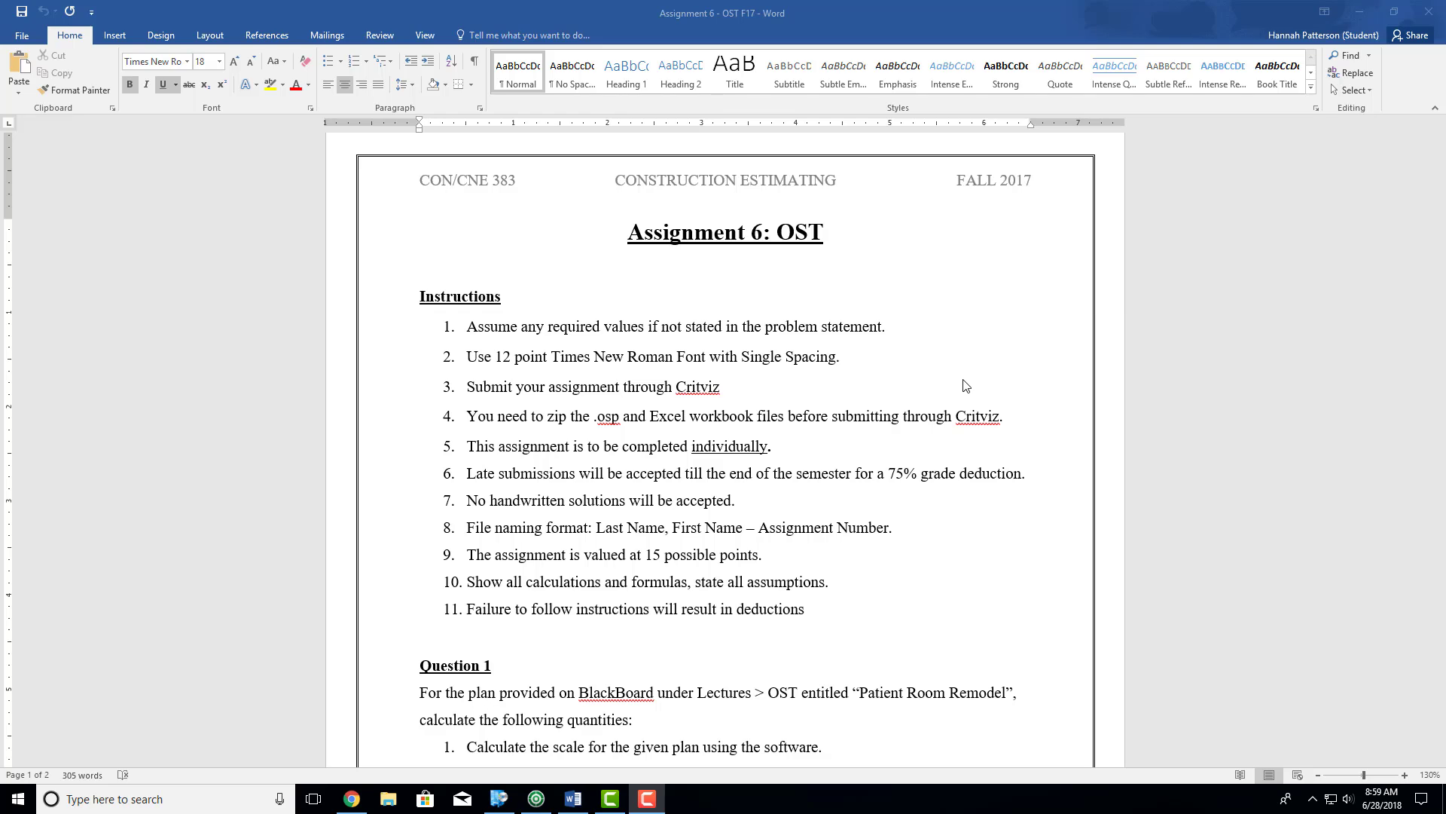
Step: Review the instructions and the Question 1 quantities to calculate in the assignment document
scroll(964, 385, "down", 5)
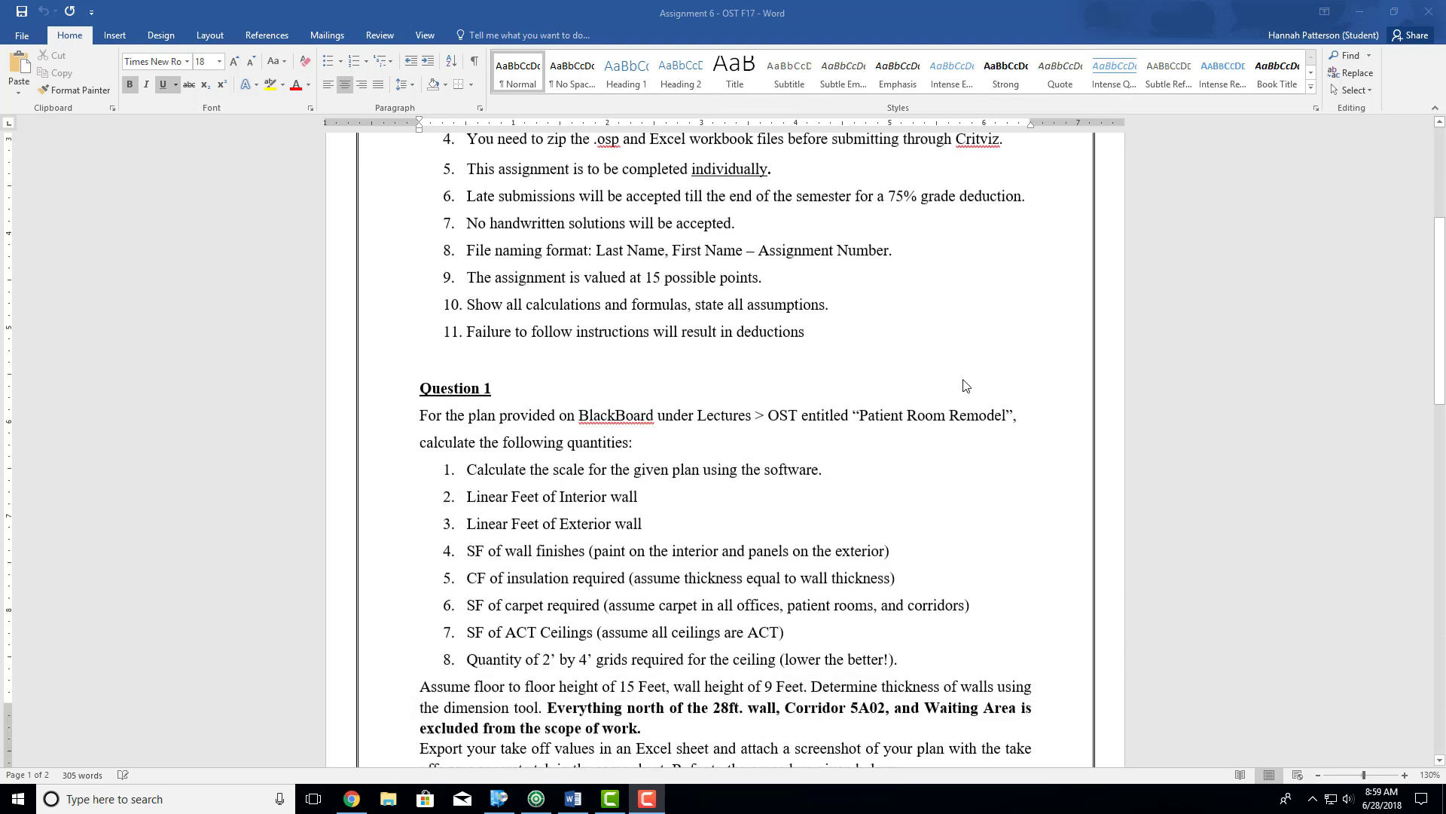
left_click(420, 332)
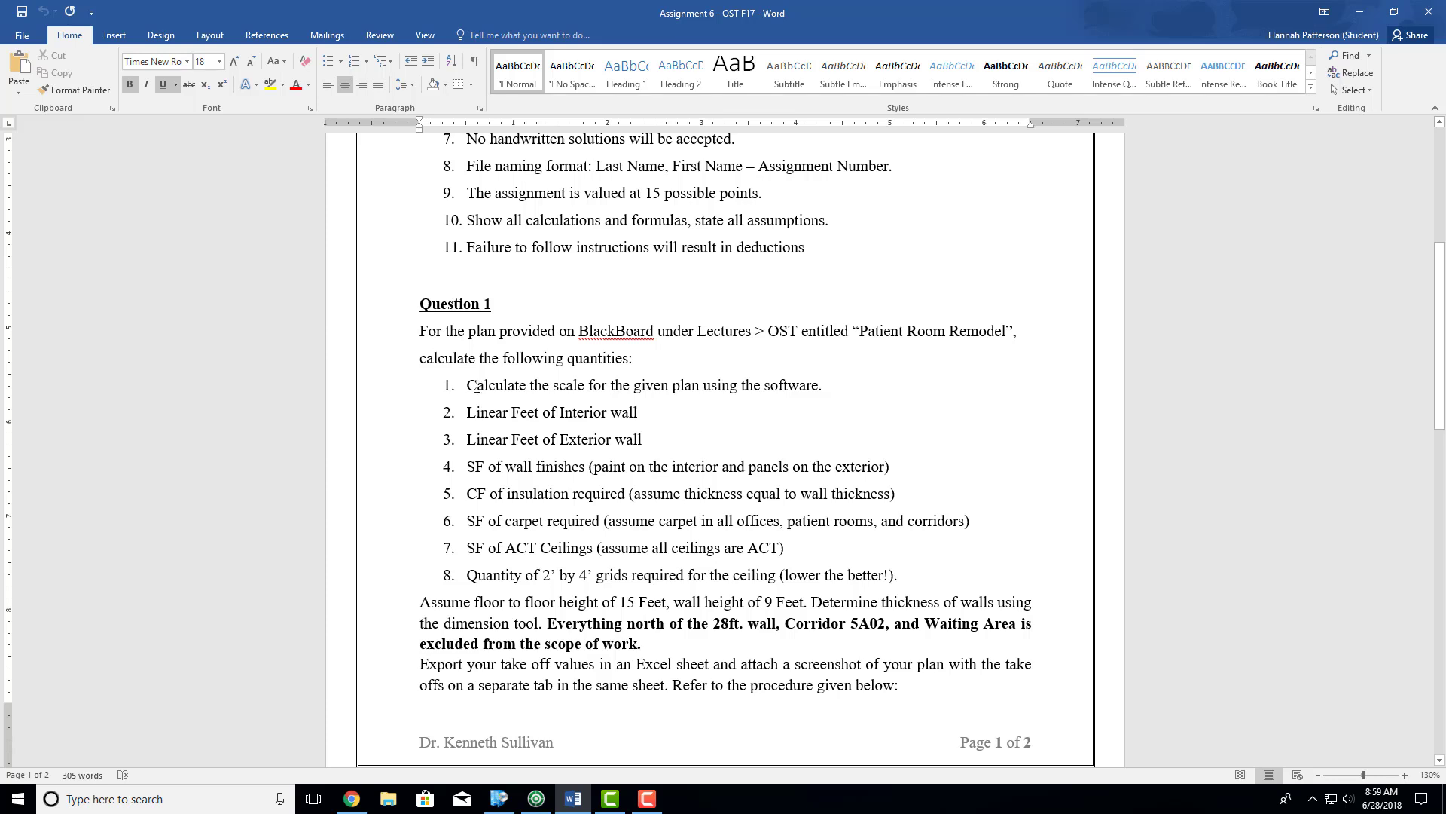
left_click_drag(476, 386, 929, 569)
left_click(734, 428)
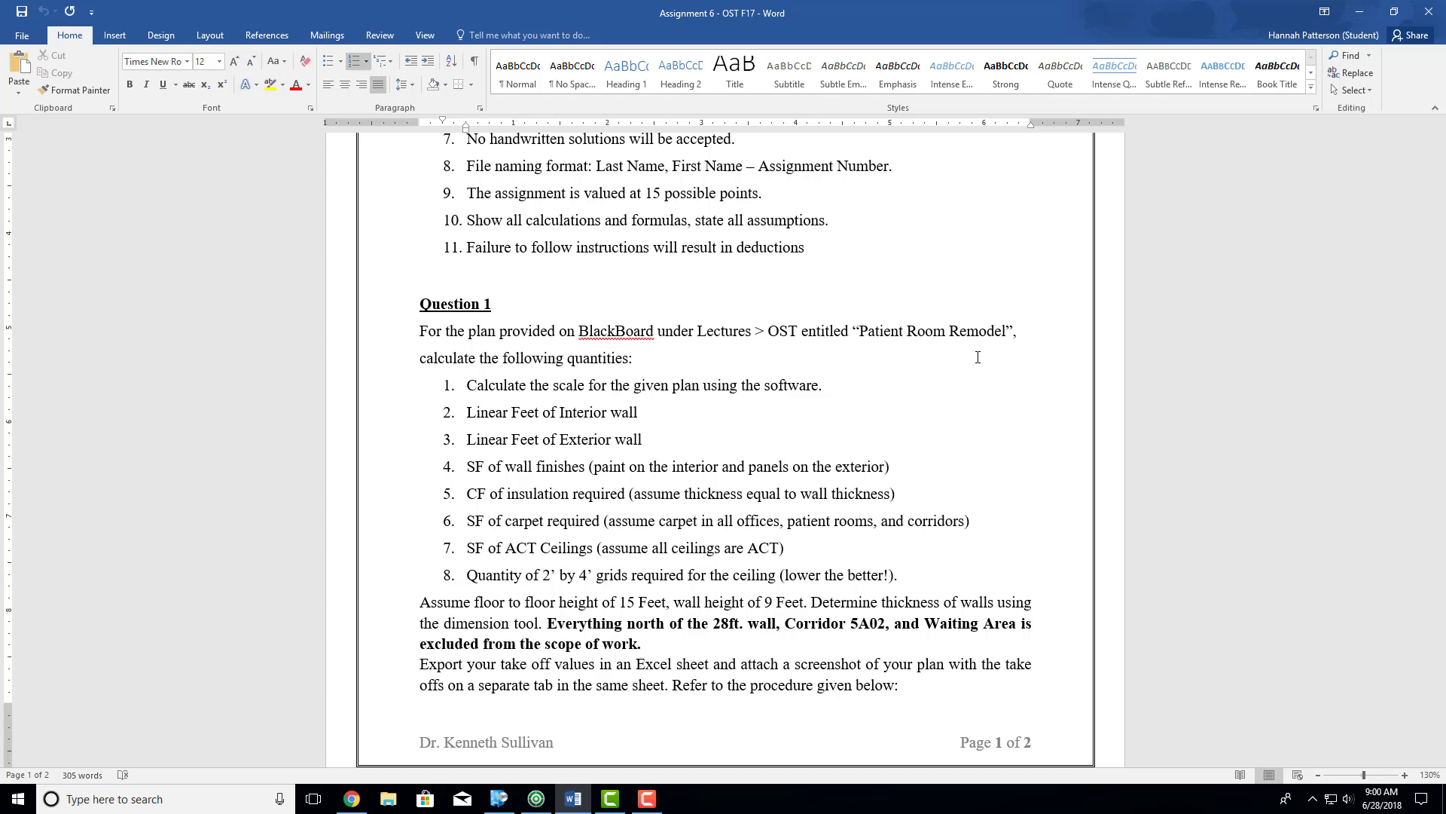
Step: Switch to Chrome and open the On-Screen Takeoff Product Information & Download page on the On Center website
left_click(646, 798)
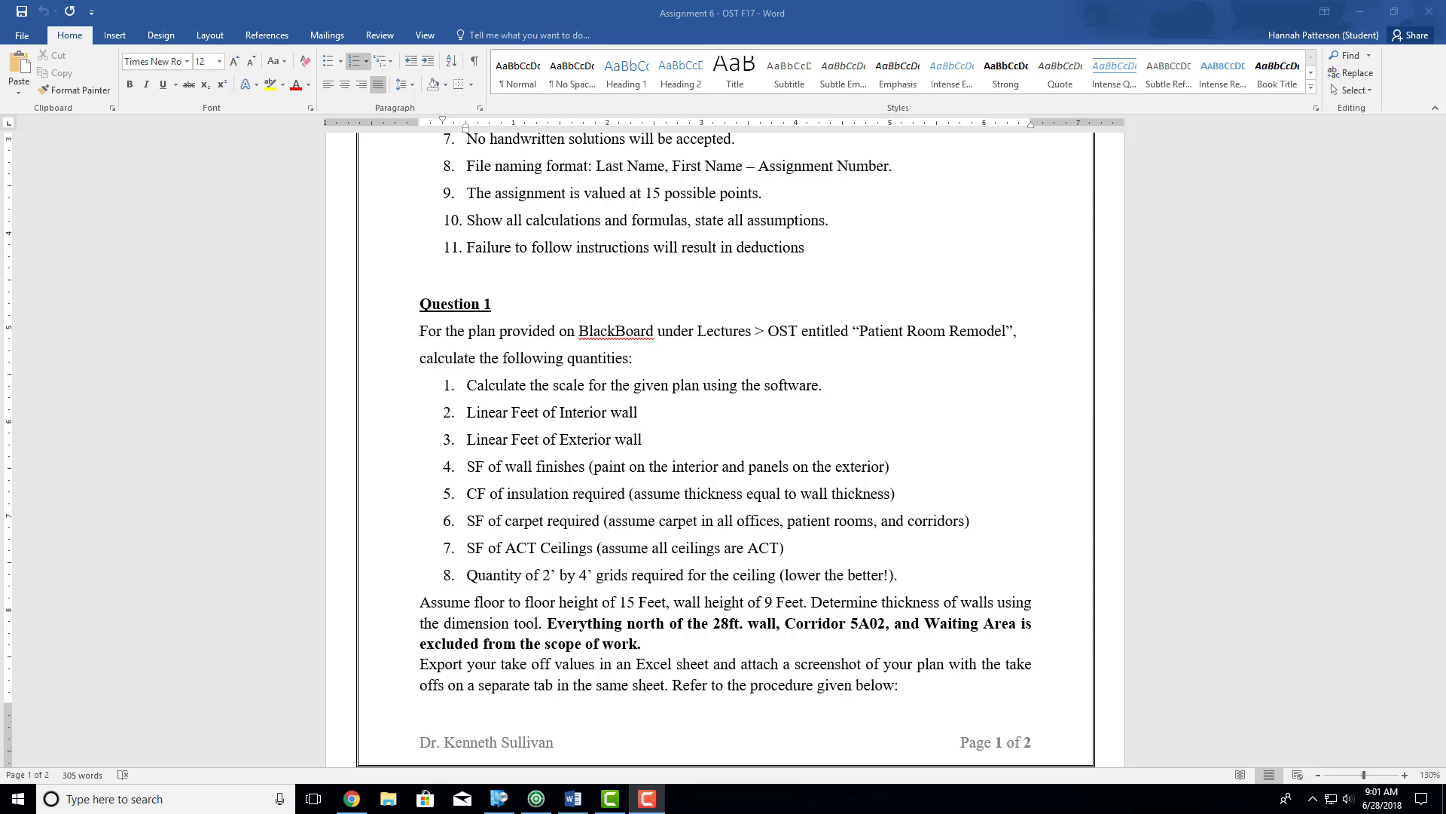
left_click_drag(1445, 79, 1144, 19)
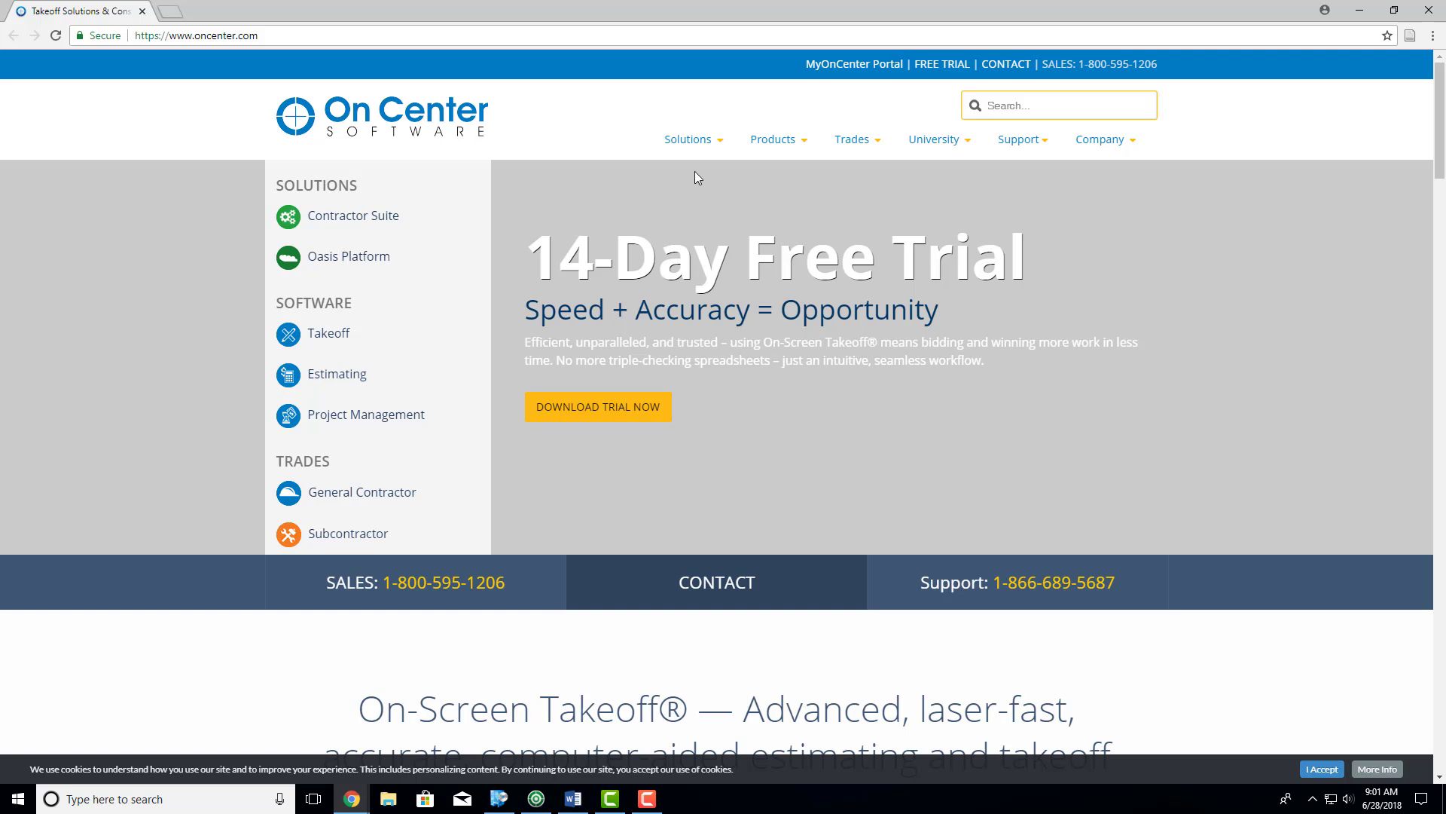
mouse_move(767, 148)
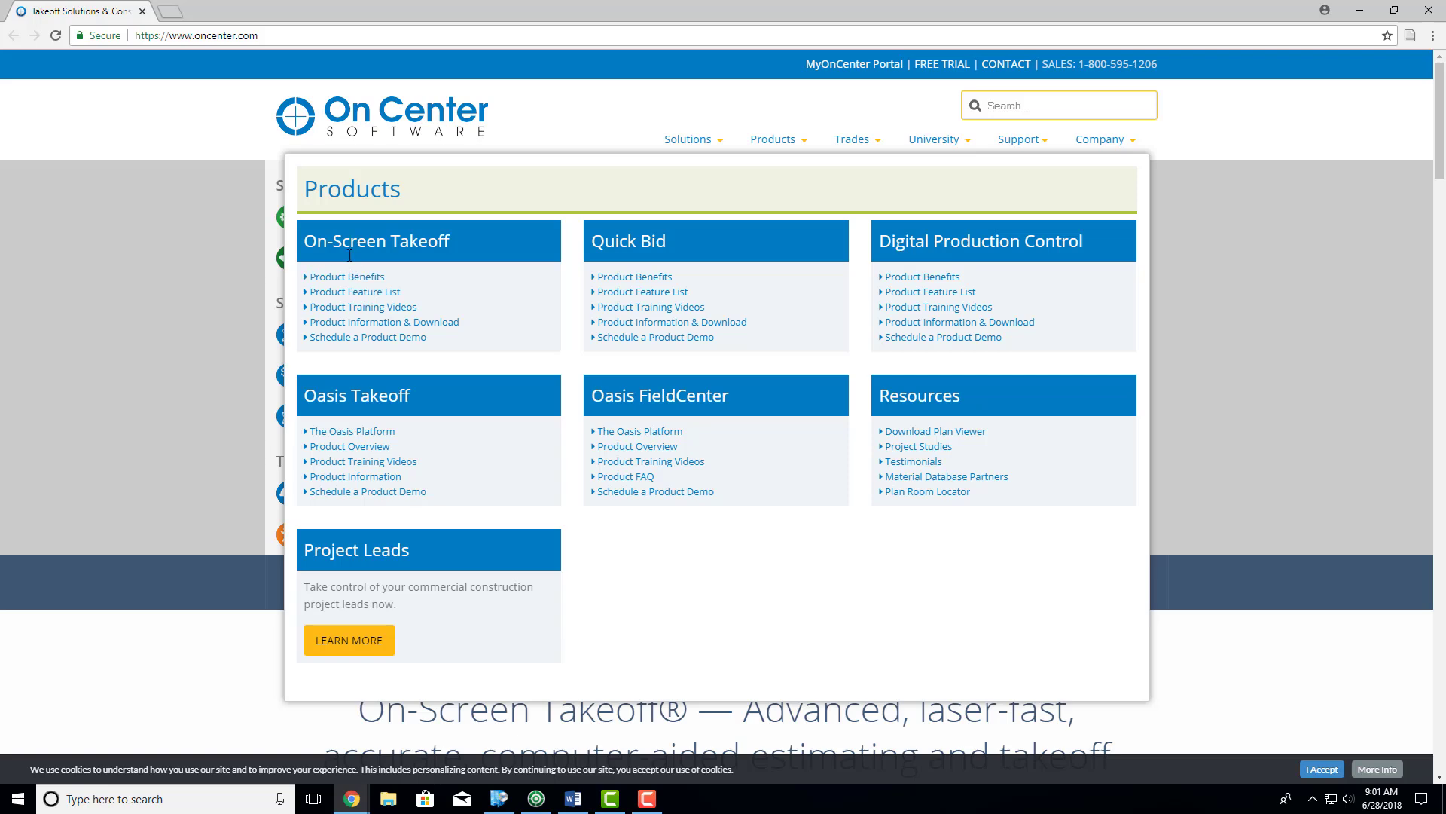
left_click(426, 323)
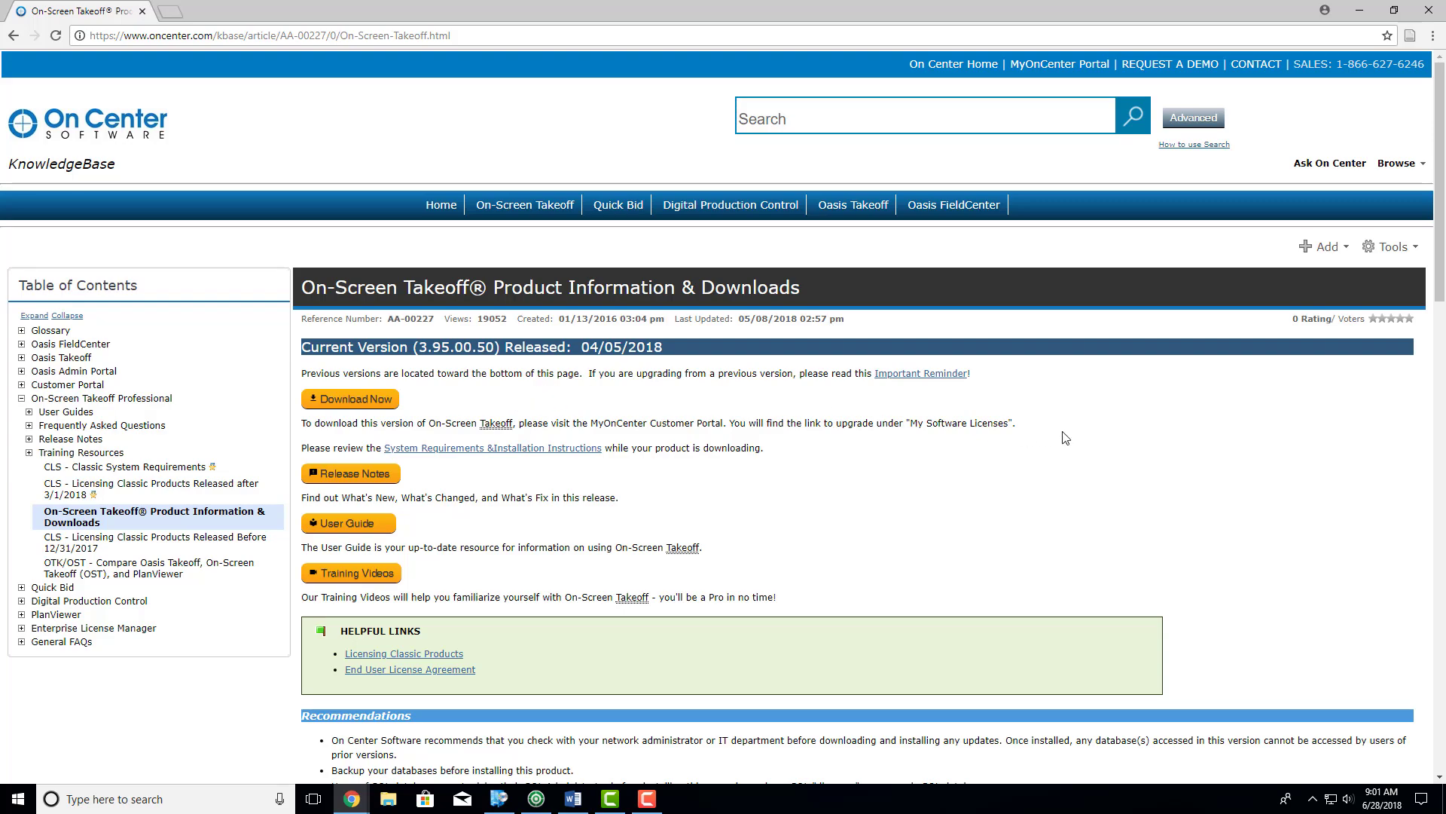
Step: Download the msi installer of On-Screen Takeoff version 3.94.2.21 from the previous versions and dismiss the download bar
scroll(1058, 426, "down", 5)
scroll(1053, 425, "down", 2)
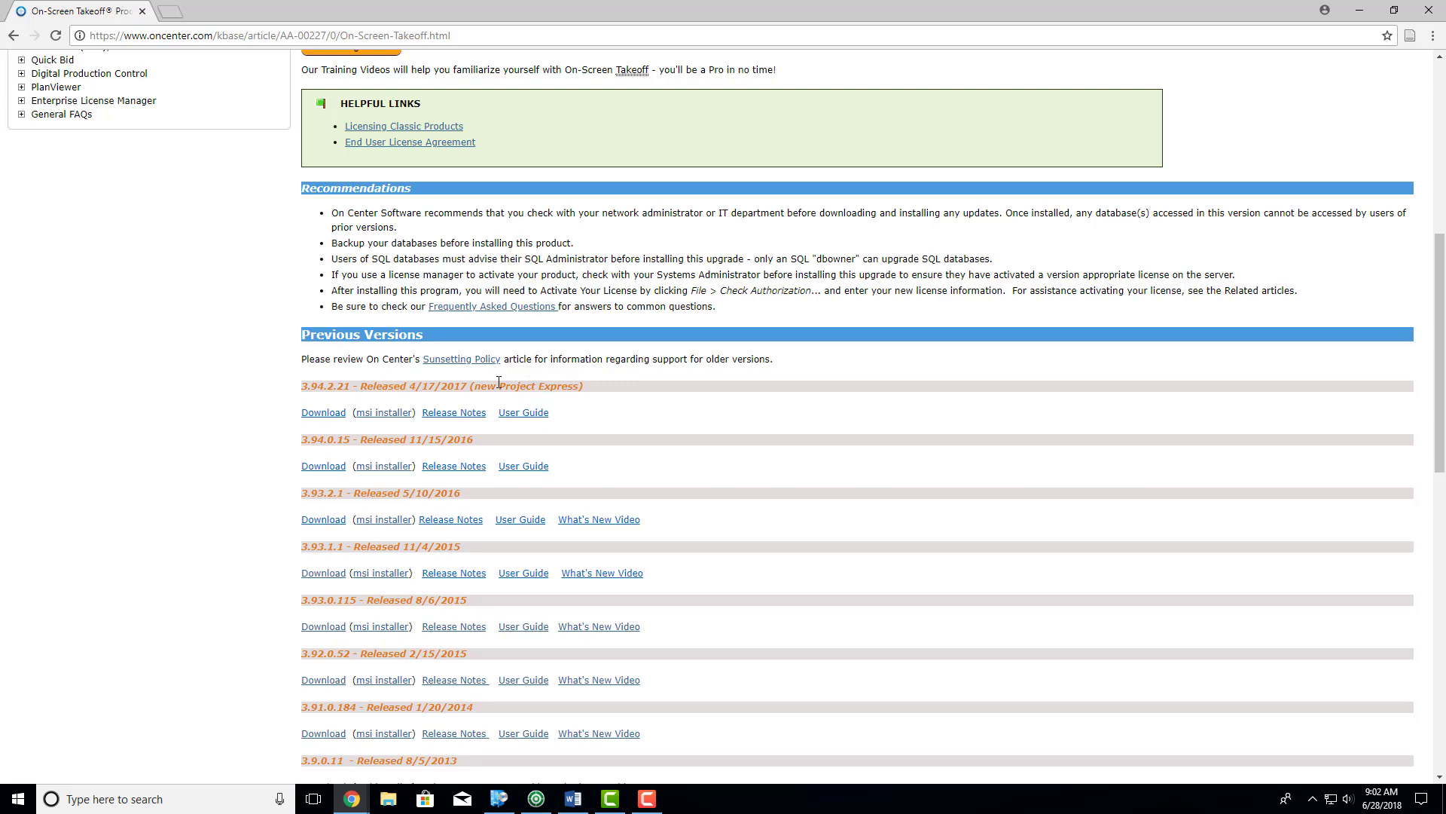
left_click(374, 414)
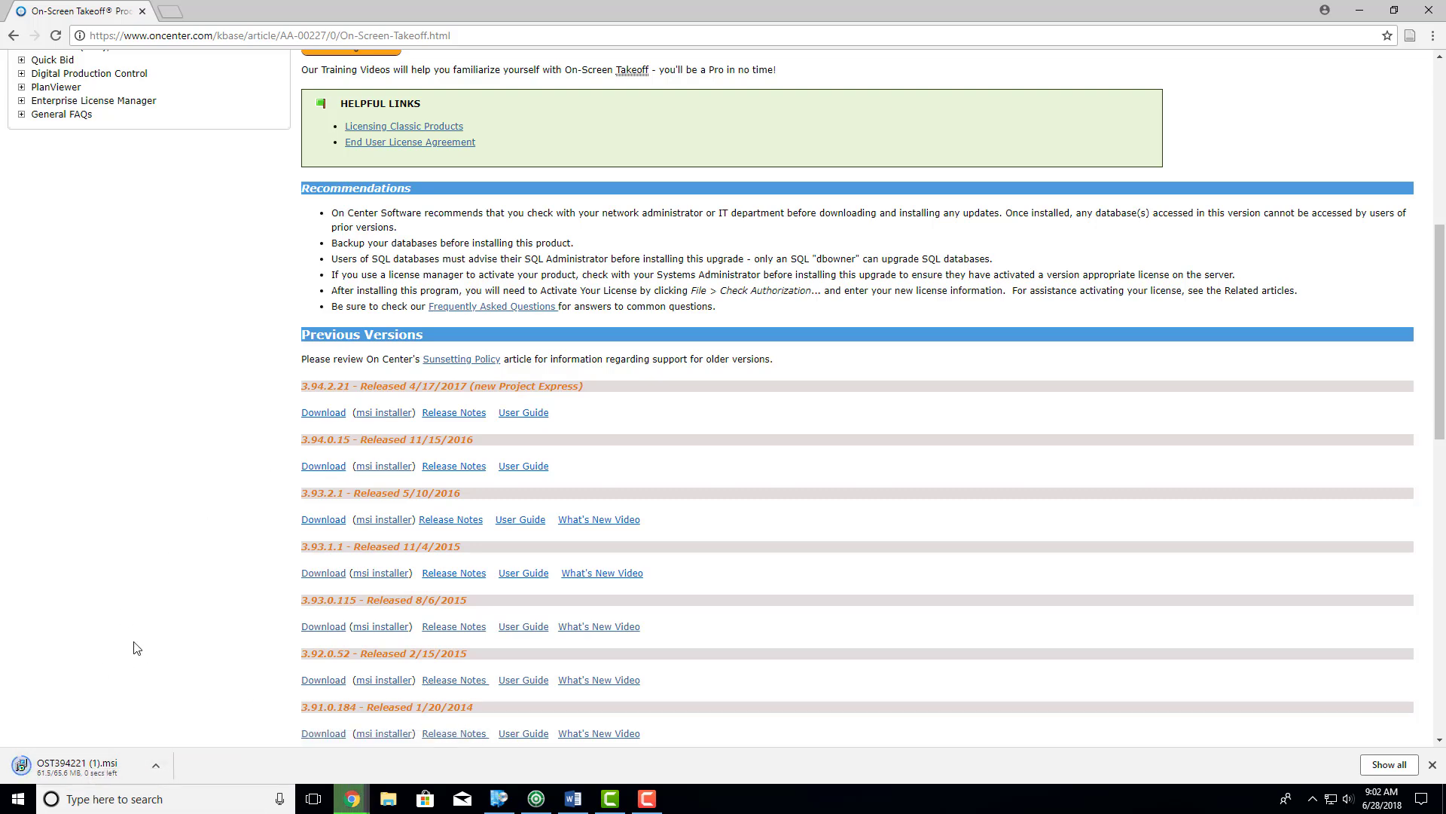
left_click(1432, 764)
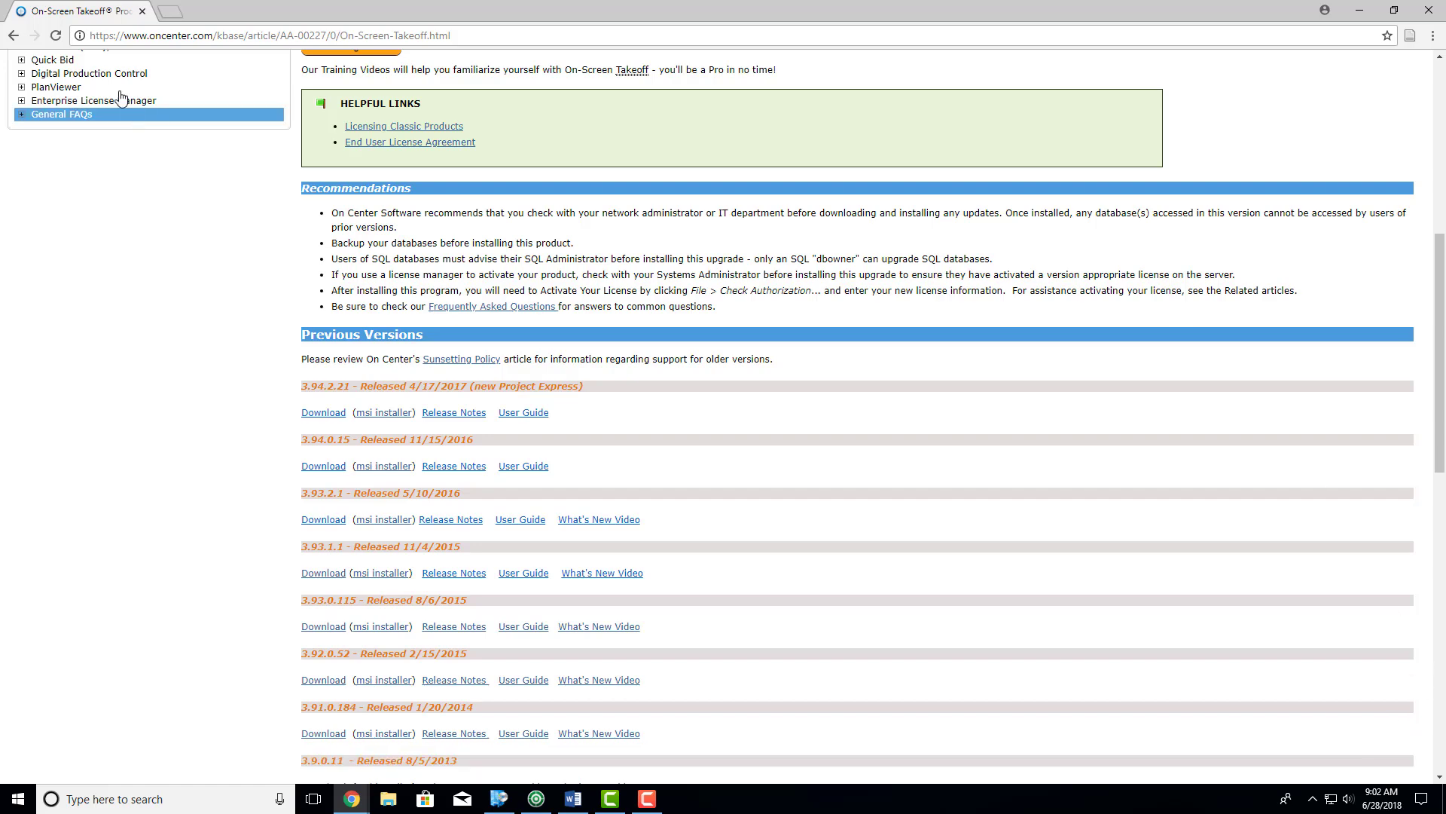
Step: Switch to On-Screen Takeoff, expand the OST Sample Projects v2 database and open its Walls & Ceilings bid
key("alt+Tab")
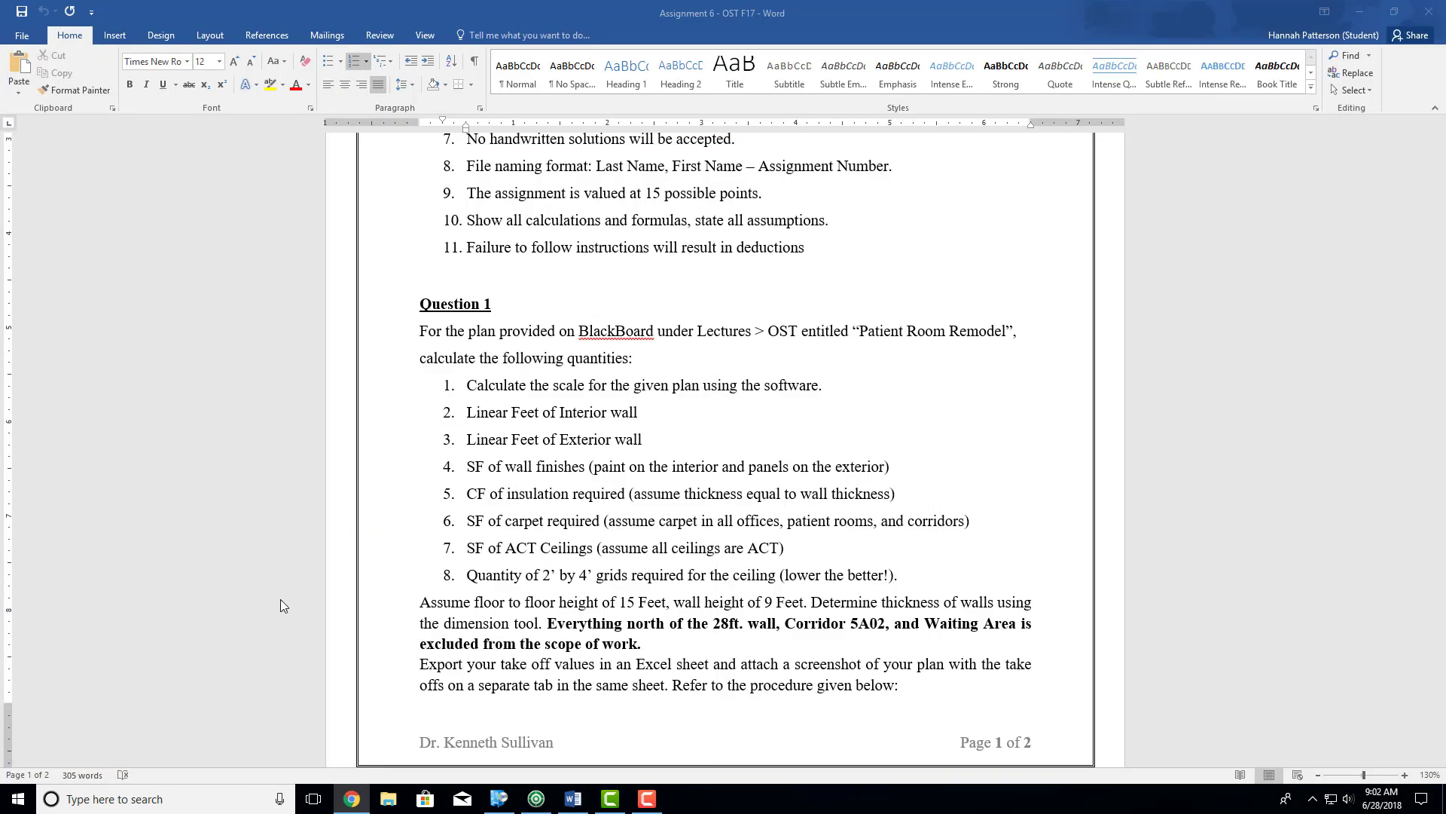
left_click(536, 799)
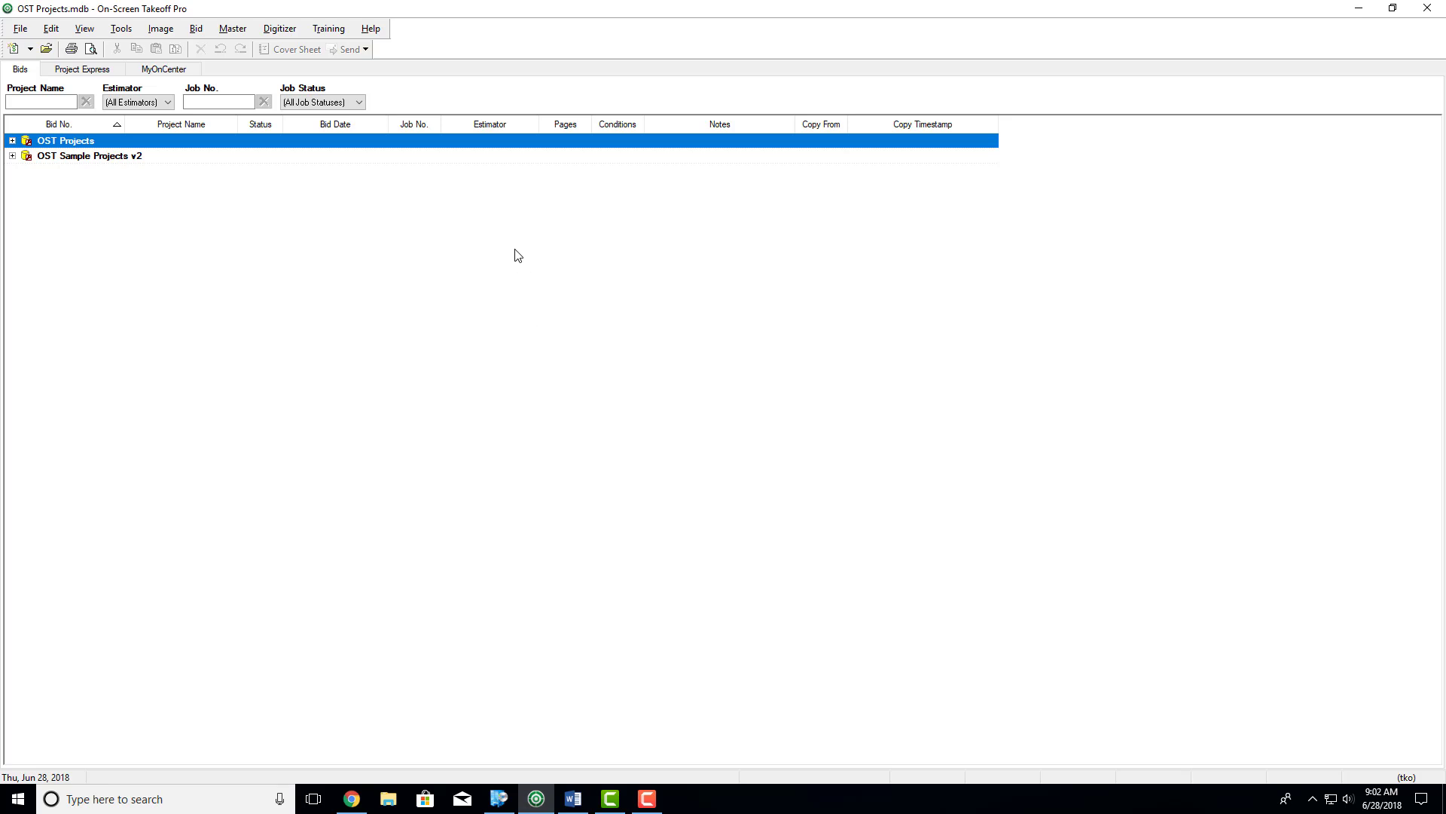
left_click(13, 156)
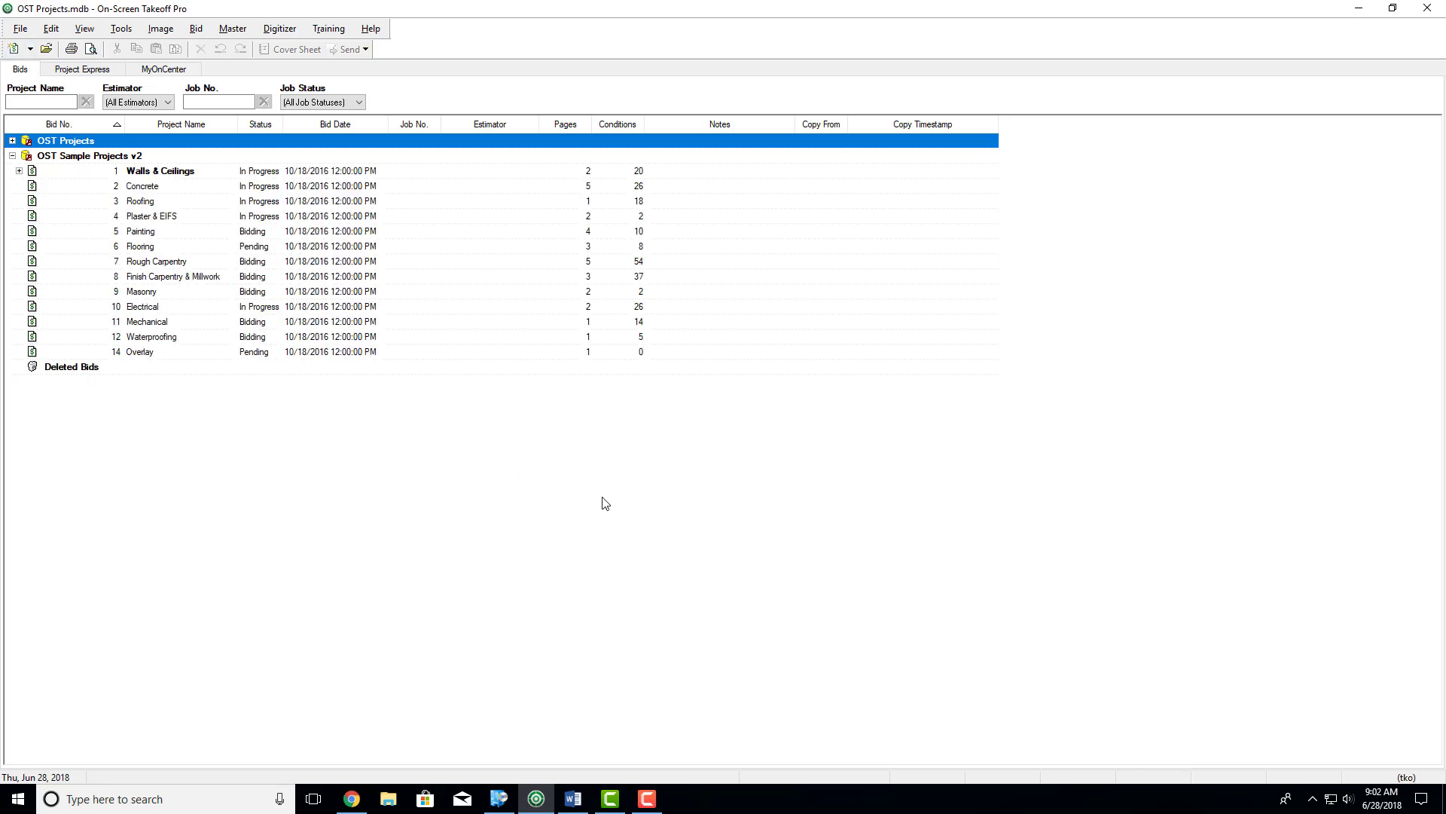
double_click(147, 172)
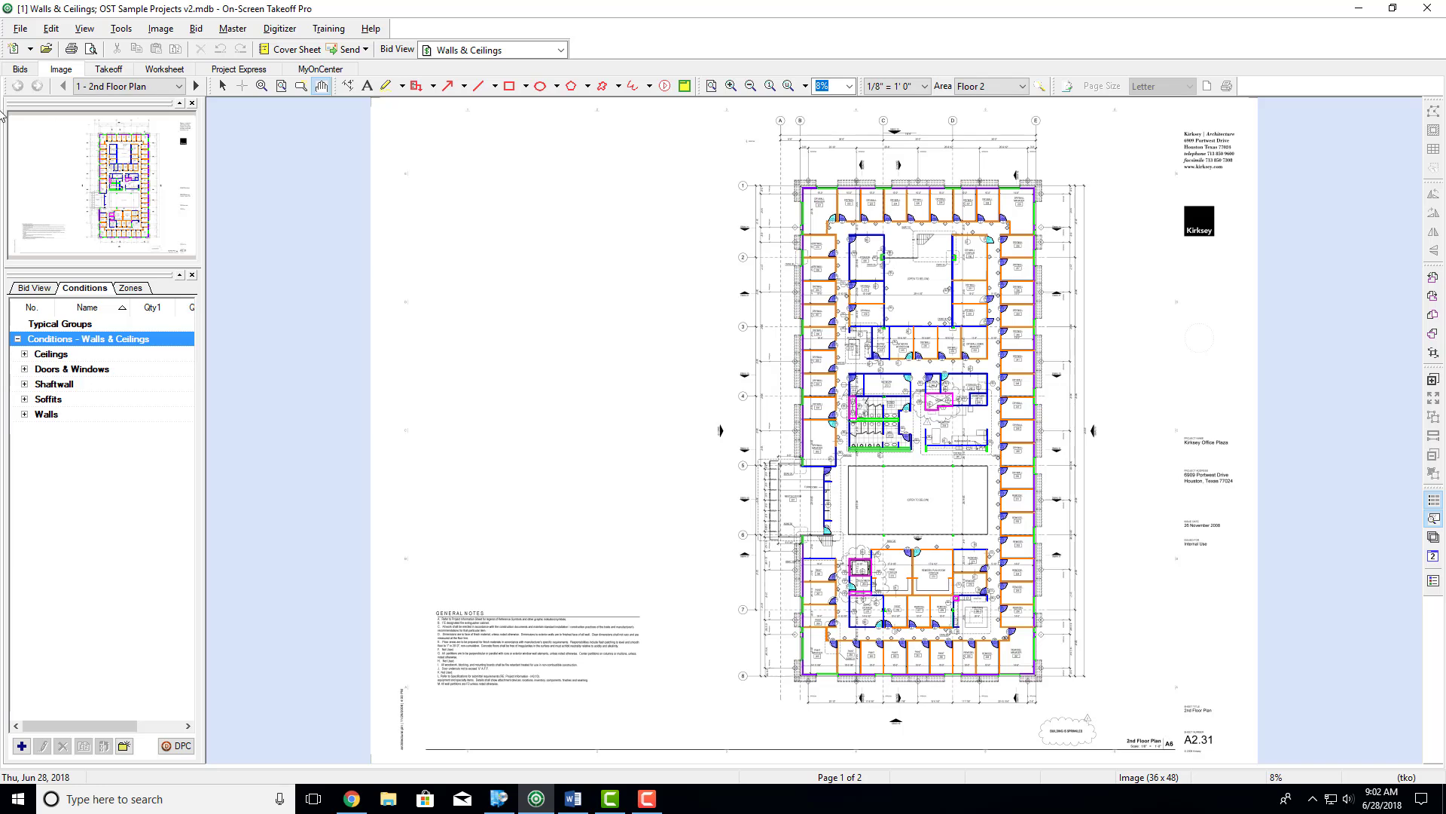
Step: View the Concrete, Roofing, Plaster & EIFS and Painting sample bids in turn and return to the bid list
left_click(21, 70)
double_click(141, 186)
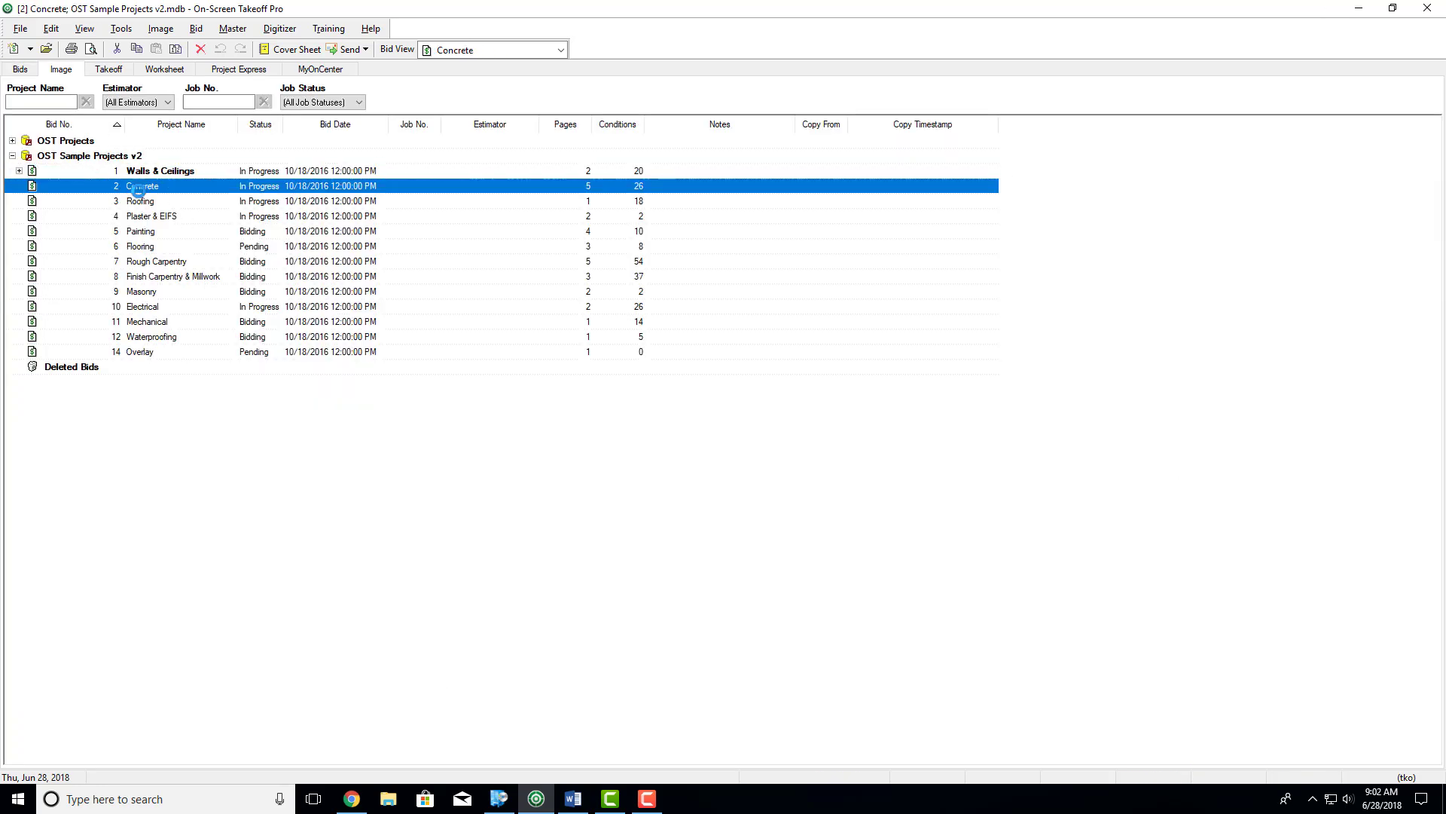
left_click(20, 69)
double_click(142, 201)
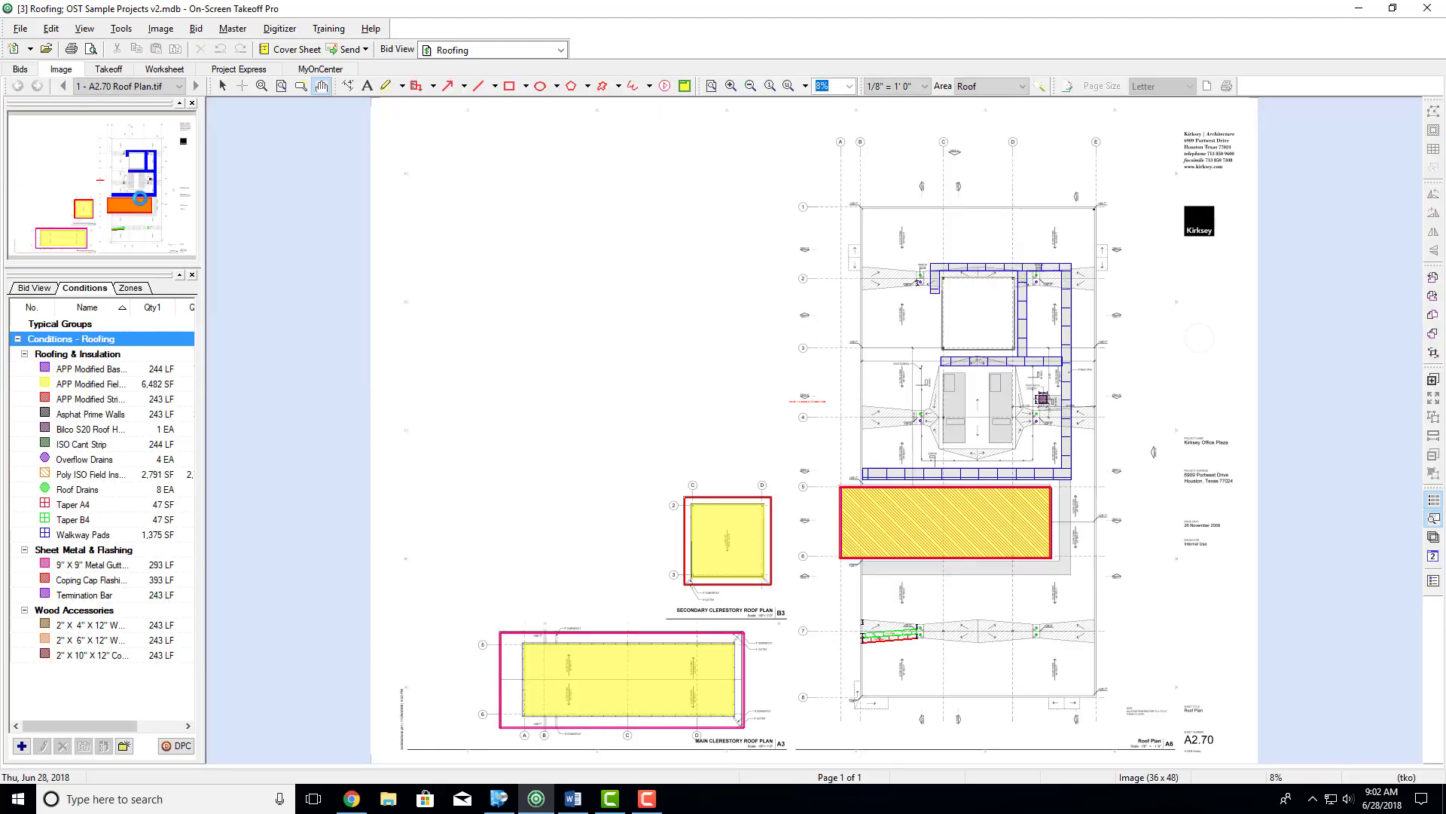
left_click(20, 69)
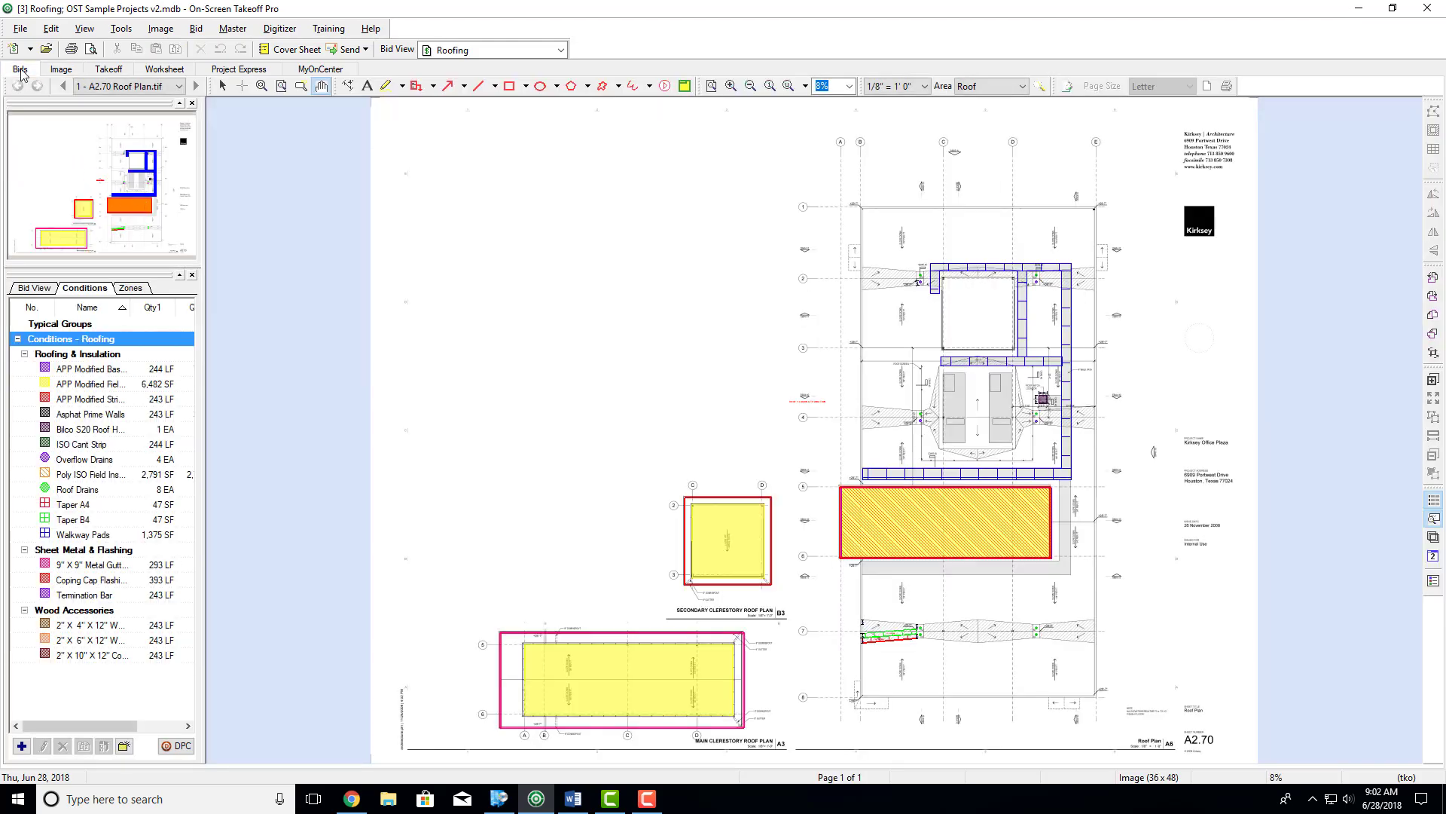
double_click(148, 216)
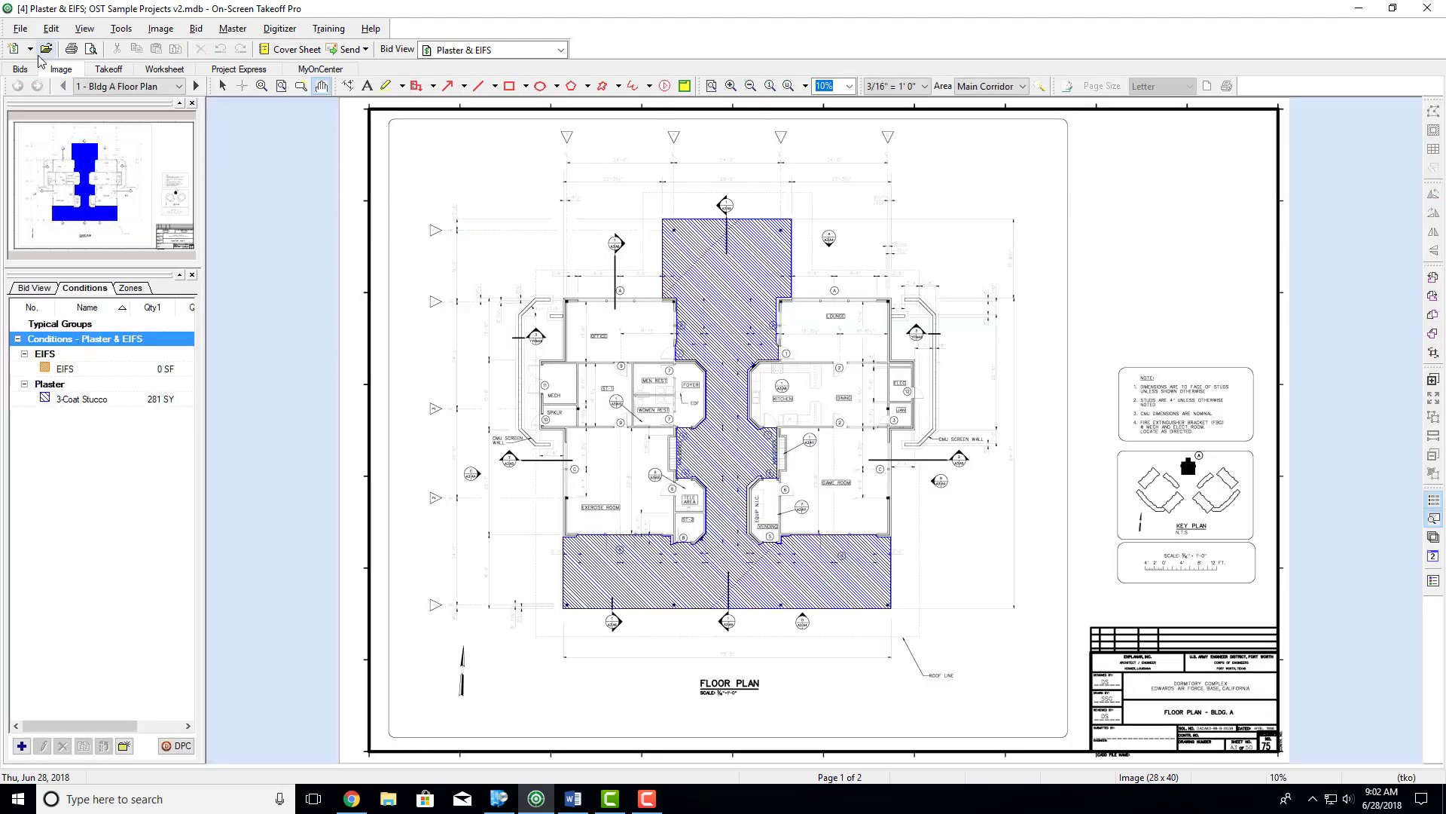
left_click(21, 70)
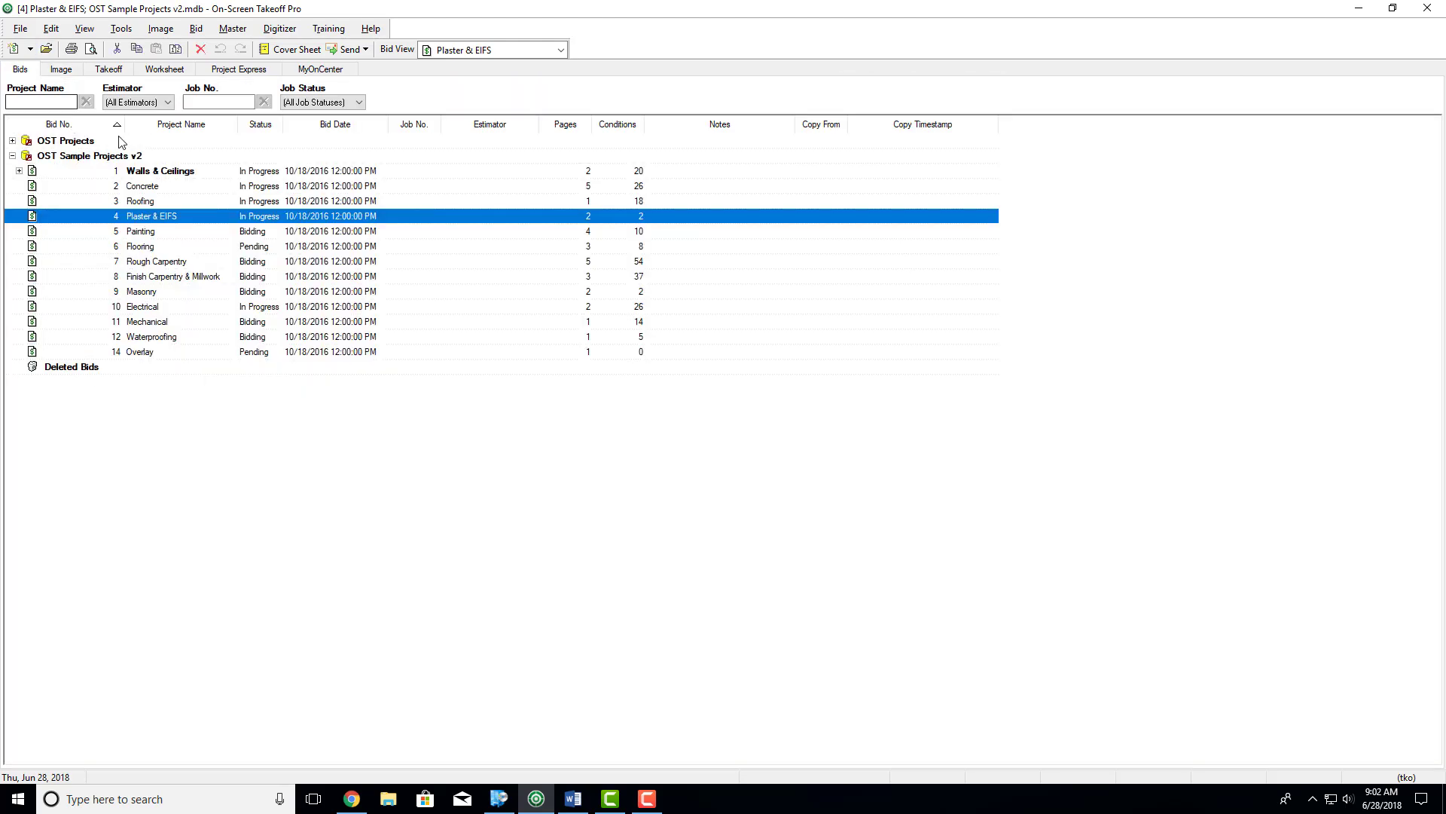
double_click(142, 231)
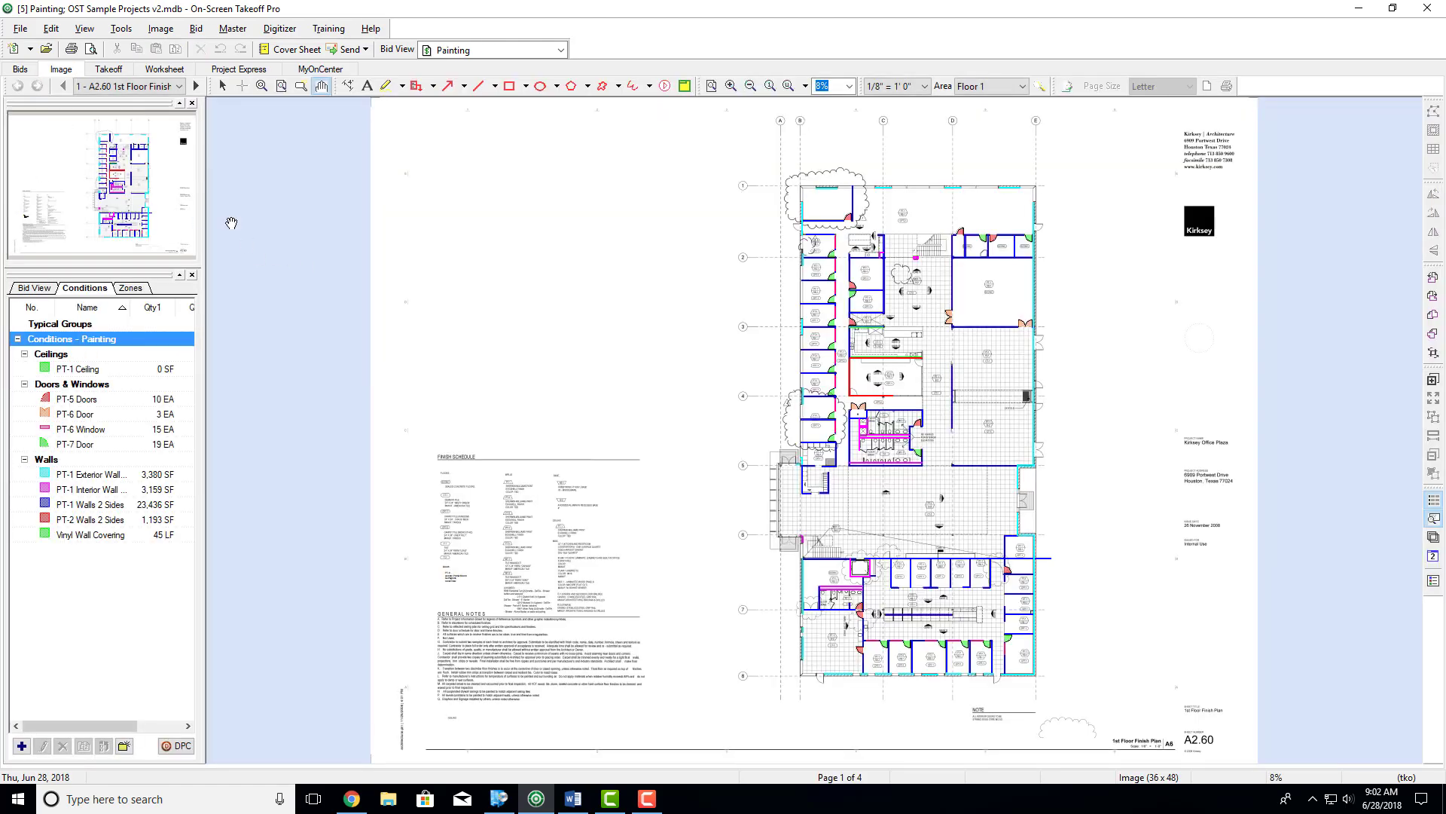
left_click(20, 70)
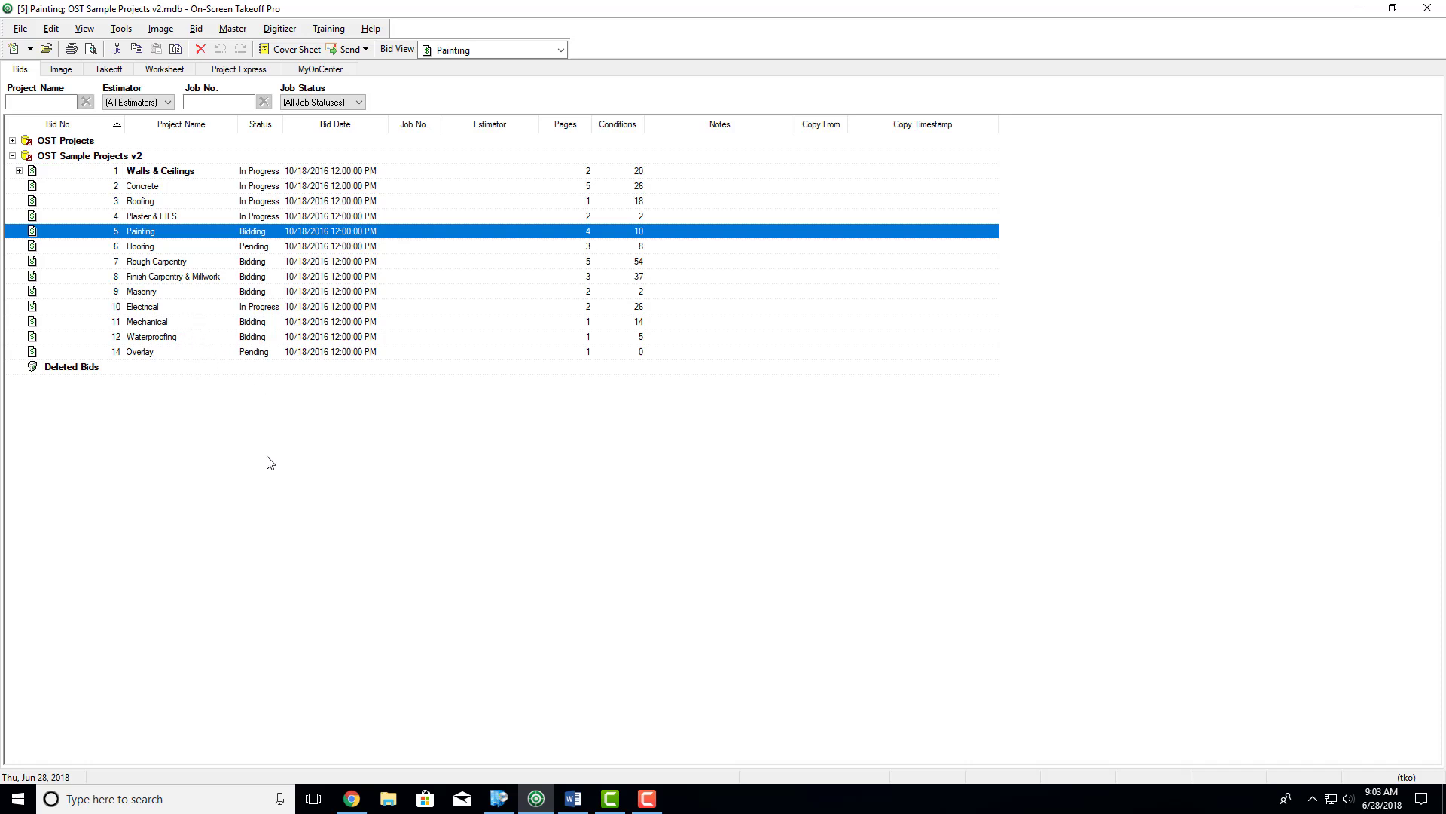
Step: Check the software authorization, viewing the License Manager options and selecting the local activation code, and close the dialog
left_click(16, 29)
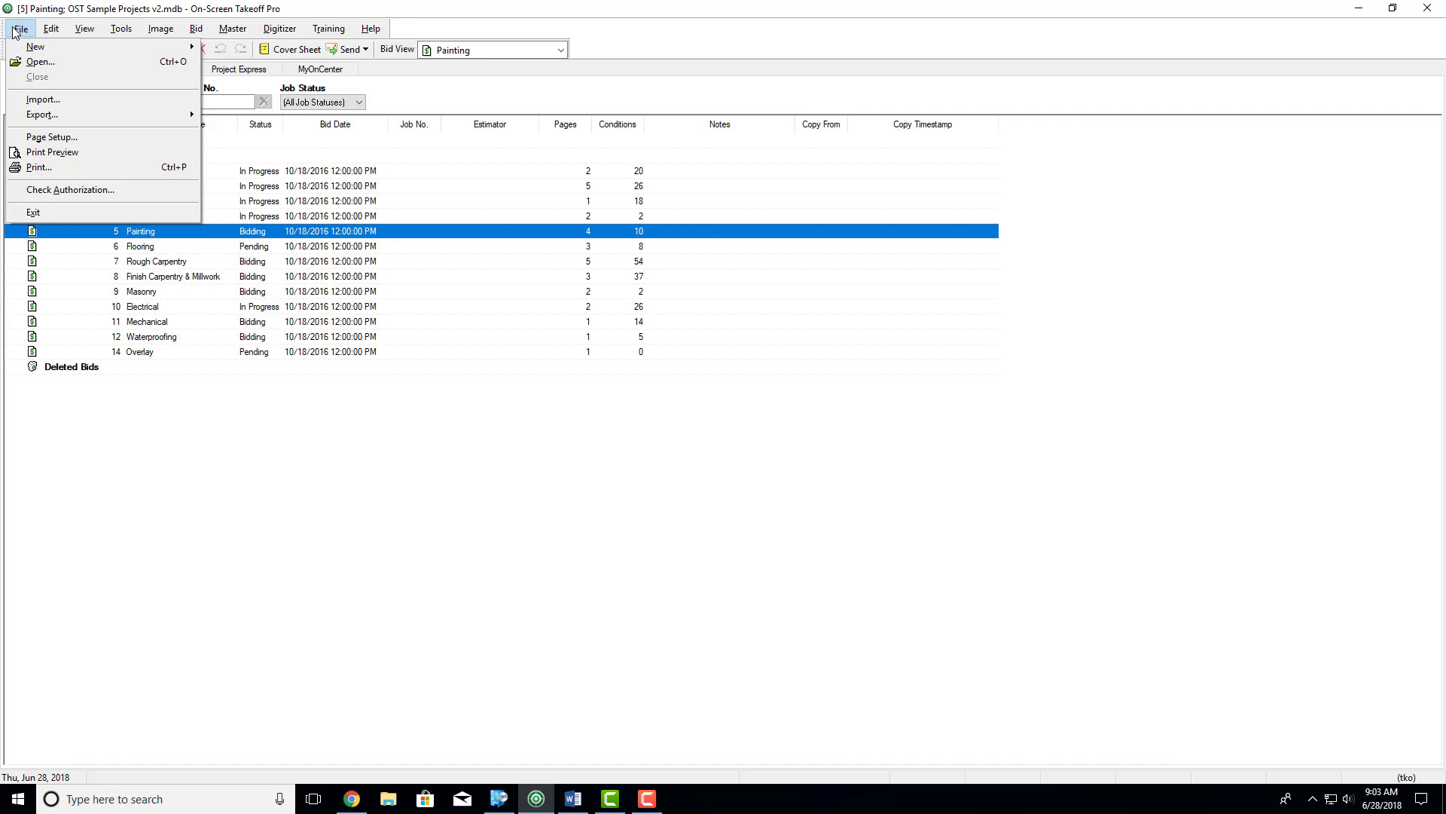
left_click(47, 191)
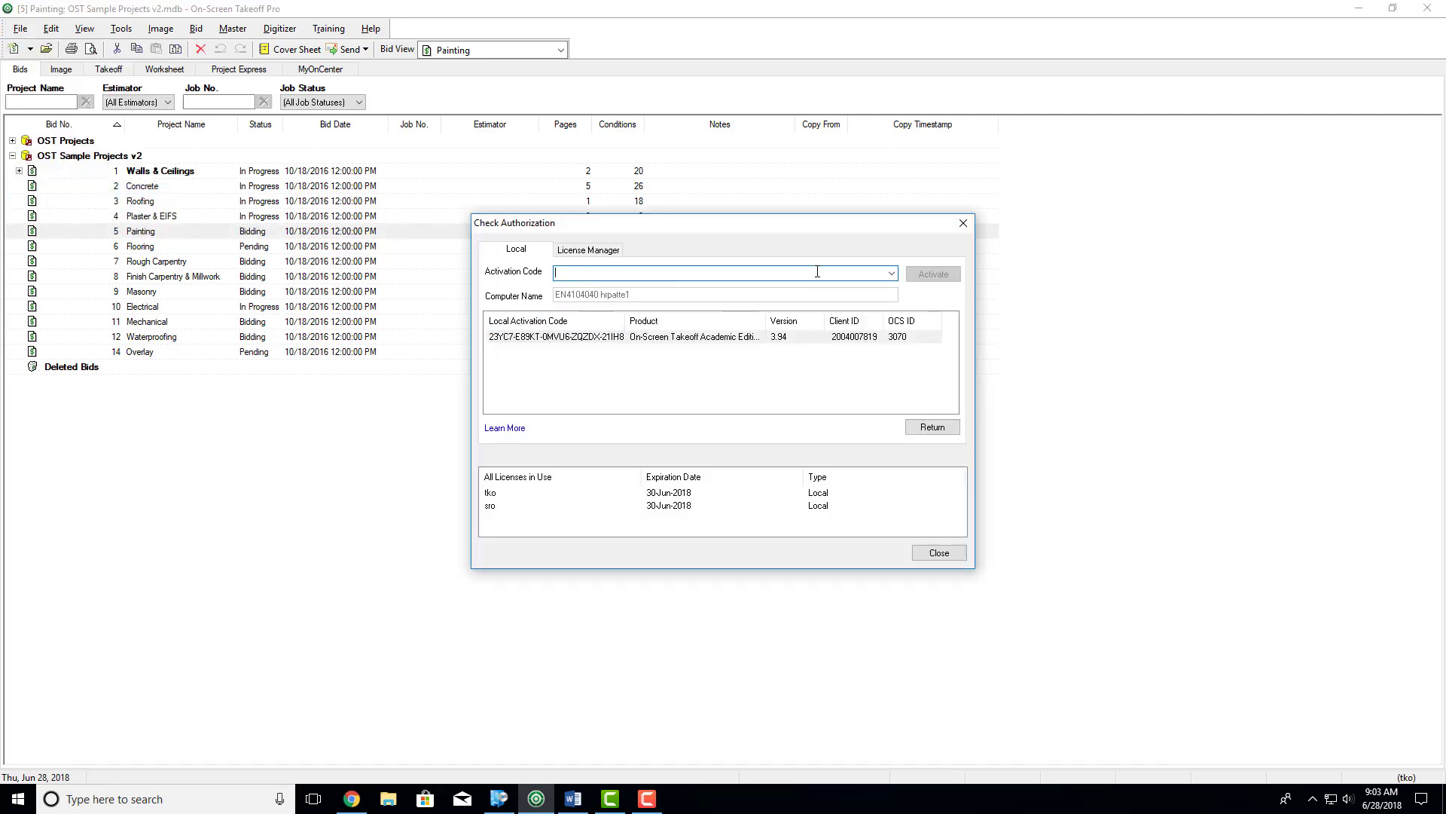
left_click(587, 251)
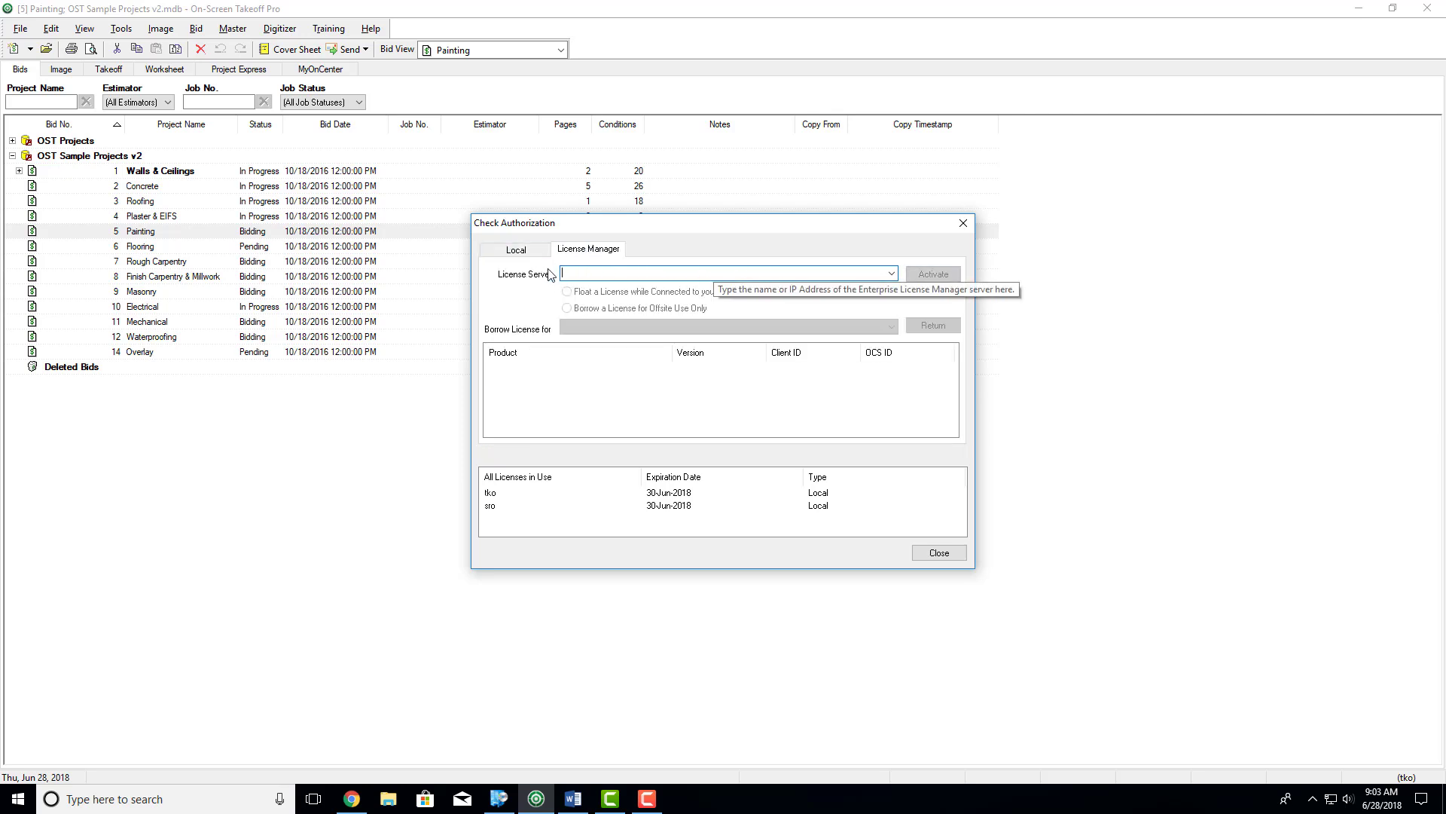
left_click(512, 251)
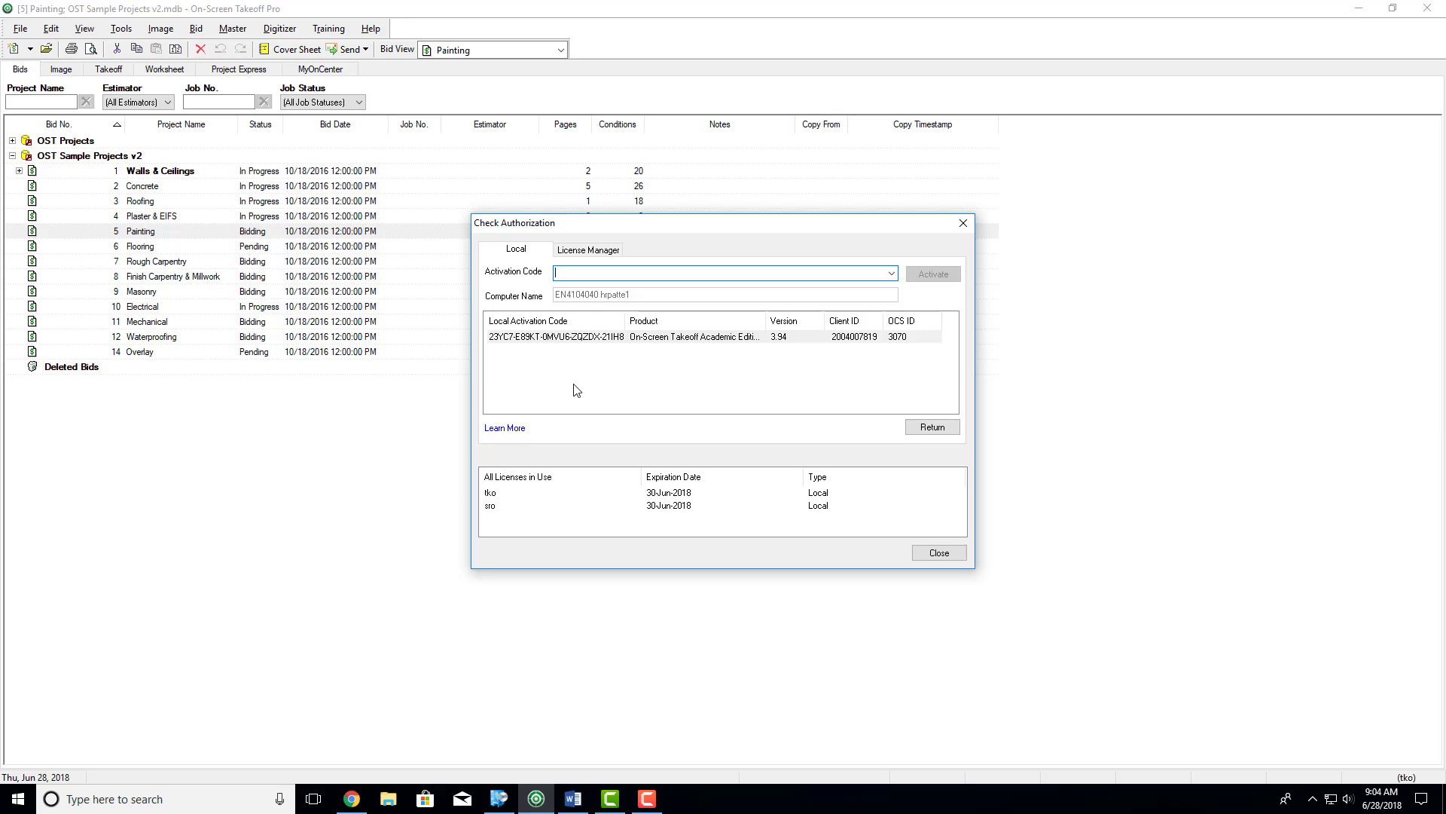
left_click(535, 341)
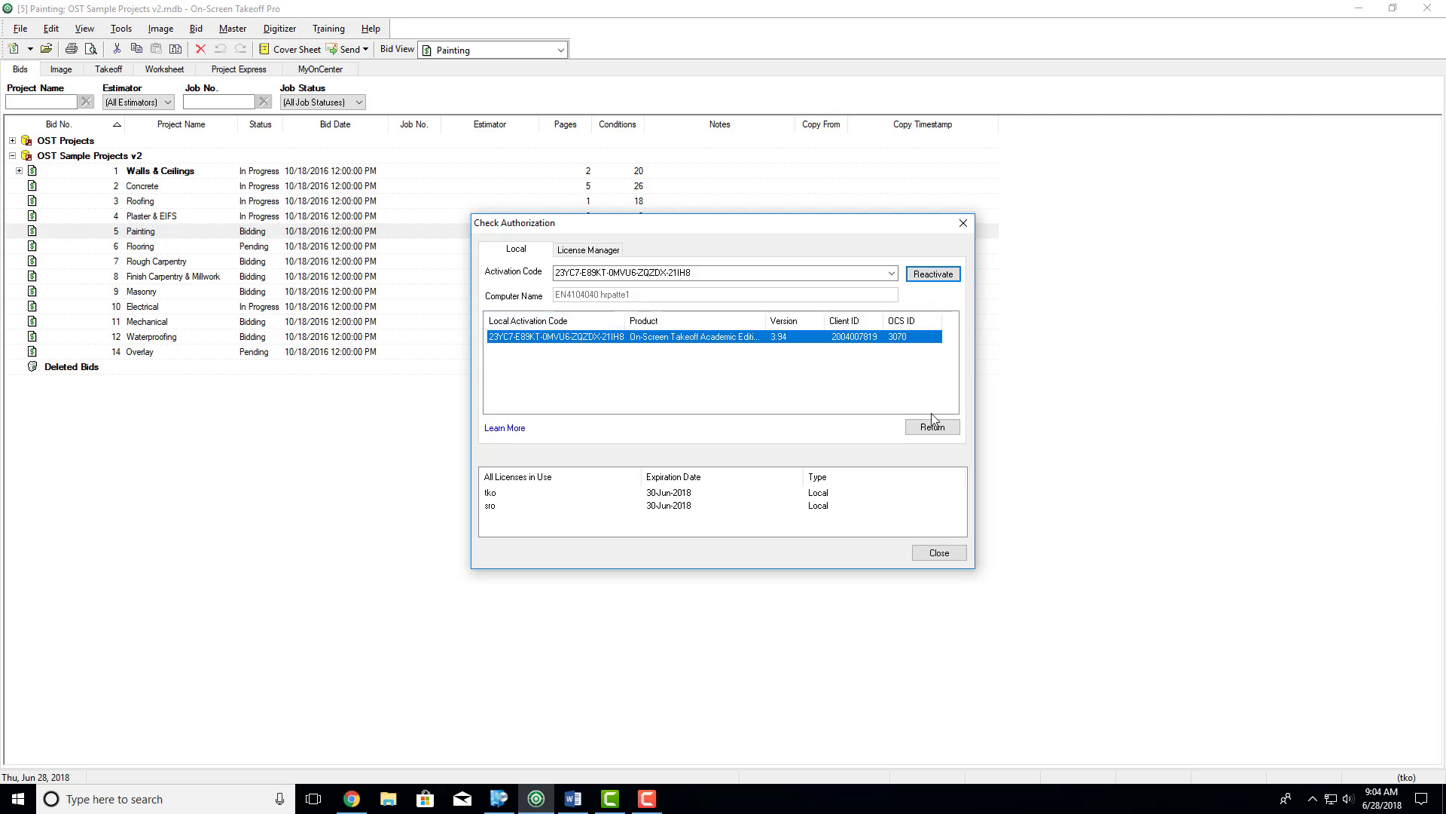
left_click(936, 555)
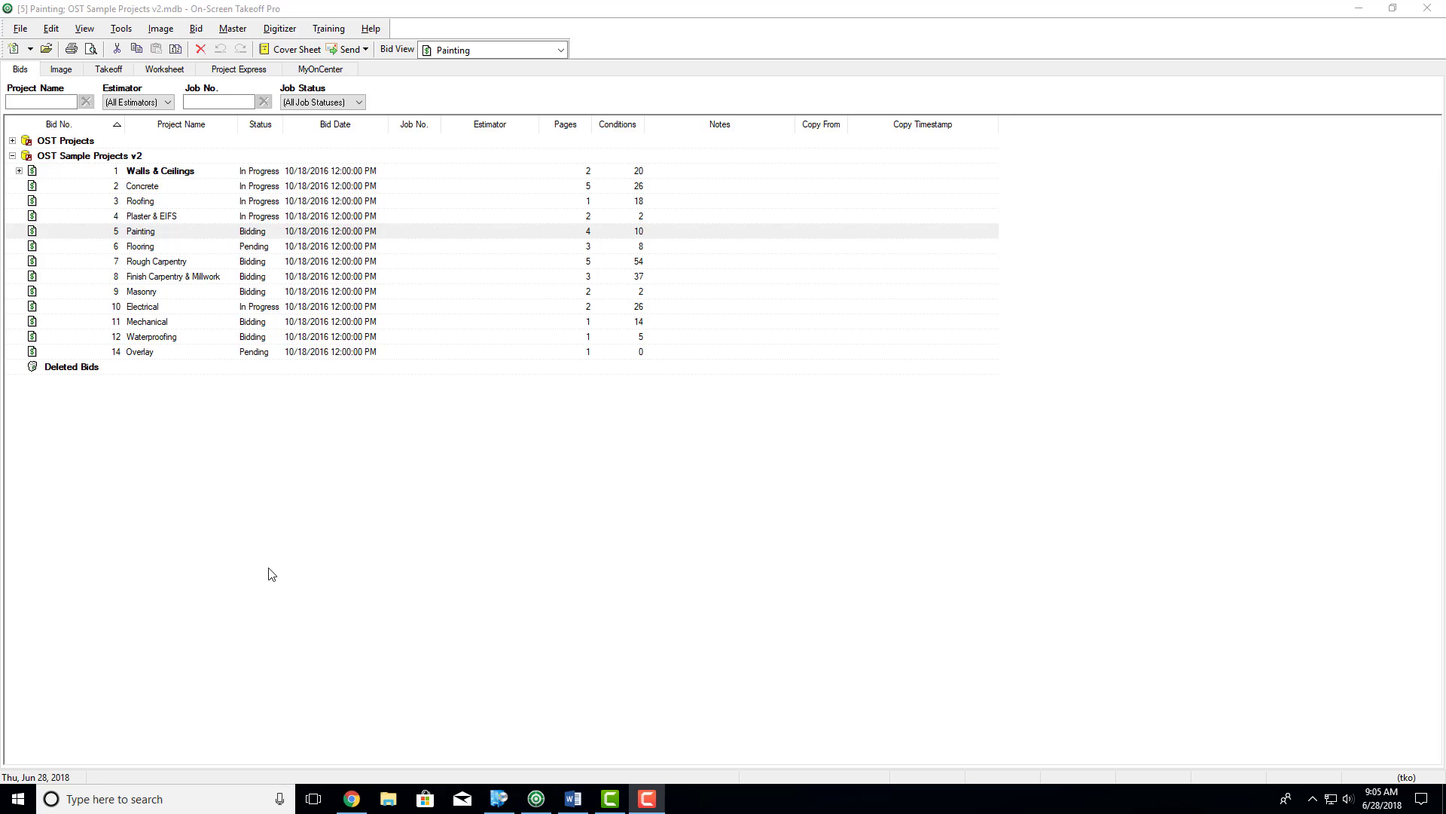
Step: Collapse OST Sample Projects v2 and create a new Microsoft Access database named CON 383 Estimating
left_click(12, 156)
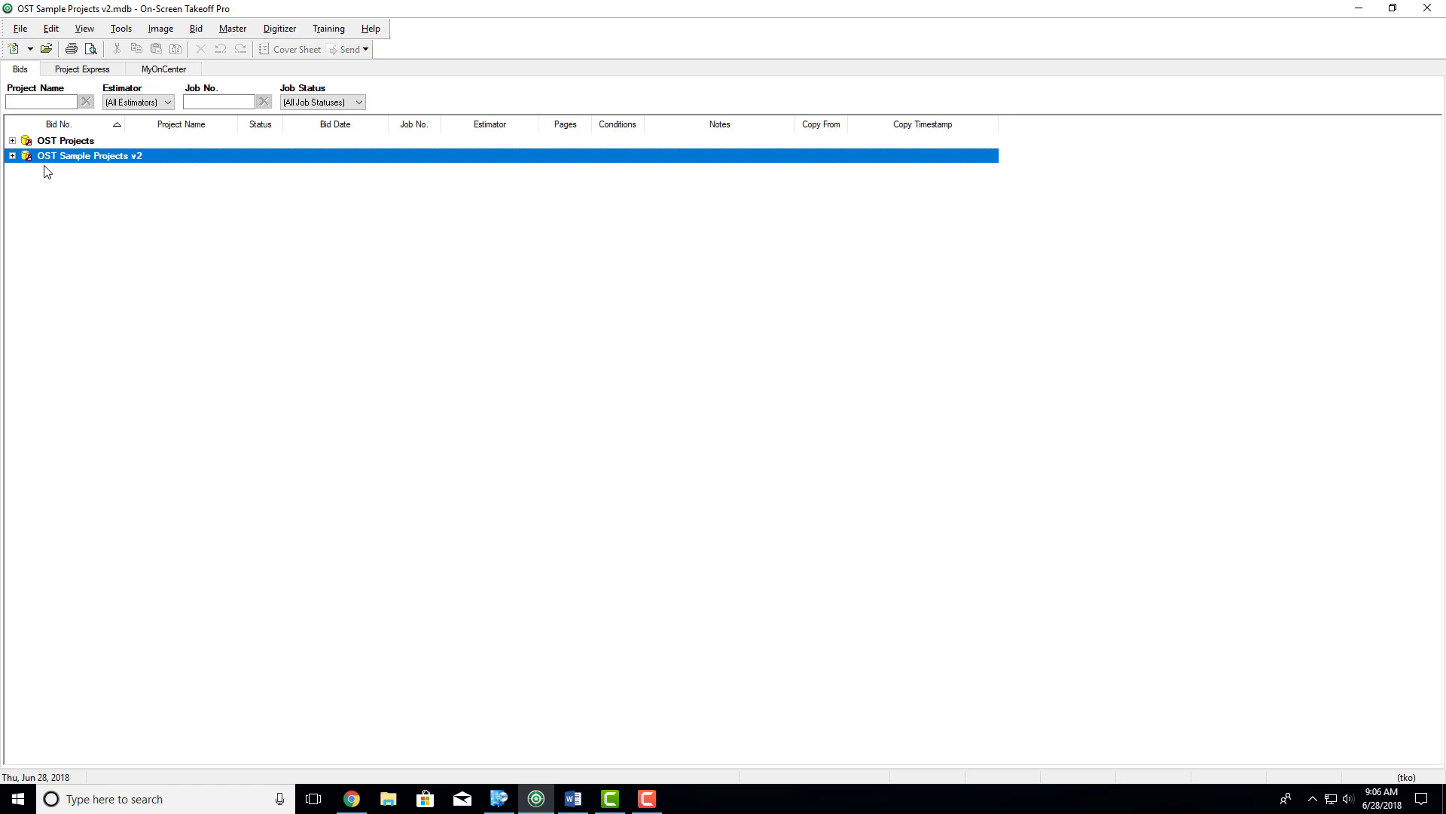
left_click(21, 29)
mouse_move(179, 50)
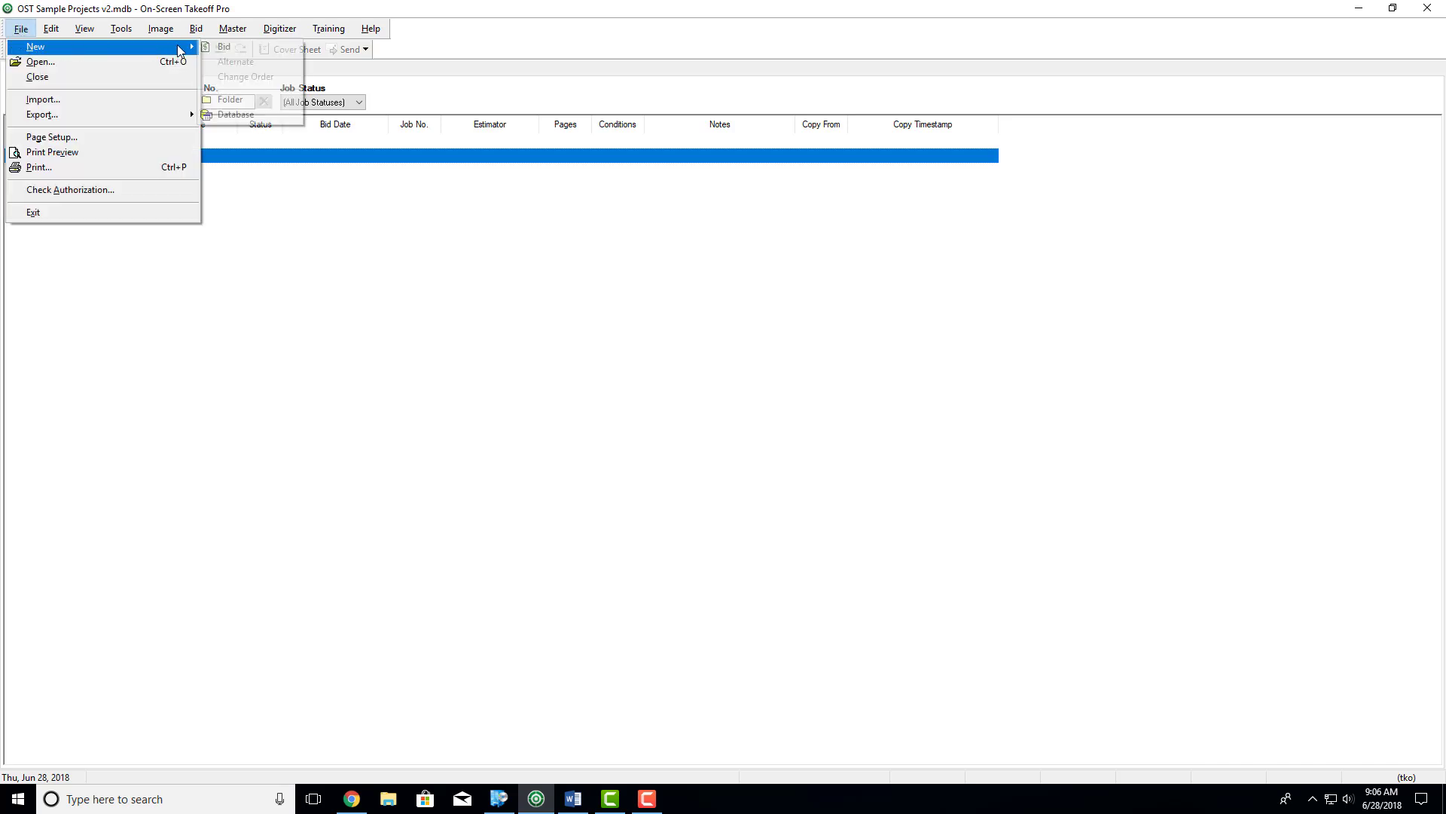
left_click(220, 112)
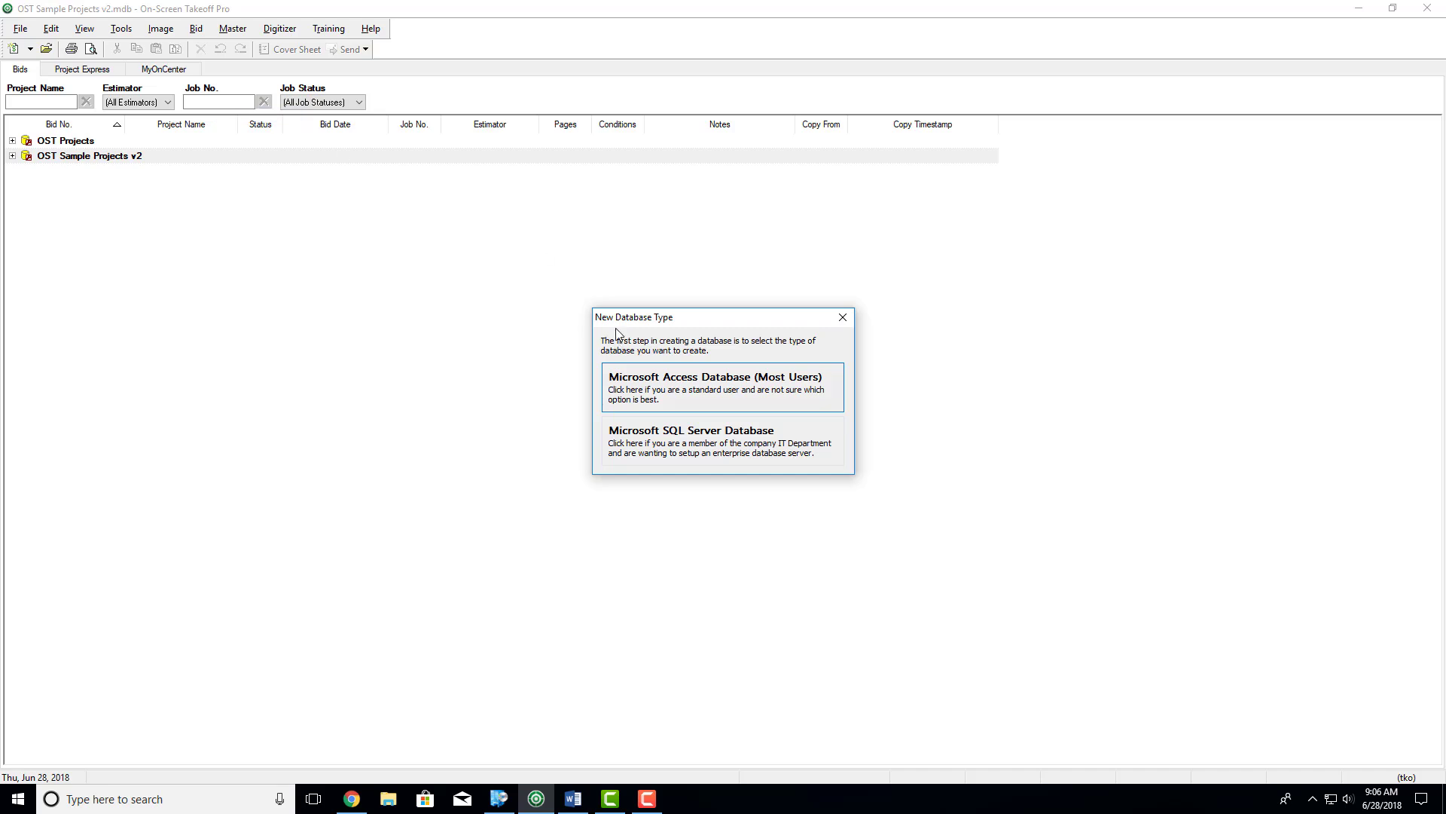
left_click(716, 393)
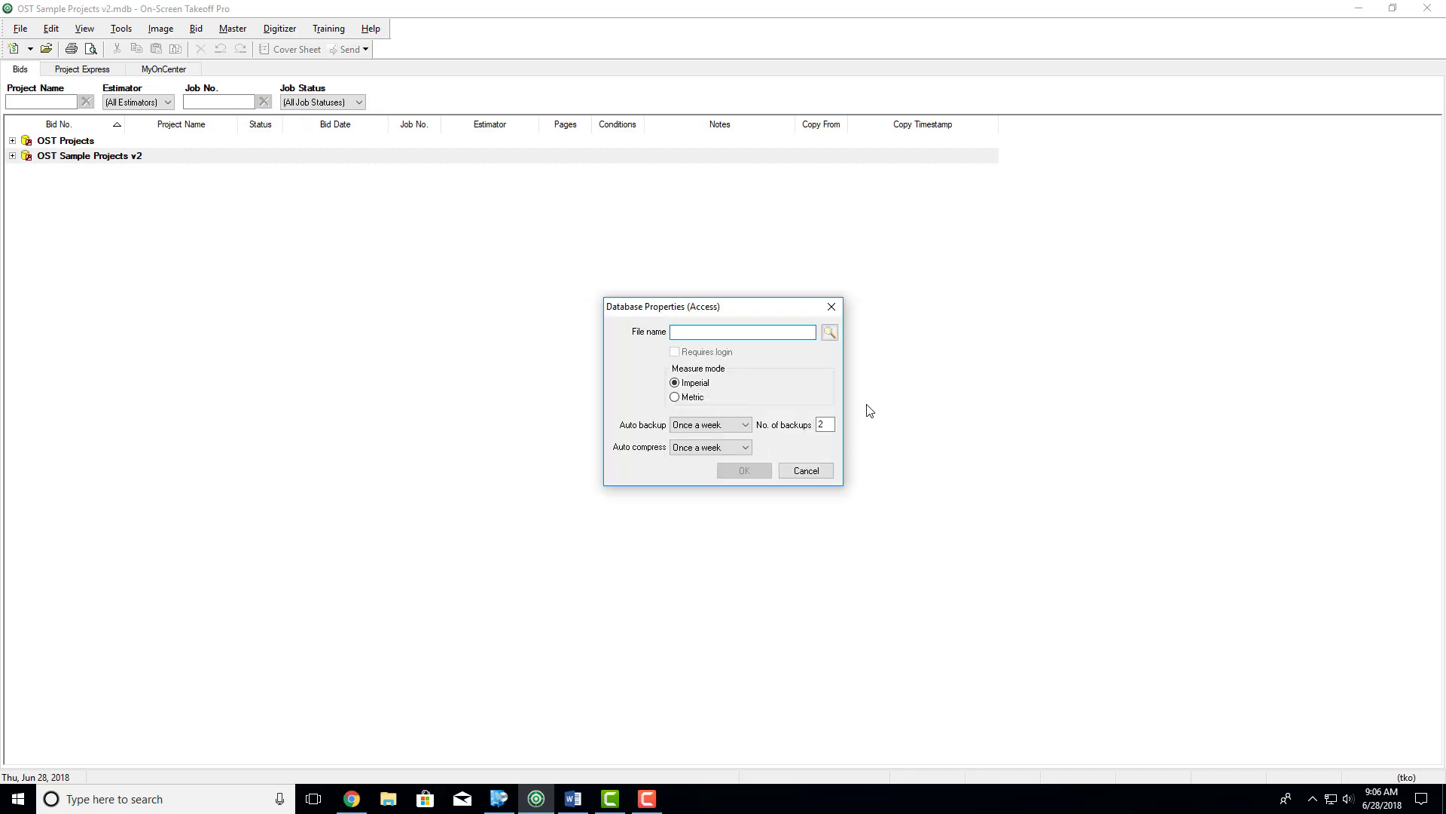
type("CON 383")
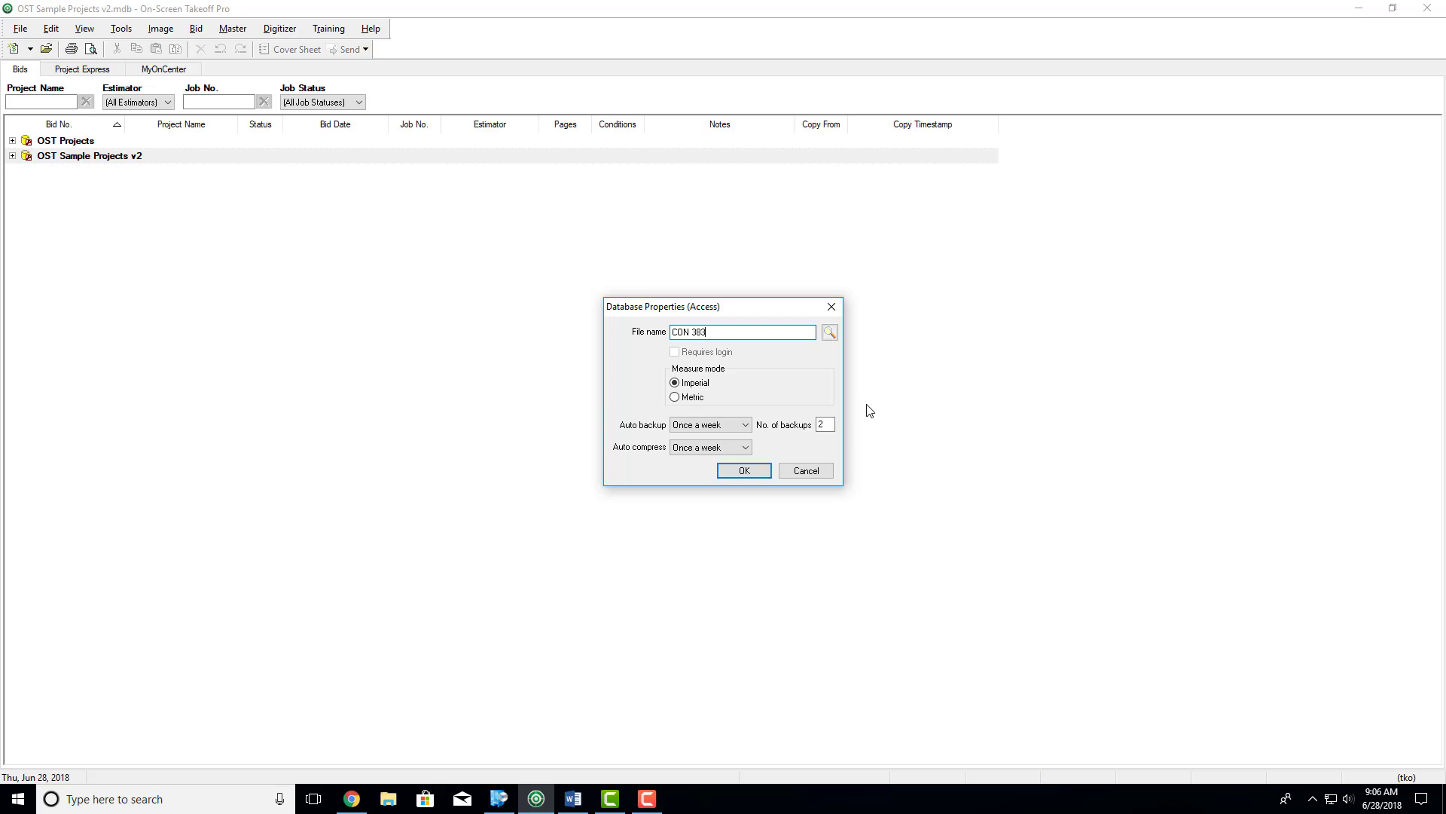
type(" Estimating")
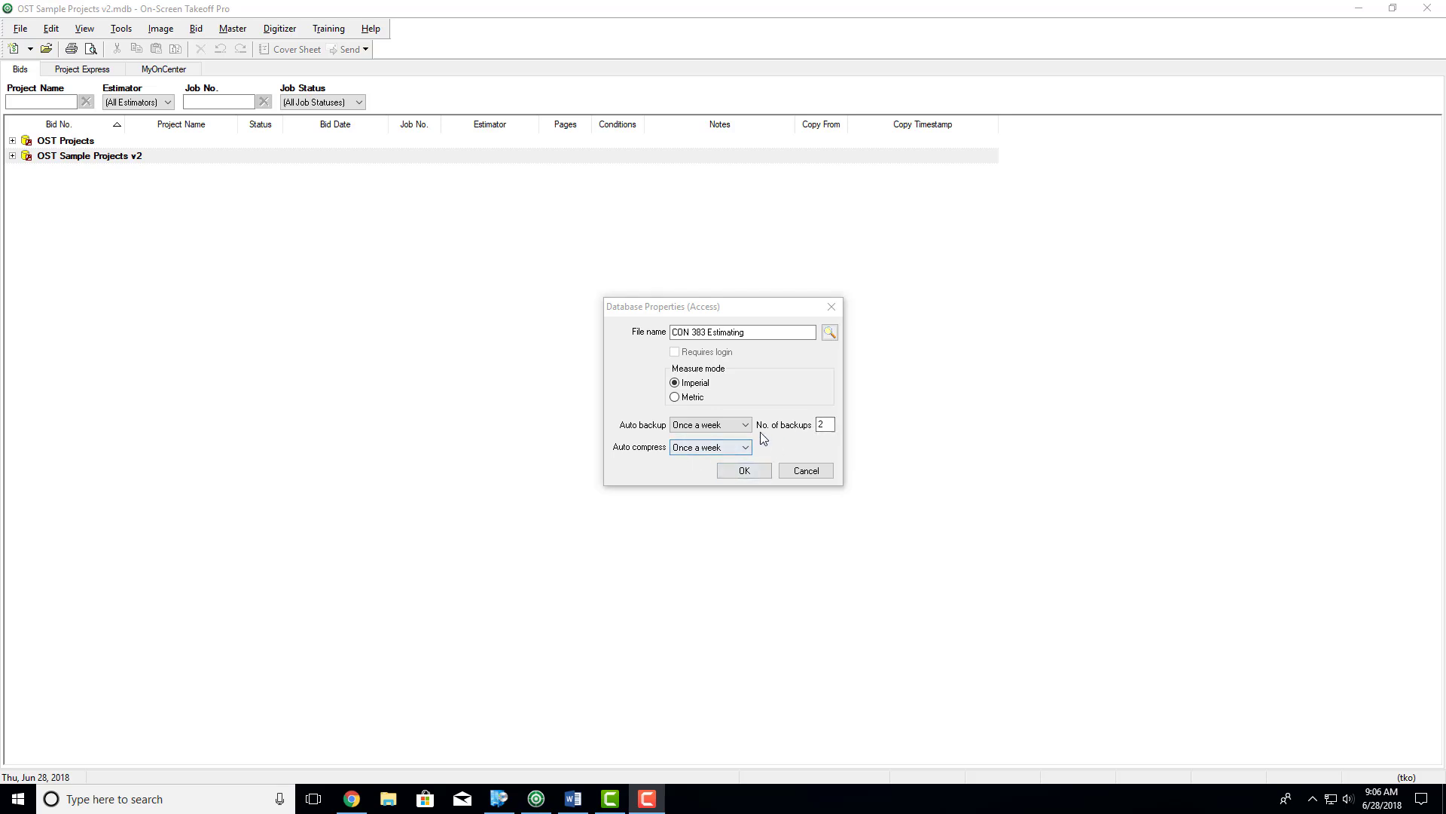
left_click(744, 470)
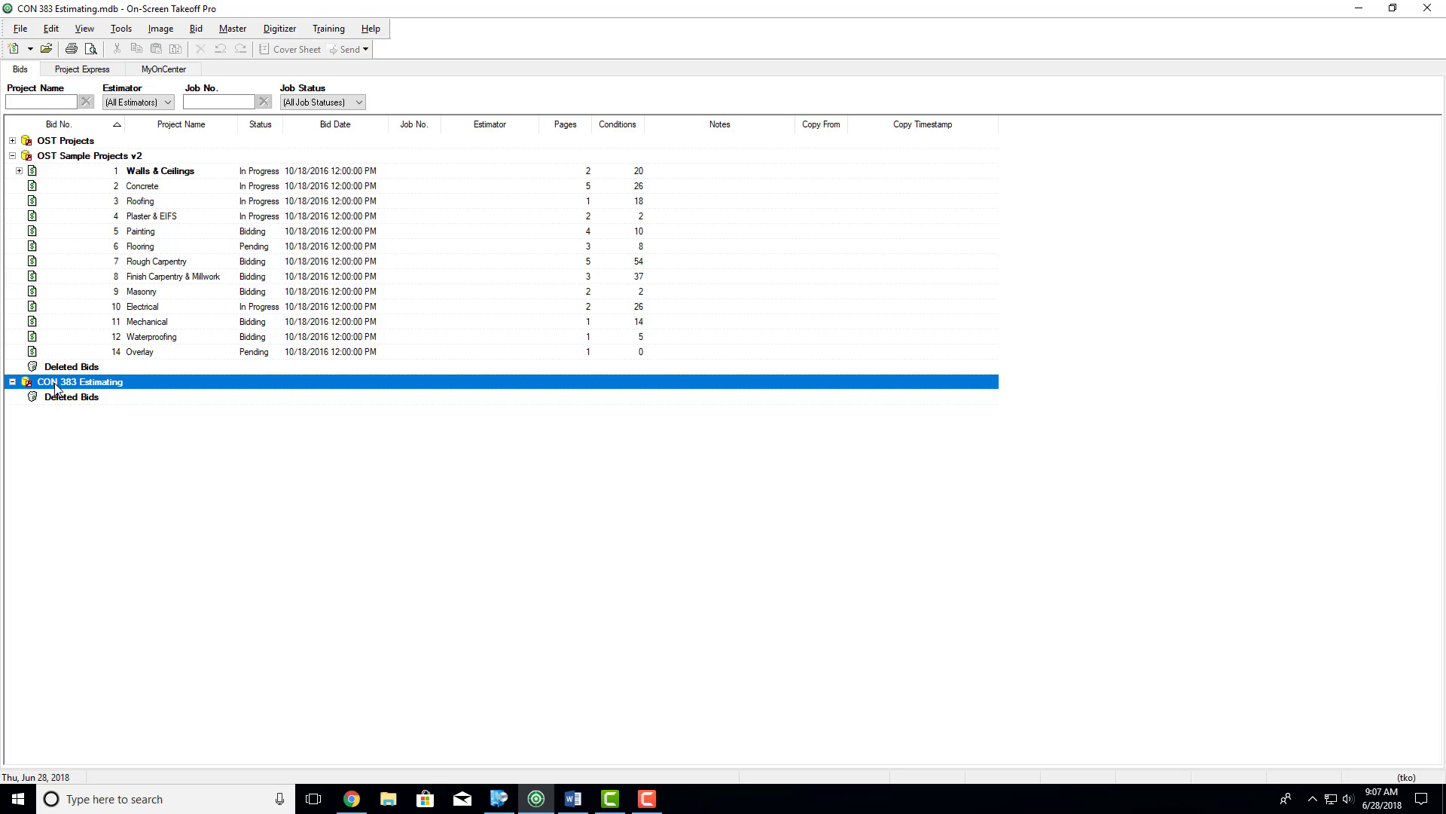
Step: Create a new bid in the CON 383 Estimating database and name the project Patient Room Remodel, as titled in the Word assignment
right_click(55, 389)
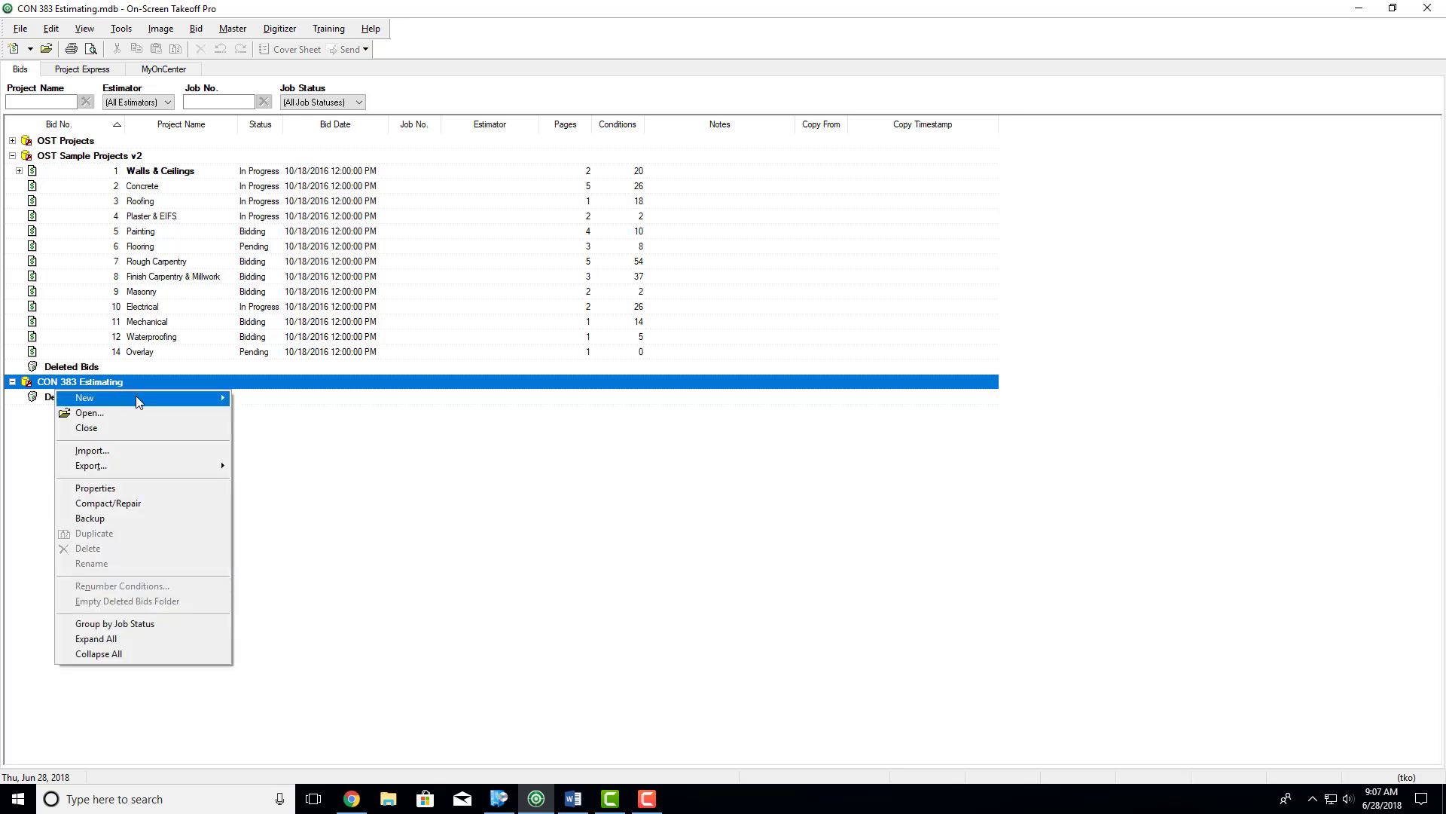
left_click(242, 398)
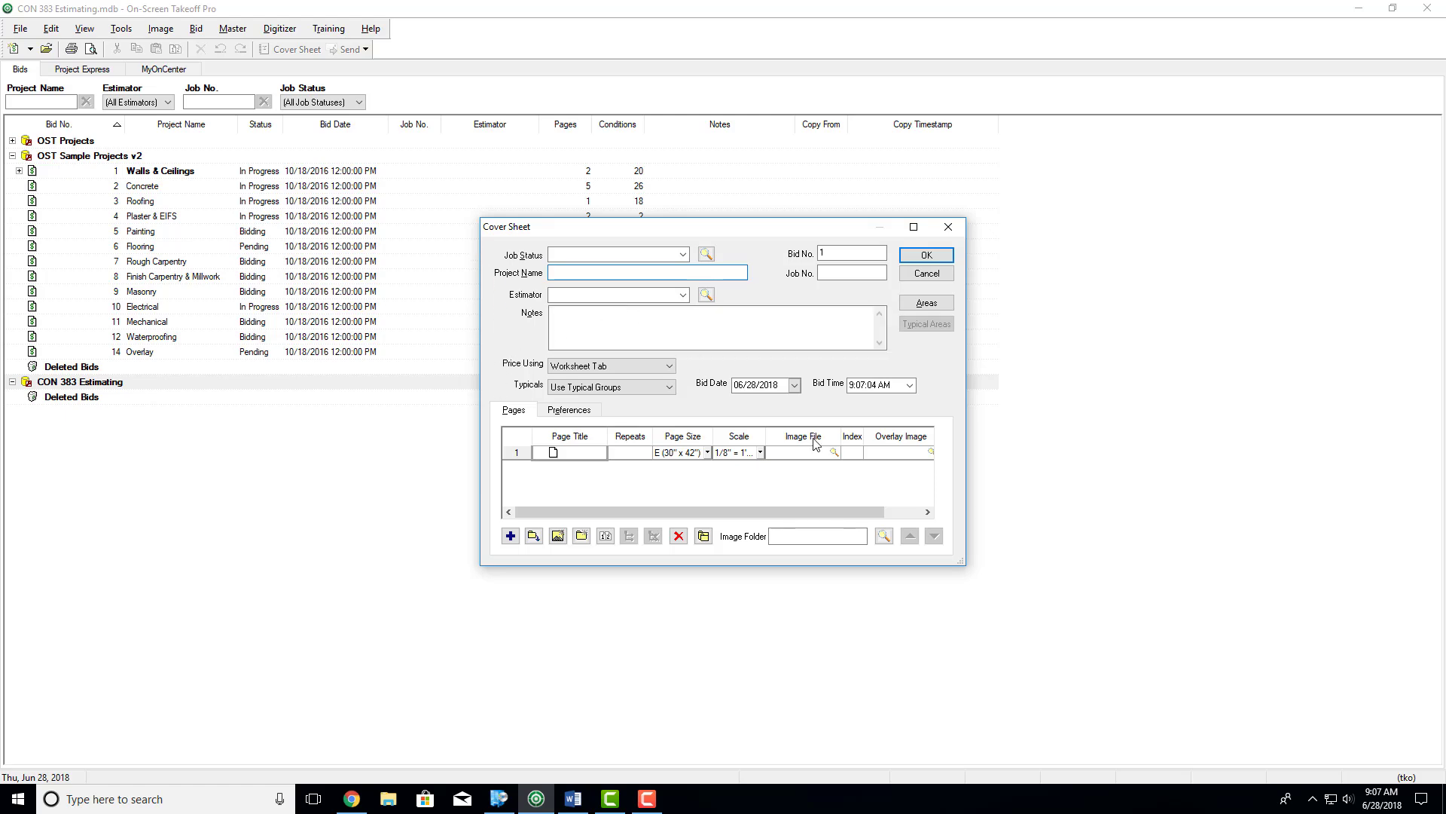
left_click(573, 799)
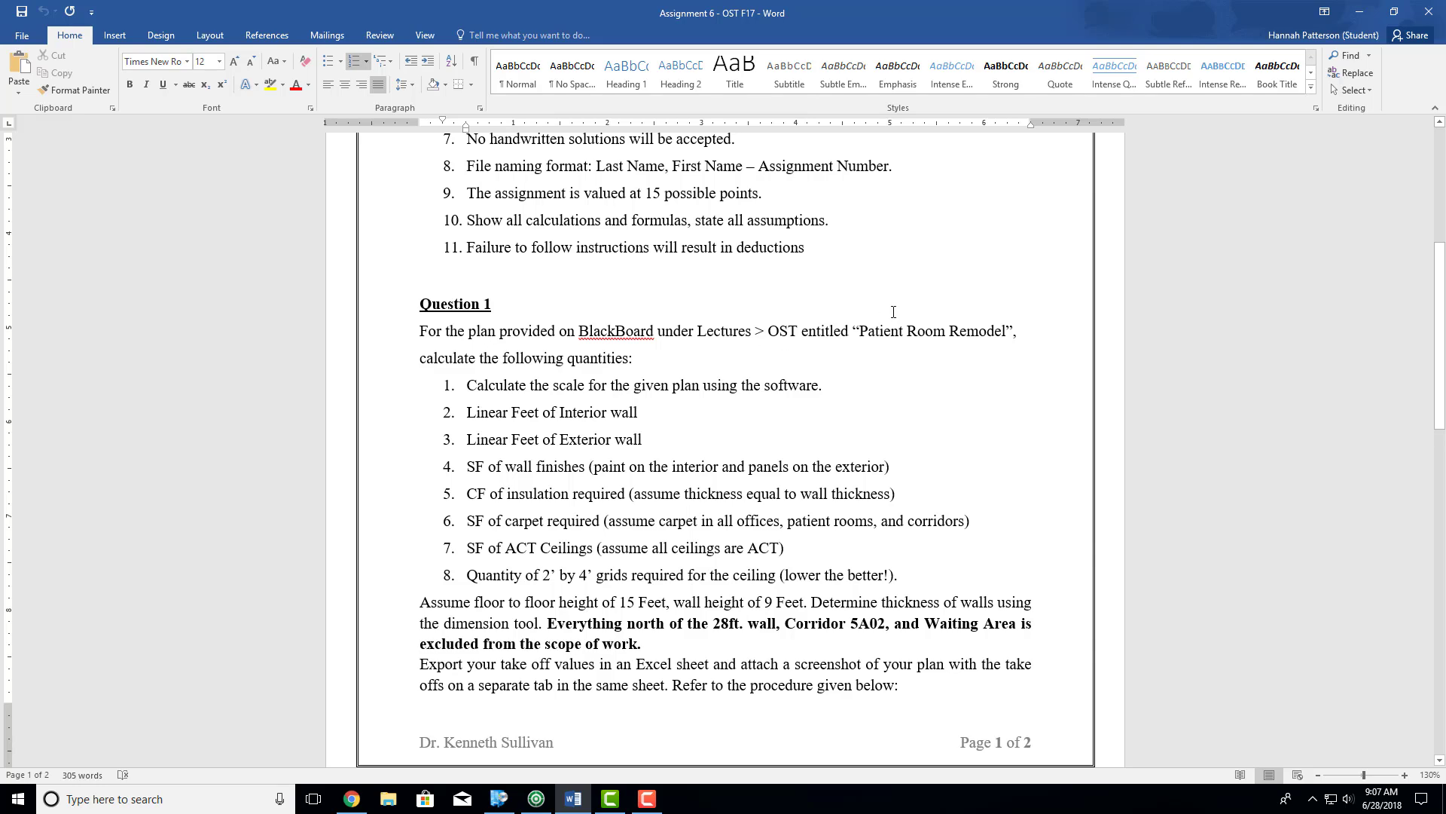
left_click_drag(853, 338, 1018, 333)
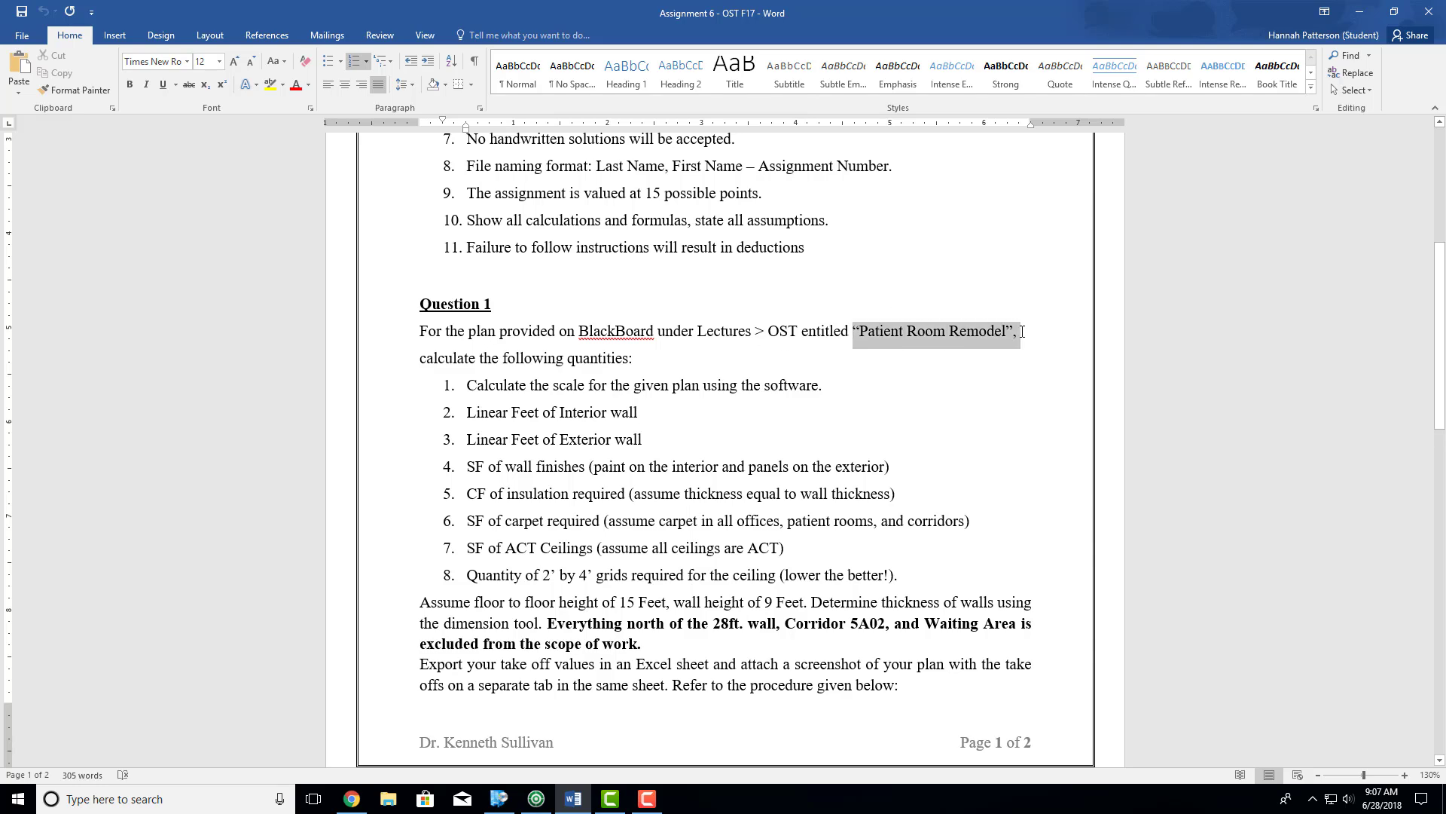
left_click(1360, 11)
type("Patient Ro")
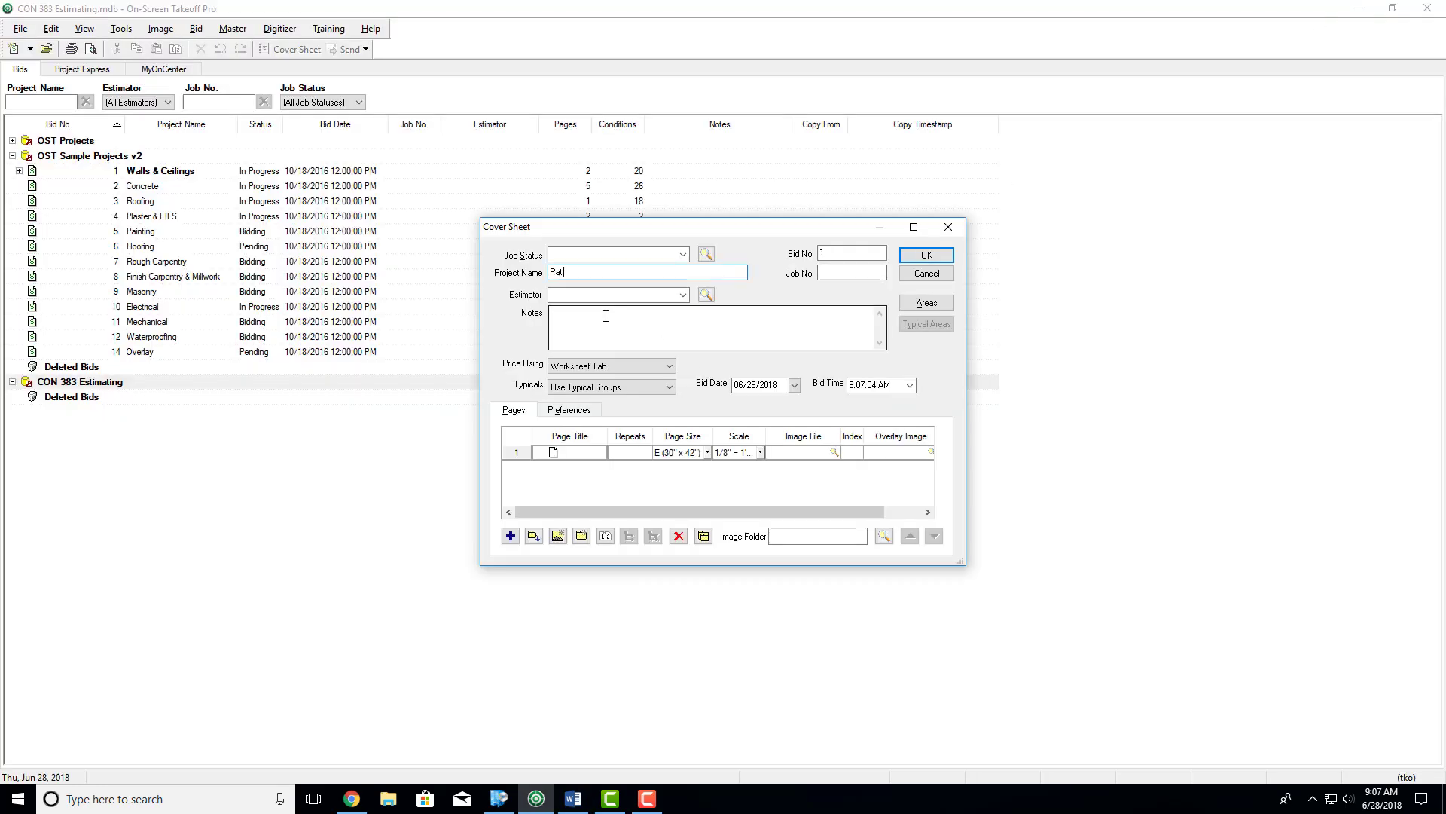
type("om Remodel")
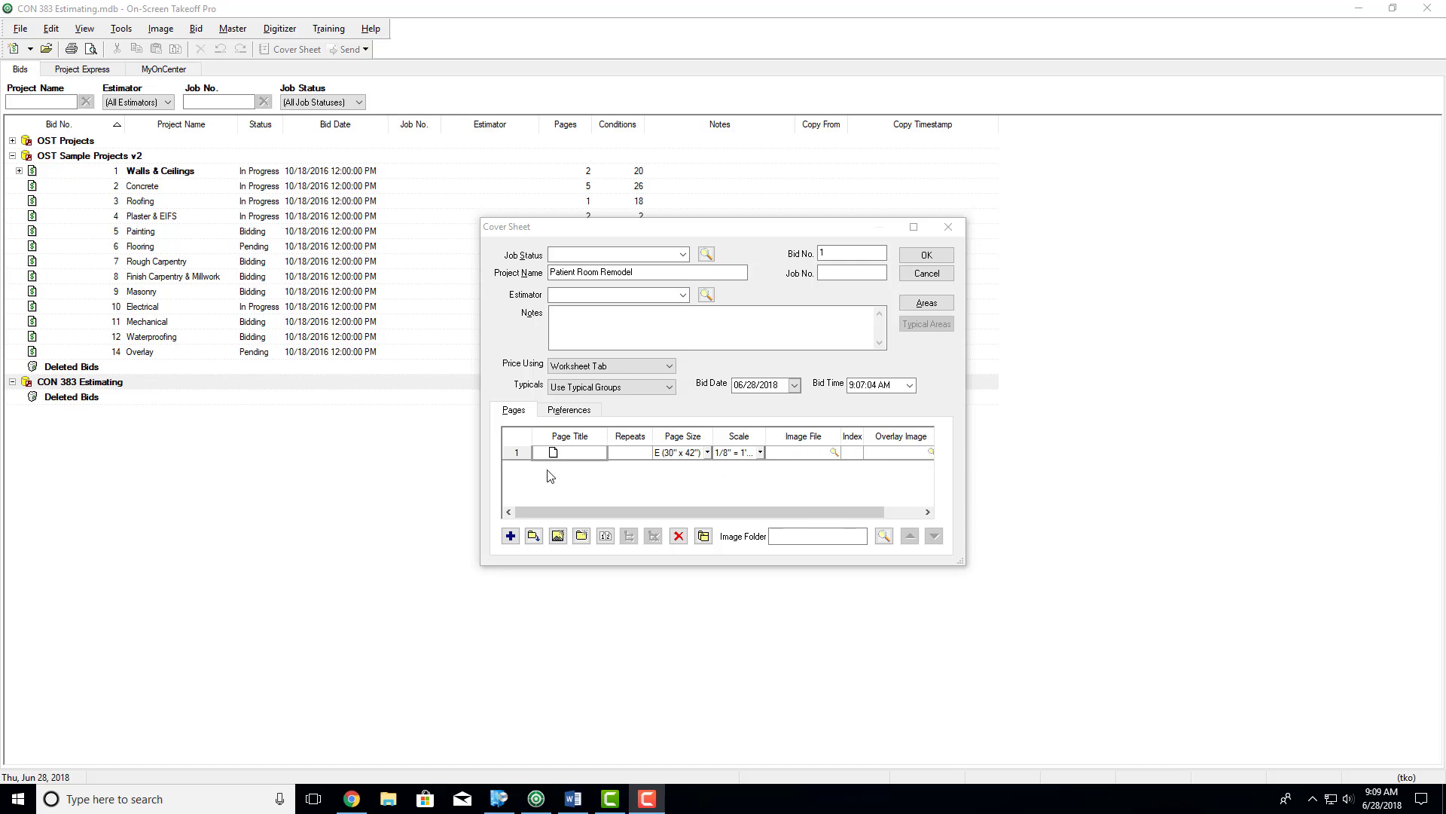
Step: Try adding three blank pages and a new folder to the bid's page list, removing each addition again
left_click(511, 535)
left_click(511, 536)
left_click(510, 535)
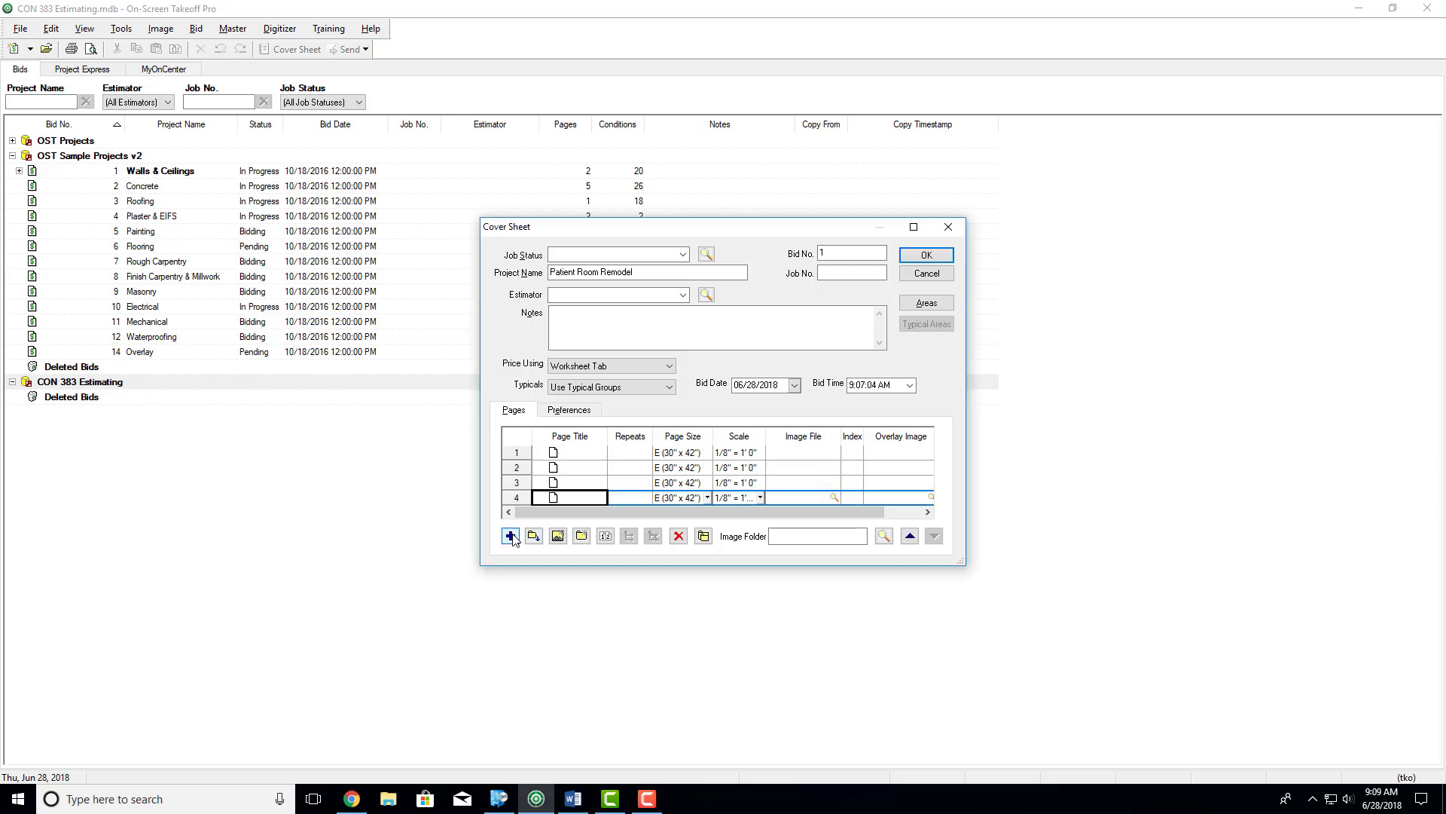
left_click(516, 498)
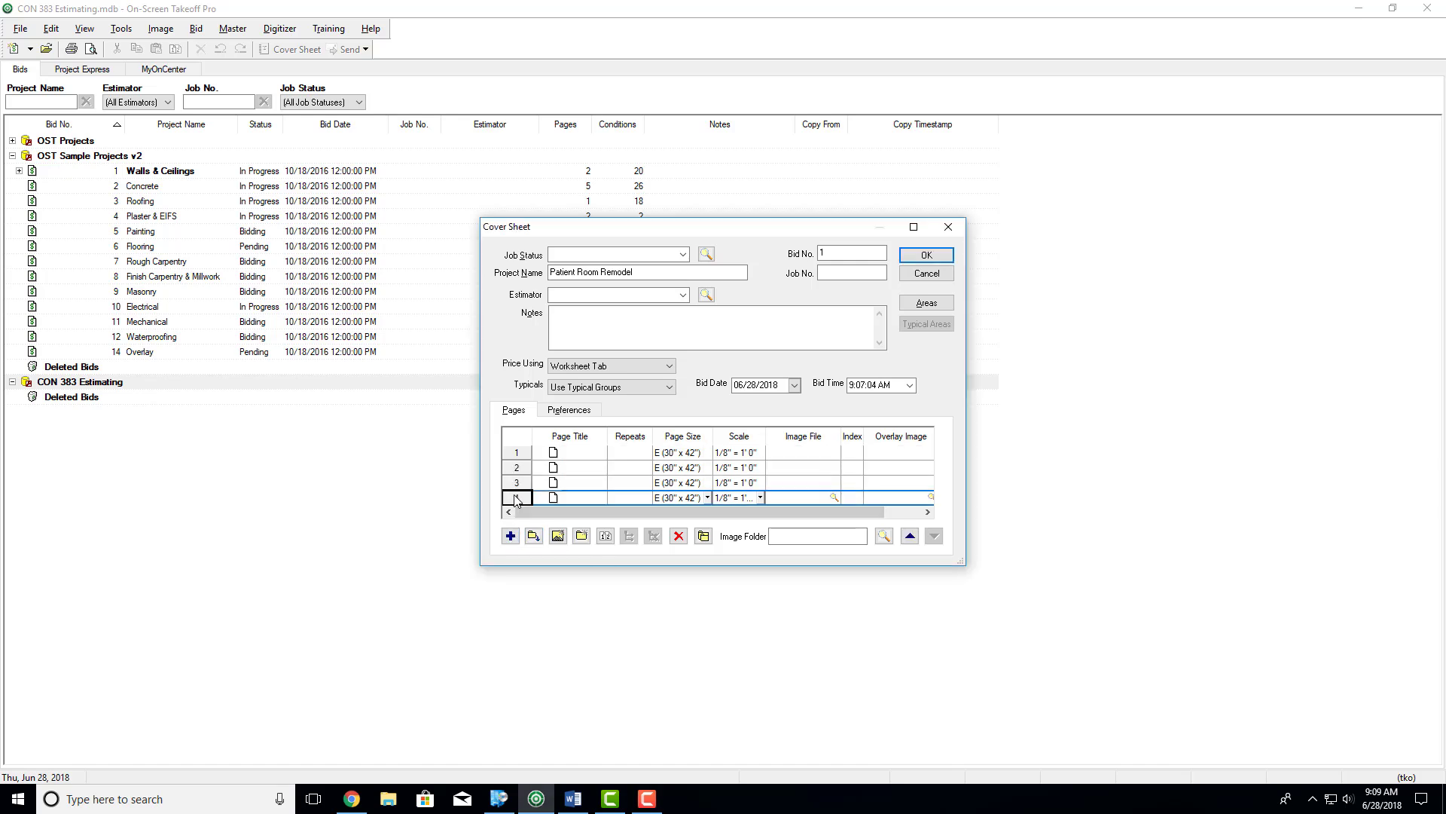
key("Delete")
left_click(611, 419)
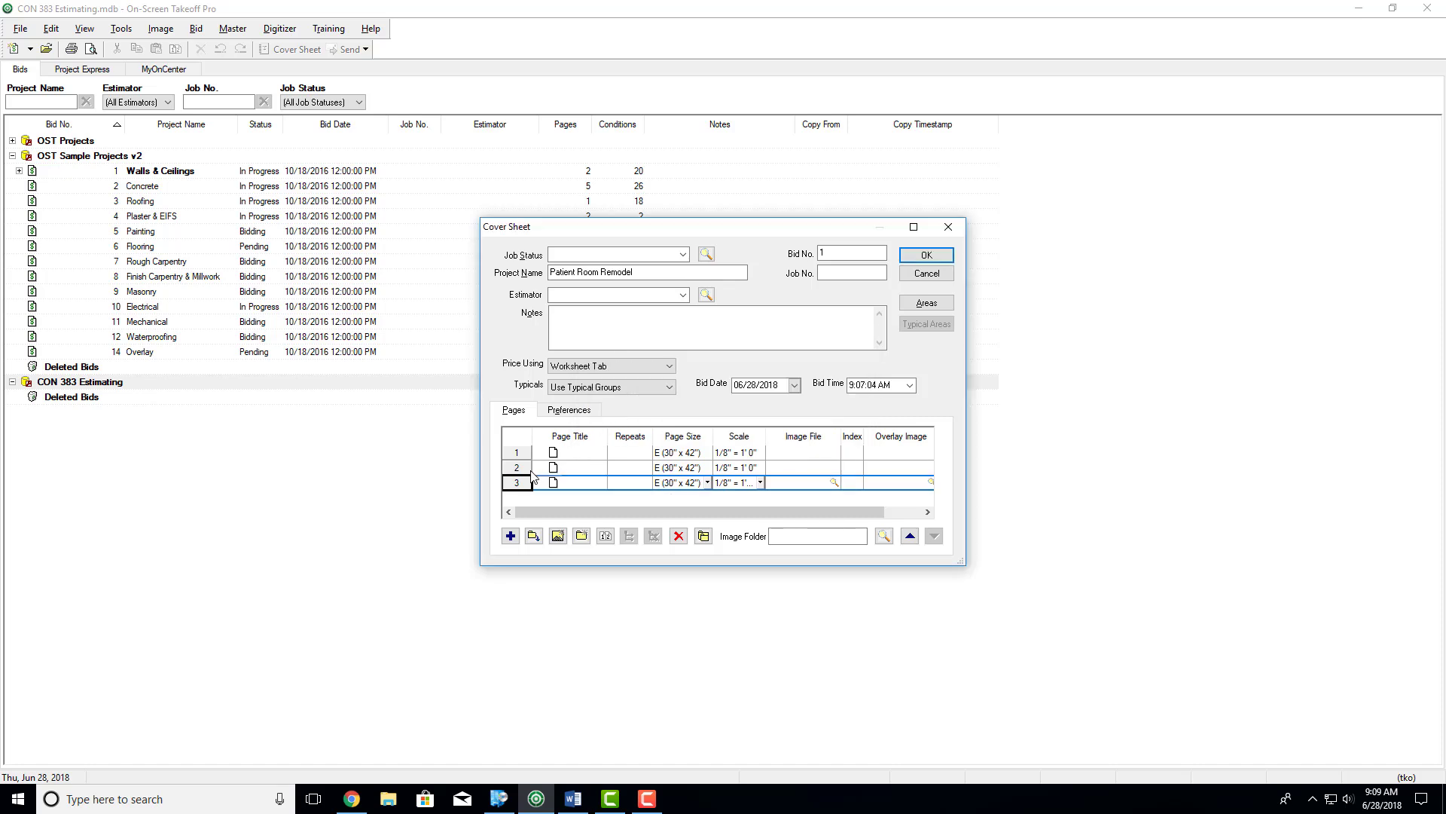
key("Delete")
left_click(611, 419)
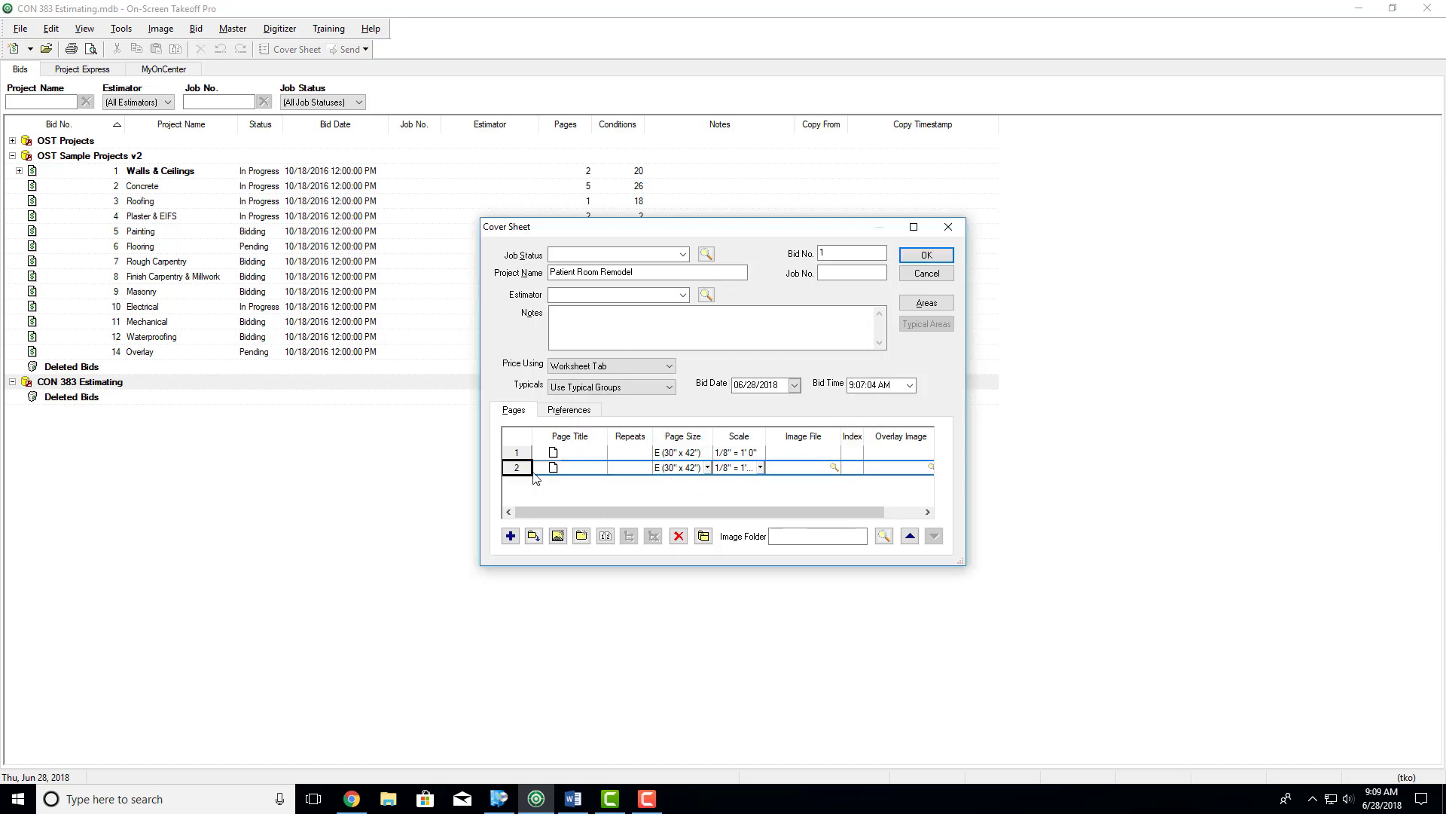
key("Delete")
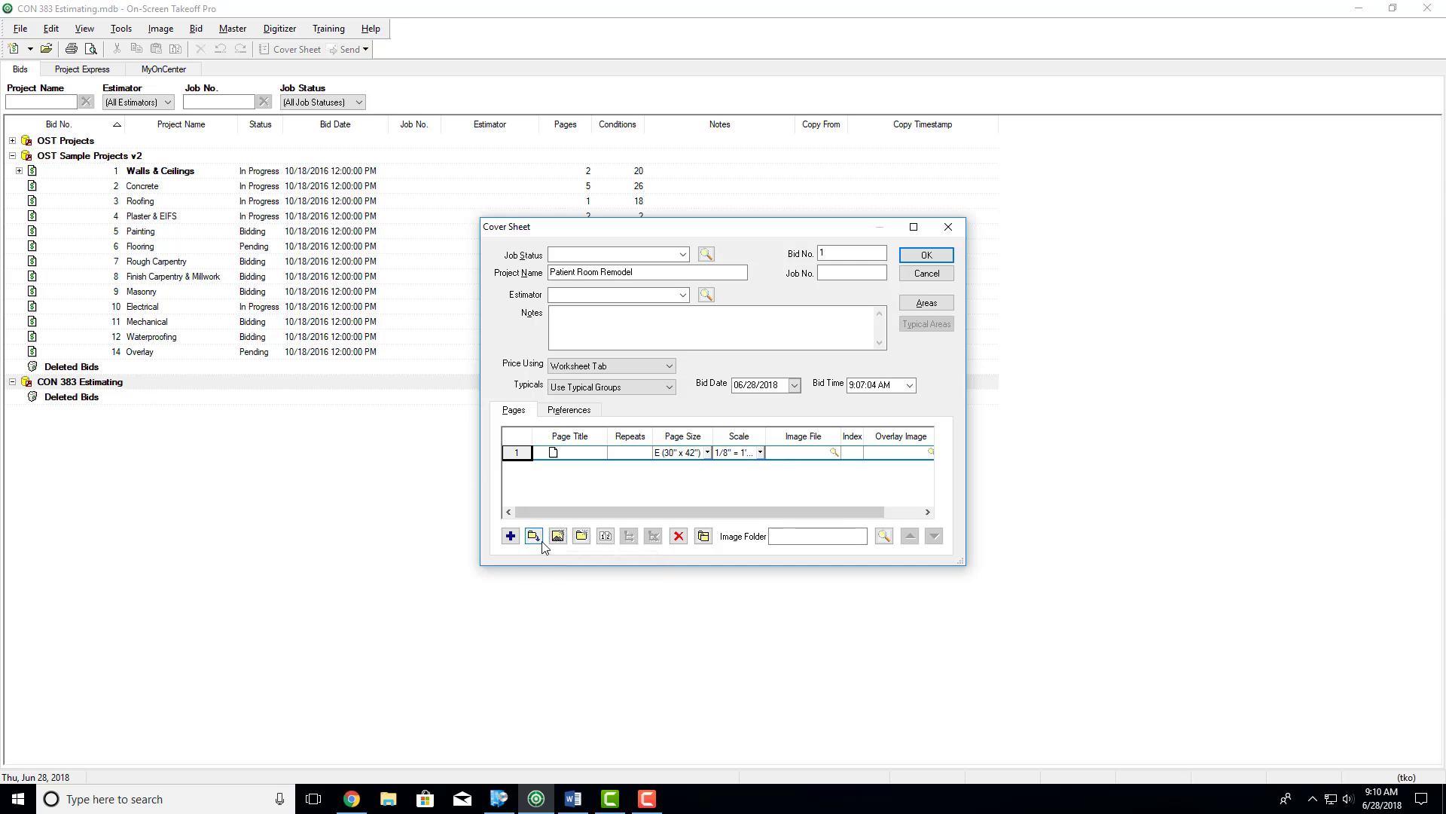
left_click(583, 538)
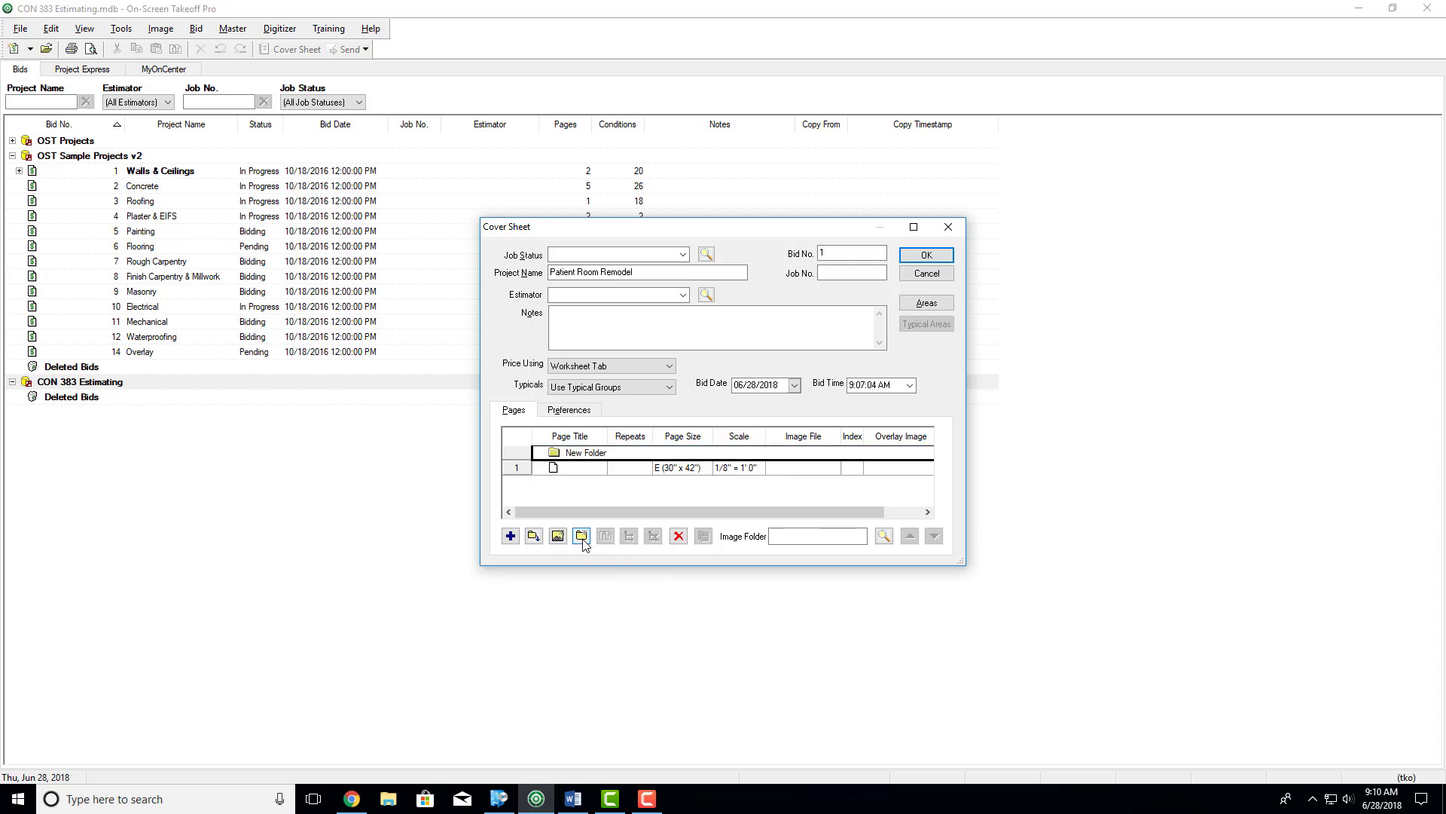
left_click(558, 470)
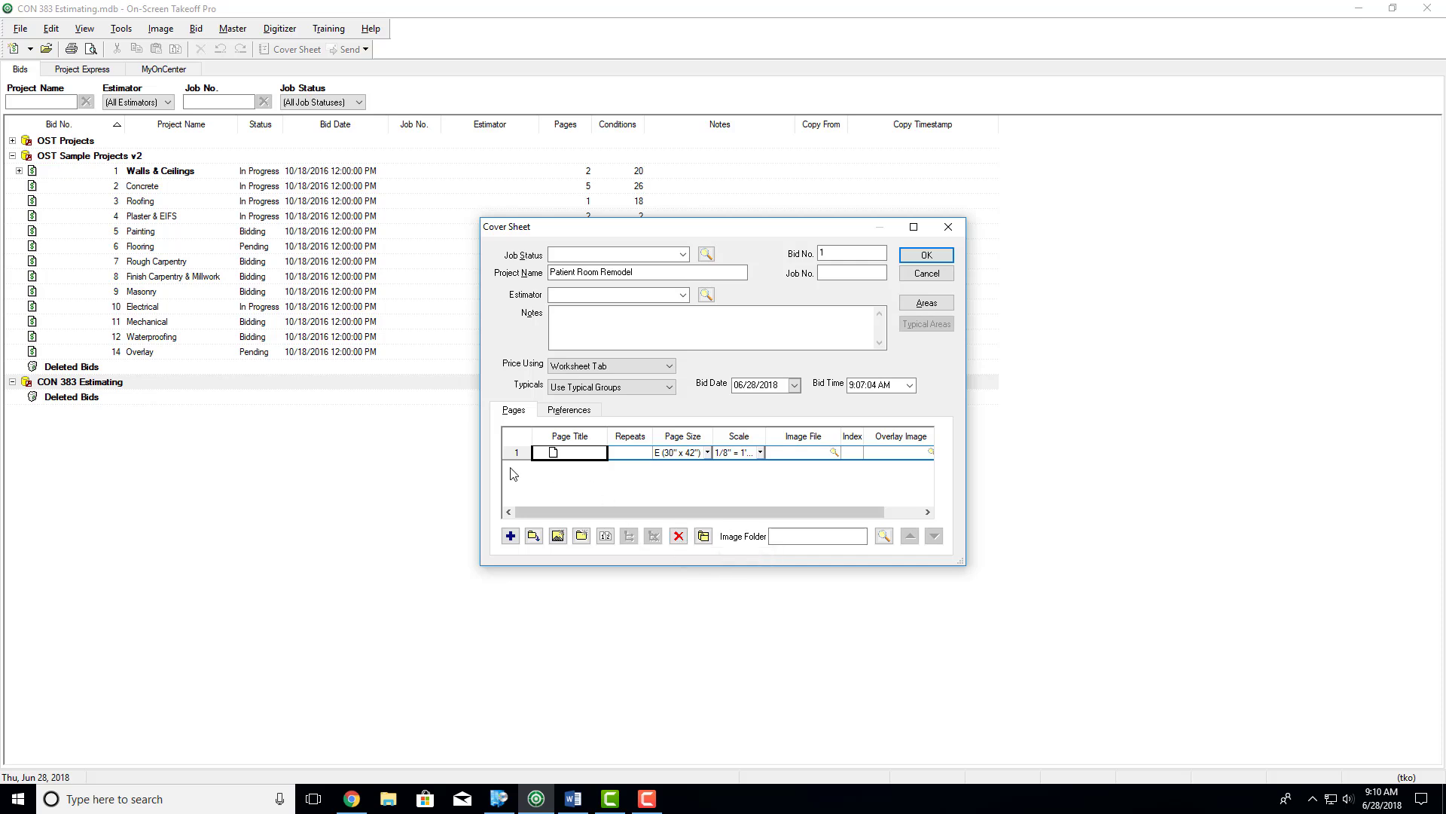
Step: Add the Patient Room Remodel PDF from the Desktop as the bid's page image and convert it to TIFF format
left_click(558, 535)
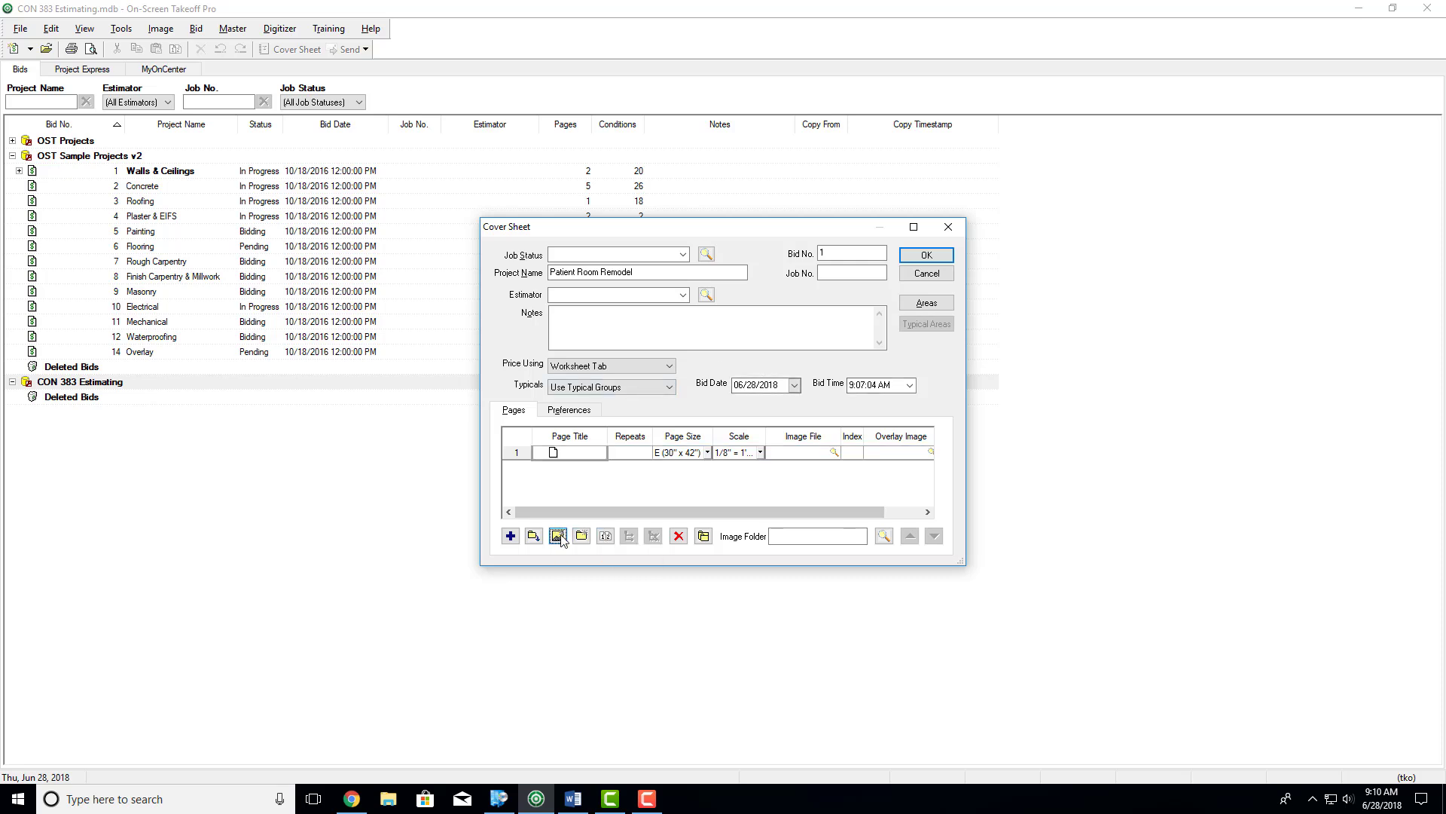
left_click(559, 366)
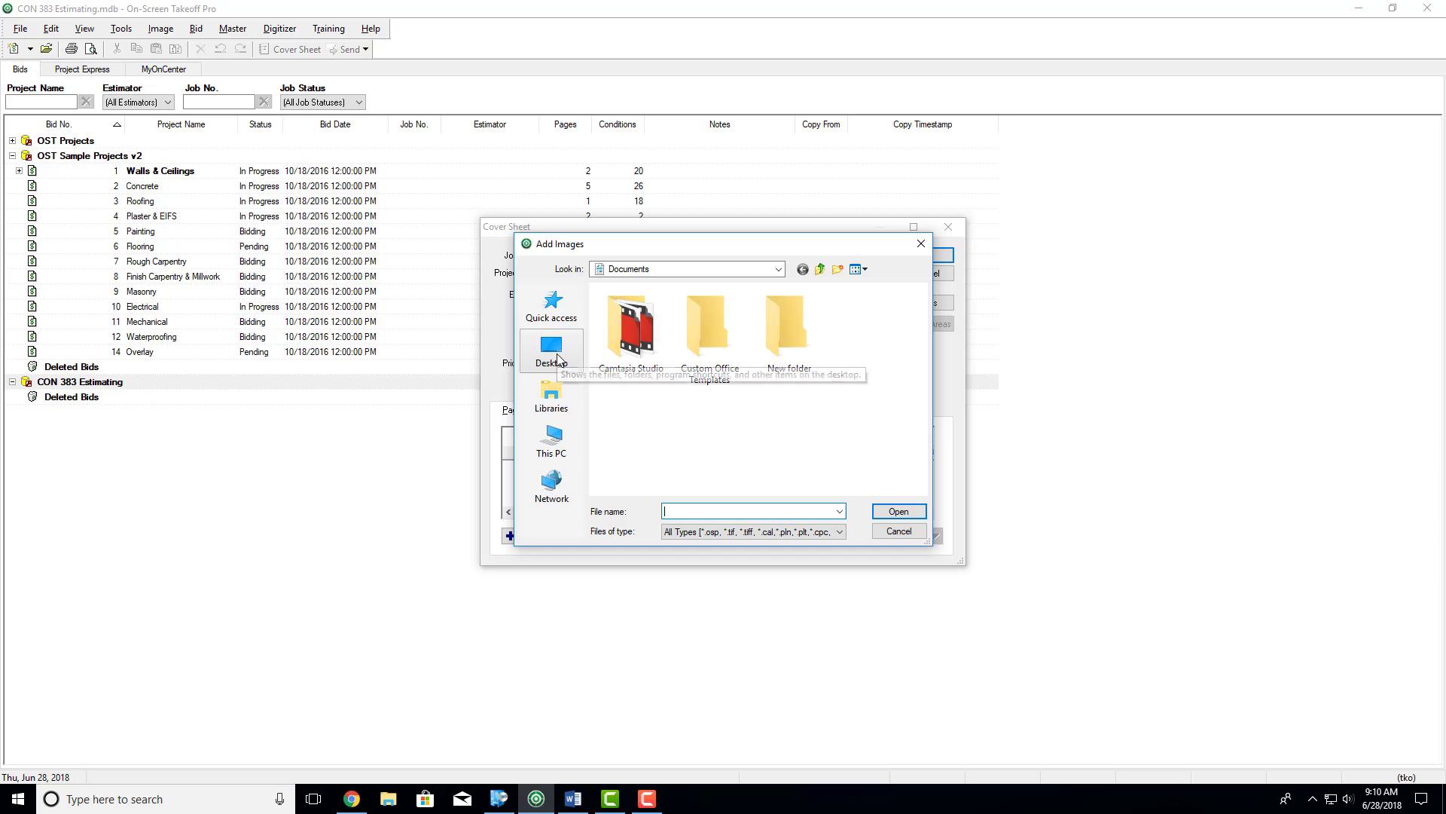
scroll(698, 391, "down", 5)
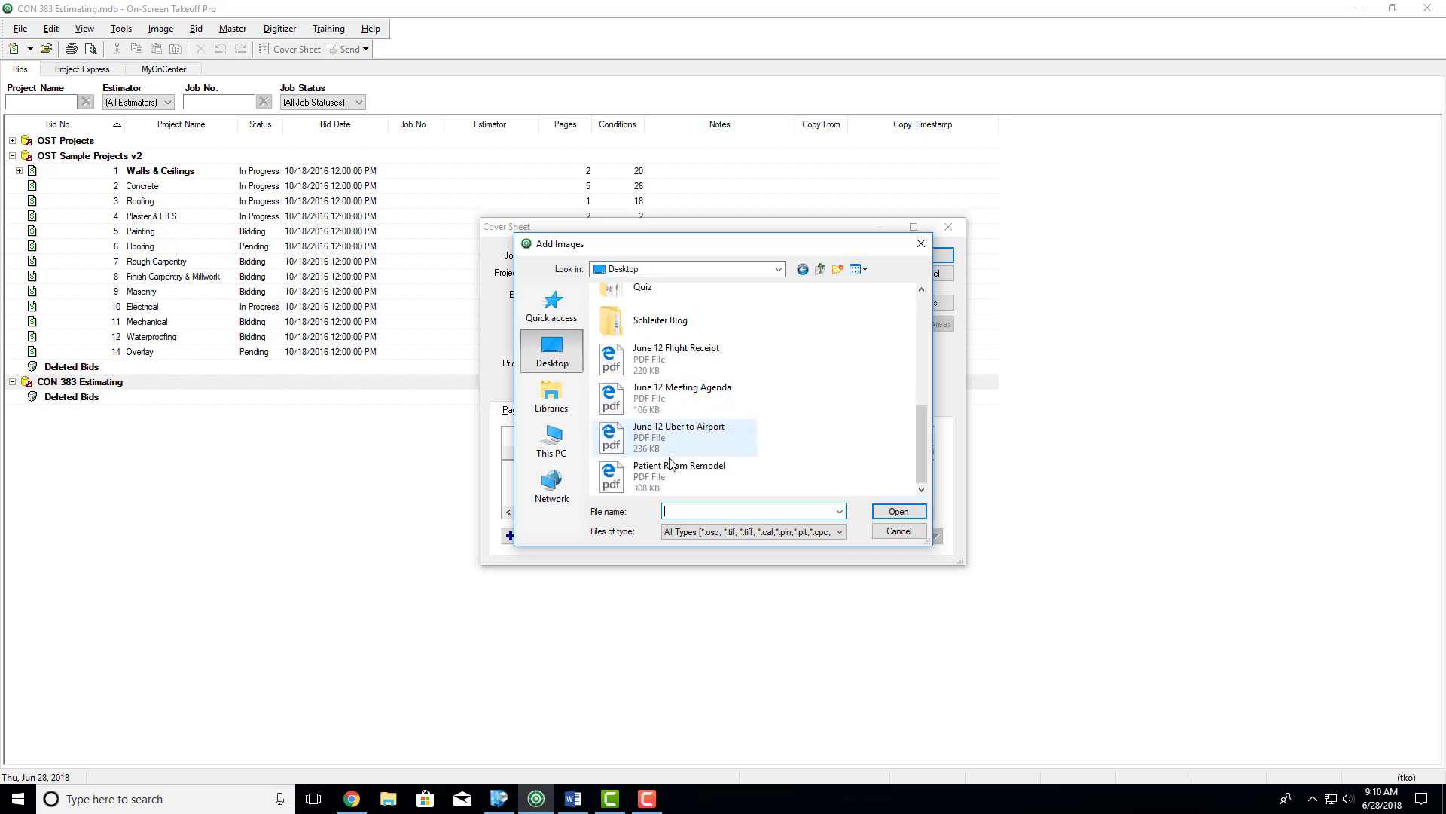
left_click(716, 479)
left_click(892, 515)
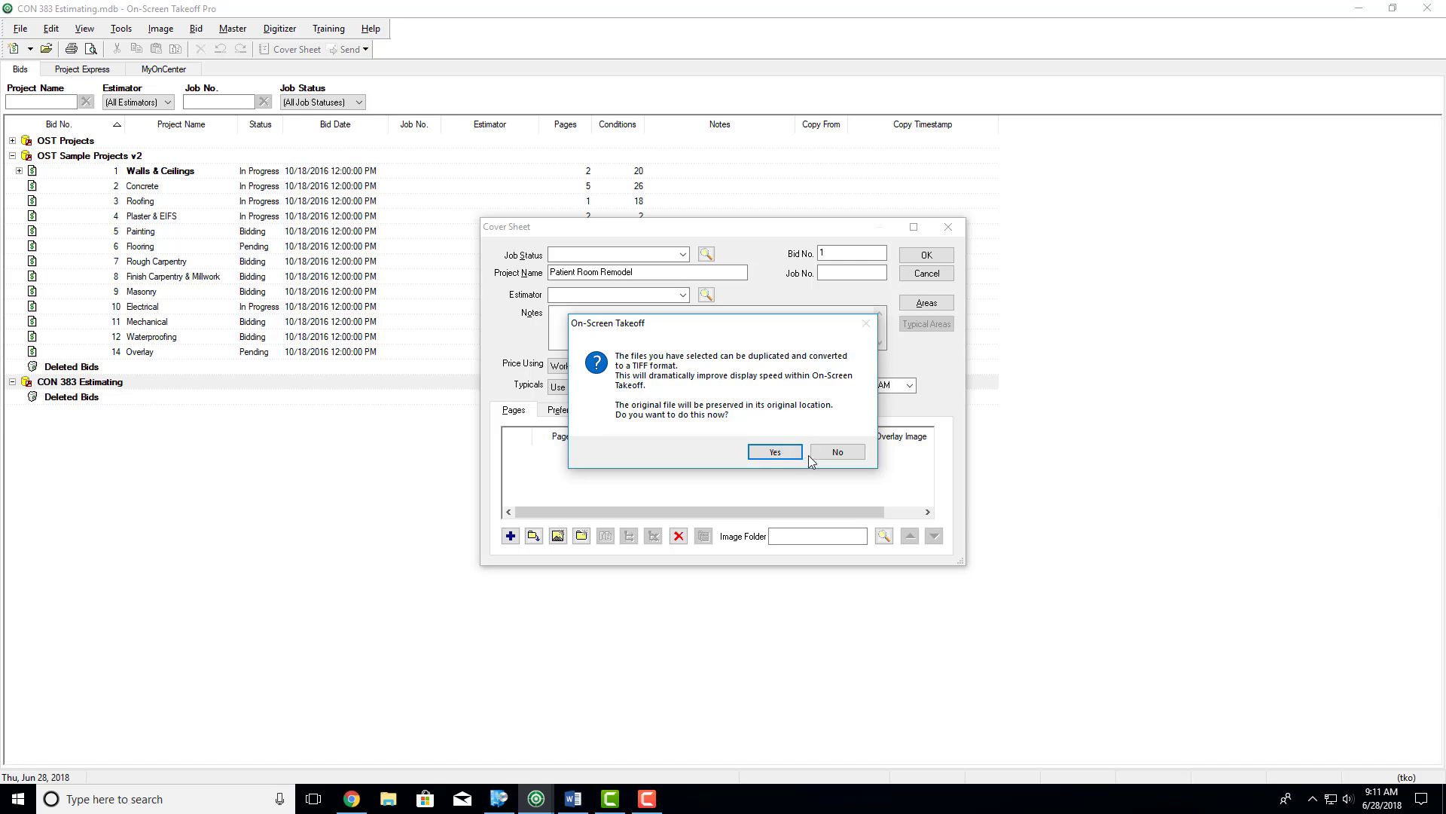
left_click(766, 456)
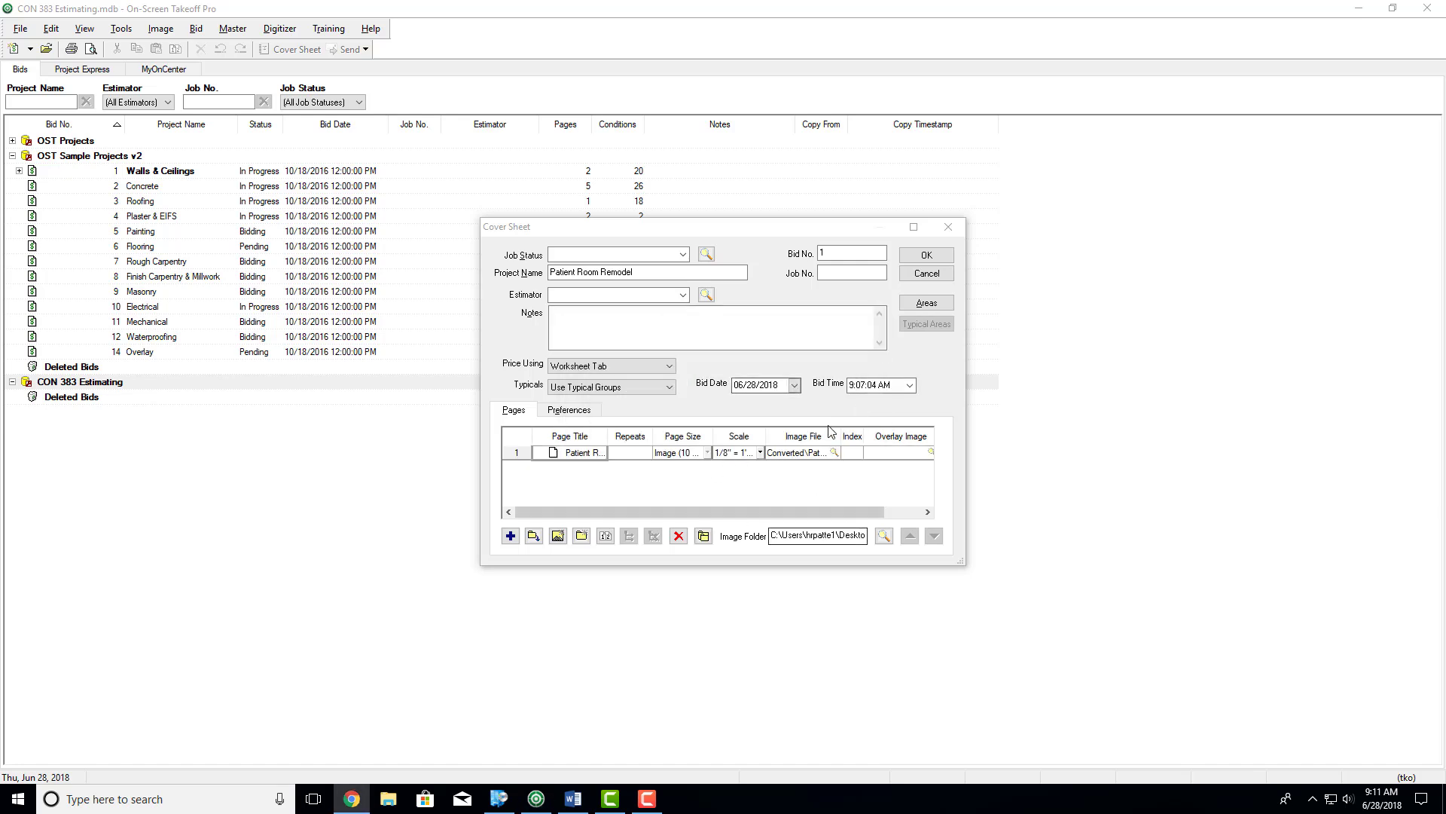
Step: Accept the cover sheet to open the plan, and dismiss the Condition Helper with its do-not-show-again option set
left_click(927, 254)
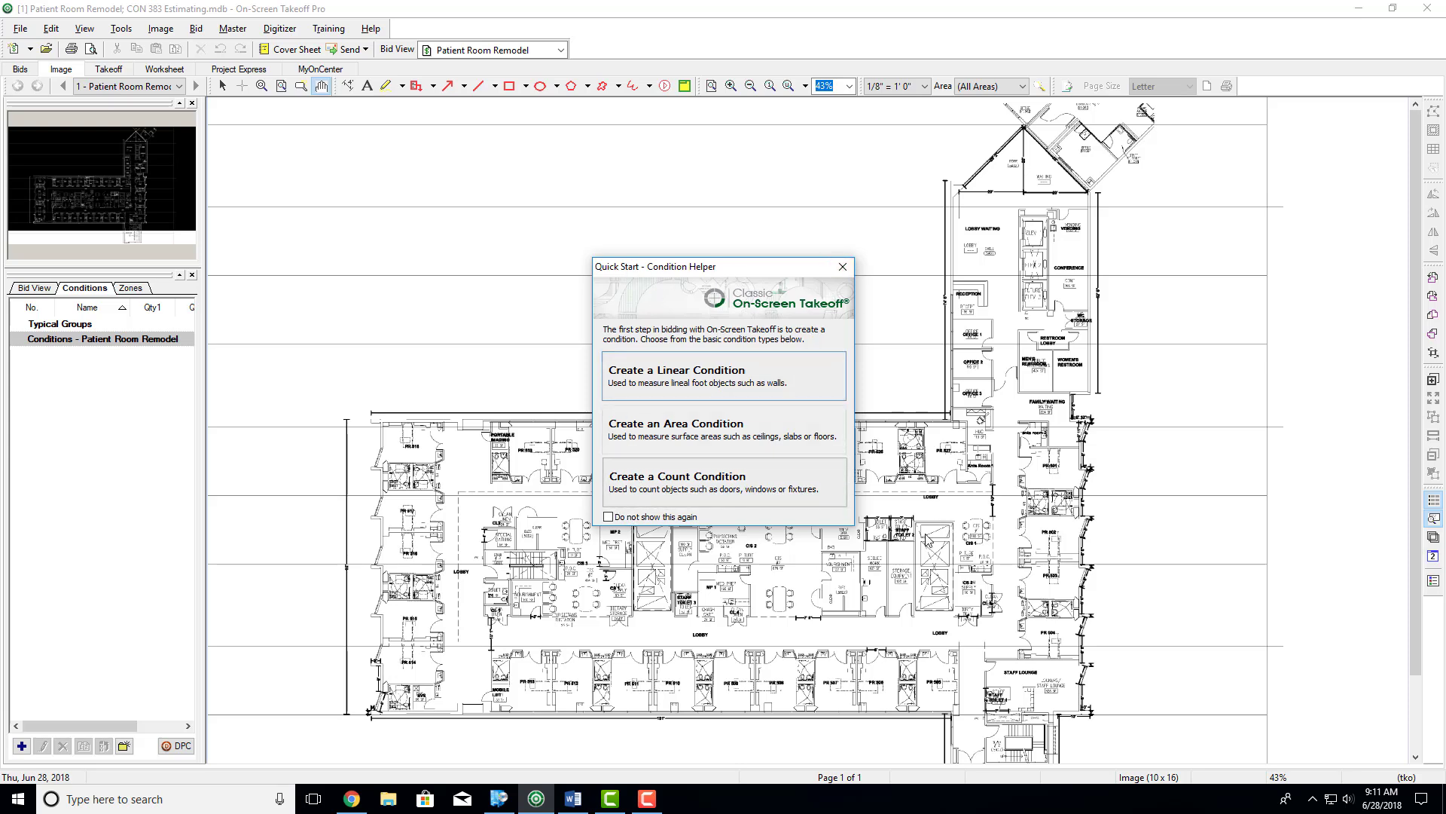
left_click(612, 517)
left_click(854, 264)
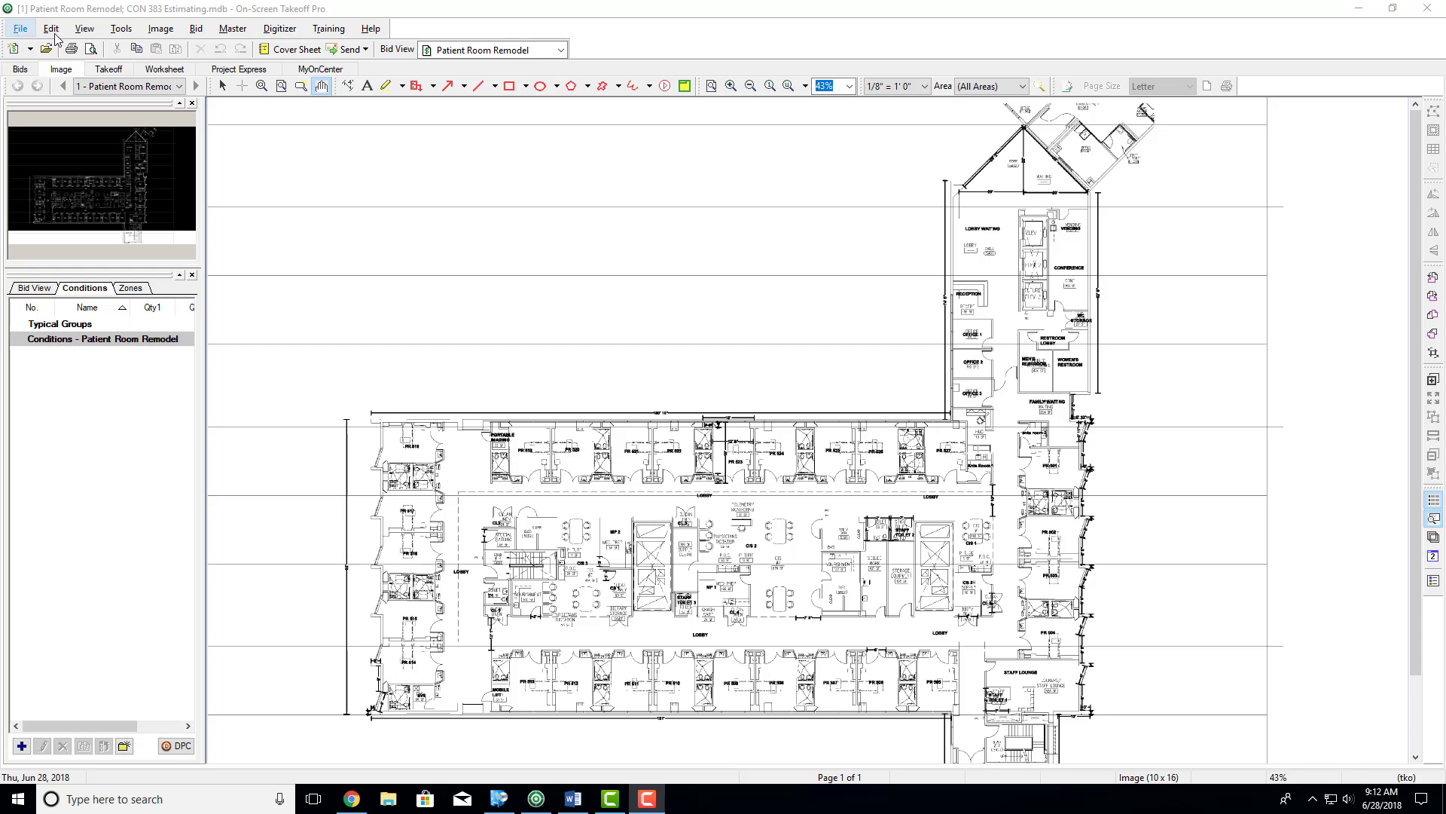
left_click(22, 30)
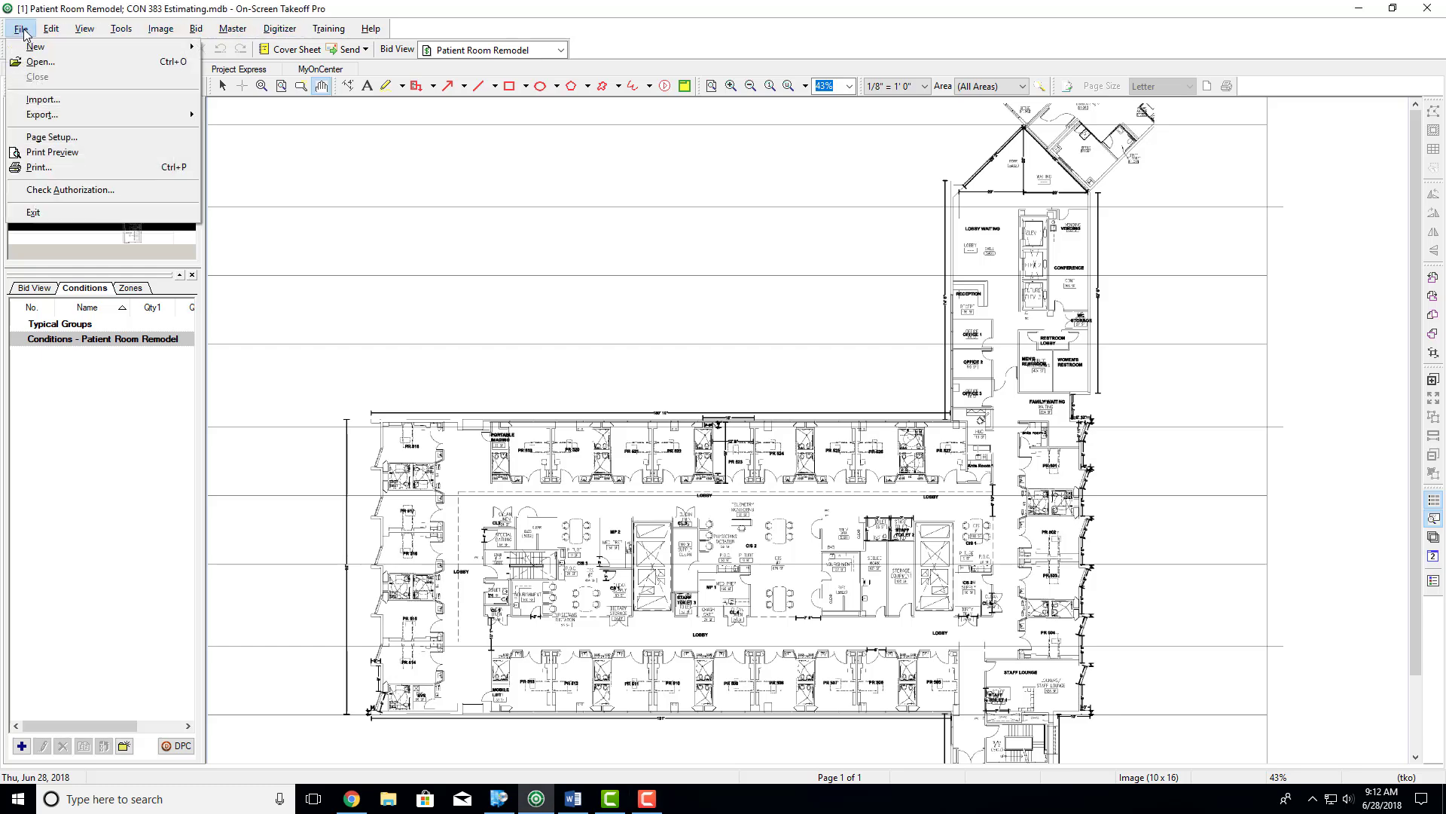
mouse_move(50, 35)
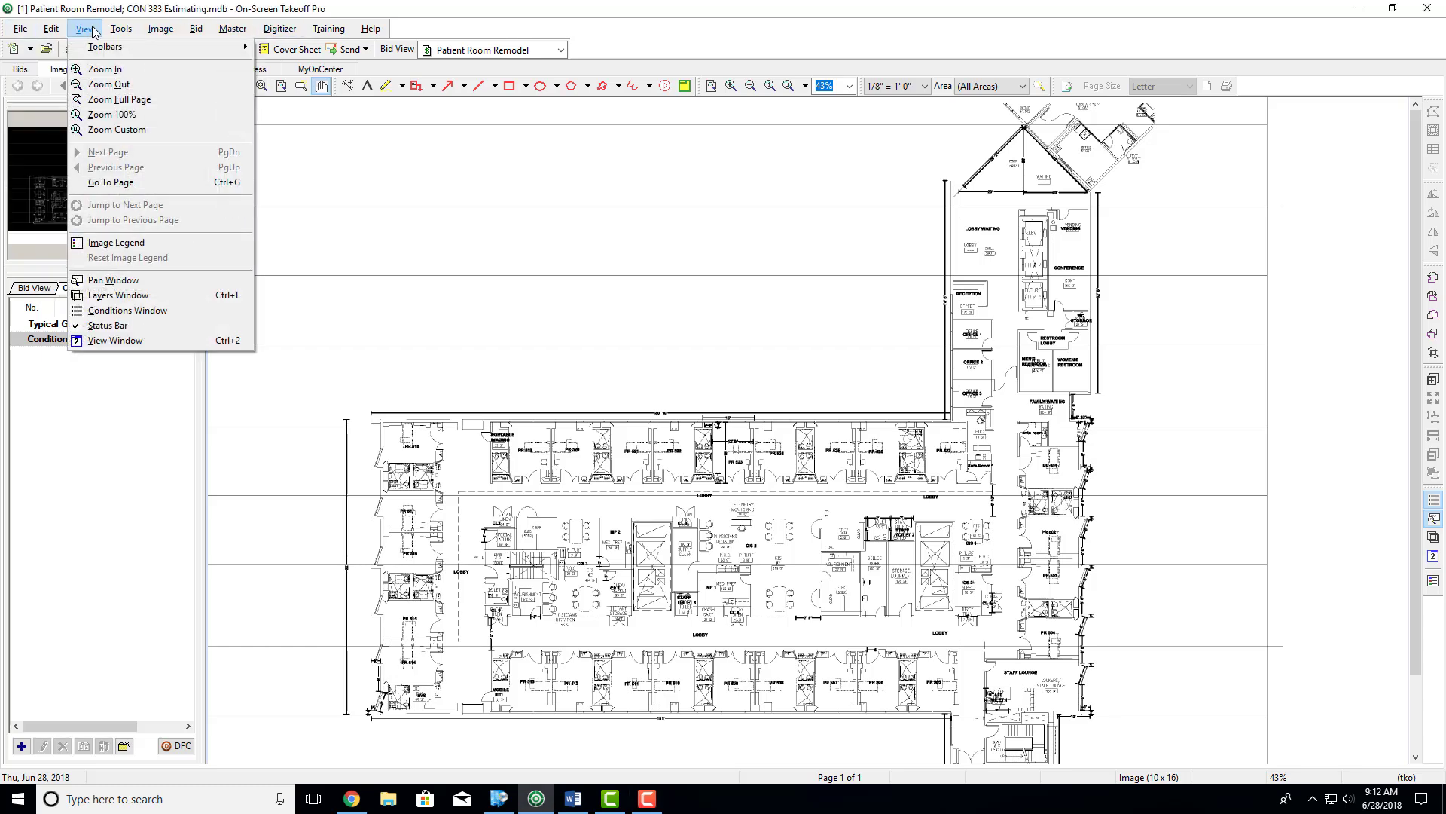
mouse_move(171, 35)
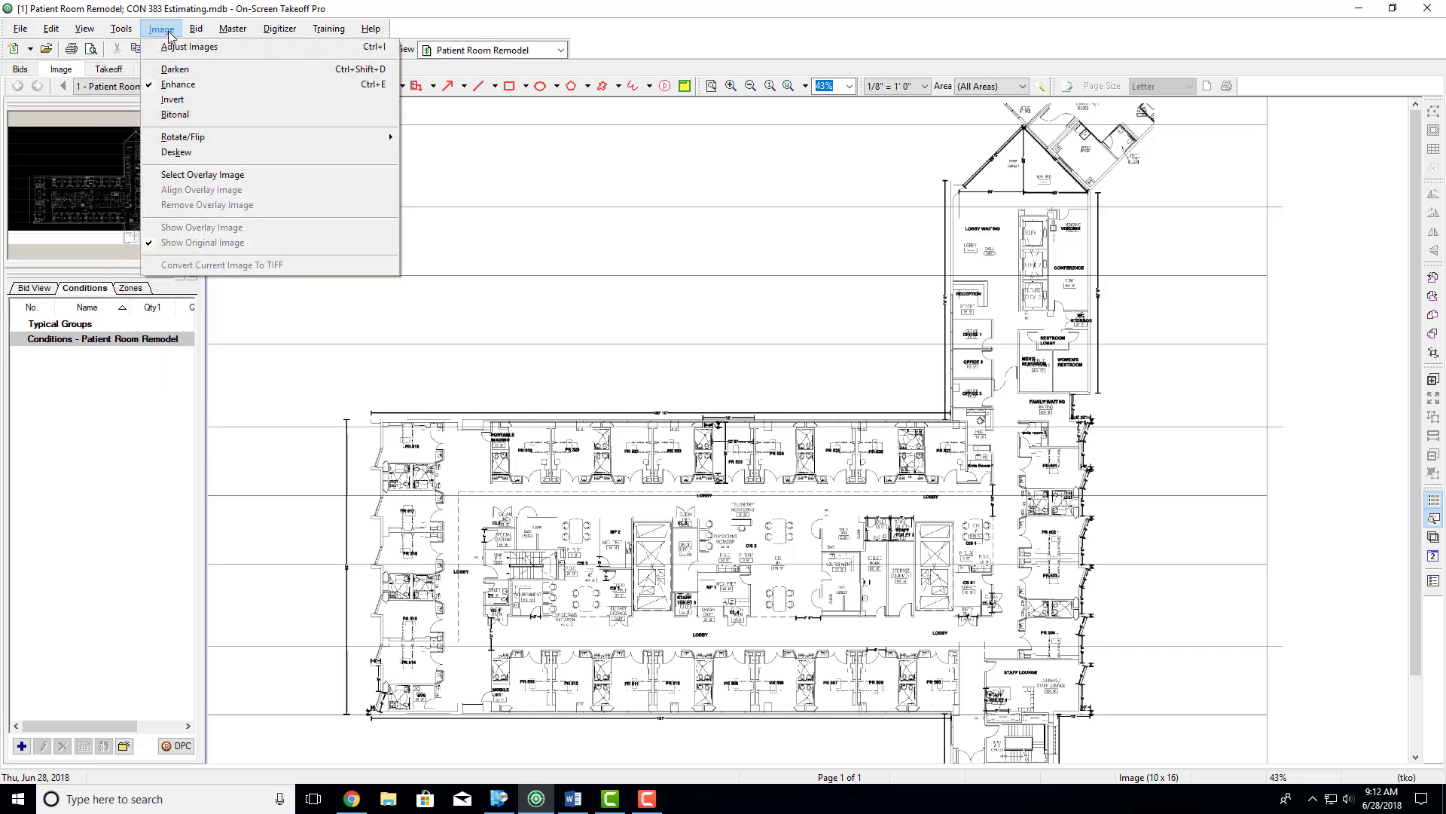
mouse_move(265, 30)
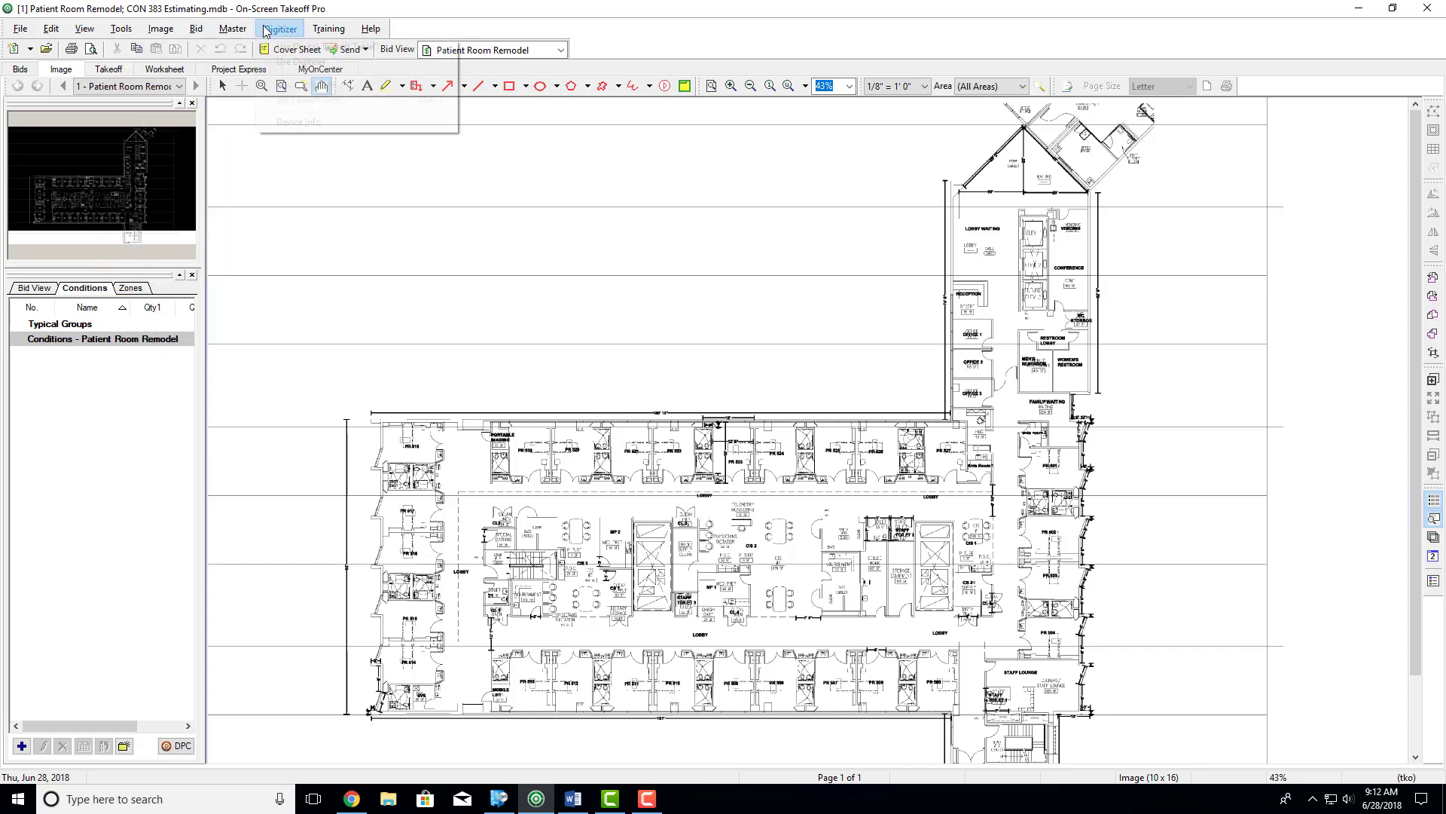
mouse_move(373, 31)
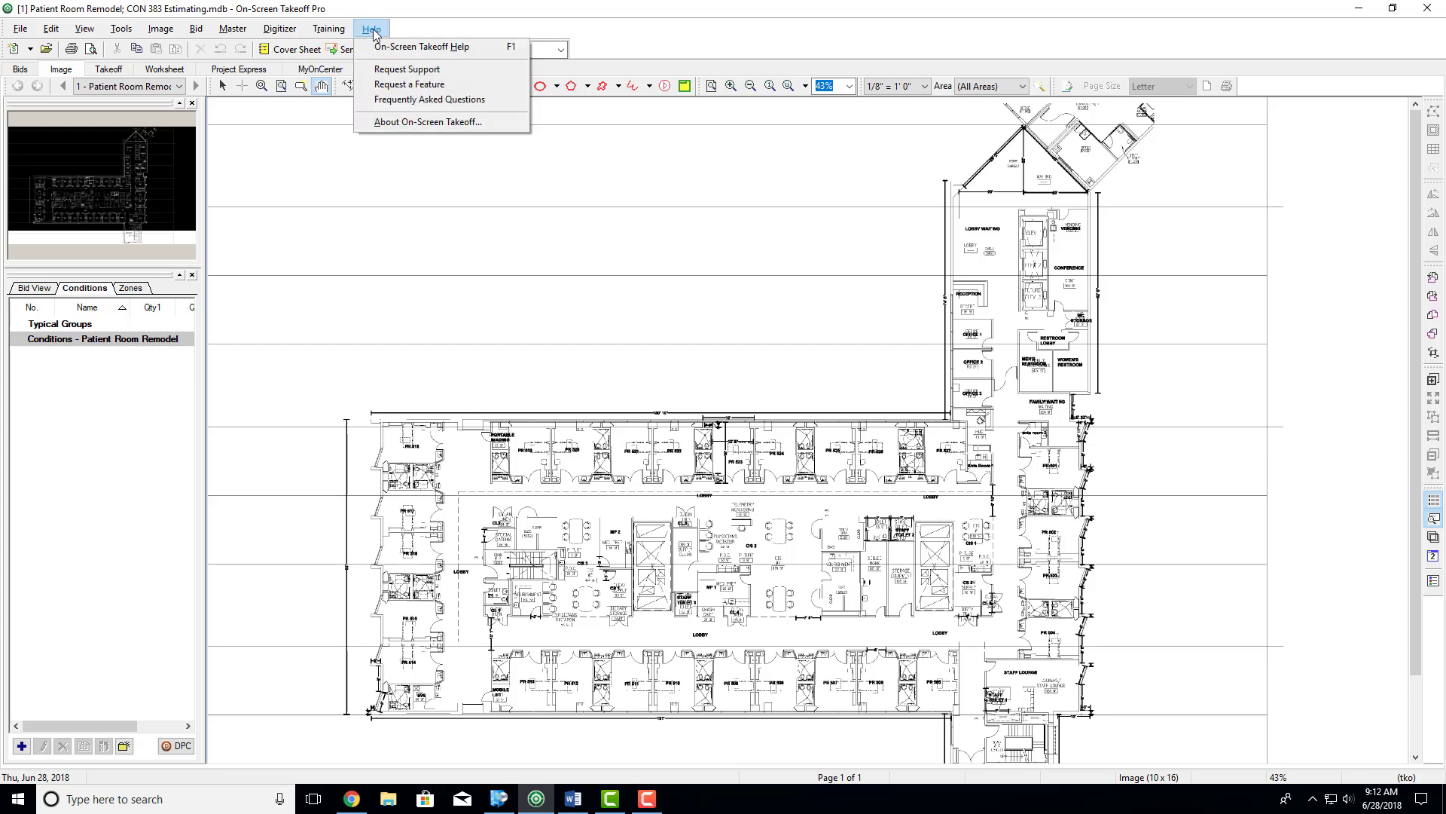
left_click(518, 14)
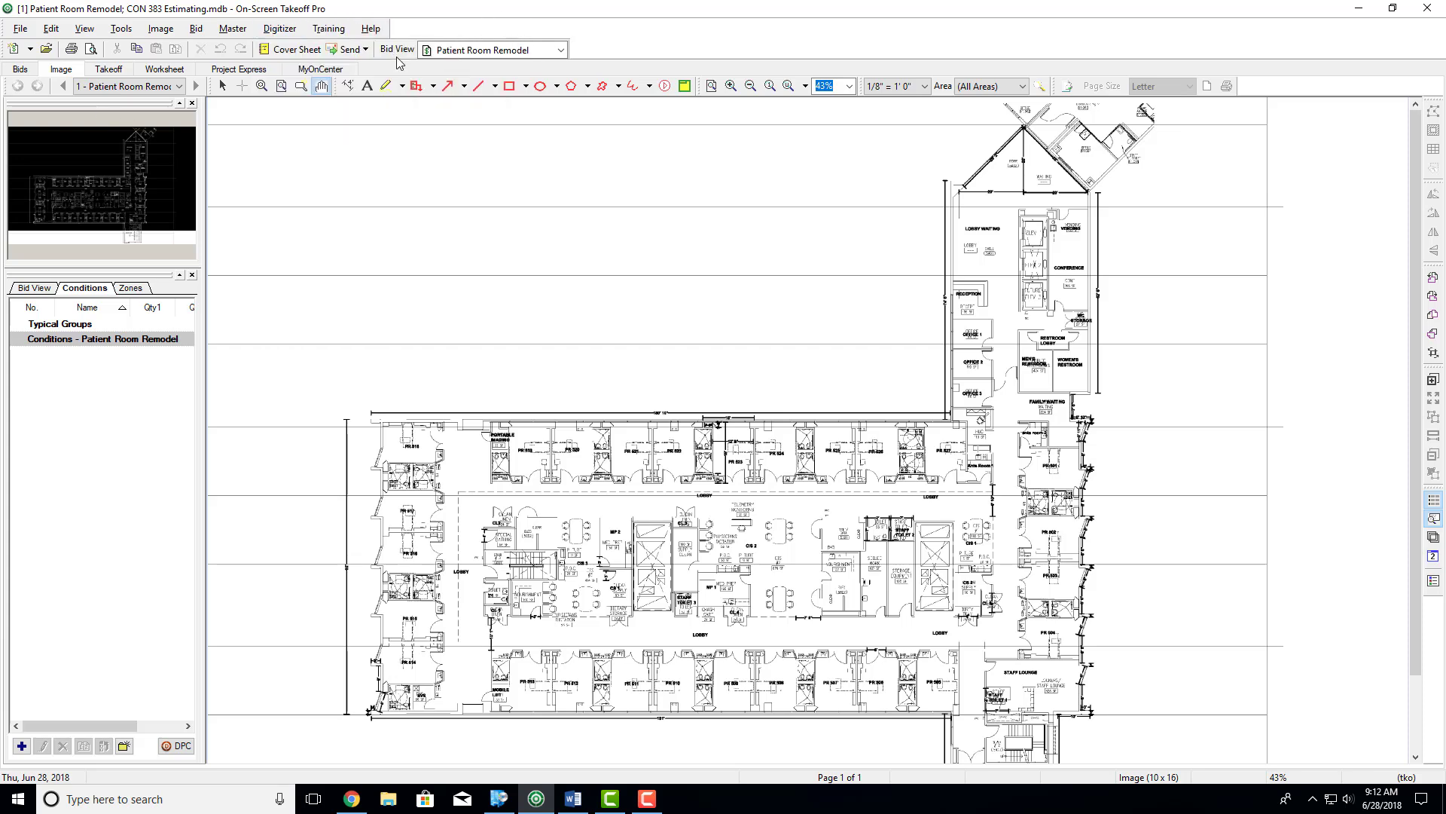
left_click(30, 49)
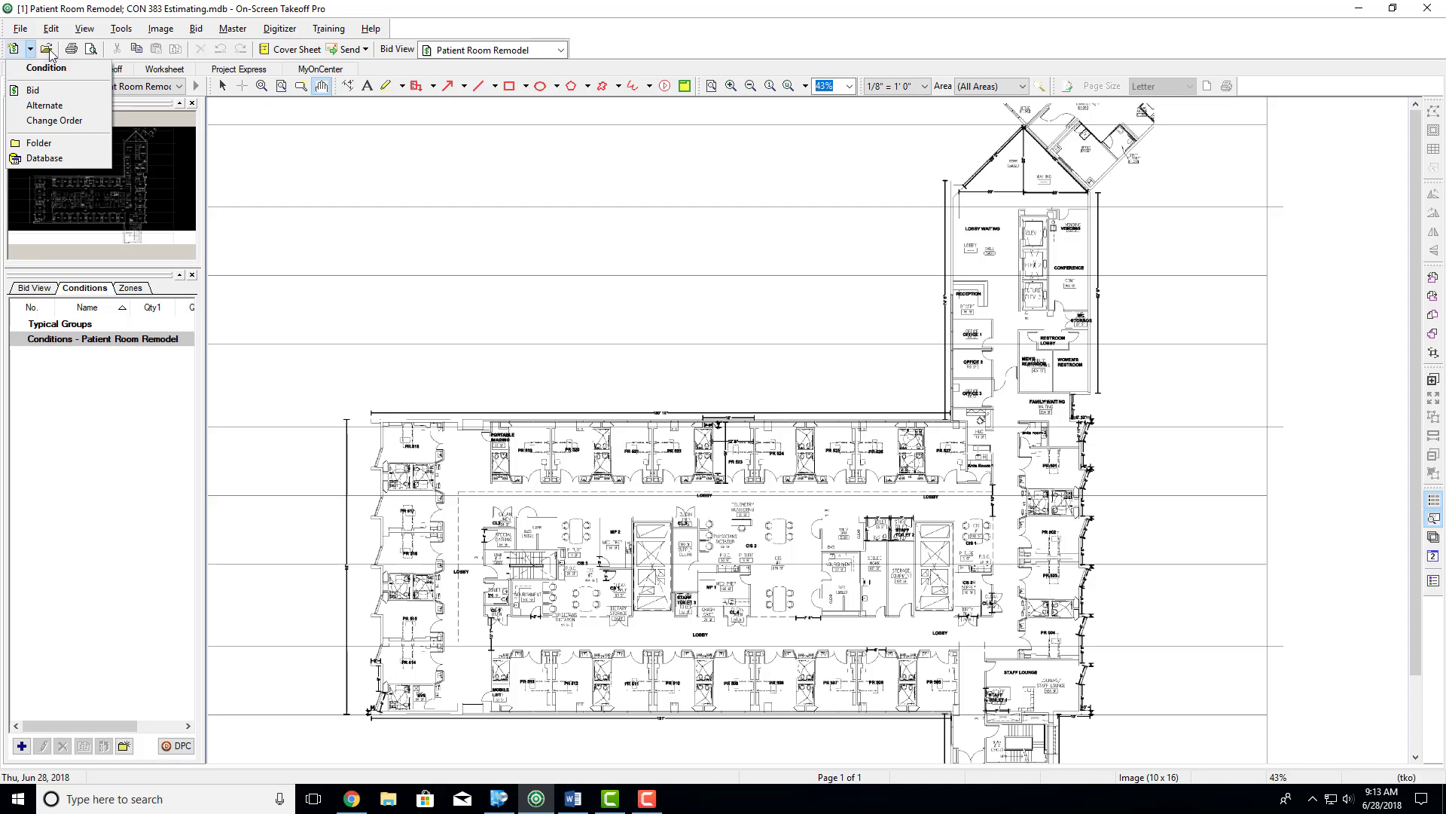
left_click(509, 6)
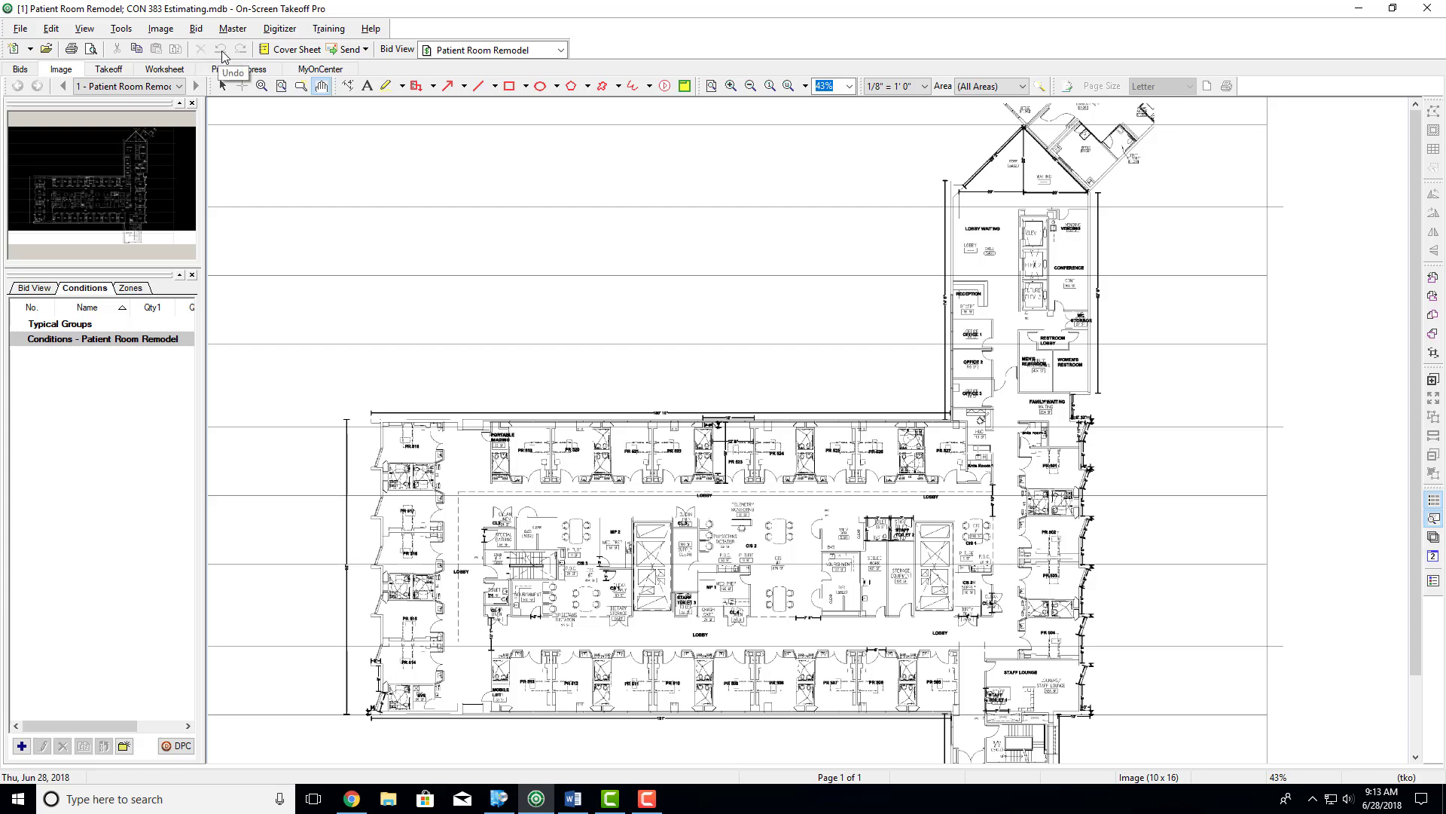
Step: View the Patient Room Remodel bid's cover sheet and close it
left_click(276, 53)
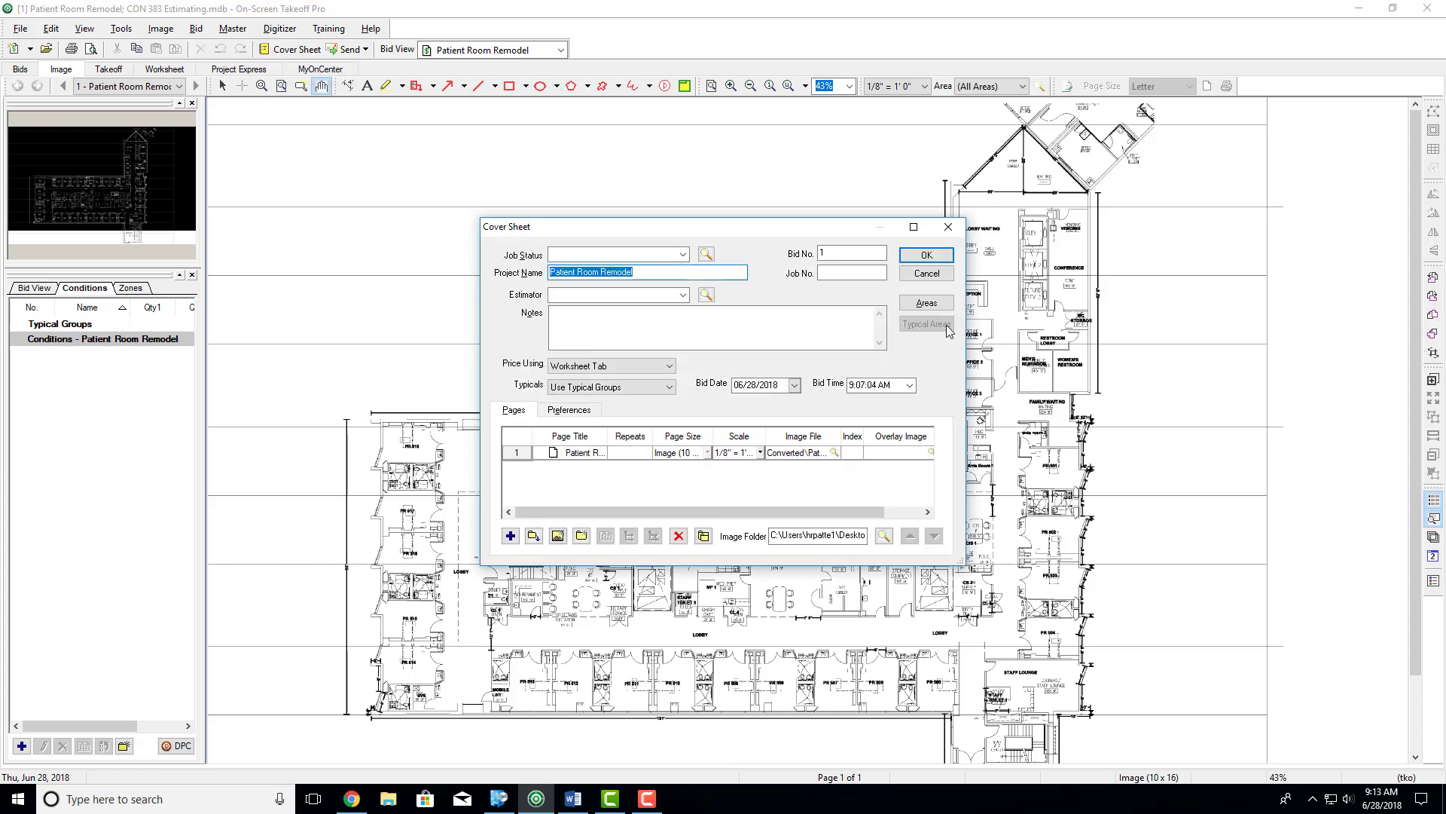
left_click(947, 228)
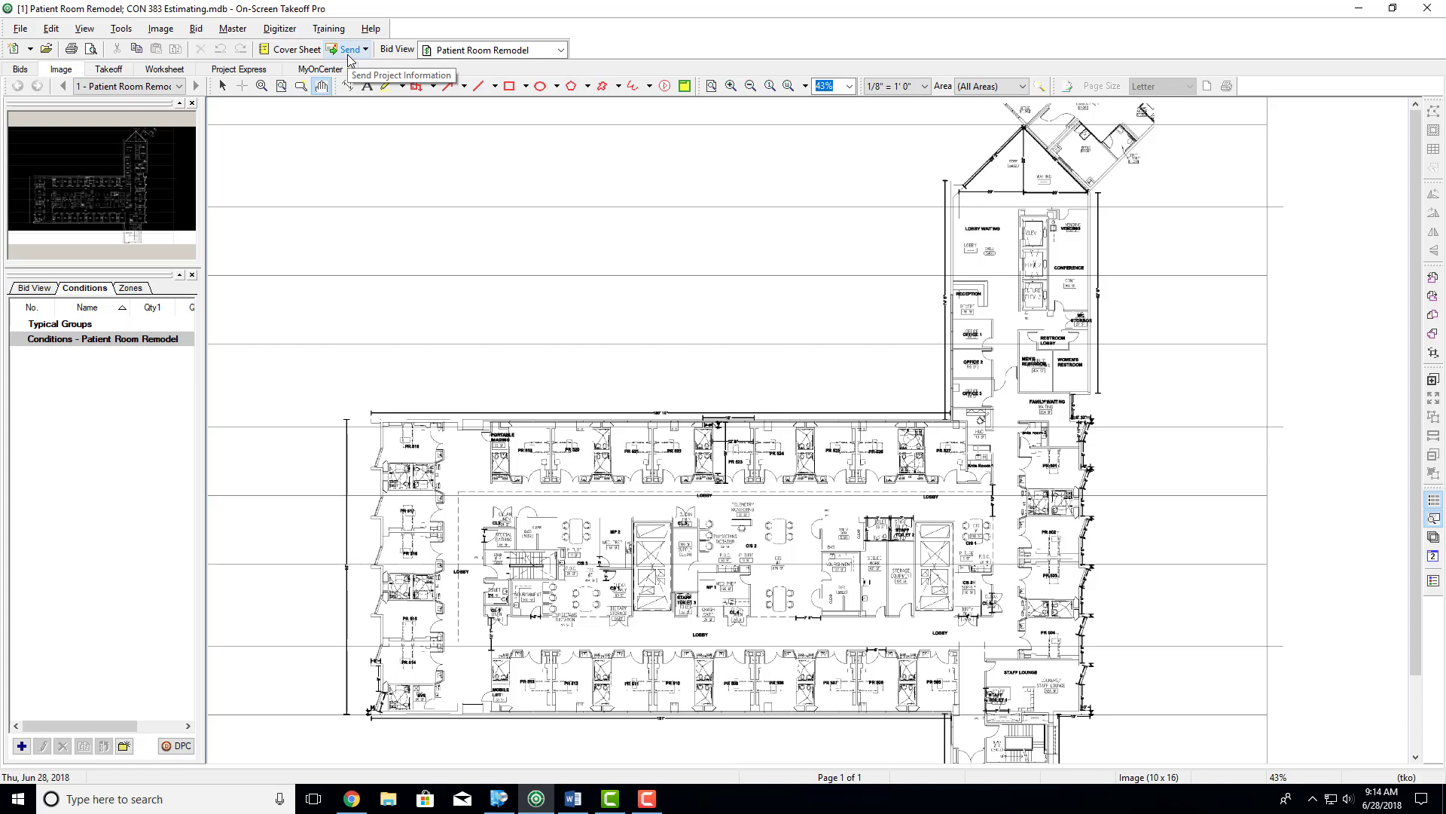
left_click(526, 51)
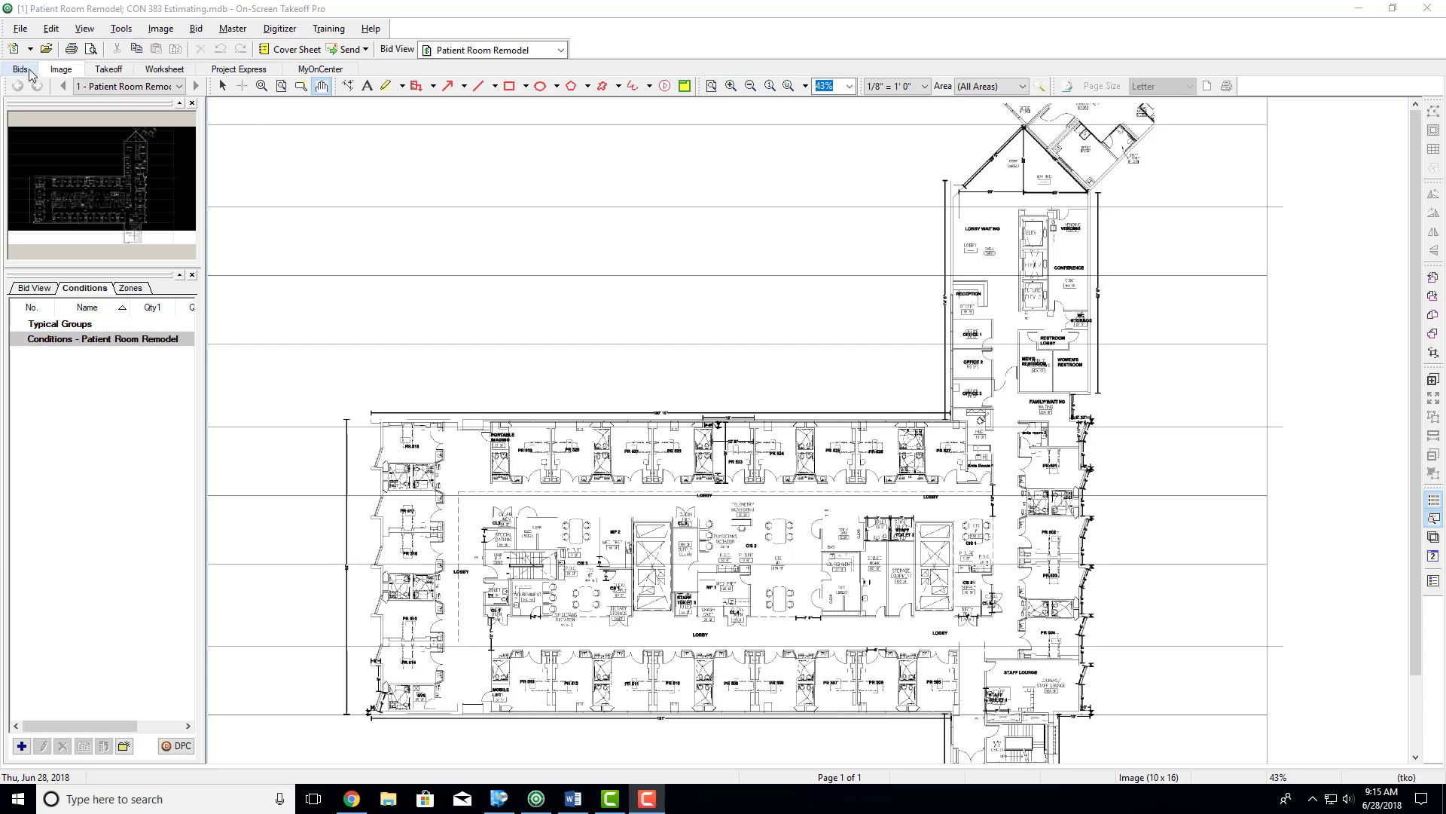
Step: Return to the bid list, reopen the Patient Room Remodel bid and view its takeoff totals
left_click(20, 69)
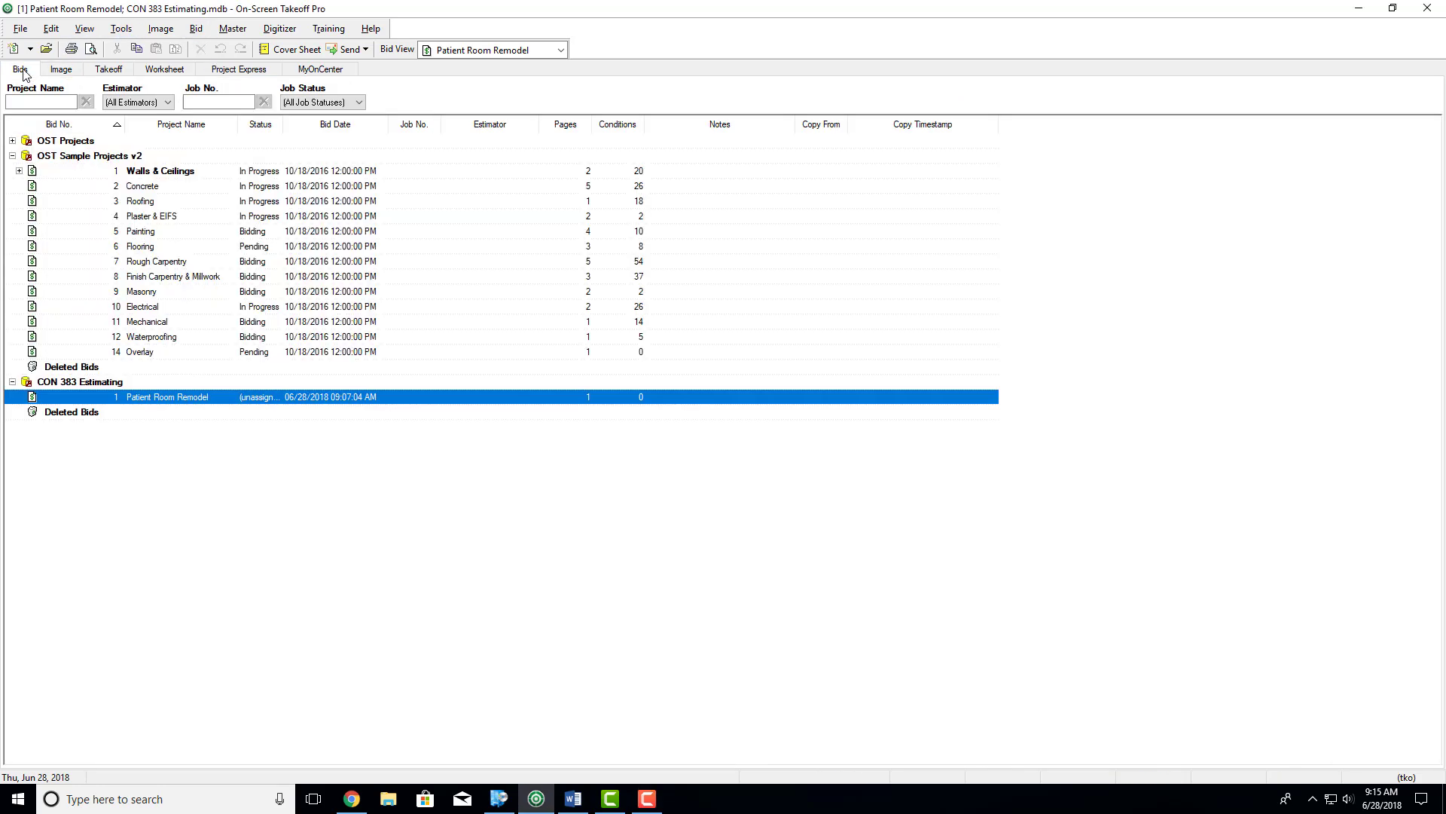
left_click(12, 141)
left_click(12, 141)
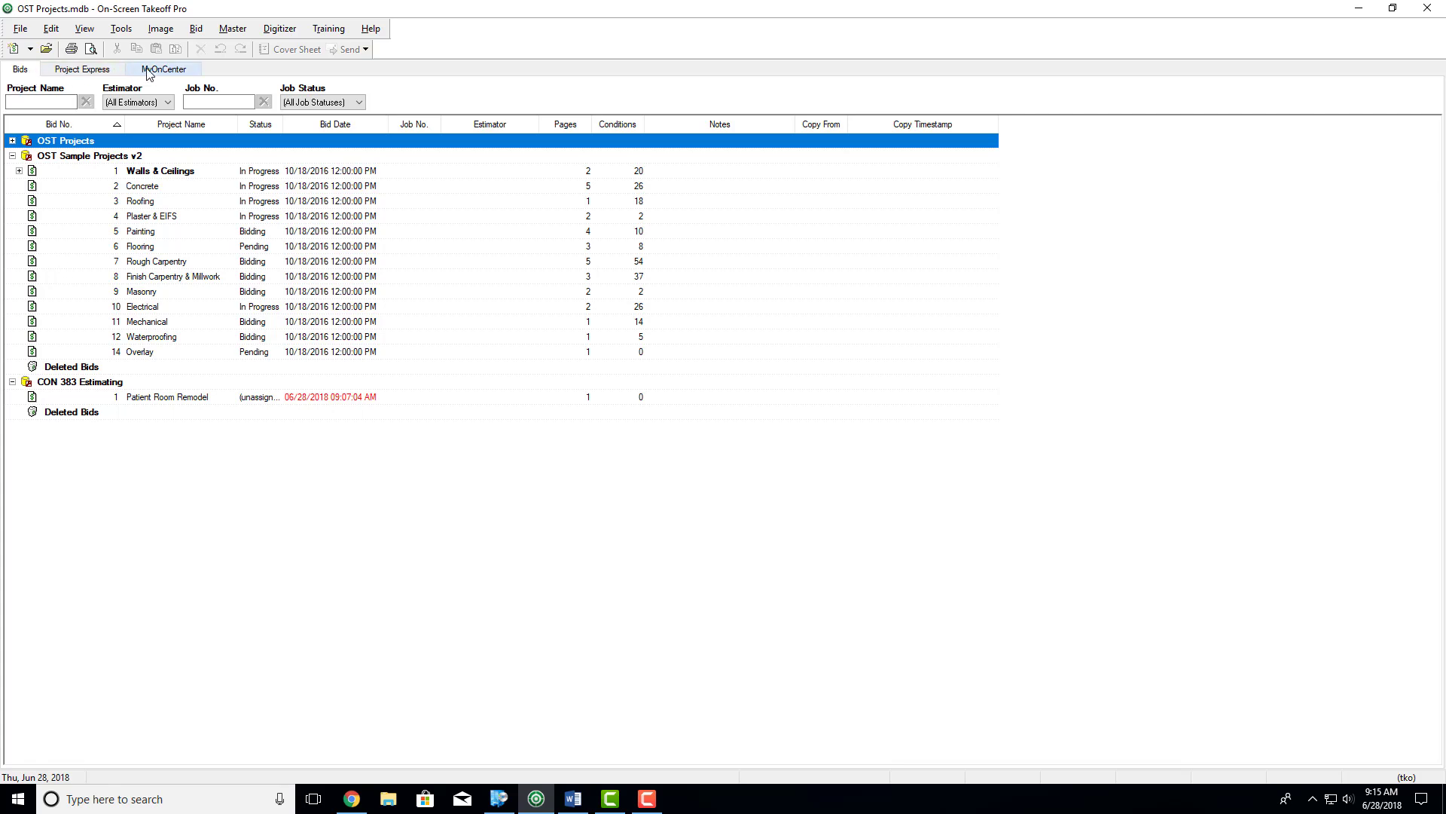
left_click(150, 401)
double_click(150, 407)
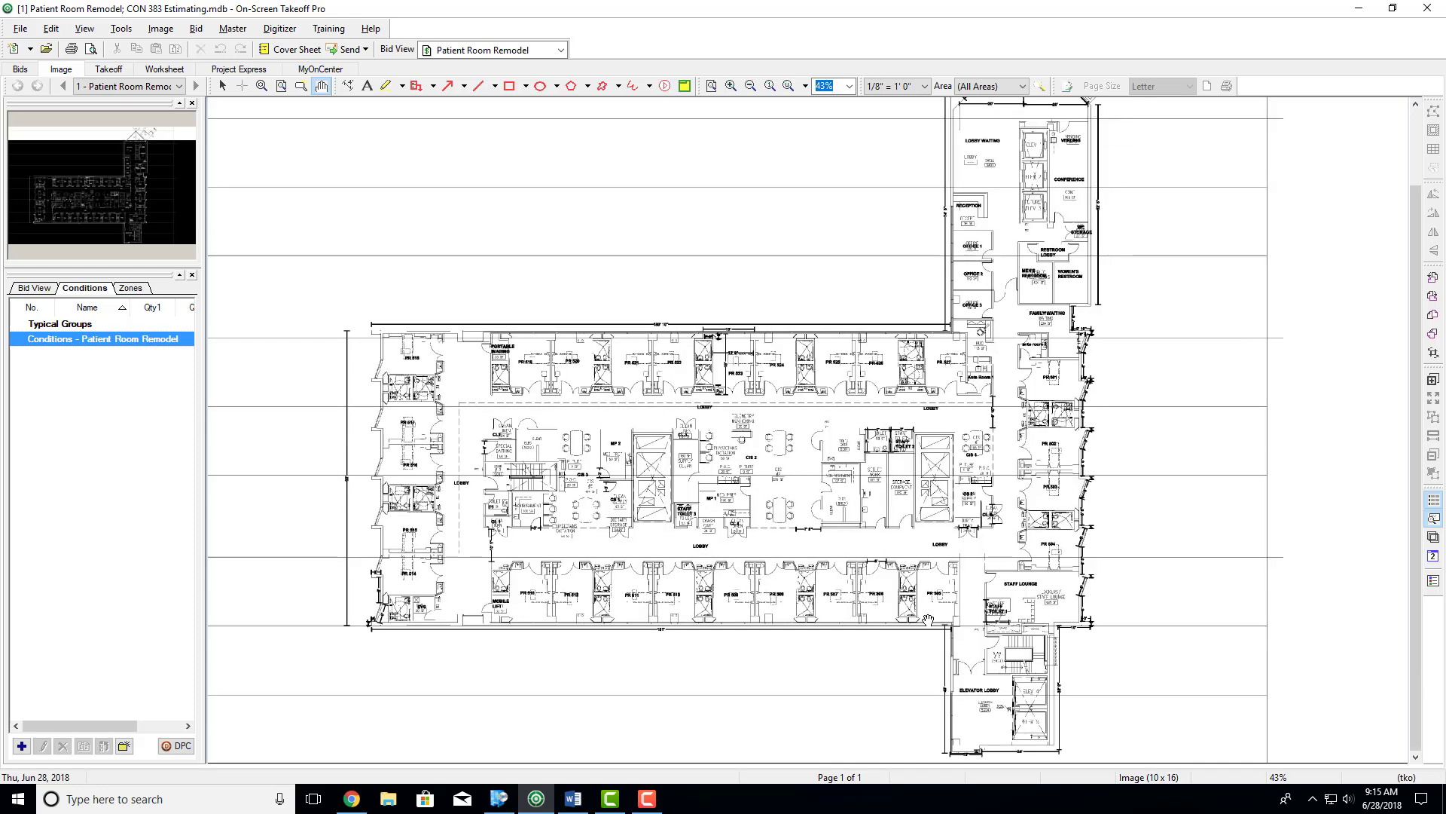
left_click(104, 71)
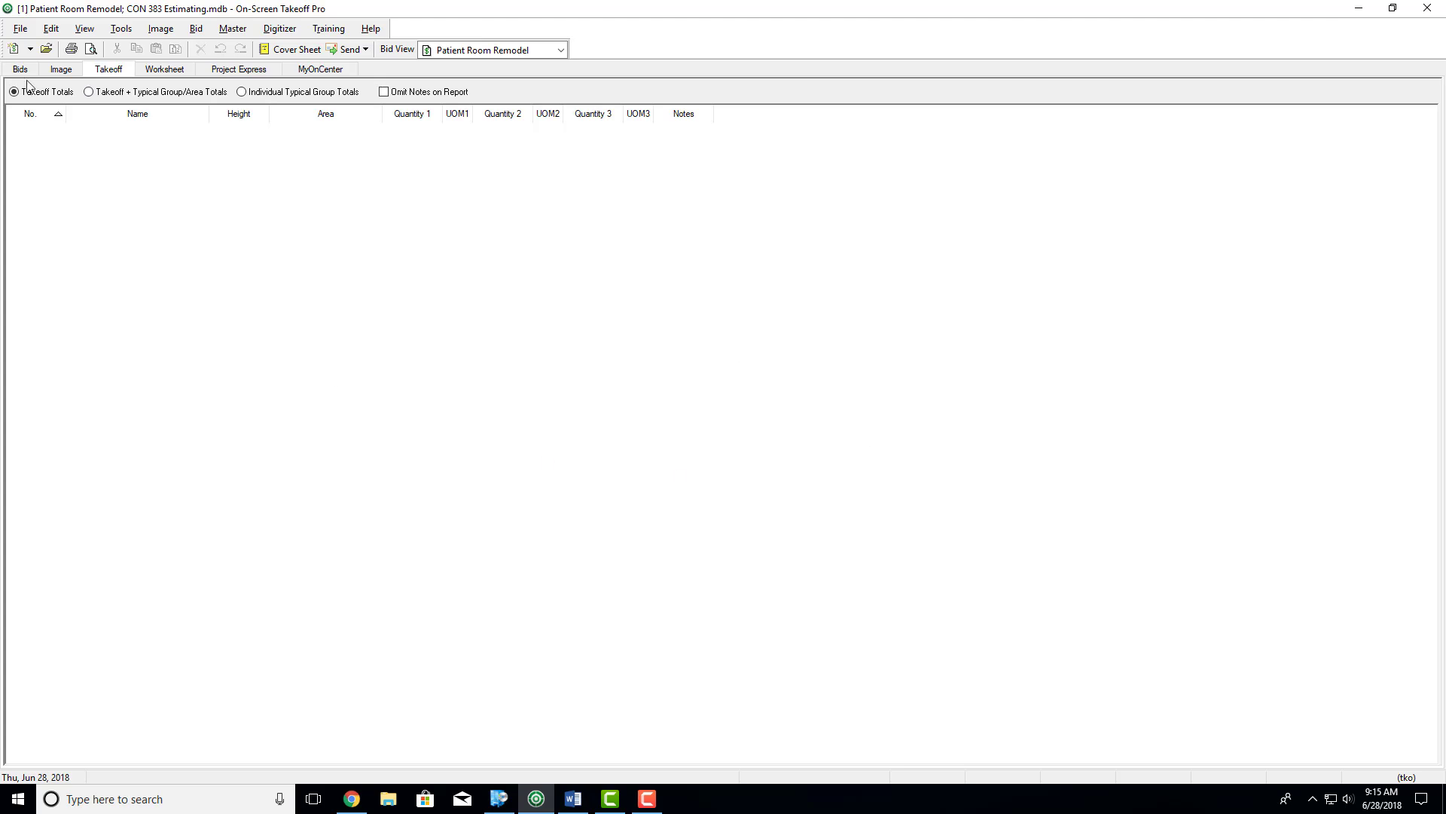
Step: Compare the plan image with the takeoff totals of the Patient Room Remodel bid, and return to the plan
left_click(61, 69)
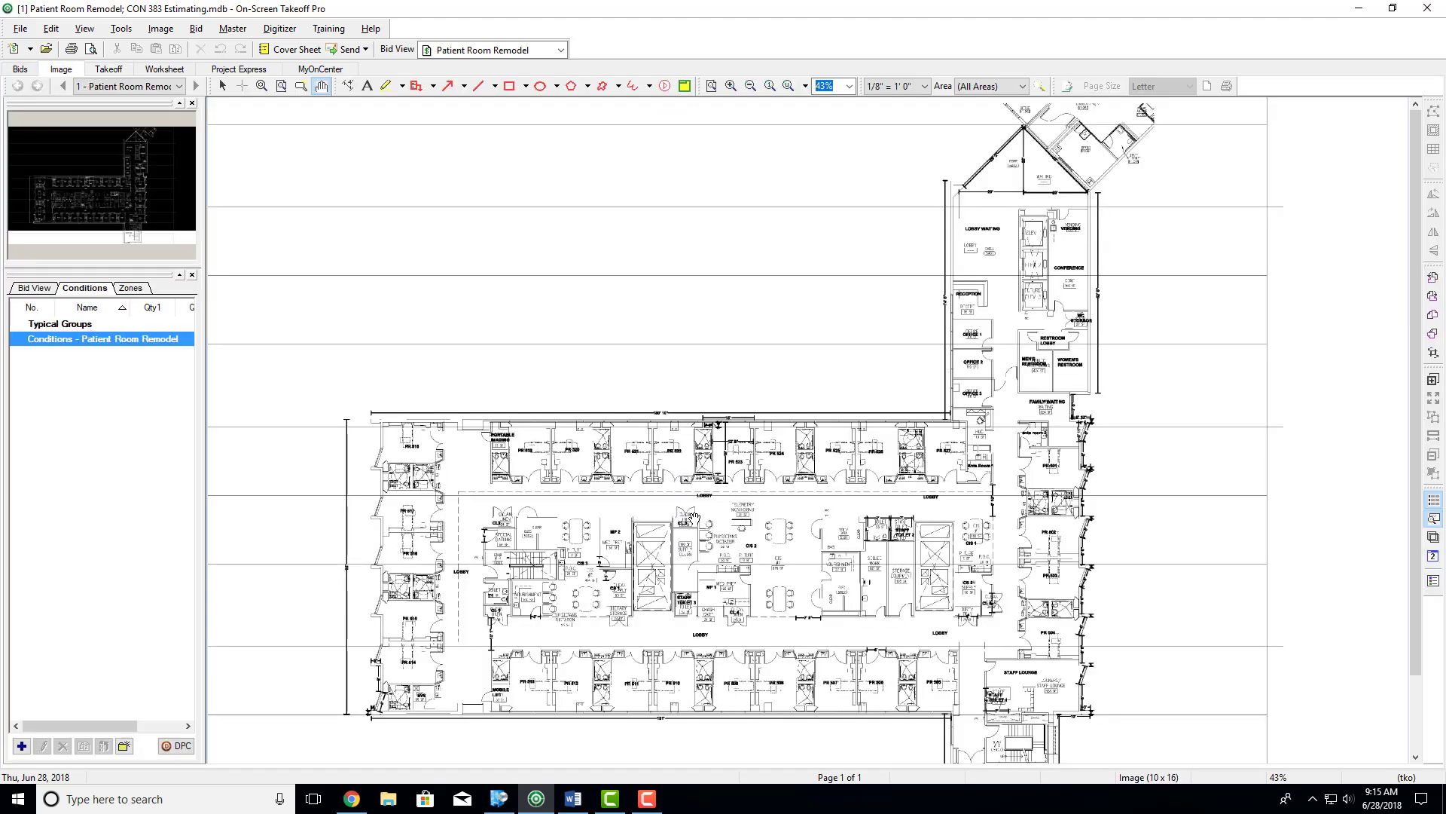
left_click(115, 69)
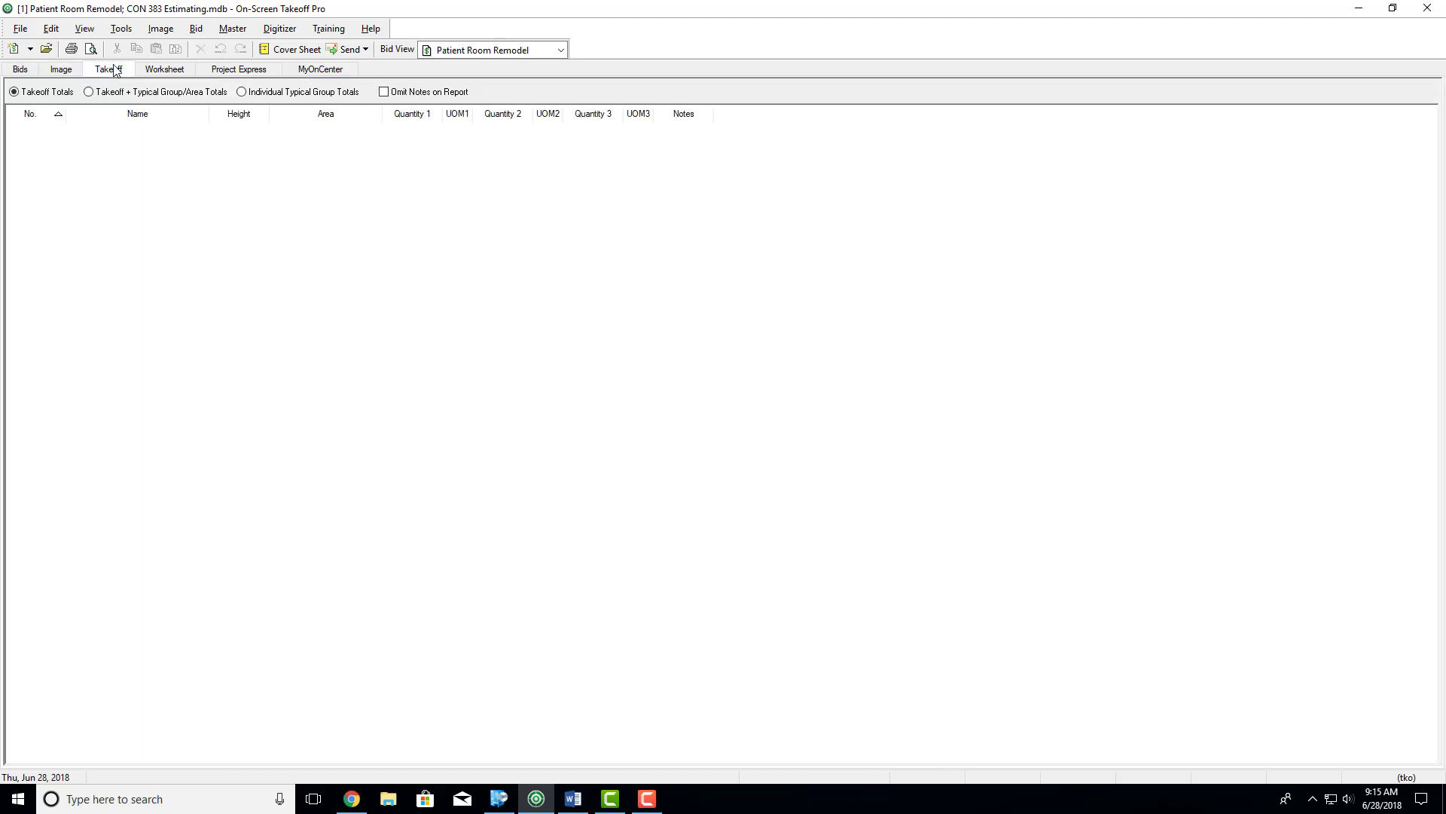
left_click(61, 69)
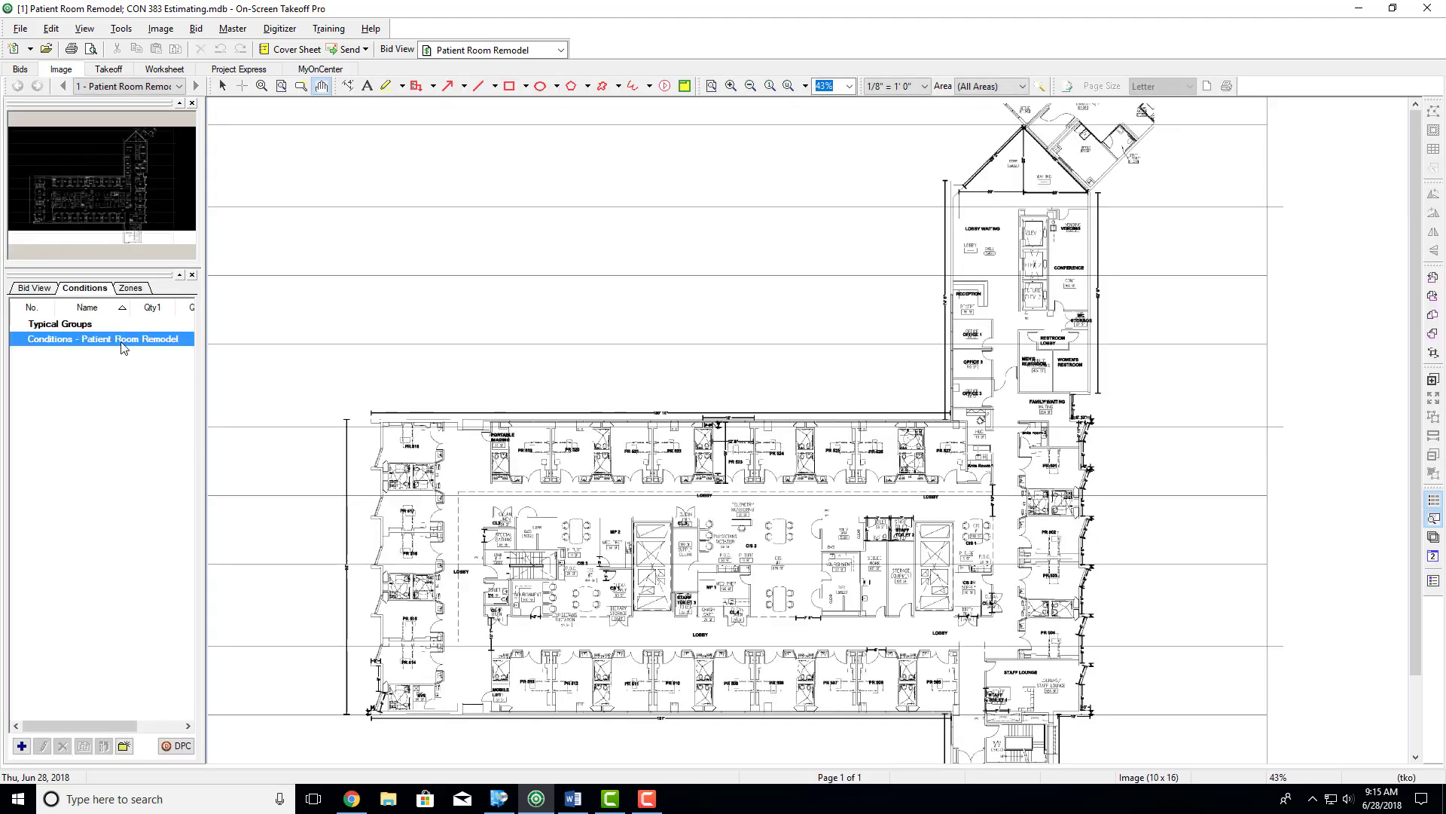
left_click(108, 69)
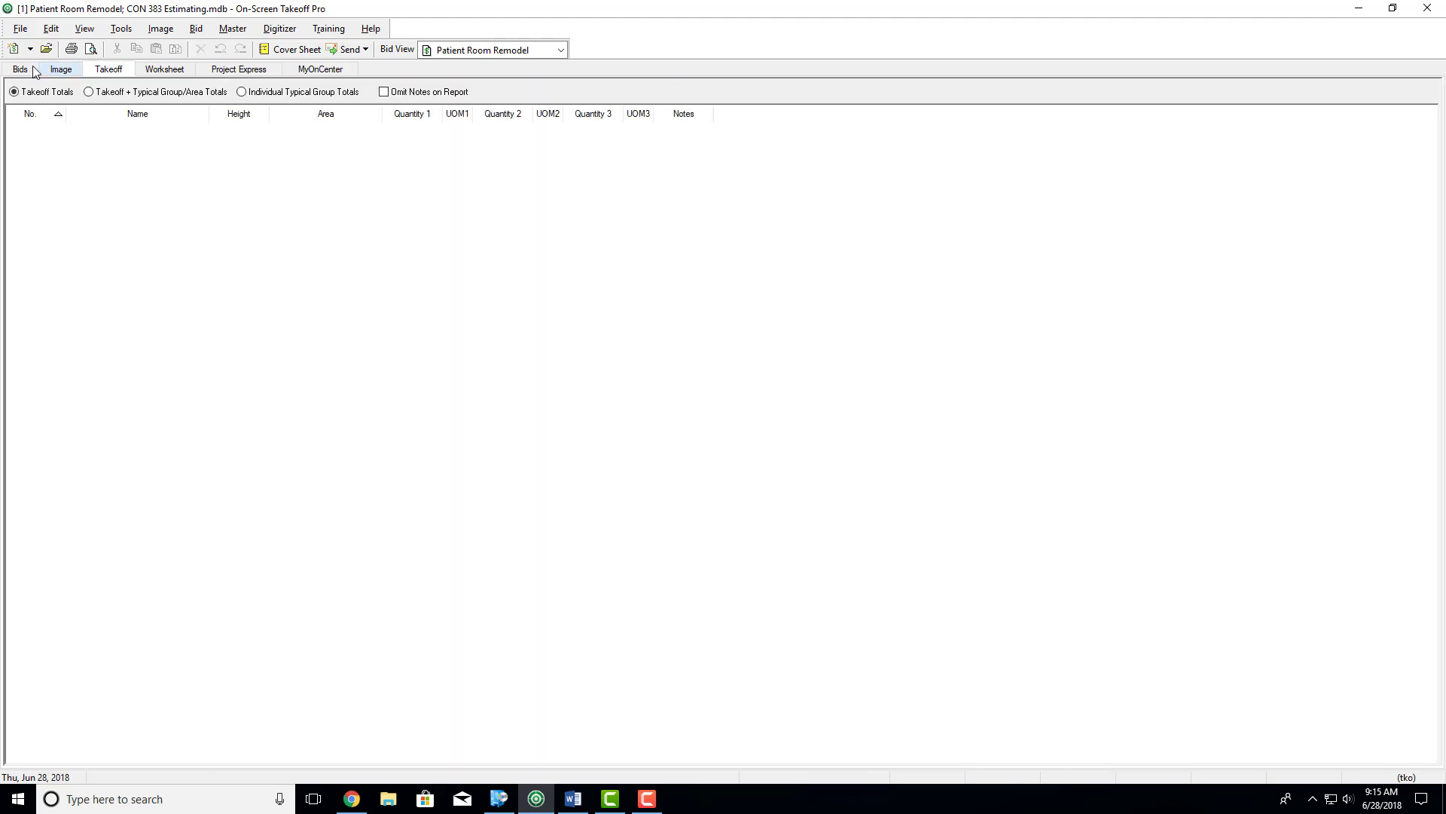
left_click(61, 69)
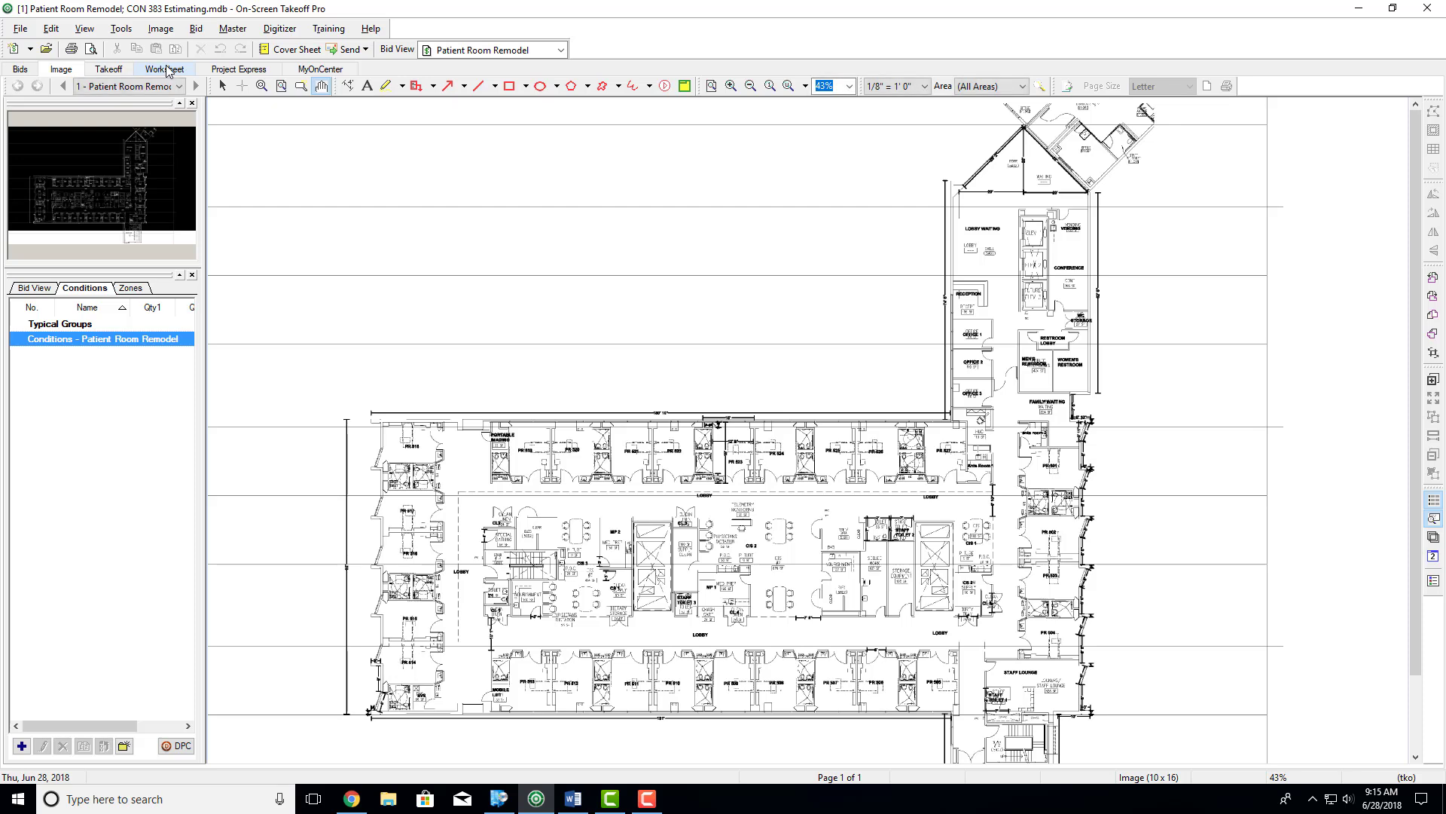
Step: View the bid's worksheet, Project Express and MyOnCenter pages, dismissing the Project Express welcome, and return to the plan image
left_click(168, 70)
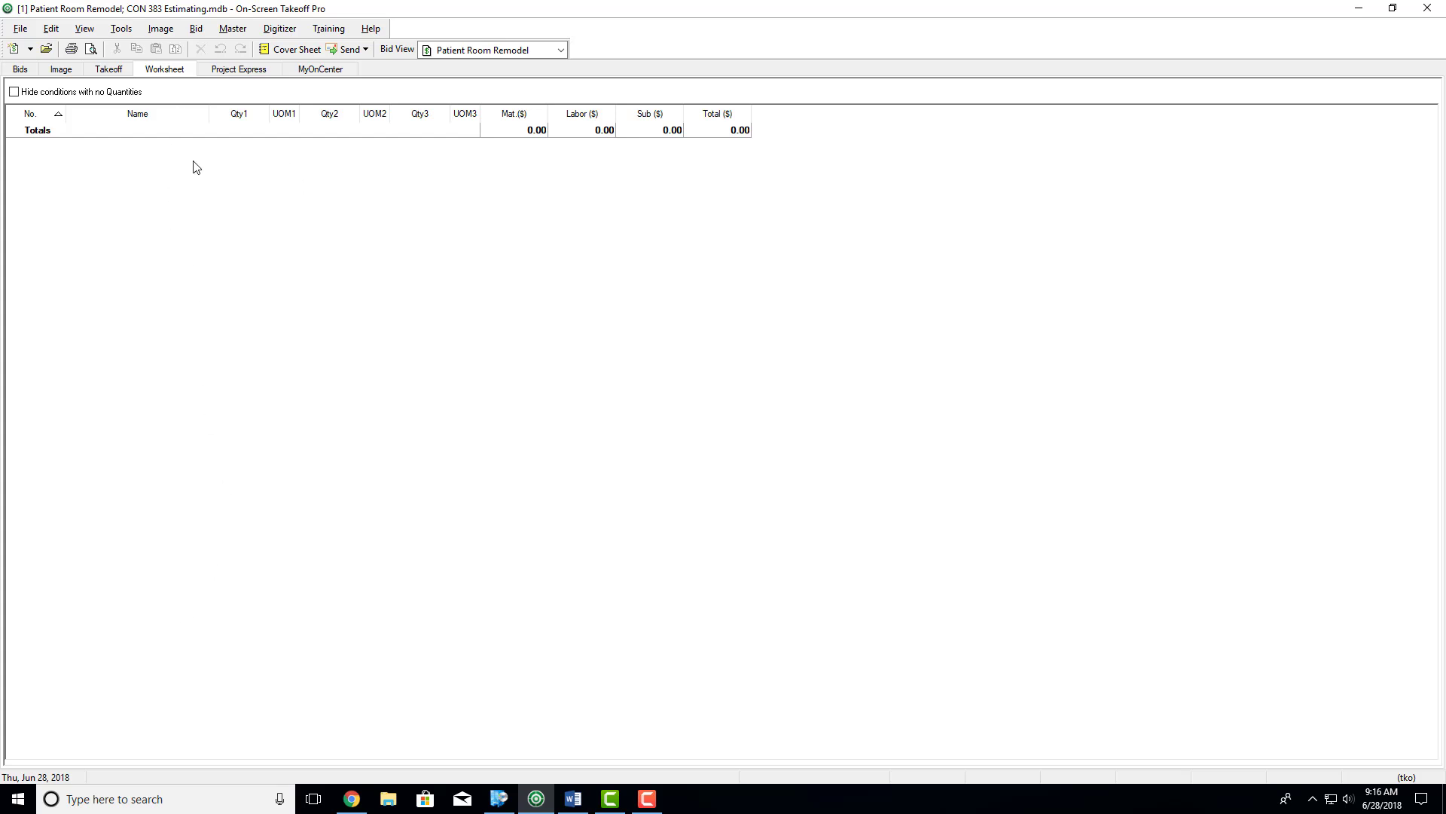
left_click(228, 71)
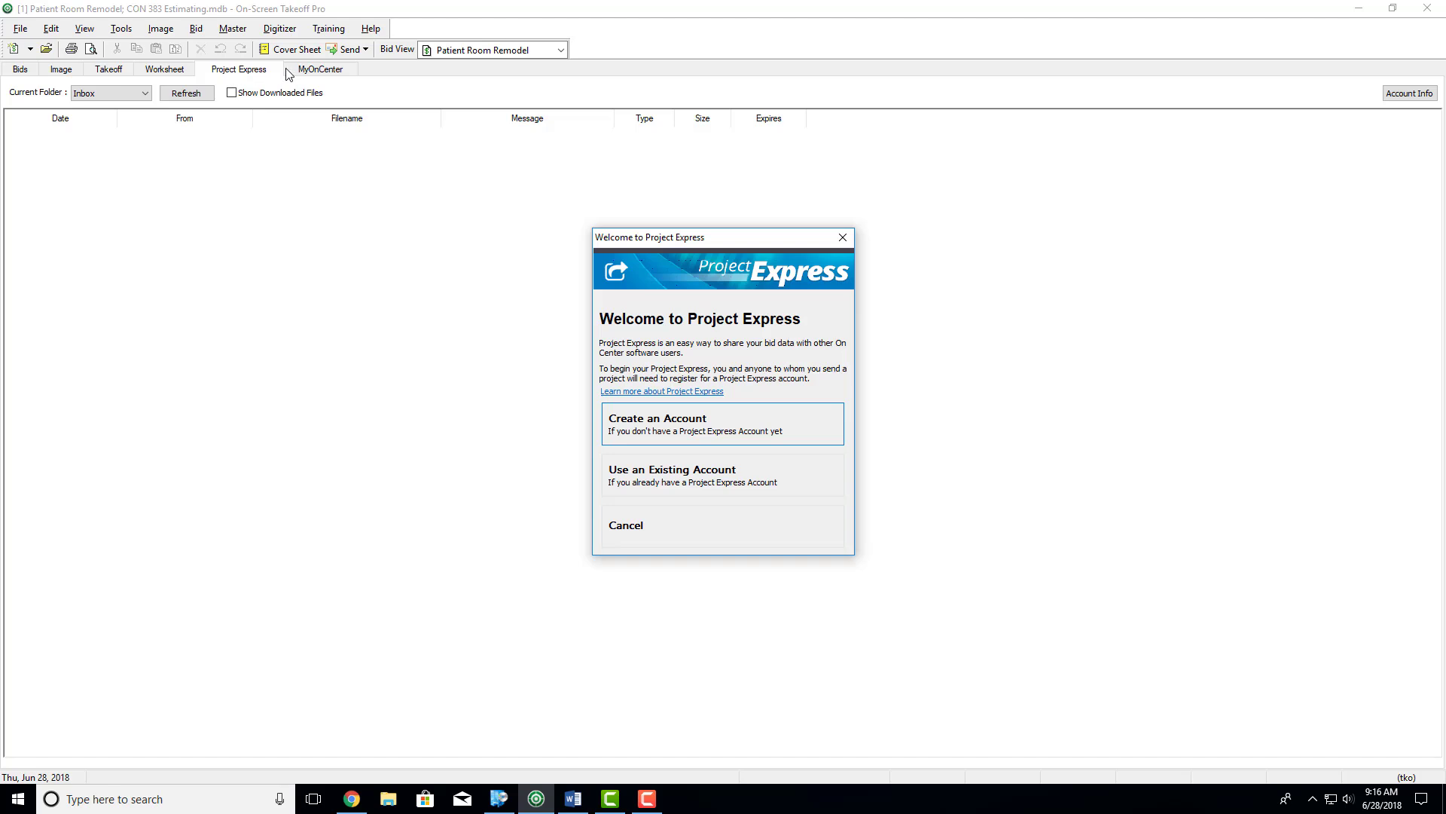
left_click(843, 237)
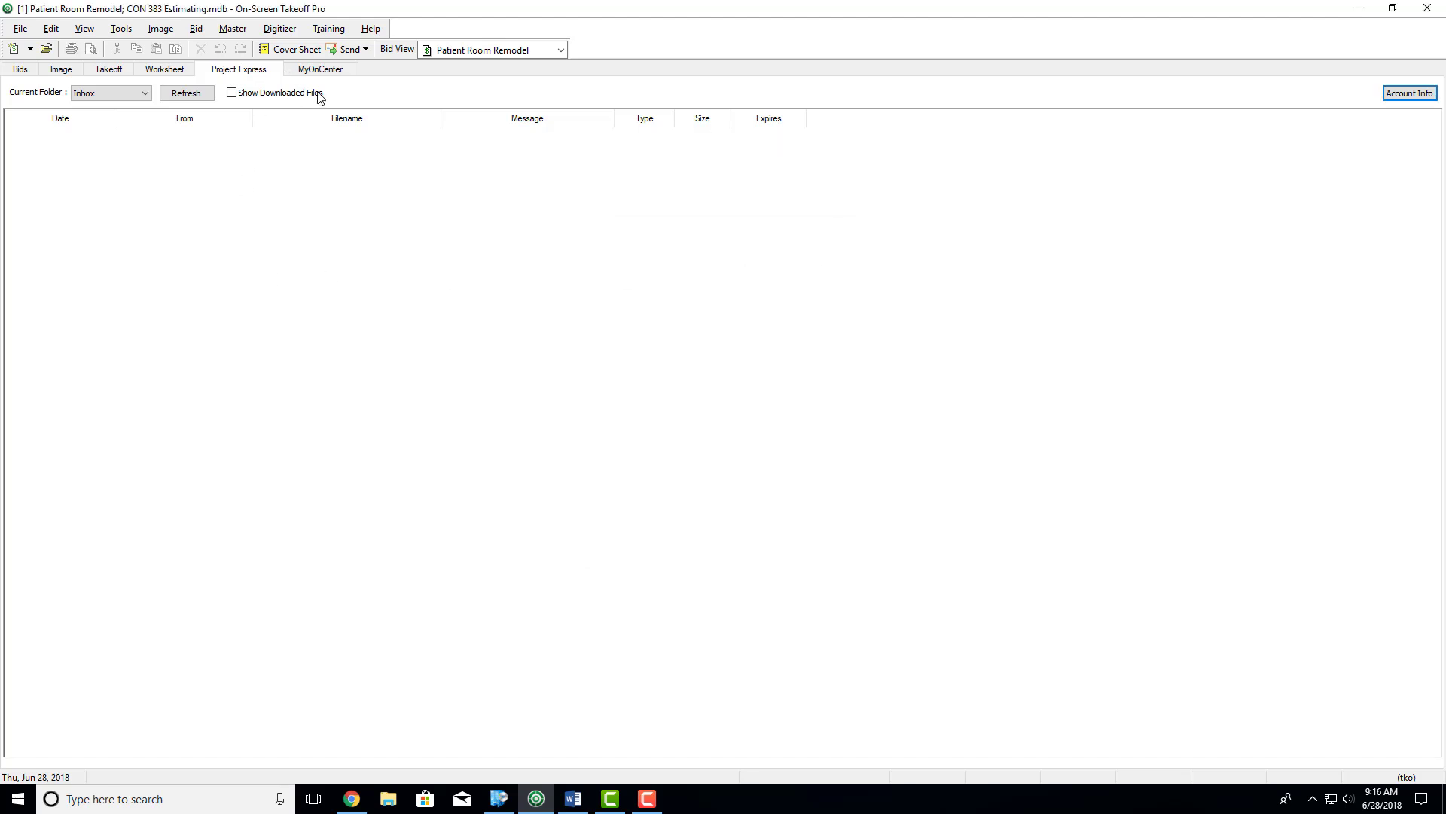
left_click(320, 70)
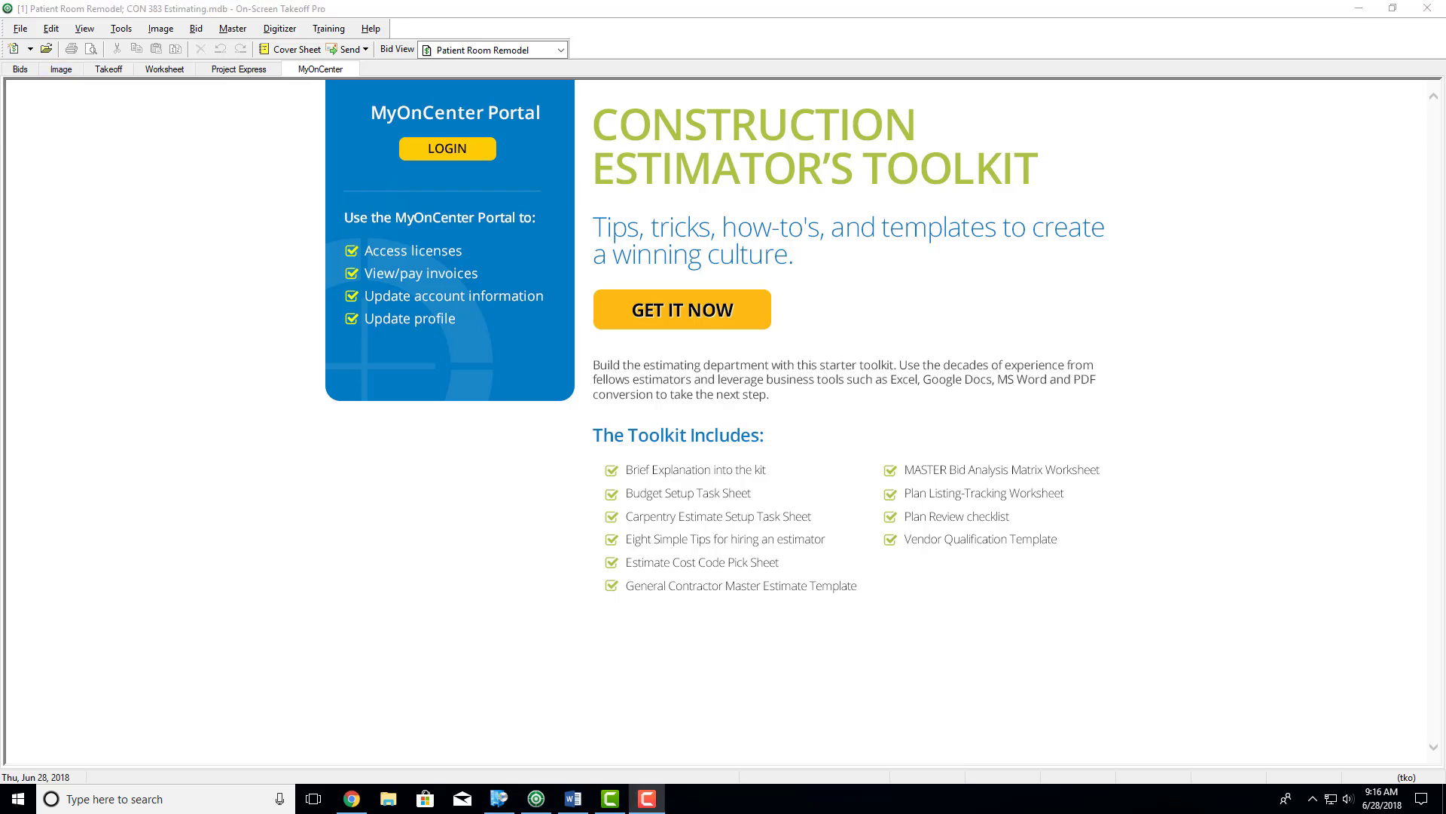
left_click(61, 70)
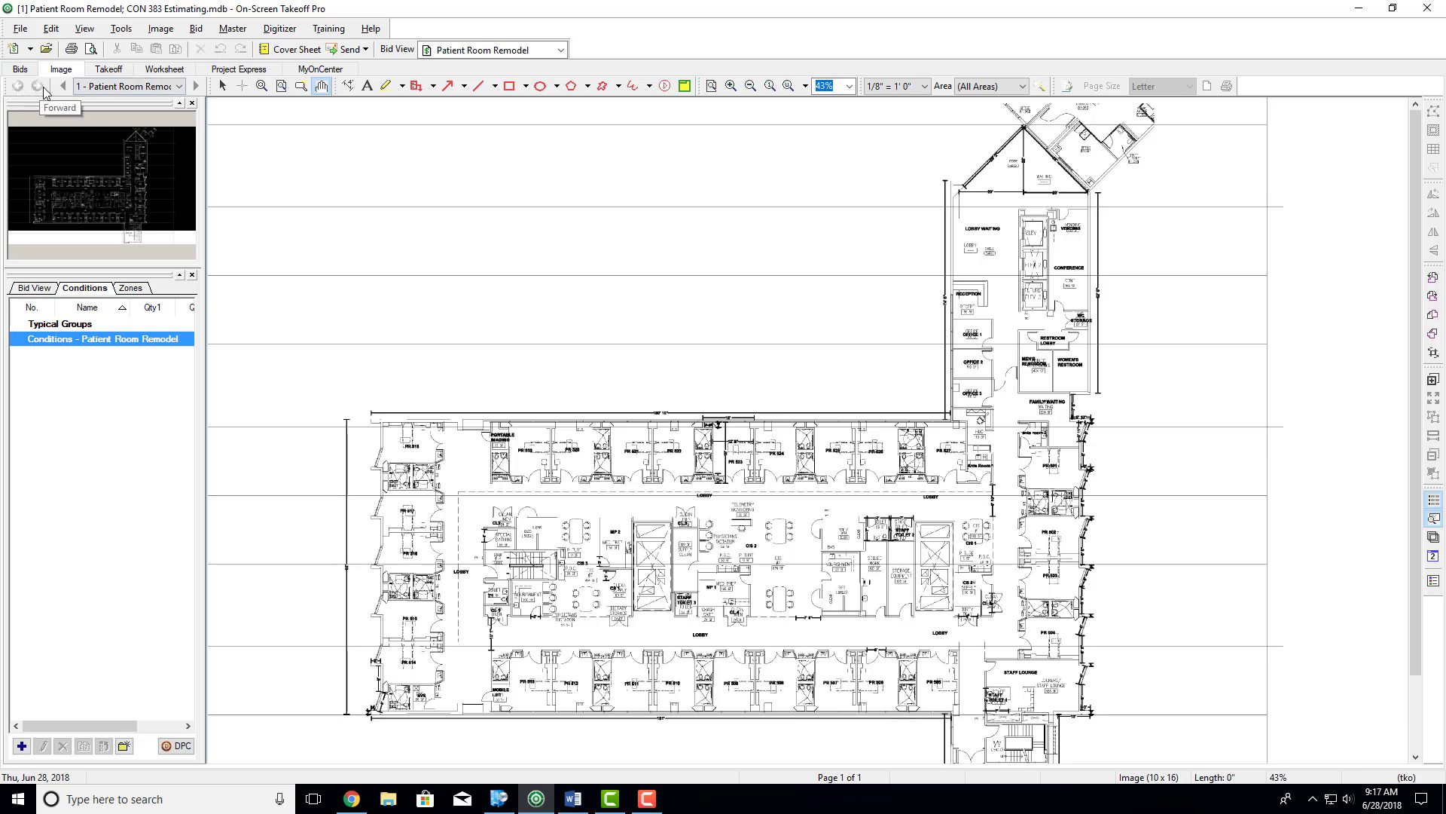
Step: View the bid's list of plan pages and close it without changing the page
left_click(170, 87)
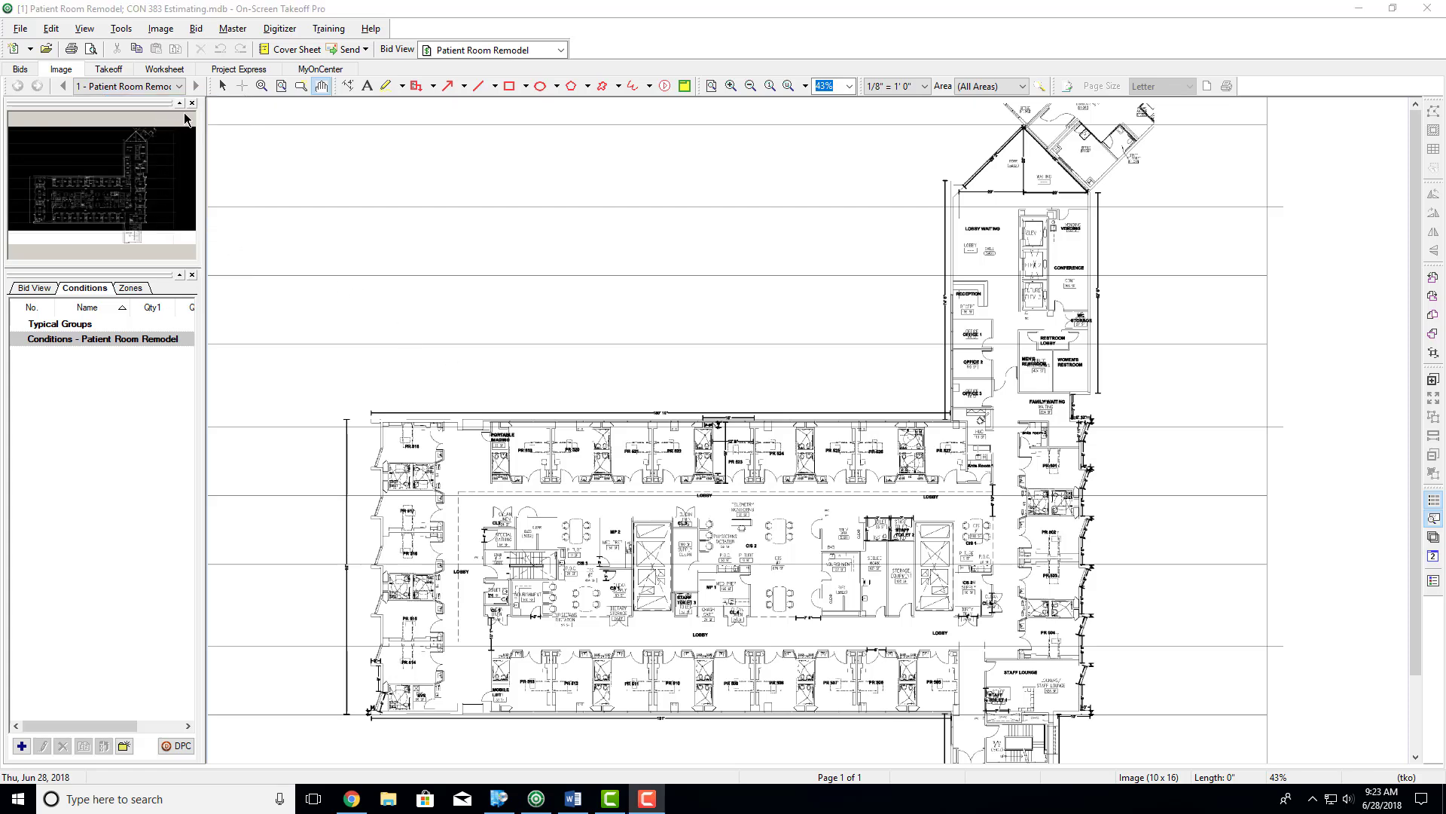
left_click(113, 87)
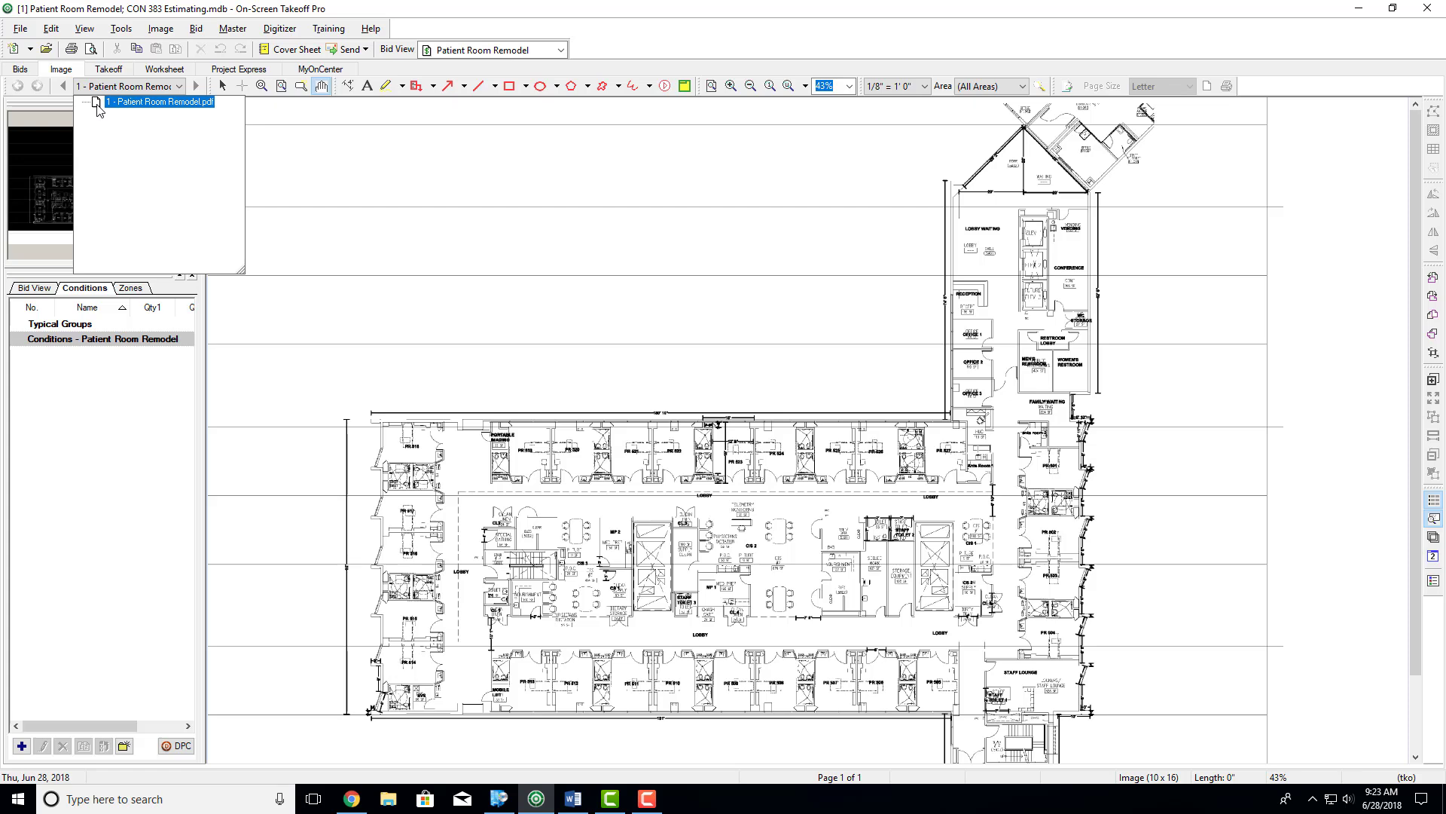
left_click(103, 191)
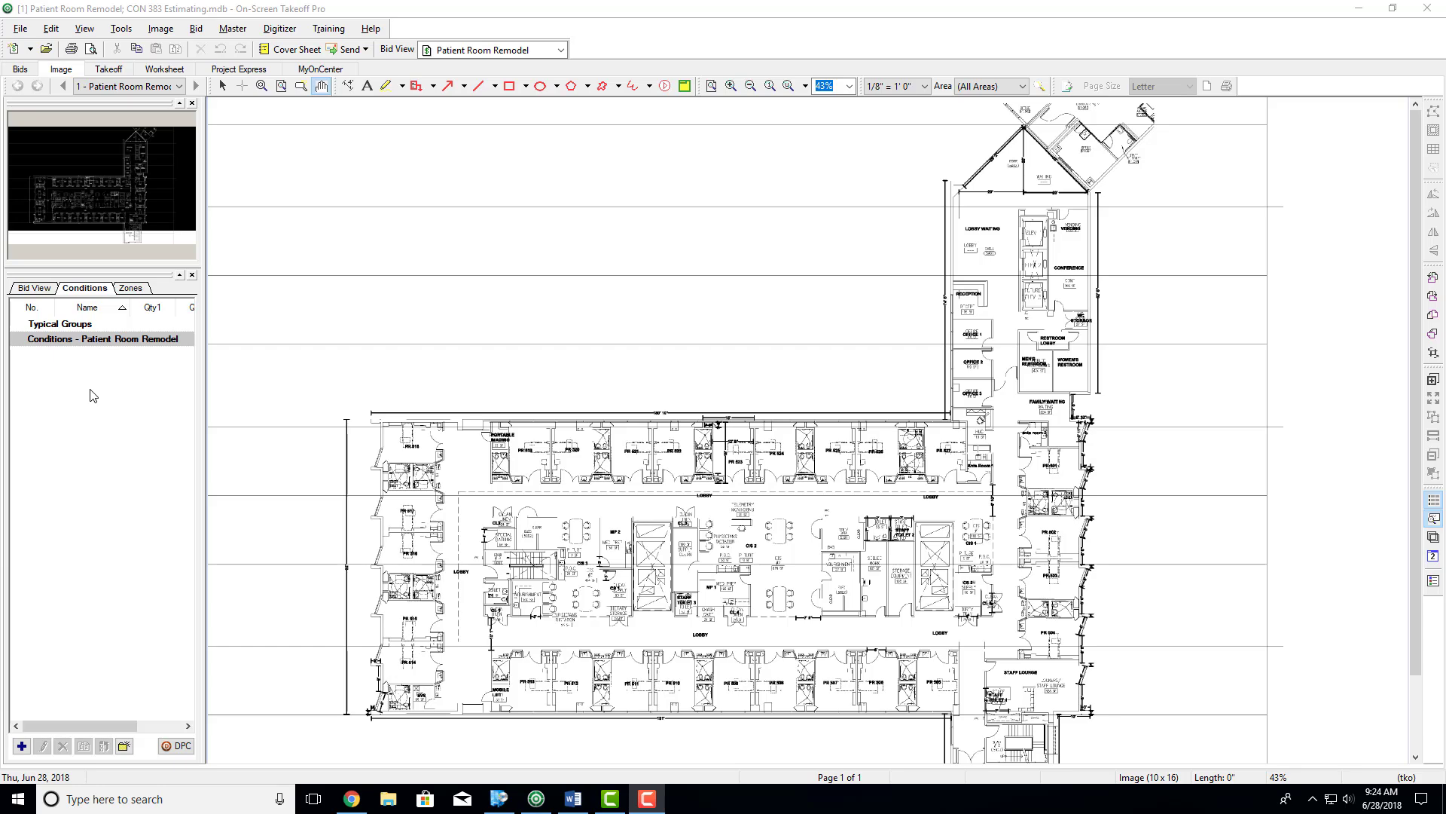
Step: Zoom in on the patient rooms at the plan's upper-left corner, fit the whole page, and magnify part of the plan
left_click(261, 85)
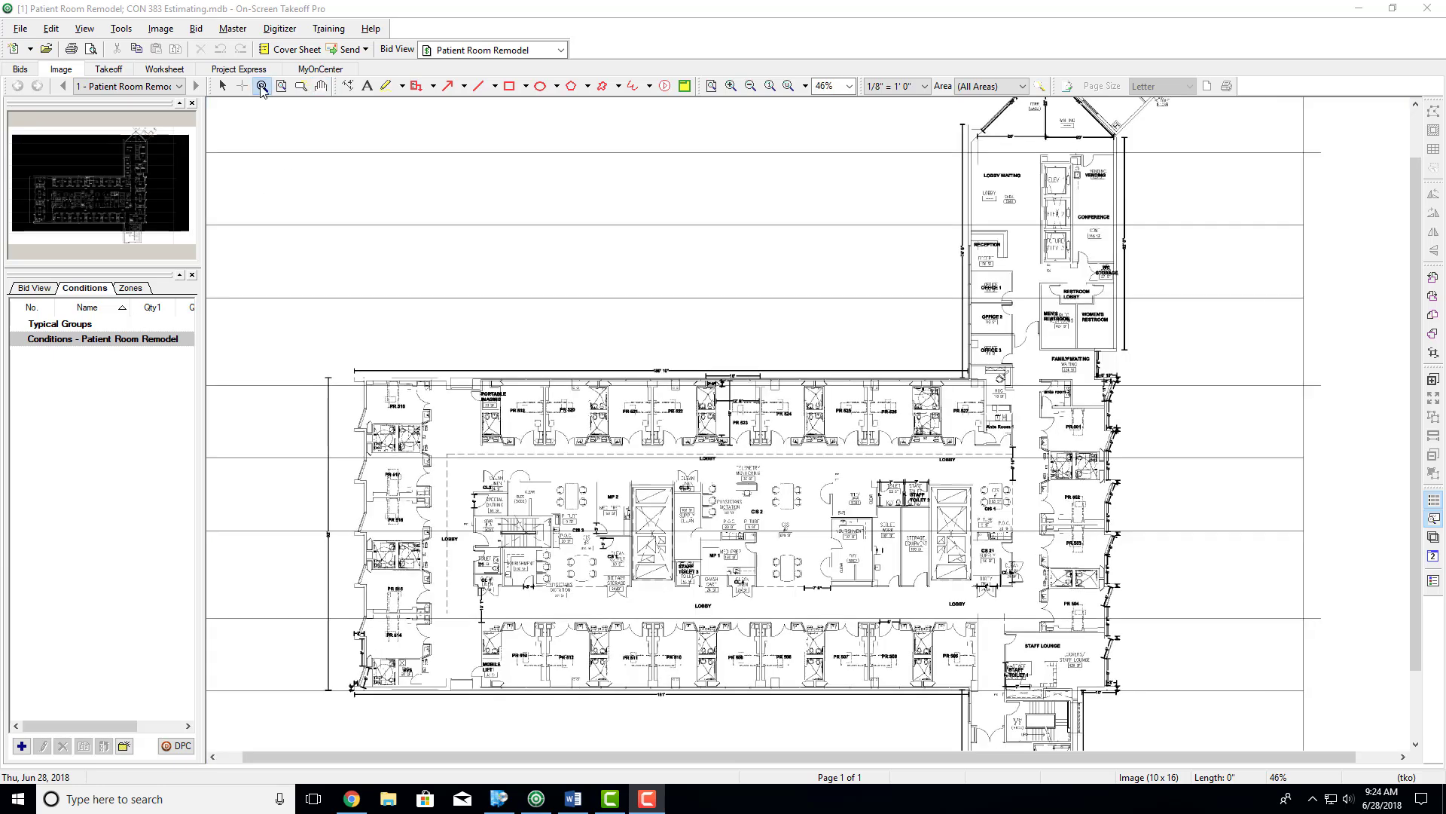
left_click_drag(365, 385, 472, 427)
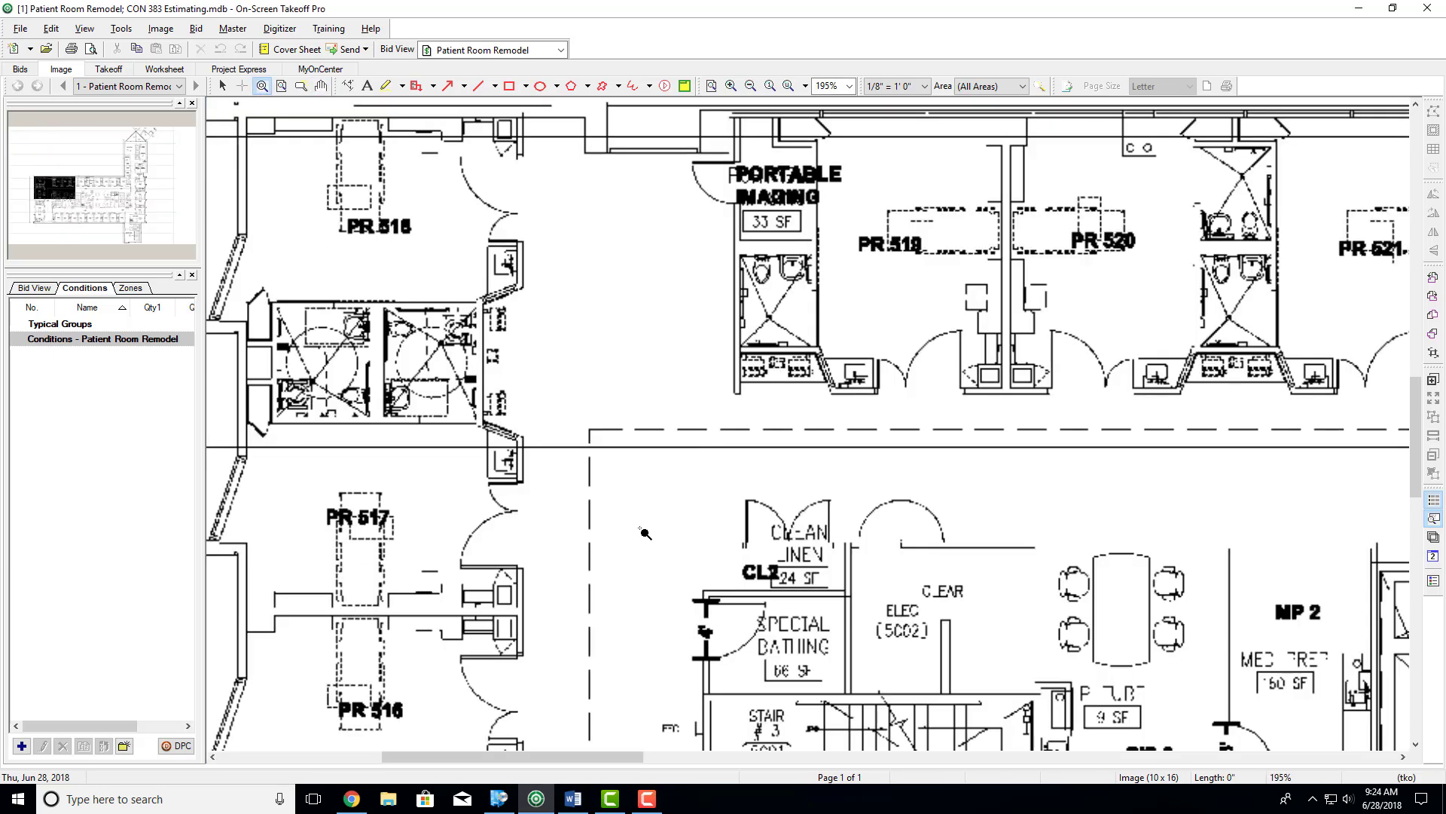
left_click(281, 86)
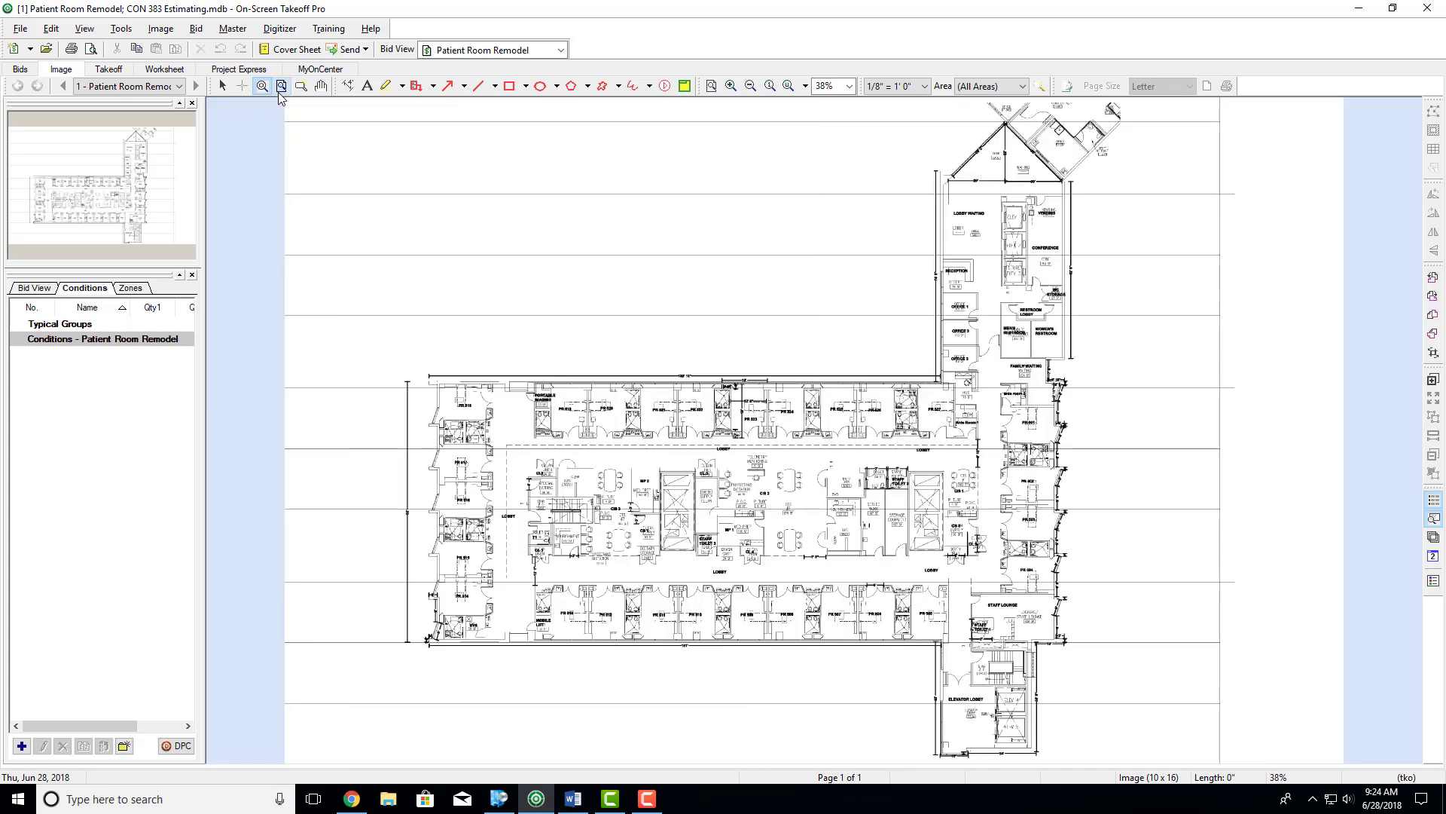
left_click(309, 87)
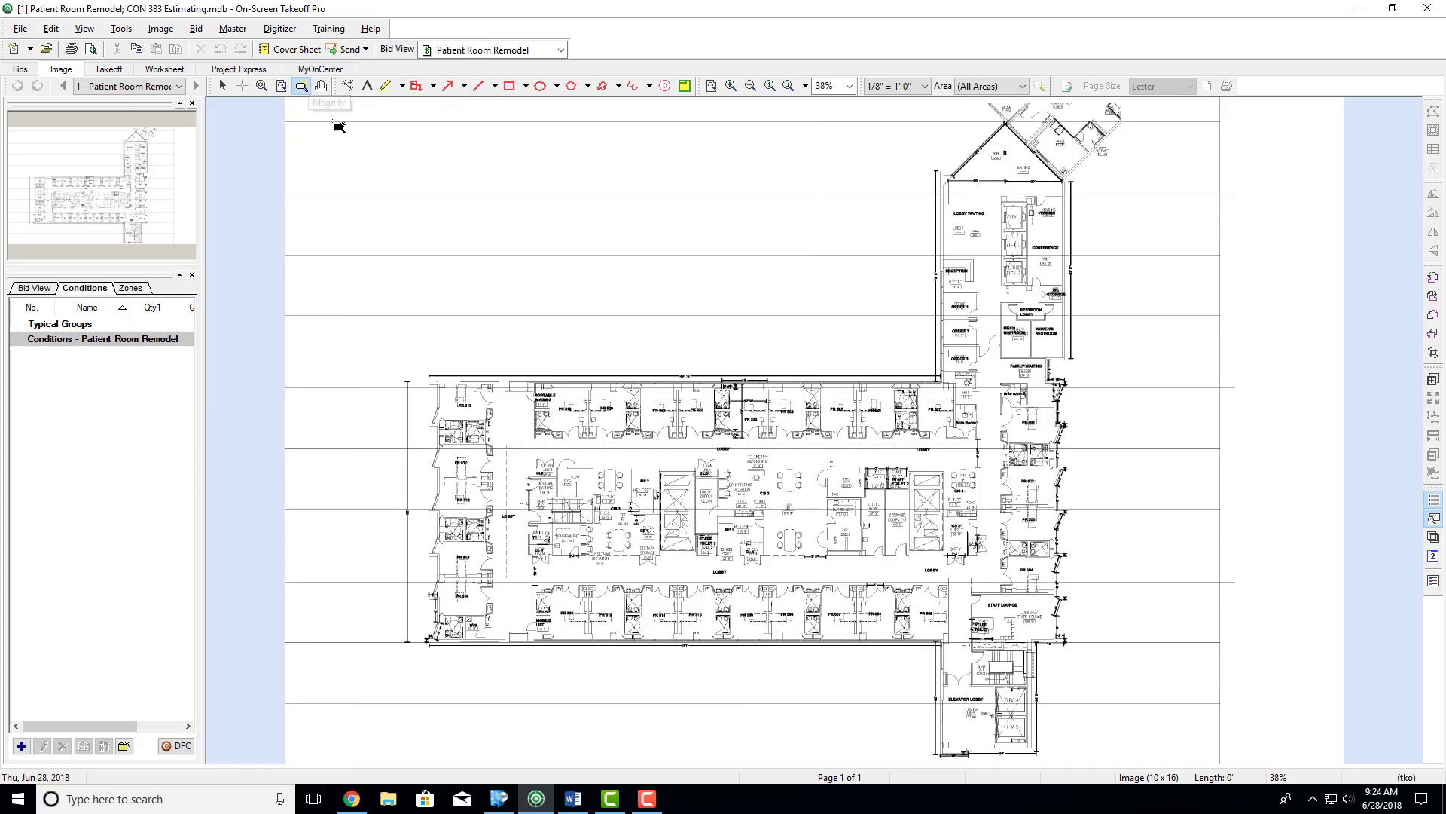
left_click_drag(551, 422, 482, 596)
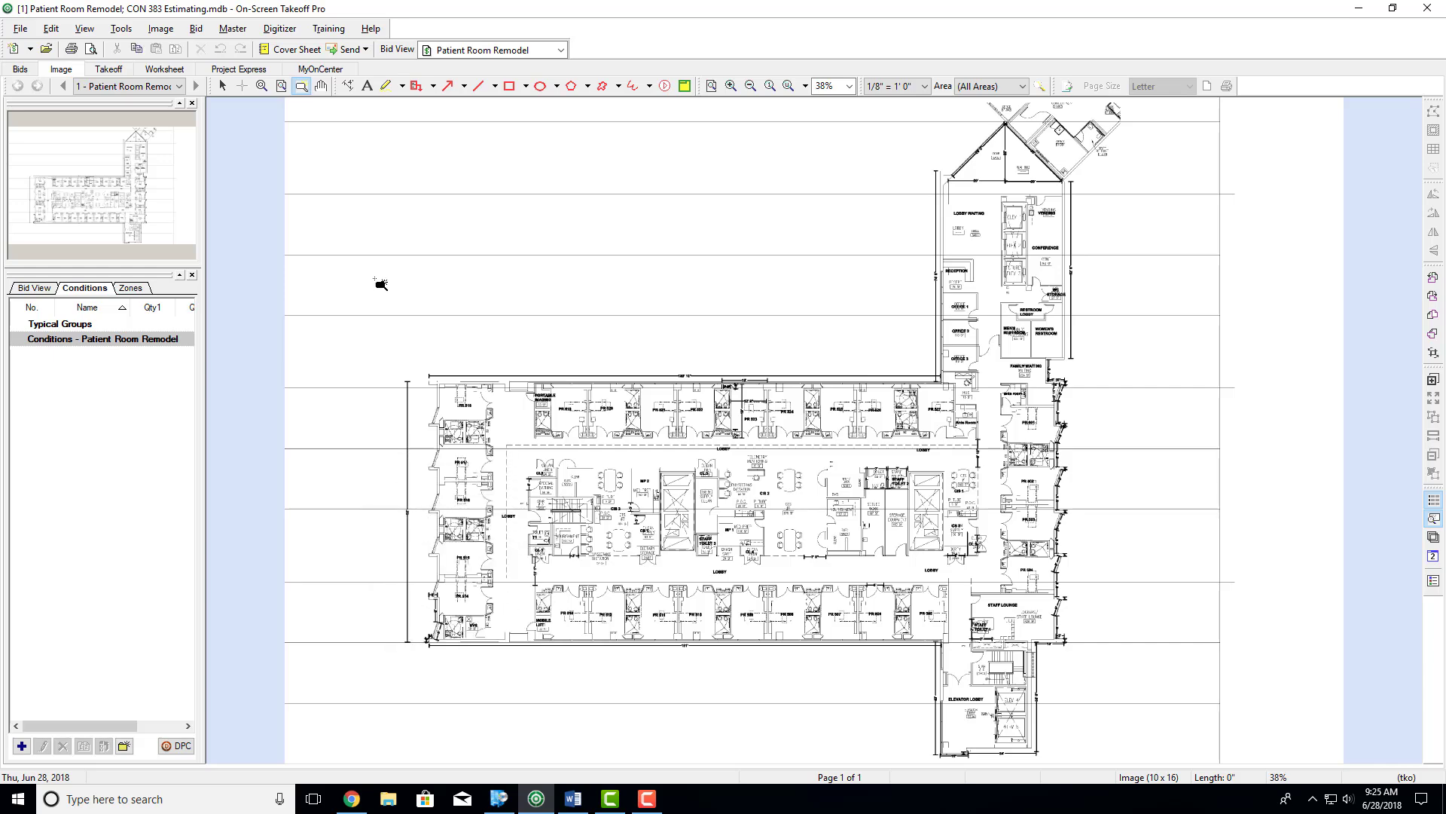
Step: Enlarge the plan to 66% and pan to the patient room wing and its central core
left_click(322, 86)
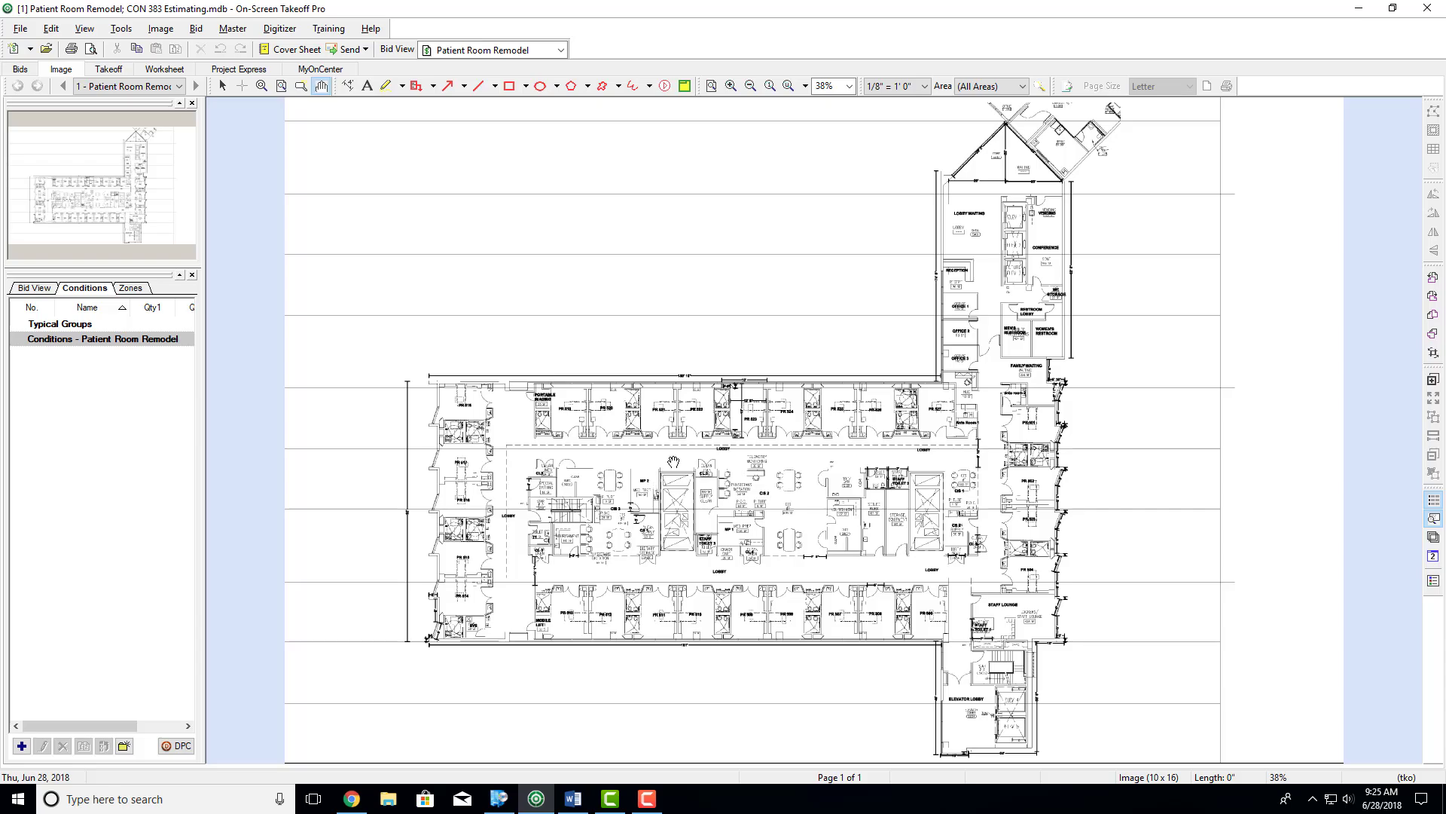
scroll(592, 497, "up", 2)
mouse_move(610, 425)
left_mouse_down()
mouse_move(492, 501)
mouse_move(386, 277)
mouse_move(598, 217)
mouse_move(618, 573)
left_mouse_up()
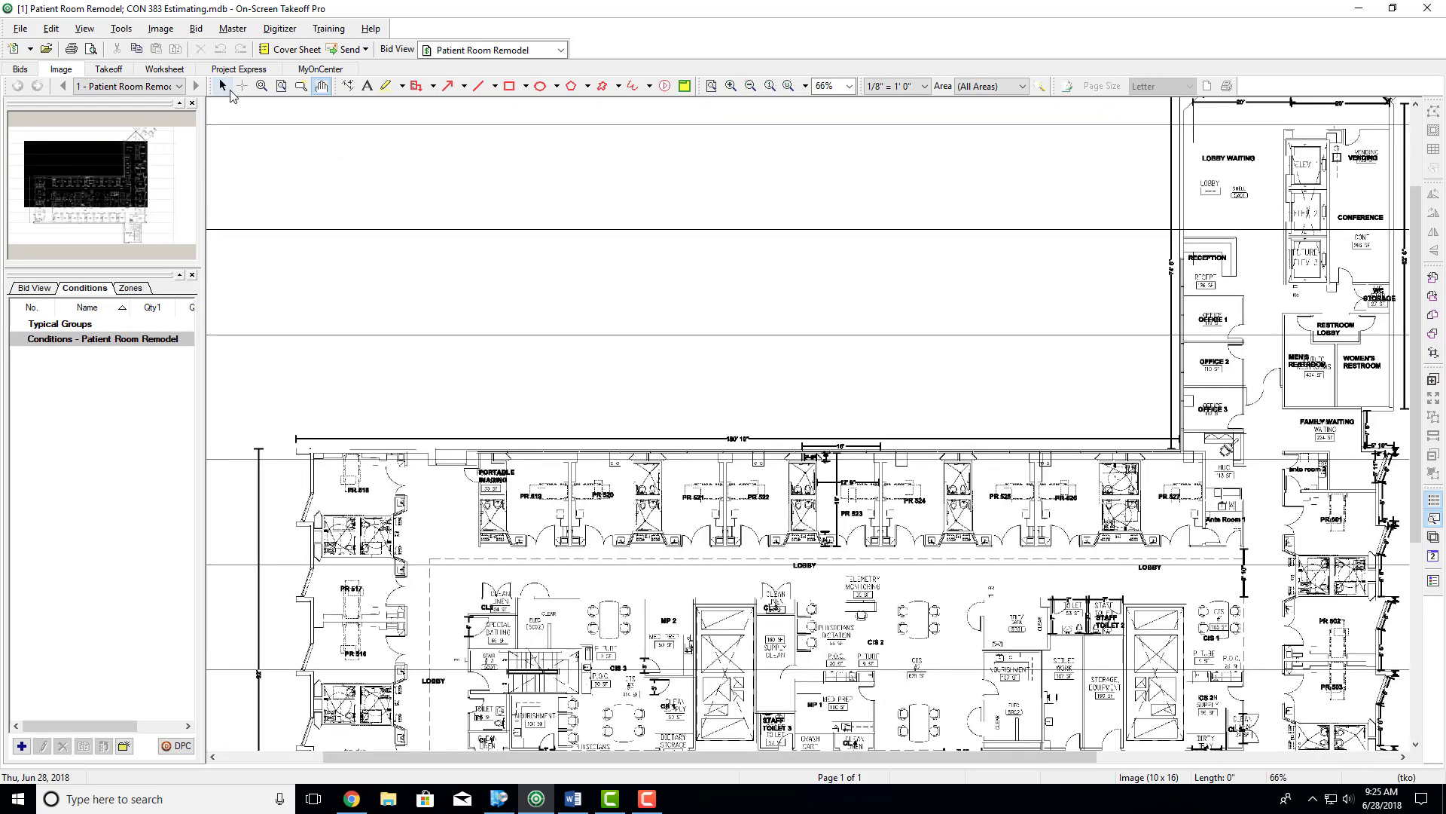
left_click(222, 86)
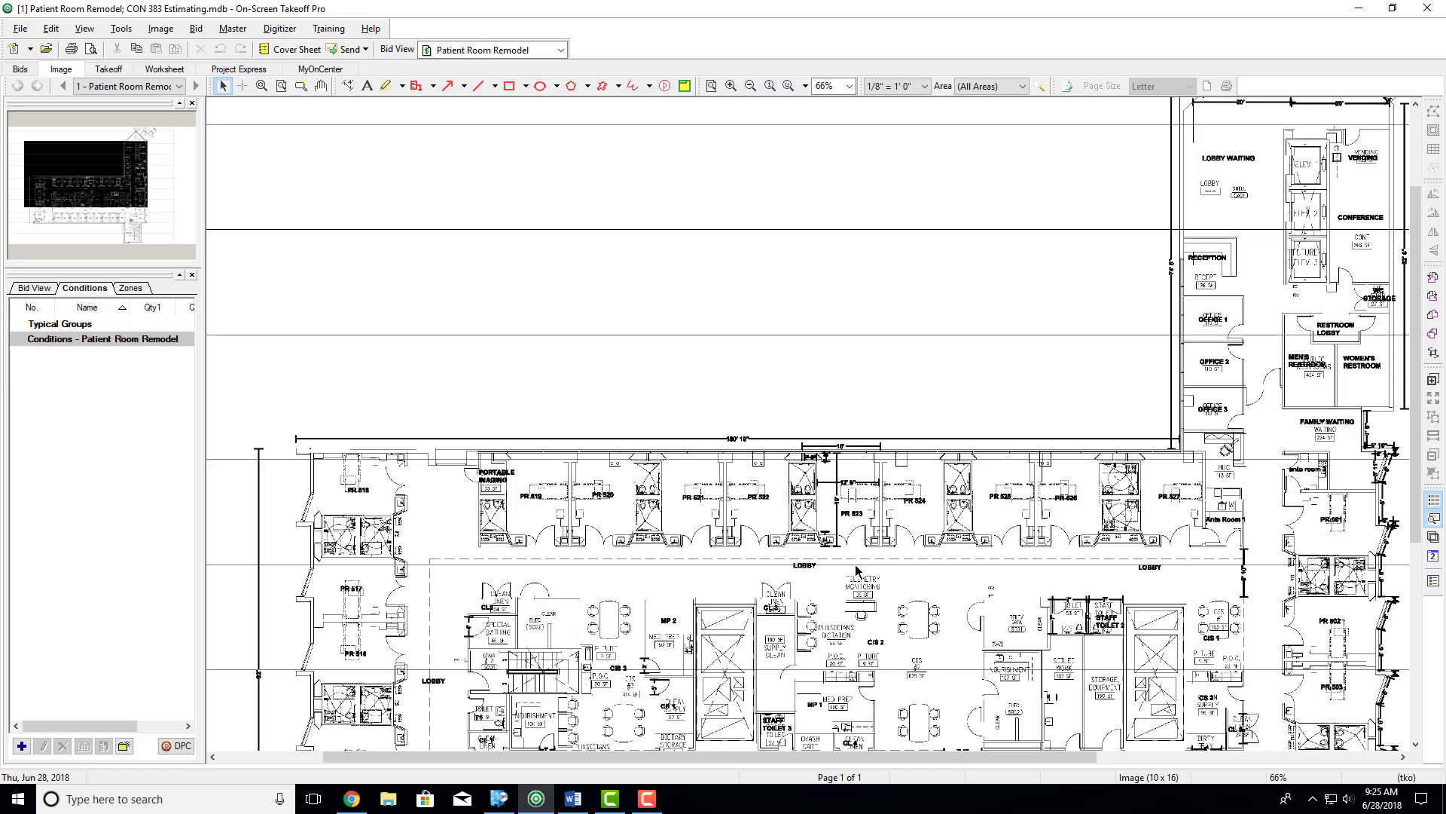
left_click(321, 86)
left_click_drag(676, 585, 647, 446)
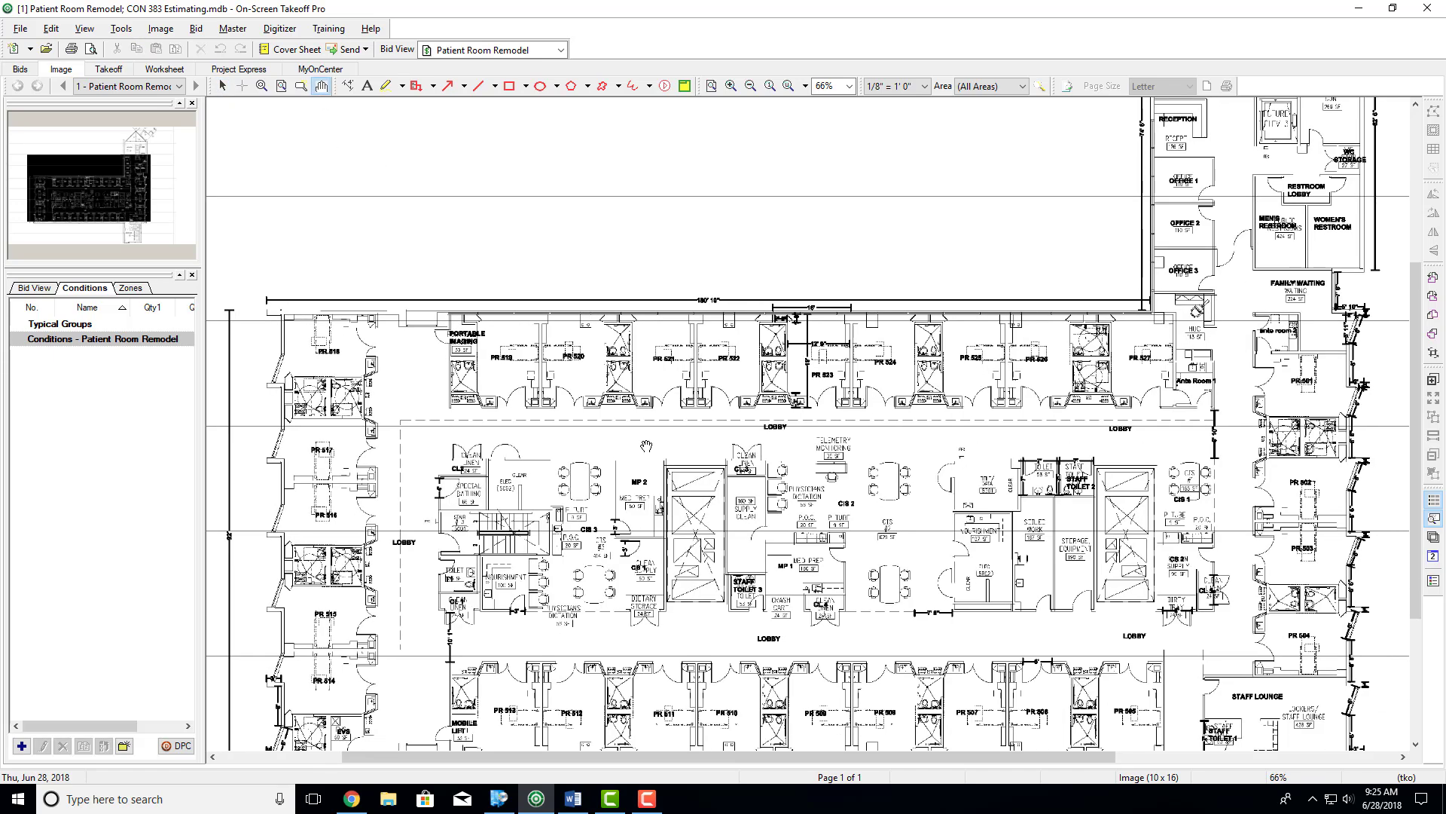
Step: Place a dimension about 21' long on the exterior wall above the Portable Imaging room
left_click(349, 86)
left_click(337, 312)
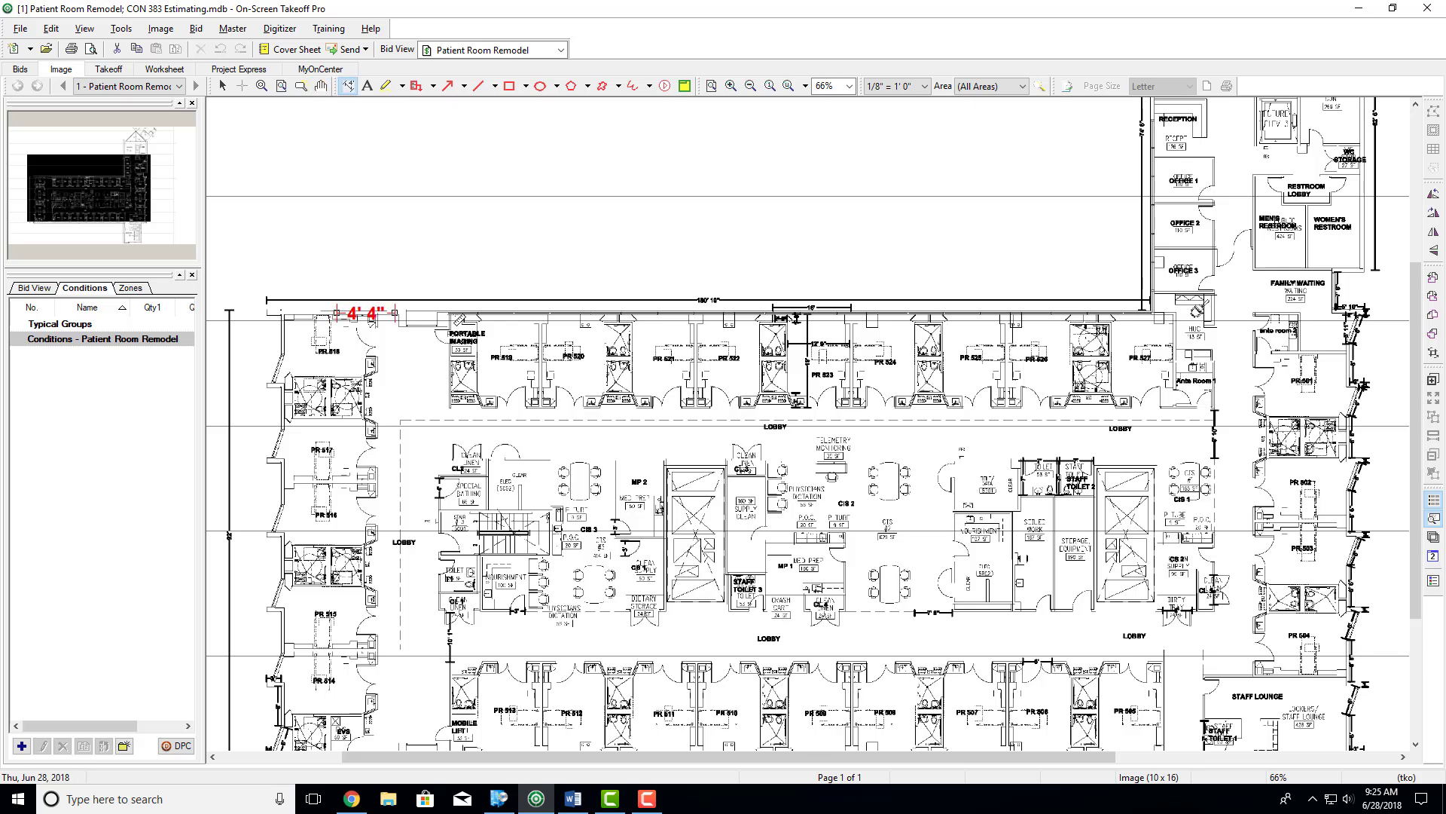
left_click(622, 311)
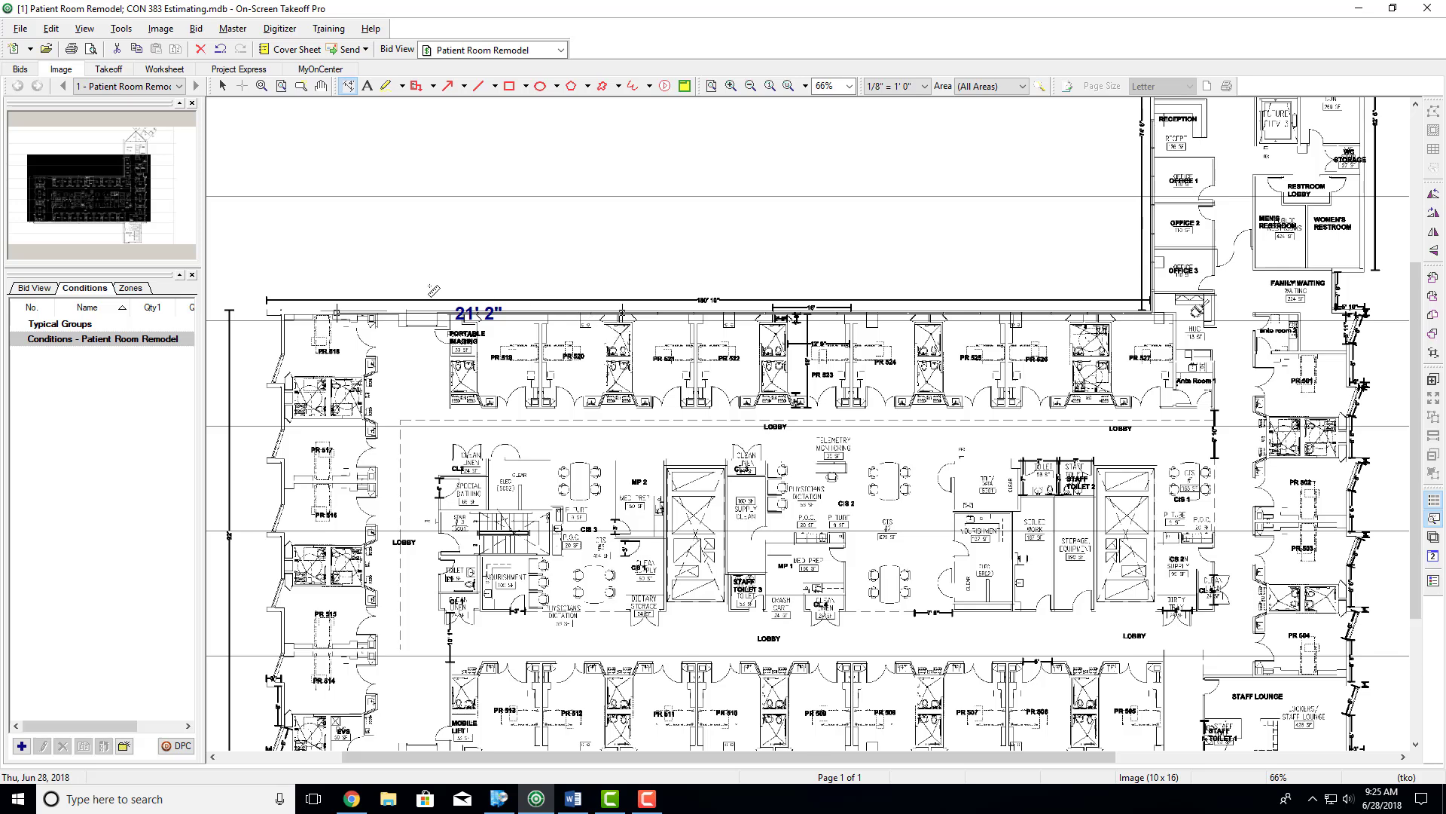
Step: Add the annotation "Text" above the building and highlight a horizontal strip just above its upper exterior wall
left_click(368, 86)
left_click(408, 201)
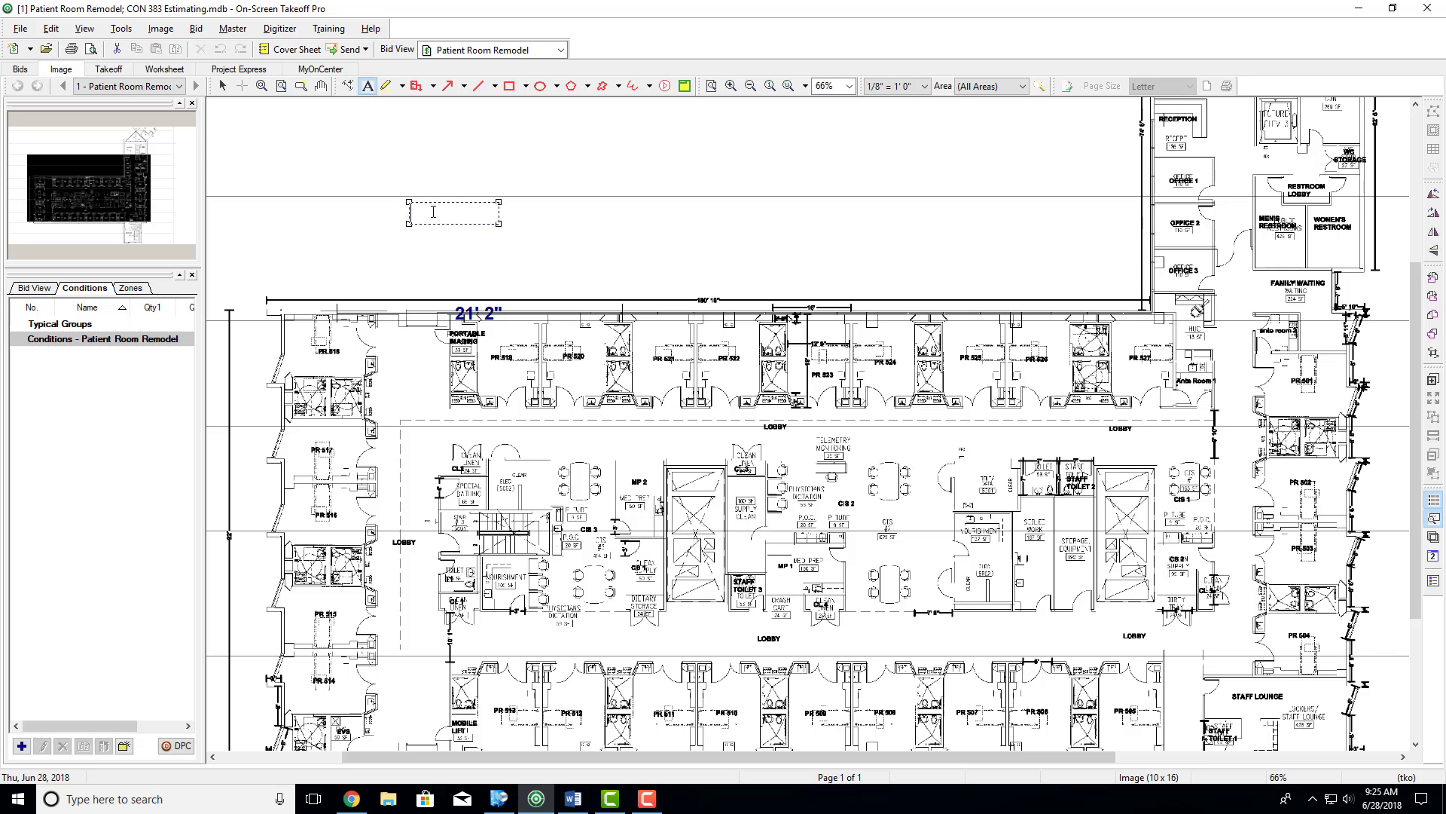
type("Text")
left_click(386, 86)
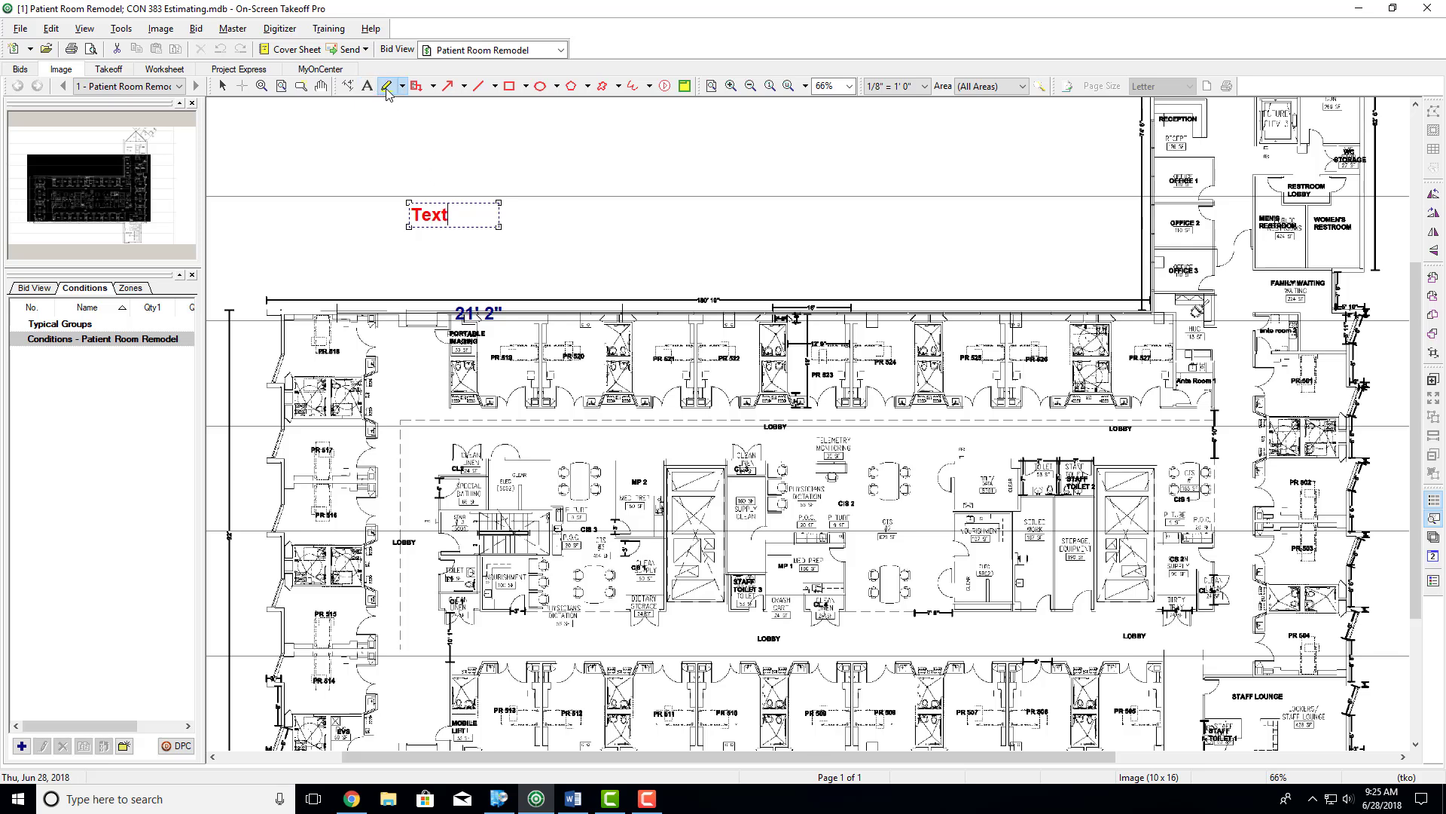
mouse_move(383, 289)
left_mouse_down()
mouse_move(708, 393)
mouse_move(778, 280)
left_mouse_up()
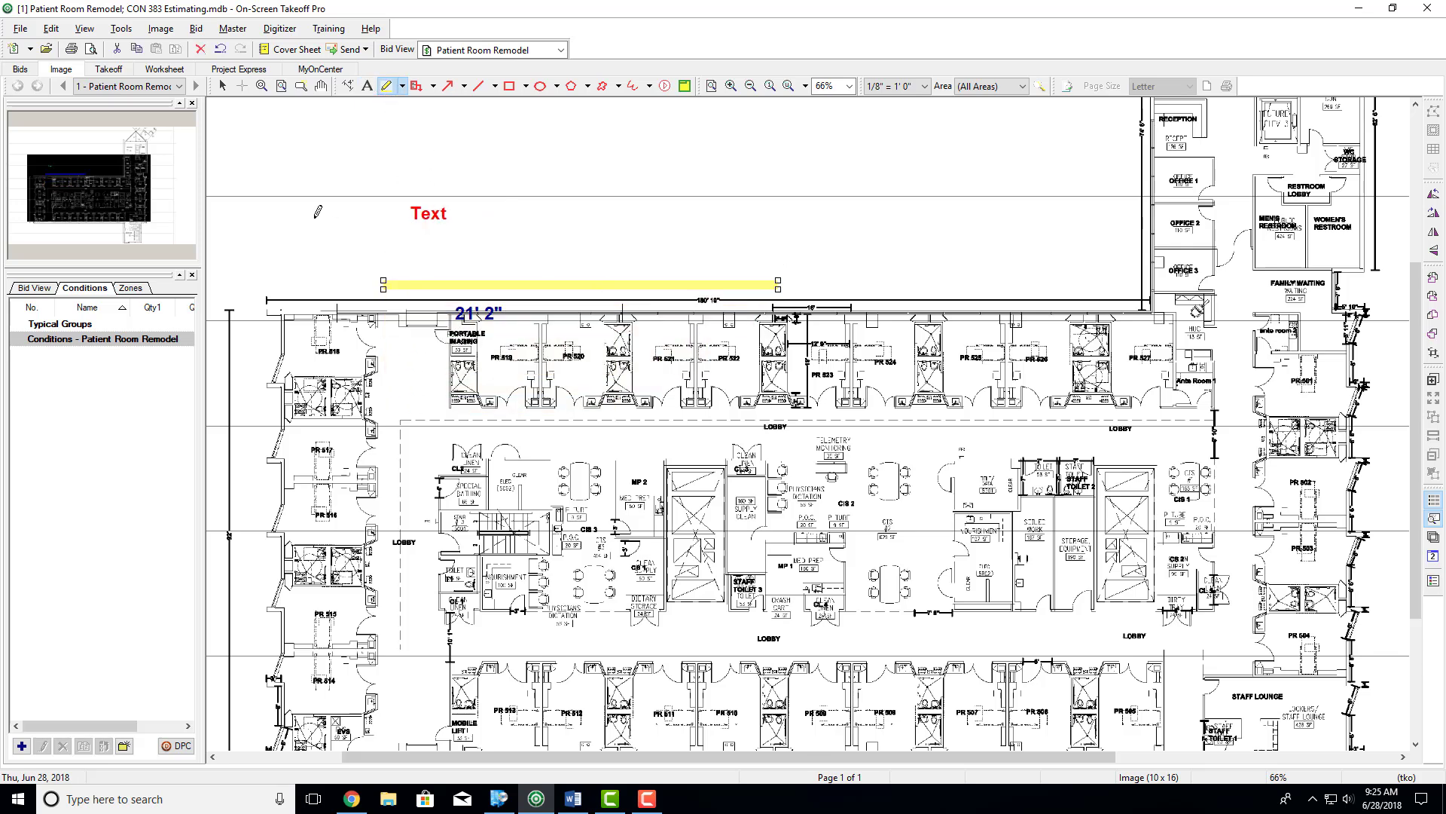
Step: Add a callout reading "RFI" that points to room PR 524
left_click(416, 85)
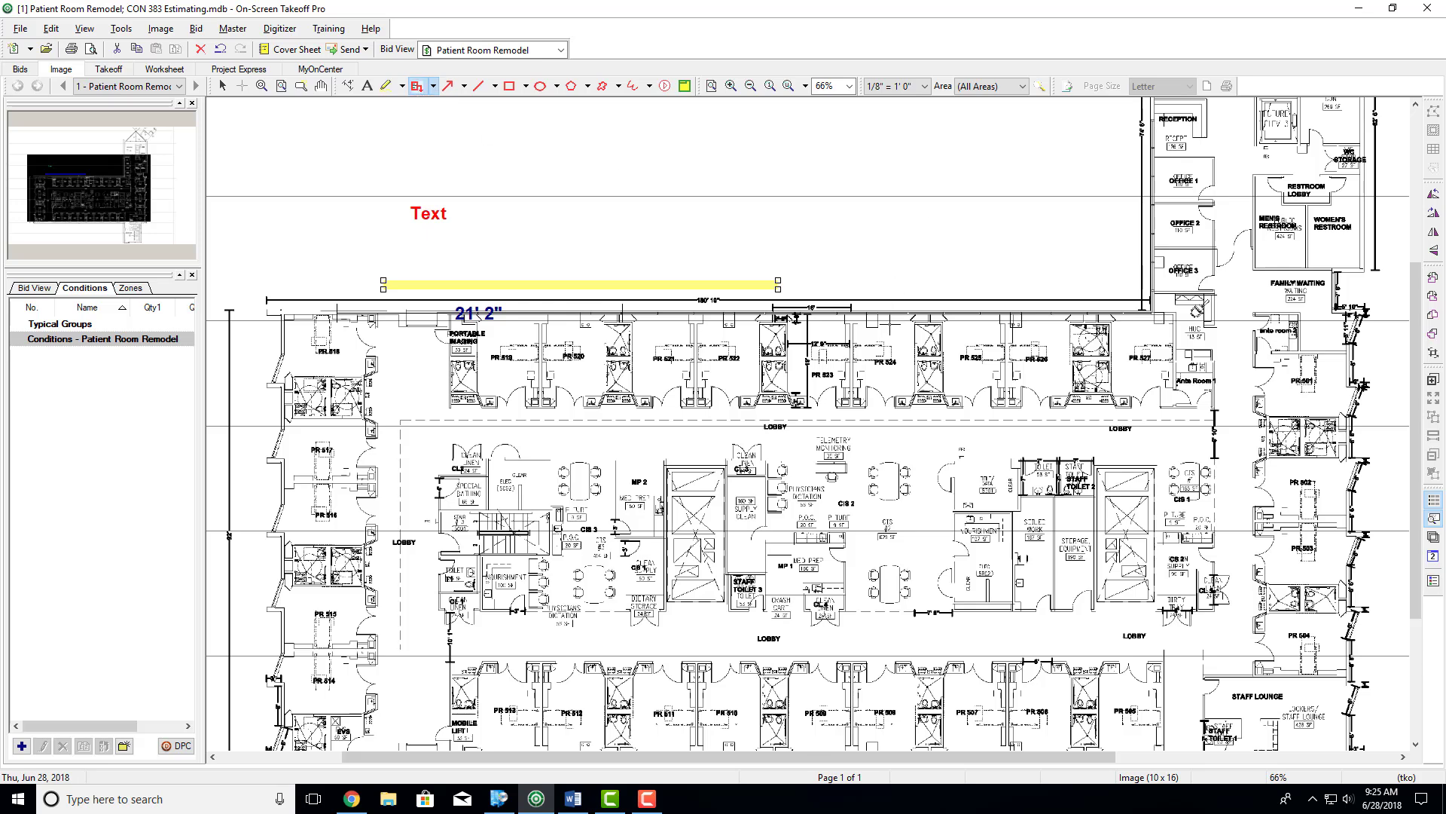
left_click(920, 373)
left_click(902, 370)
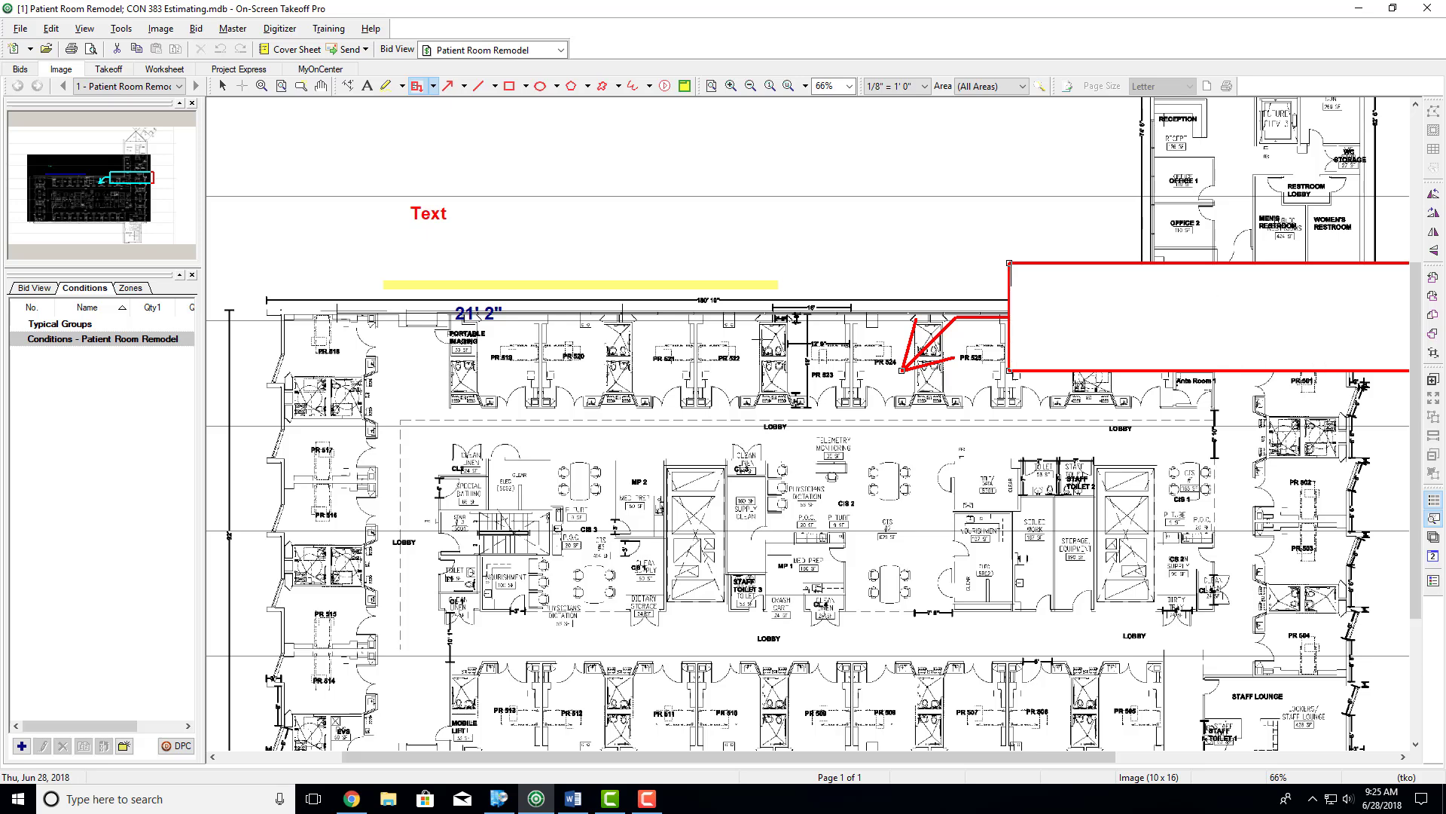
type("RFI")
Step: Draw an arrow from room PR 519 to the CIS 2 area and a nearly horizontal line along the upper lobby corridor
left_click(447, 85)
mouse_move(504, 348)
left_mouse_down()
mouse_move(770, 425)
mouse_move(874, 436)
mouse_move(897, 468)
left_mouse_up()
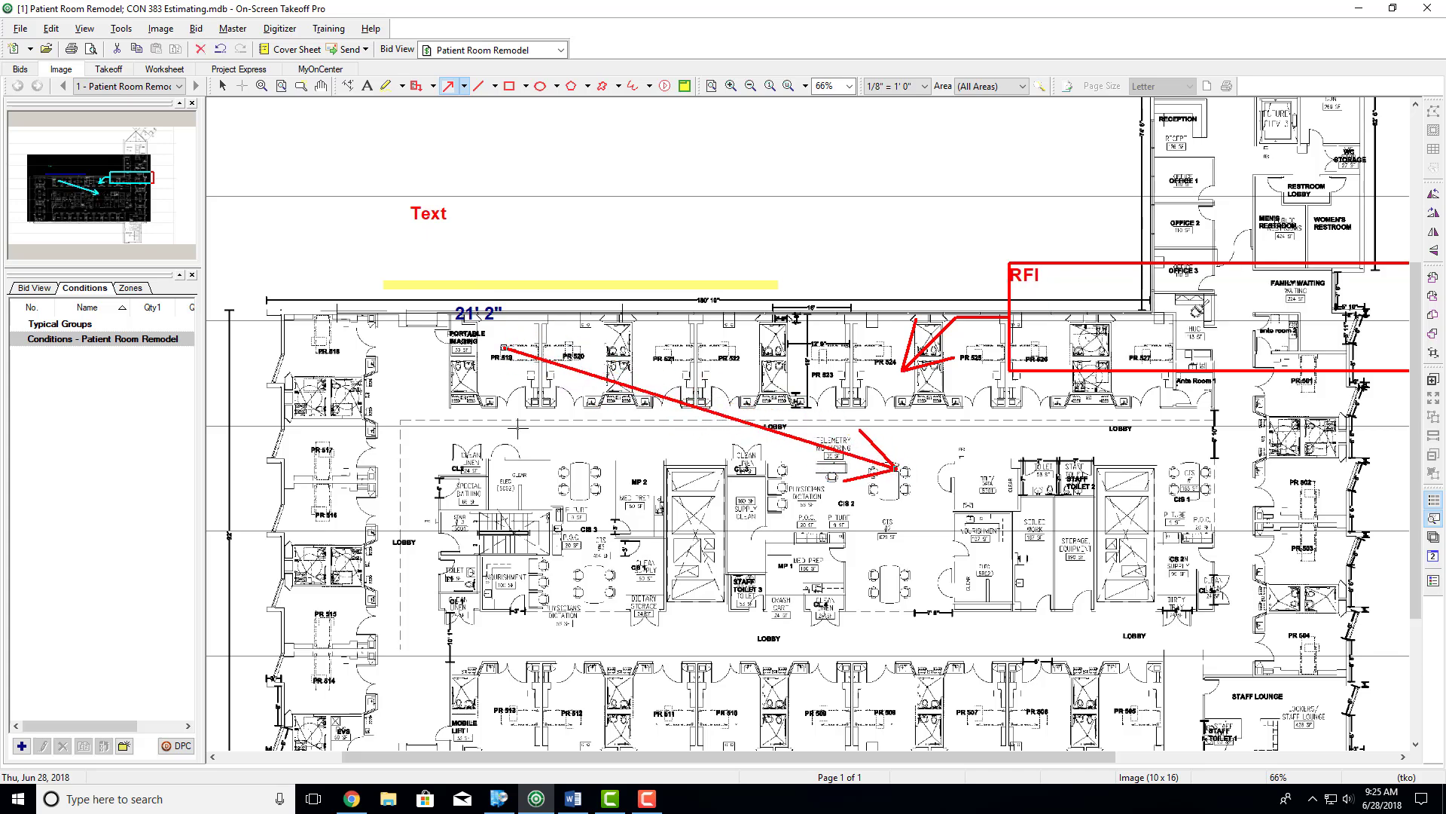
left_click(479, 86)
mouse_move(421, 421)
left_mouse_down()
mouse_move(635, 450)
mouse_move(671, 426)
left_mouse_up()
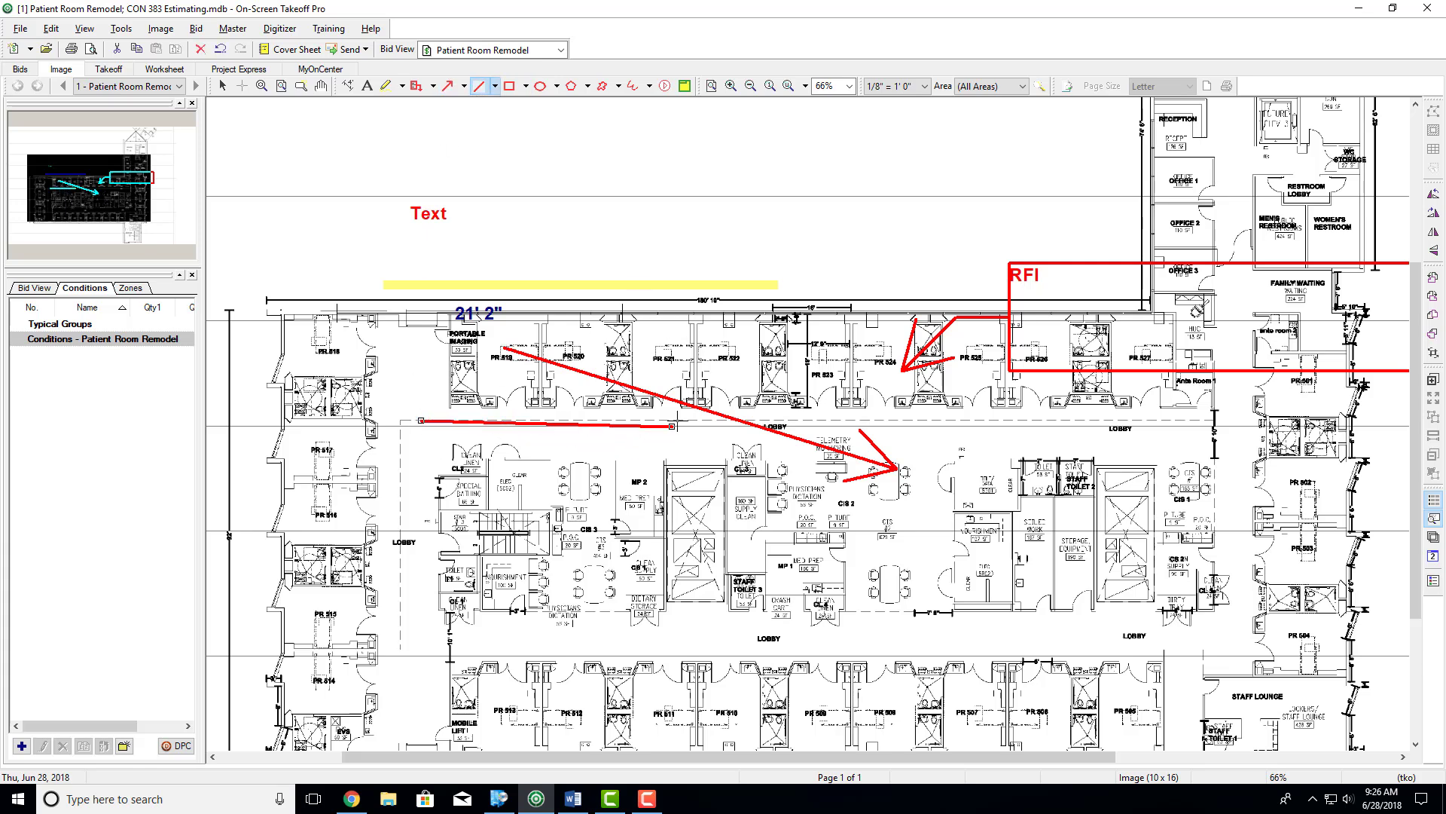
Step: Draw a rectangle overlapping the highlighted strip above the building and a circle just above that rectangle
left_click(509, 86)
left_click_drag(490, 231, 739, 291)
left_click(540, 86)
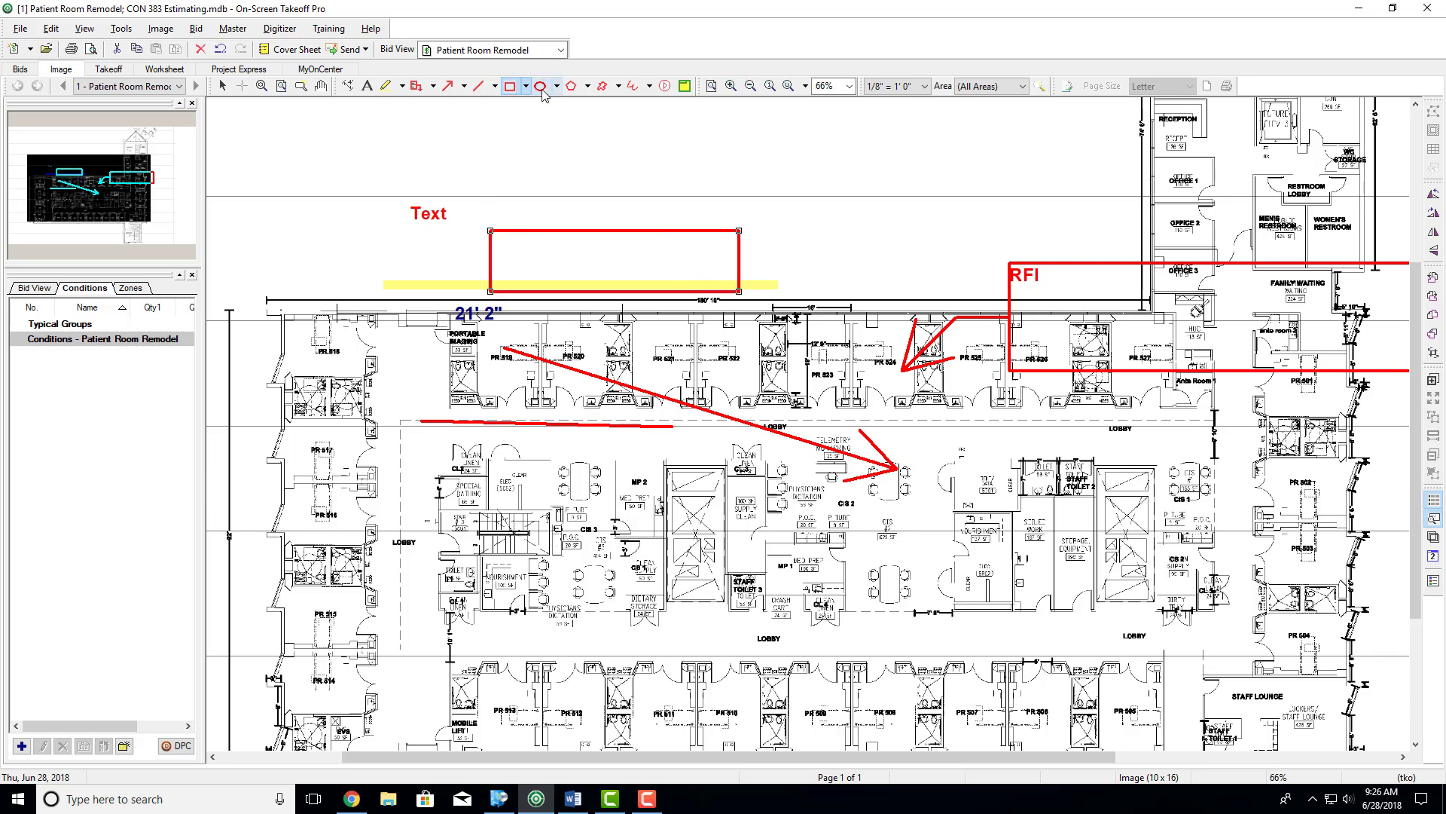
left_click_drag(585, 118, 468, 236)
Step: Draw an irregular closed polygon from the blank area above the building down to the CIS 2 area
left_click(572, 86)
scroll(584, 115, "right", 3)
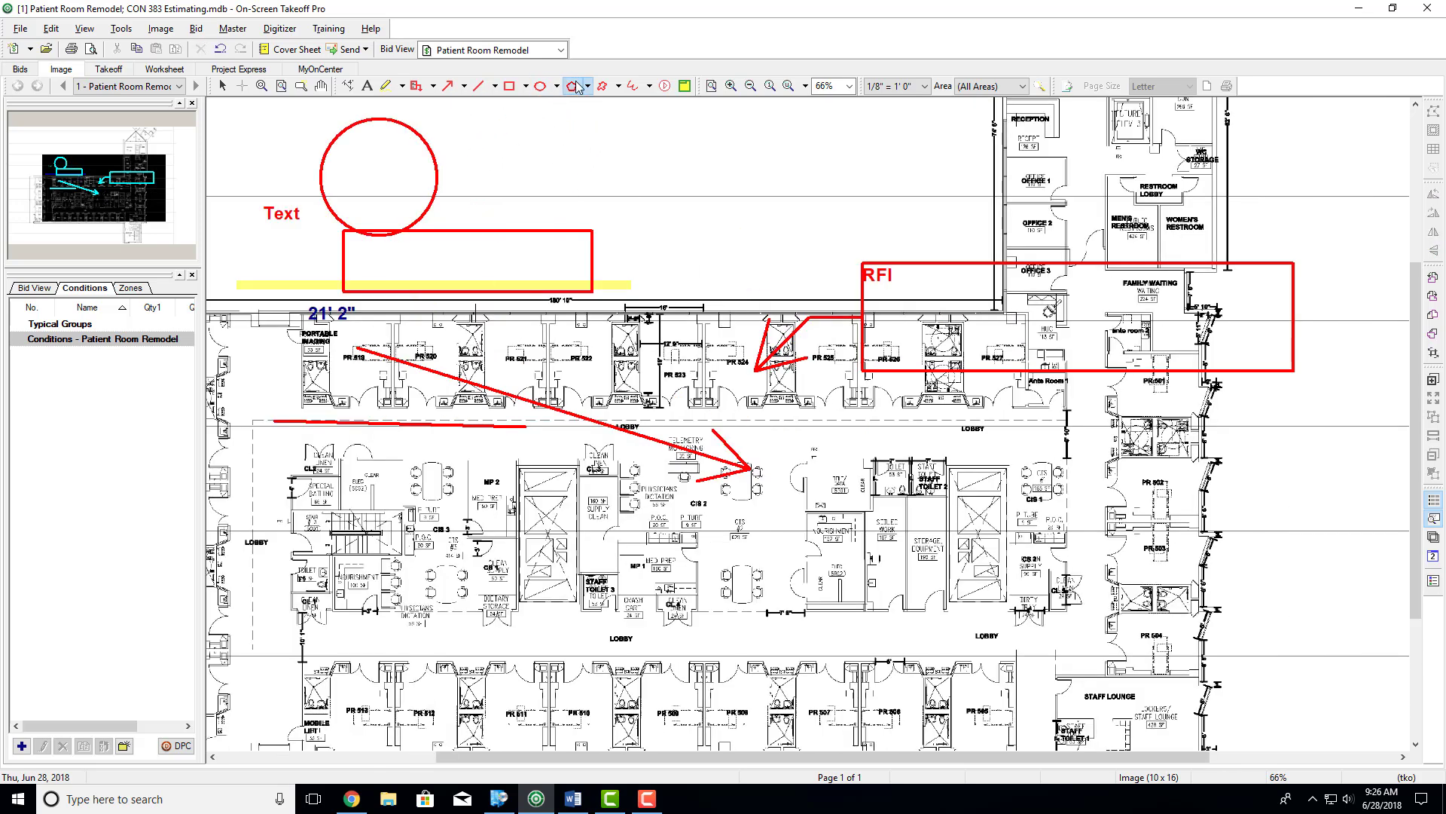
left_click(689, 145)
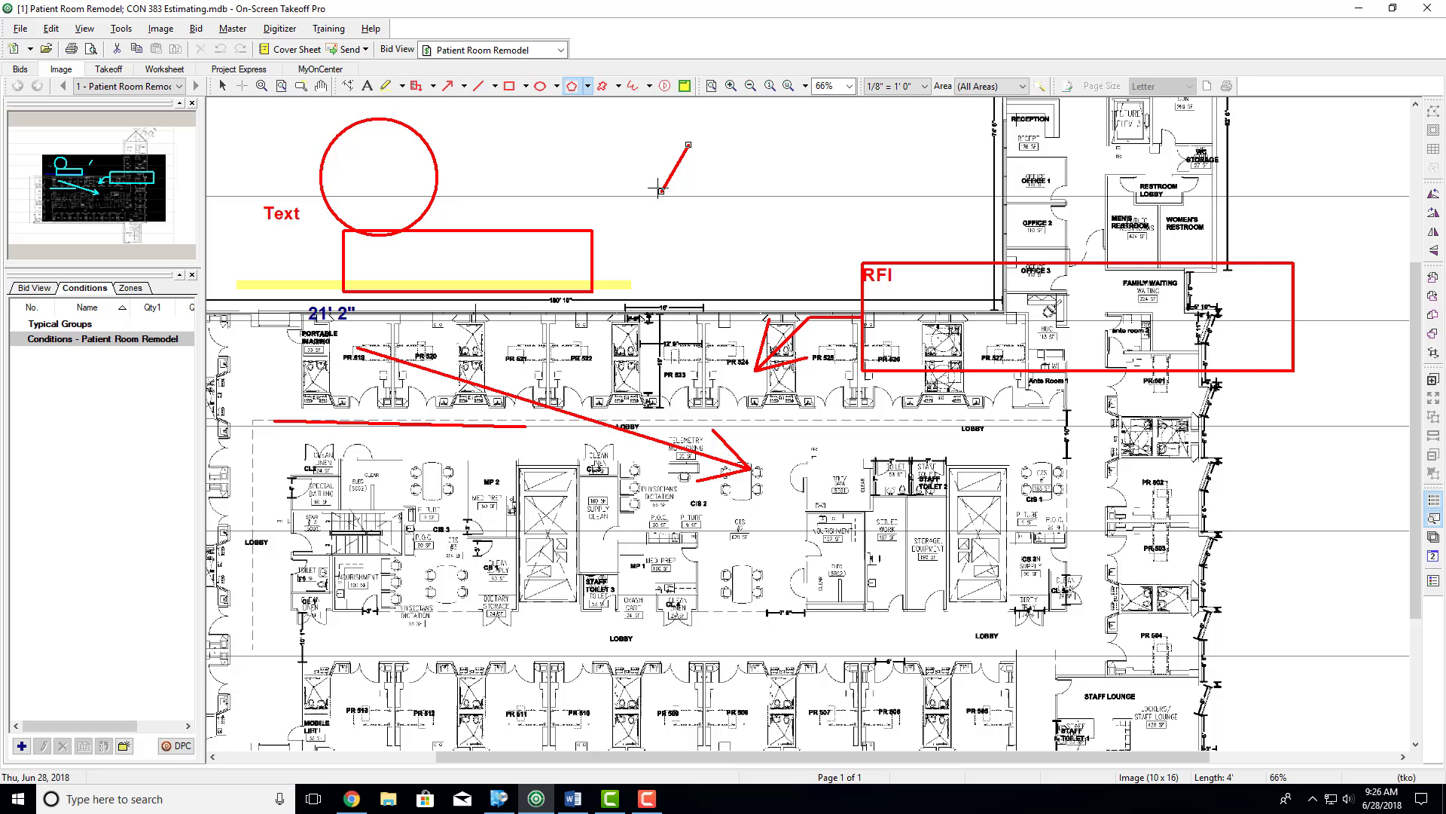
left_click(666, 229)
left_click(751, 313)
left_click(815, 277)
left_click(815, 393)
left_click(744, 467)
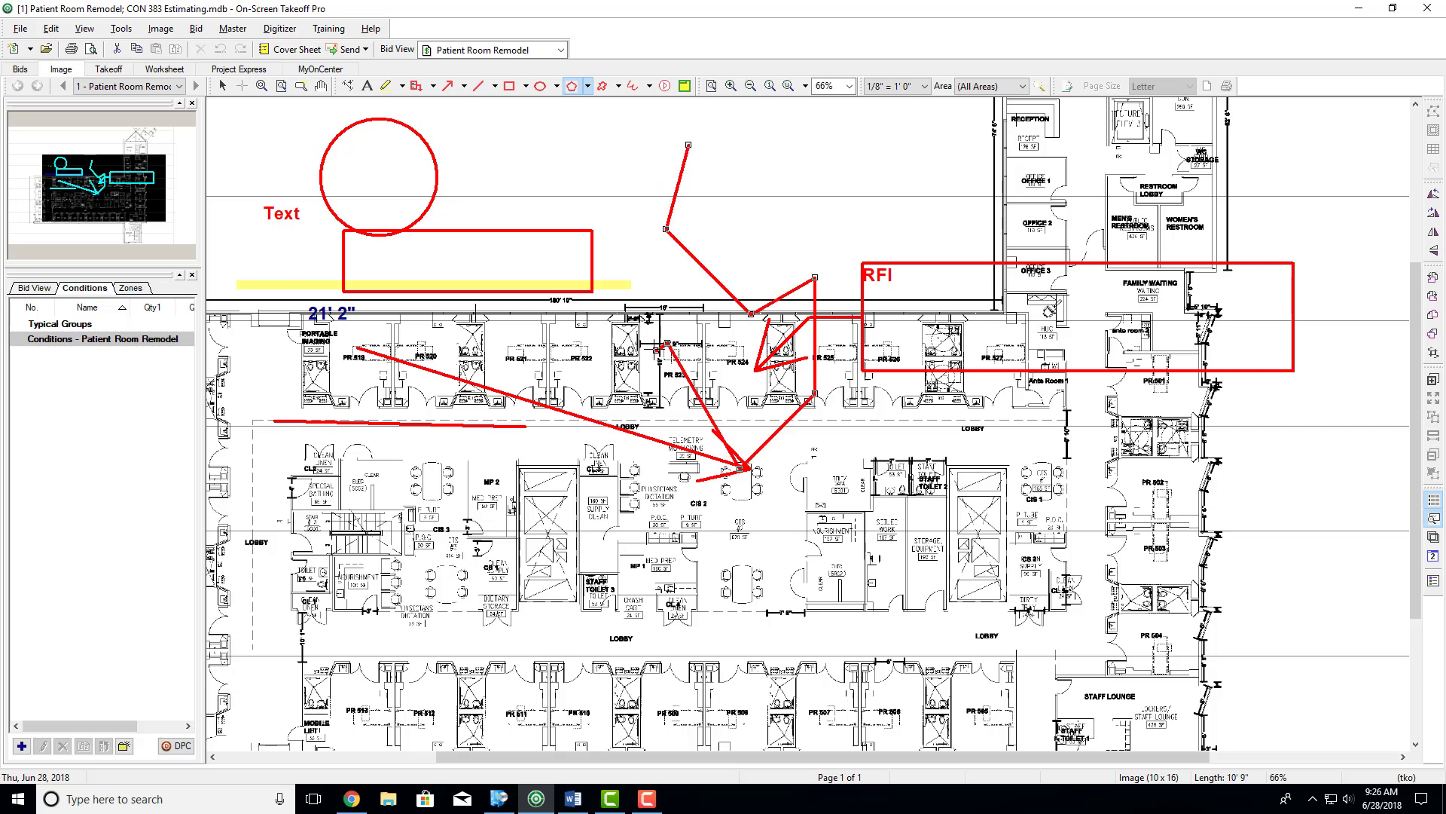
left_click(668, 343)
left_click(599, 304)
left_click(584, 276)
left_click(557, 166)
left_click(621, 185)
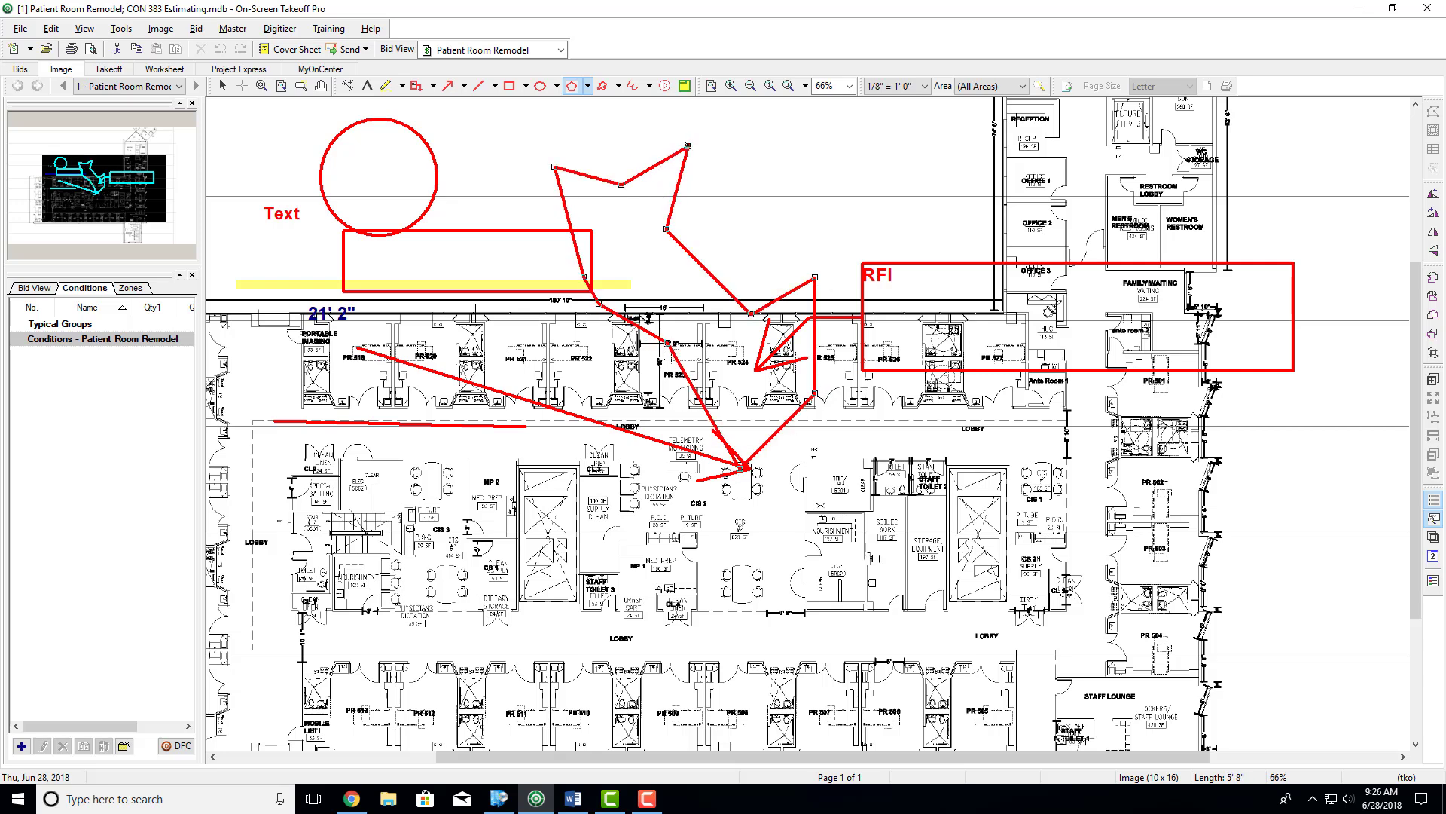
left_click(688, 145)
Step: Draw an irregular closed cloud from the blank area above the building, around CIS 2, down to the lower lobby
left_click(603, 86)
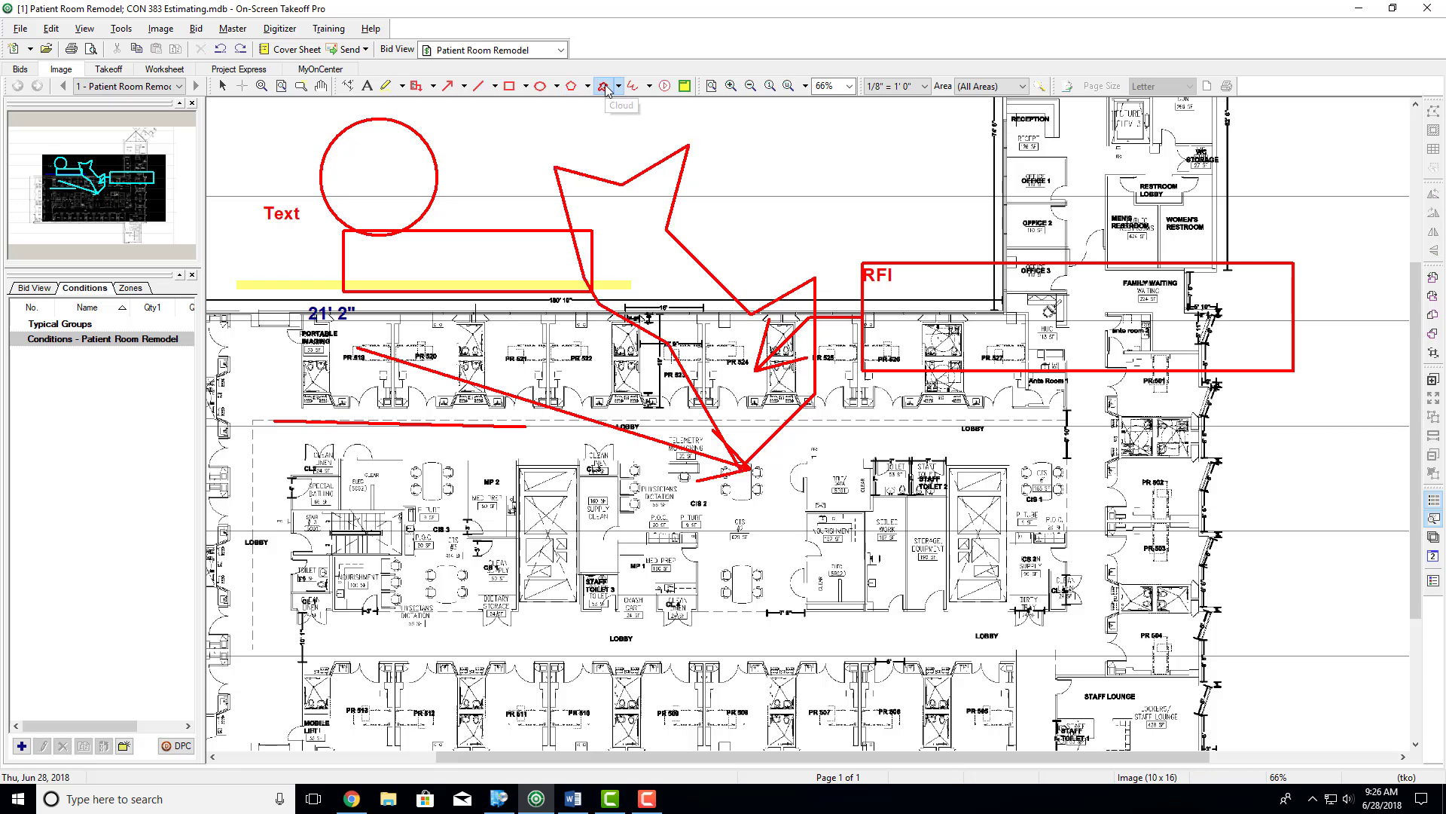
left_click(812, 171)
left_click(954, 170)
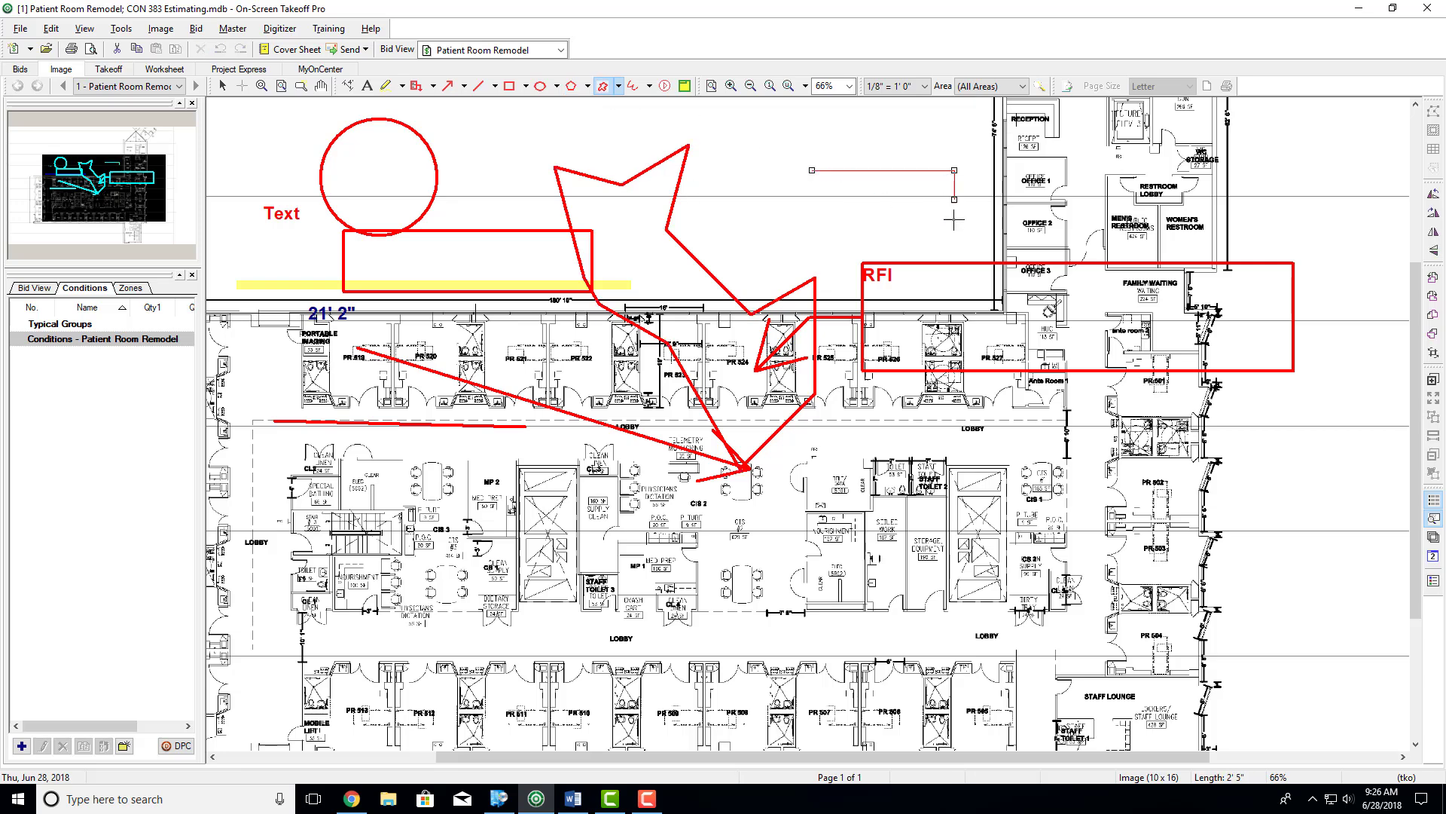
left_click(955, 250)
left_click(957, 407)
left_click(897, 618)
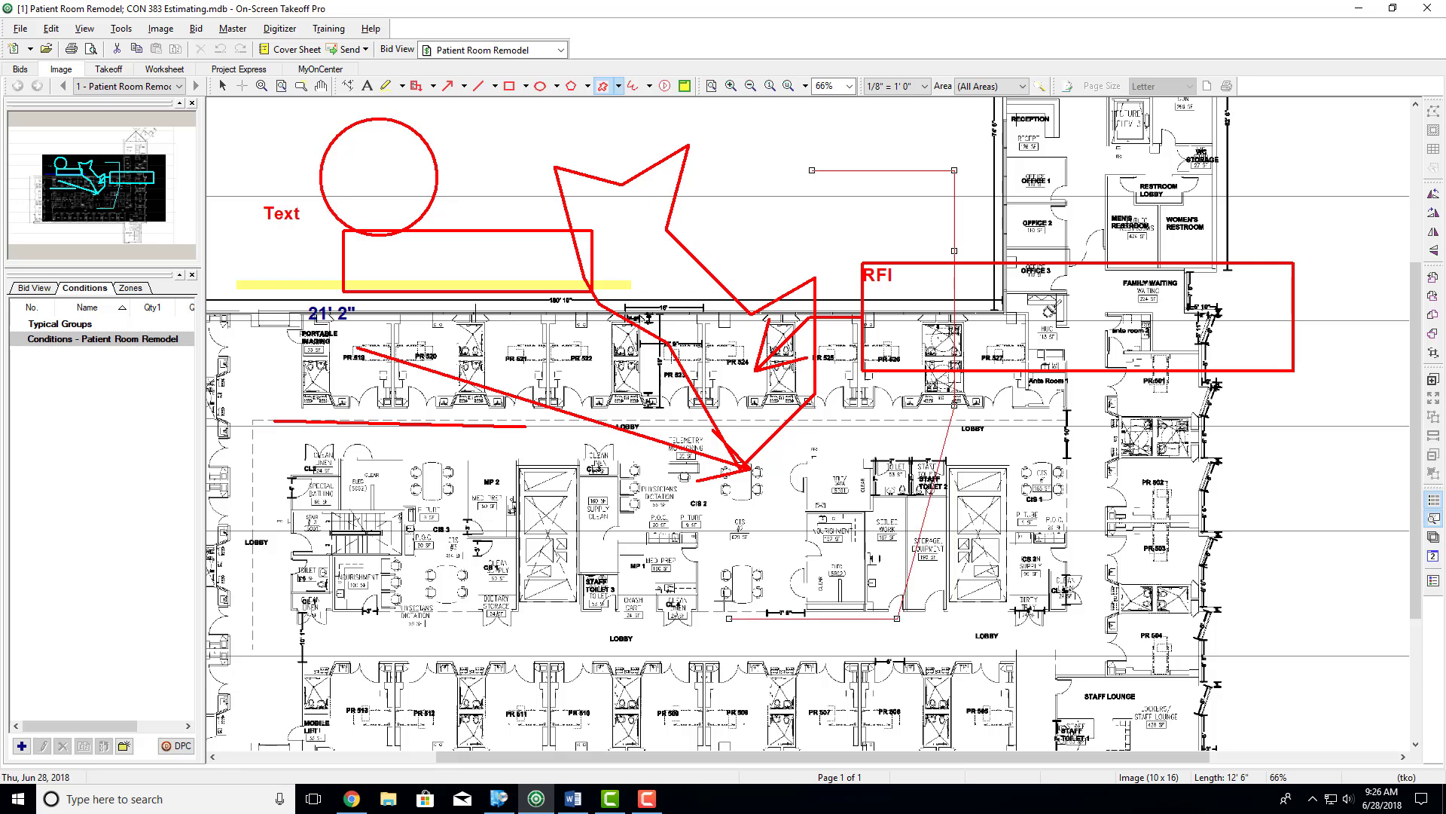
left_click(723, 618)
left_click(586, 539)
left_click(784, 539)
left_click(674, 429)
left_click(758, 285)
left_click(828, 303)
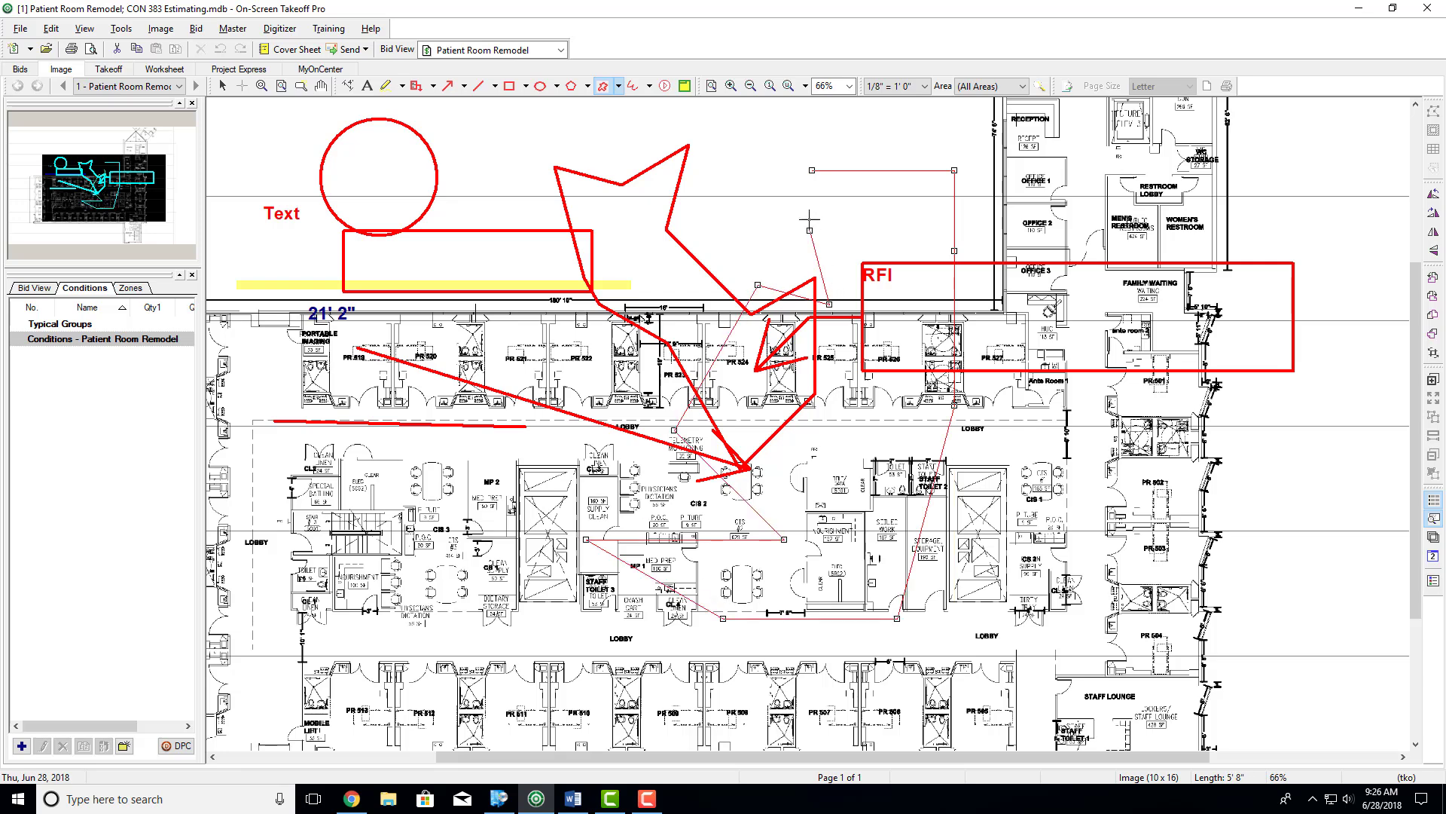
left_click(803, 205)
left_click(710, 181)
left_click(724, 132)
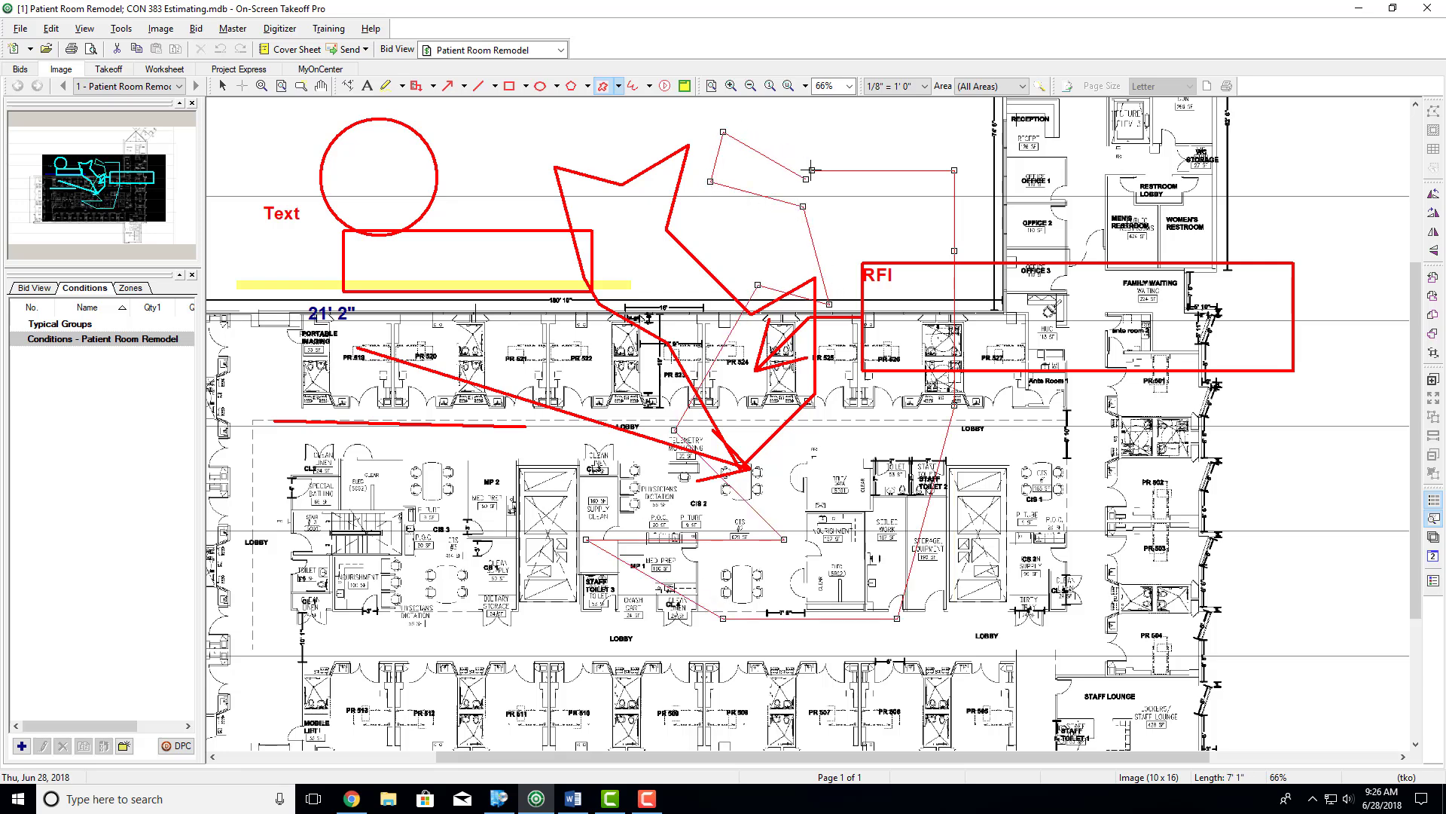
left_click(812, 170)
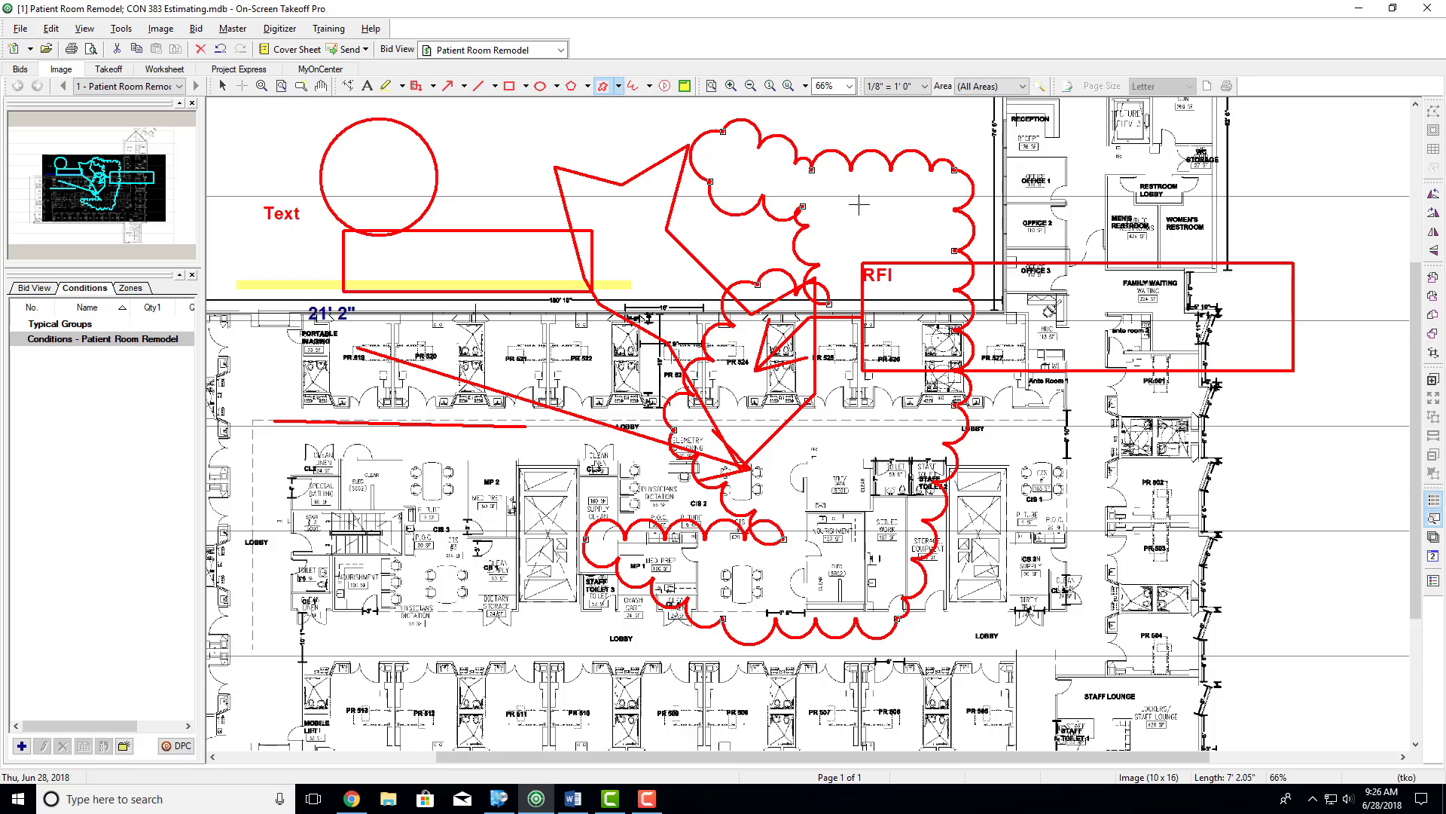
Step: Scribble looping freehand strokes over the CIS 3 and MP 2 areas
left_click(634, 86)
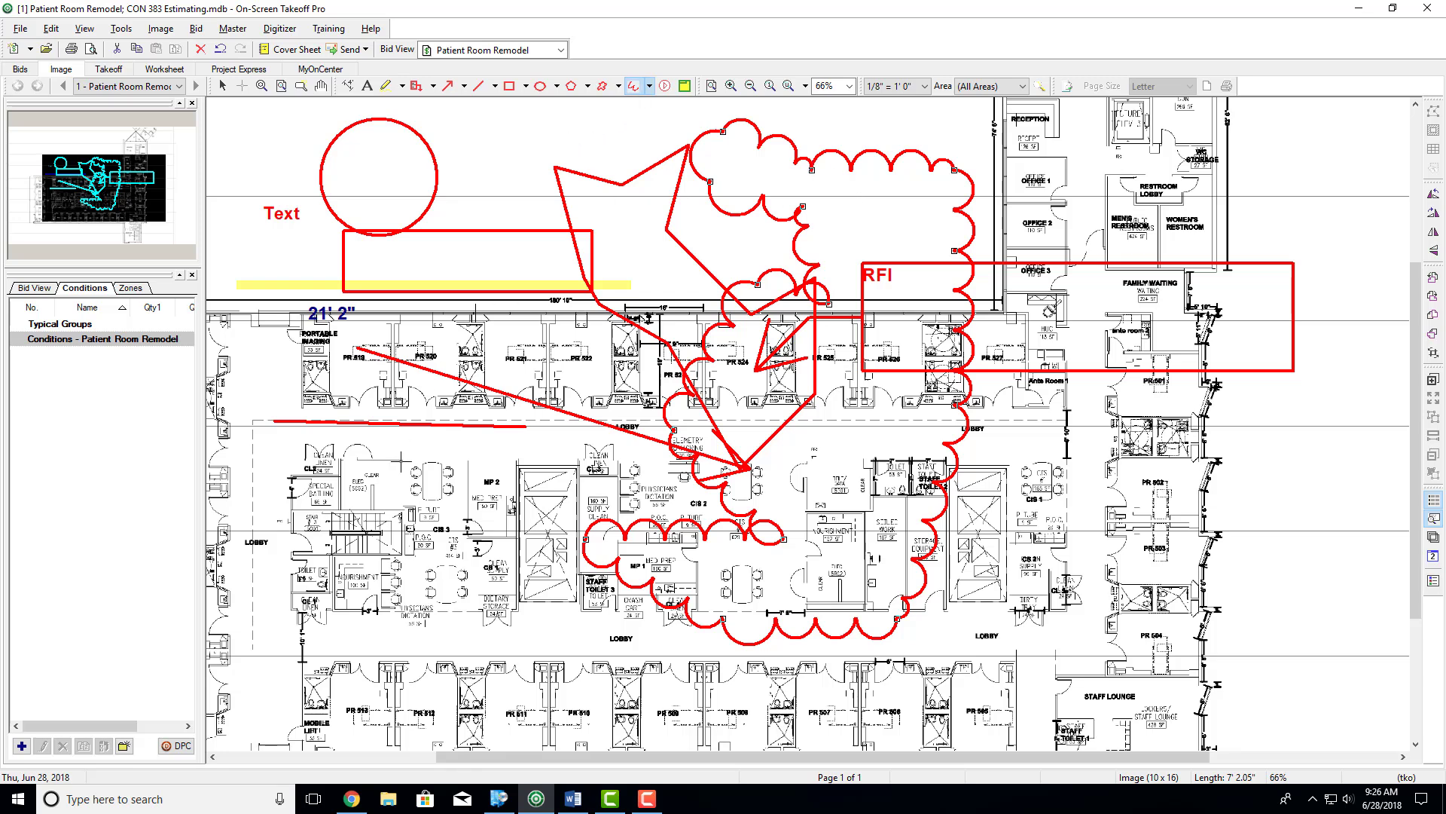
mouse_move(401, 458)
left_mouse_down()
mouse_move(461, 493)
mouse_move(436, 626)
left_mouse_up()
mouse_move(597, 523)
left_mouse_down()
mouse_move(460, 370)
mouse_move(443, 461)
left_mouse_up()
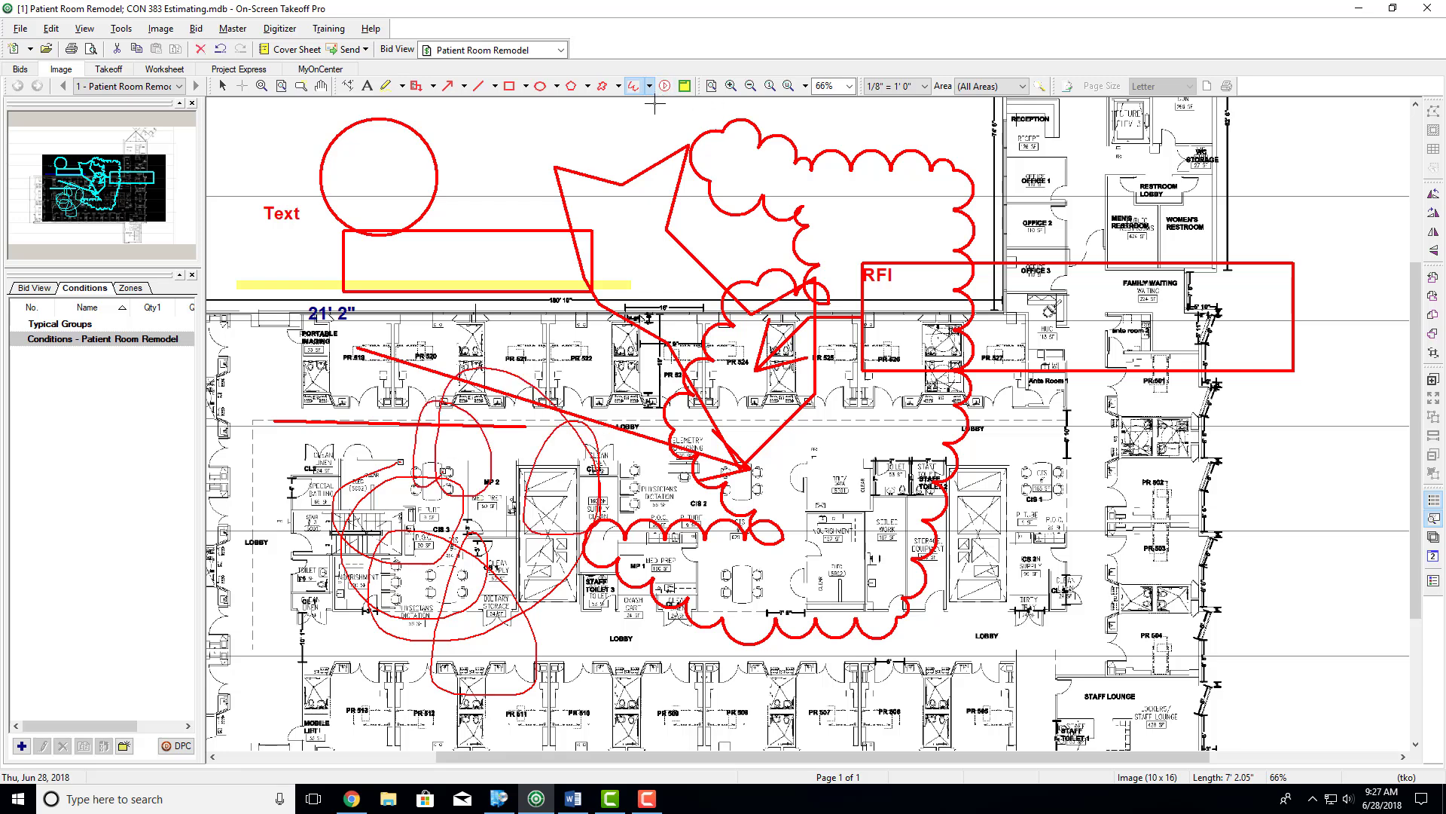
Step: Undo all drawn annotations on the plan, including the "Text" note, the RFI callout and the 21' 2" dimension
key("ctrl+z")
key("ctrl+z")
key("ctrl+z")
key("ctrl+z")
key("ctrl+z")
key("ctrl+z")
key("ctrl+z")
key("ctrl+z")
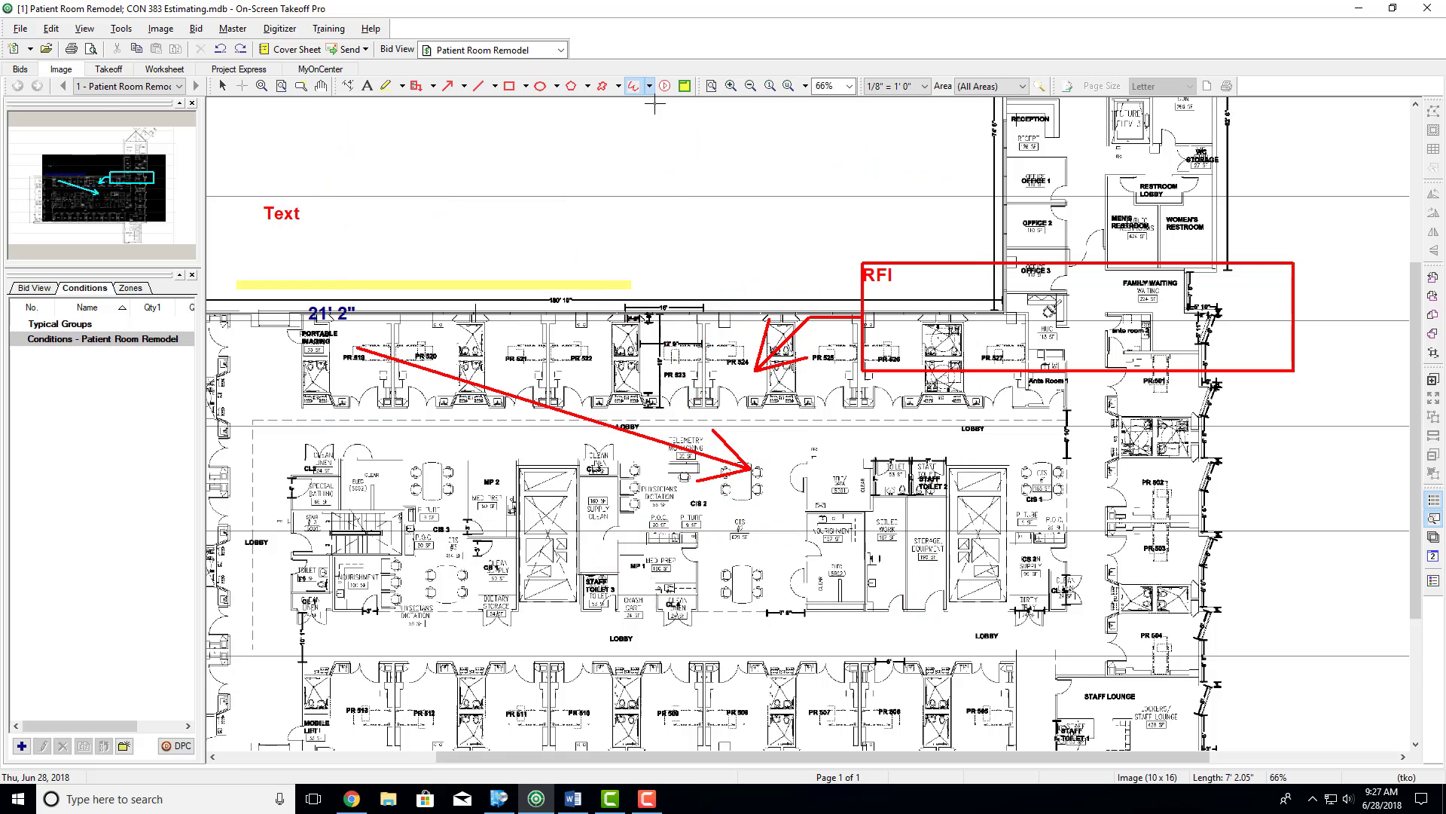
key("ctrl+z")
key("ctrl+z")
key("ctrl+z")
key("ctrl+z")
key("ctrl+z")
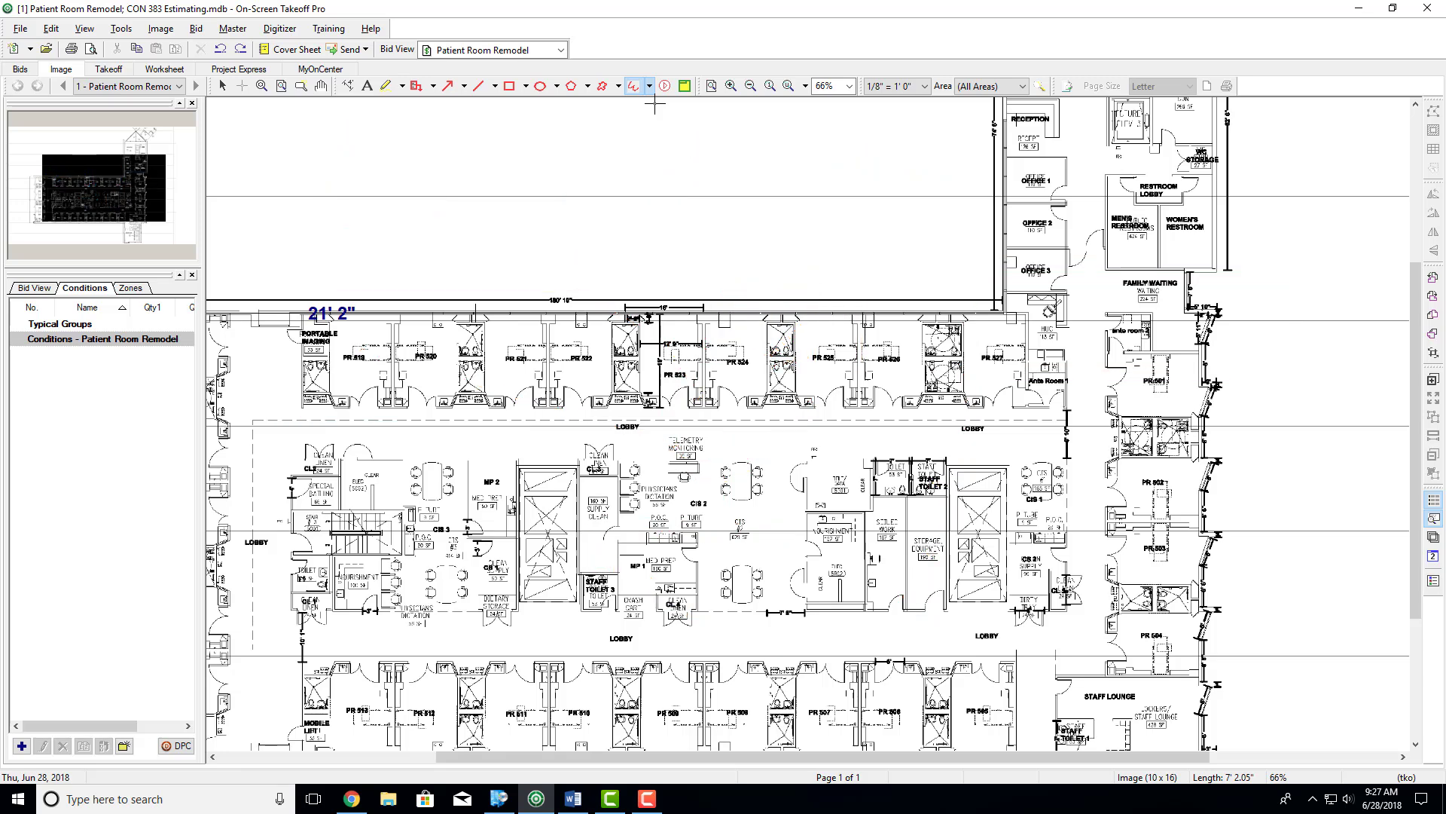
key("ctrl+z")
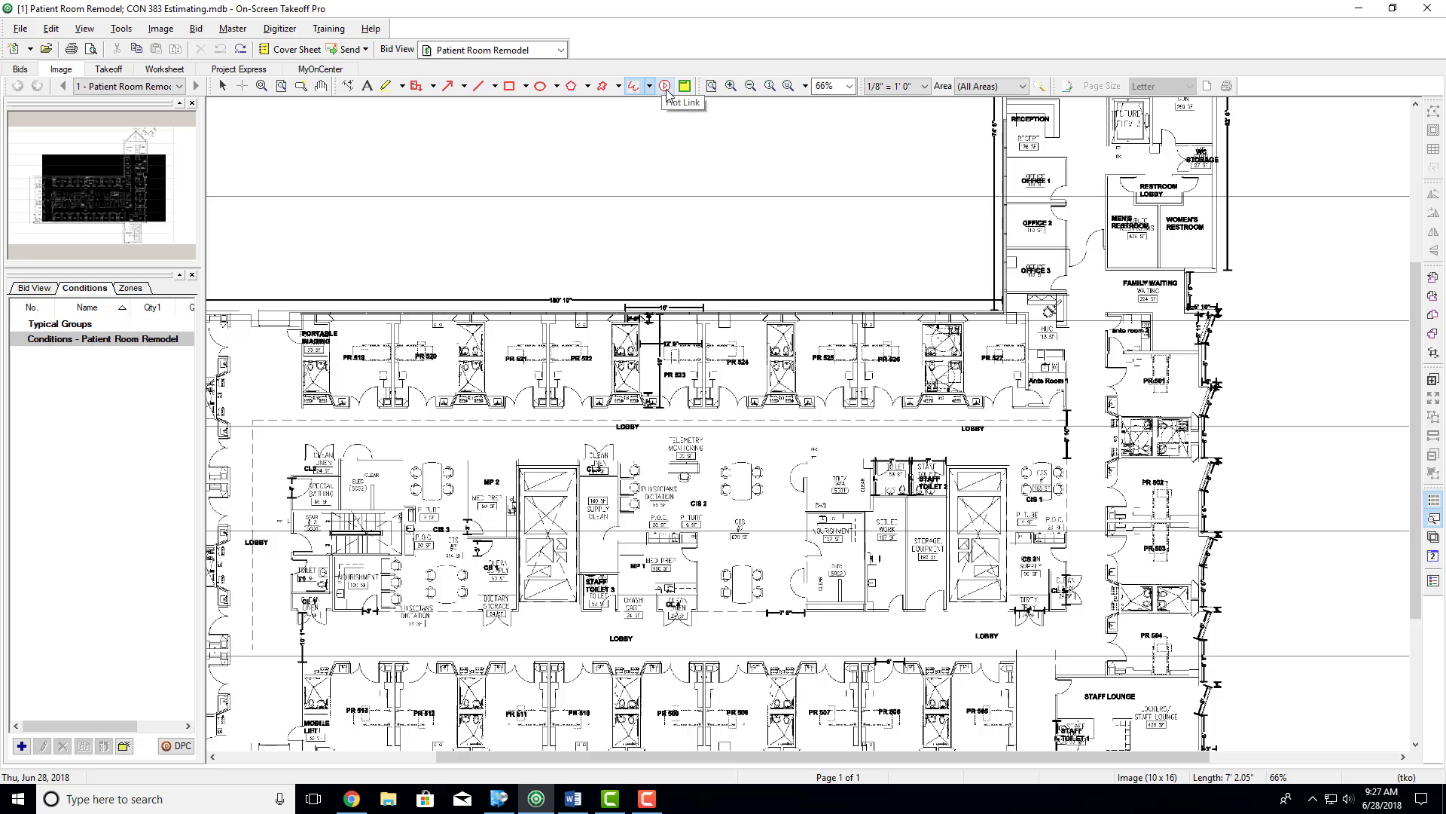
Step: Try to place a named view around rooms PR 523 to PR 525 and the telemetry monitoring area
left_click(666, 86)
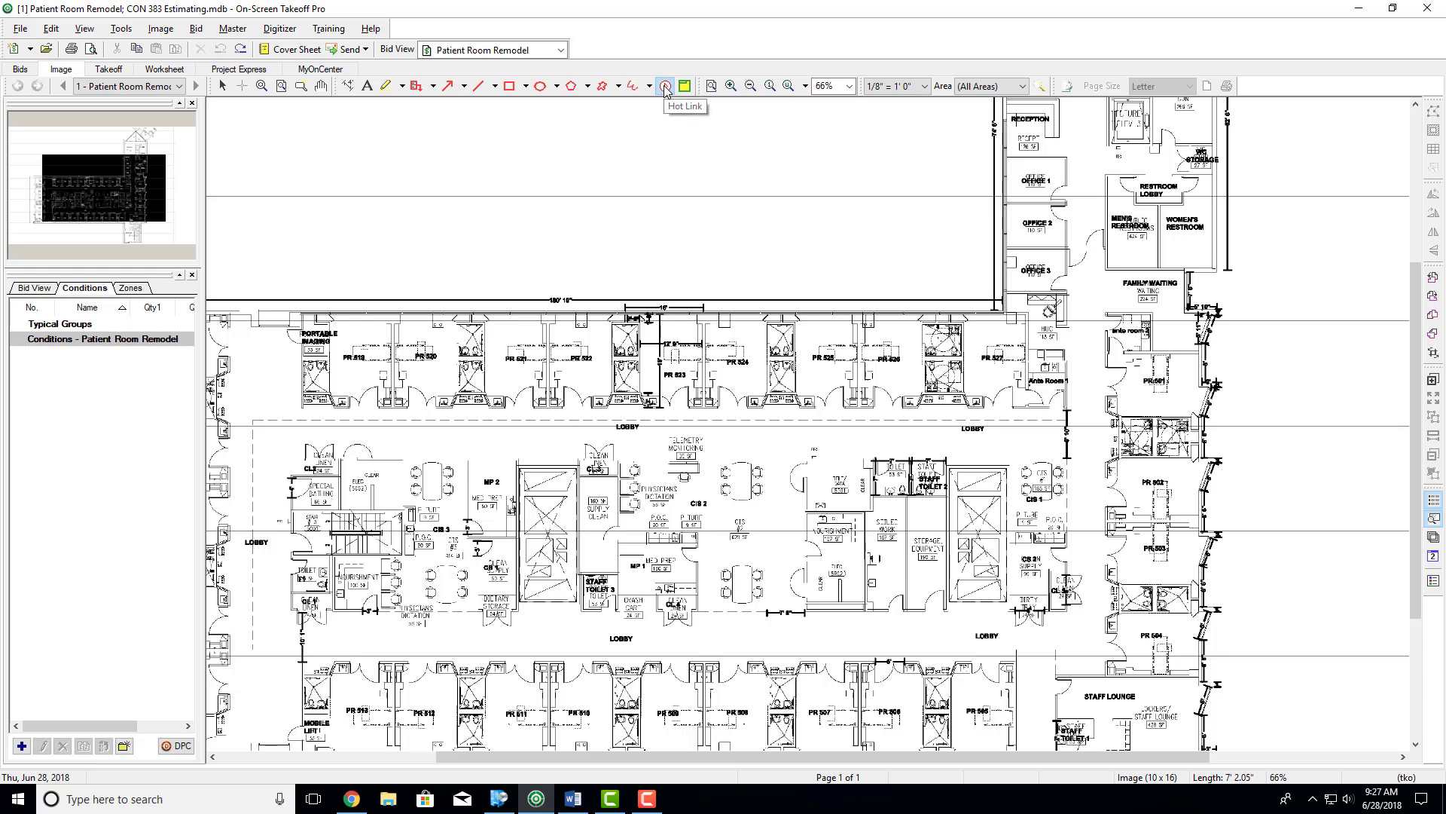
left_click_drag(662, 308, 859, 482)
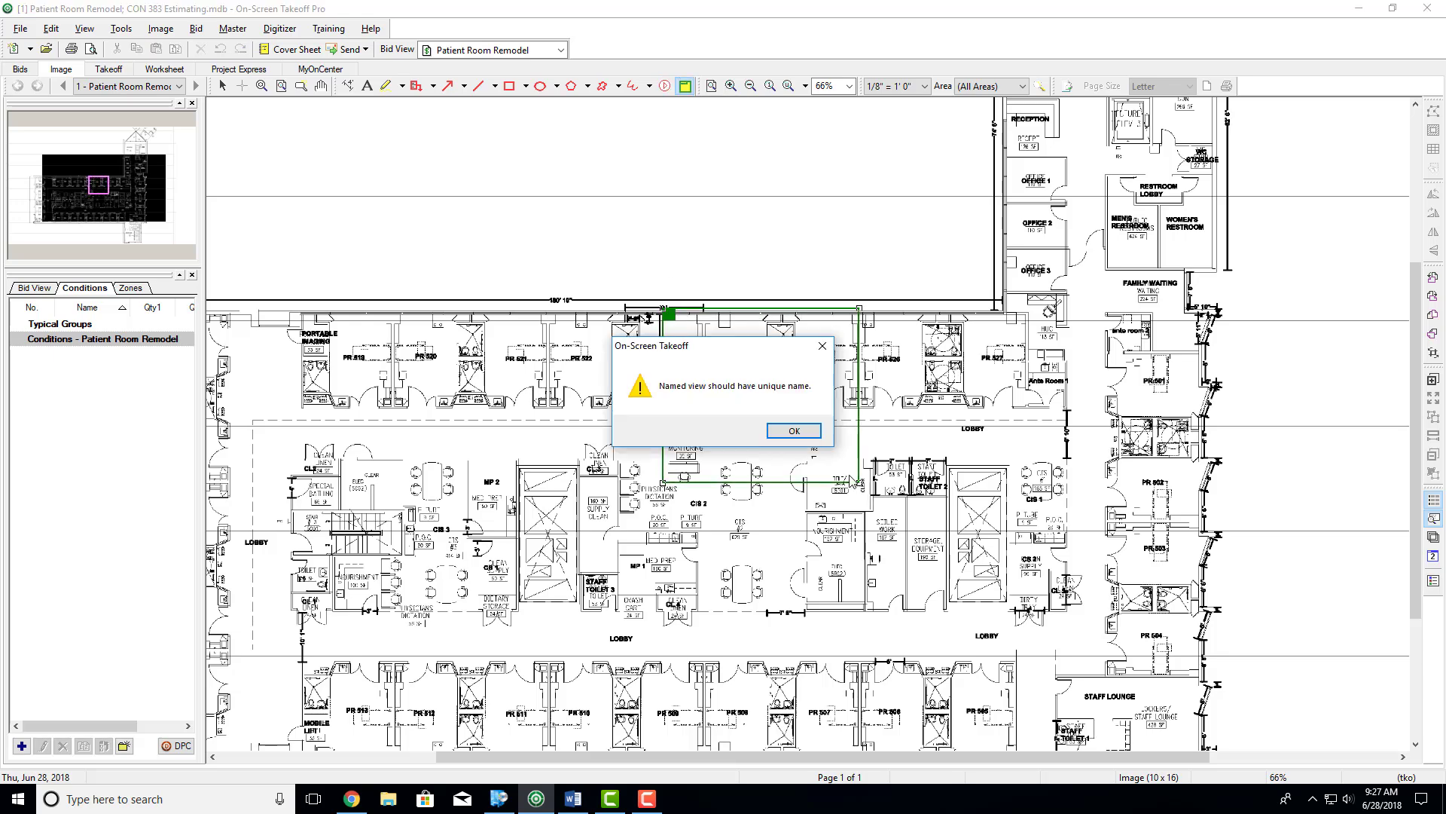
left_click(794, 431)
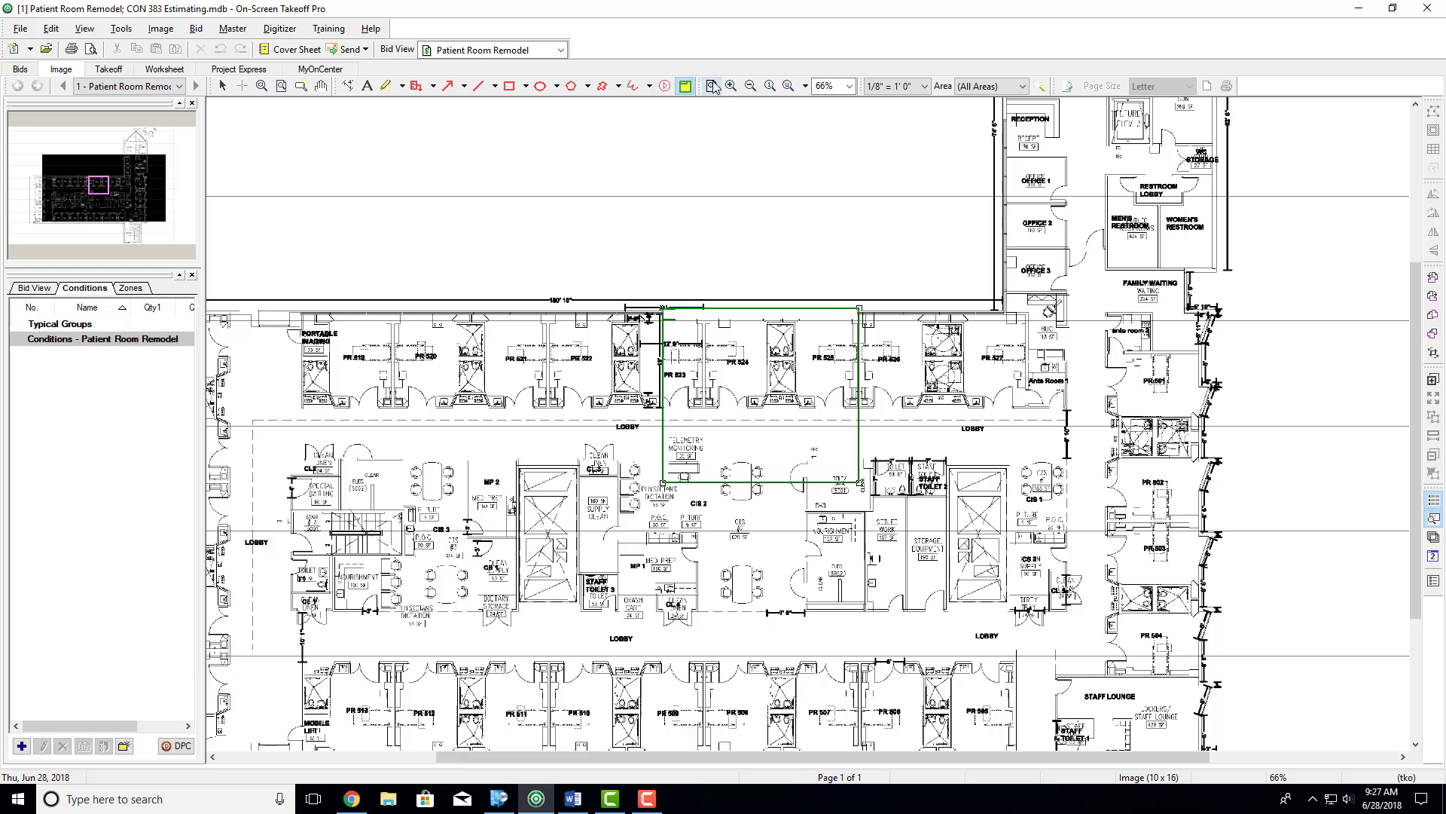
left_click(788, 86)
key("ctrl+z")
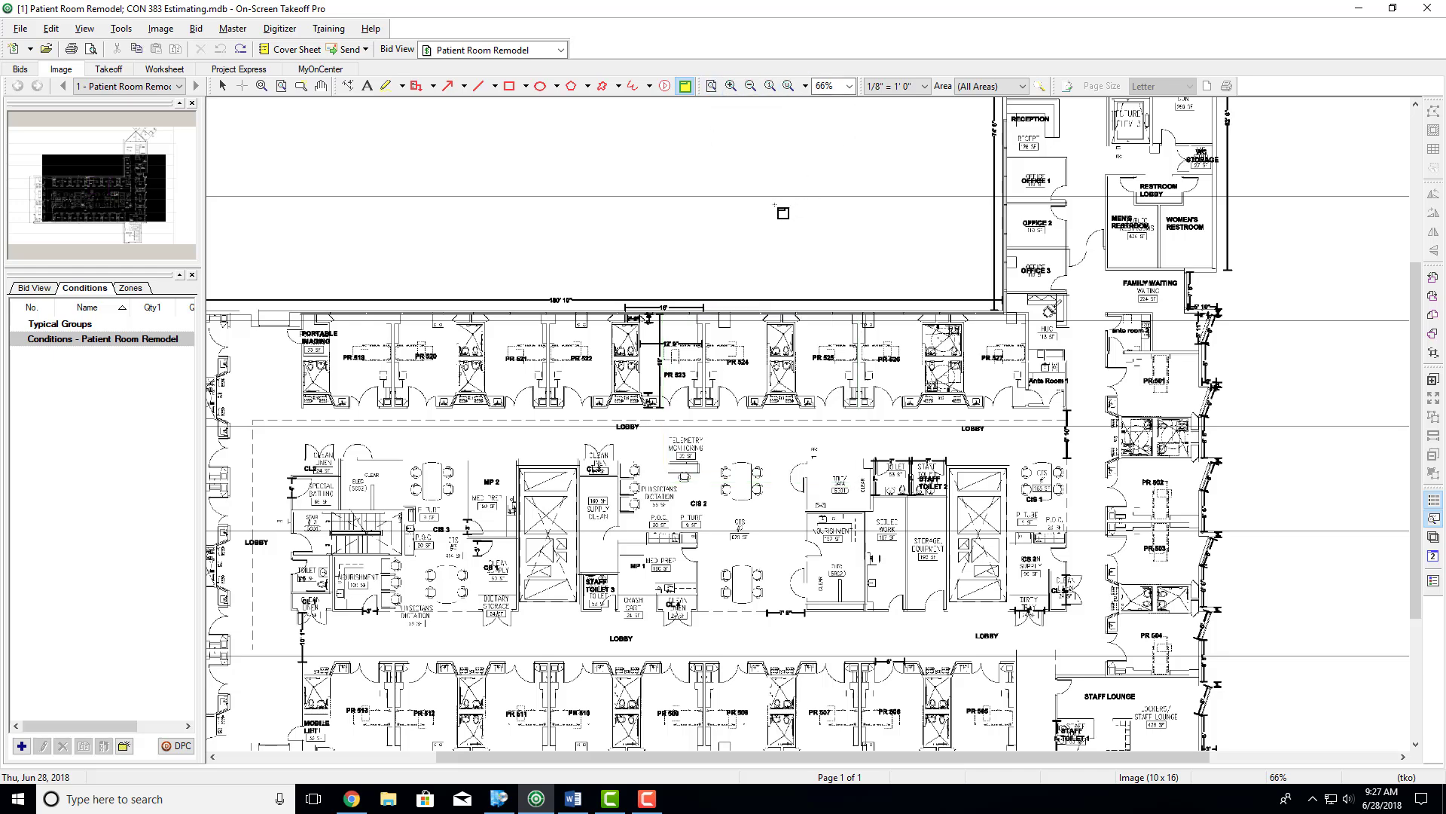
Step: Examine the plan at different magnifications, from an enlarged view to the whole sheet and 100%
left_click(711, 88)
left_click(731, 86)
left_click(731, 87)
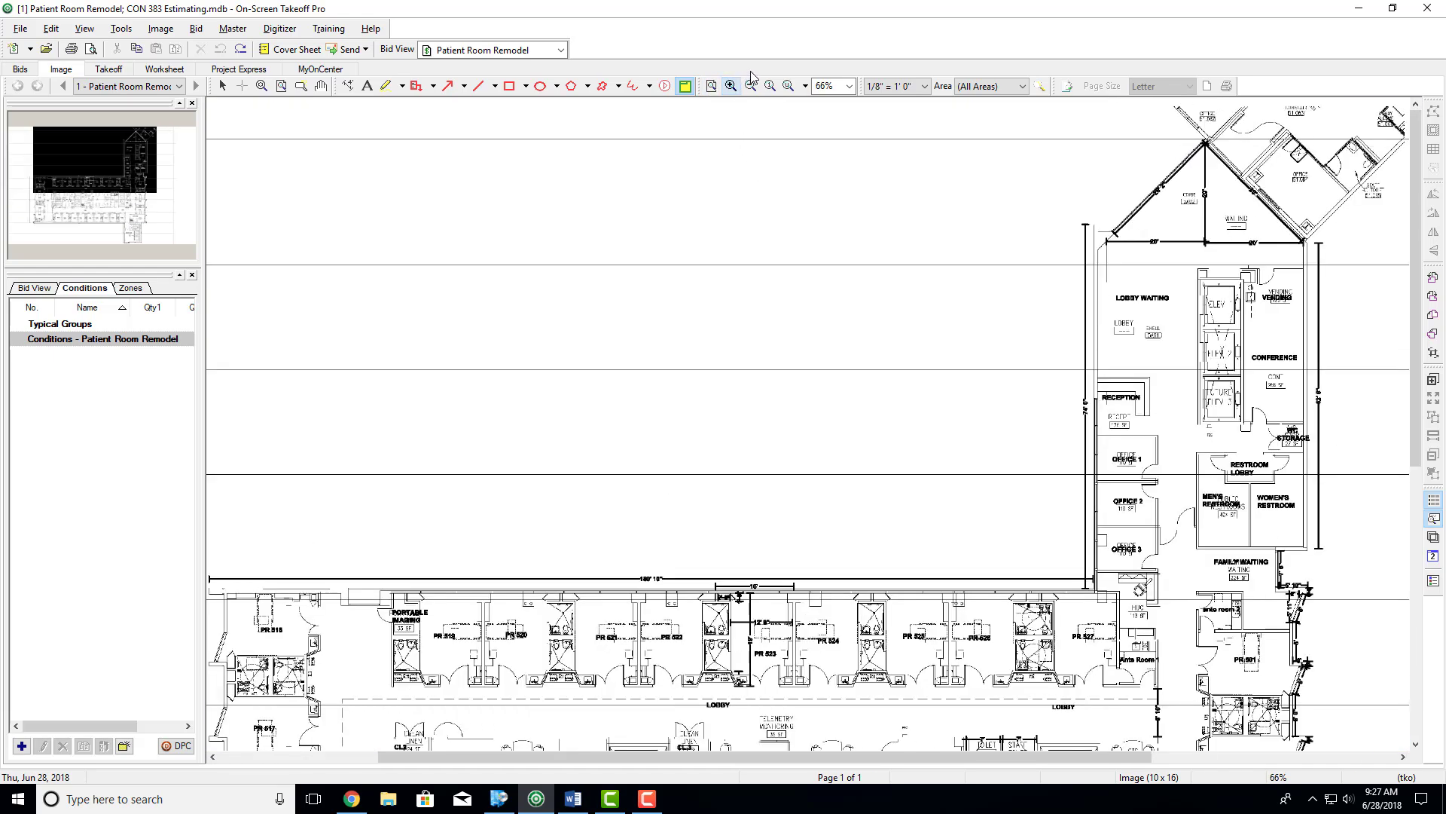
left_click(751, 87)
left_click(751, 87)
left_click(751, 87)
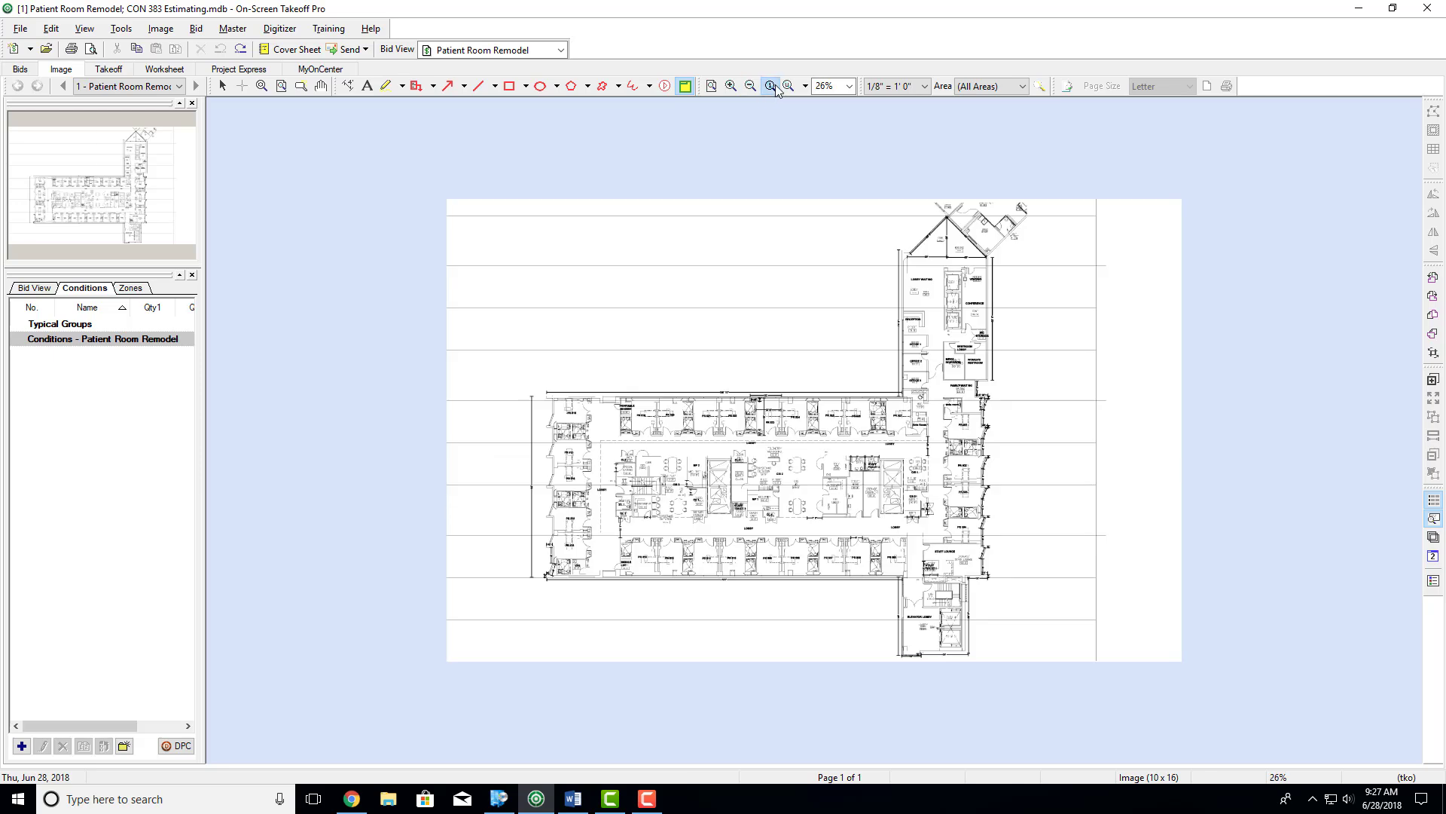
left_click(769, 87)
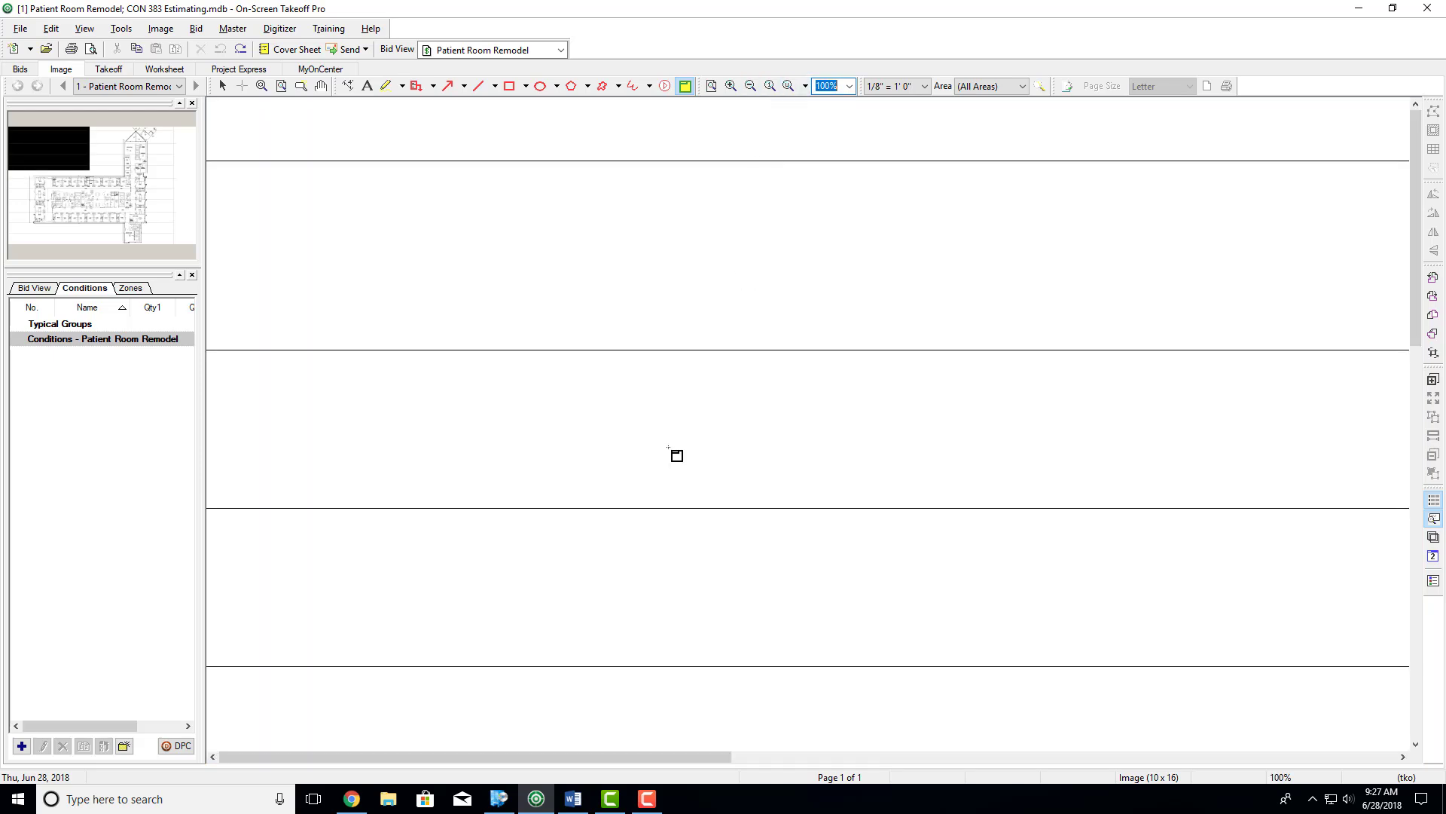
left_click(787, 86)
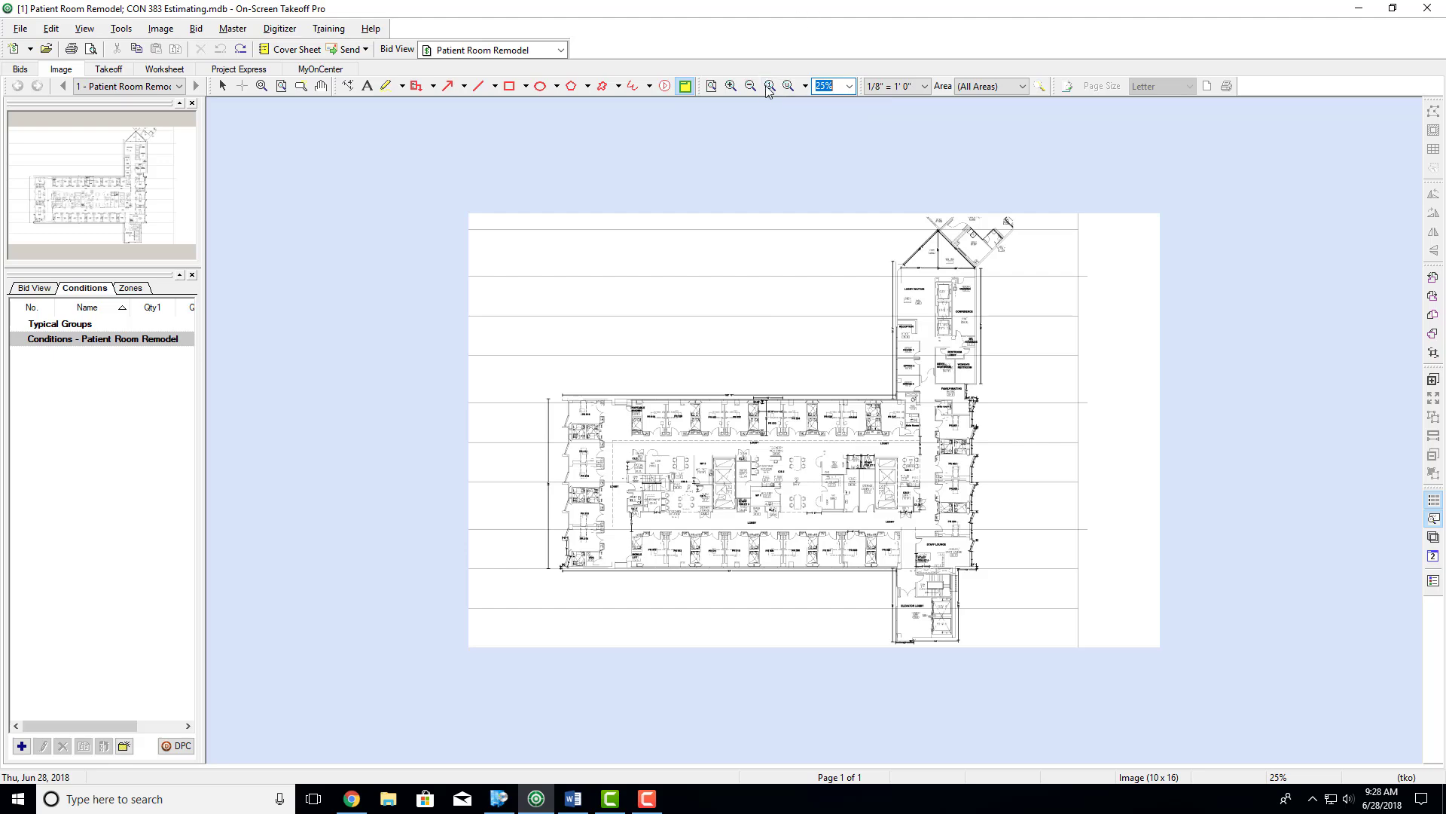
Step: Magnify the blank upper part of the sheet step by step to 1380%
left_click(730, 86)
scroll(727, 88, "up", 13)
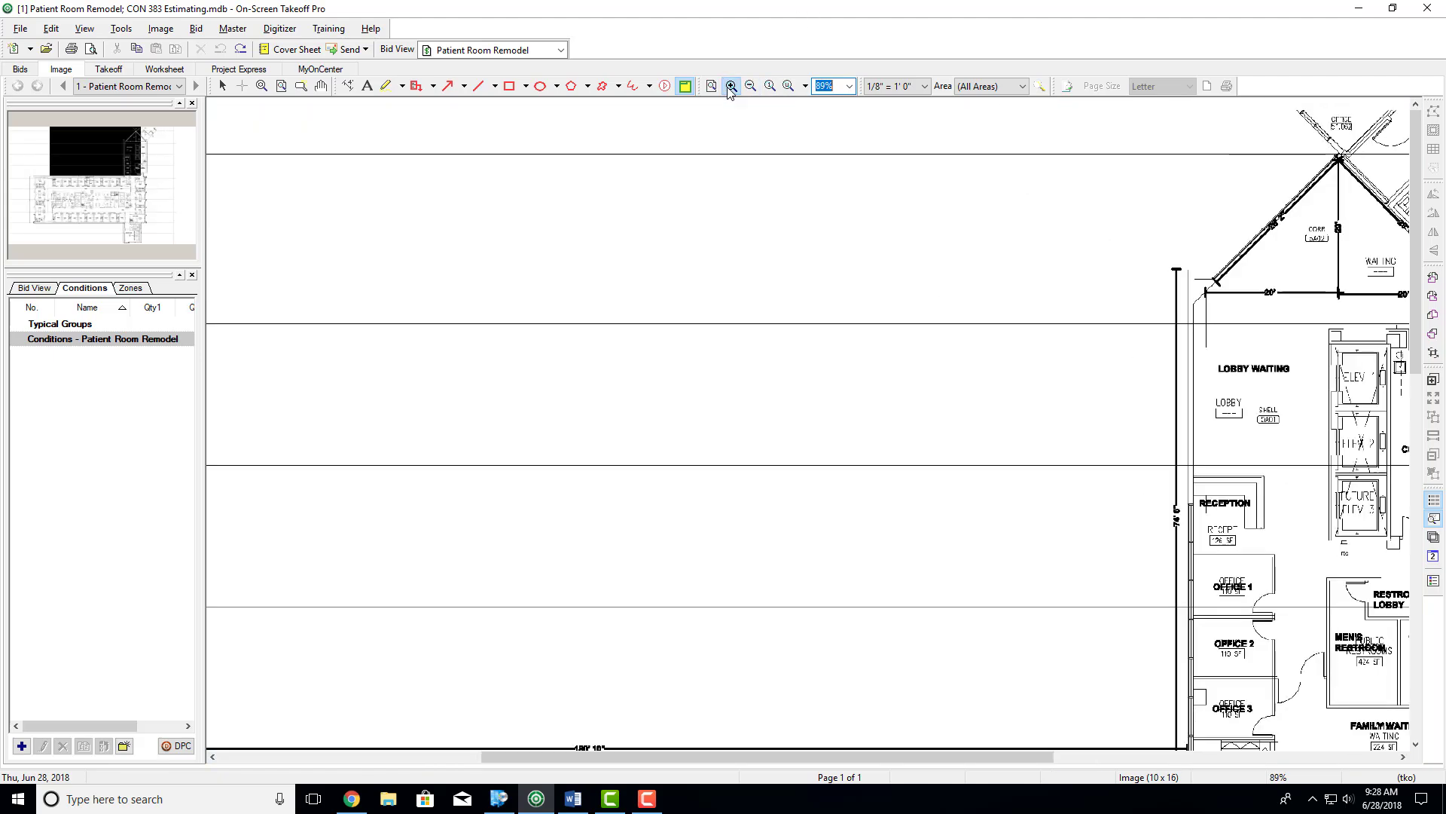
left_click(728, 89)
left_click(728, 89)
left_click(728, 89)
left_click(728, 89)
left_click(727, 89)
left_click(728, 89)
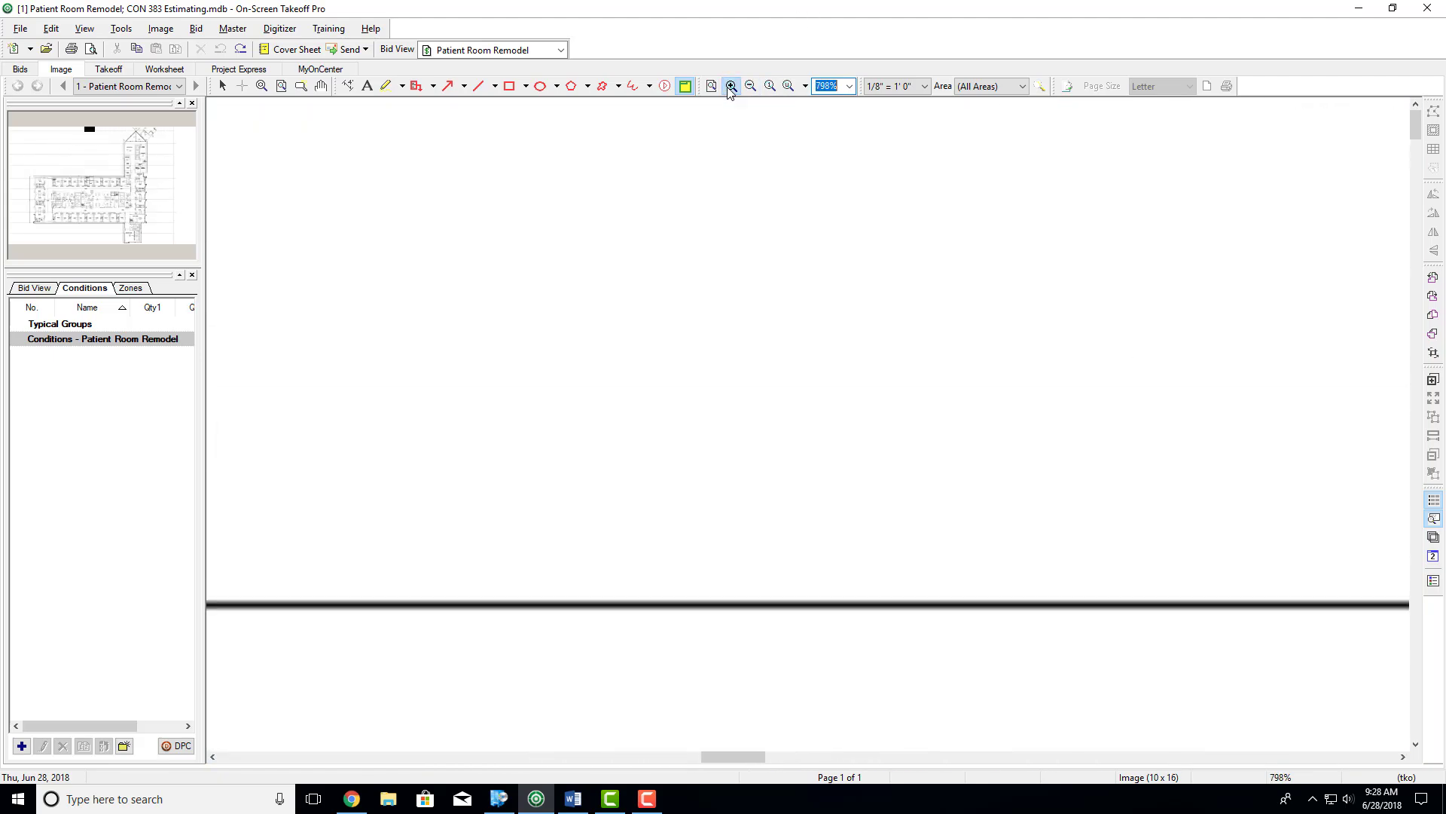
left_click(727, 89)
left_click(727, 89)
scroll(703, 386, "down", 5)
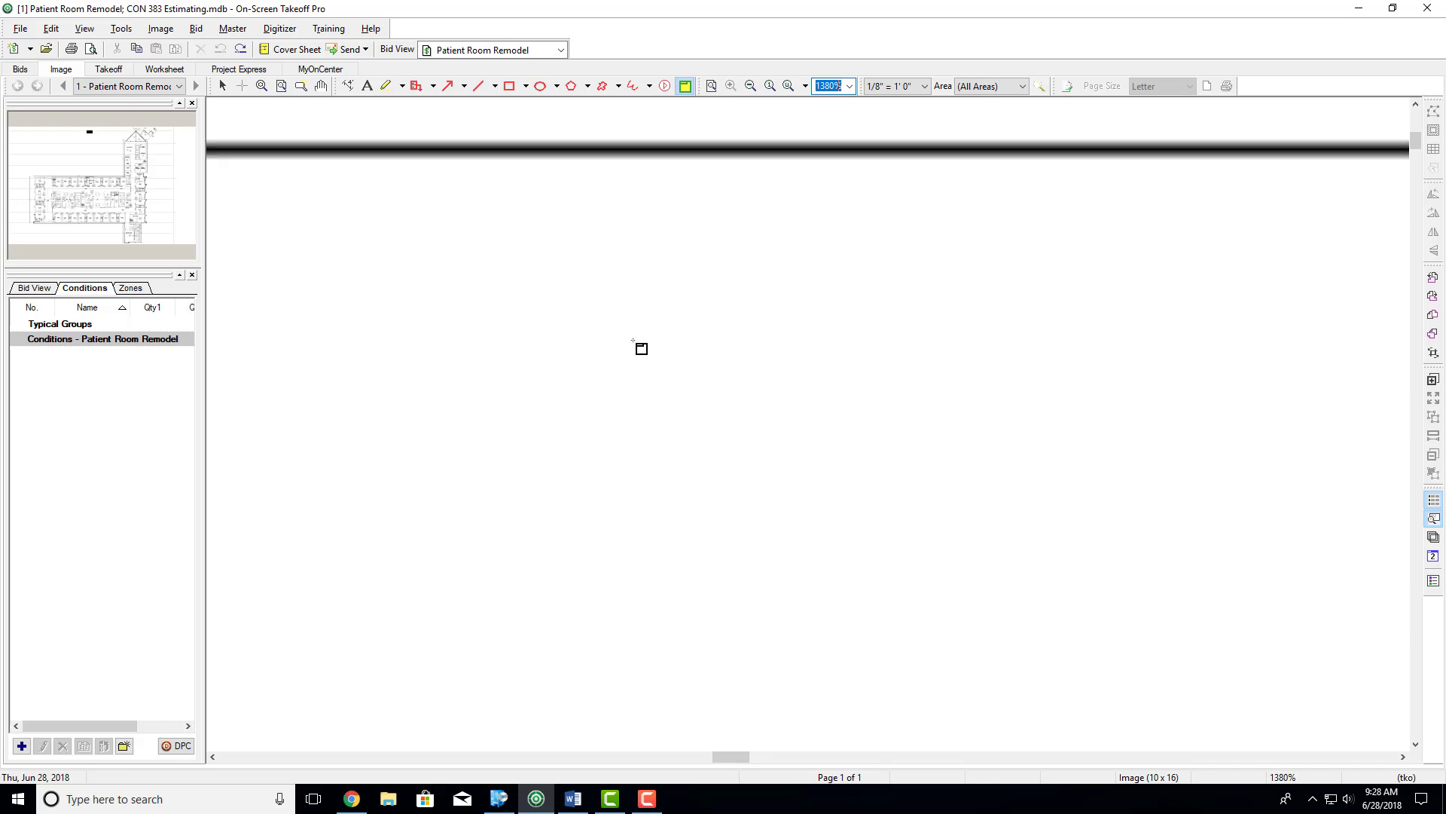
Step: Zoom out to the whole plan, examine rooms PR 519 to PR 522 closely, and return to the upper patient rooms at 107%
scroll(633, 339, "up", 5)
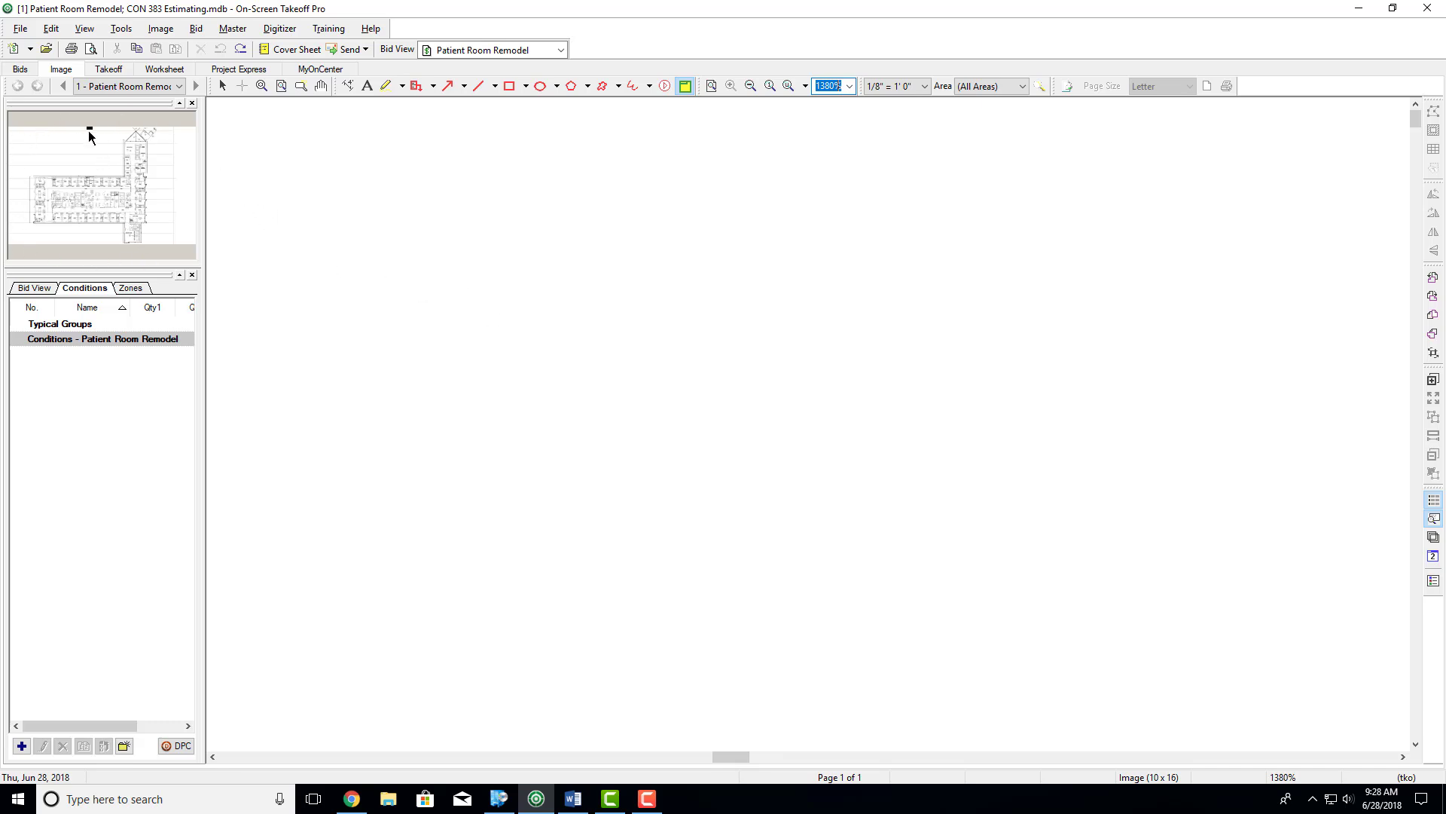
scroll(658, 432, "down", 5, "ctrl")
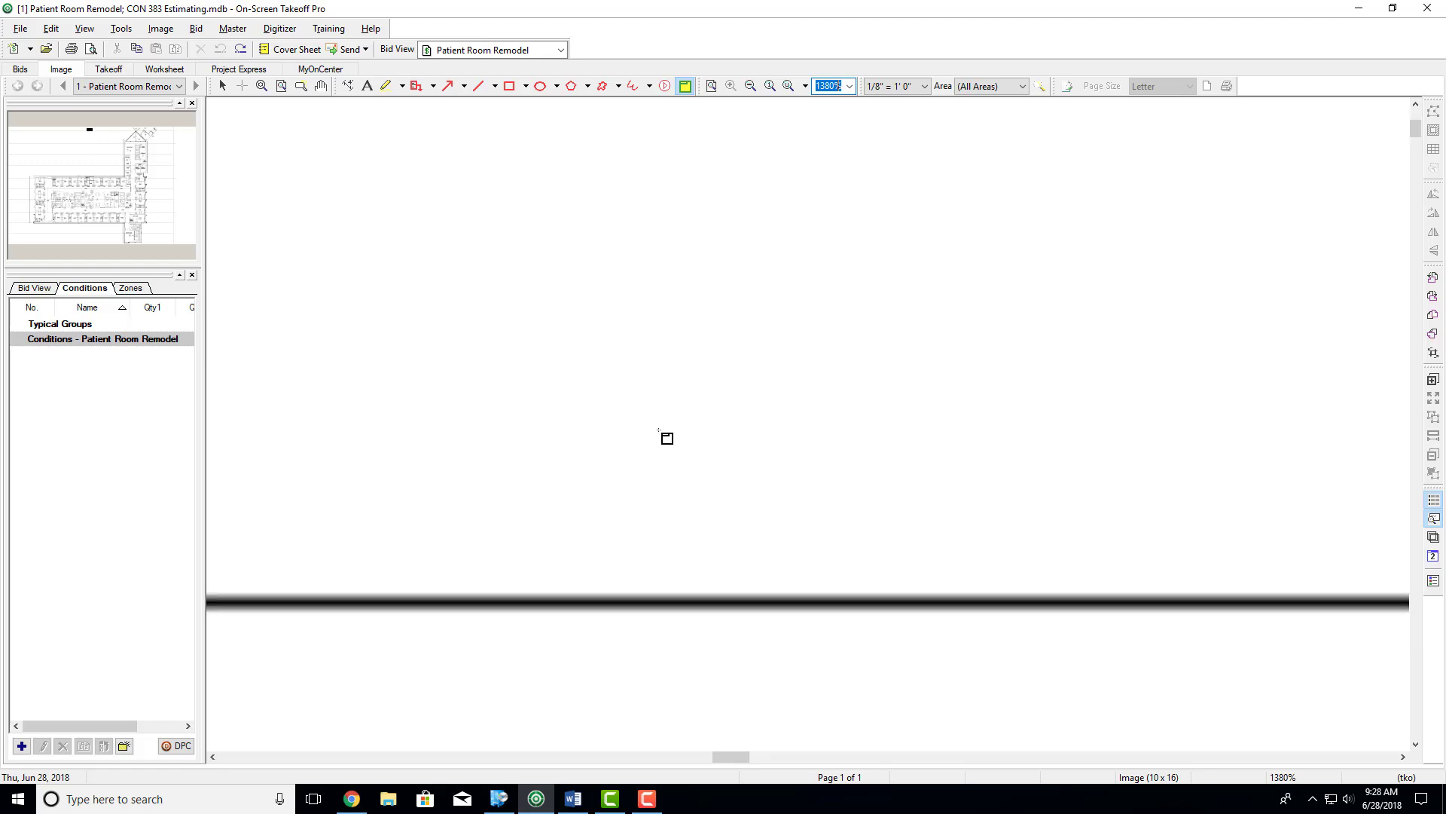
scroll(658, 431, "down", 4, "ctrl")
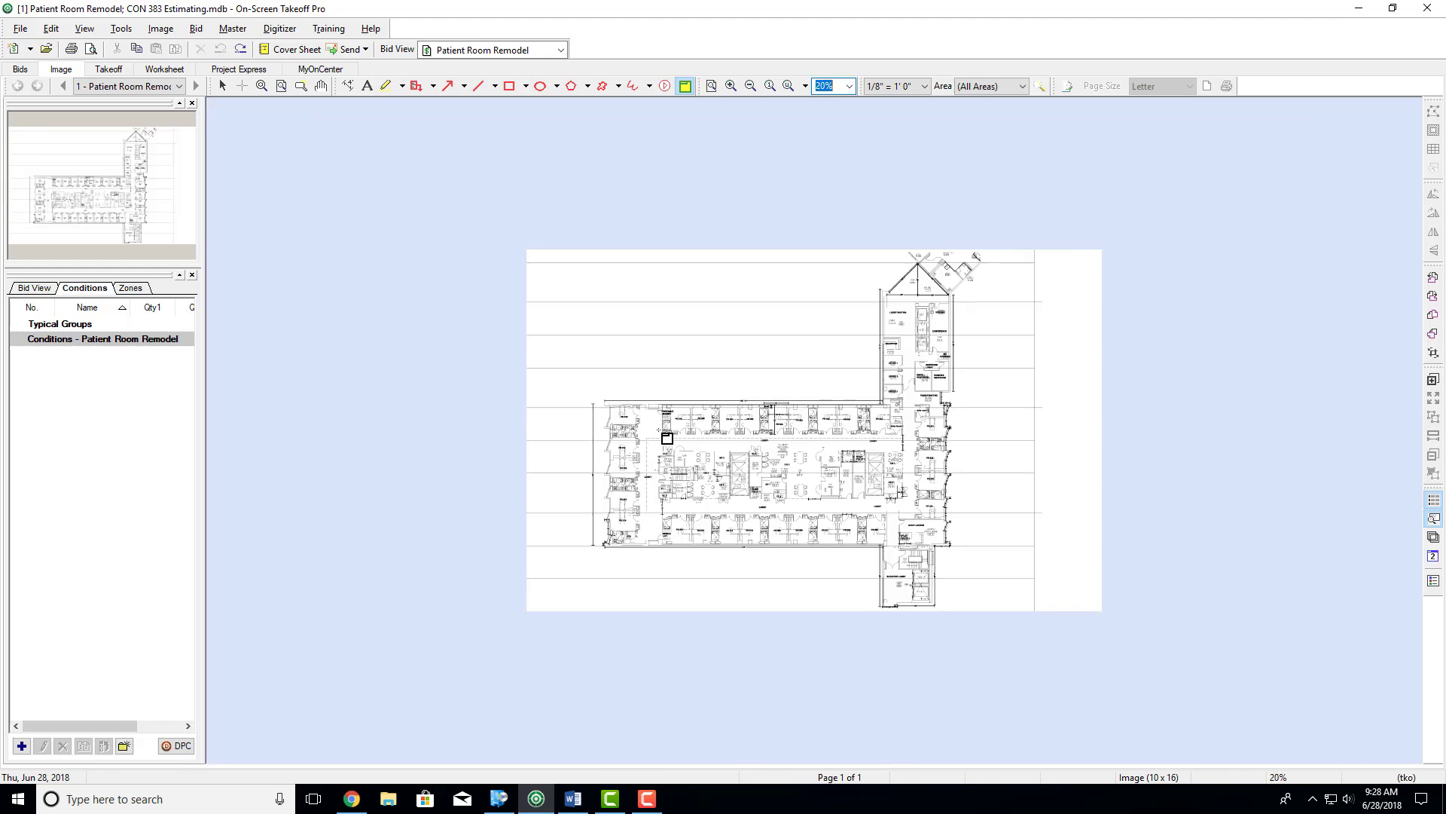
scroll(658, 431, "up", 2, "ctrl")
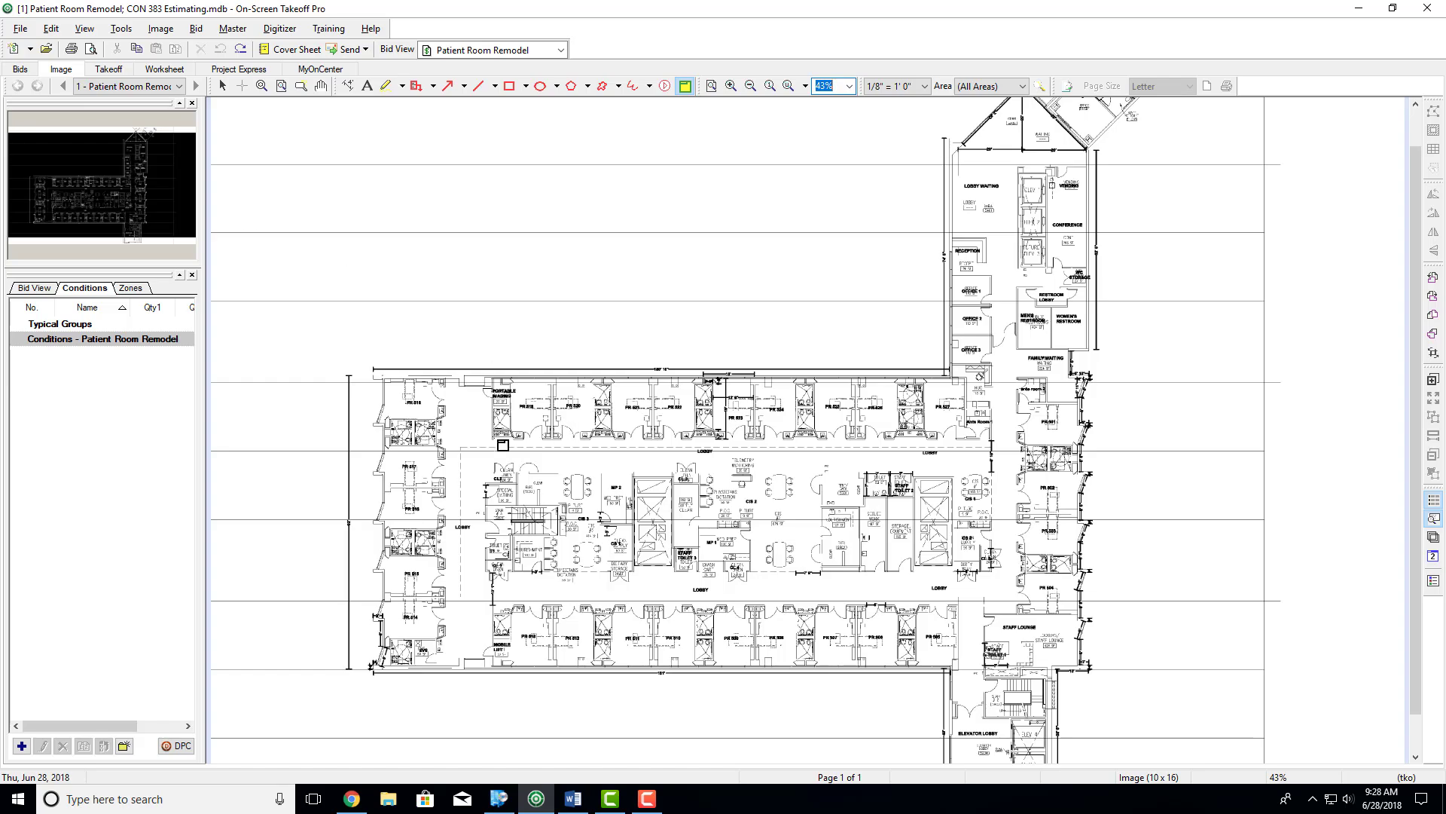
scroll(497, 411, "up", 2, "ctrl")
scroll(503, 422, "up", 4, "ctrl")
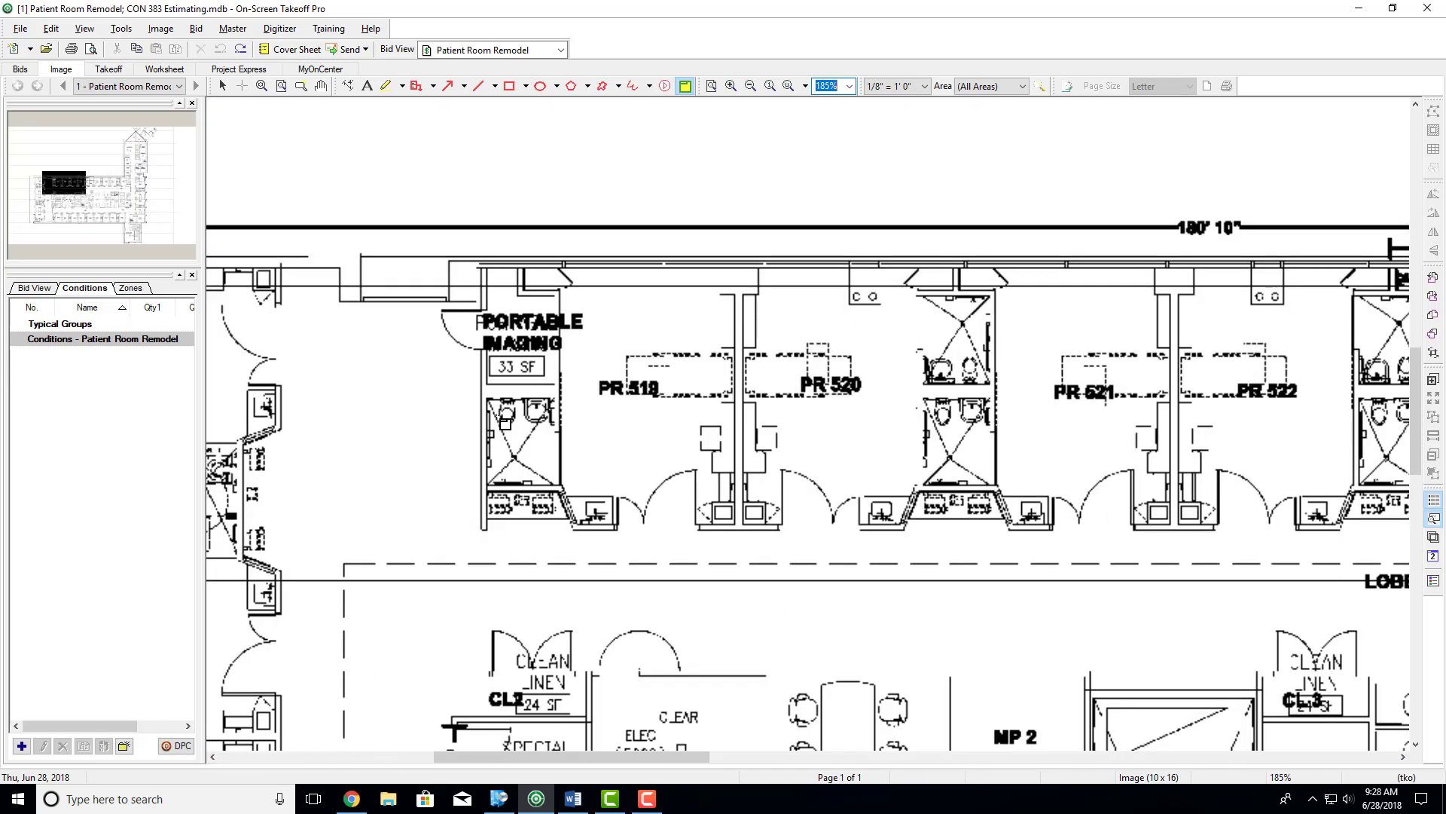
scroll(503, 423, "down", 6, "ctrl")
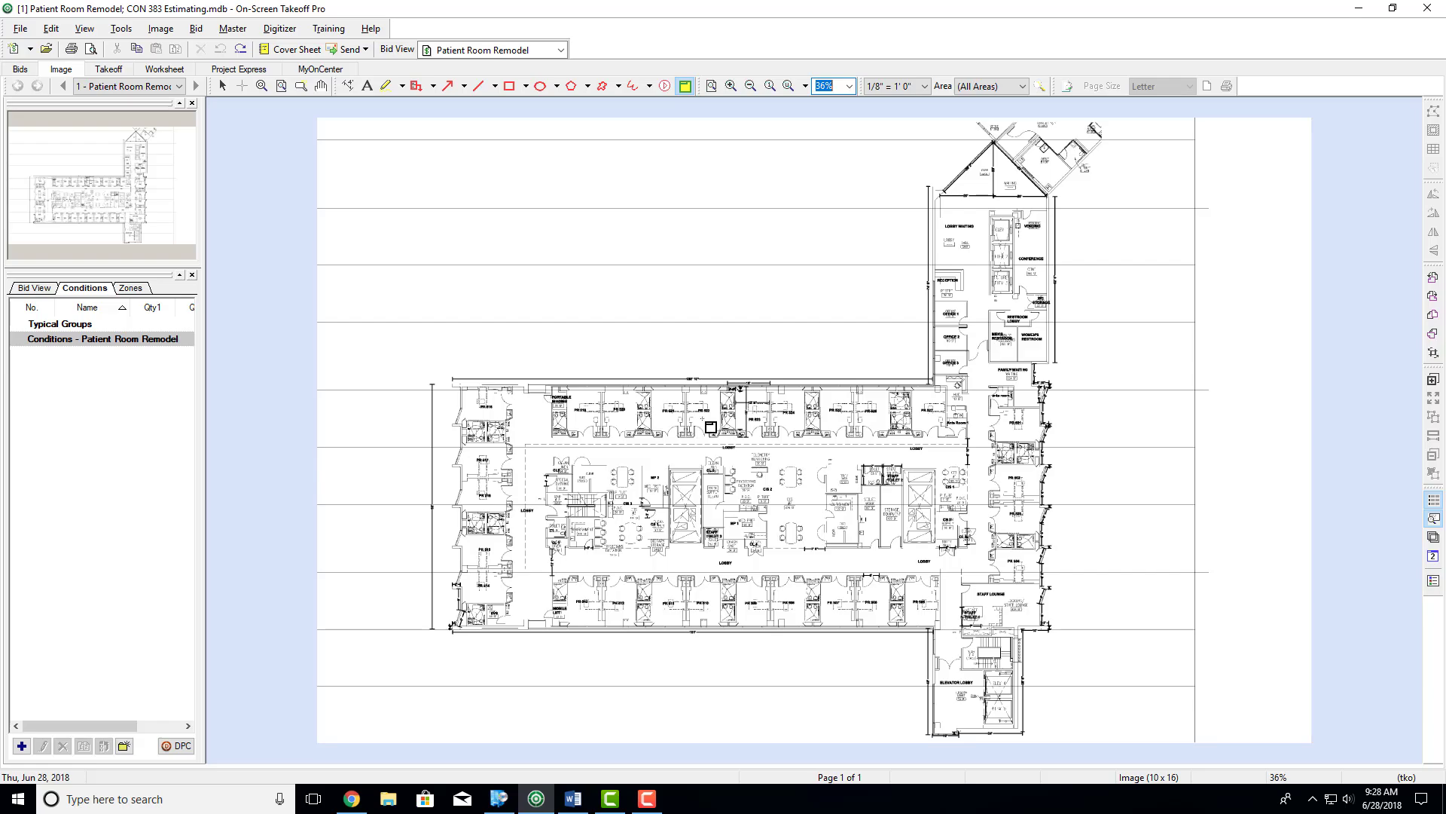
scroll(710, 427, "up", 3, "ctrl")
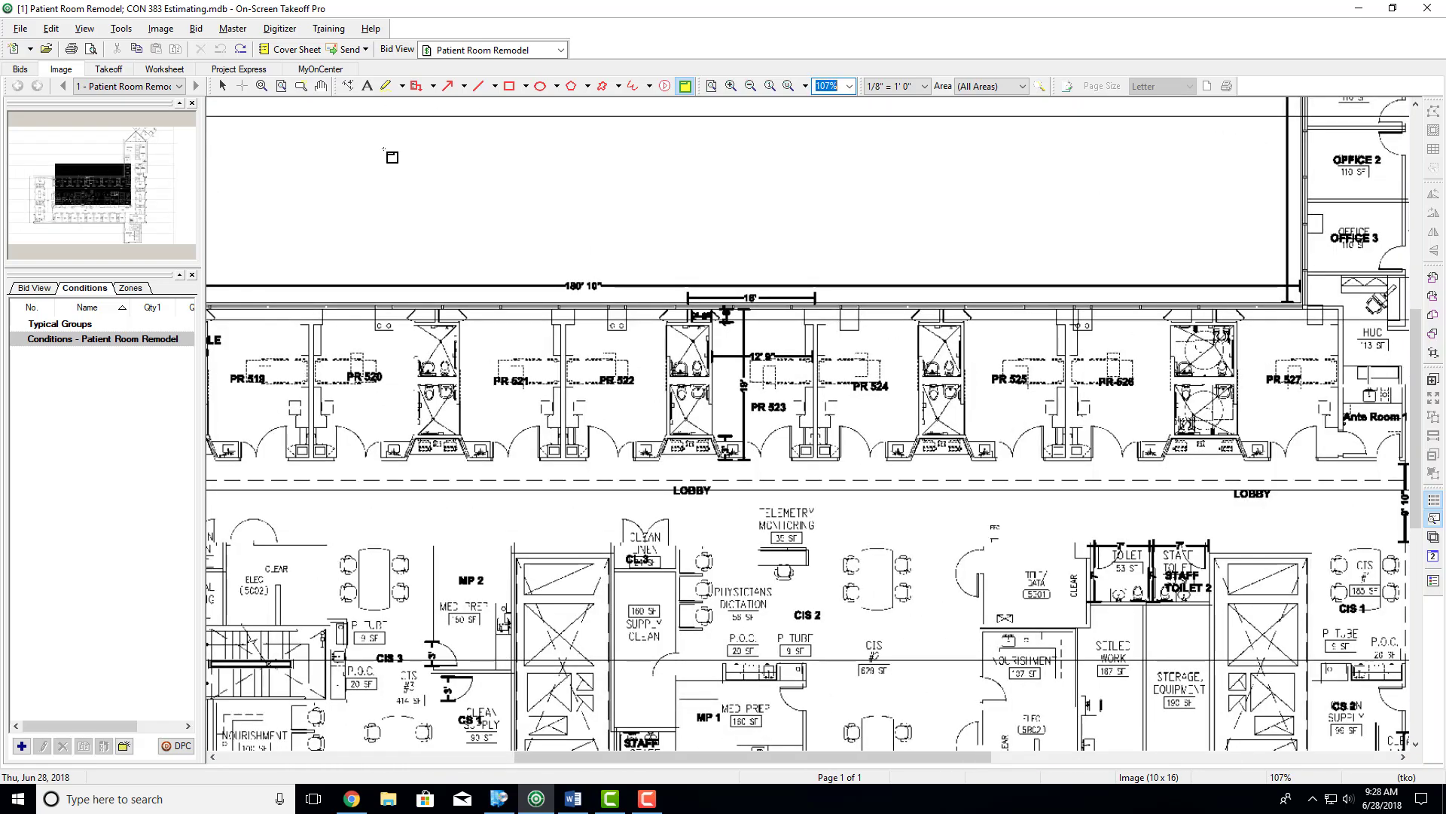
Step: Try to place a small named view in the blank area above room PR 523
left_click(686, 87)
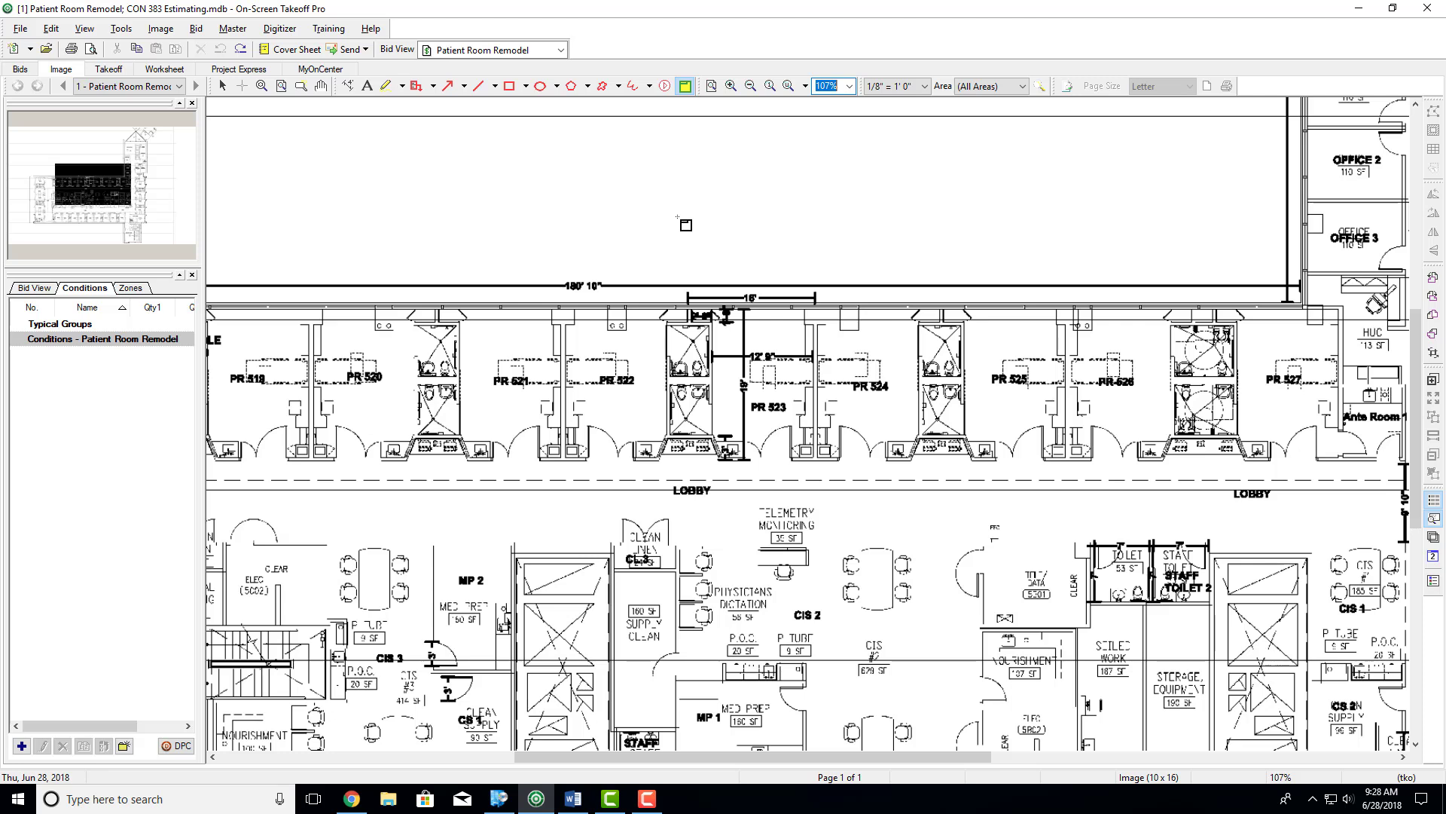
left_click_drag(677, 217, 738, 263)
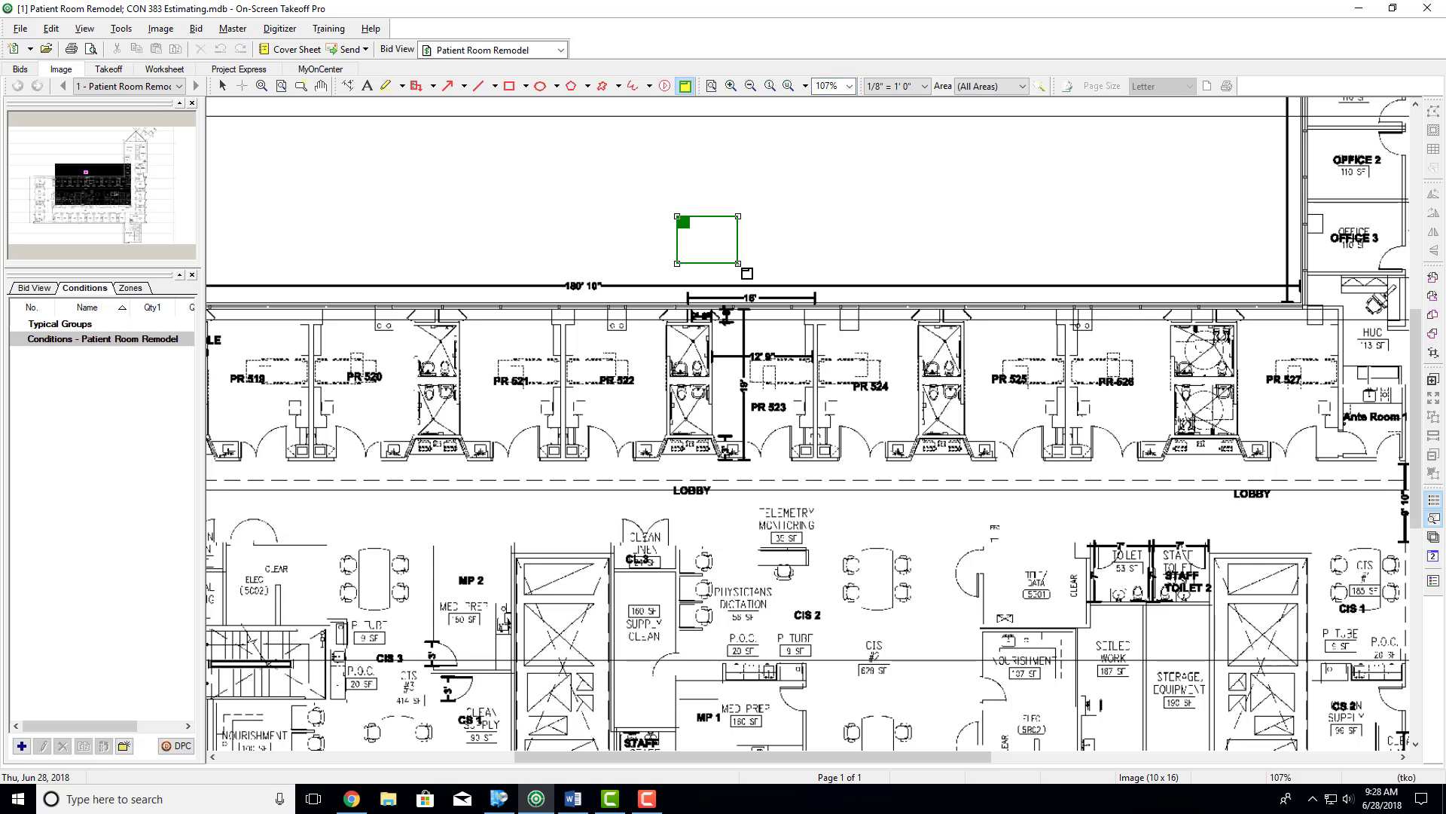
key("Escape")
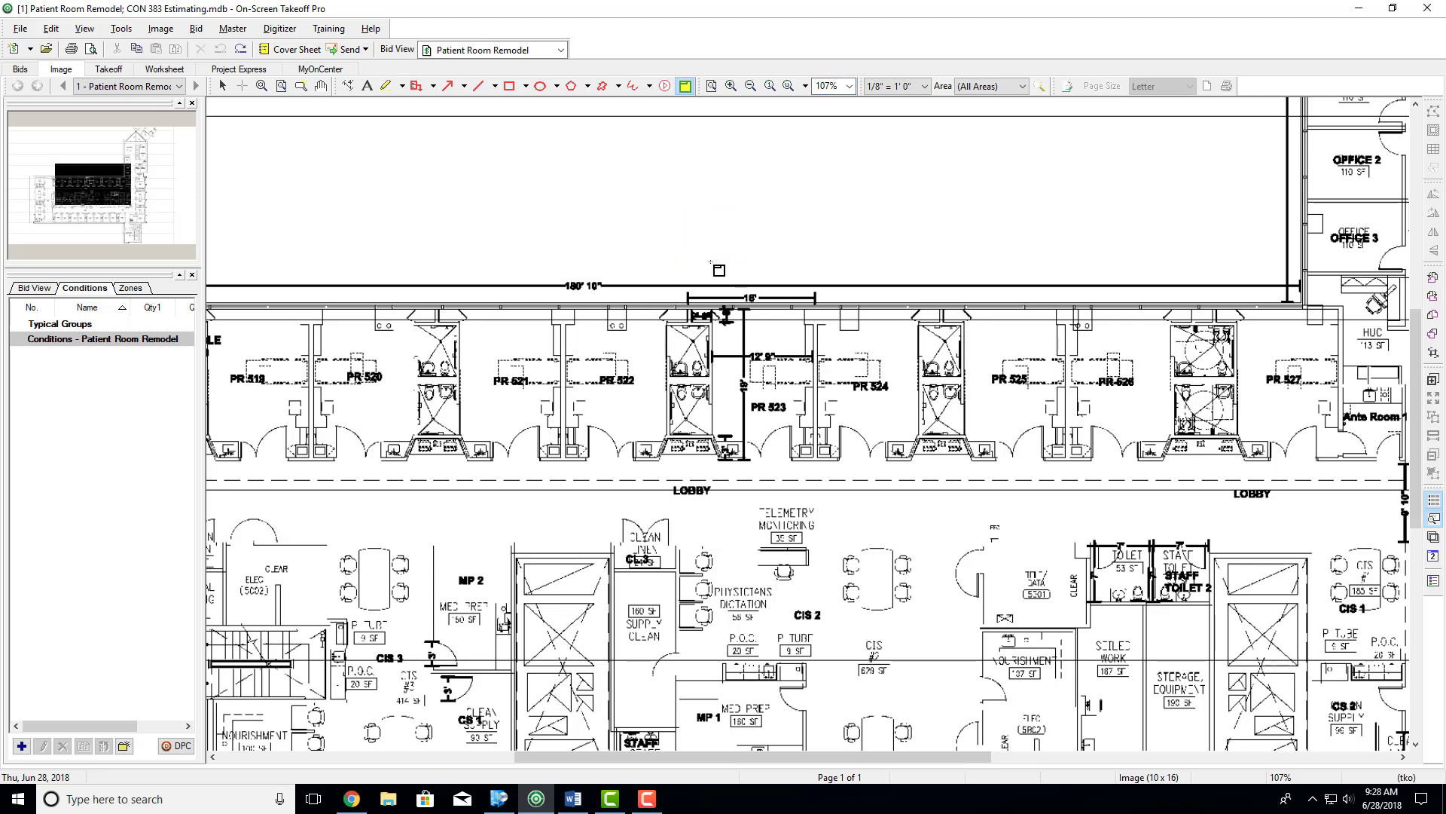
Step: View the floor's central part at 85%, including both rows of patient rooms and the lobby between them
left_click(321, 86)
mouse_move(393, 193)
left_mouse_down()
mouse_move(372, 328)
mouse_move(578, 173)
left_mouse_up()
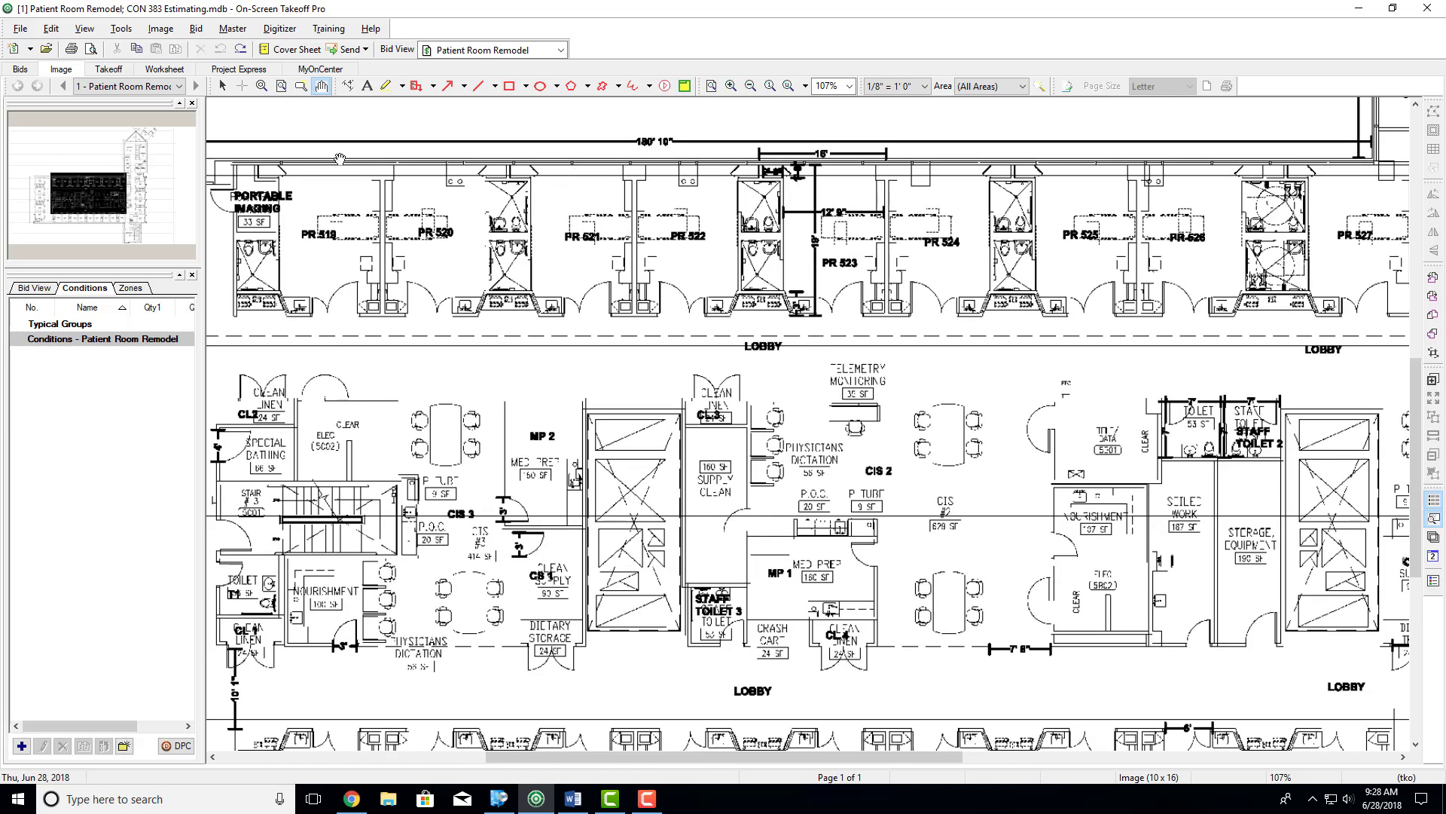
left_click(223, 86)
scroll(704, 255, "down", 1)
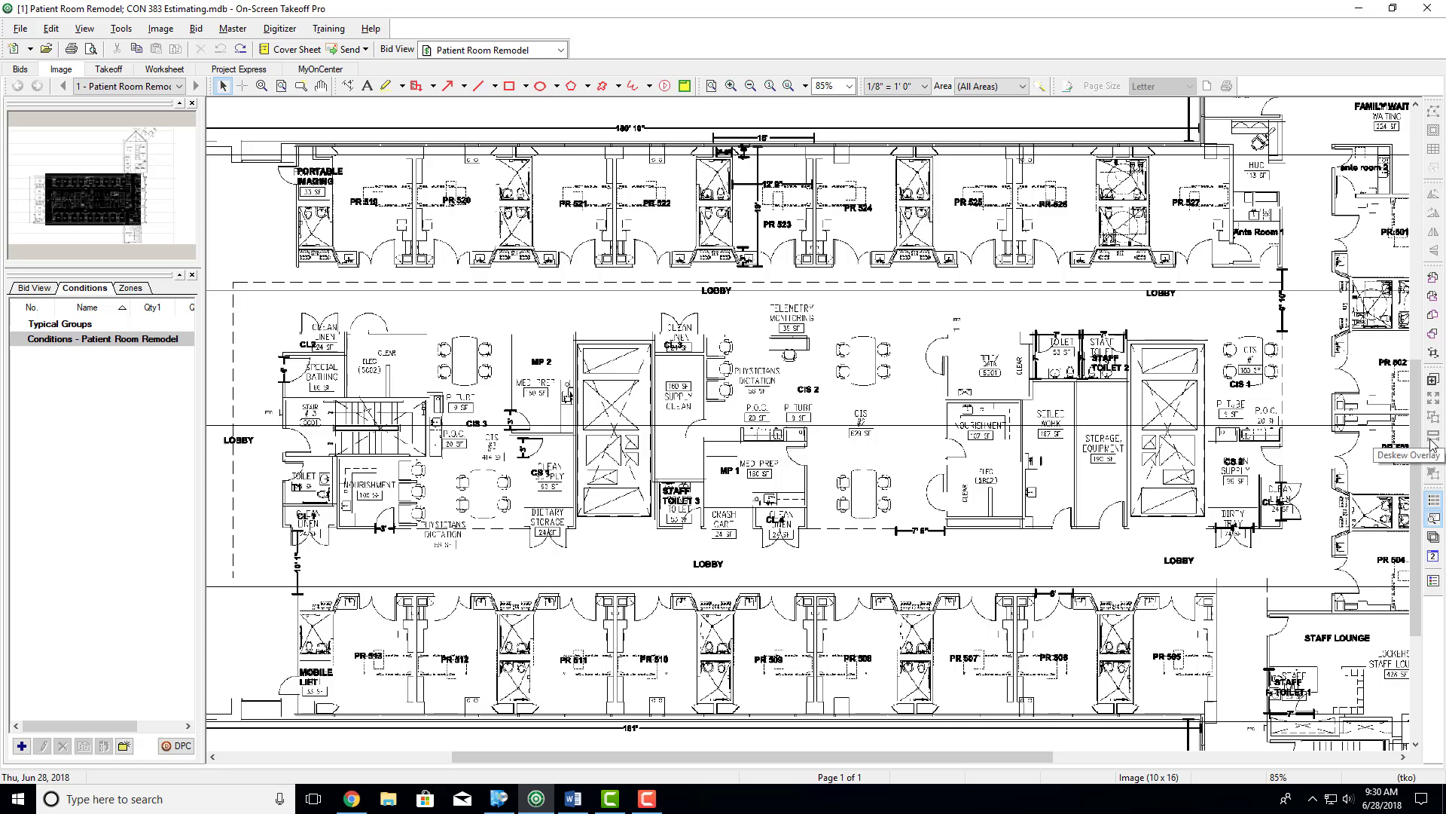
Step: Hide the conditions window and show it again
left_click(1434, 500)
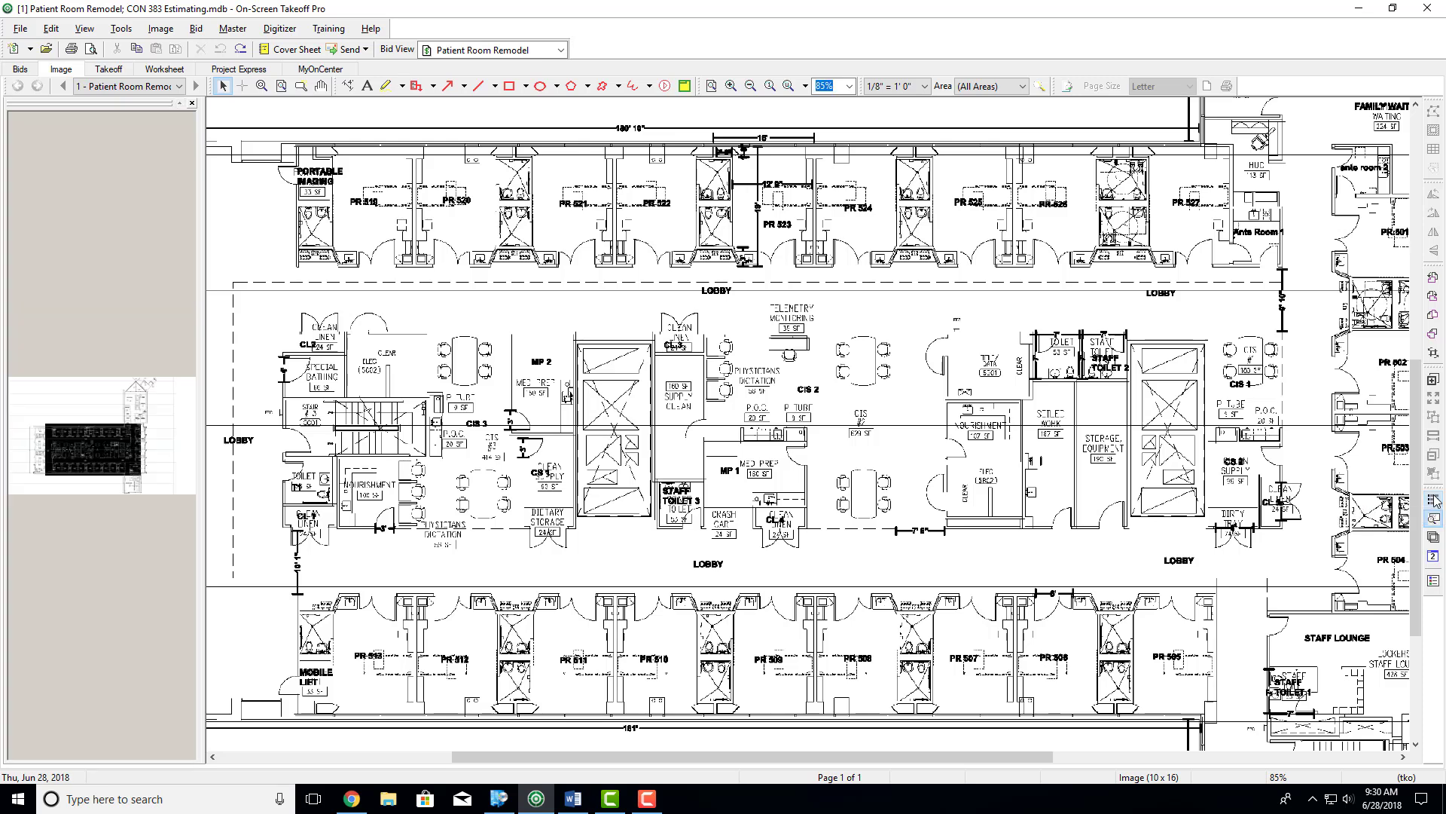
left_click(1434, 500)
left_click(1434, 500)
left_click(1434, 500)
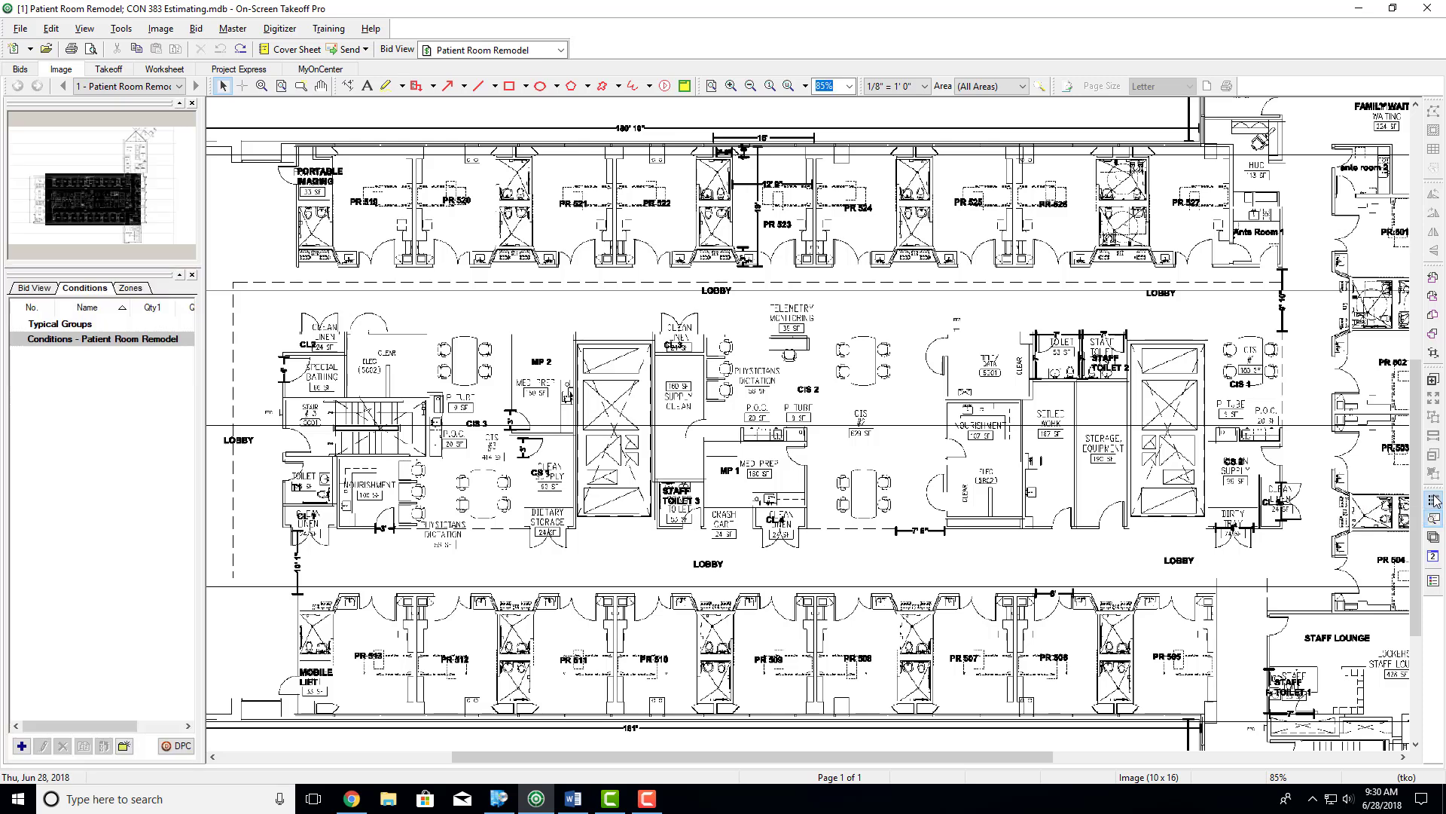
Step: Hide the image navigation thumbnail window and show it again
left_click(1435, 520)
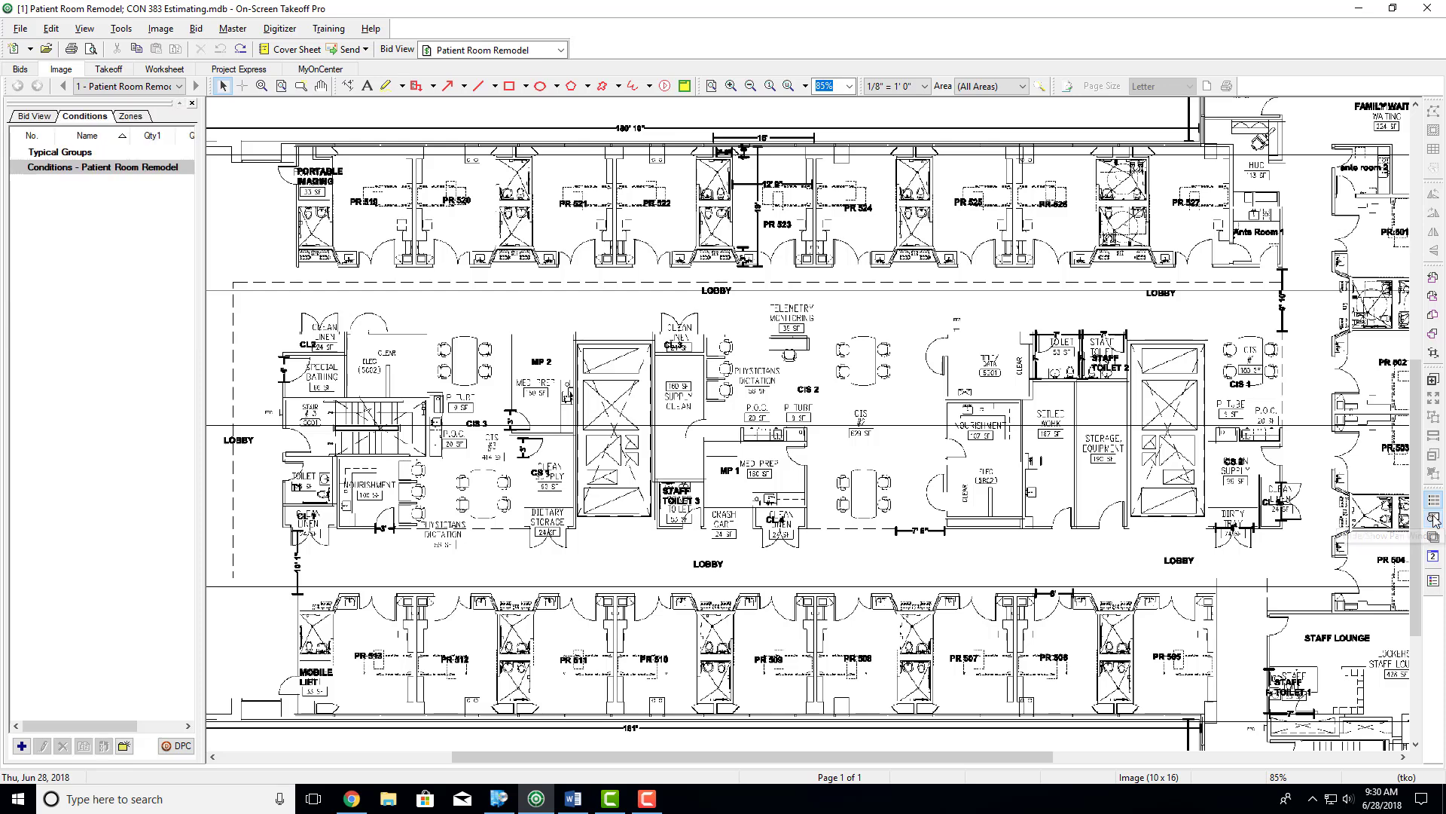
left_click(1435, 519)
left_click(1434, 520)
left_click(1434, 520)
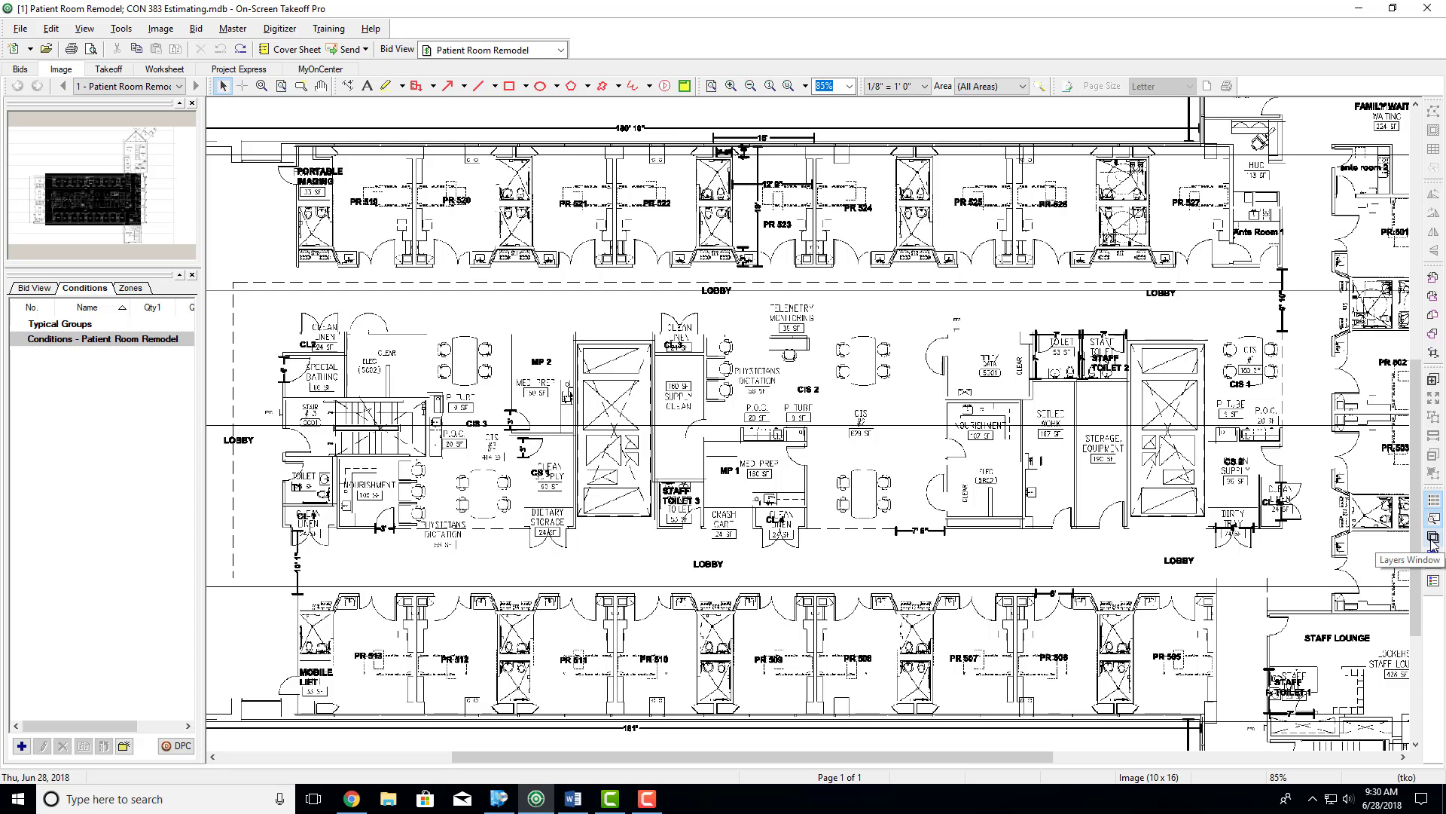
Step: Show the layers window, then open a separate View Window of the plan, enlarge and move it, and close it
left_click(1433, 537)
left_click(1434, 557)
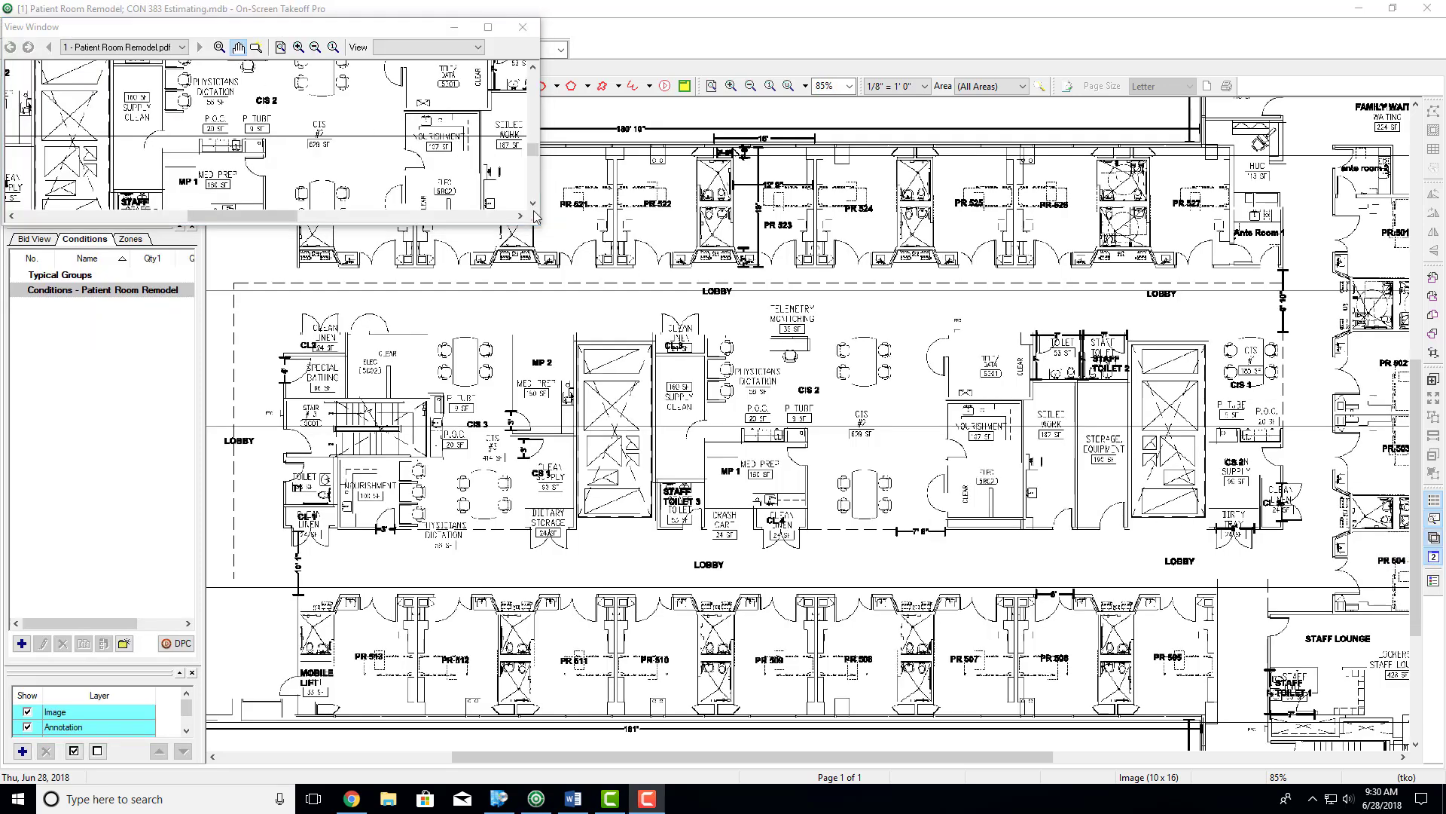
left_click_drag(538, 220, 569, 462)
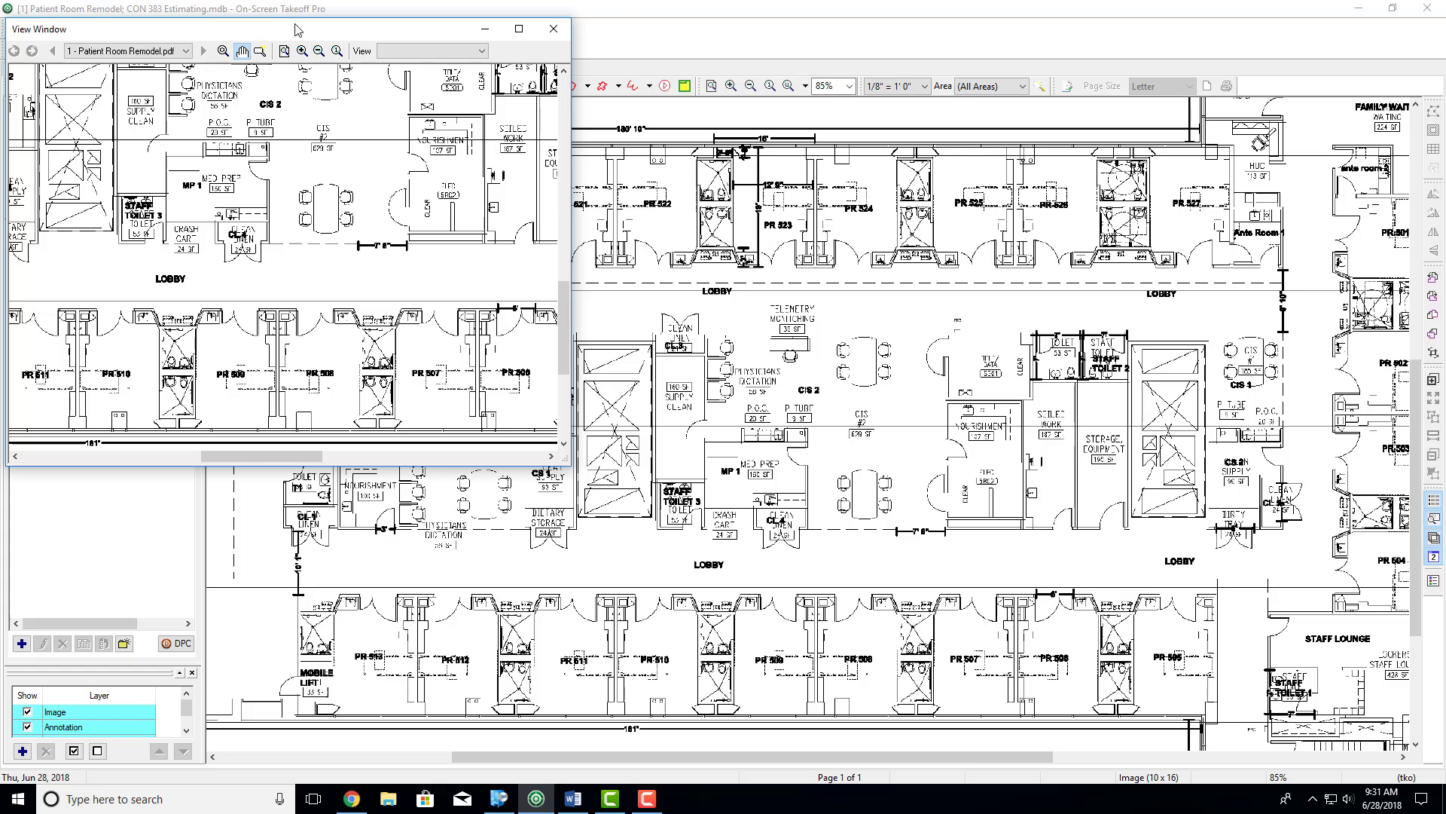
left_click_drag(296, 33, 1161, 189)
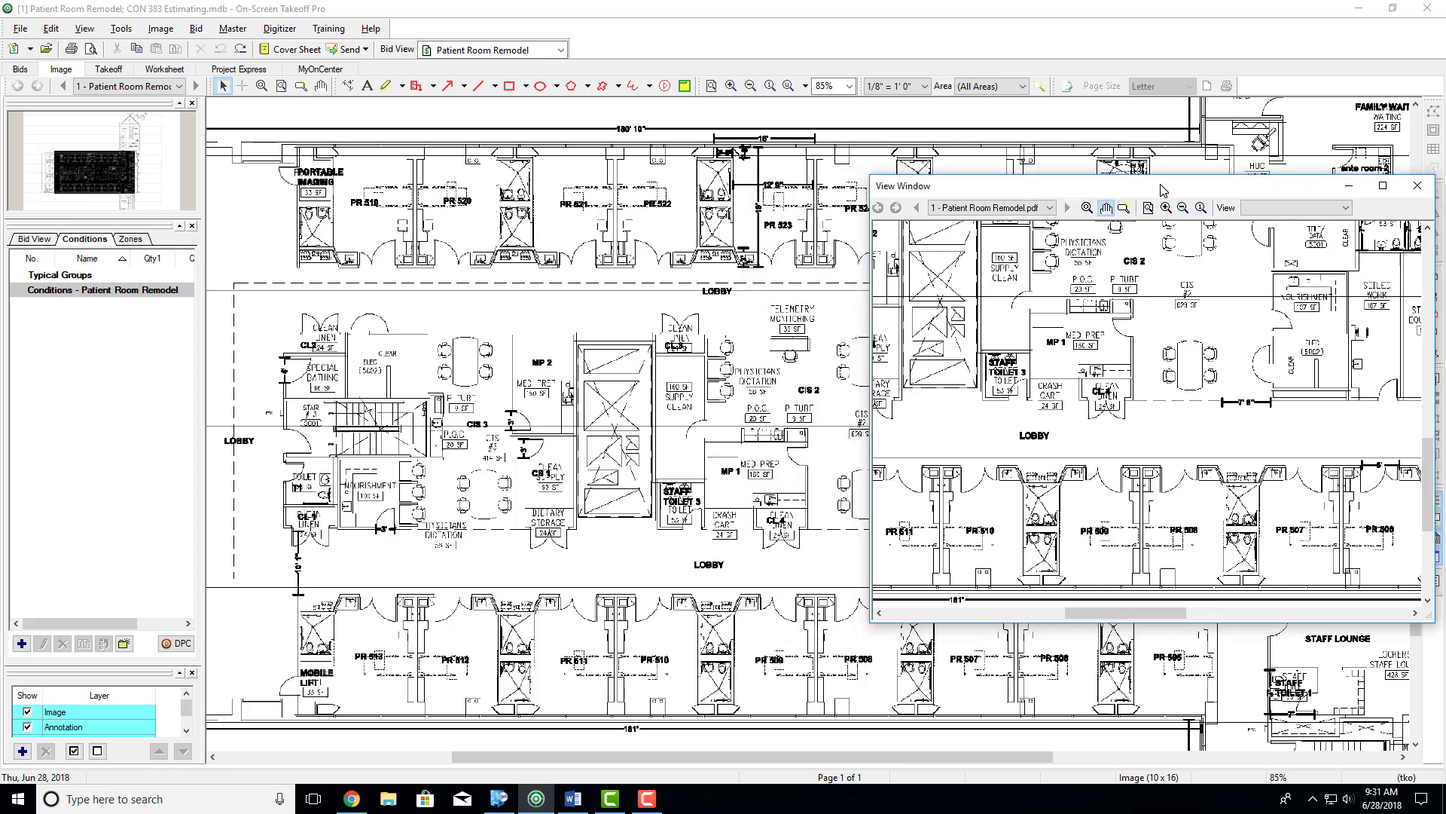
left_click_drag(1160, 190, 929, 92)
left_click(1186, 89)
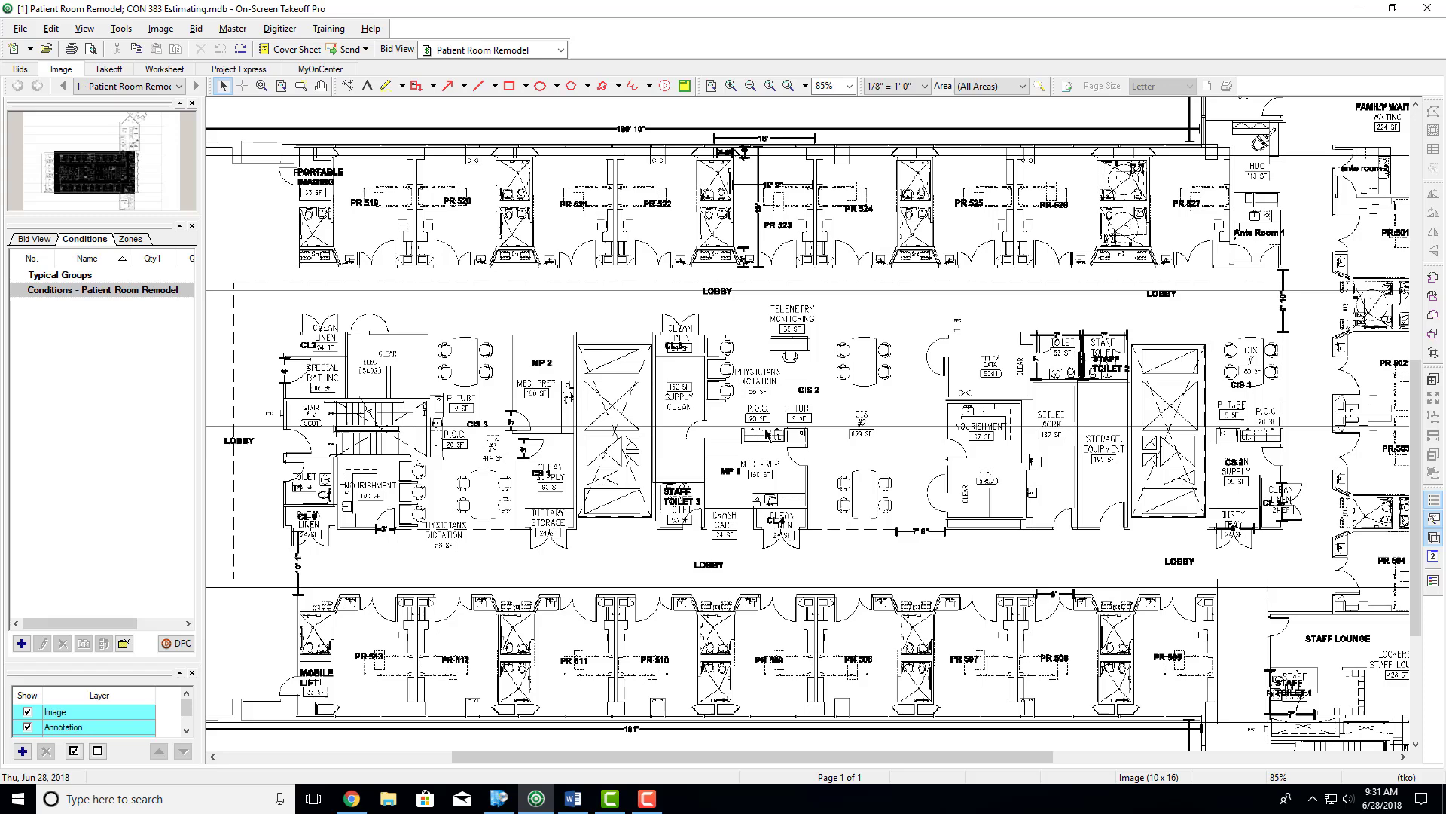
Step: Close the layers window, then close the image navigation thumbnail window and show it again
scroll(753, 433, "down", 3)
scroll(816, 436, "up", 3)
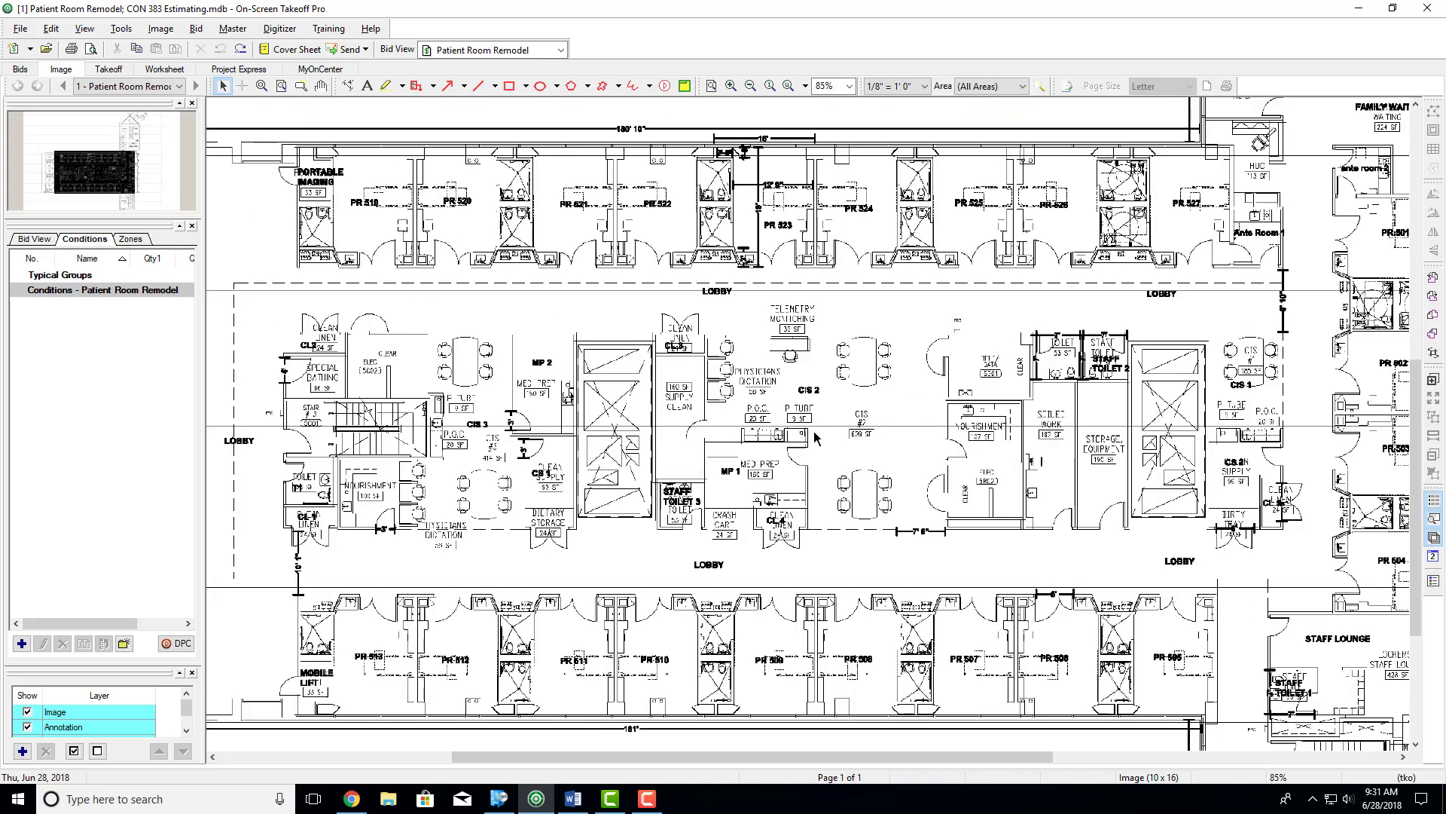
left_click(1435, 581)
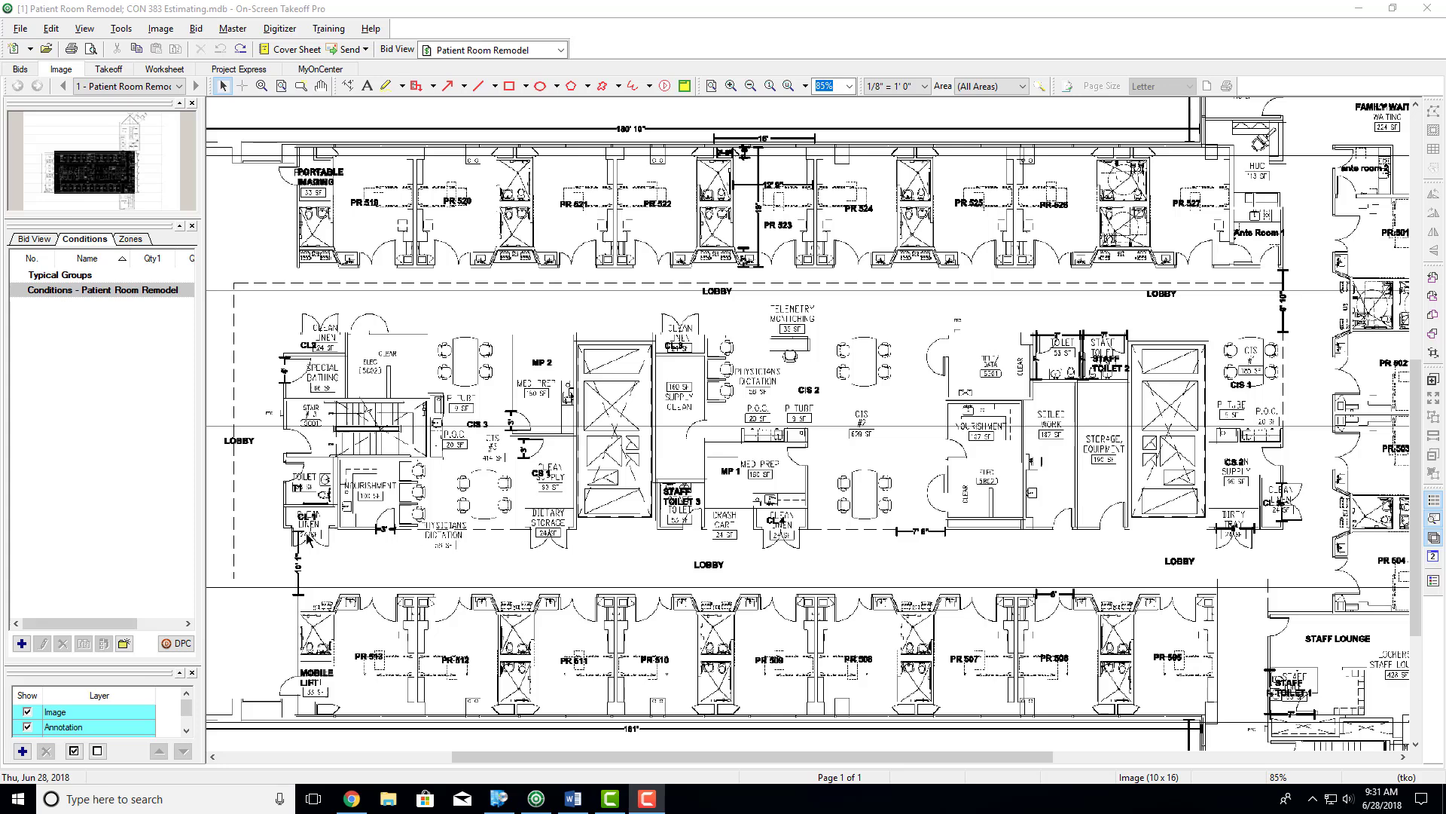
left_click(193, 672)
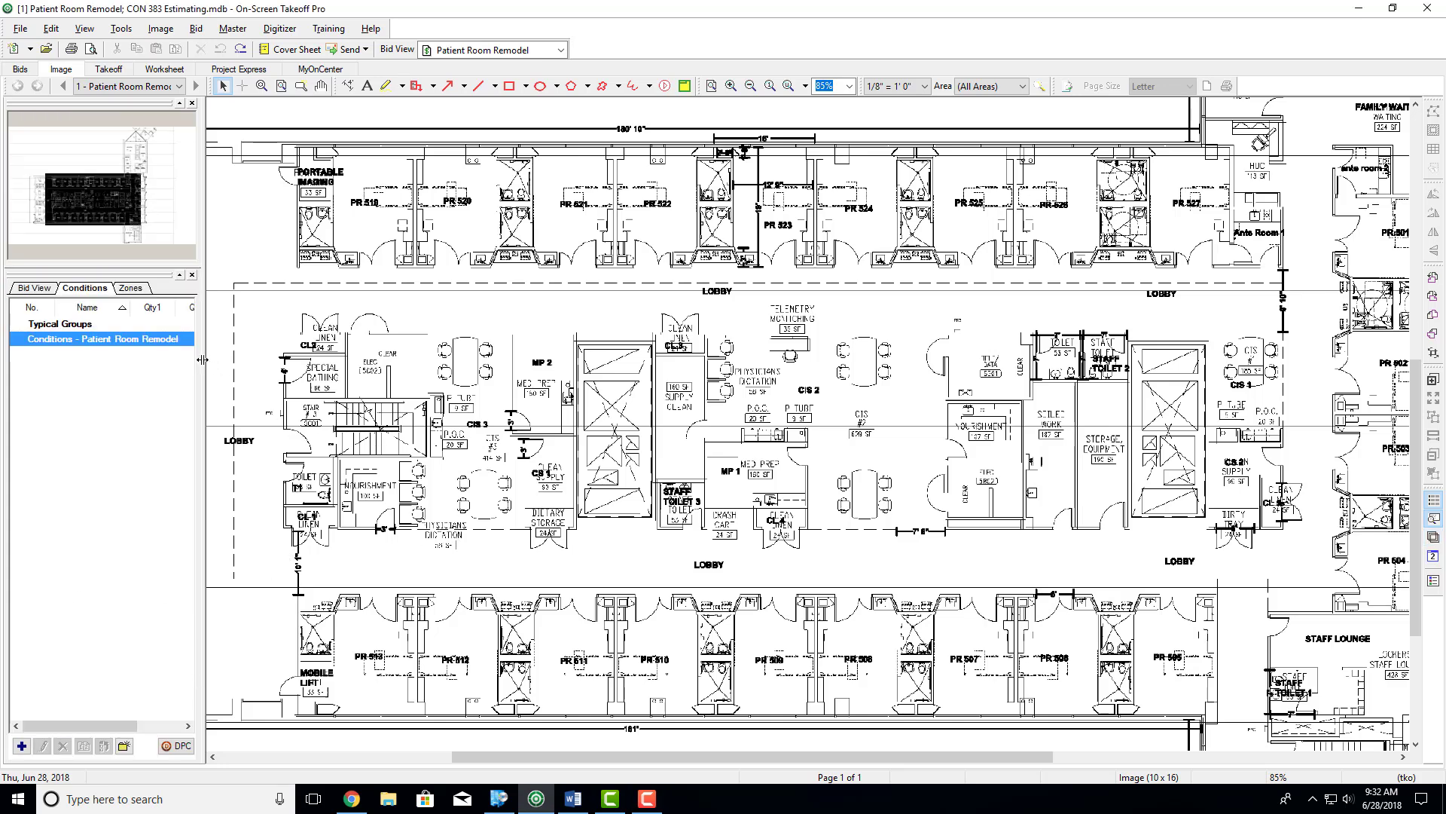
mouse_move(202, 360)
left_mouse_down()
mouse_move(583, 393)
mouse_move(651, 422)
mouse_move(346, 477)
mouse_move(202, 452)
left_mouse_up()
left_click(192, 103)
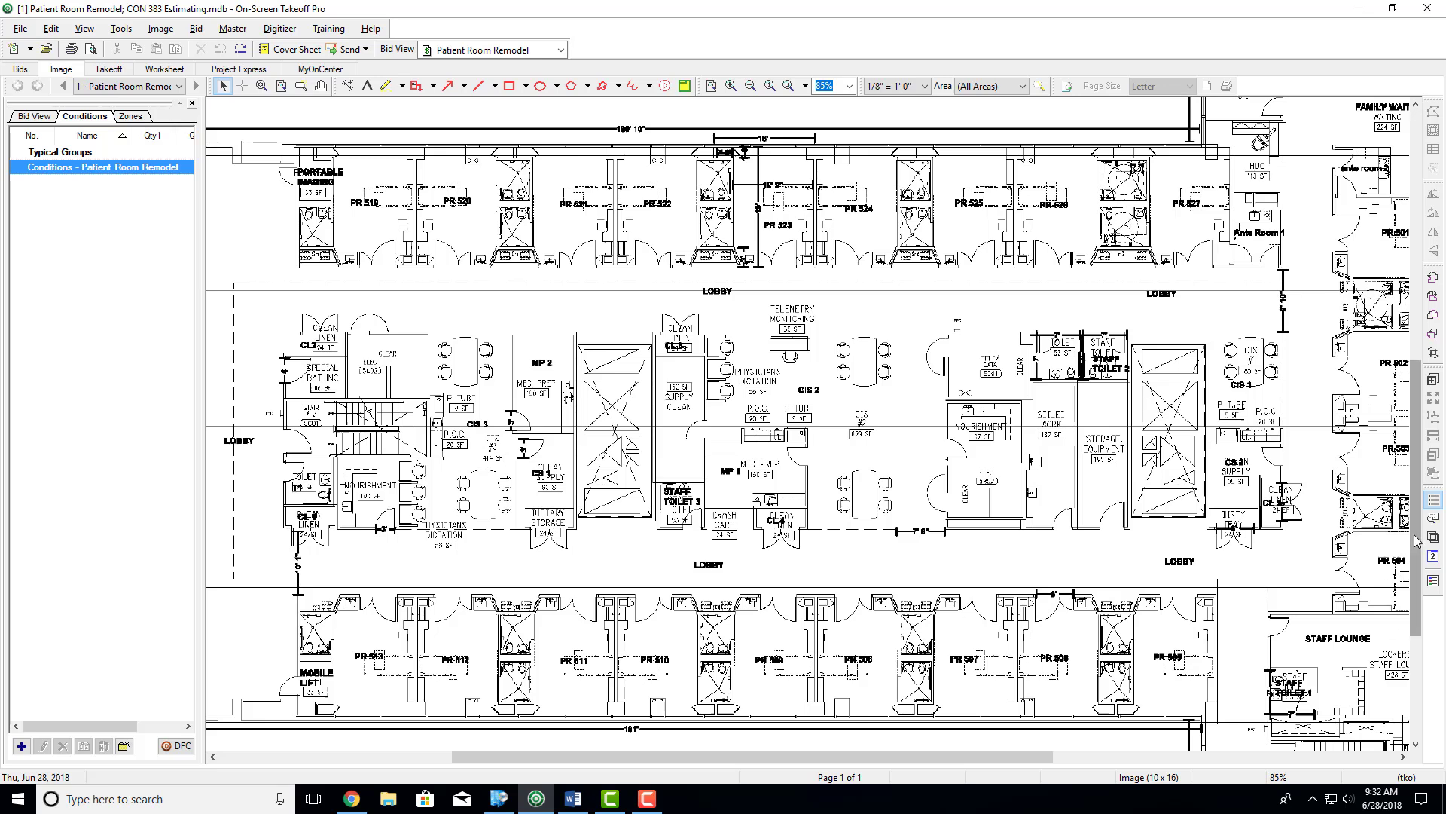
left_click(1433, 518)
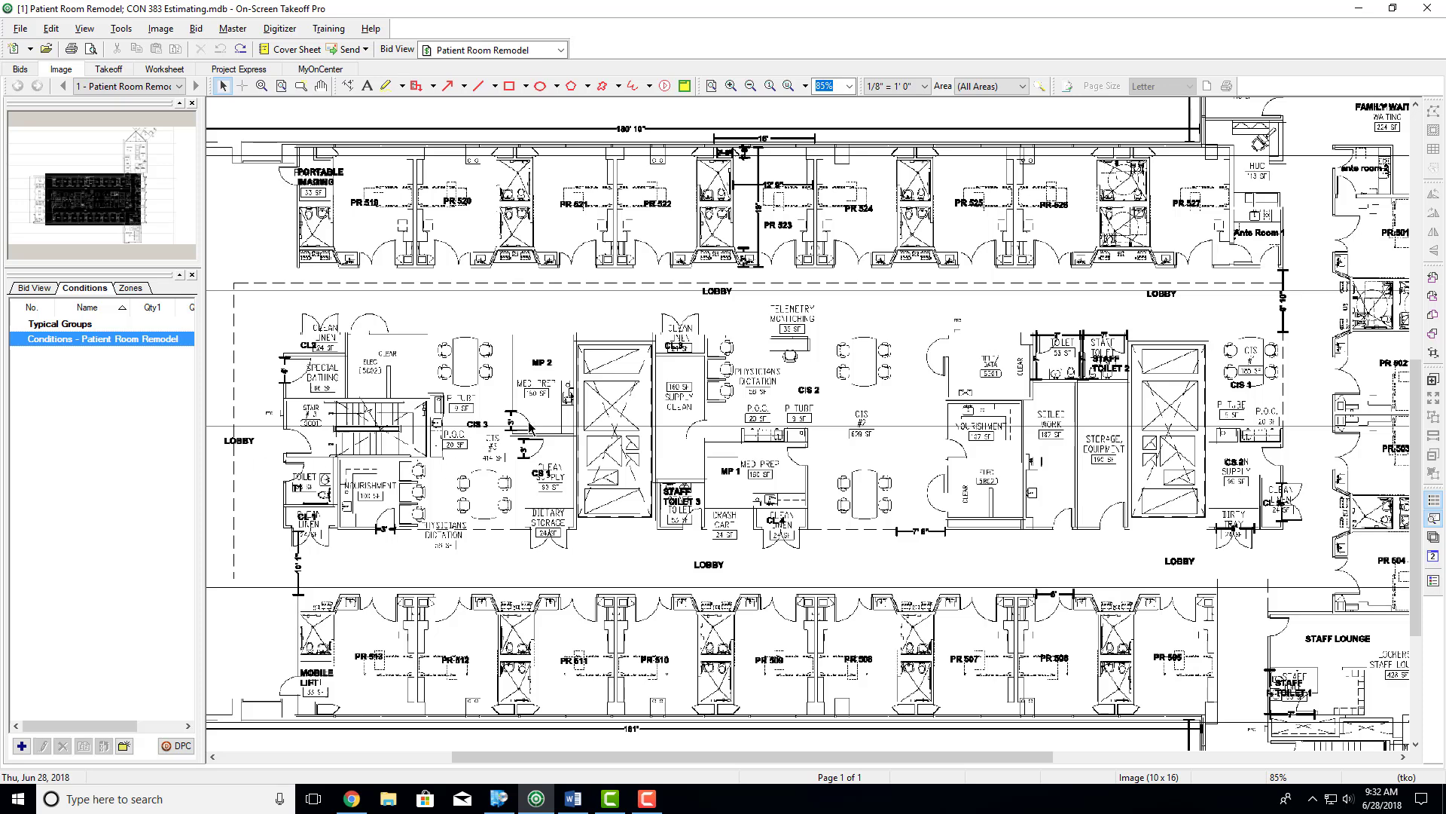
Step: Switch to the Assignment 6 document in Word, highlight the Question 1 item on calculating the plan's scale, and return to On-Screen Takeoff
scroll(530, 427, "up", 1)
left_click(573, 798)
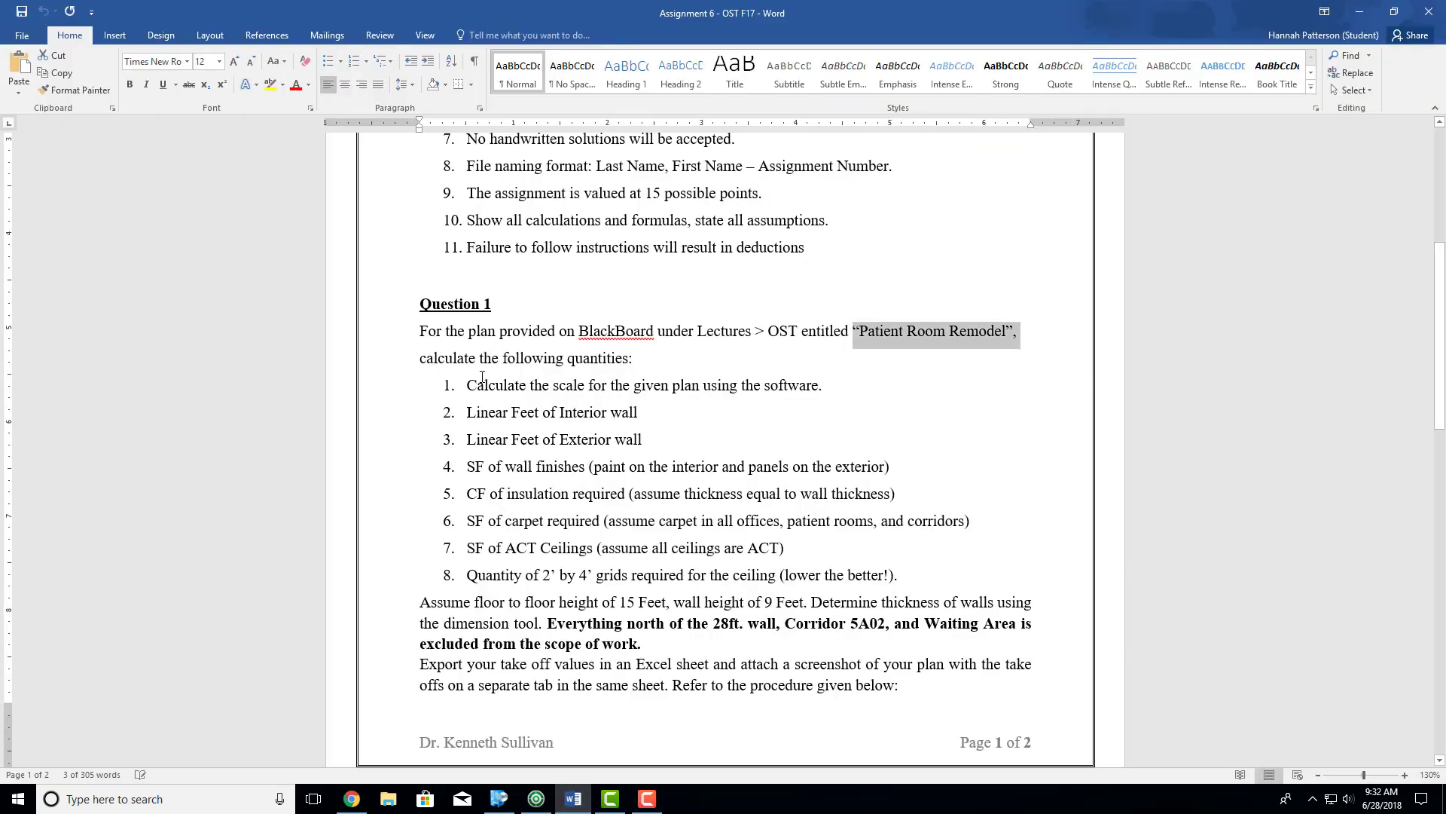
left_click(440, 341)
left_click_drag(464, 385, 795, 391)
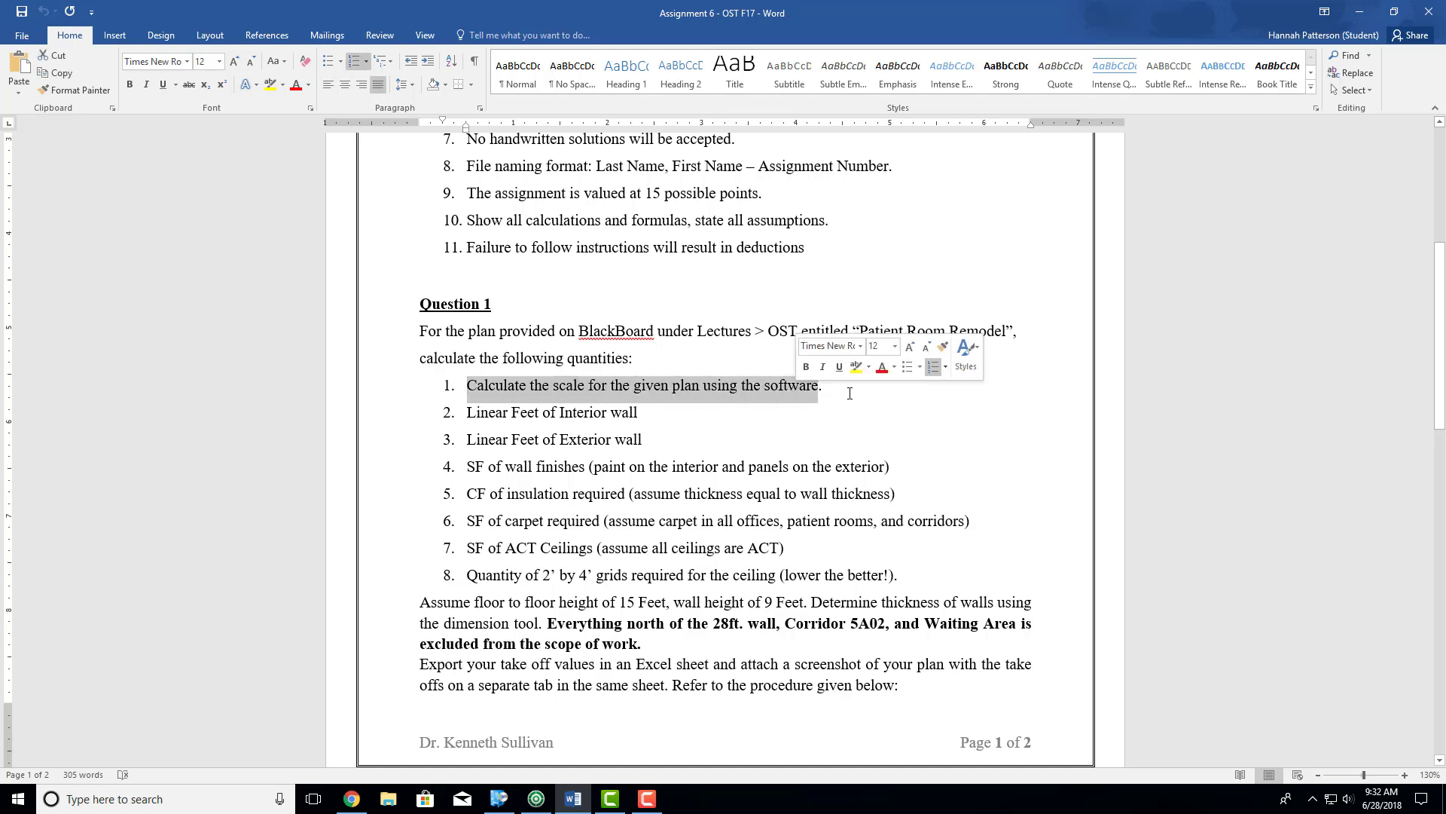
left_click(1360, 12)
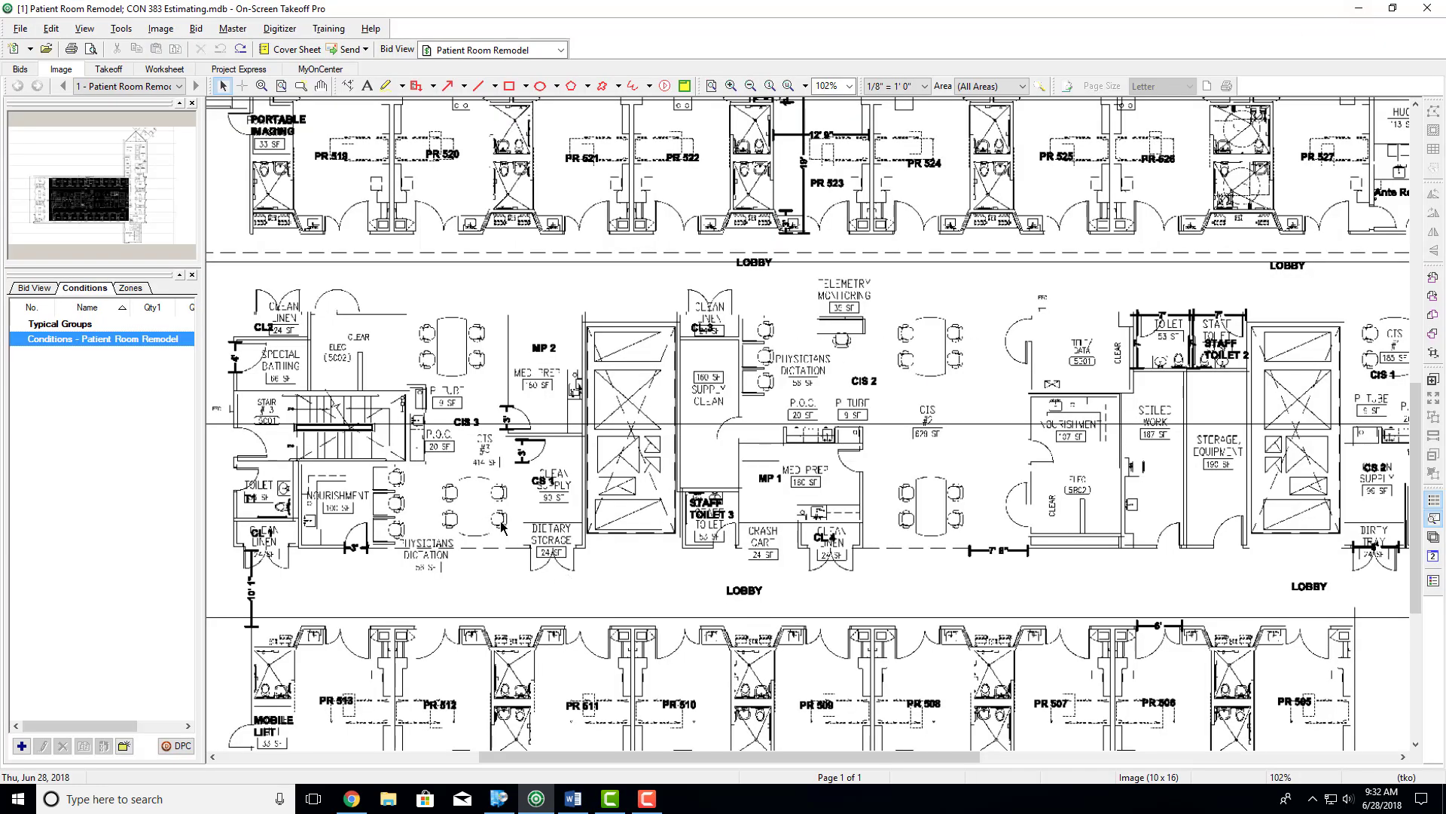
Step: Locate the 16' dimension above room PR 523 and magnify it to 912% with both its ends in view
right_click(750, 317)
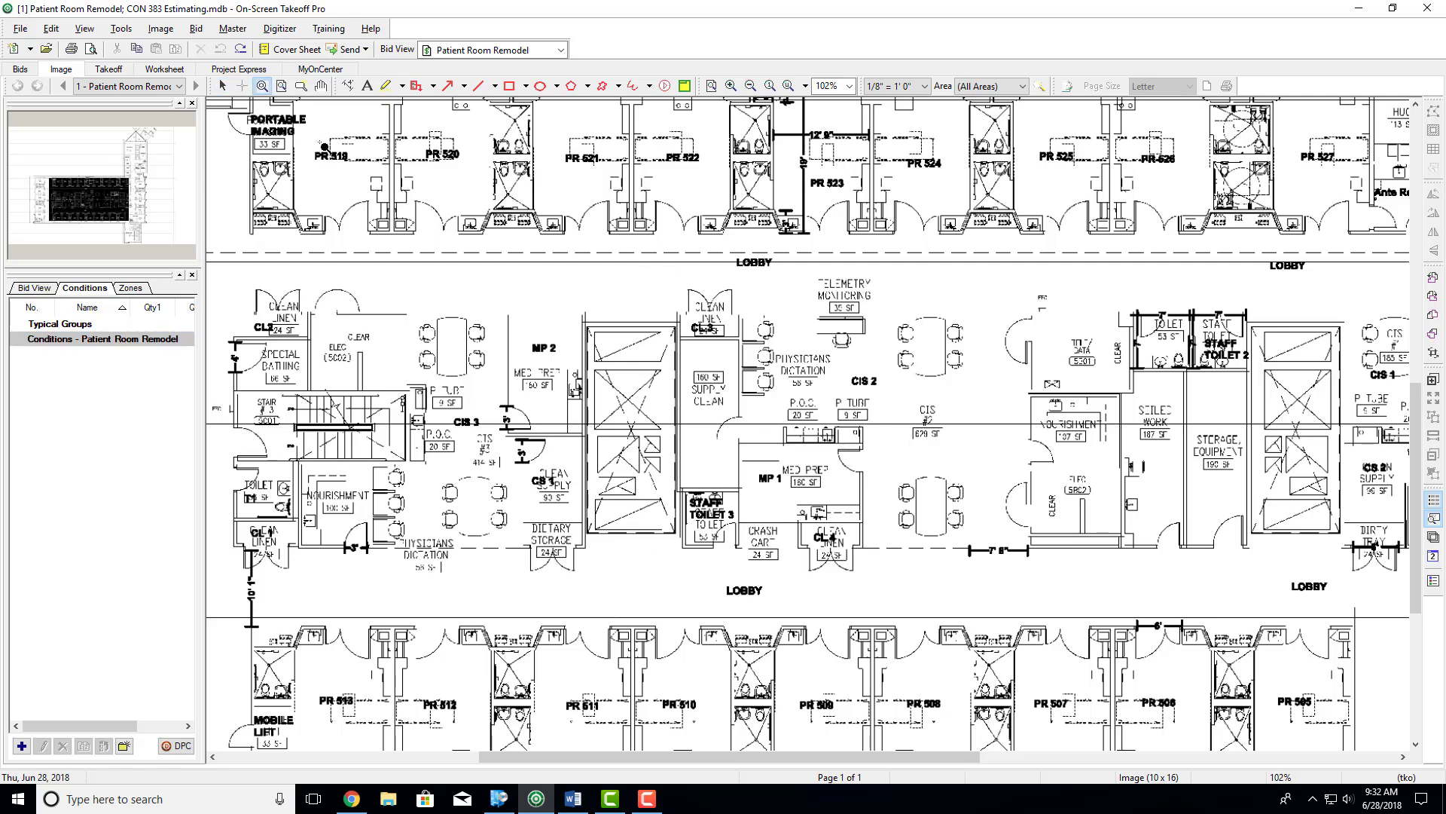
left_click(322, 86)
left_click_drag(784, 280, 662, 556)
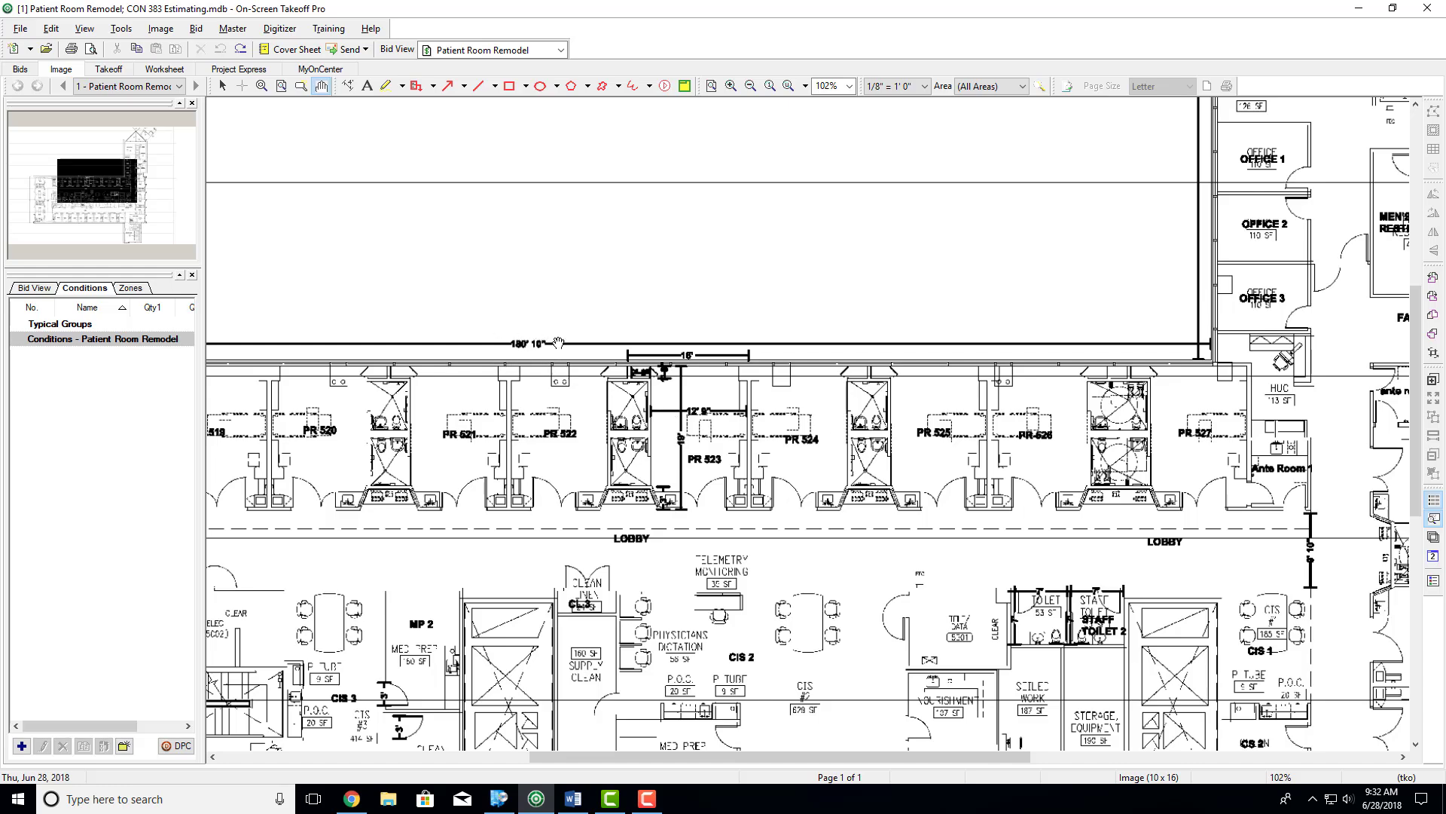
scroll(742, 389, "up", 3)
scroll(727, 411, "up", 3)
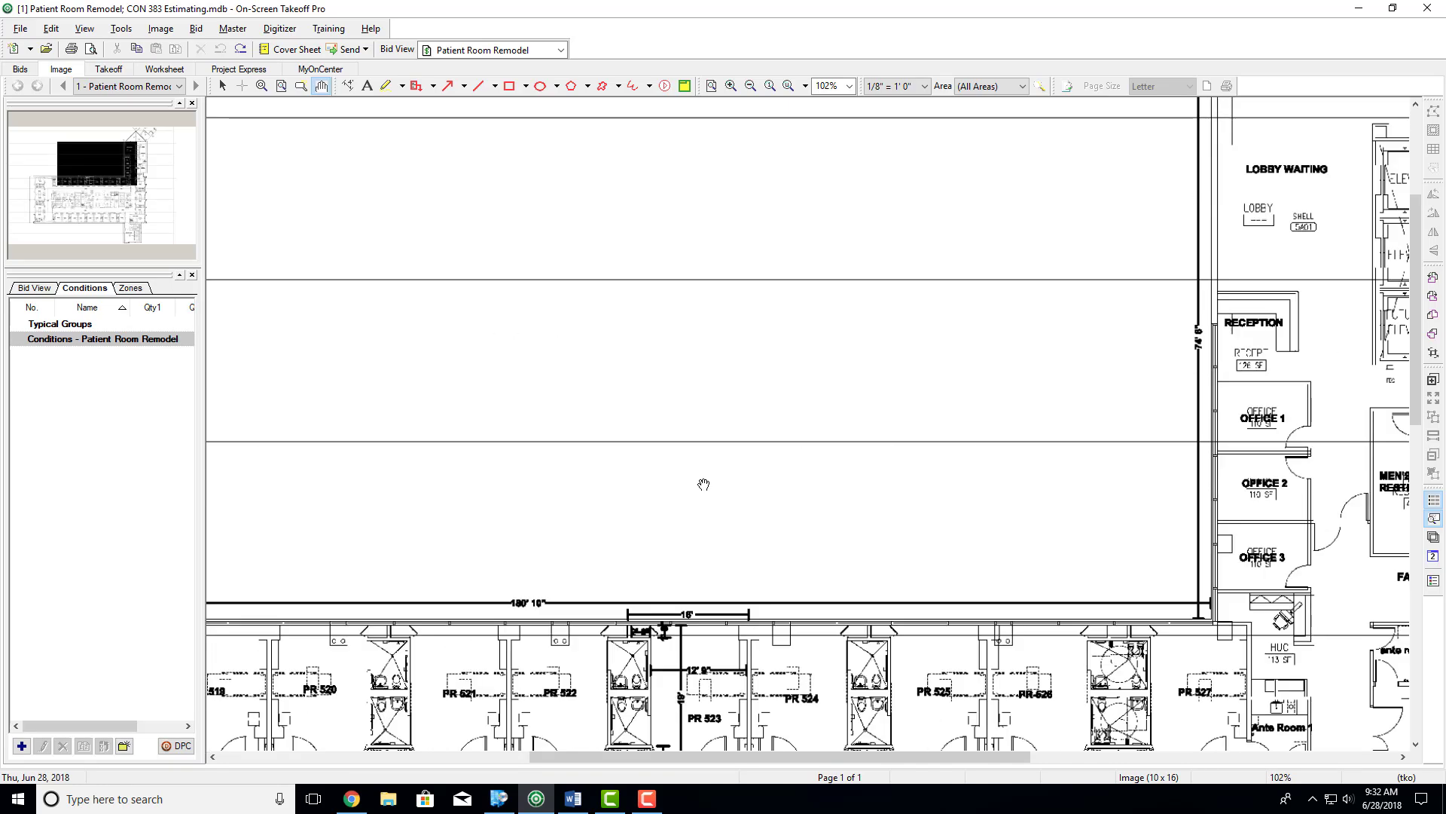
scroll(765, 381, "up", 8, "ctrl")
scroll(768, 378, "up", 3)
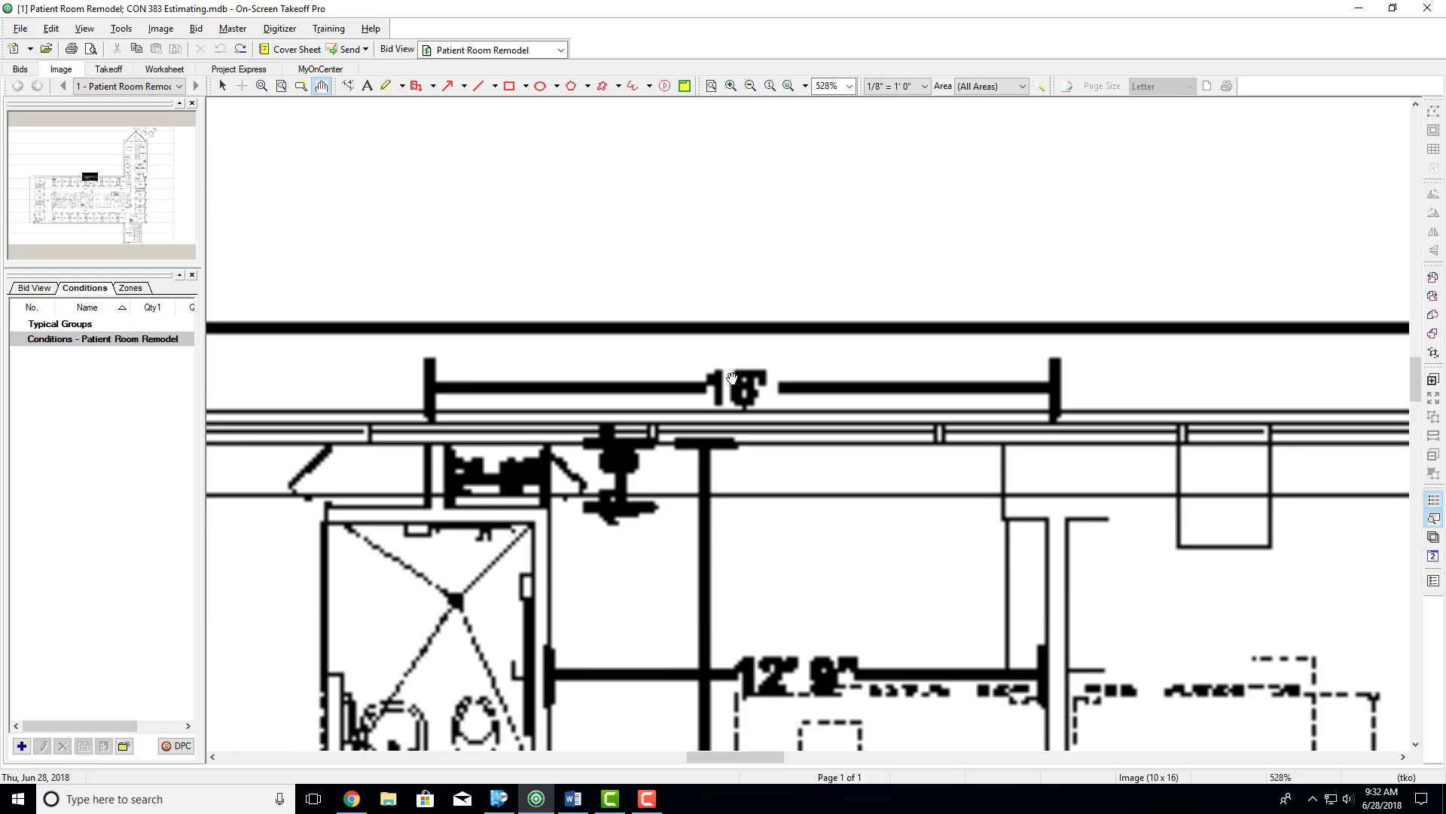
scroll(737, 378, "up", 3, "ctrl")
scroll(764, 756, "down", 1, "ctrl")
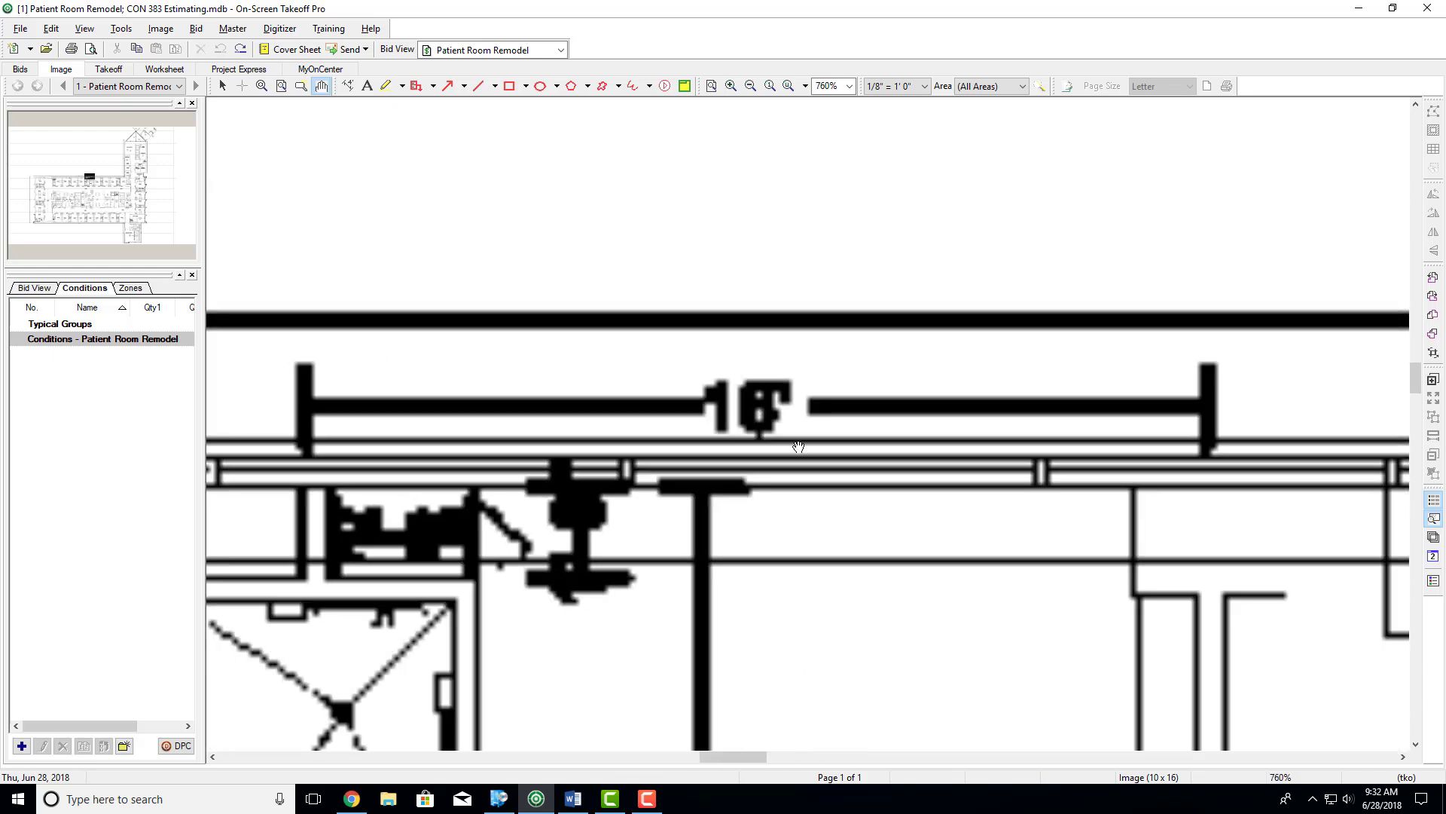
left_click_drag(743, 757, 739, 757)
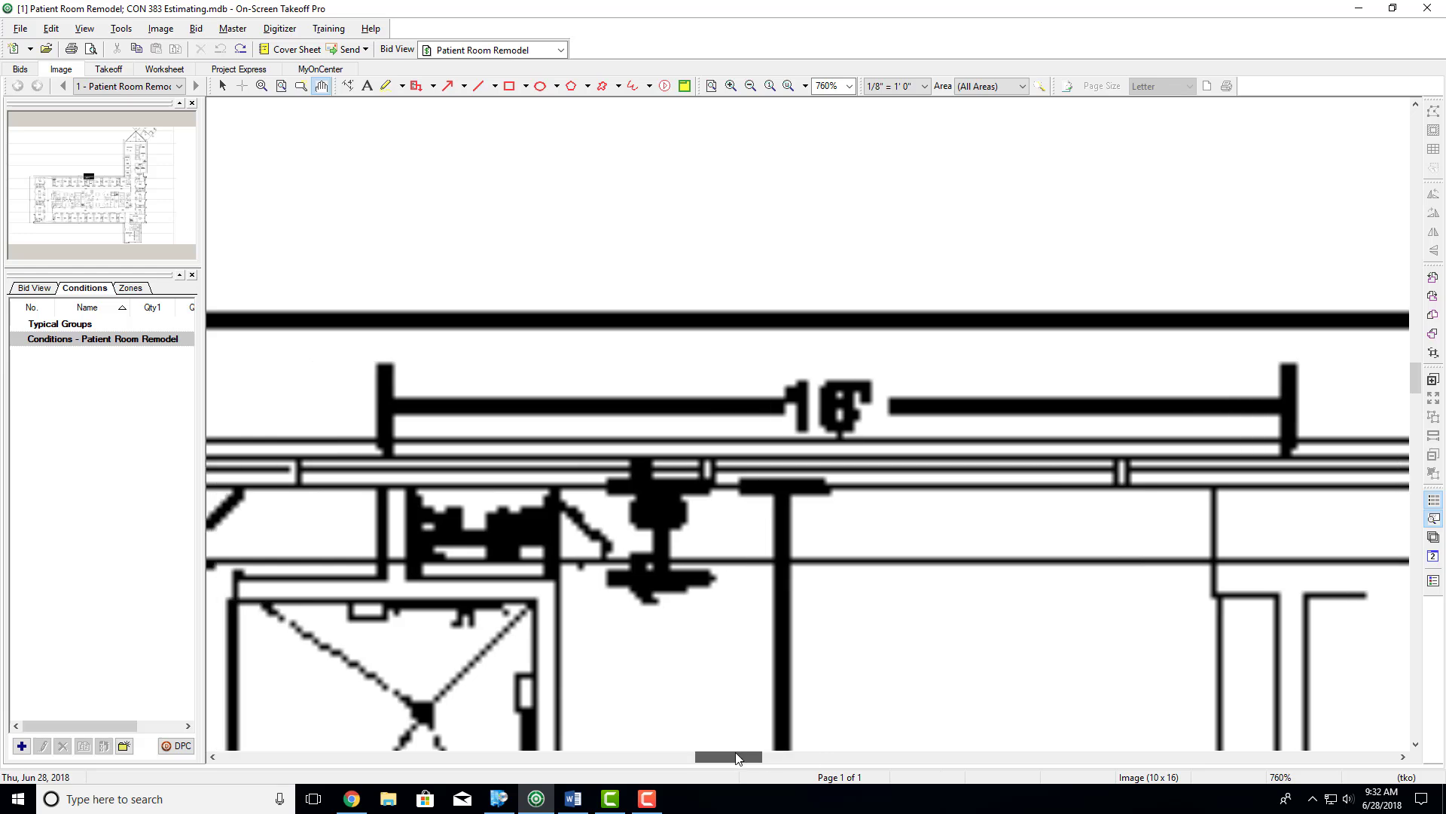
scroll(808, 584, "up", 1, "ctrl")
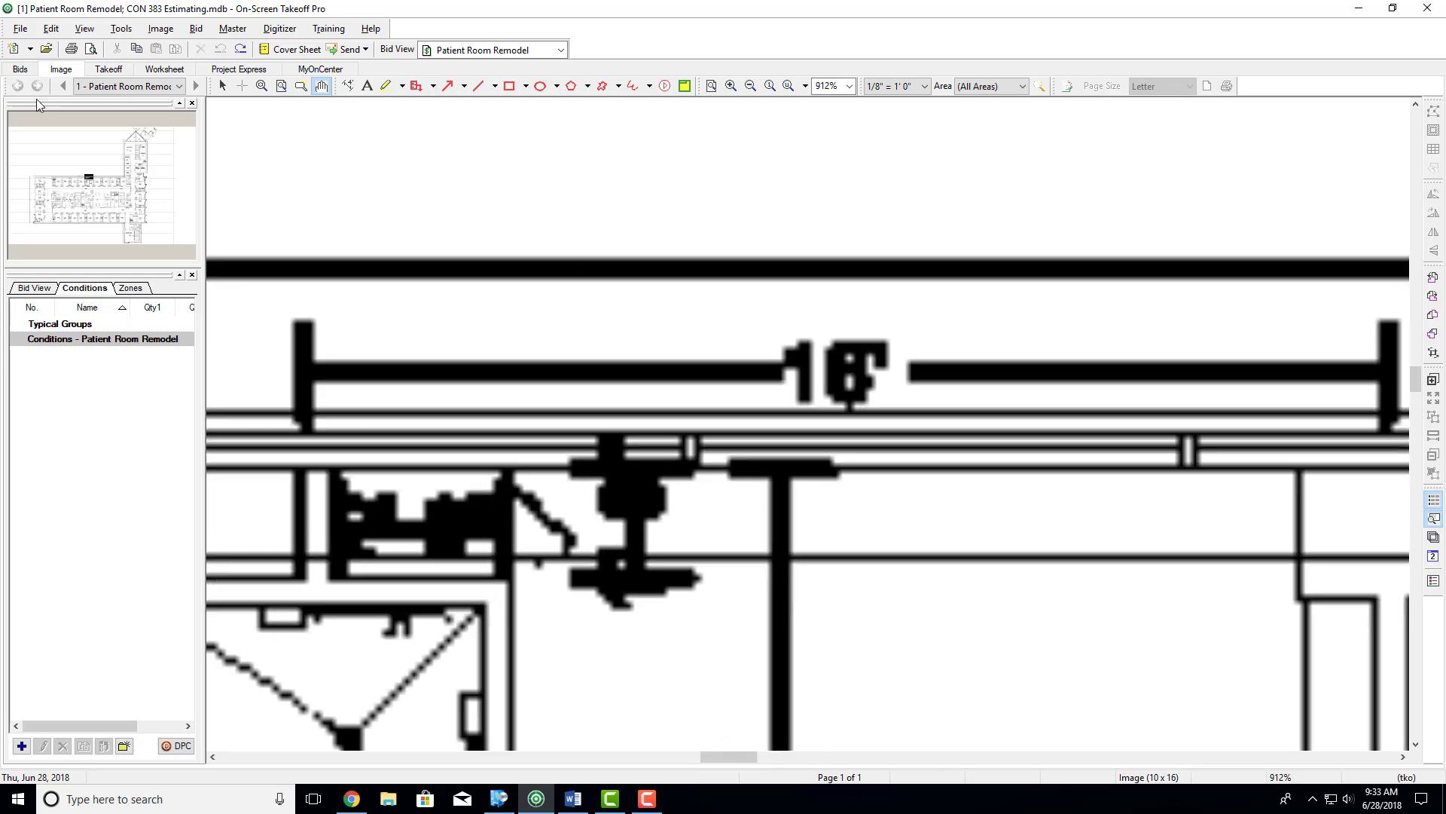
Step: Calculate the page scale in Architectural style from a known length of 16' 0", picking both ends of the 16' dimension line
left_click(51, 29)
left_click(67, 266)
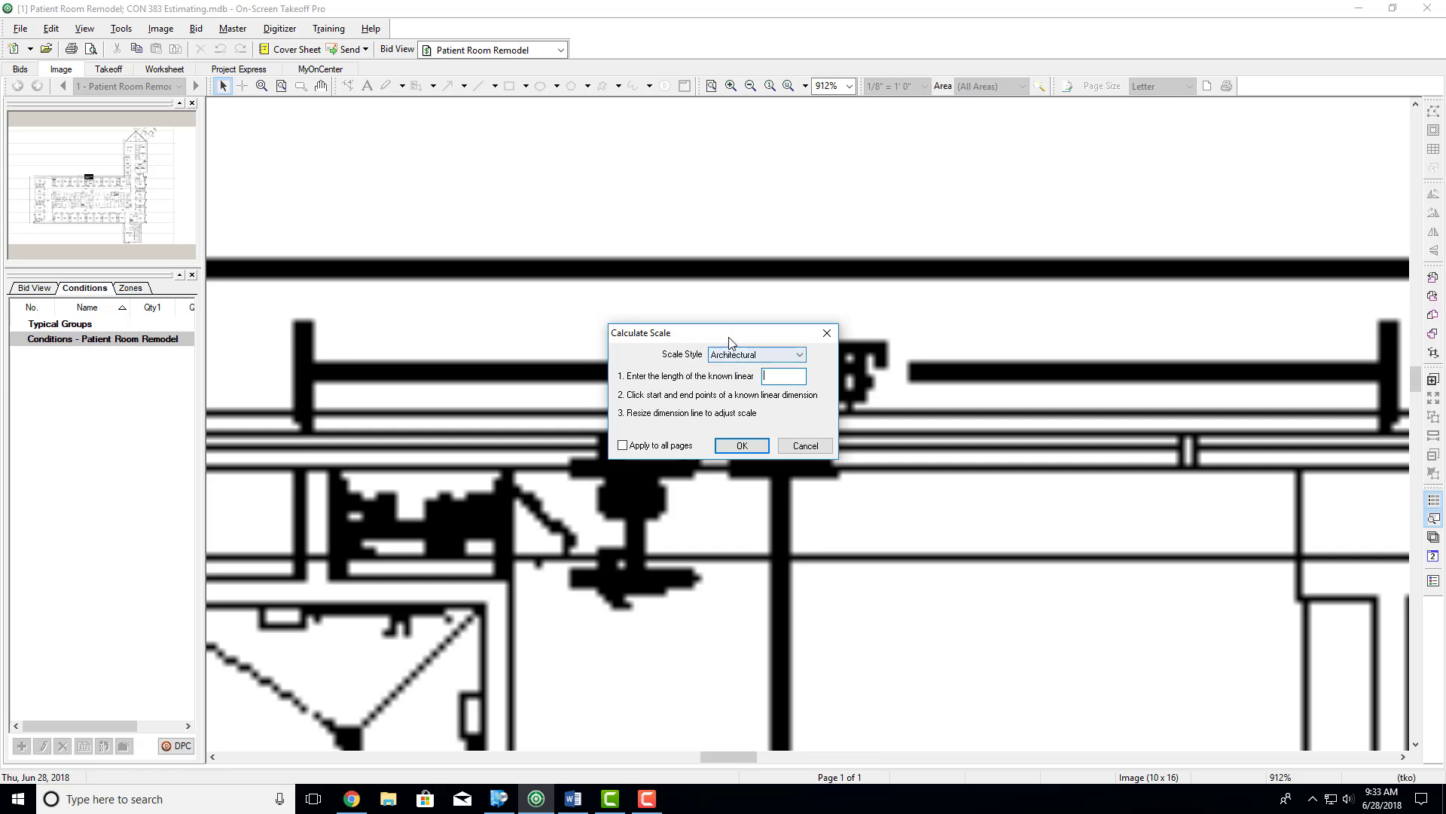
left_click_drag(728, 339, 476, 192)
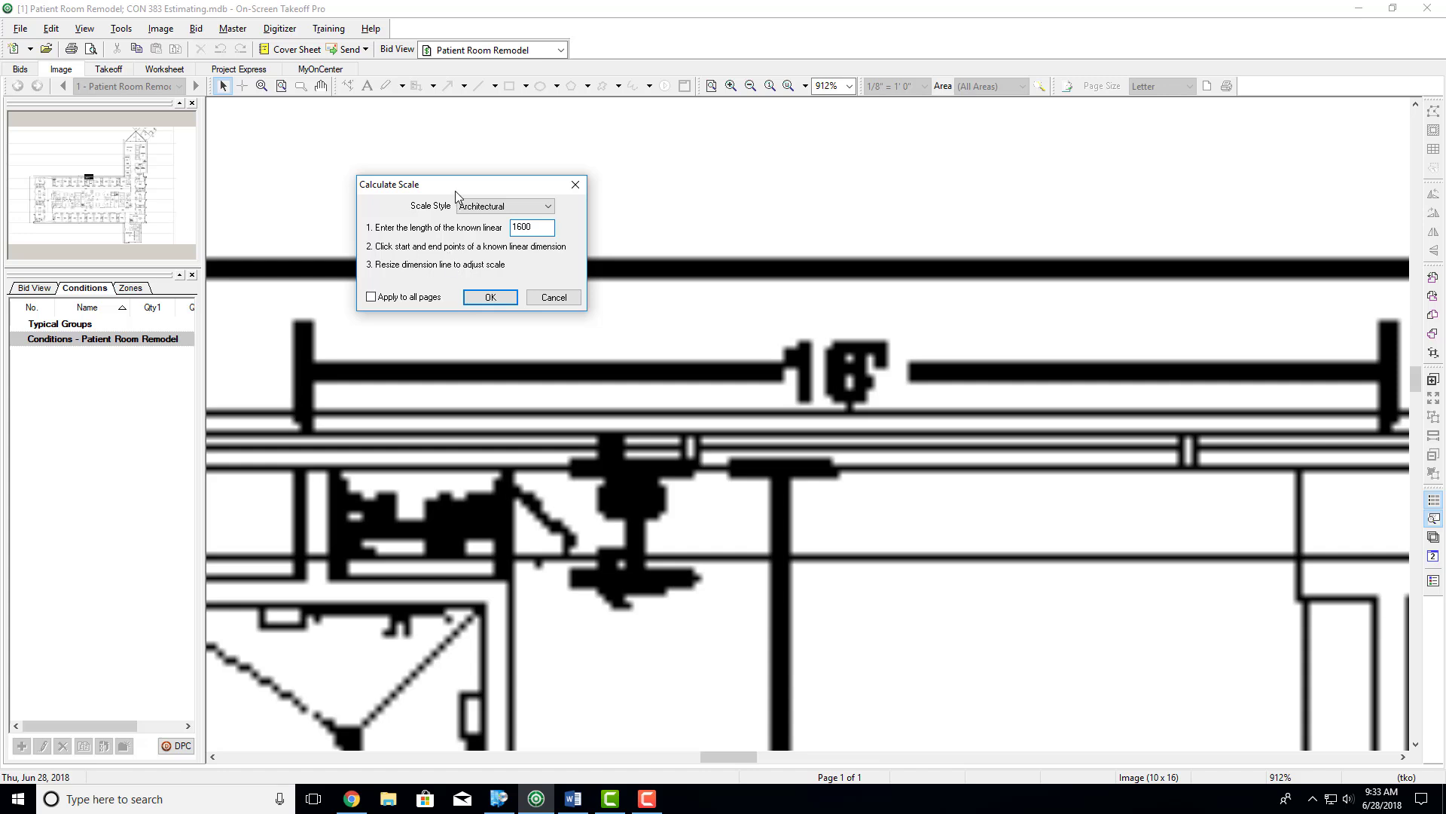
left_click_drag(455, 196, 392, 153)
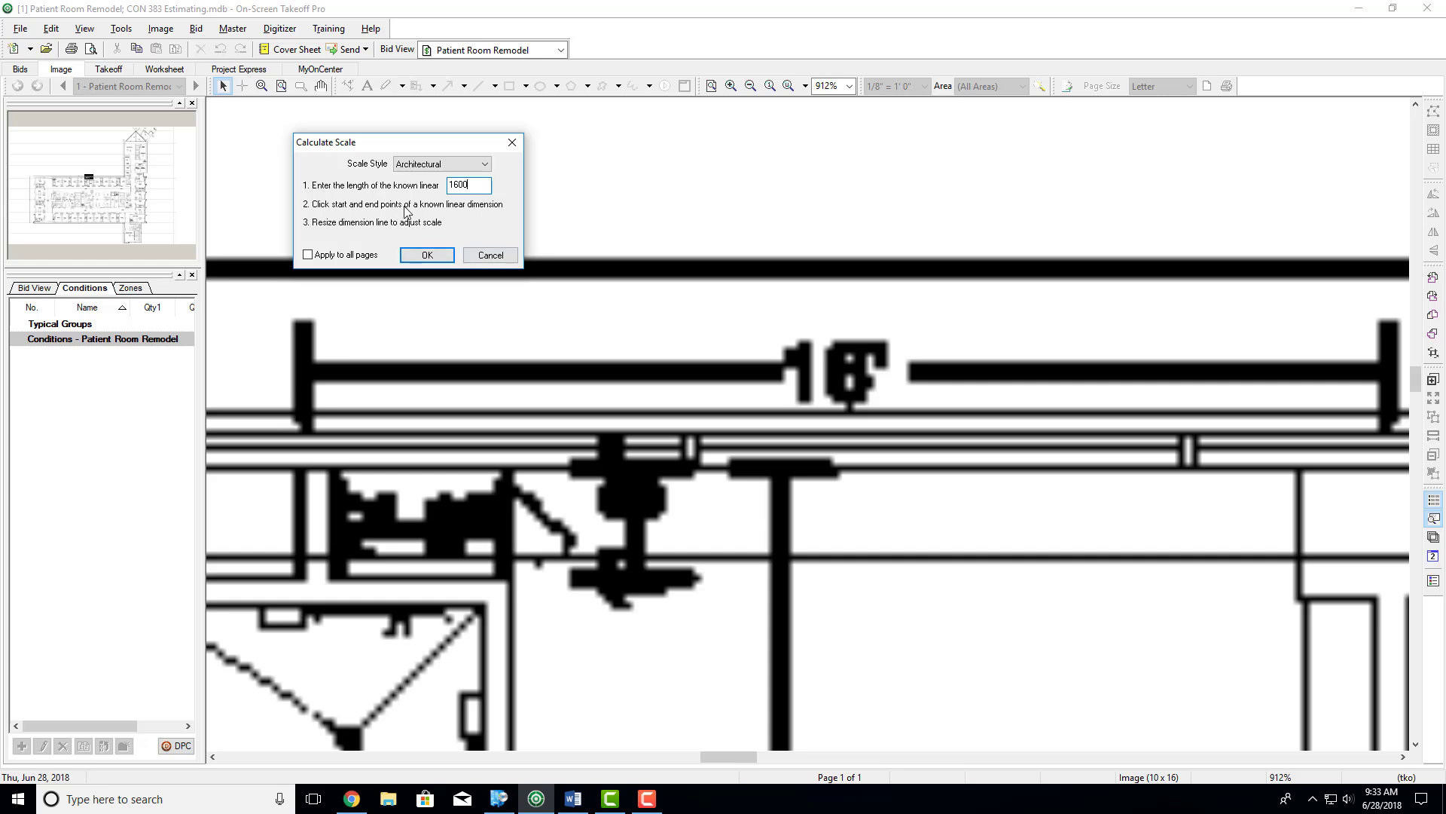
left_click(304, 370)
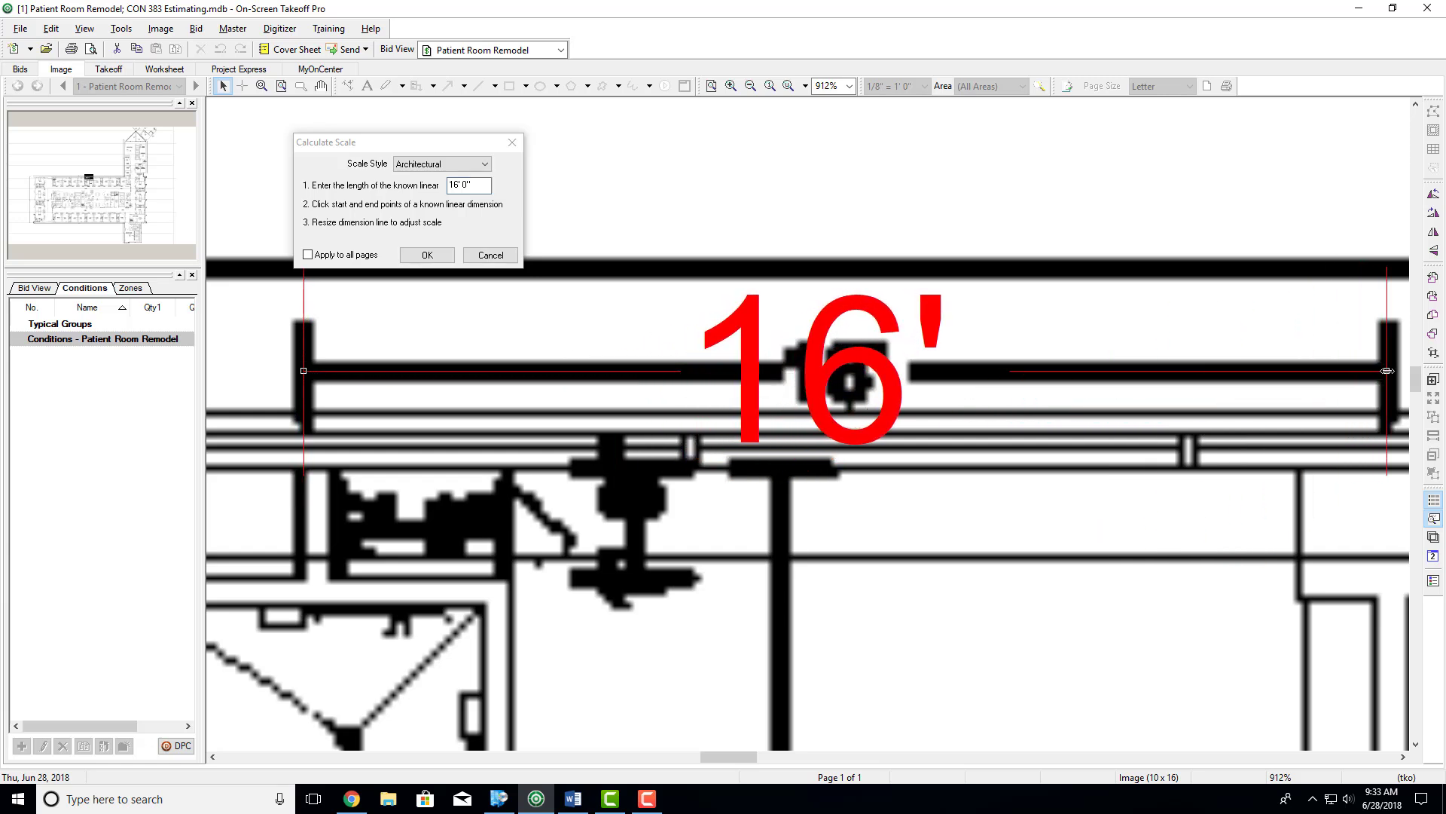
left_click(1390, 371)
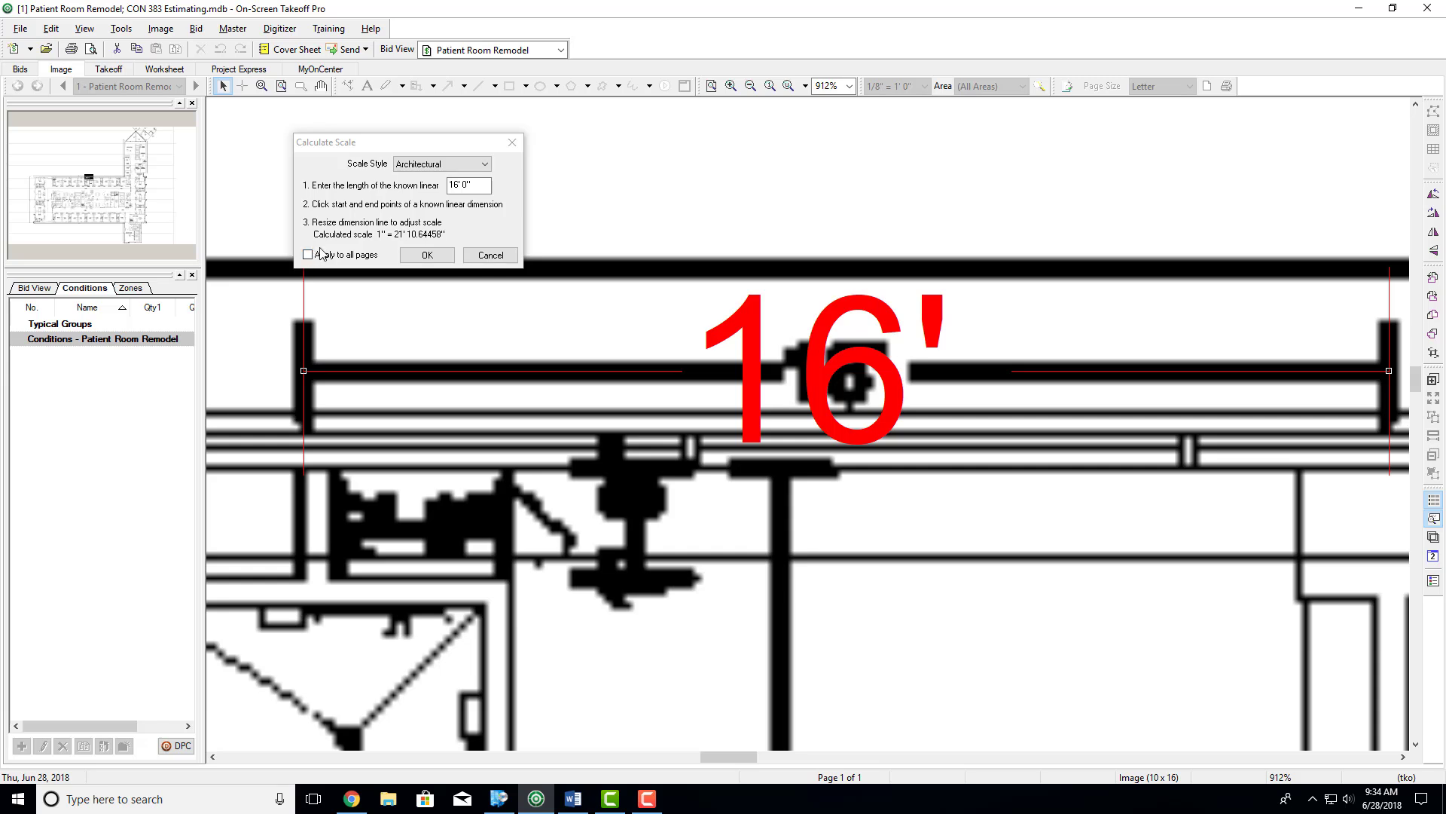
left_click(427, 256)
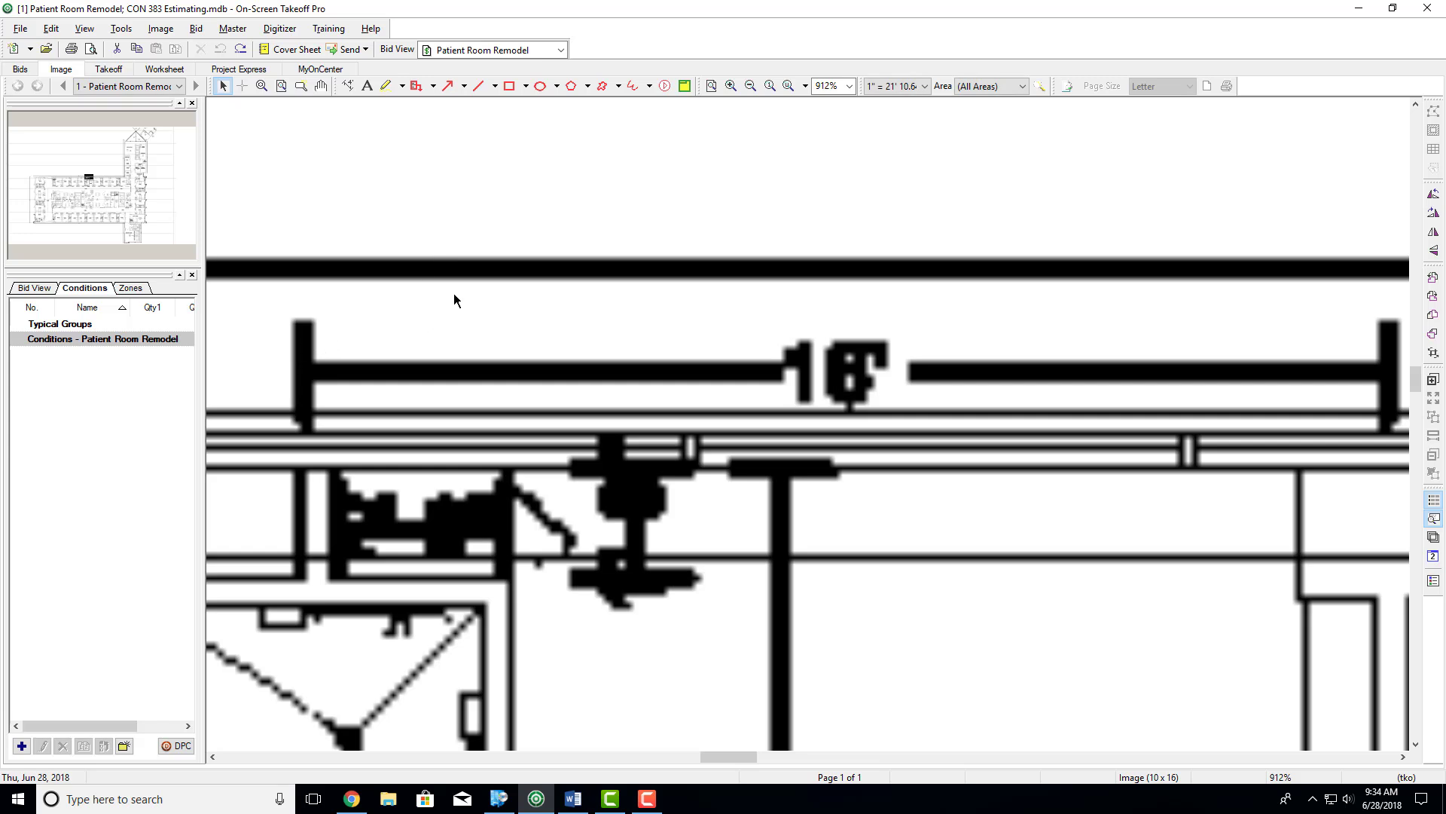
Step: Check the scale by placing a dimension along the 16' dimension line above room PR 523
left_click(348, 86)
left_click(306, 374)
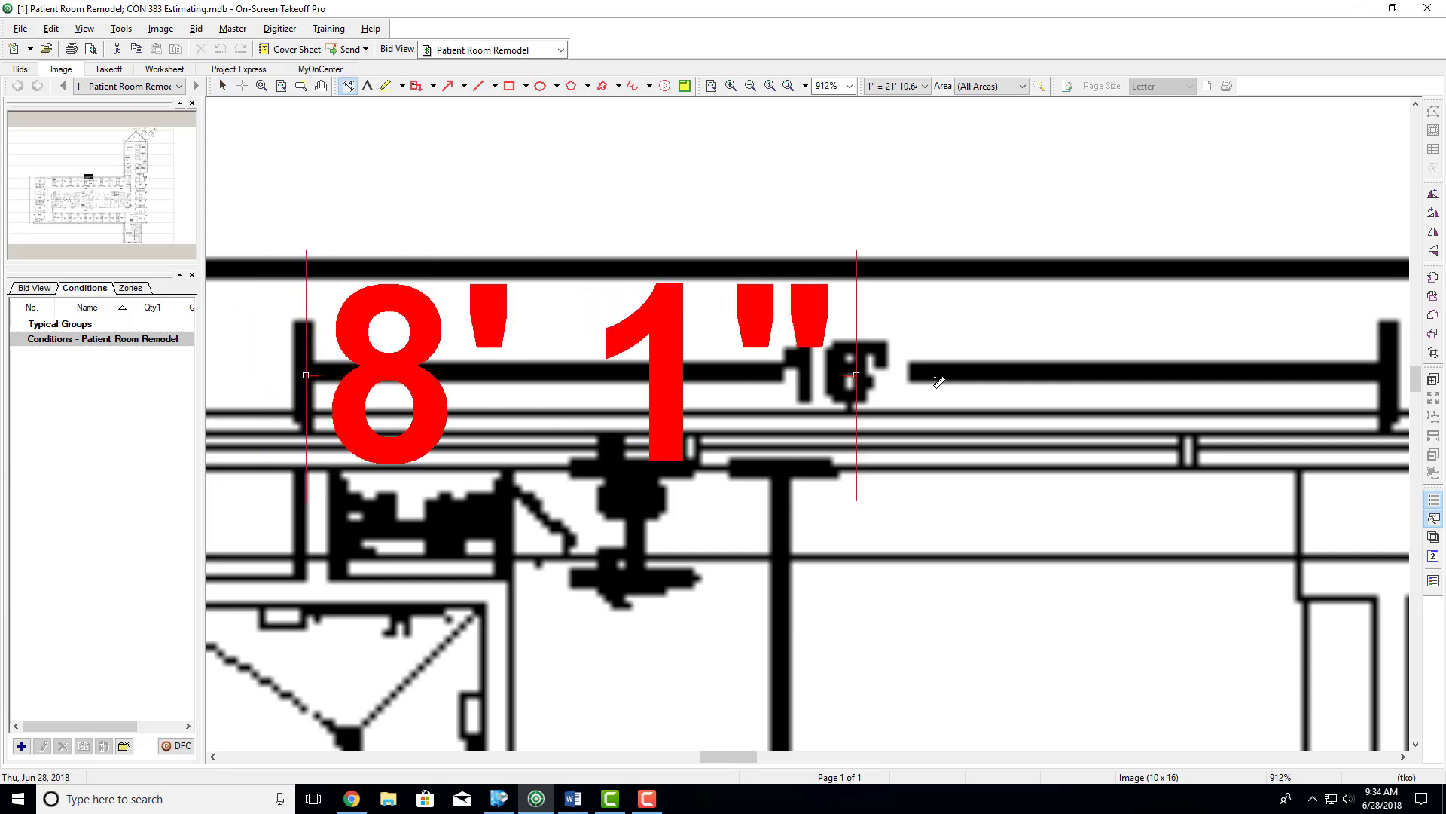
left_click(1390, 374)
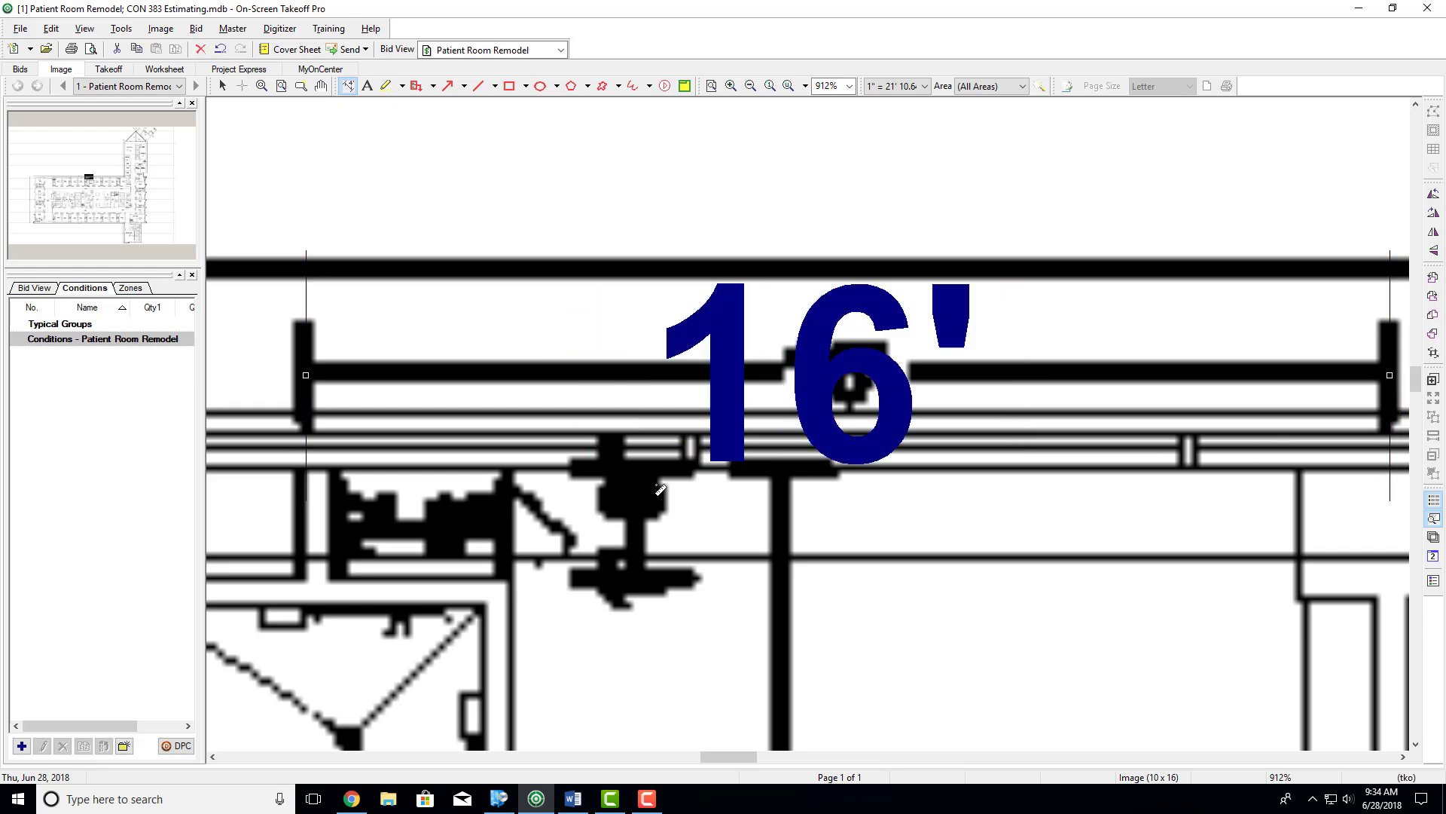
Step: Place a second check dimension along the 12' 9" dimension line inside room PR 523
scroll(657, 486, "down", 1)
scroll(657, 486, "down", 3, "ctrl")
scroll(659, 488, "down", 3)
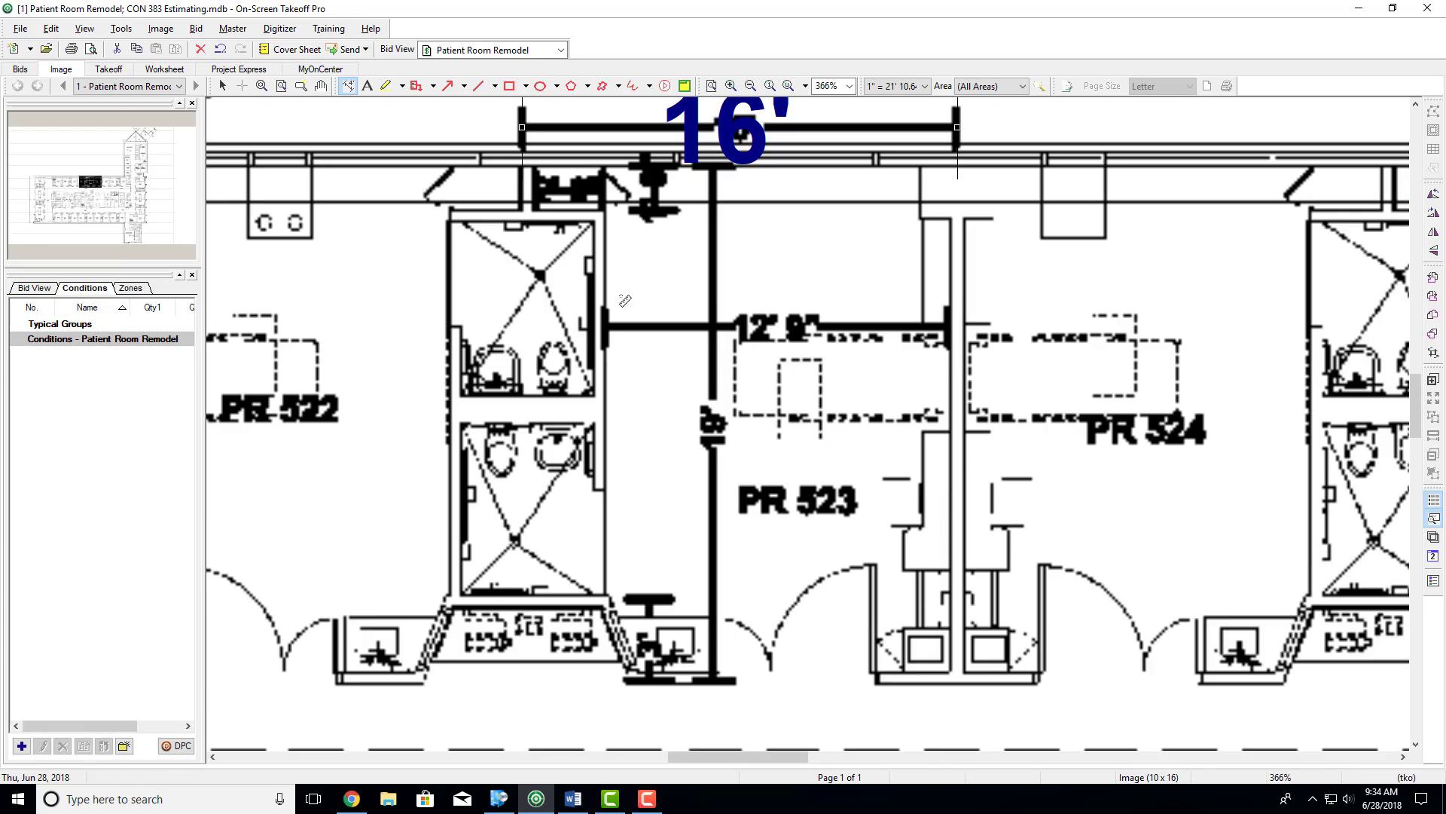
left_click(607, 326)
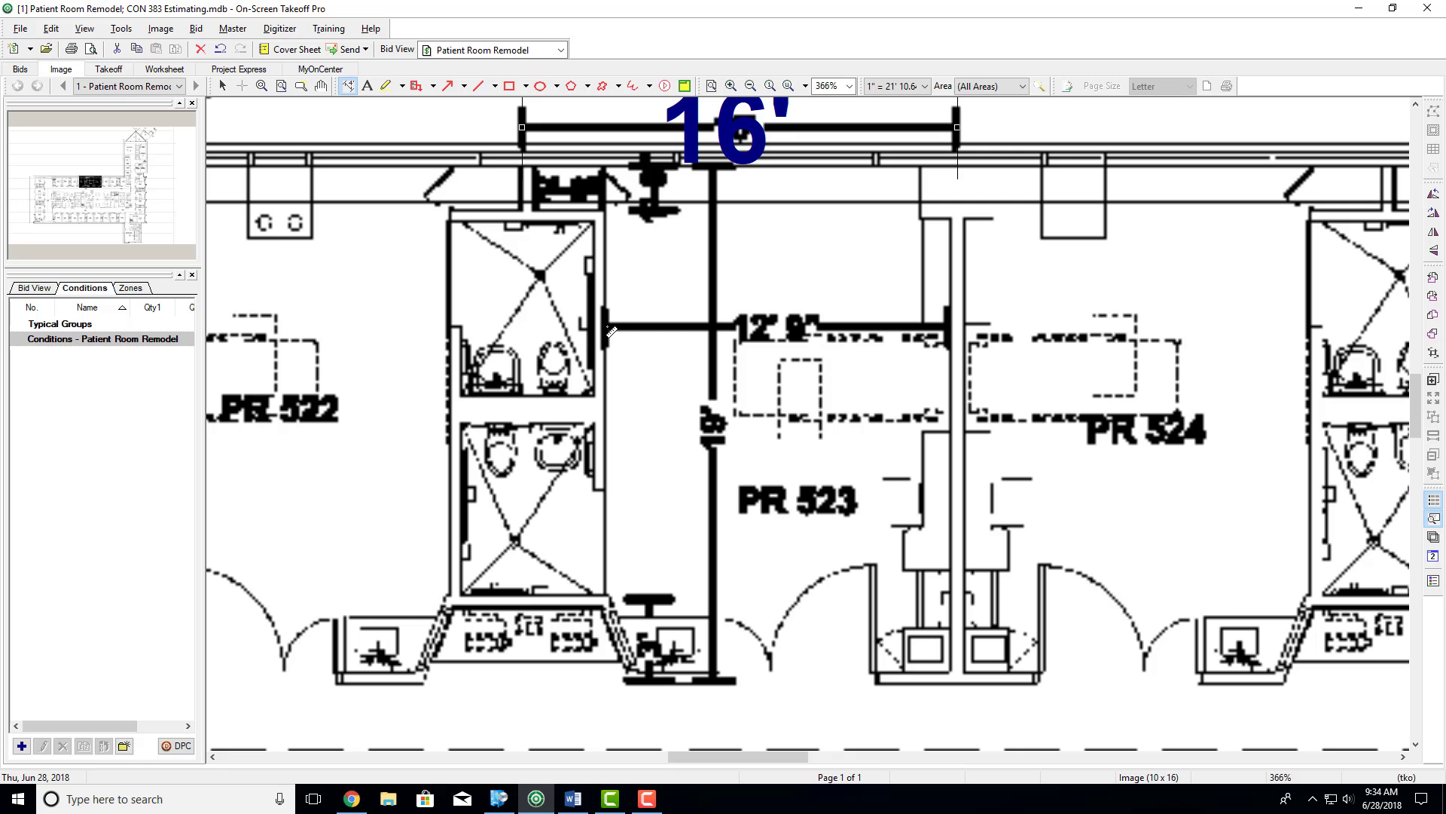
left_click(953, 326)
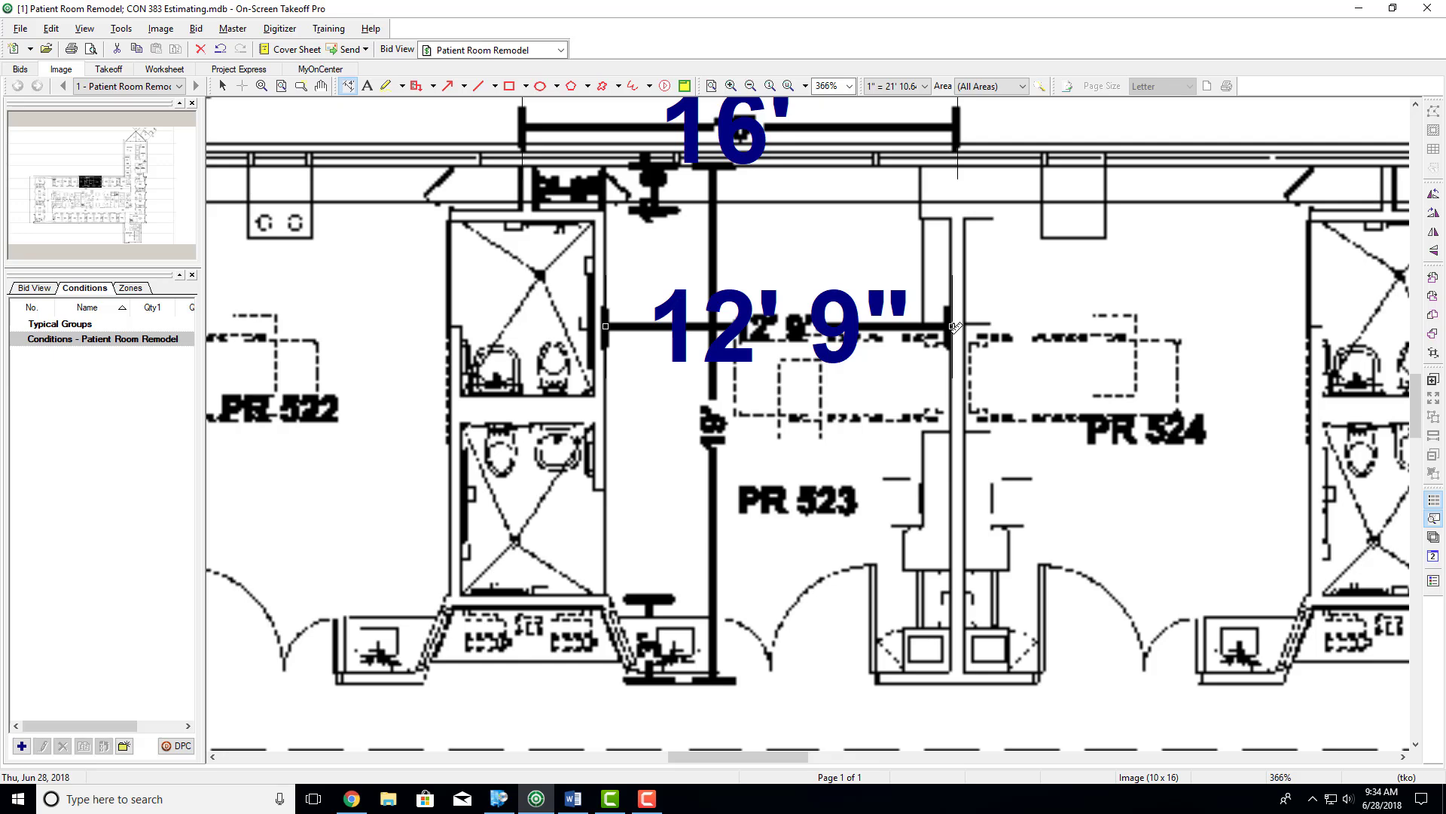
scroll(682, 406, "down", 1, "ctrl")
scroll(693, 386, "up", 3)
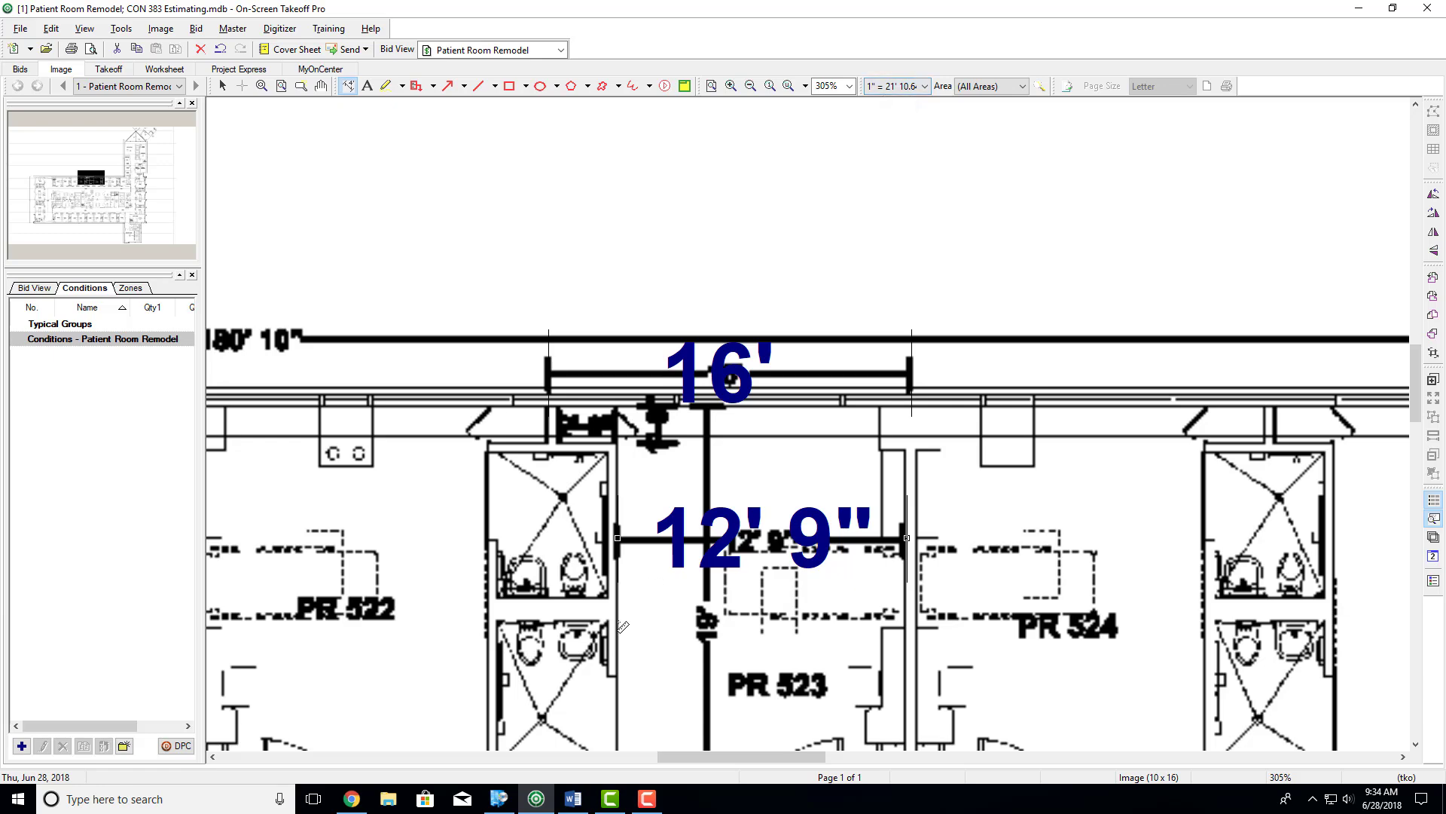
Step: Switch to the Assignment 6 document in Word, highlight the "Linear Feet of Interior wall" item, and return to On-Screen Takeoff
left_click(572, 799)
left_click_drag(506, 409, 645, 414)
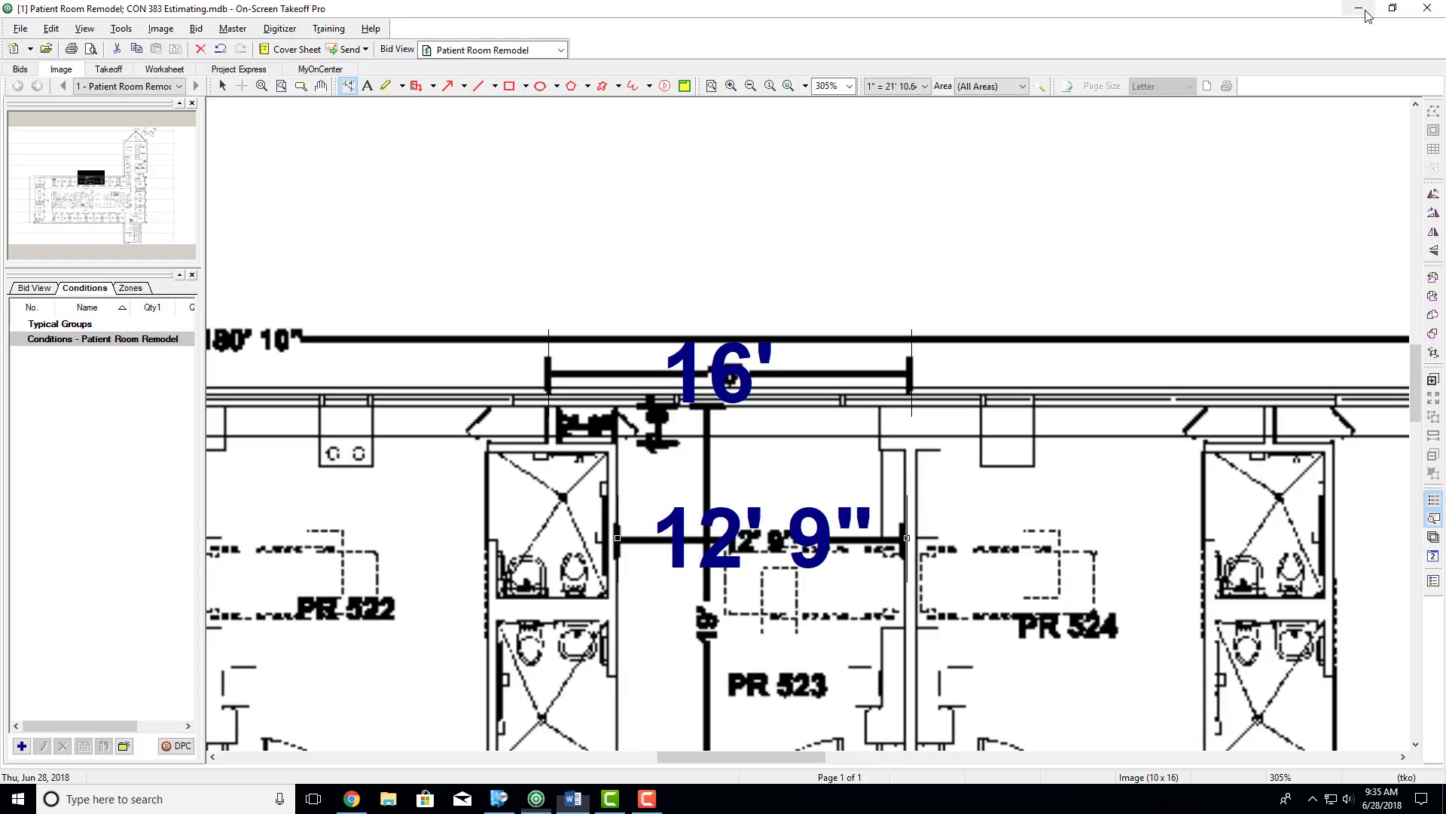
left_click(1360, 12)
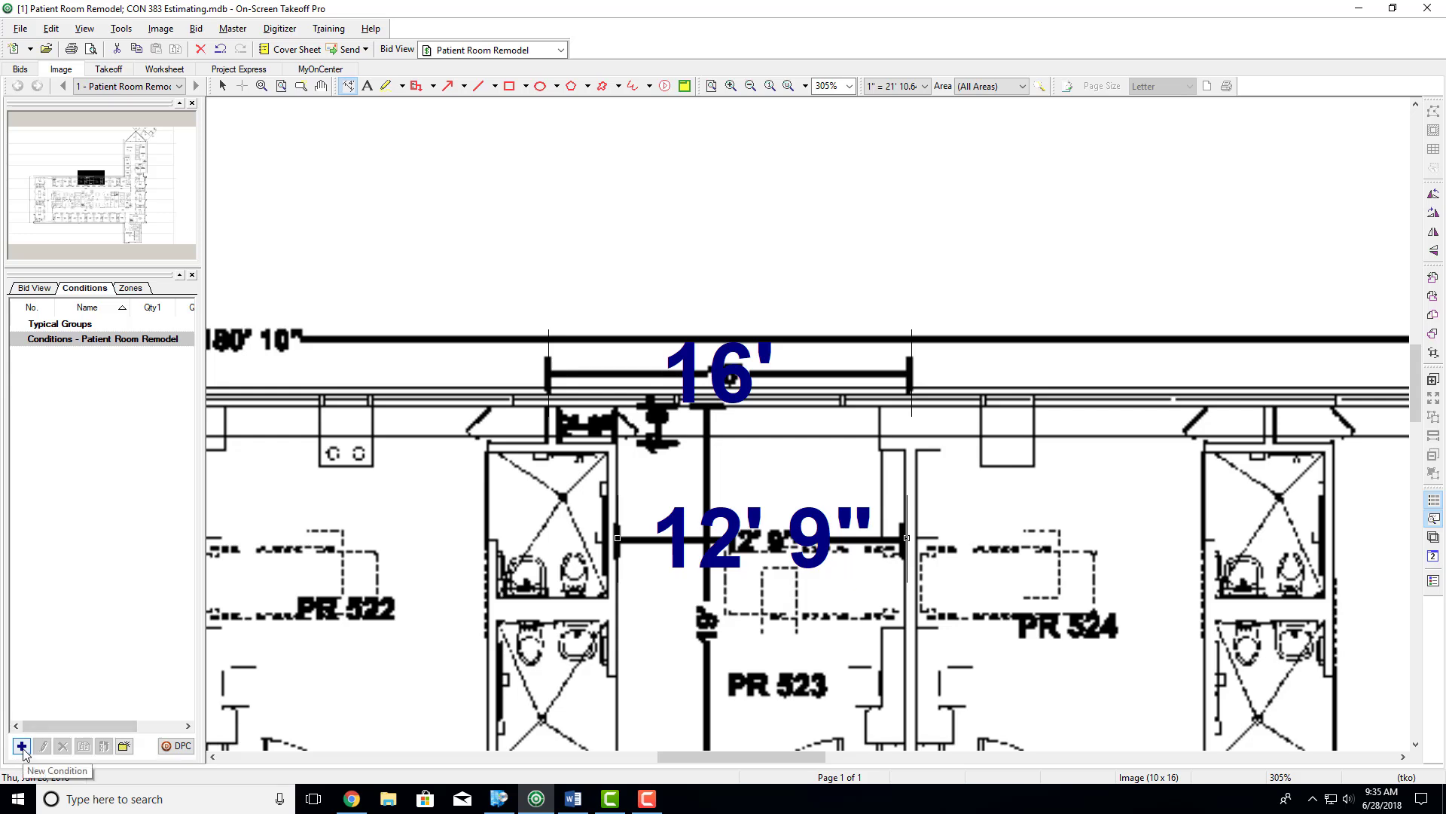
Step: Start a new condition with the Linear style and name it "Interior Walls"
left_click(22, 747)
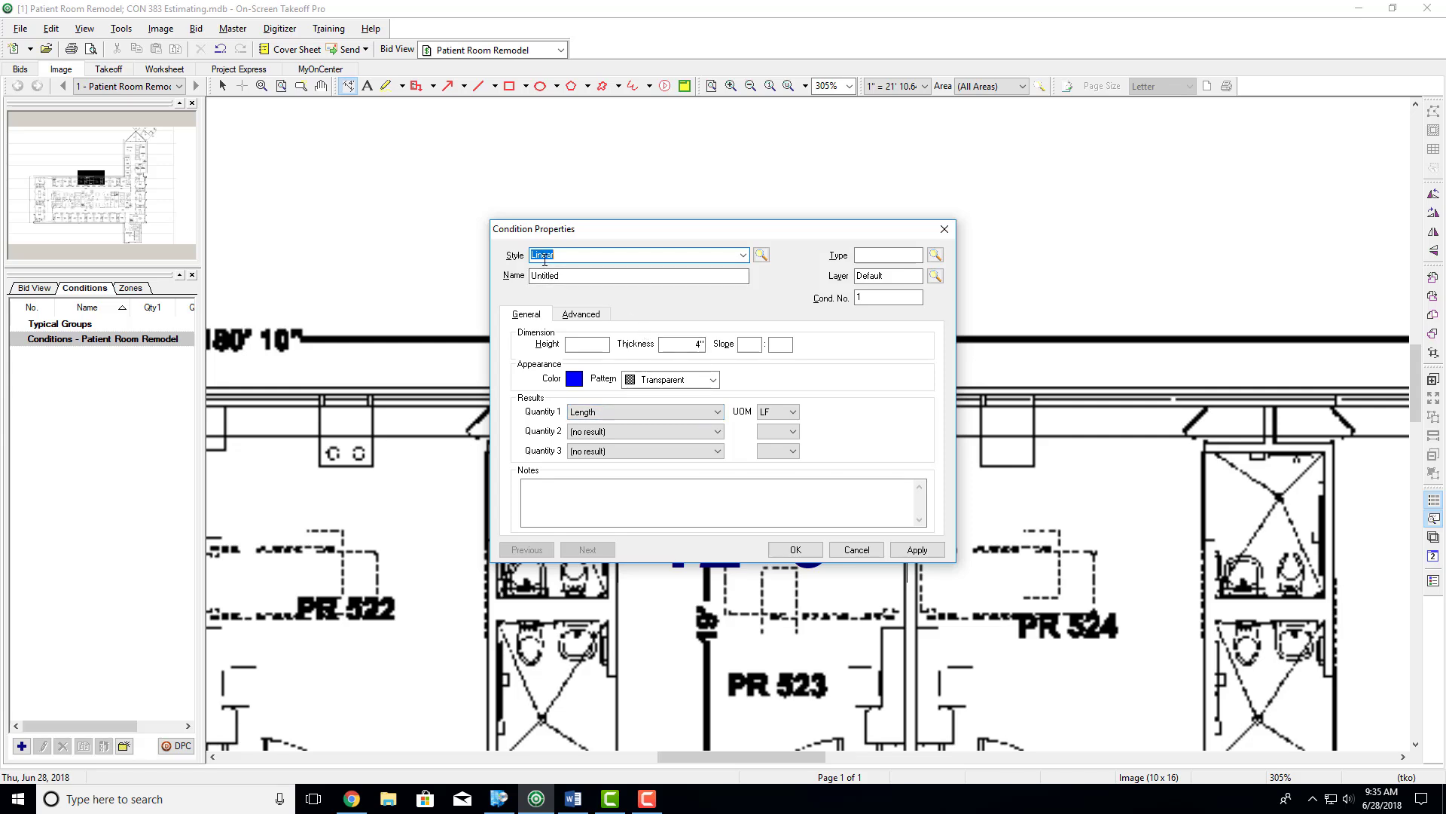
left_click(743, 255)
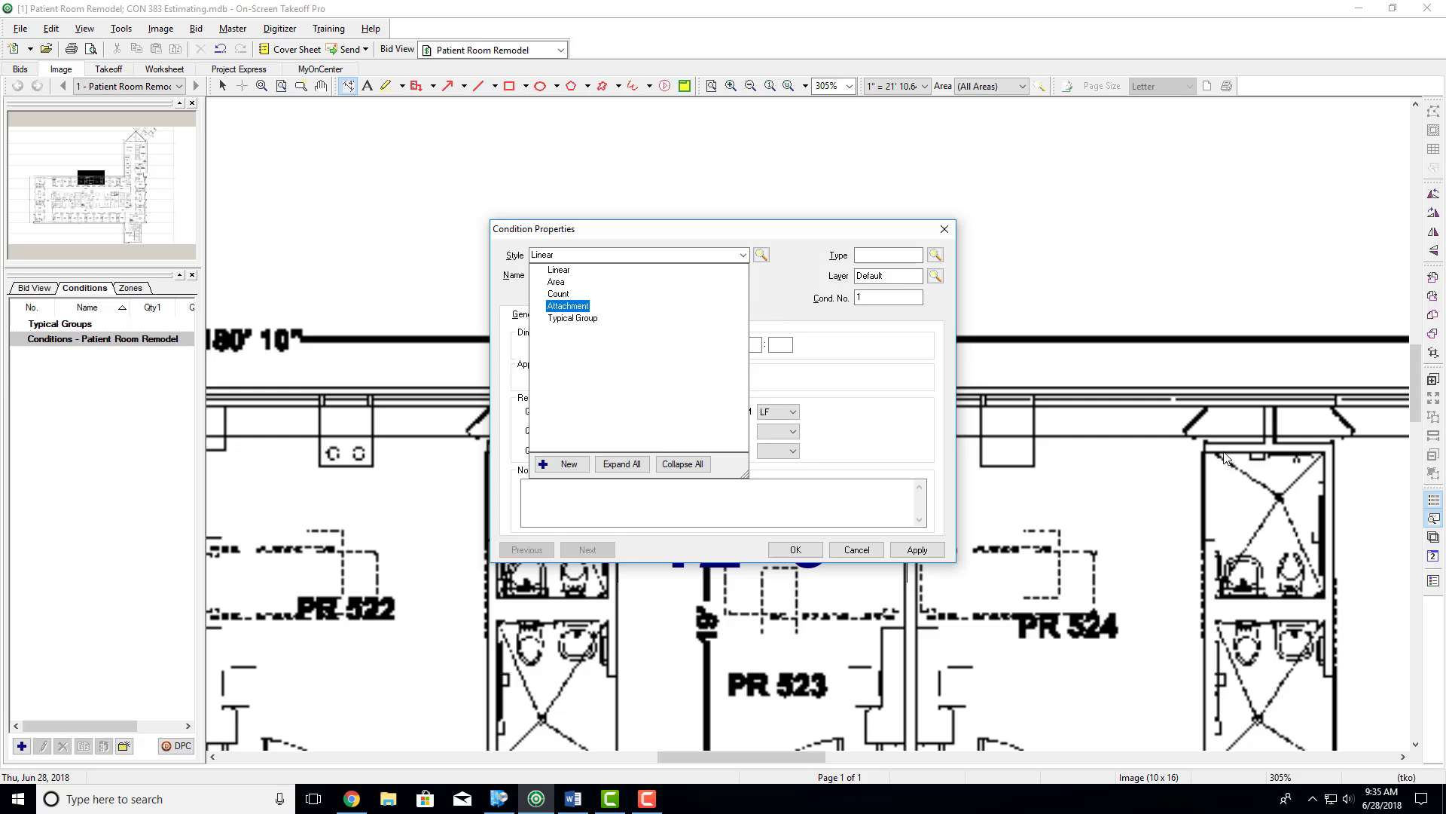
left_click(565, 273)
left_click(559, 274)
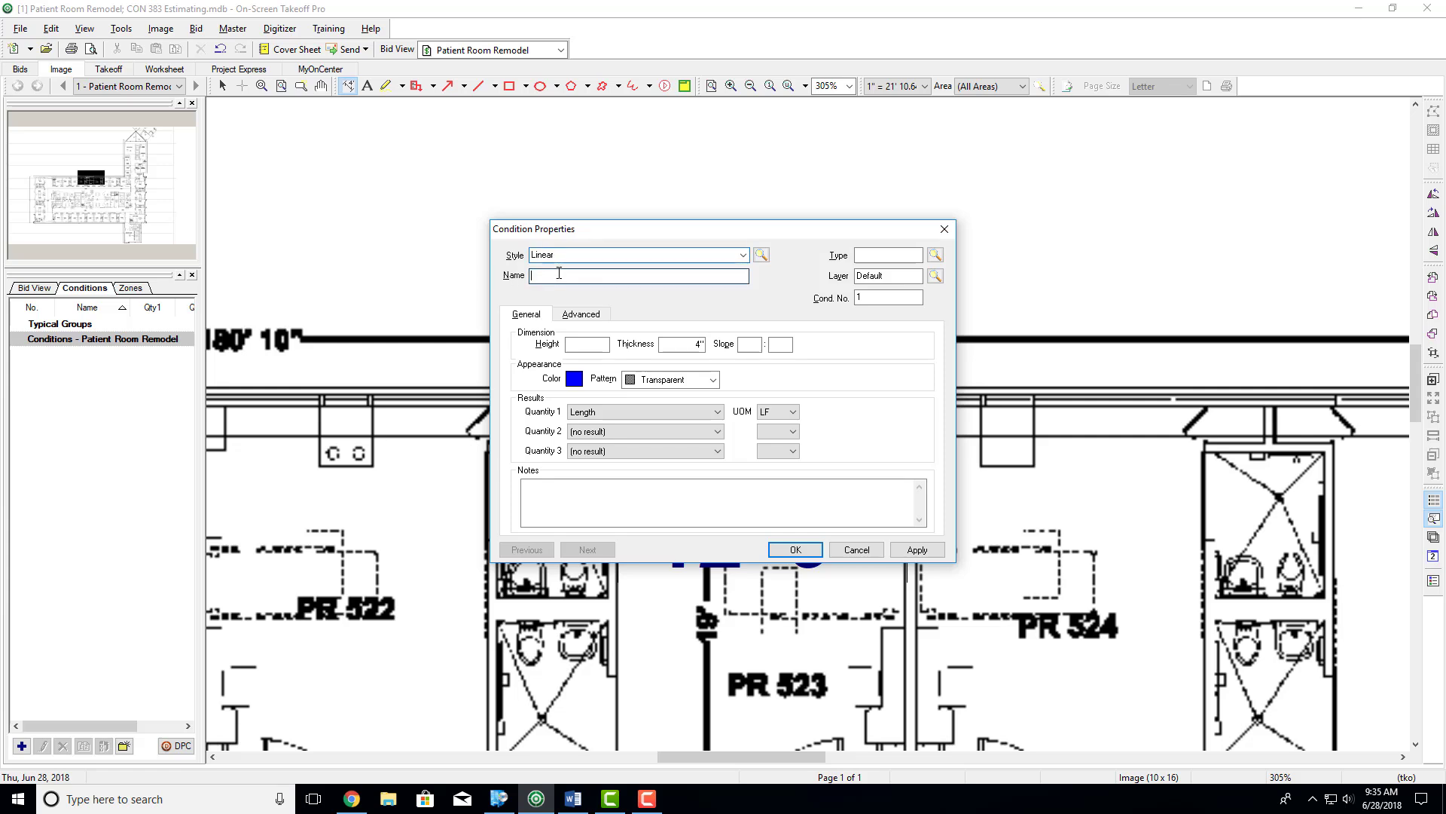
type("I")
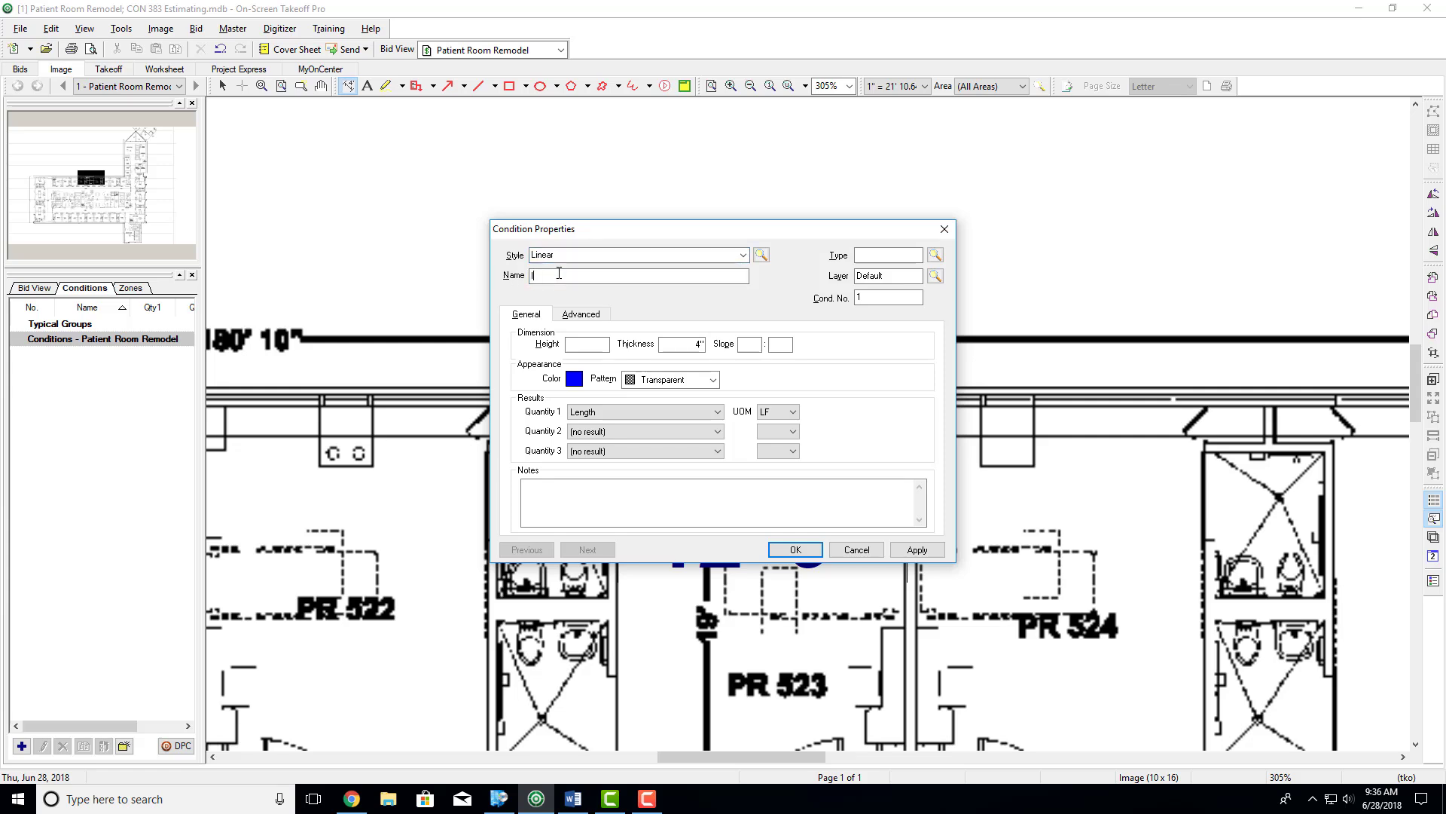
type("nterior Walls")
Step: Set the condition's type to "Wall", adding it as a new condition type
left_click(874, 256)
key("Tab")
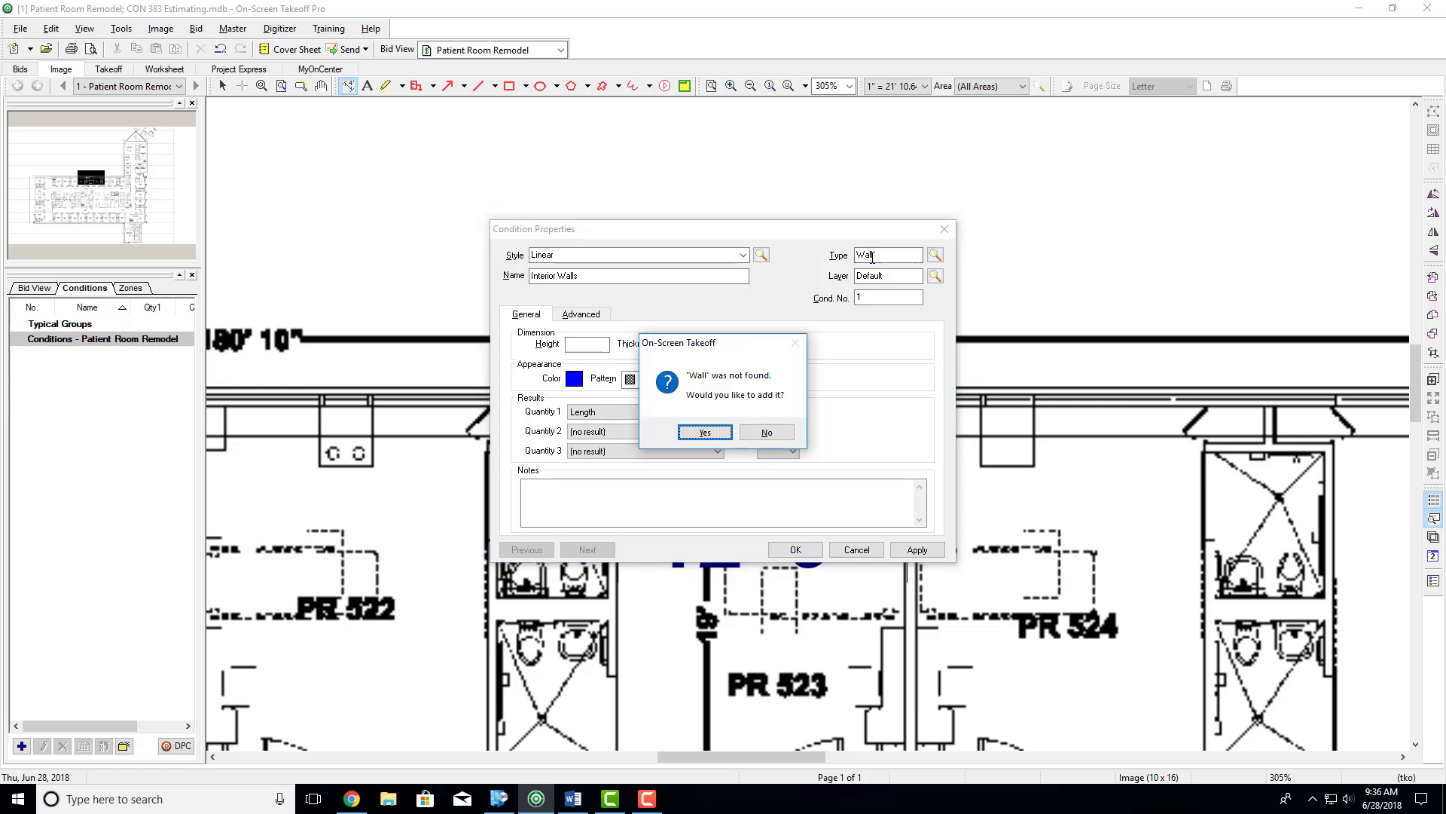
left_click(704, 432)
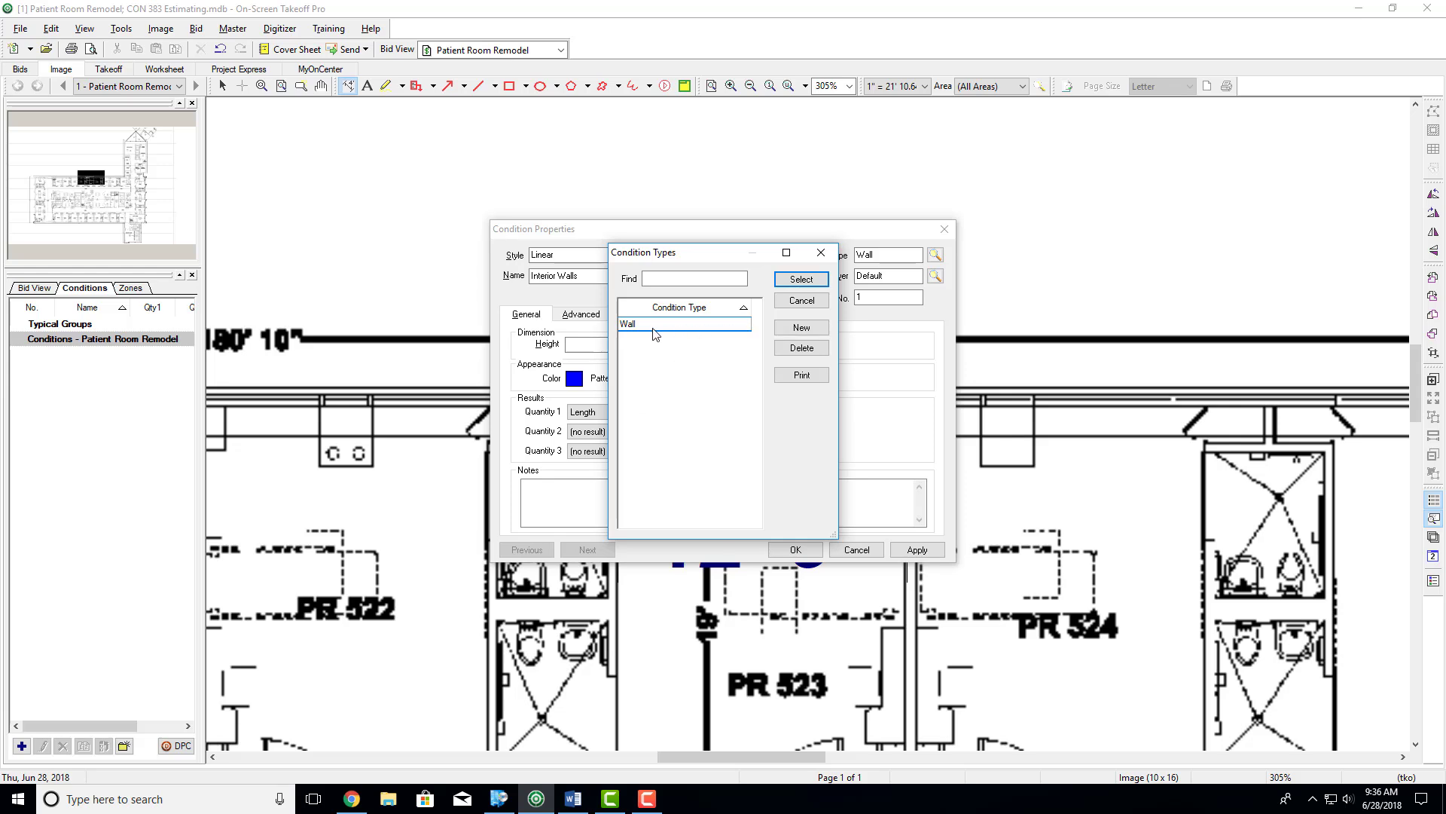
left_click(818, 283)
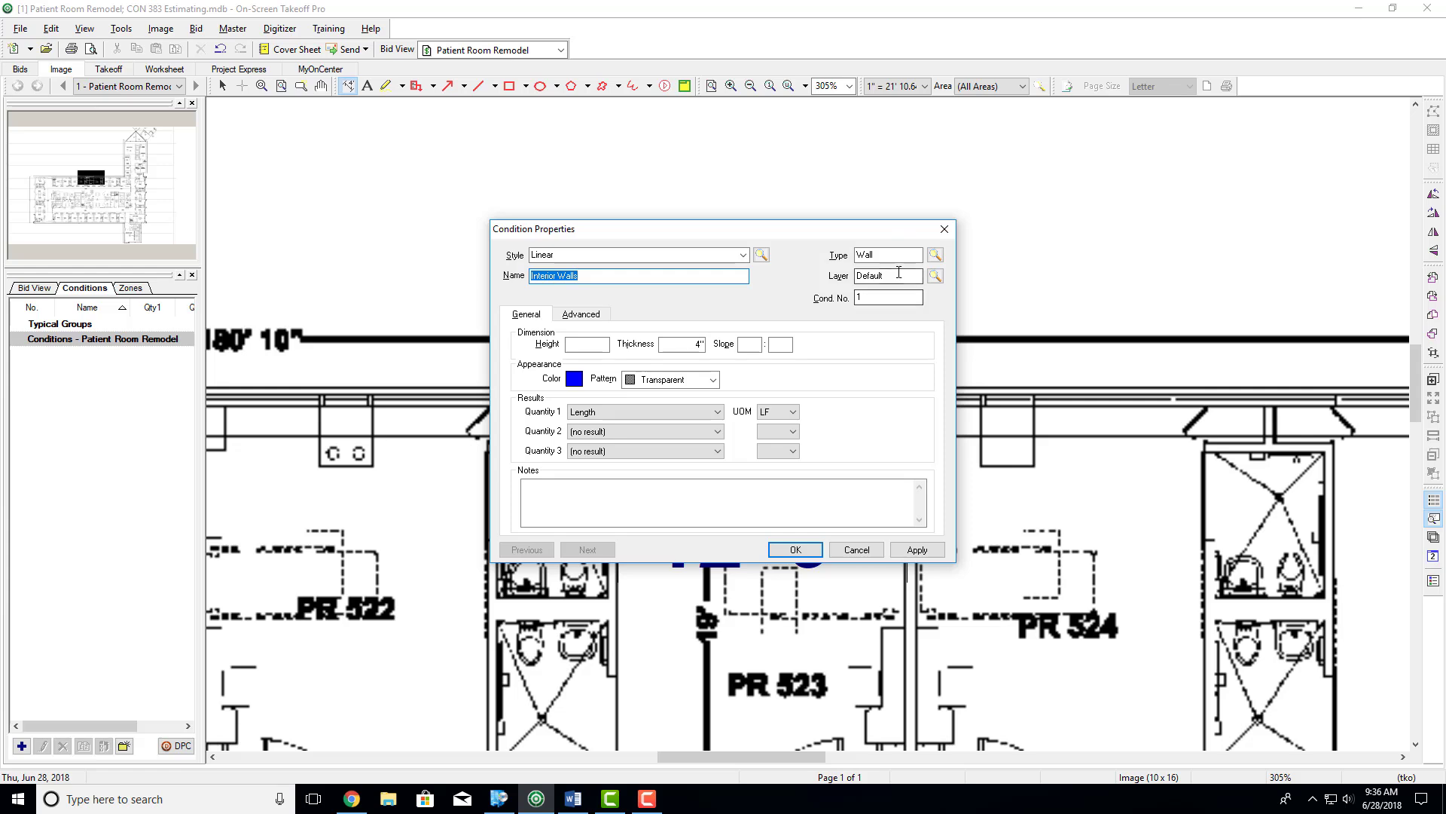
Step: Assign the condition to a layer named "Interior Wall", adding it to the bid layers
double_click(856, 276)
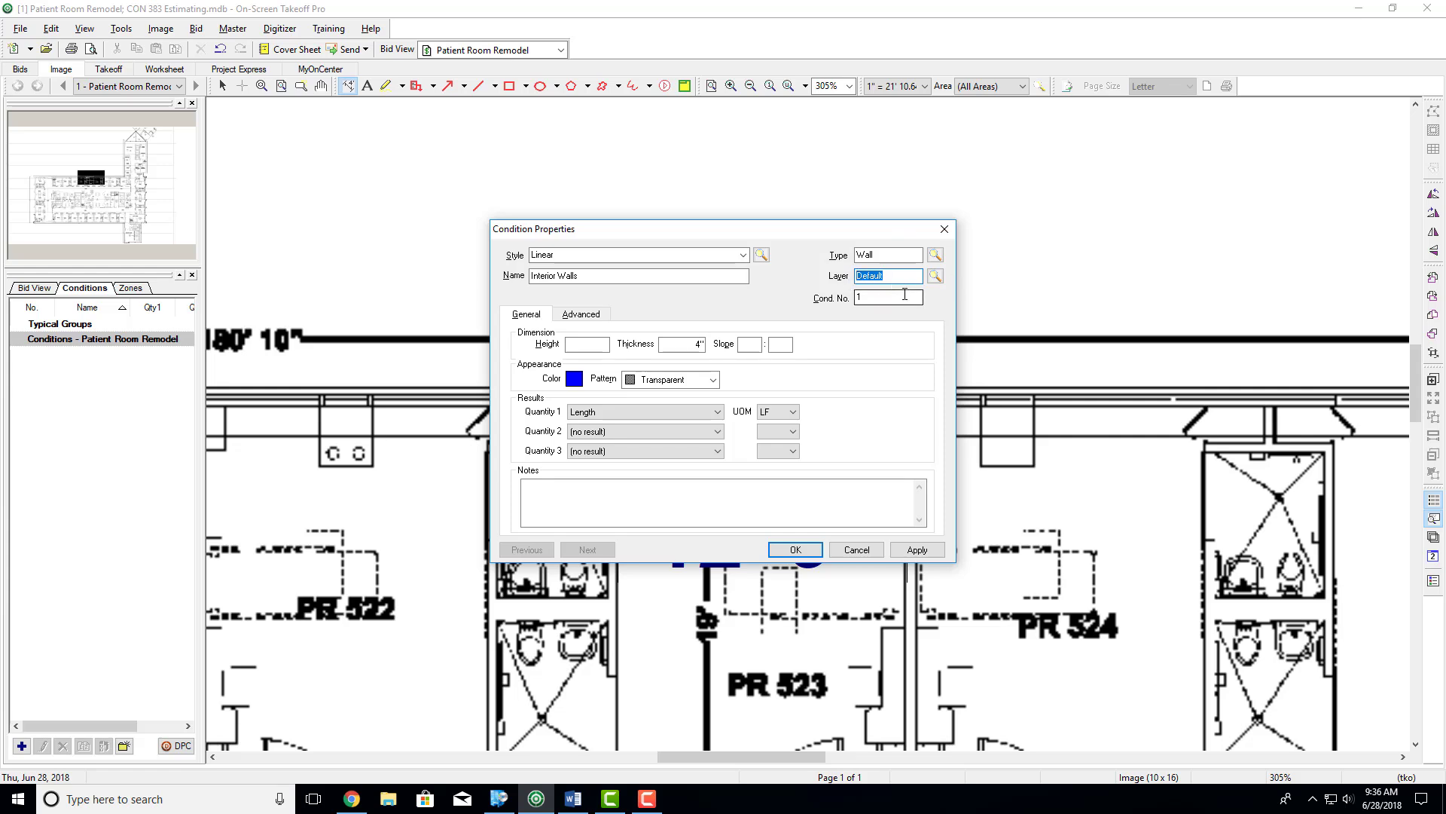
type("Interior Wall")
left_click(905, 296)
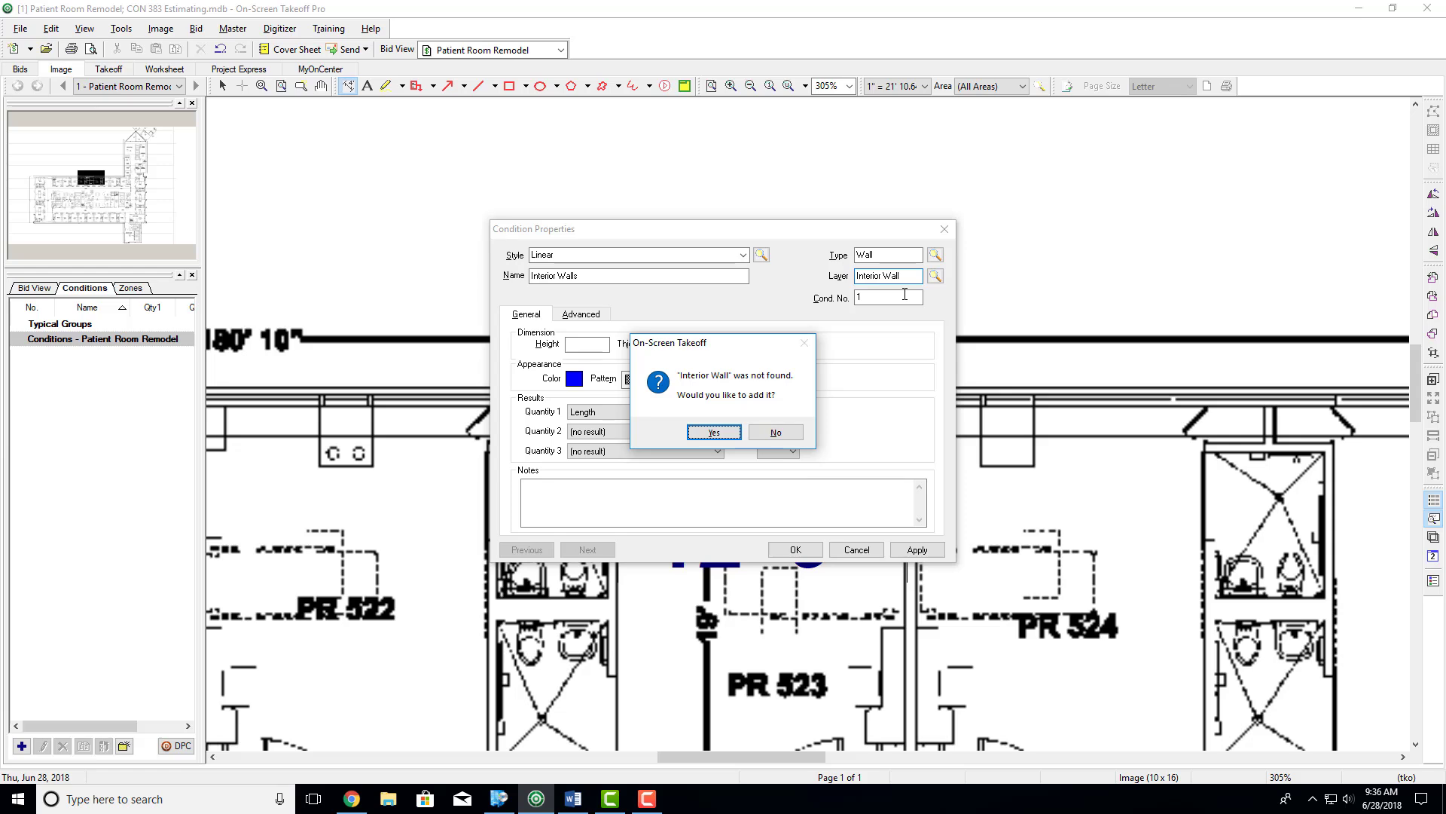
key("Return")
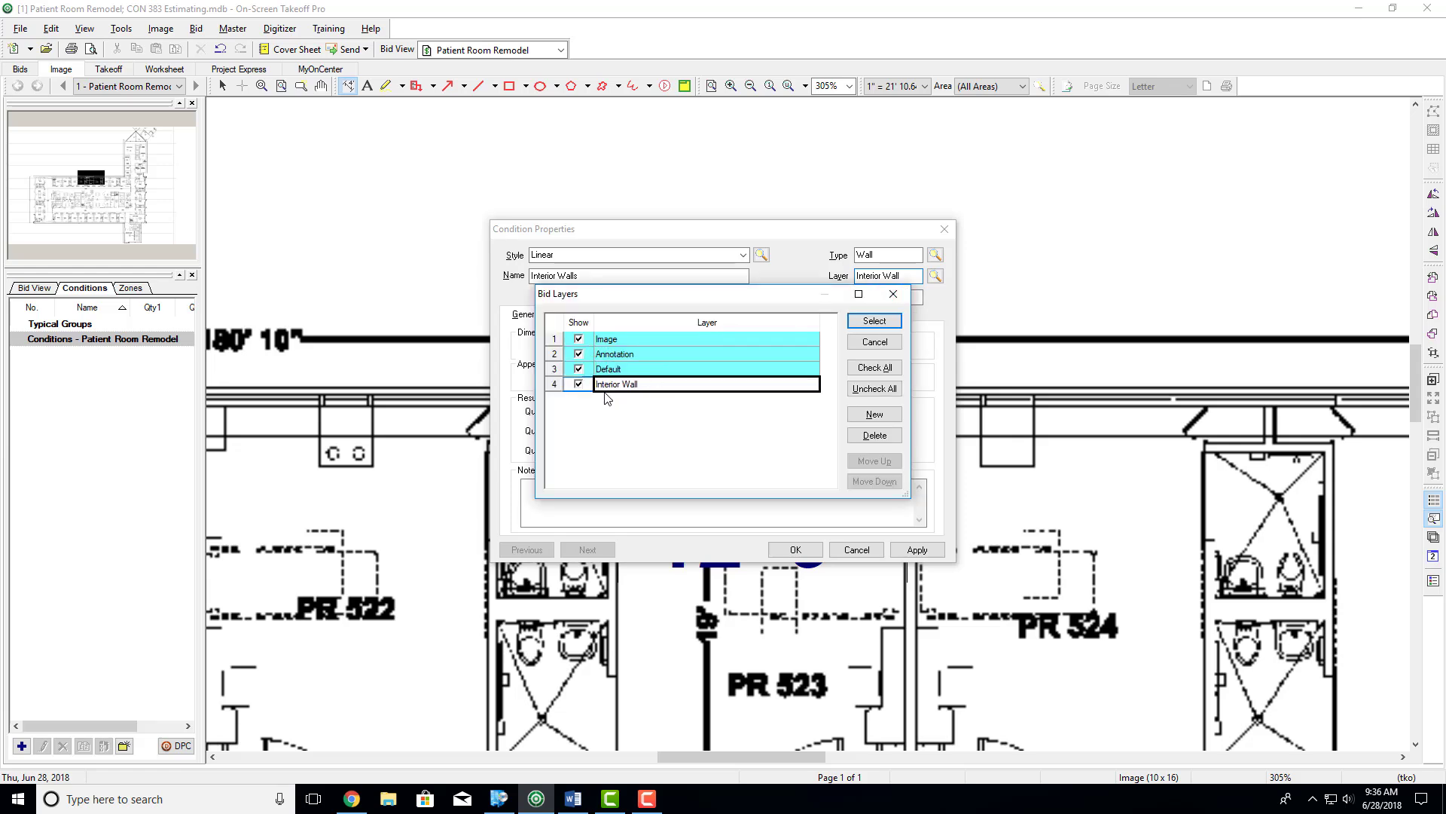
left_click(890, 324)
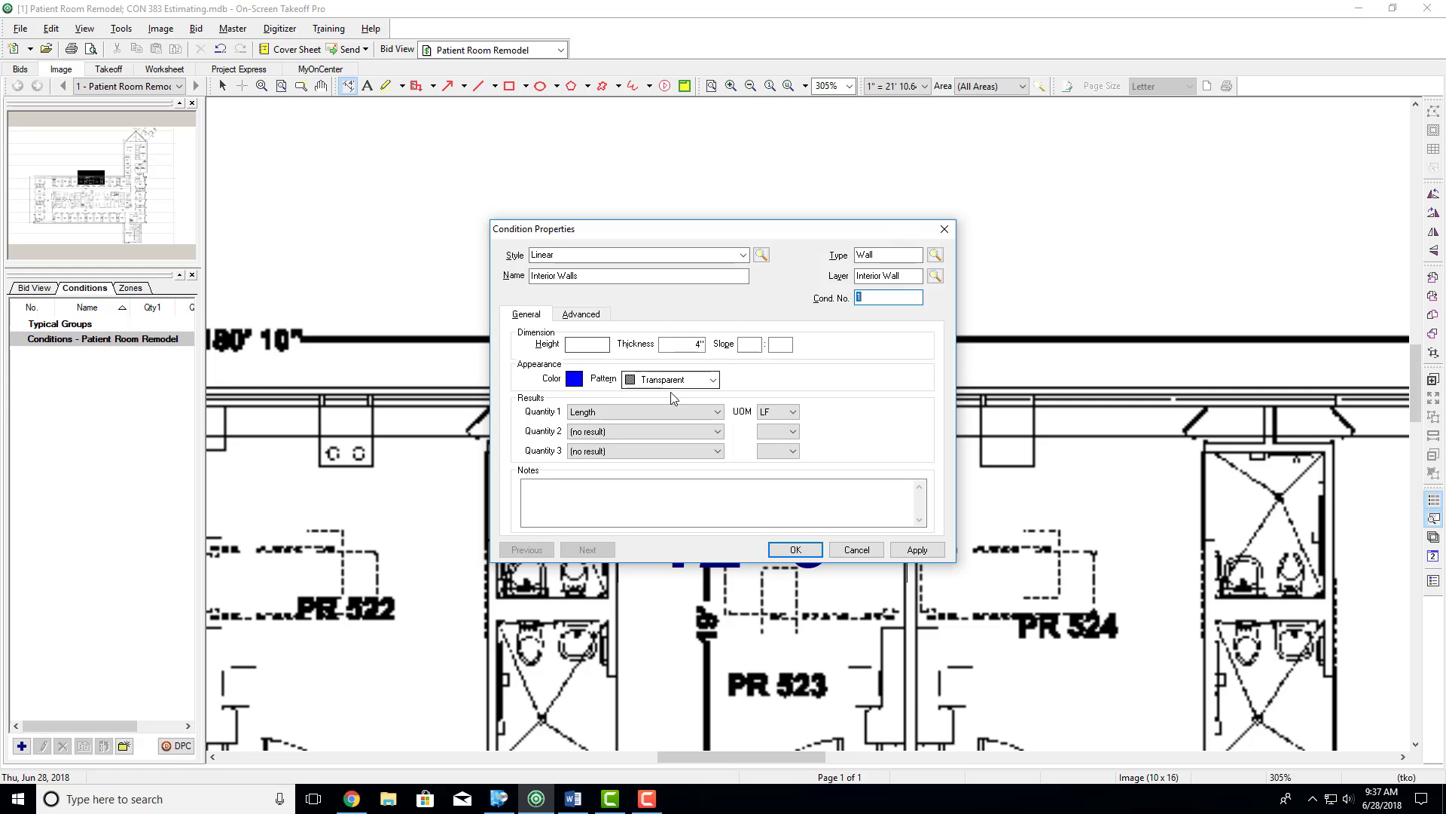
Step: Switch to the Assignment 6 document in Word, highlight the assumed floor and wall heights, and return to On-Screen Takeoff
left_click(571, 800)
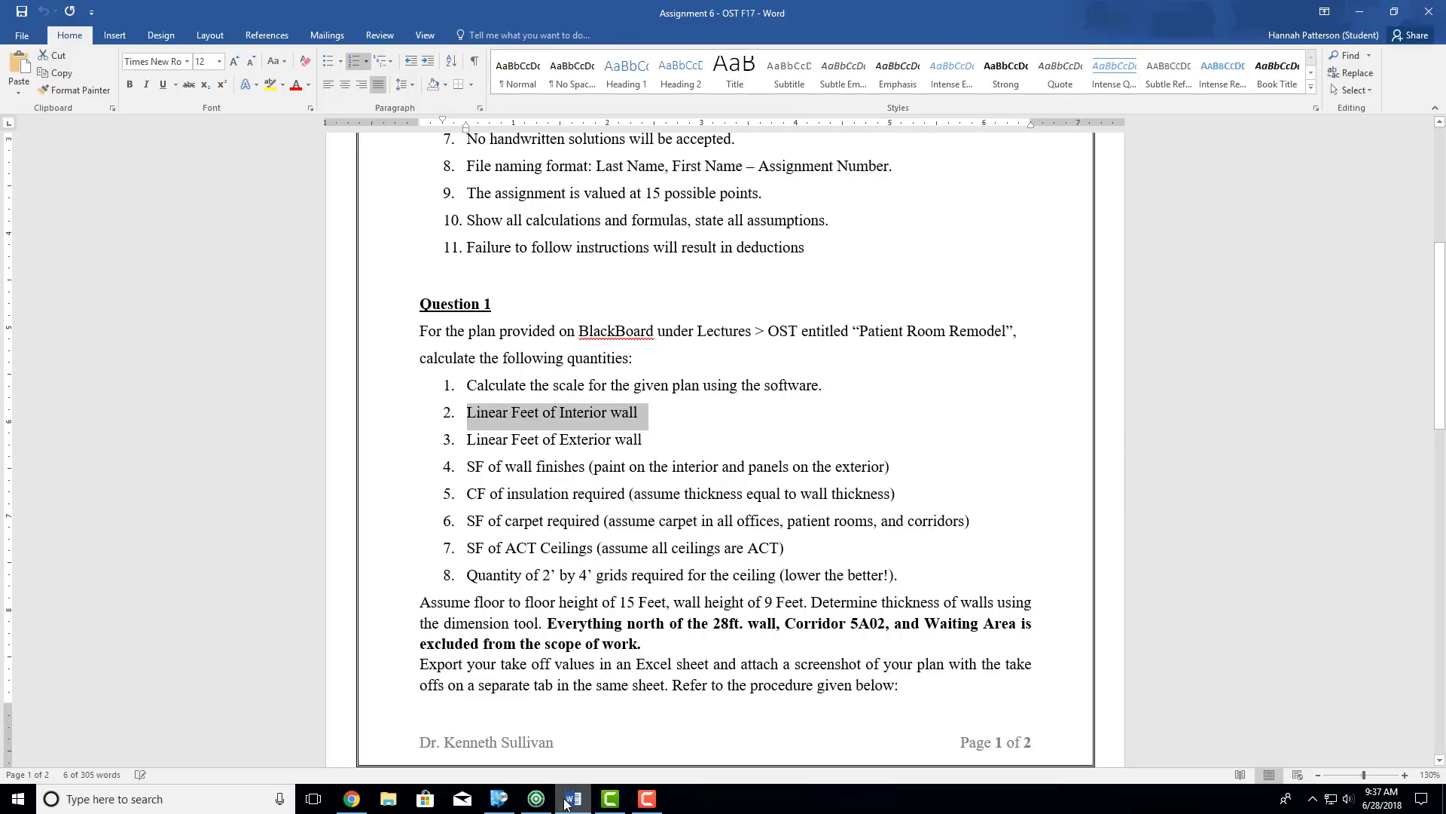
left_click(553, 401)
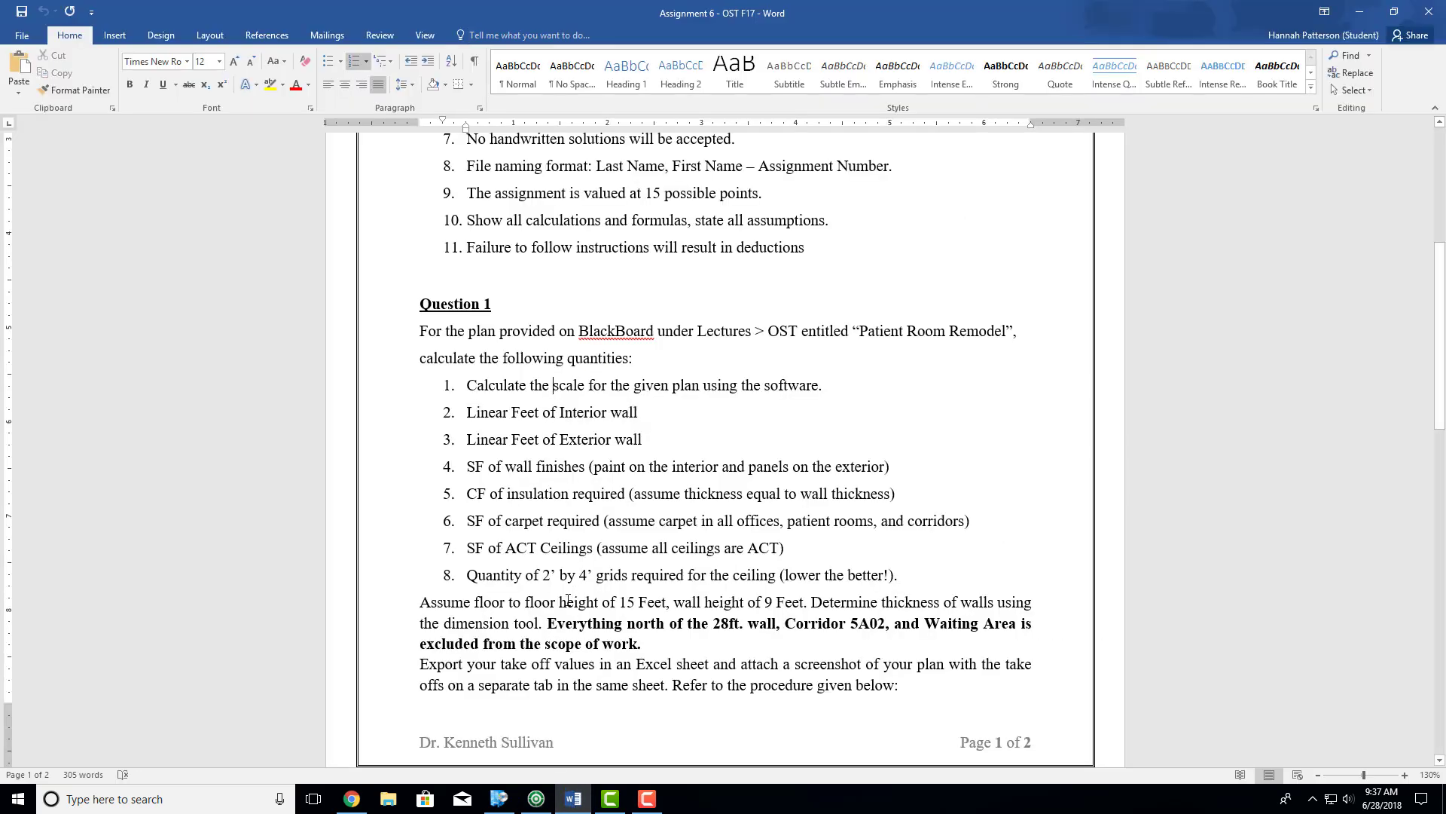
left_click_drag(460, 600, 811, 600)
left_click(747, 549)
left_click(1359, 11)
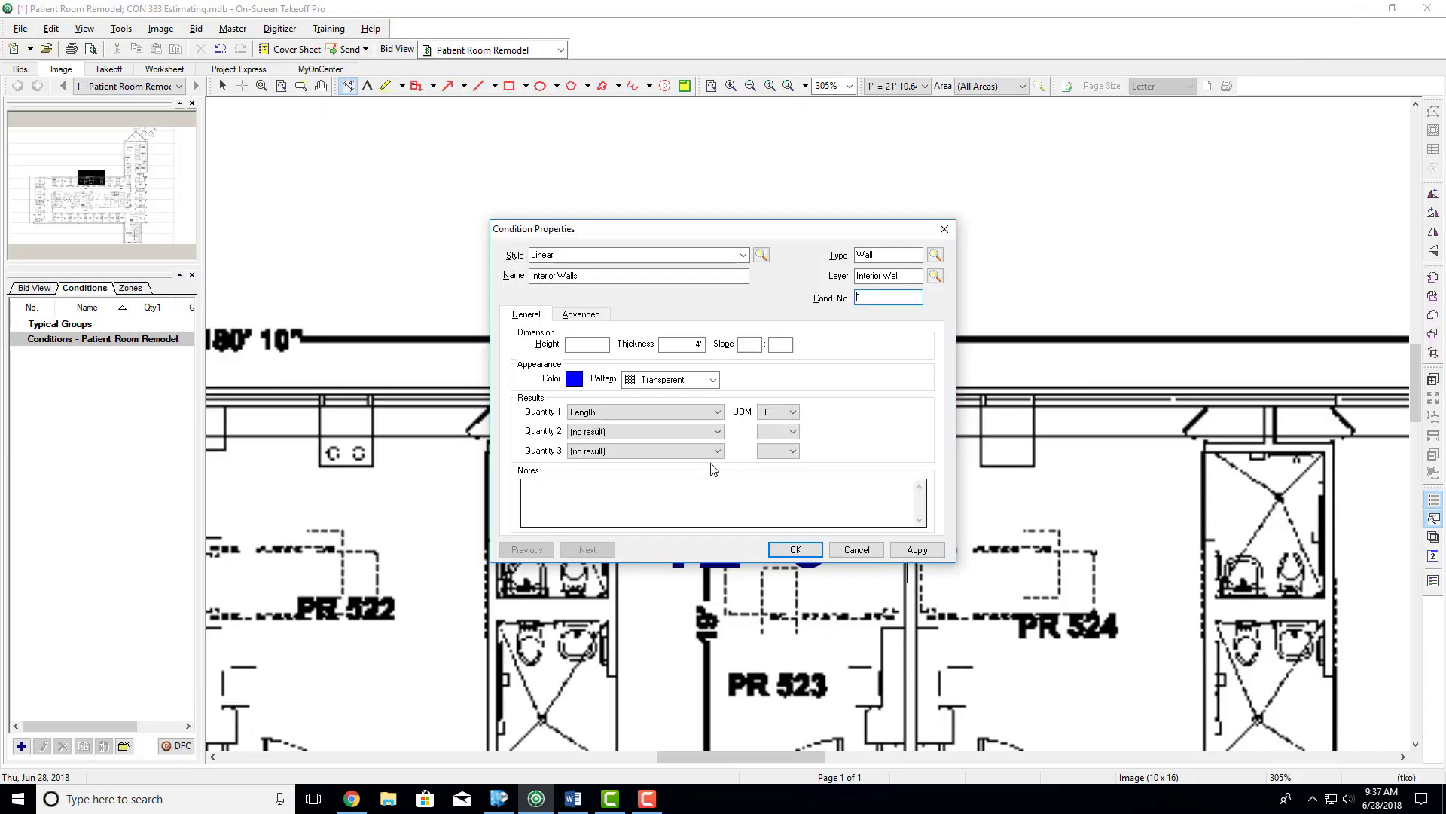
Step: Set the condition's height to 9' 0" and its appearance to light red with the Transparent pattern
left_click(601, 345)
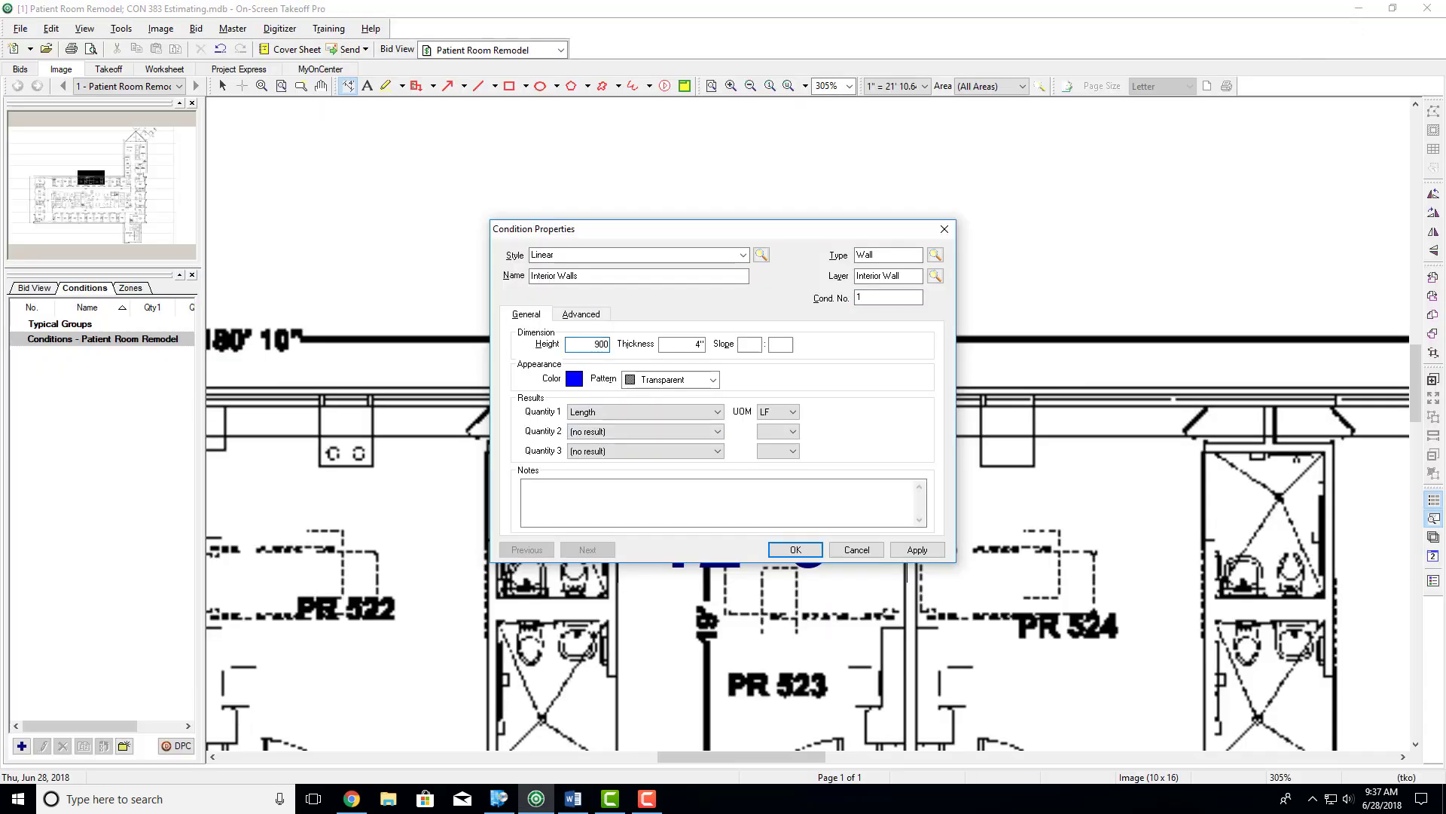
left_click(678, 349)
left_click(575, 379)
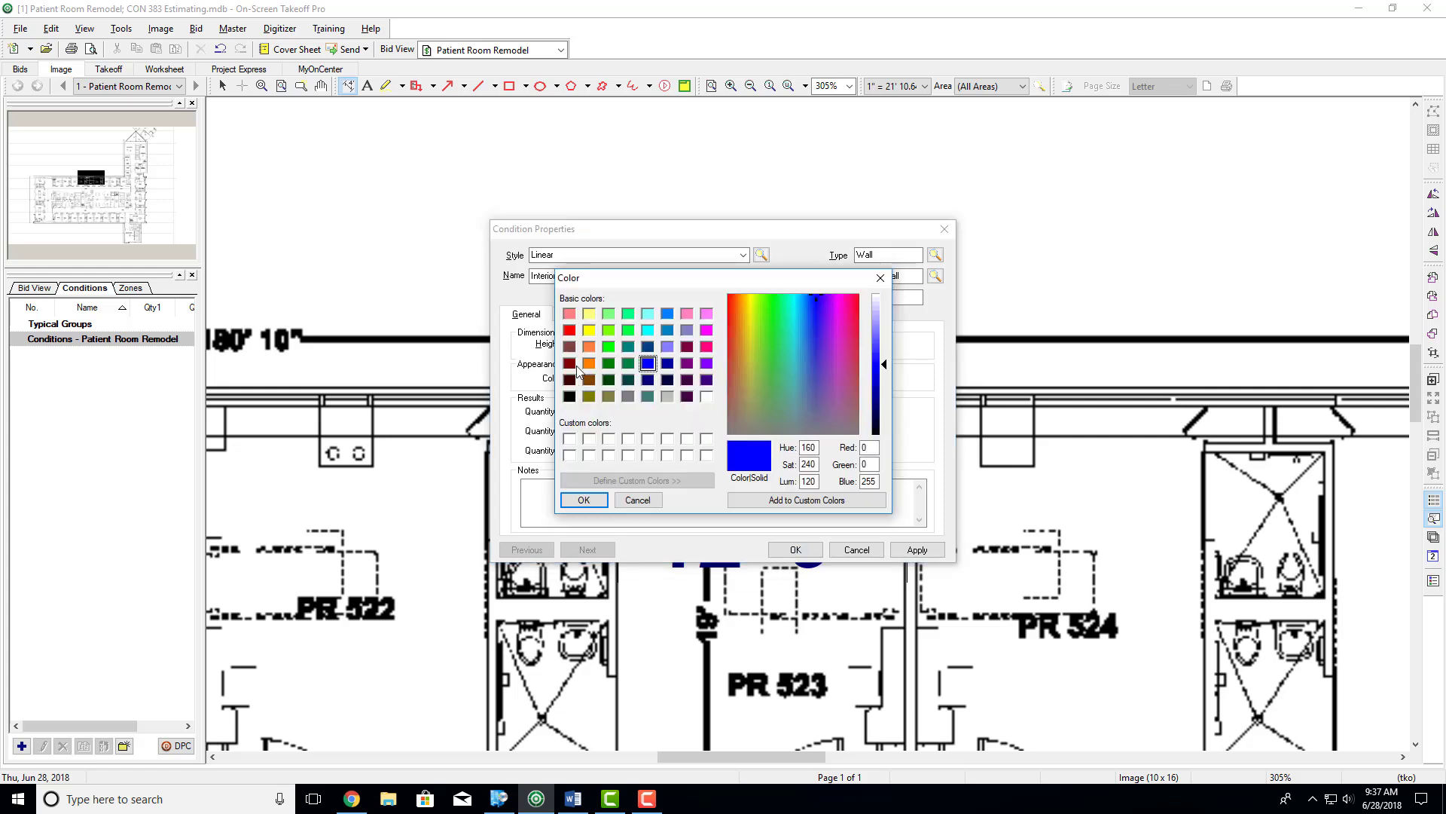
left_click(570, 314)
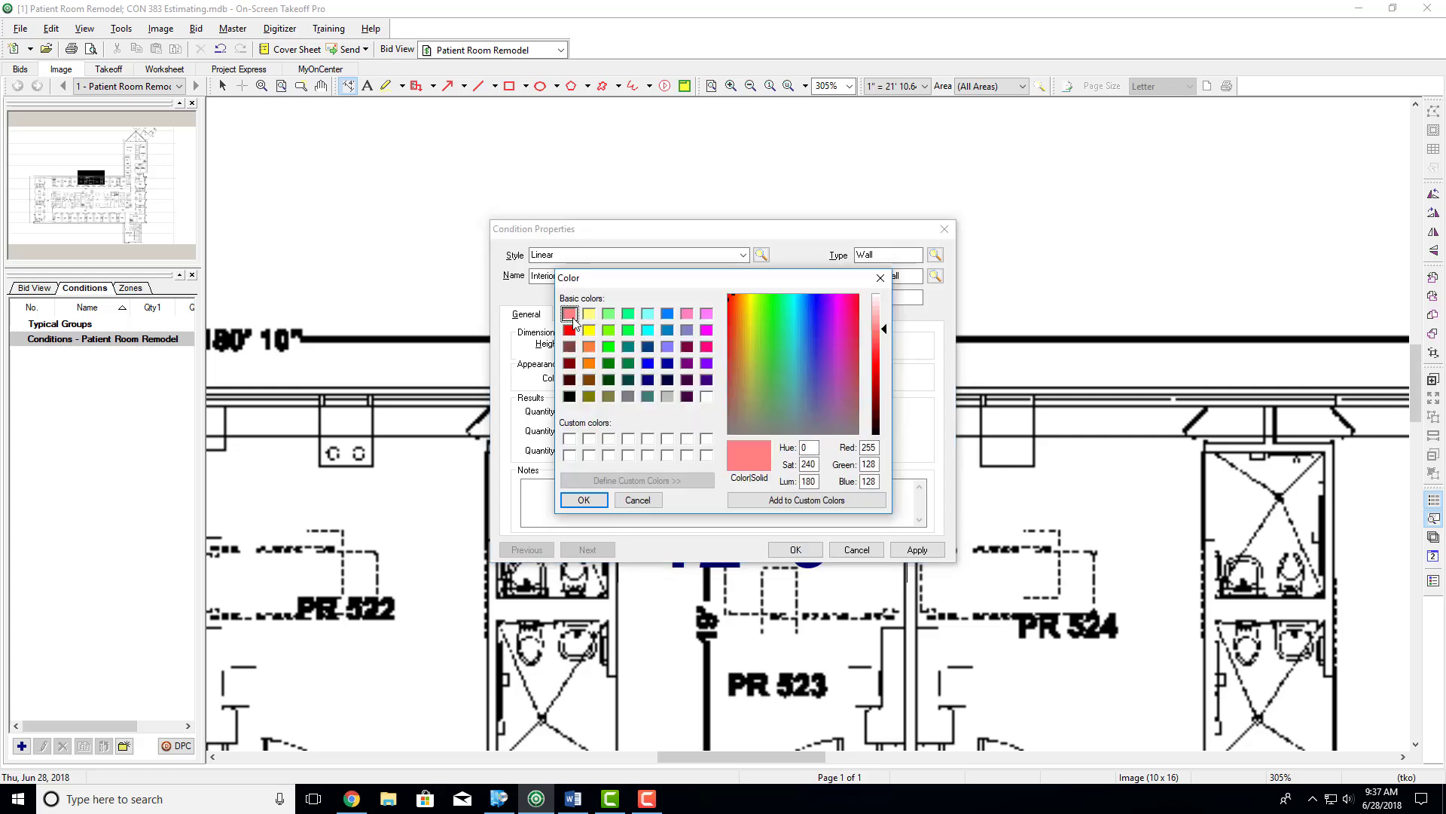
left_click(581, 500)
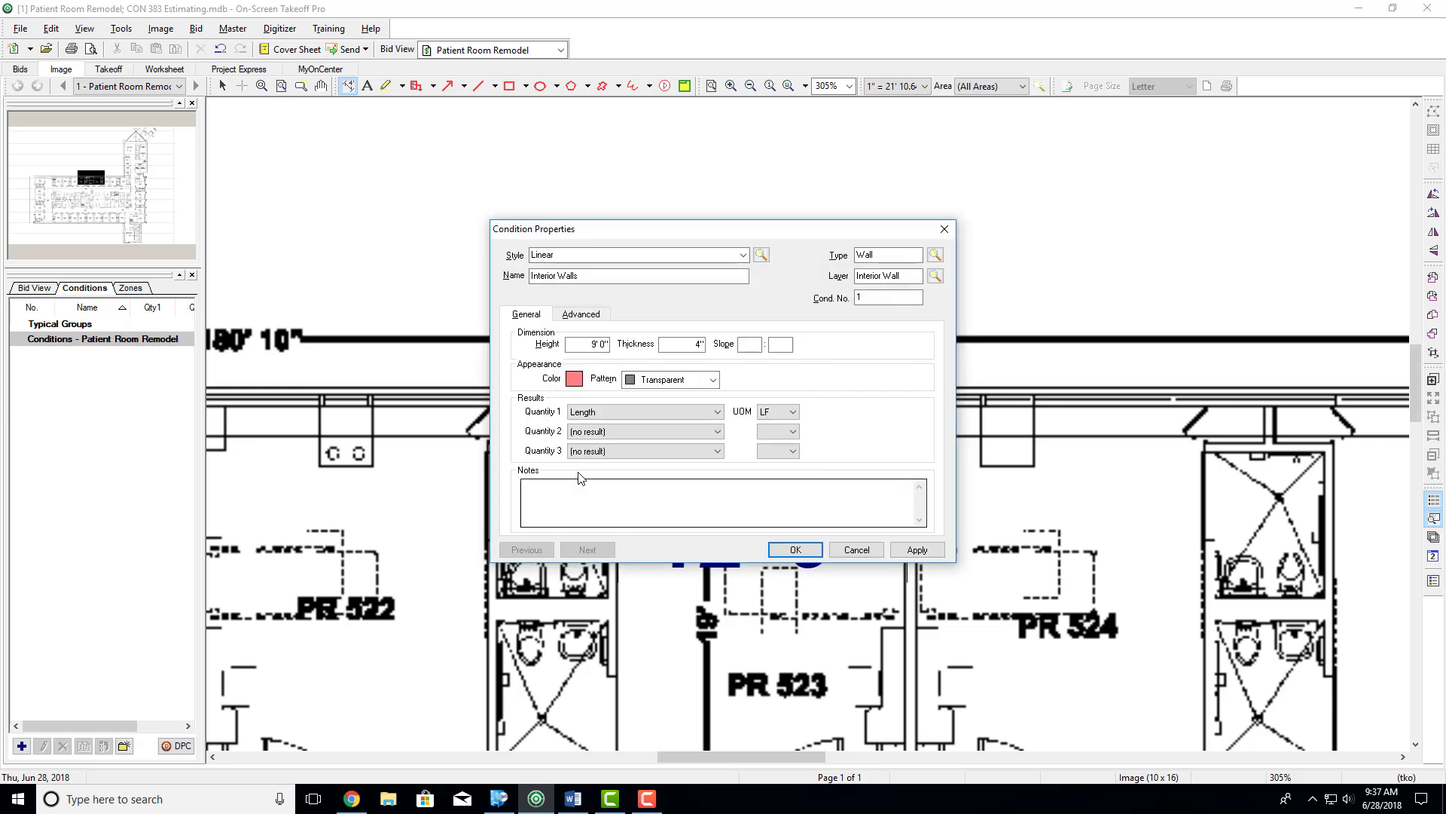
left_click(666, 380)
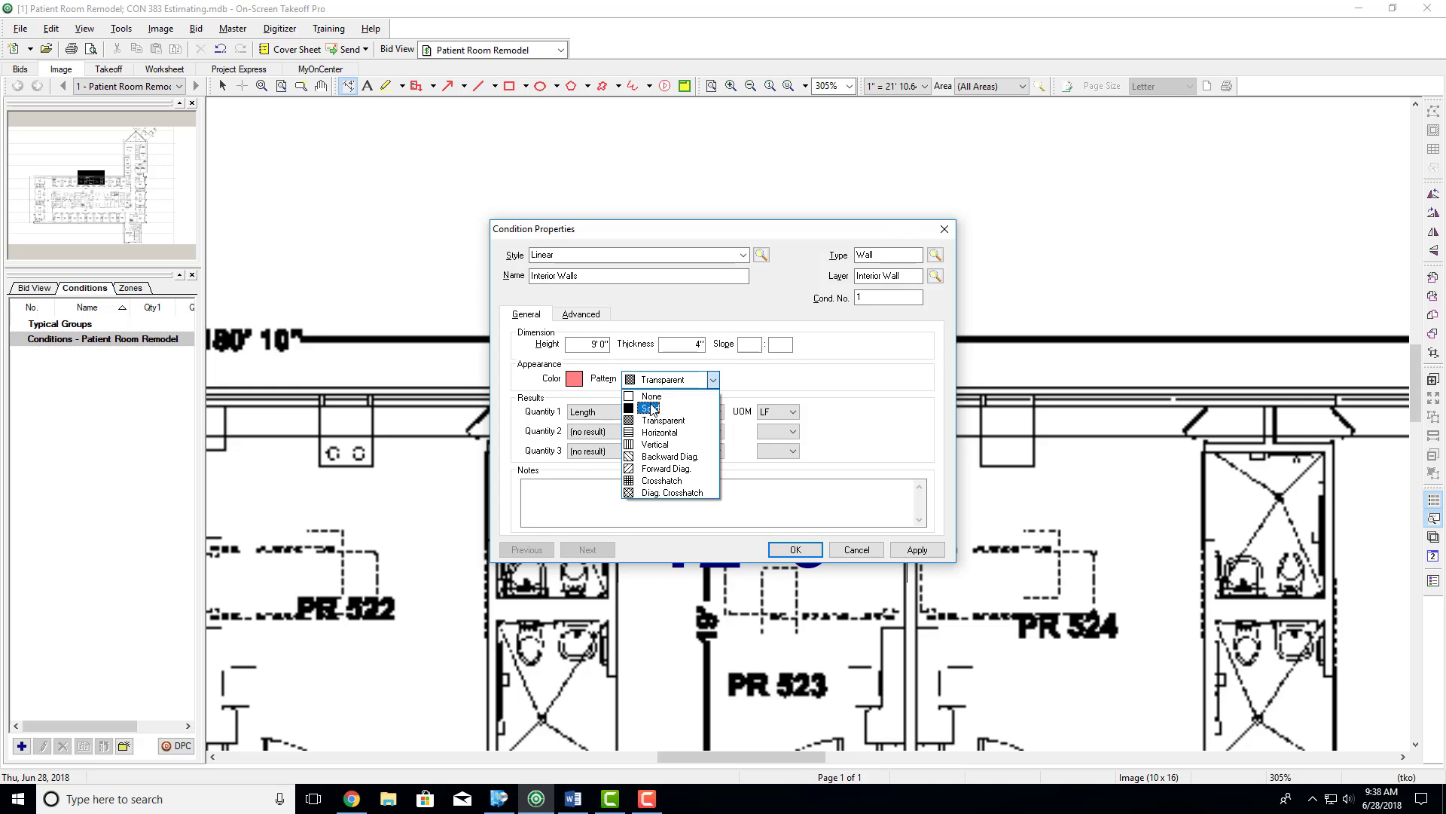
left_click(659, 416)
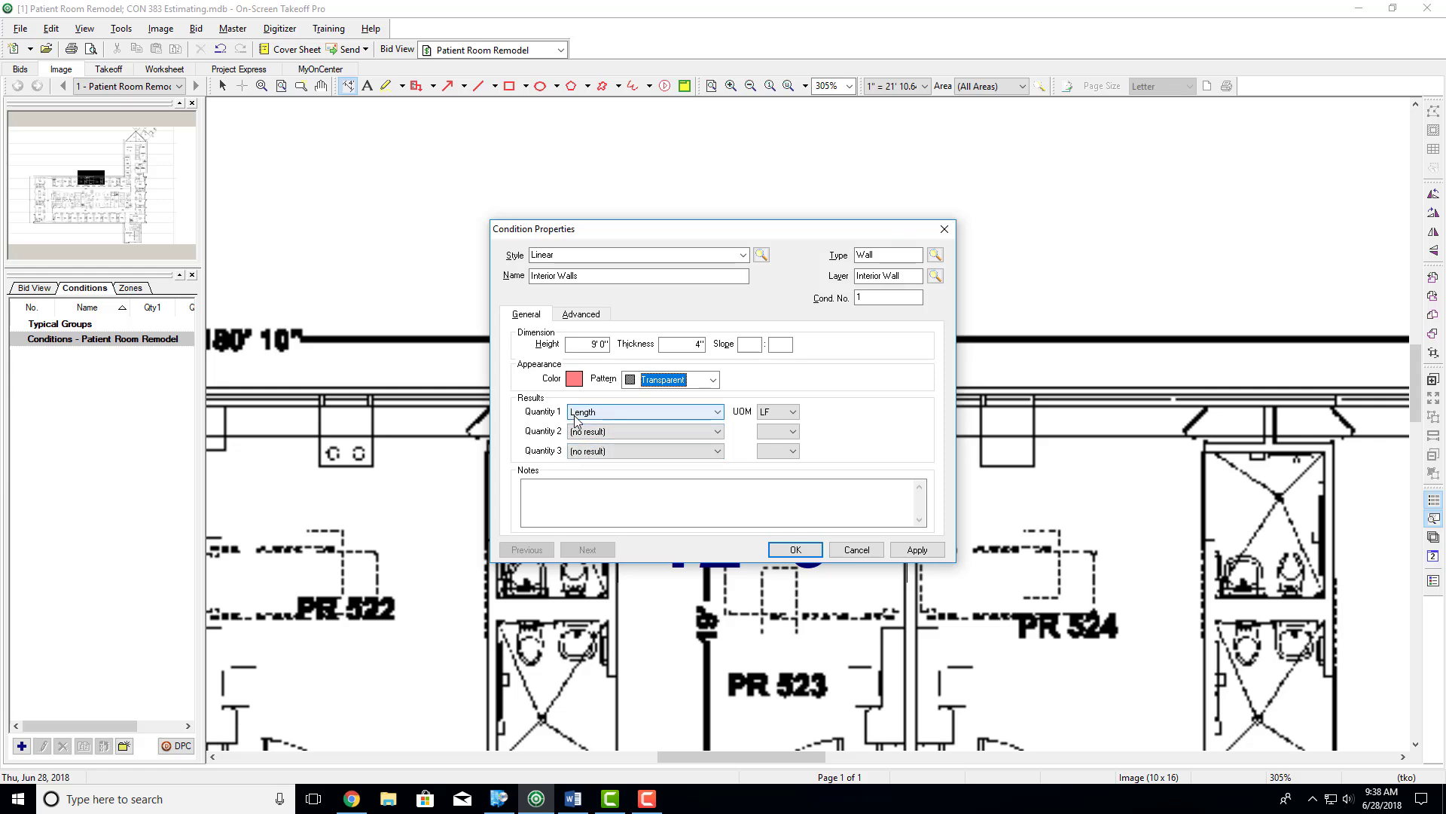
Step: Choose Length in LF as the condition's Quantity 1 result, leave the notes empty, and save the condition
left_click(779, 412)
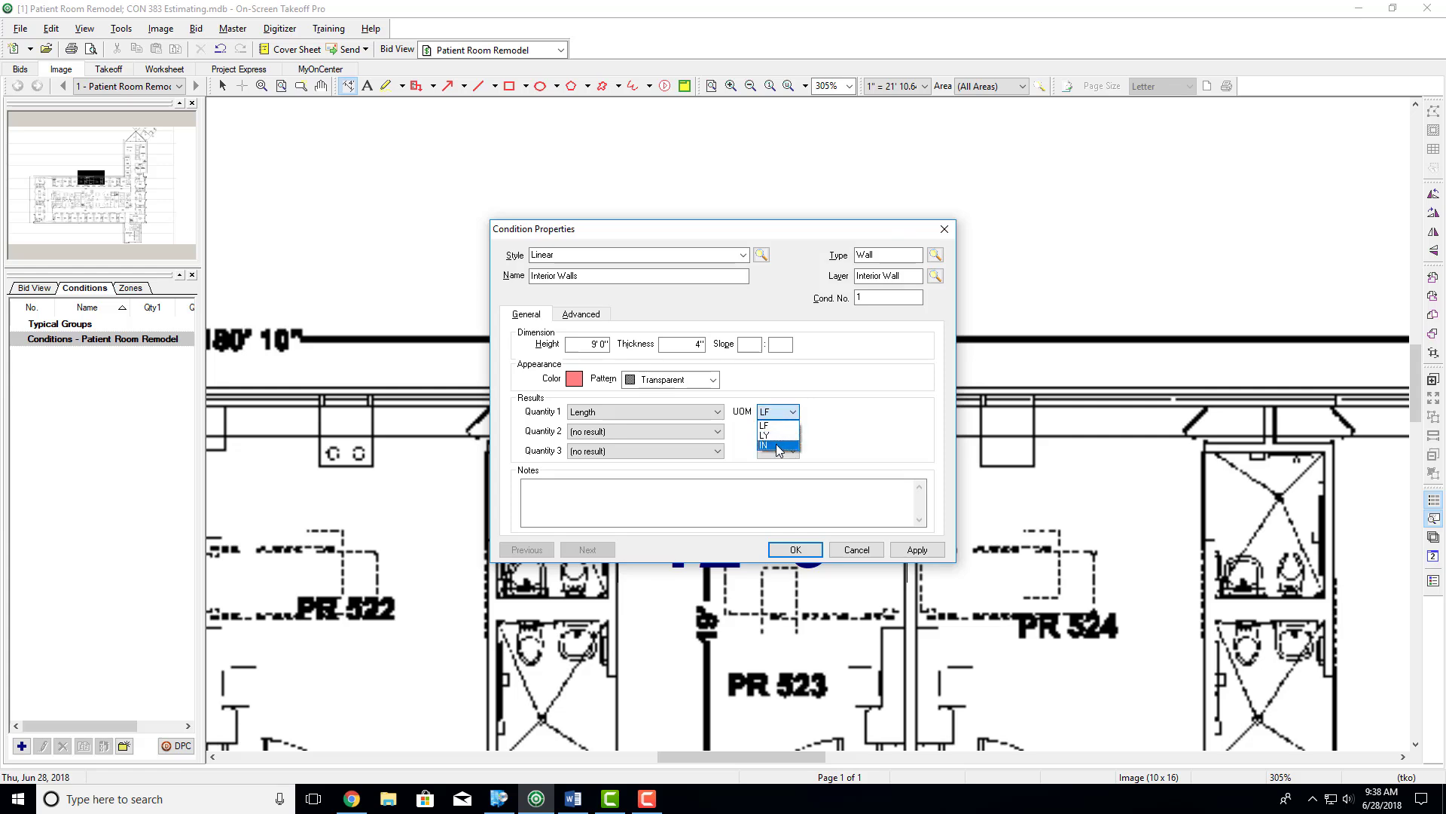
left_click(717, 412)
left_click(717, 412)
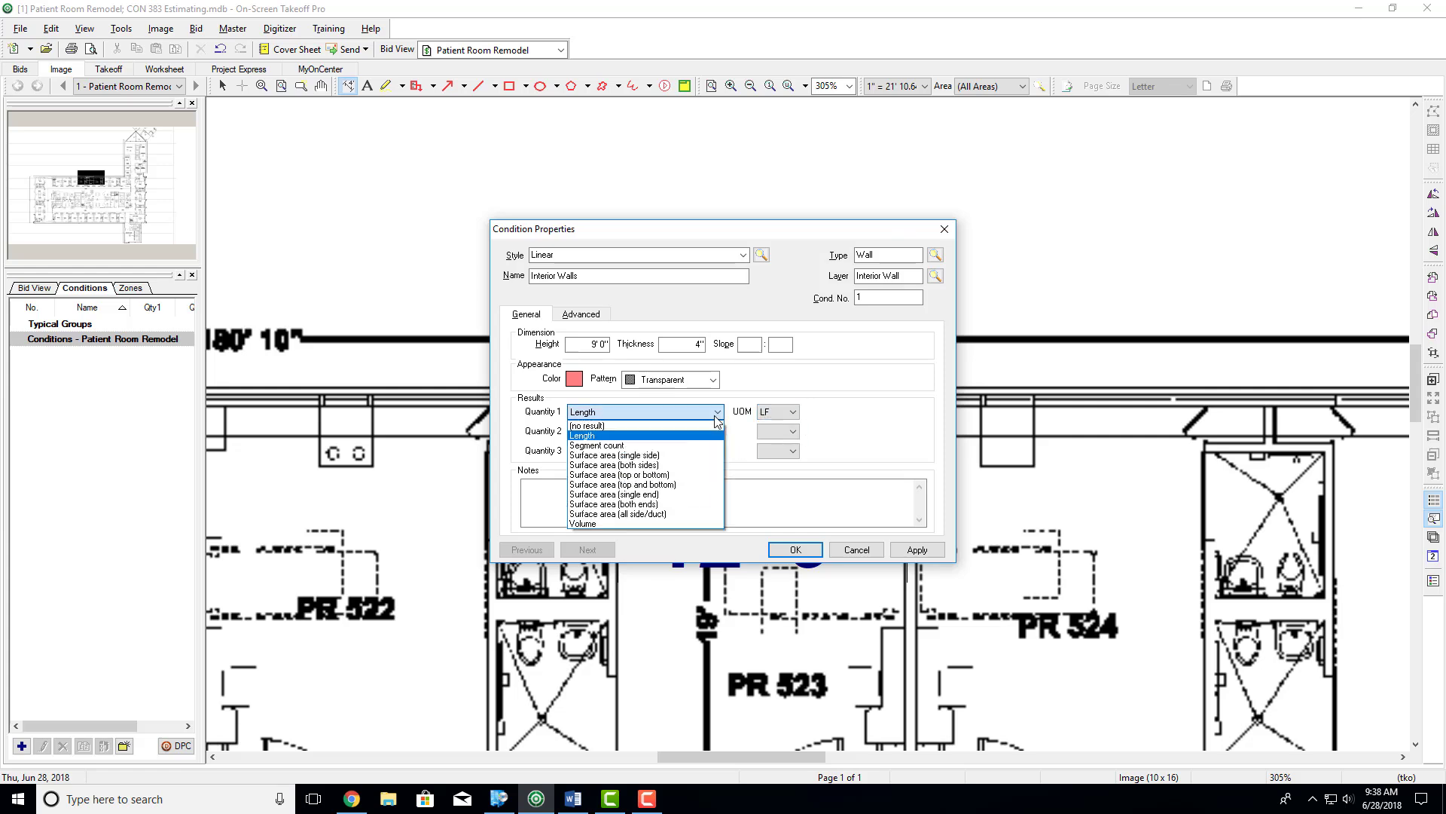
left_click(670, 436)
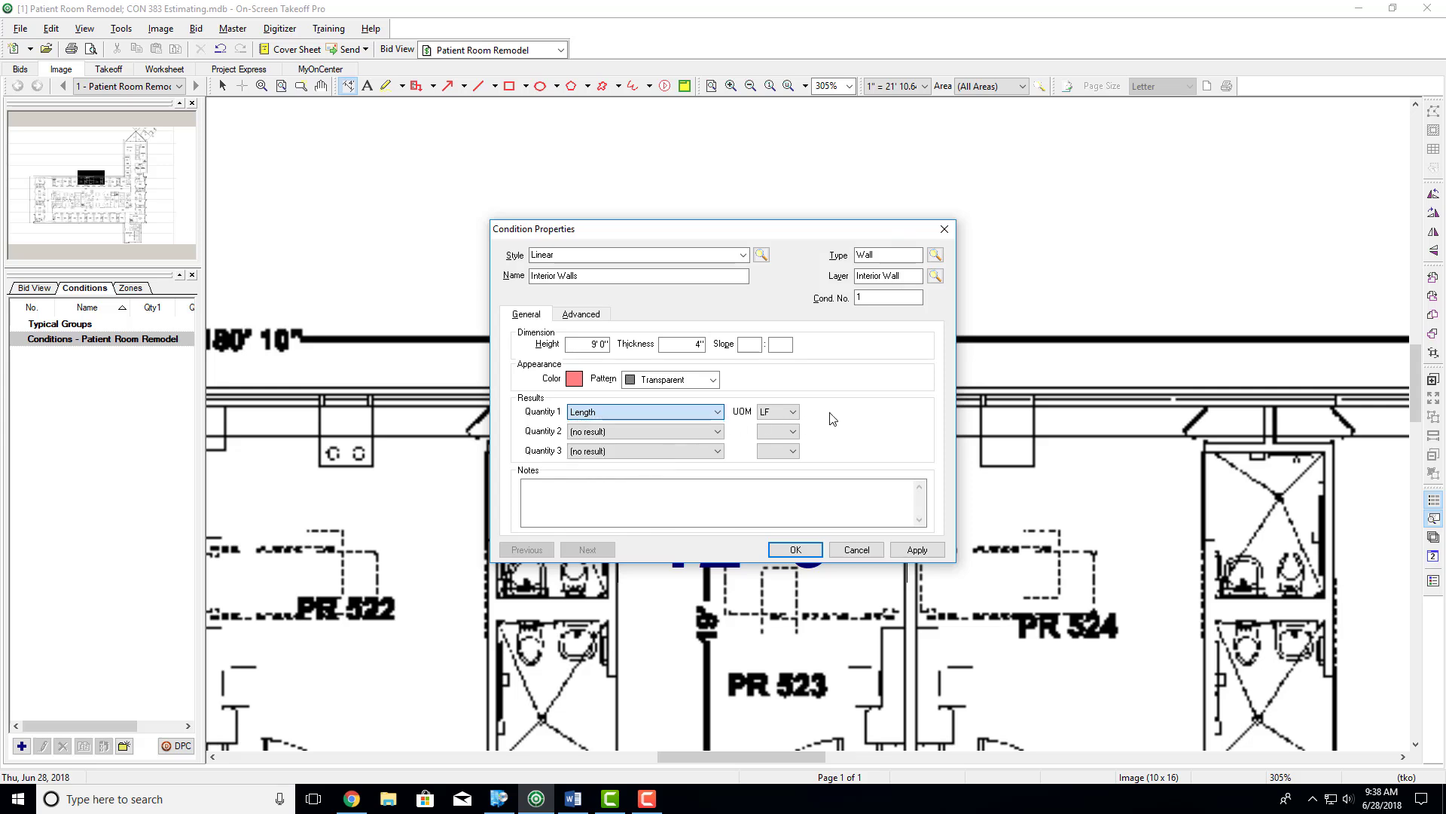
left_click(622, 508)
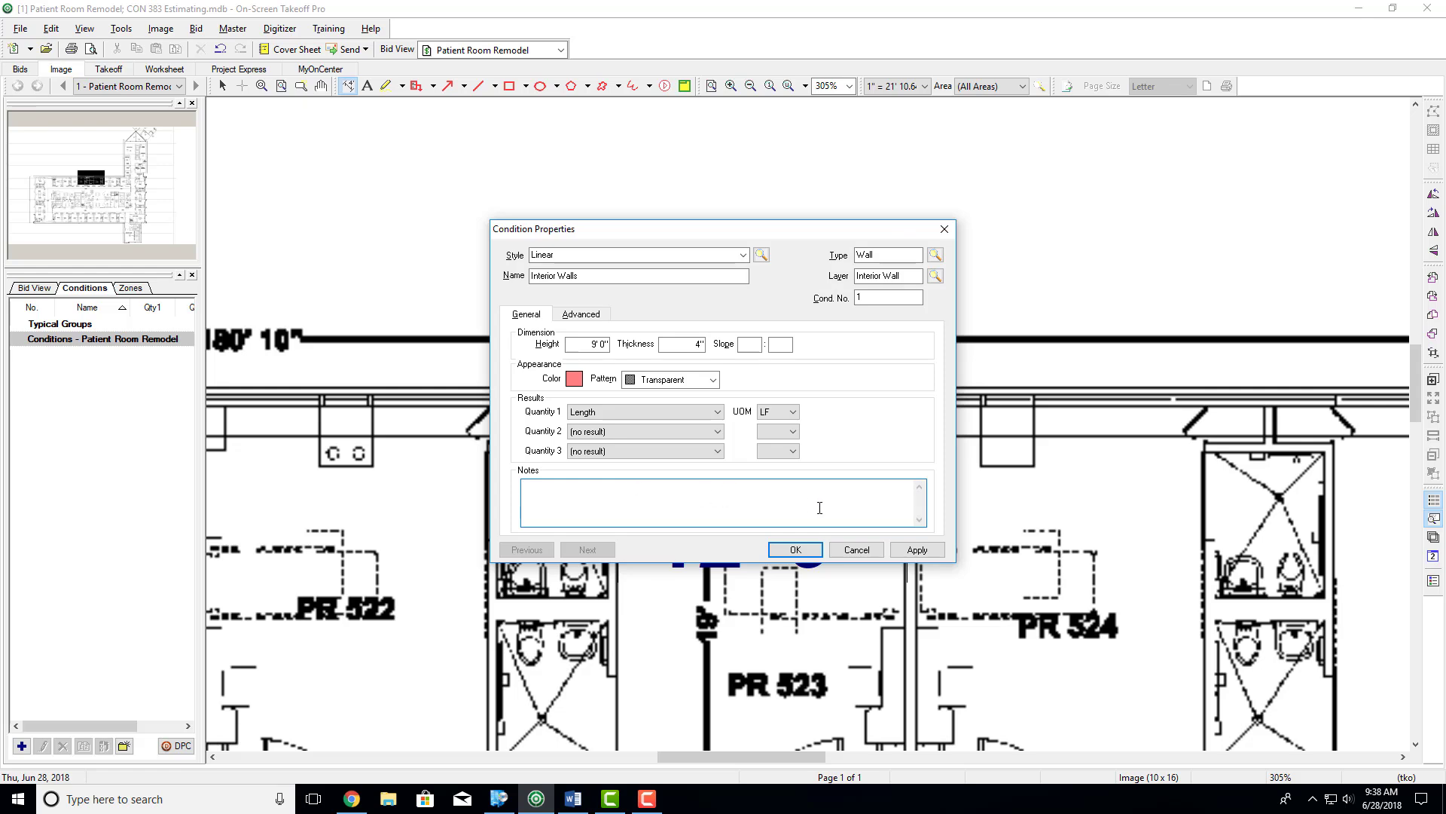
left_click(796, 549)
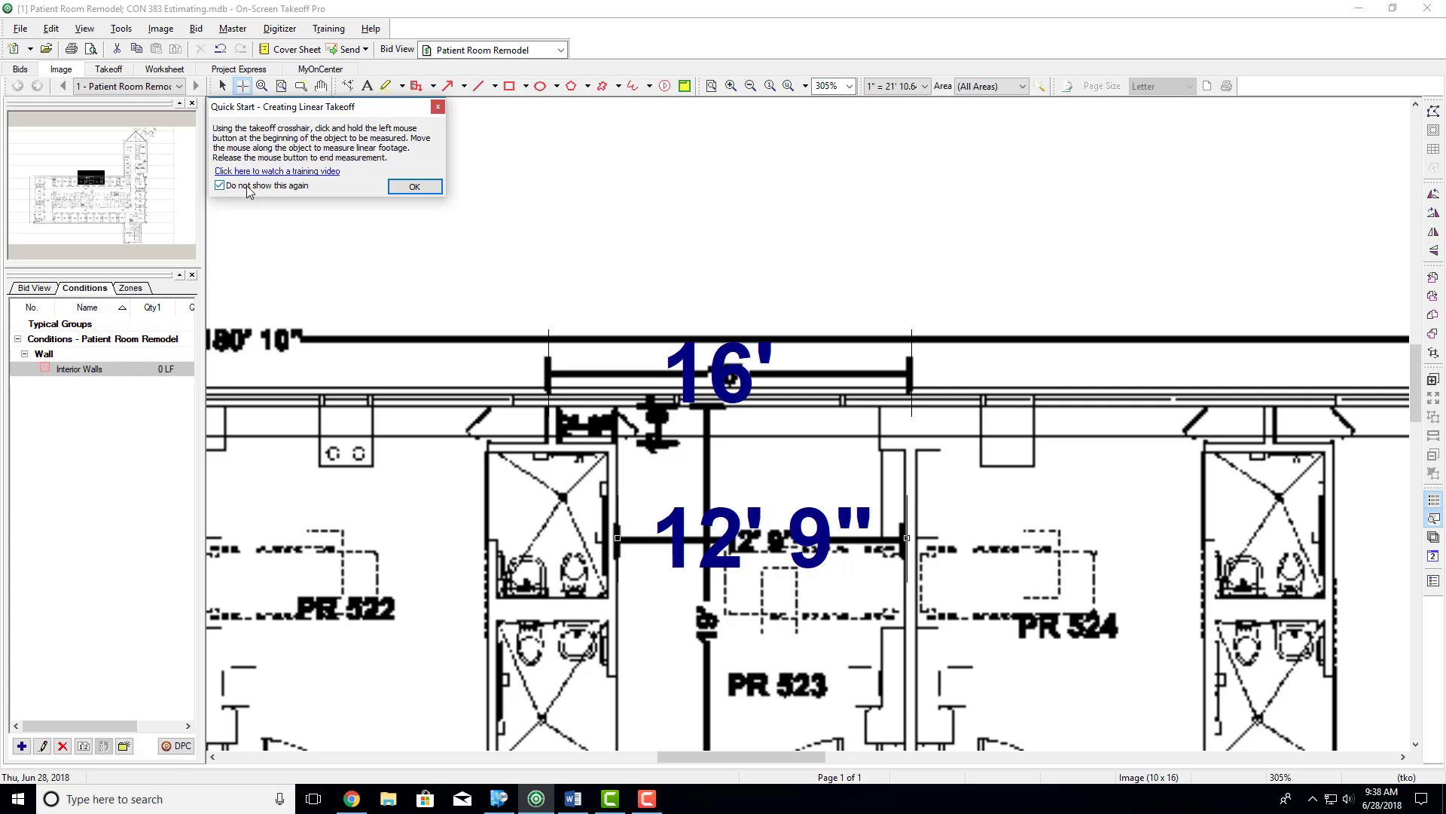
Step: Dismiss the Creating Linear Takeoff quick-start tip with "Do not show this again" enabled
left_click(410, 187)
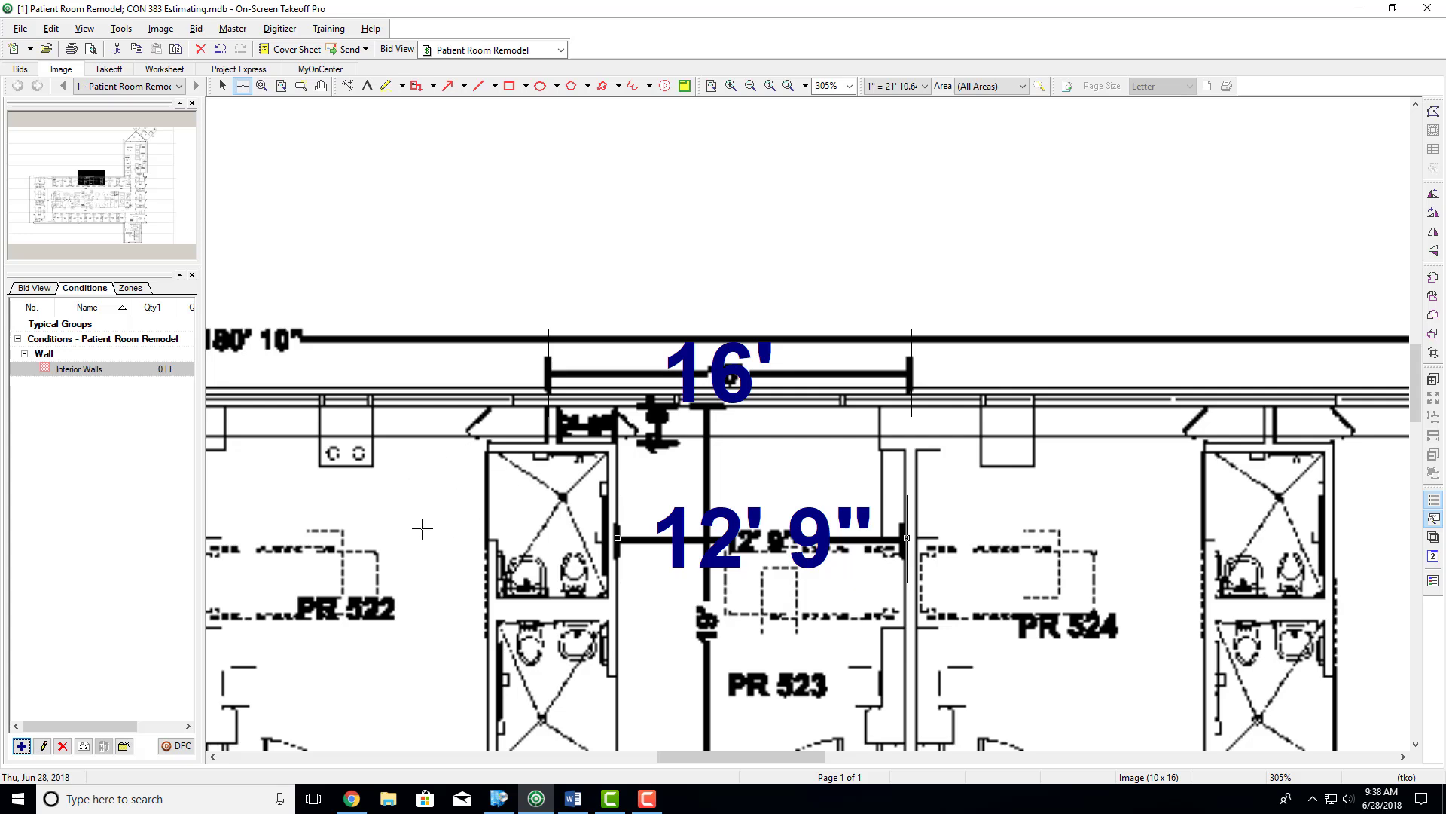
scroll(461, 516, "down", 1)
scroll(461, 517, "down", 2)
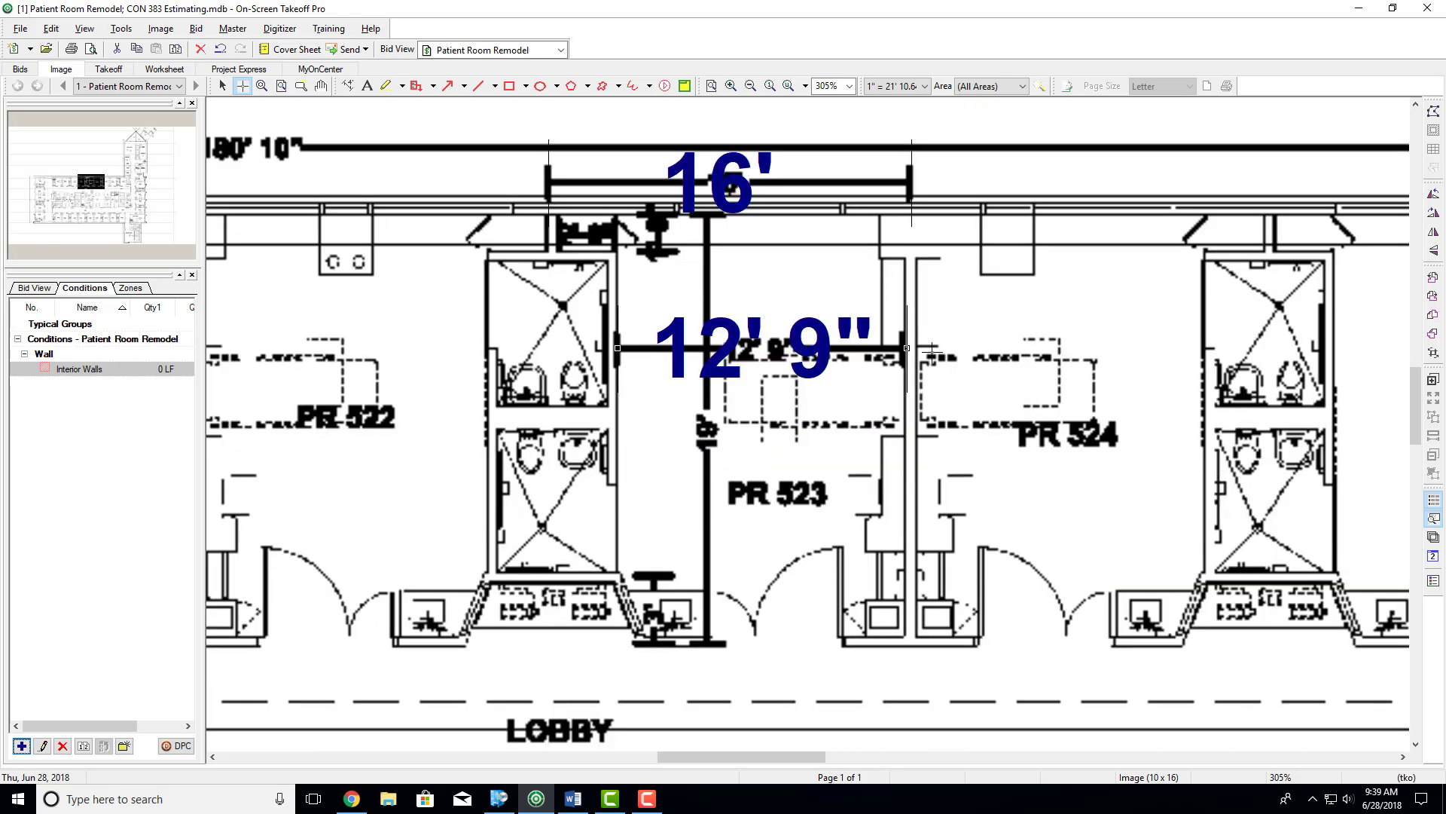
Step: Draw the interior wall between PR 523 and PR 524, about 16' 11" long, and the roughly 5' 8" cross wall at its corridor end
scroll(932, 351, "up", 1)
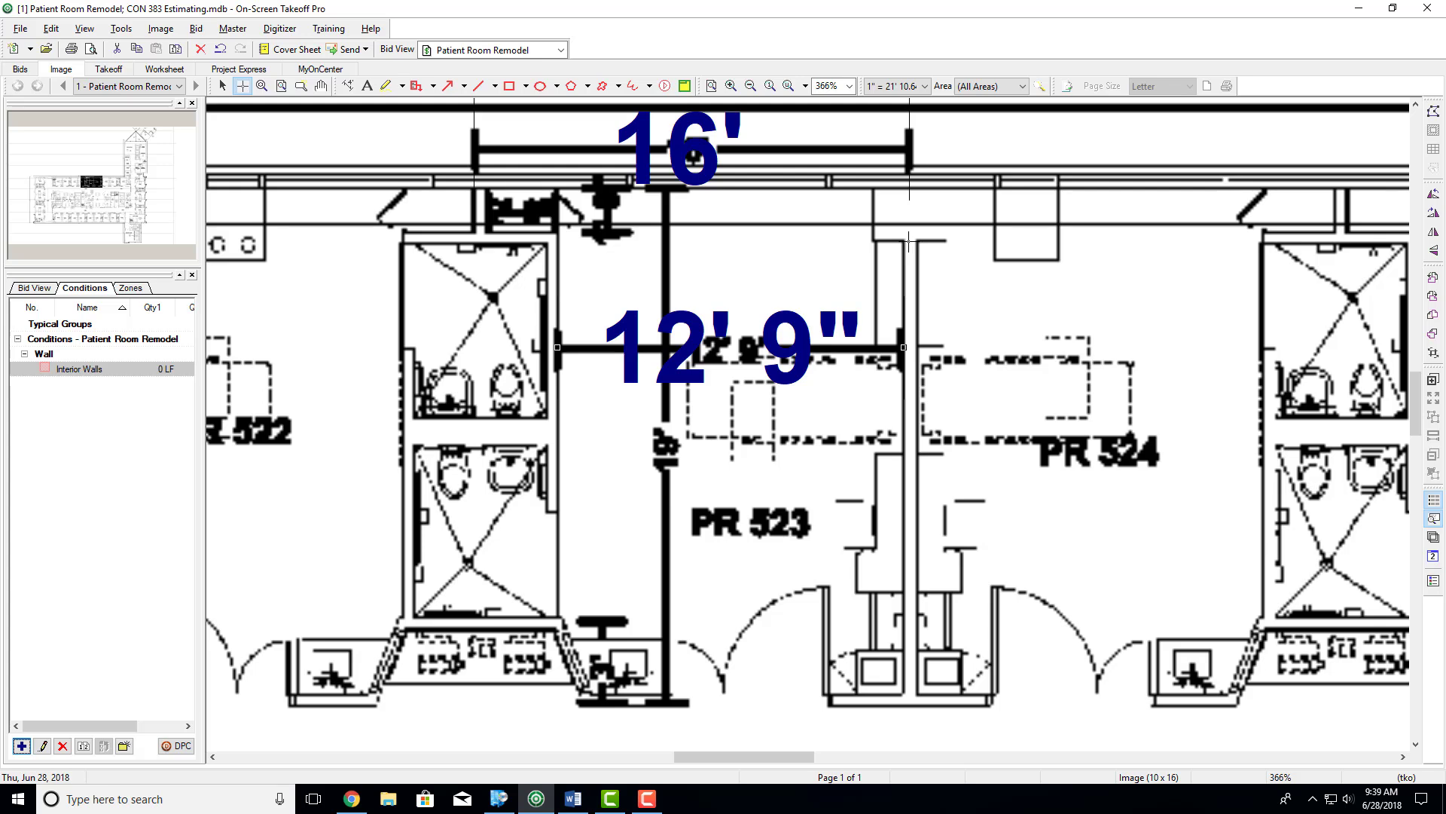
left_click(911, 241)
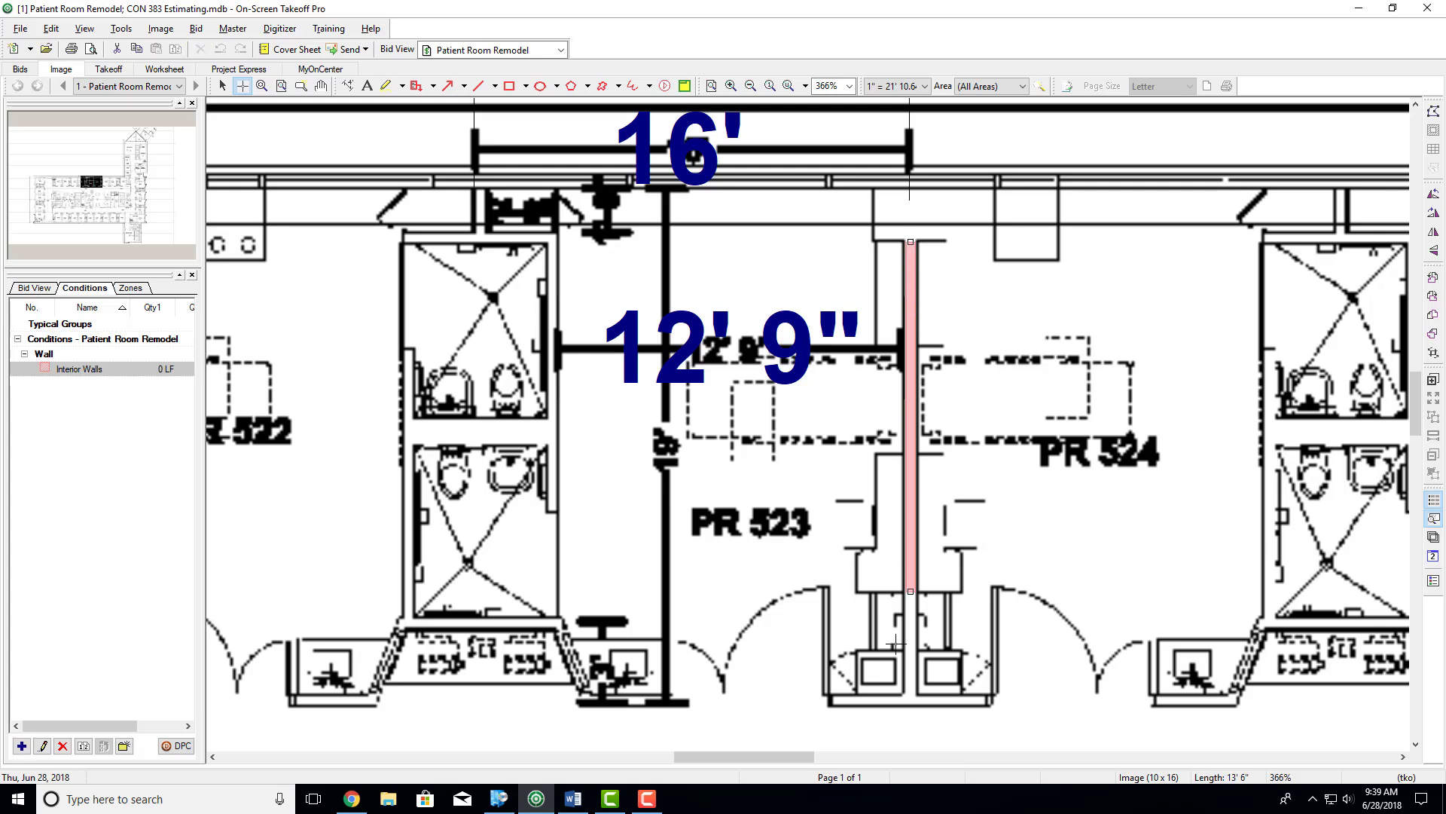
double_click(898, 702)
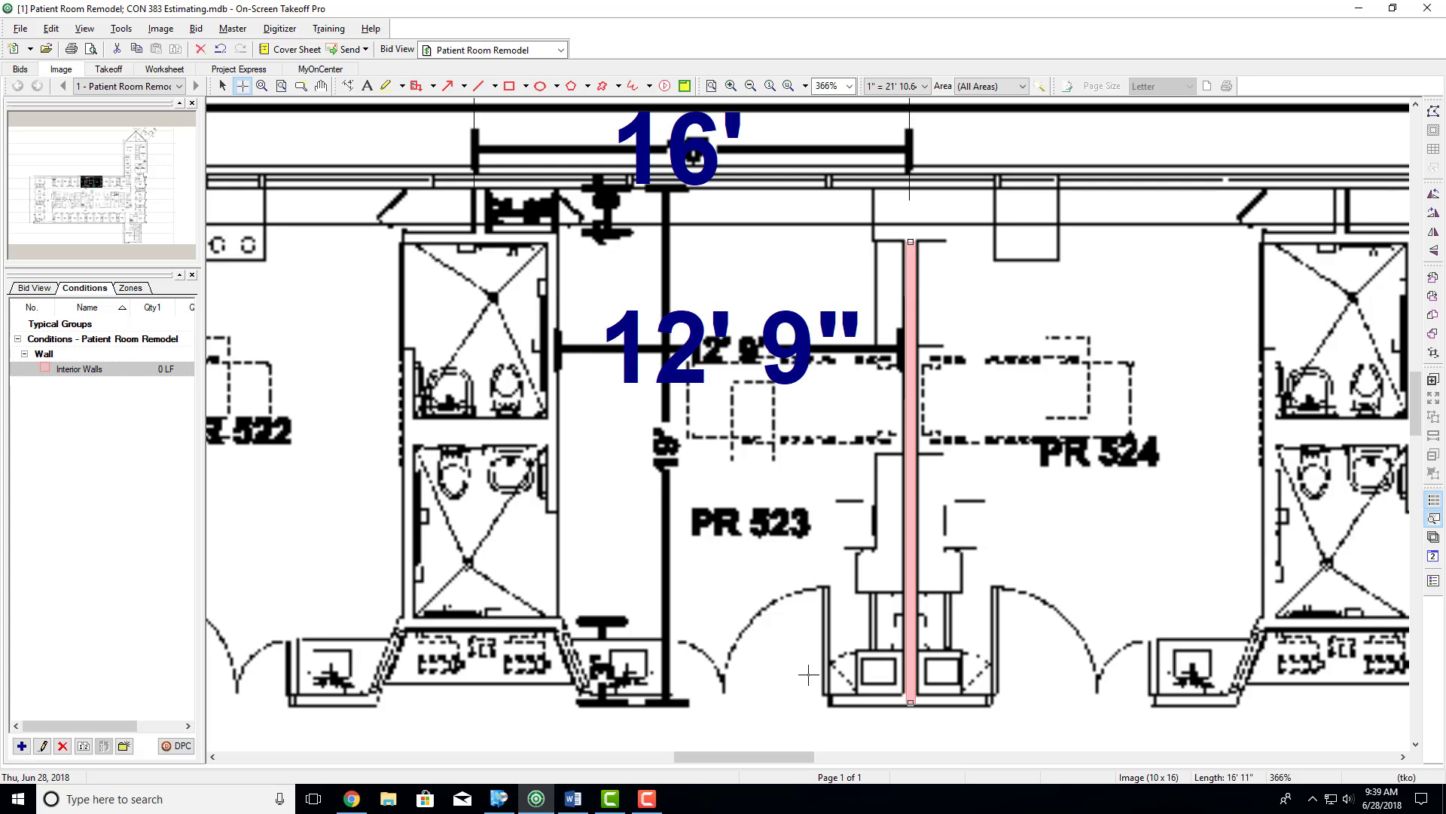
left_click(831, 701)
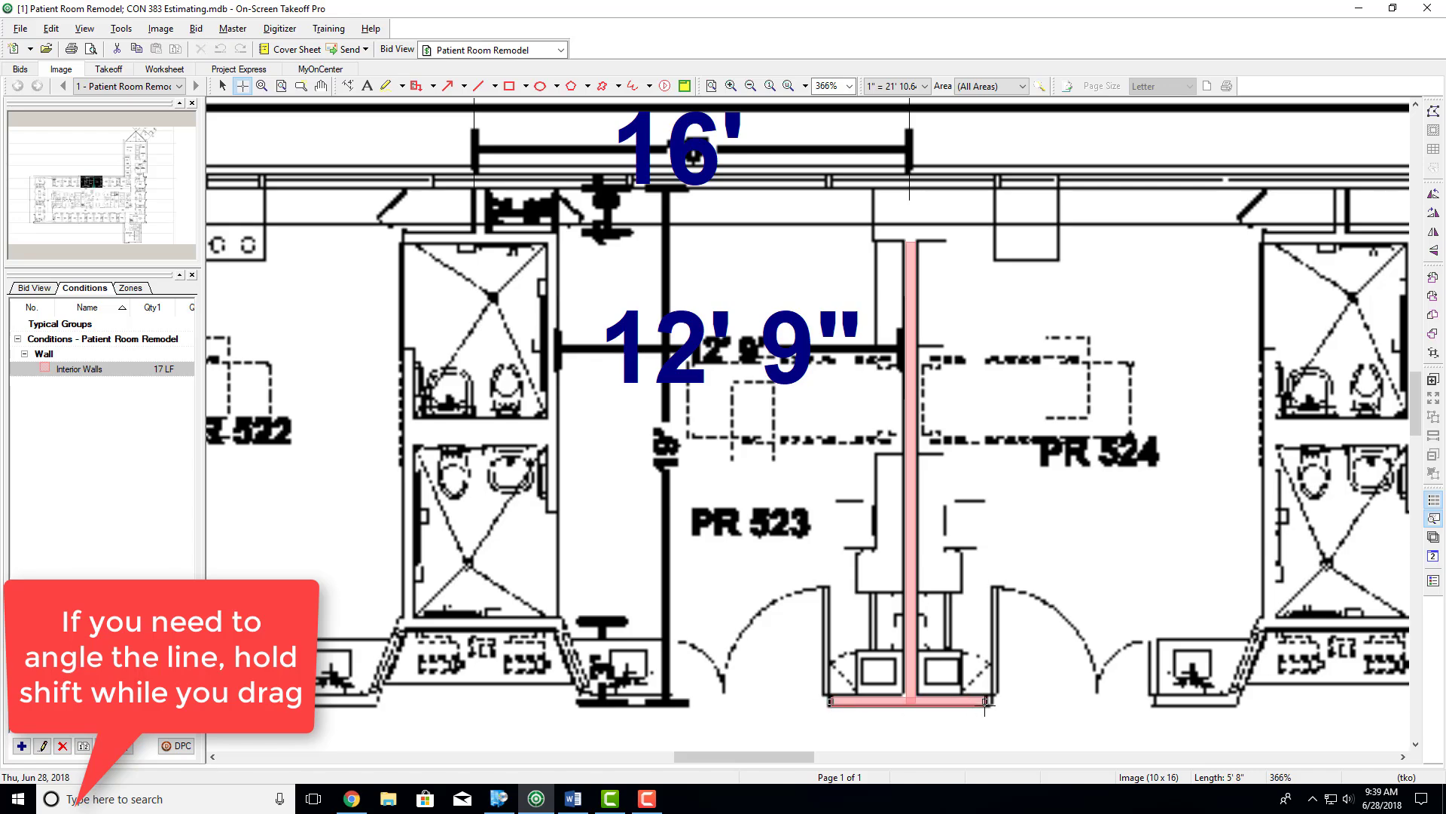
double_click(986, 701)
Step: Draw the bathroom's window-side wall between PR 524 and PR 525, about 5' 7" long, and its PR 525 side wall, about 14' 2"
scroll(912, 633, "right", 5)
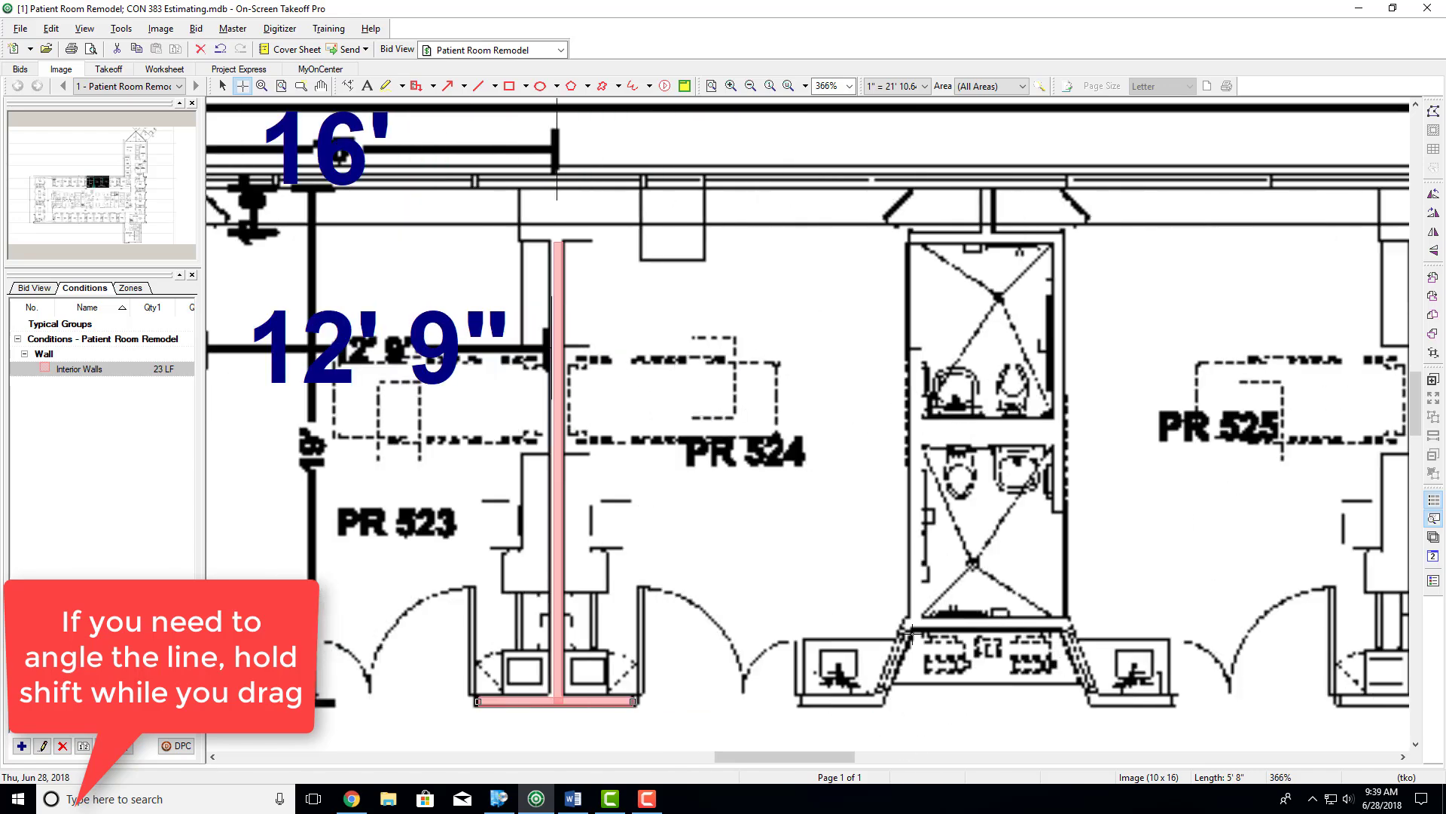
scroll(912, 633, "right", 1)
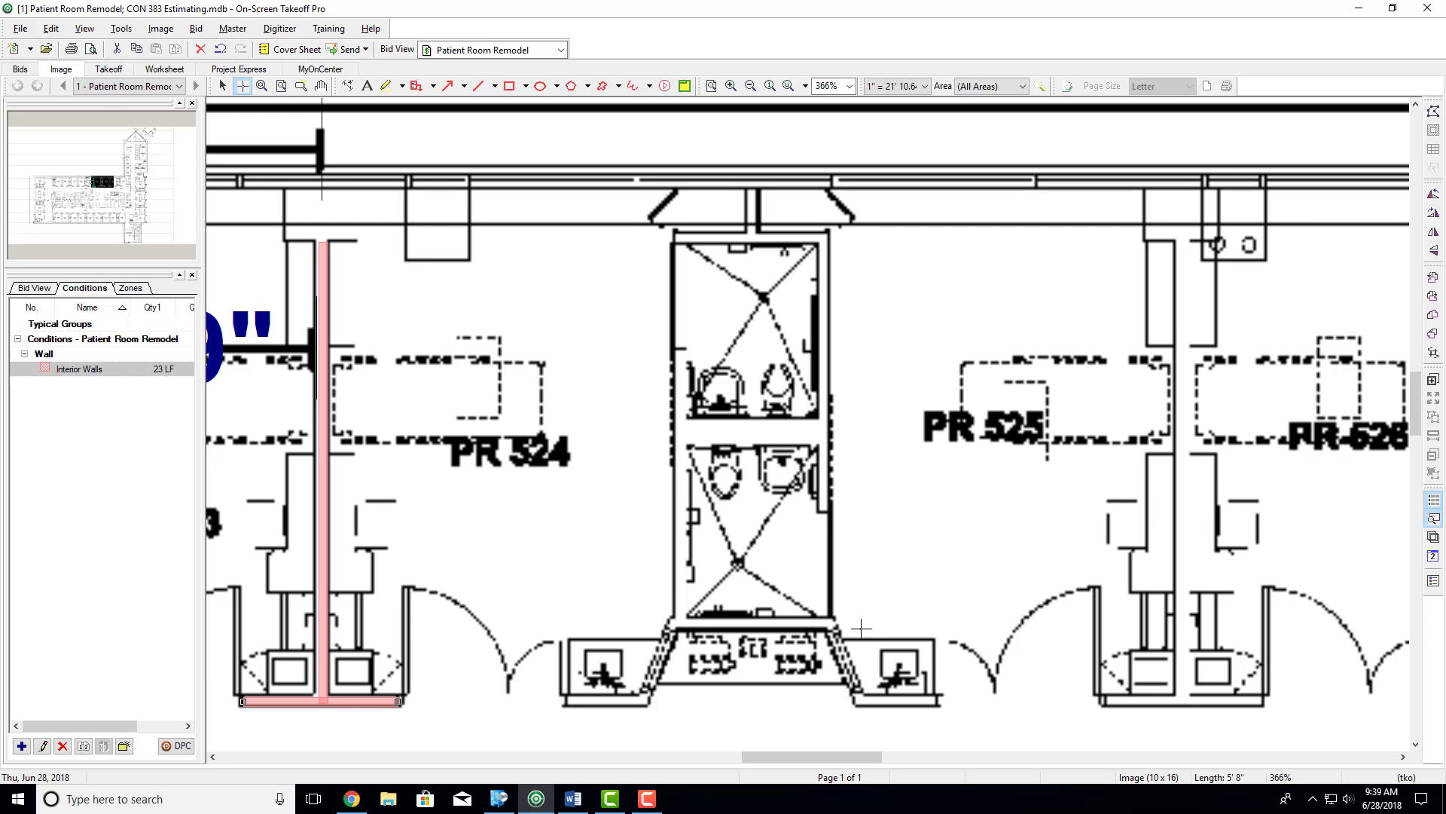
left_click(675, 238)
left_click(826, 238)
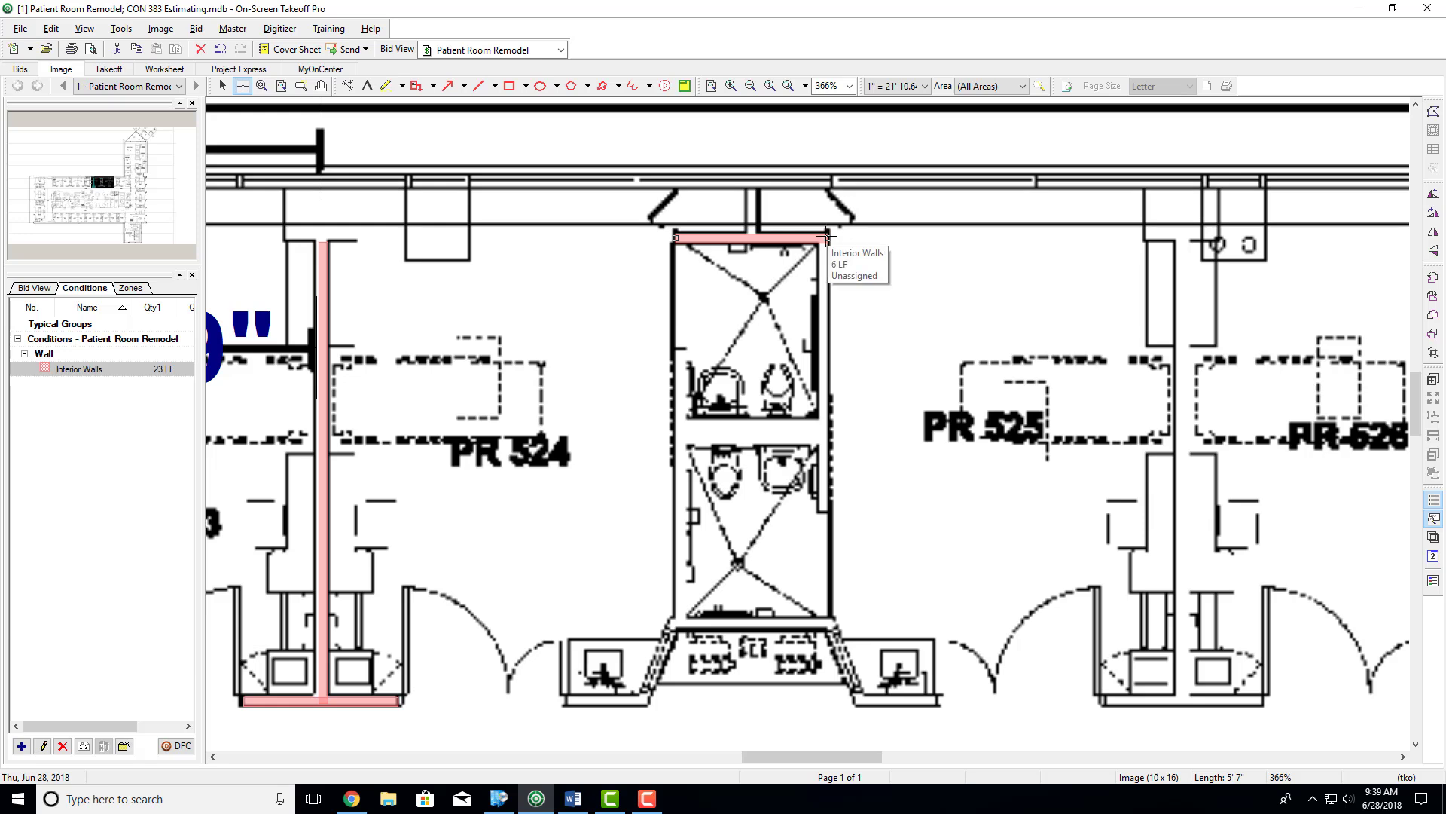
double_click(825, 623)
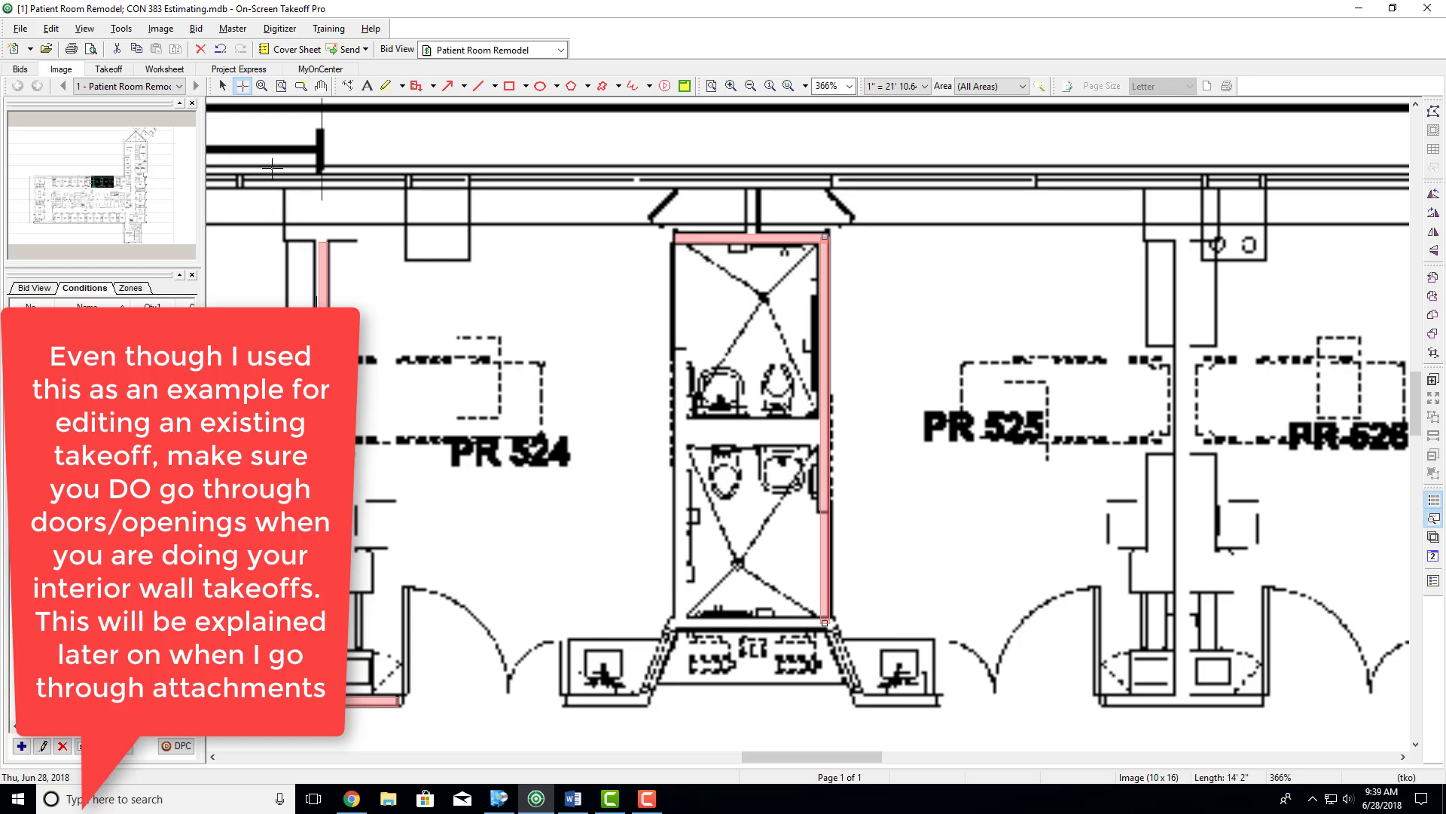
Step: Shorten the bathroom wall on the PR 525 side to about 10' by moving its corridor-side endpoint, and deselect it
left_click(222, 86)
left_click_drag(824, 625, 820, 505)
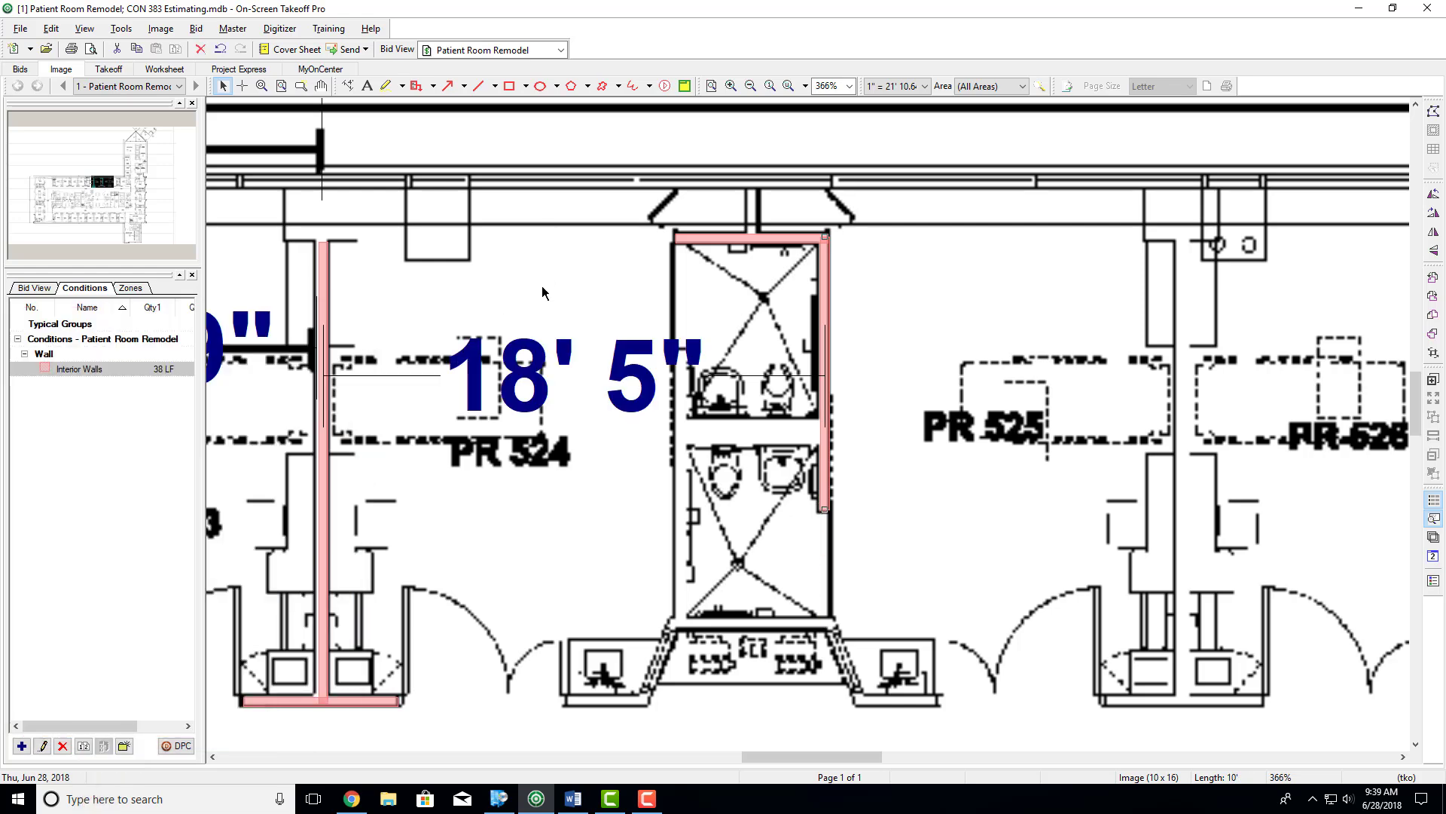
left_click(566, 312)
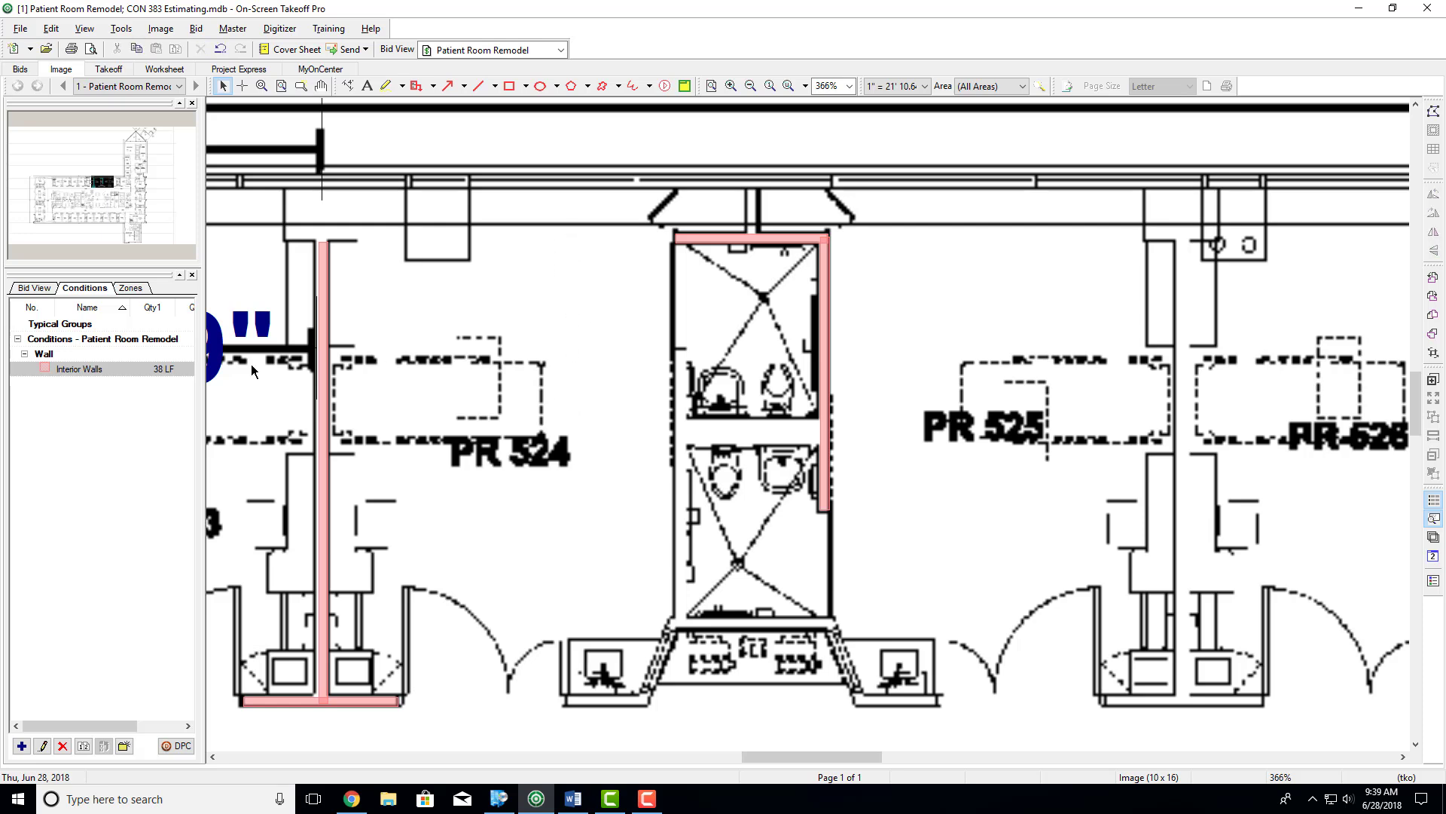
Step: Review the Interior Walls condition's properties and its Quantity 2 result options, then close them without changes
left_click(87, 369)
double_click(87, 369)
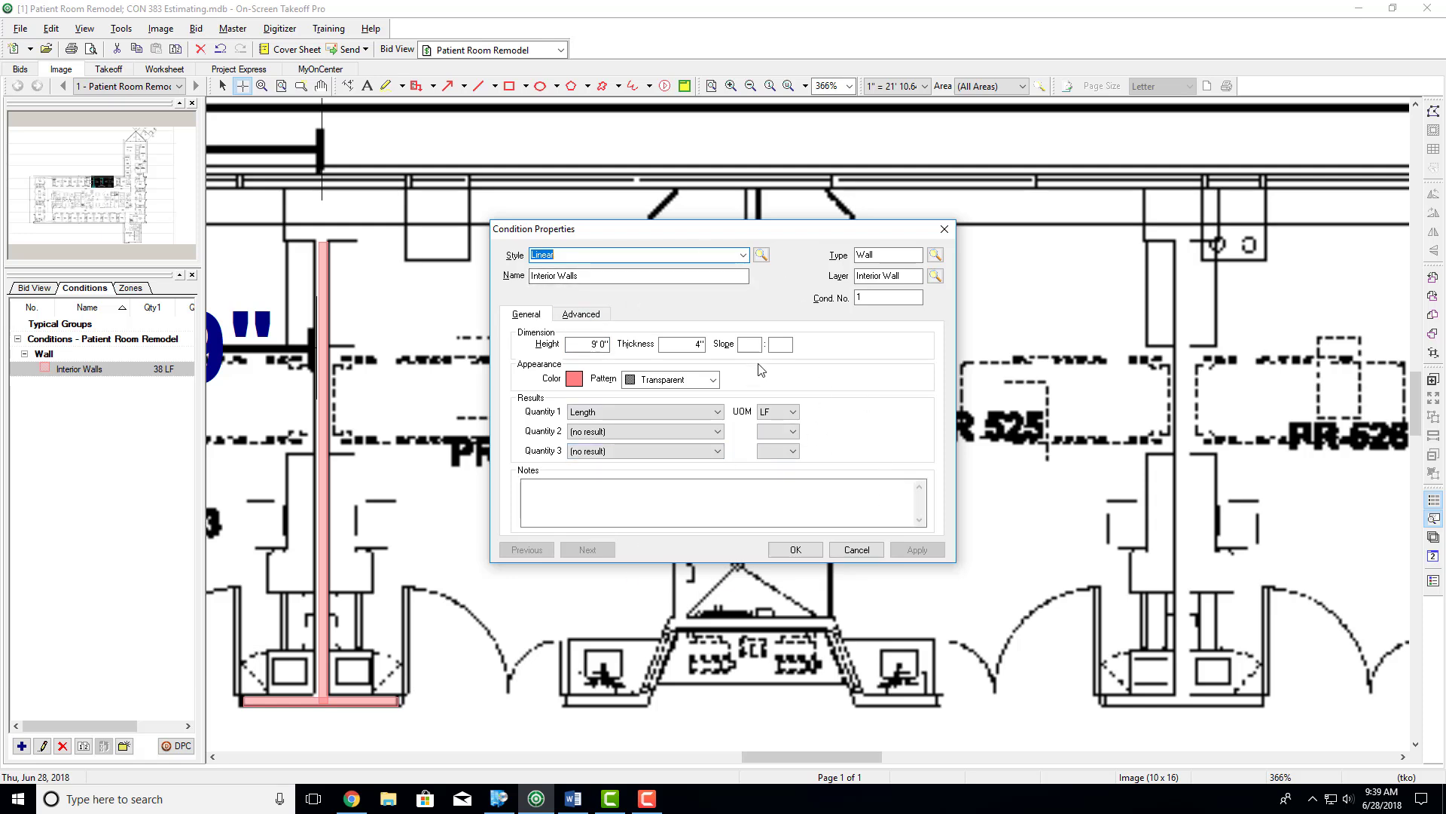
left_click(647, 432)
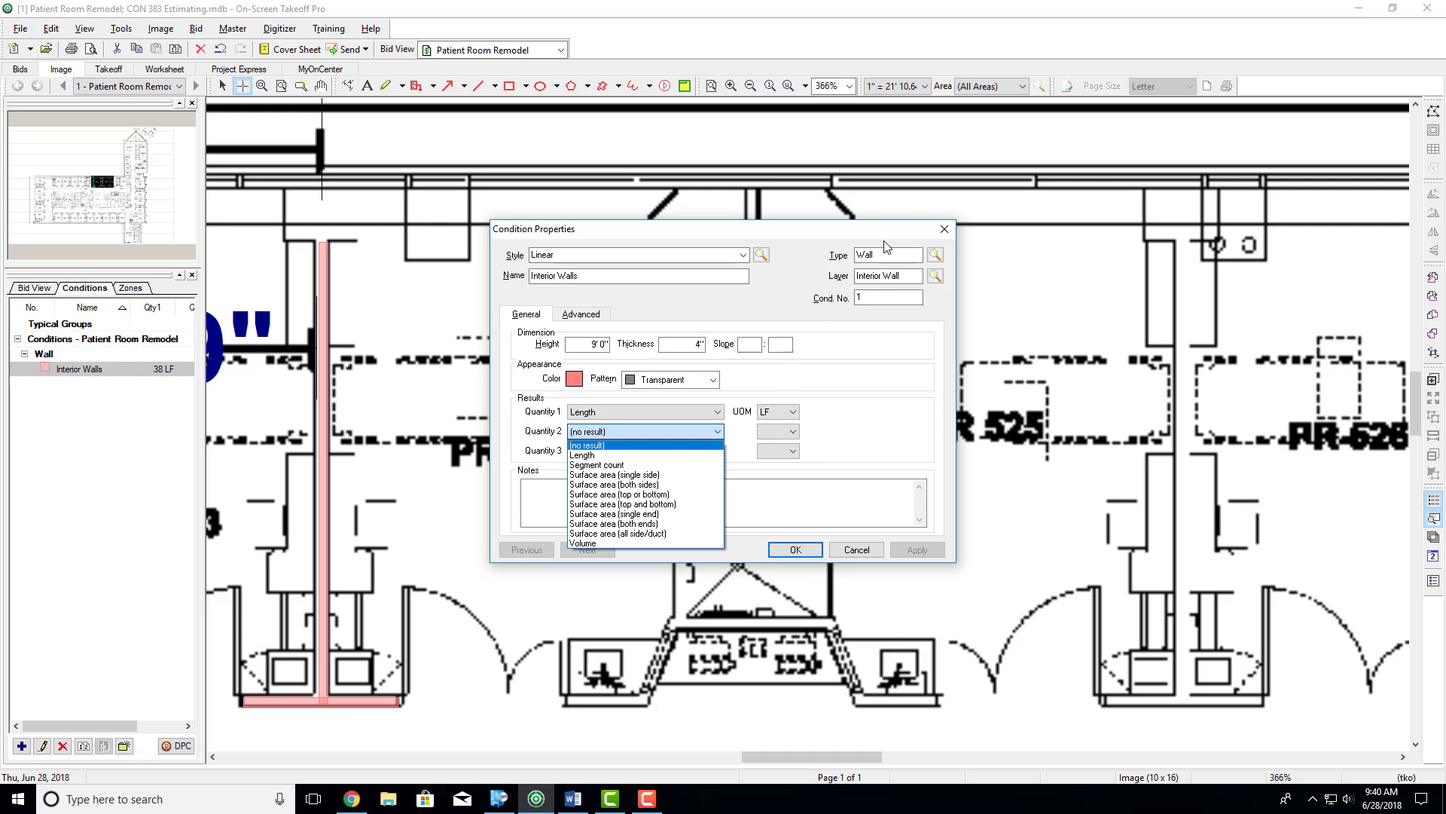
left_click(946, 234)
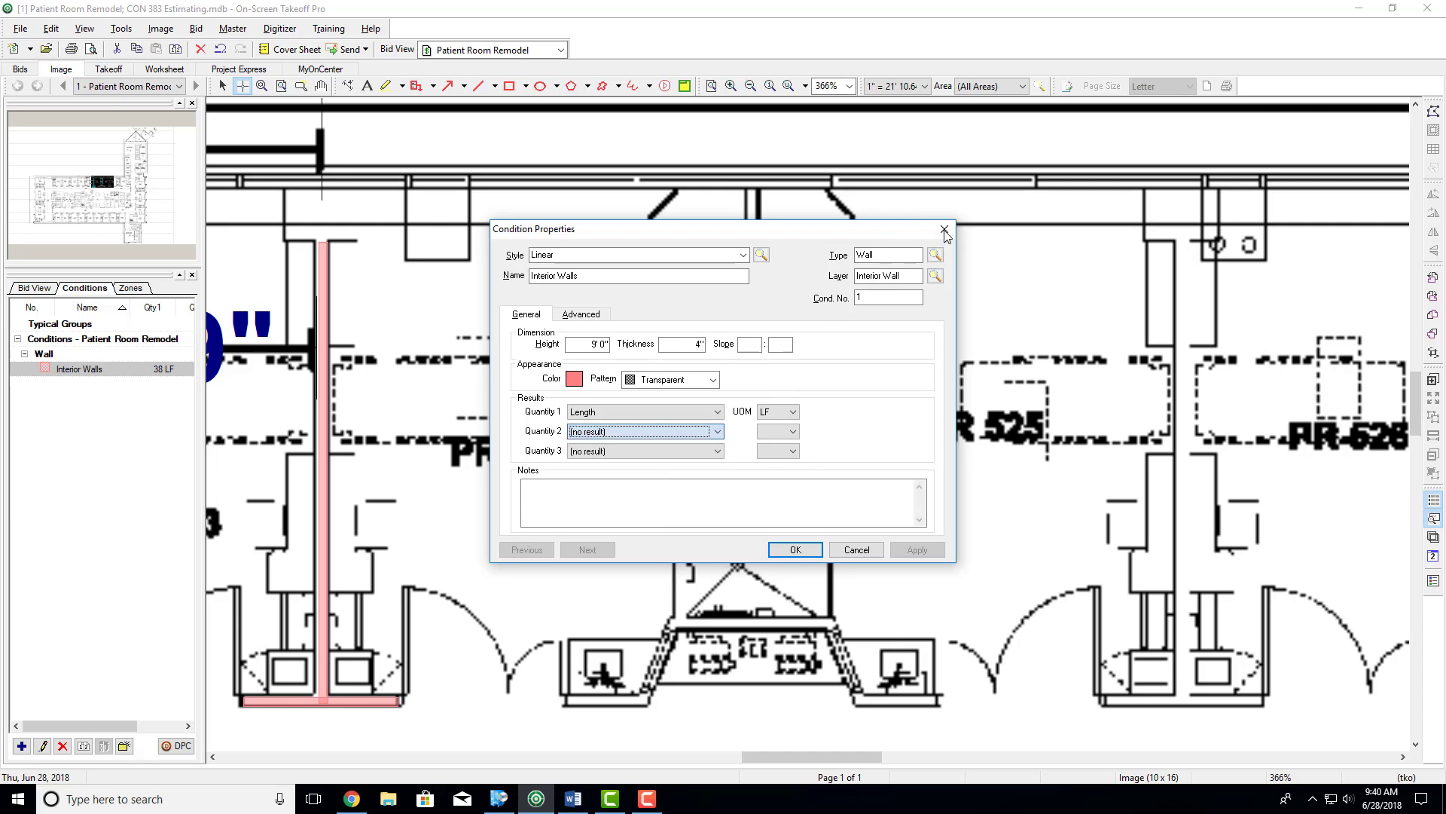
left_click(944, 230)
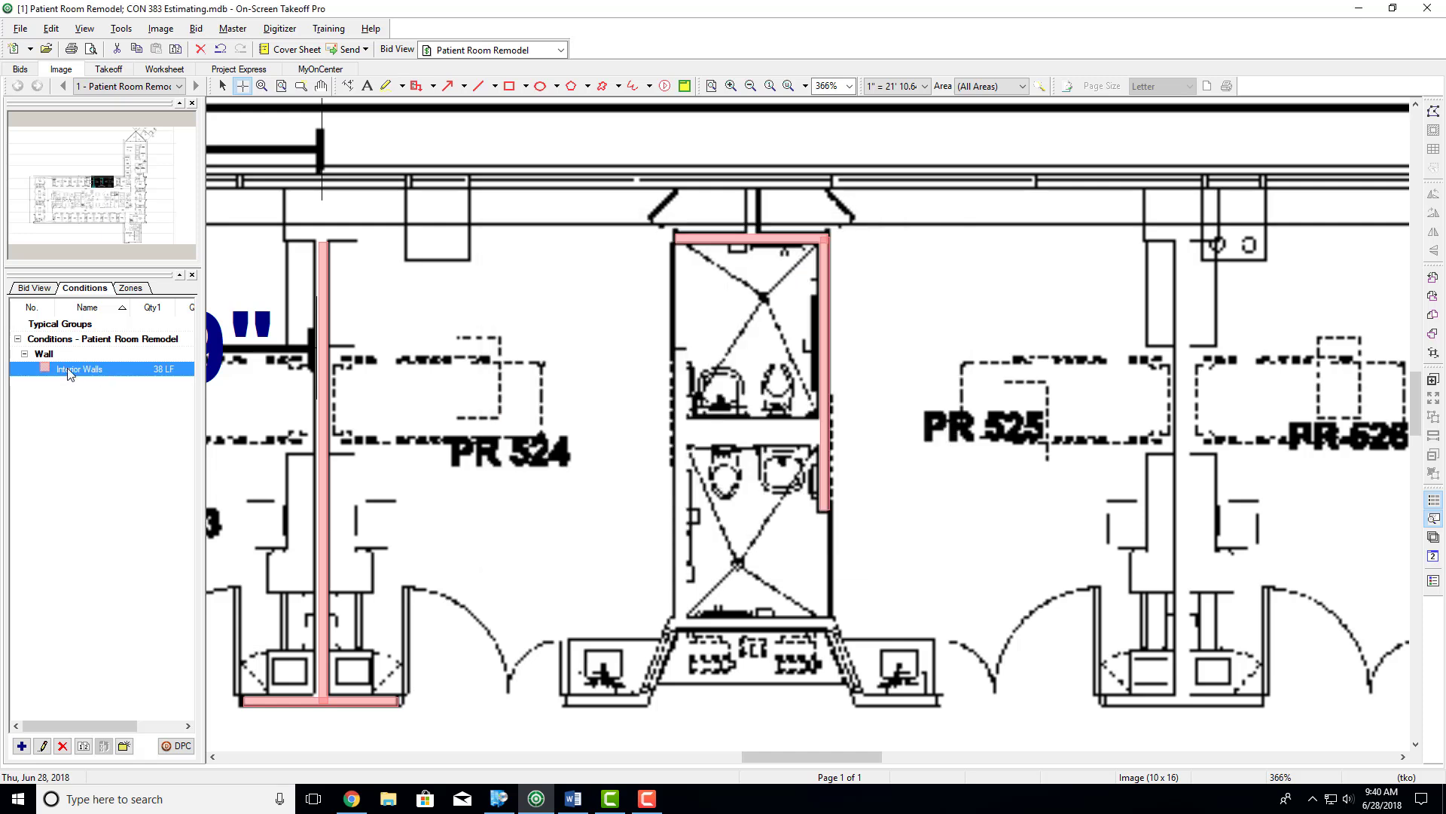
Step: Draw the corridor-side wall of the bathroom between PR 524 and PR 525, about 5' 10" long
left_click(671, 621)
double_click(831, 622)
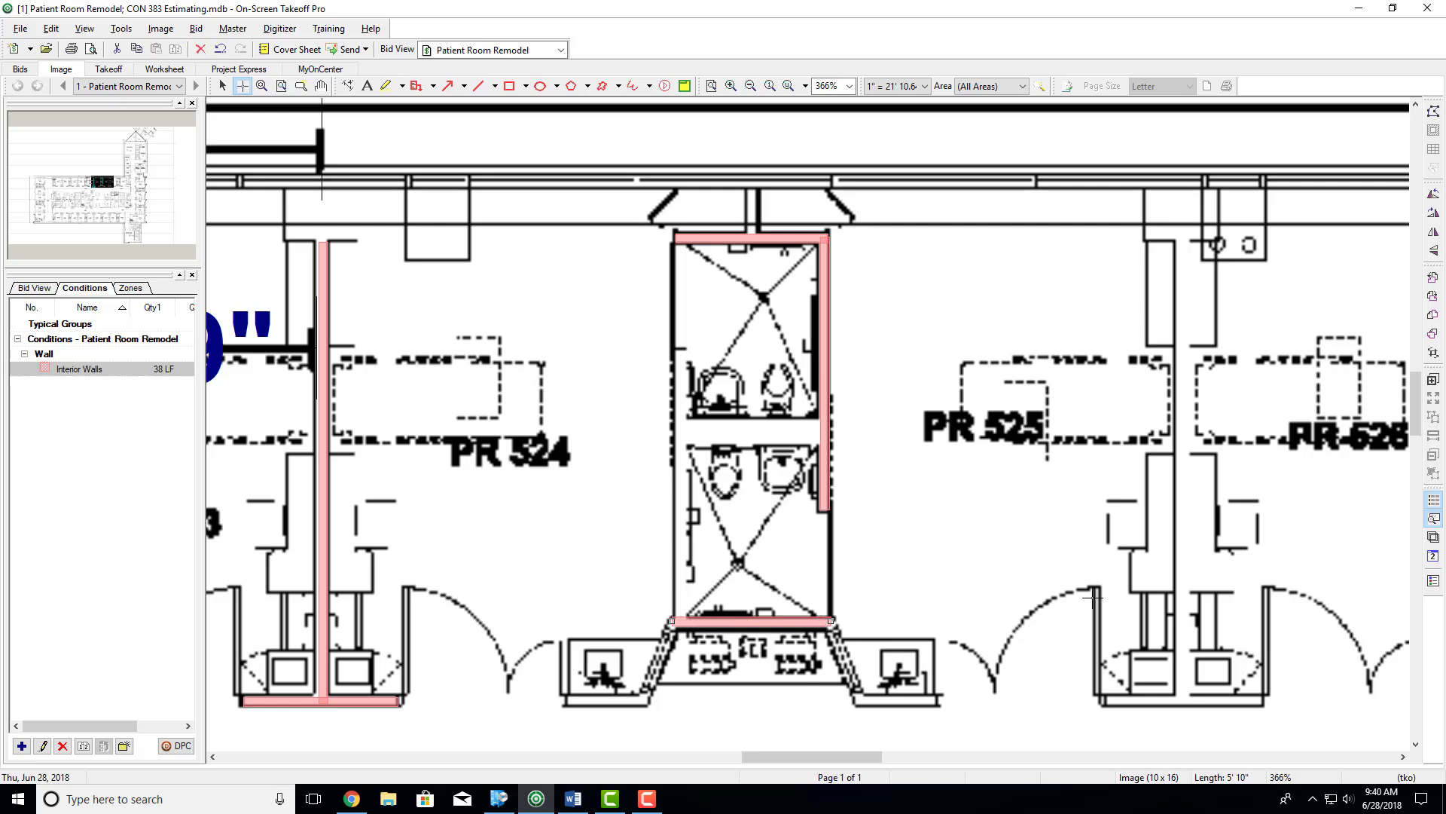
Step: Draw a cross wall about 5' 6" long at the corridor end between PR 525 and PR 526 and delete it
left_click(1111, 700)
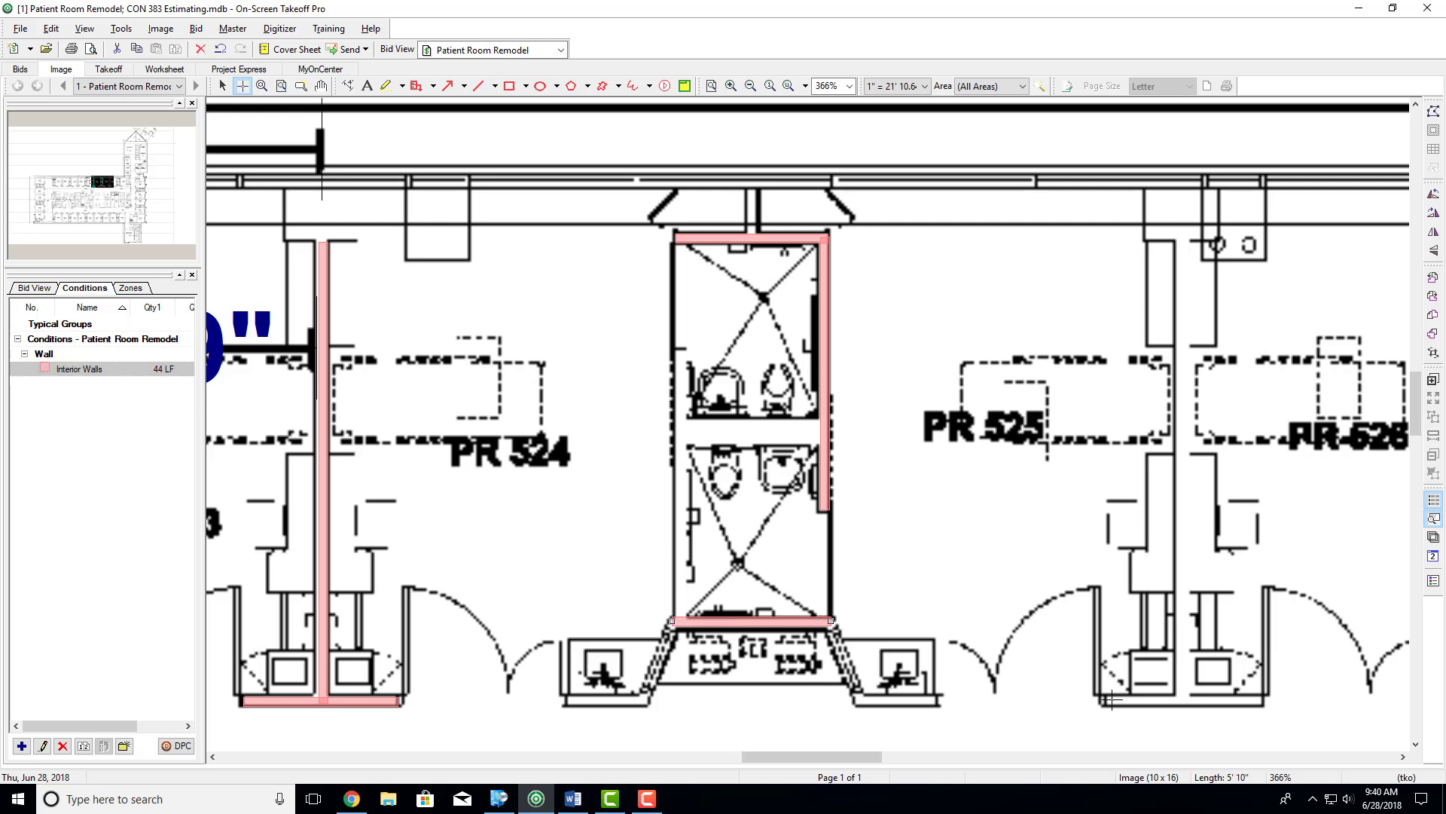
double_click(1262, 699)
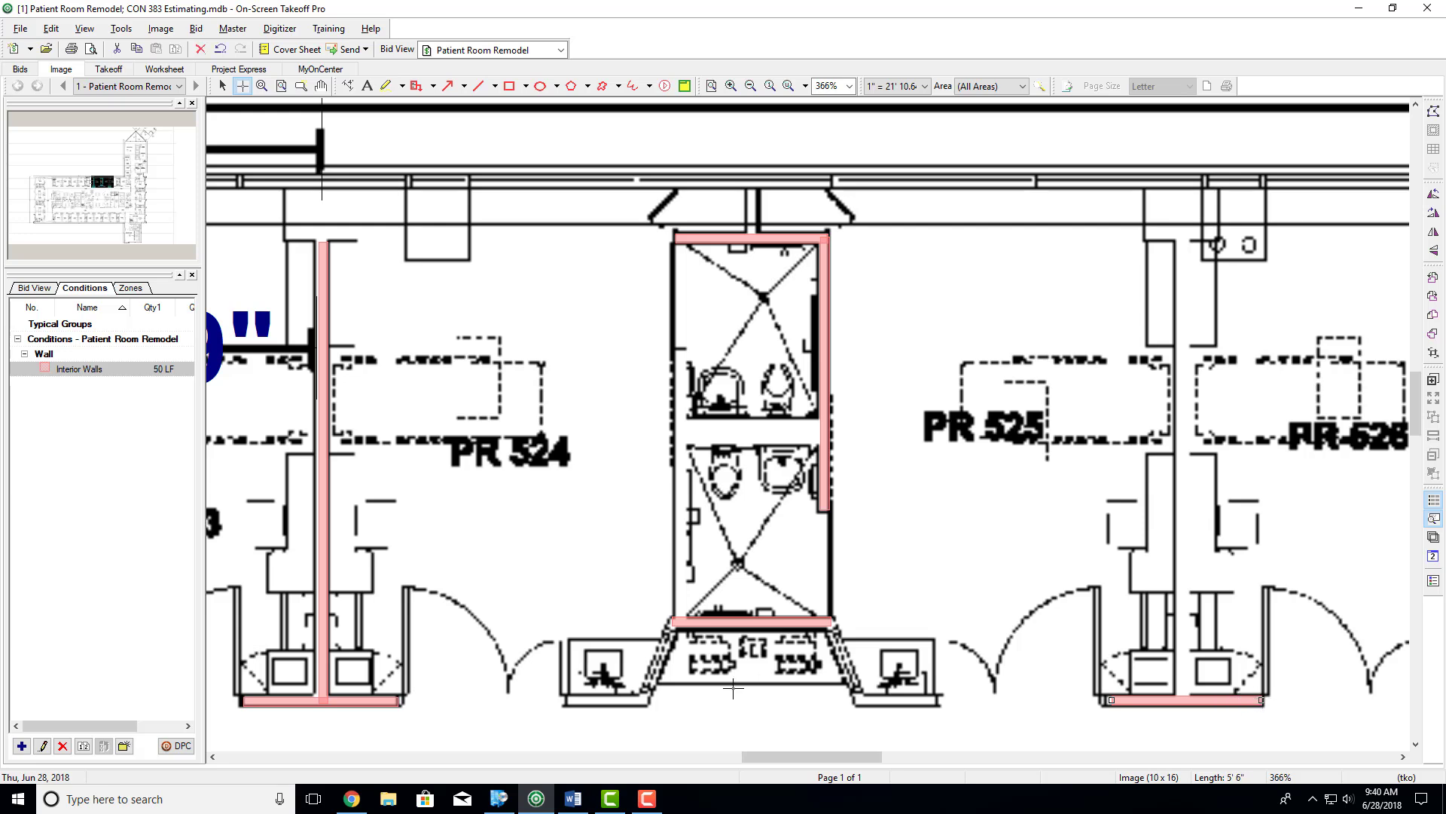
key("Delete")
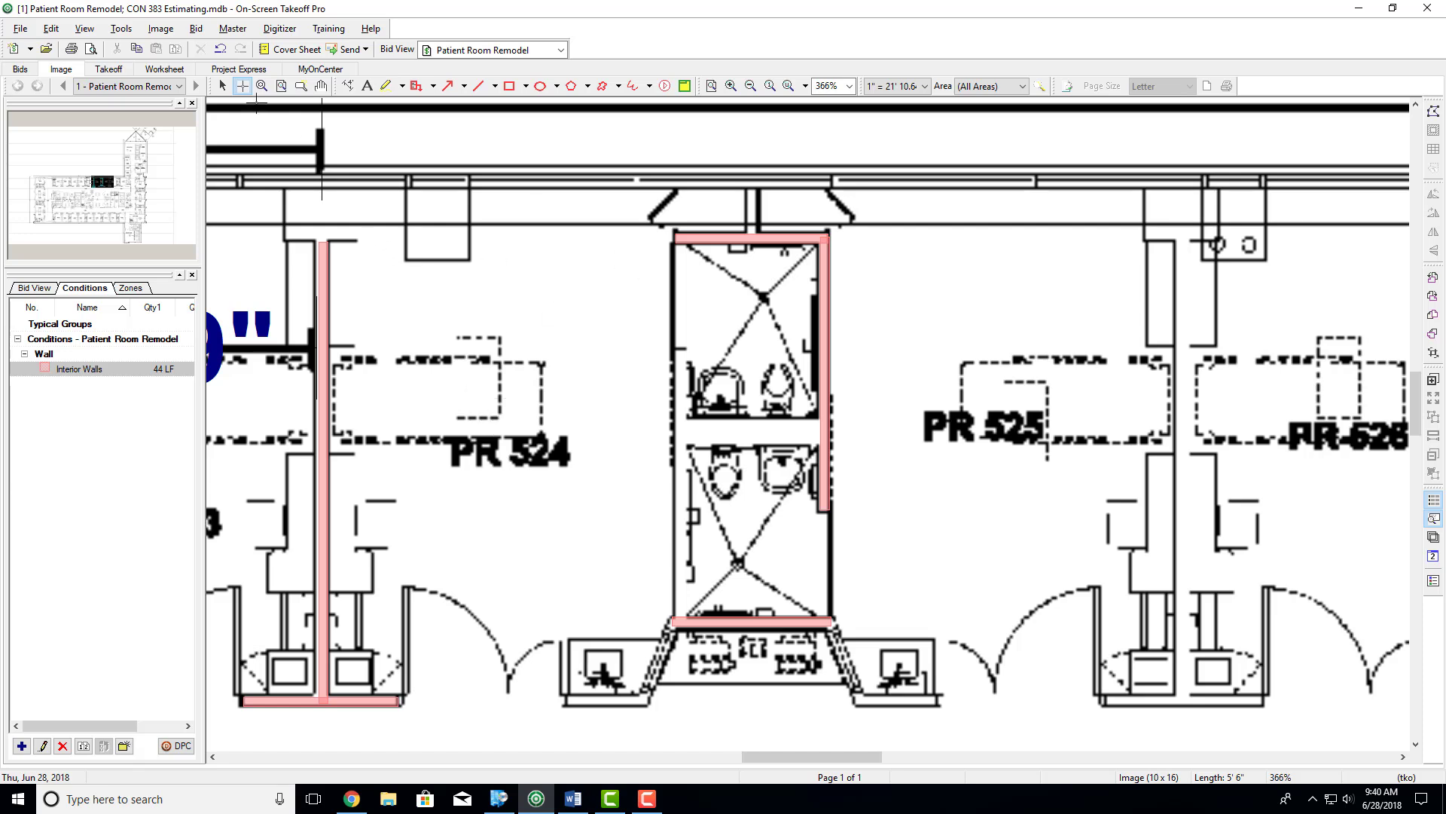
Step: Delete the long wall between PR 523 and PR 524 and undo the deletion
left_click(223, 86)
left_click(322, 262)
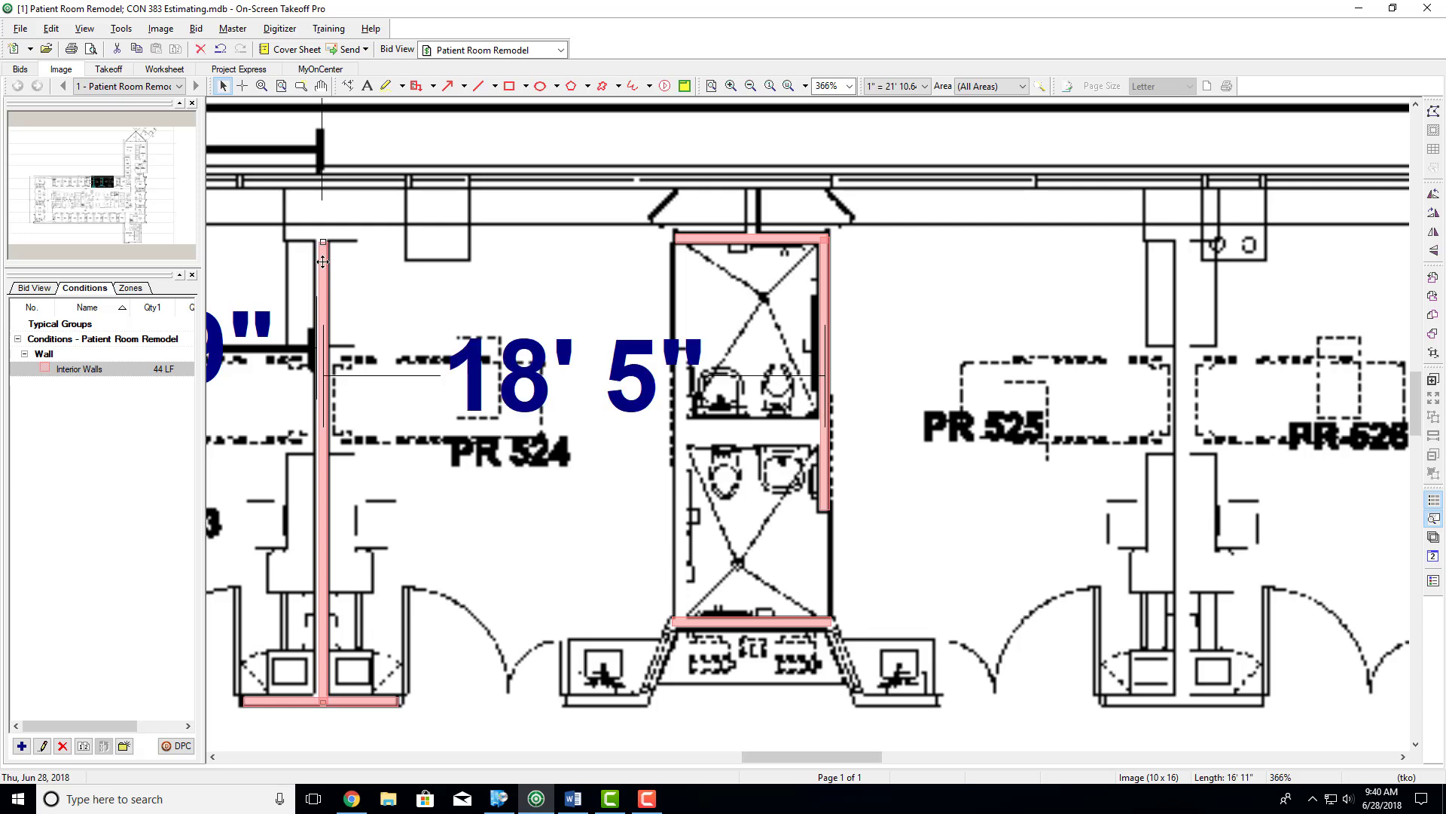
key("Delete")
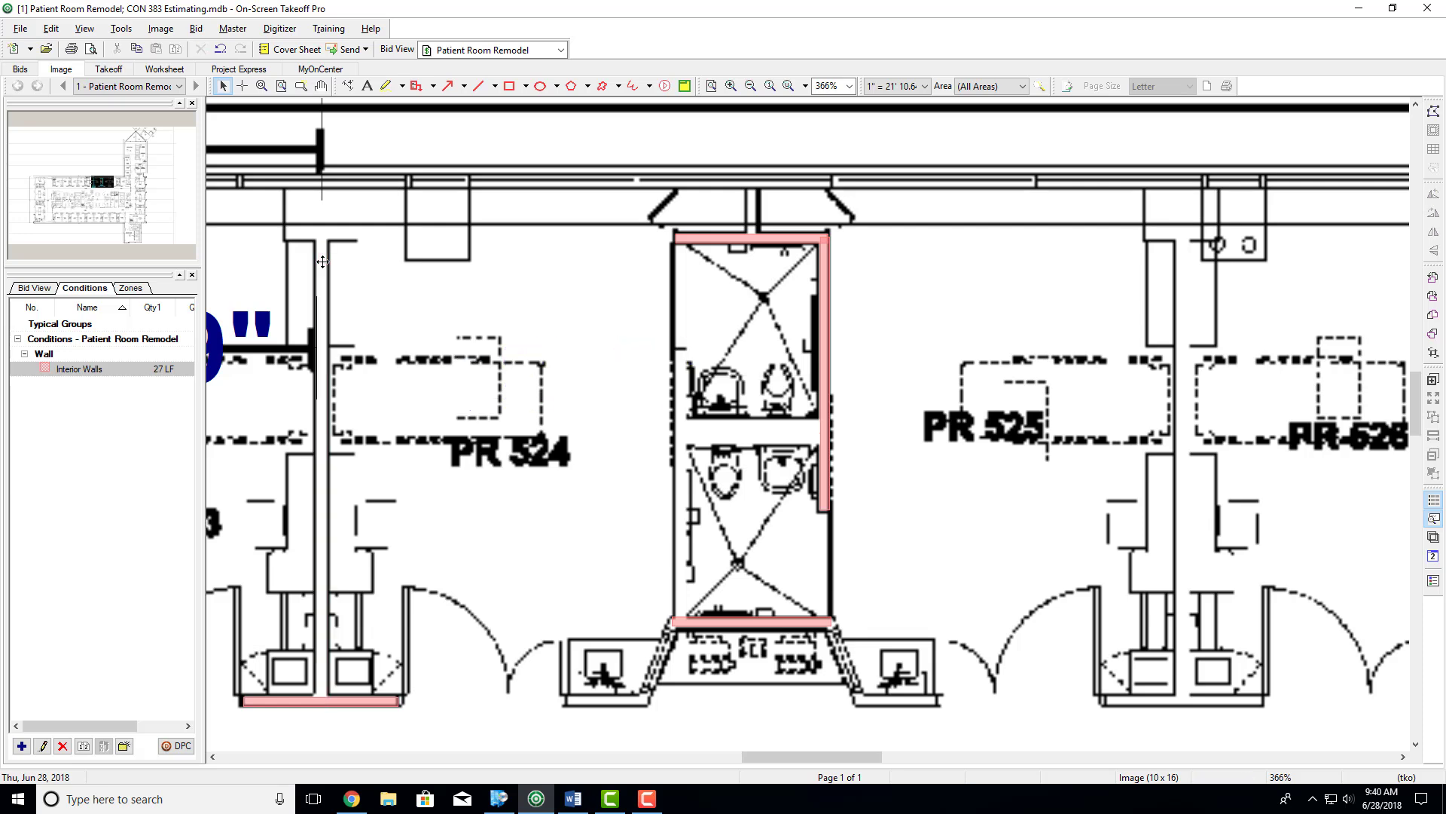
key("ctrl+z")
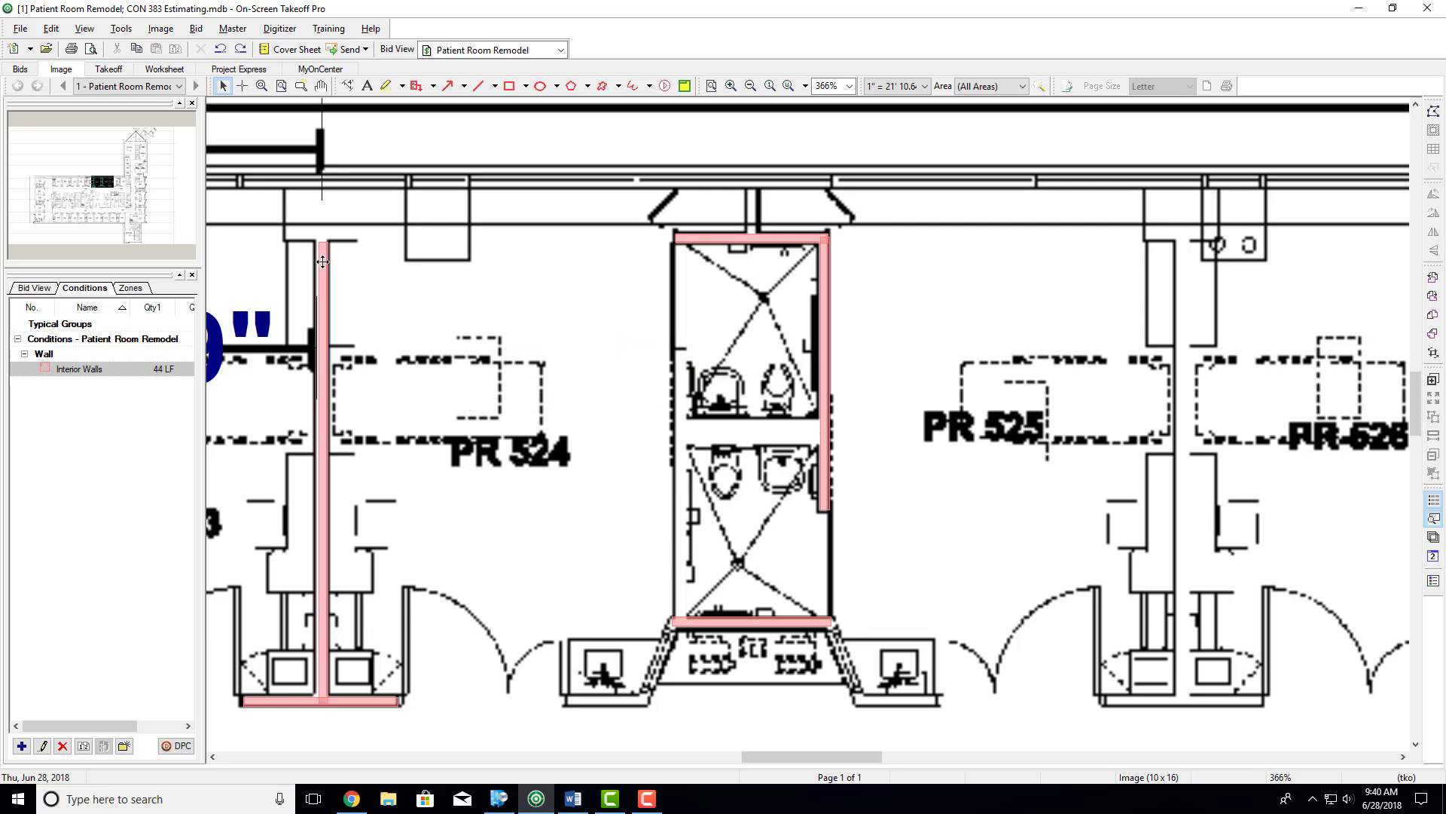
Step: Request deletion of the Interior Walls condition and decline the confirmation
right_click(89, 376)
left_click(120, 563)
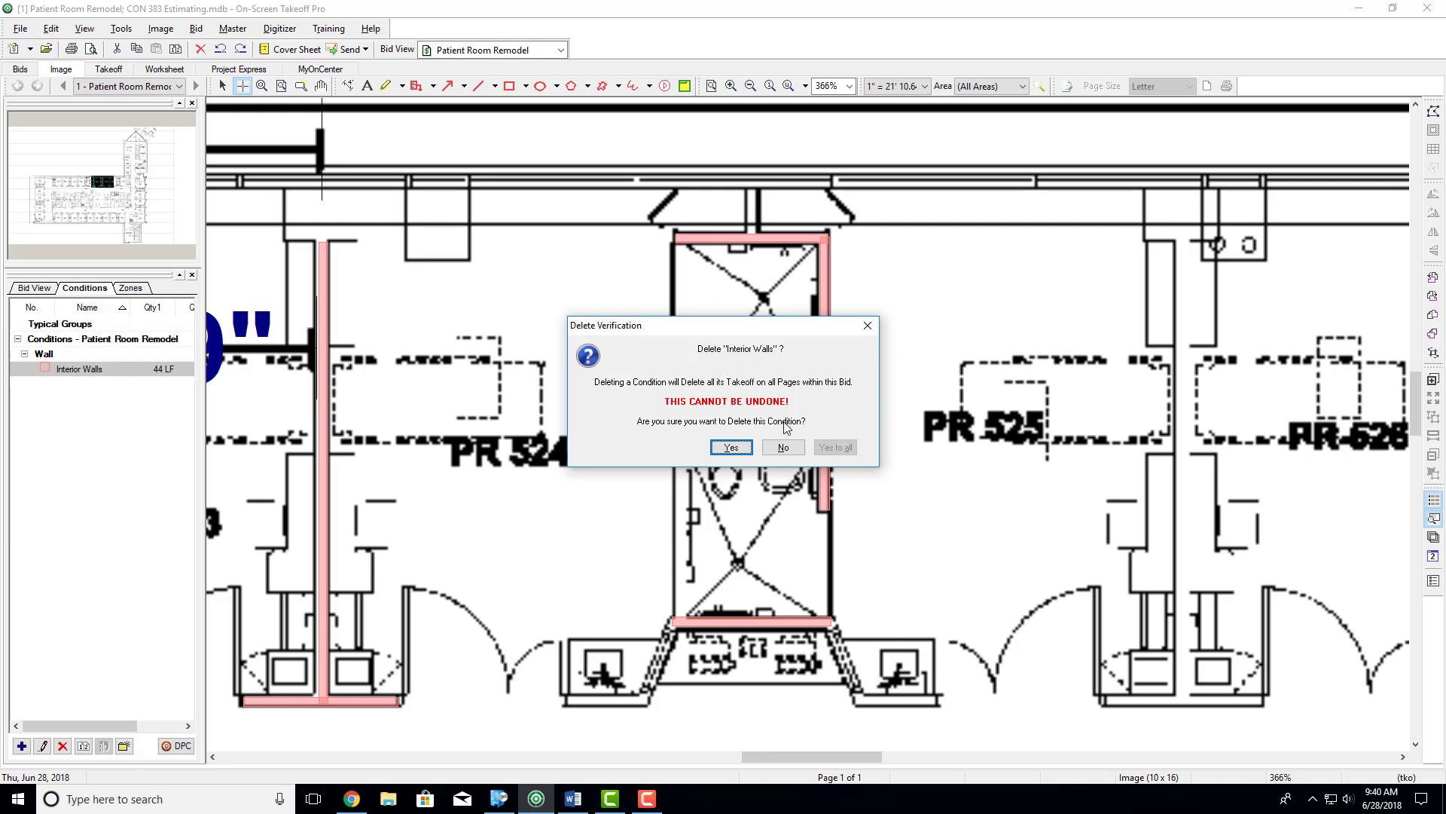
left_click(784, 448)
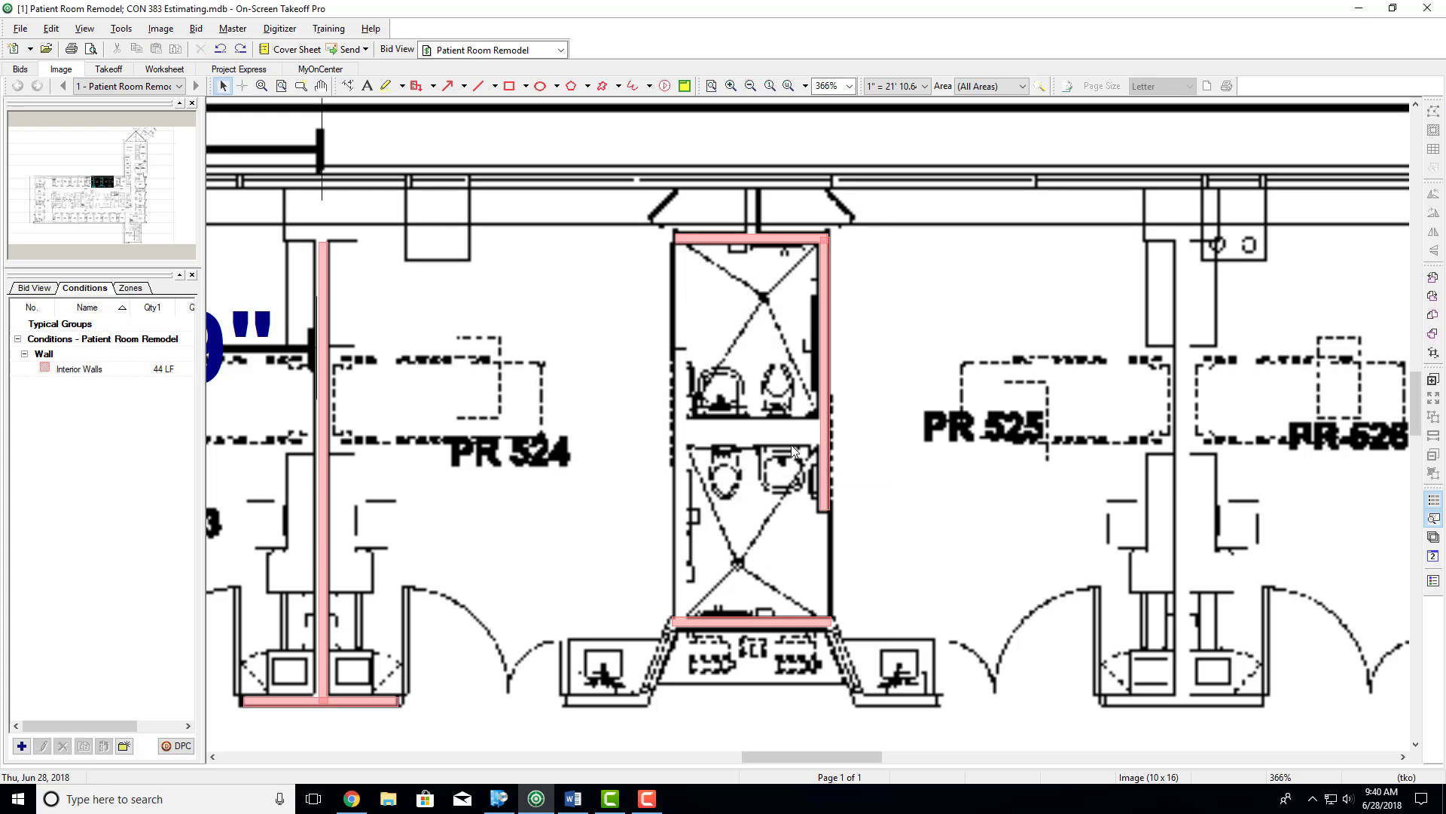
Step: Draw an Interior Walls segment about 12' 5" long along the wall below the ELEC room
left_click(106, 369)
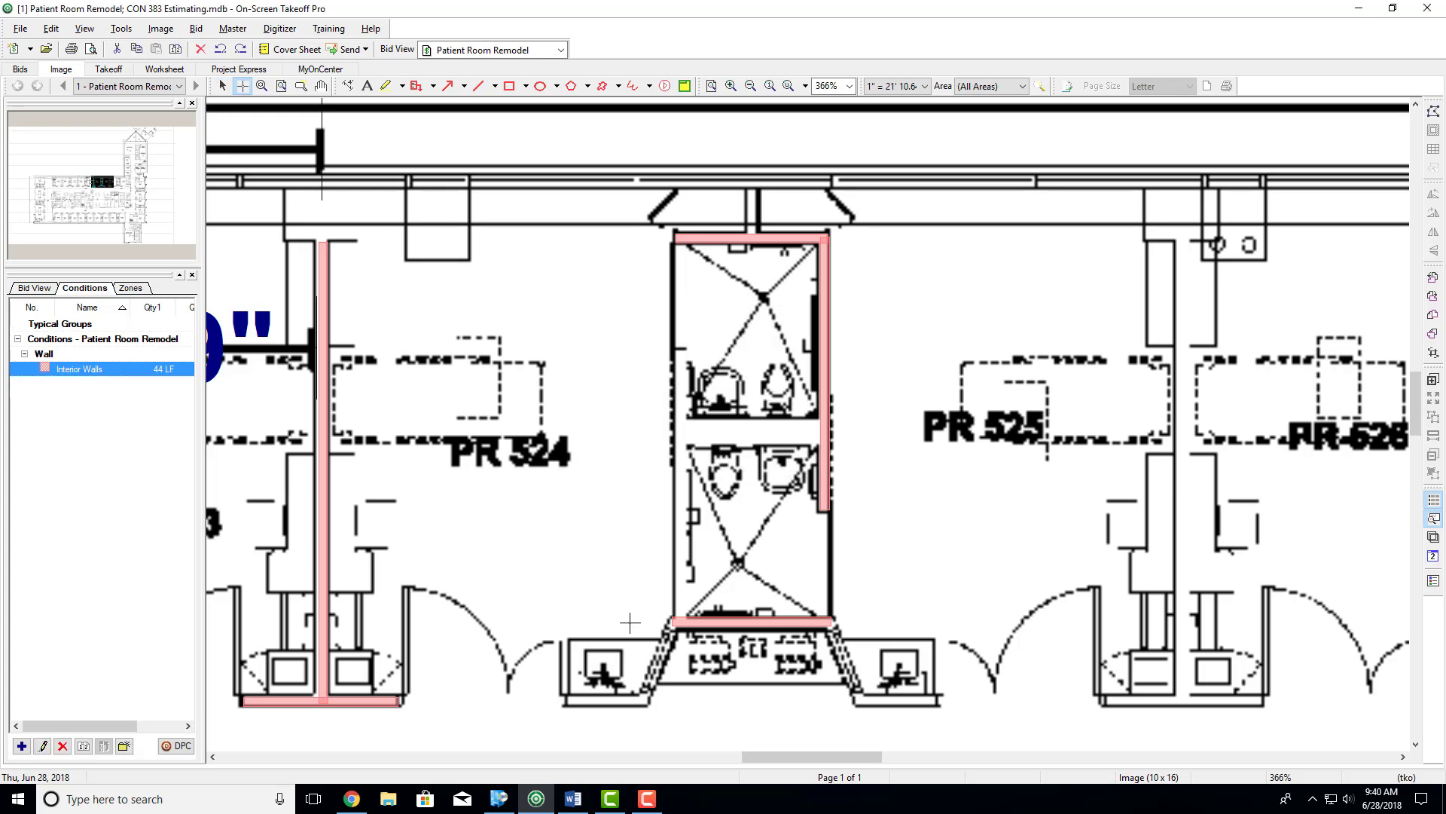
scroll(698, 568, "down", 15)
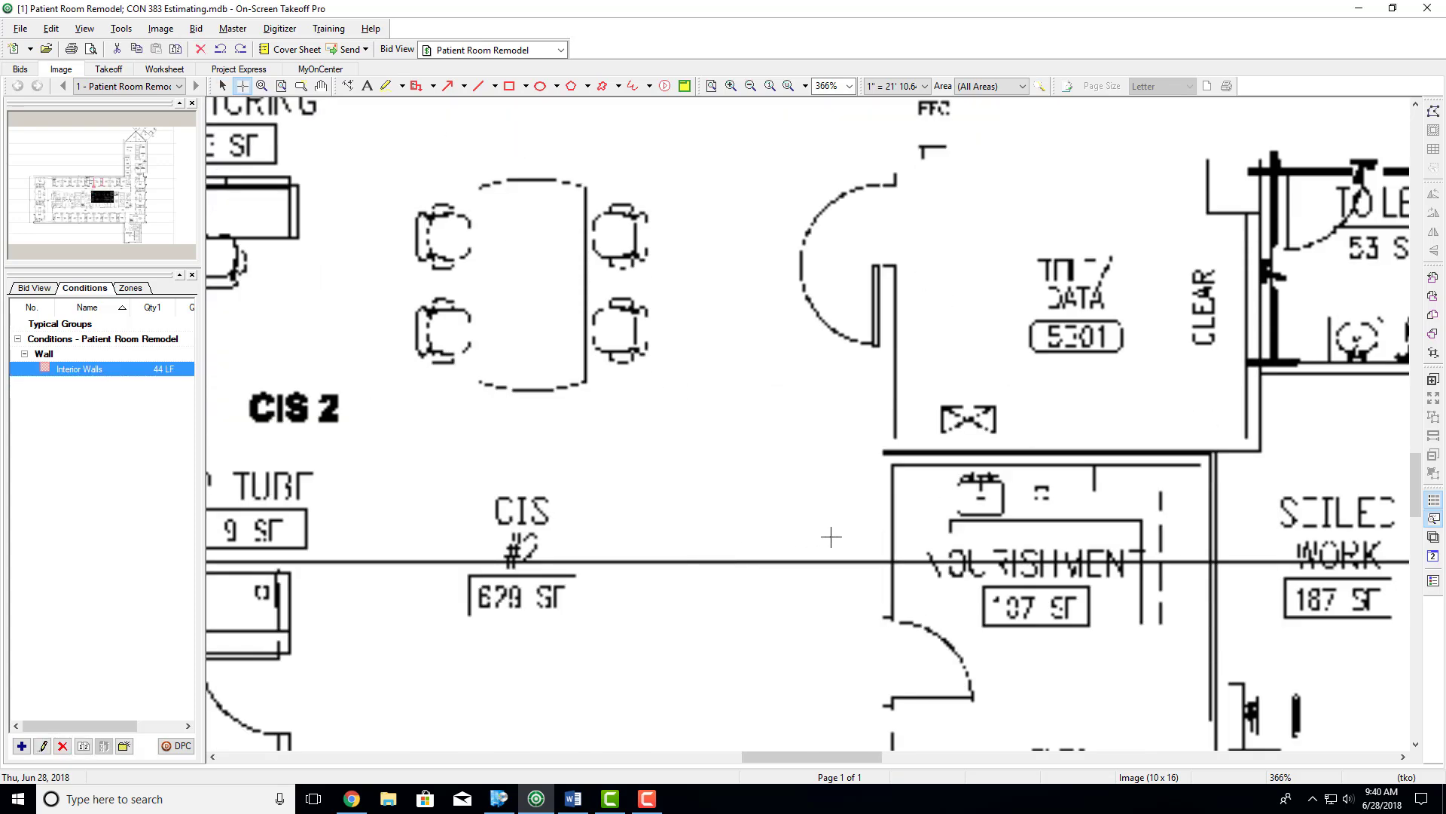
scroll(831, 536, "down", 5)
scroll(831, 536, "up", 4)
left_click(889, 400)
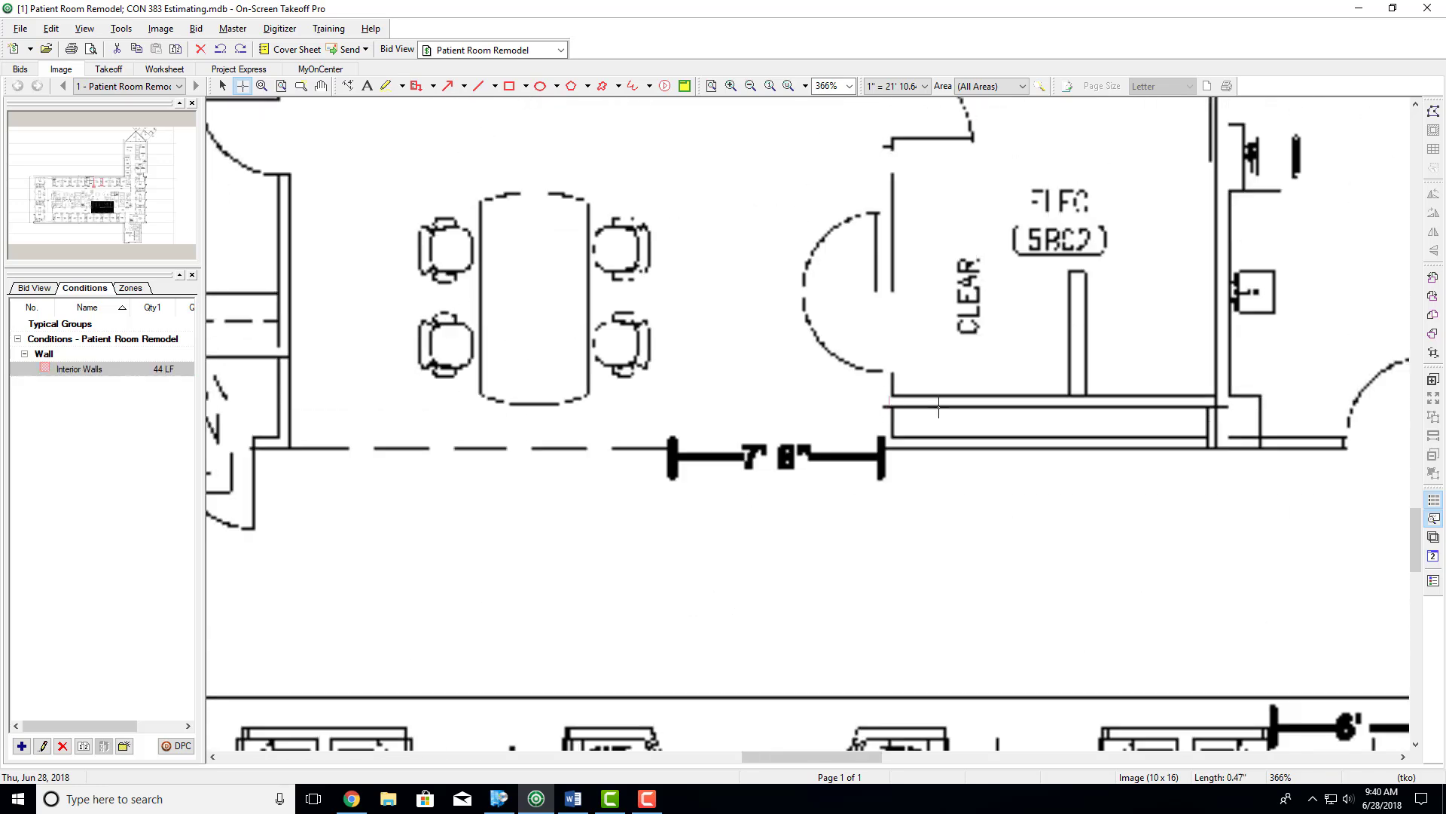
double_click(1227, 404)
Step: Draw the interior wall along the PR 507 side of the bathroom between PR 508 and PR 507
scroll(788, 494, "down", 6)
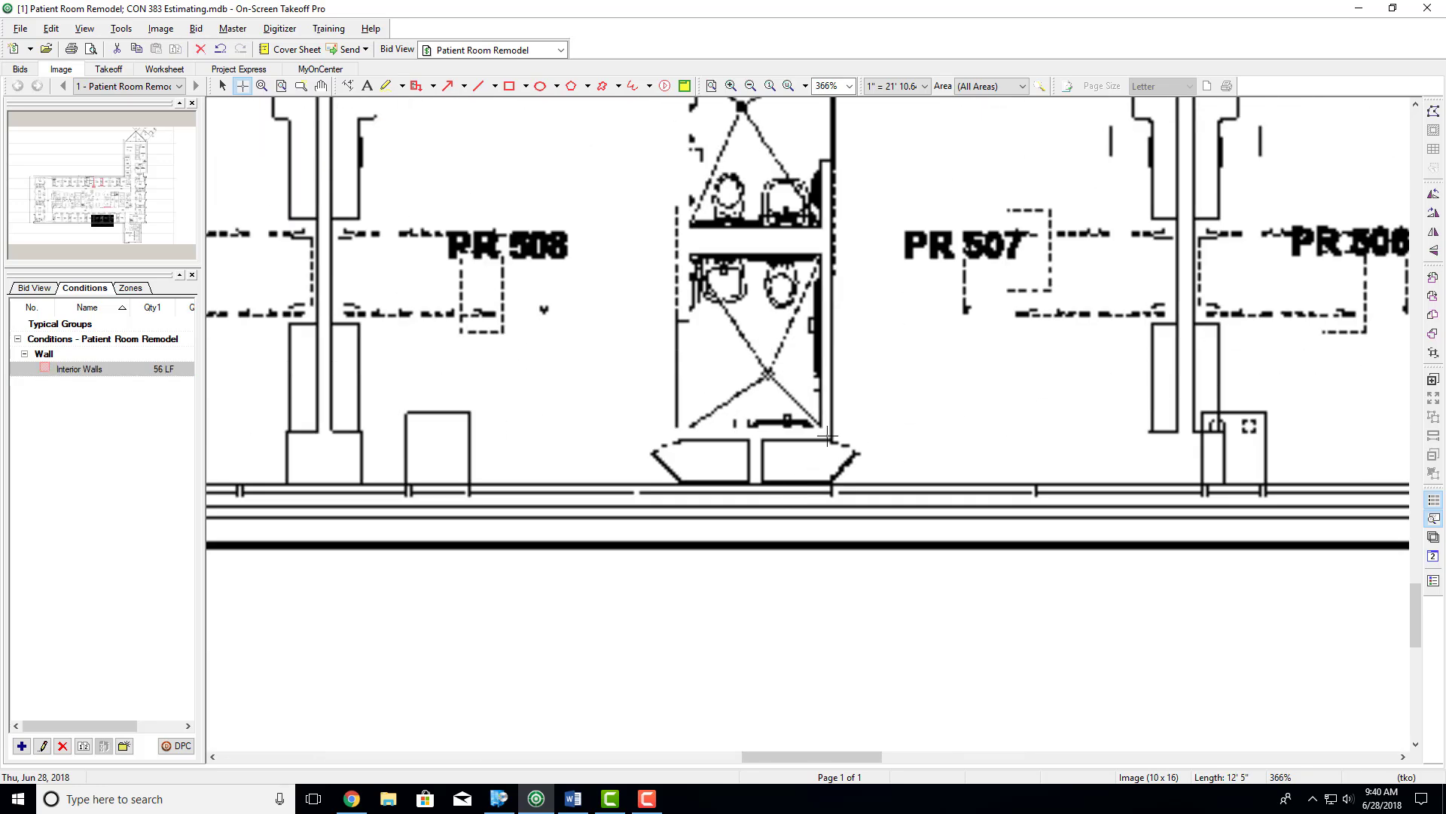
left_click(827, 435)
double_click(827, 176)
Step: Draw the partition wall beside PR 508, about 16' 10" long, and the roughly 6' 1" cross wall at its corridor end
left_click(325, 428)
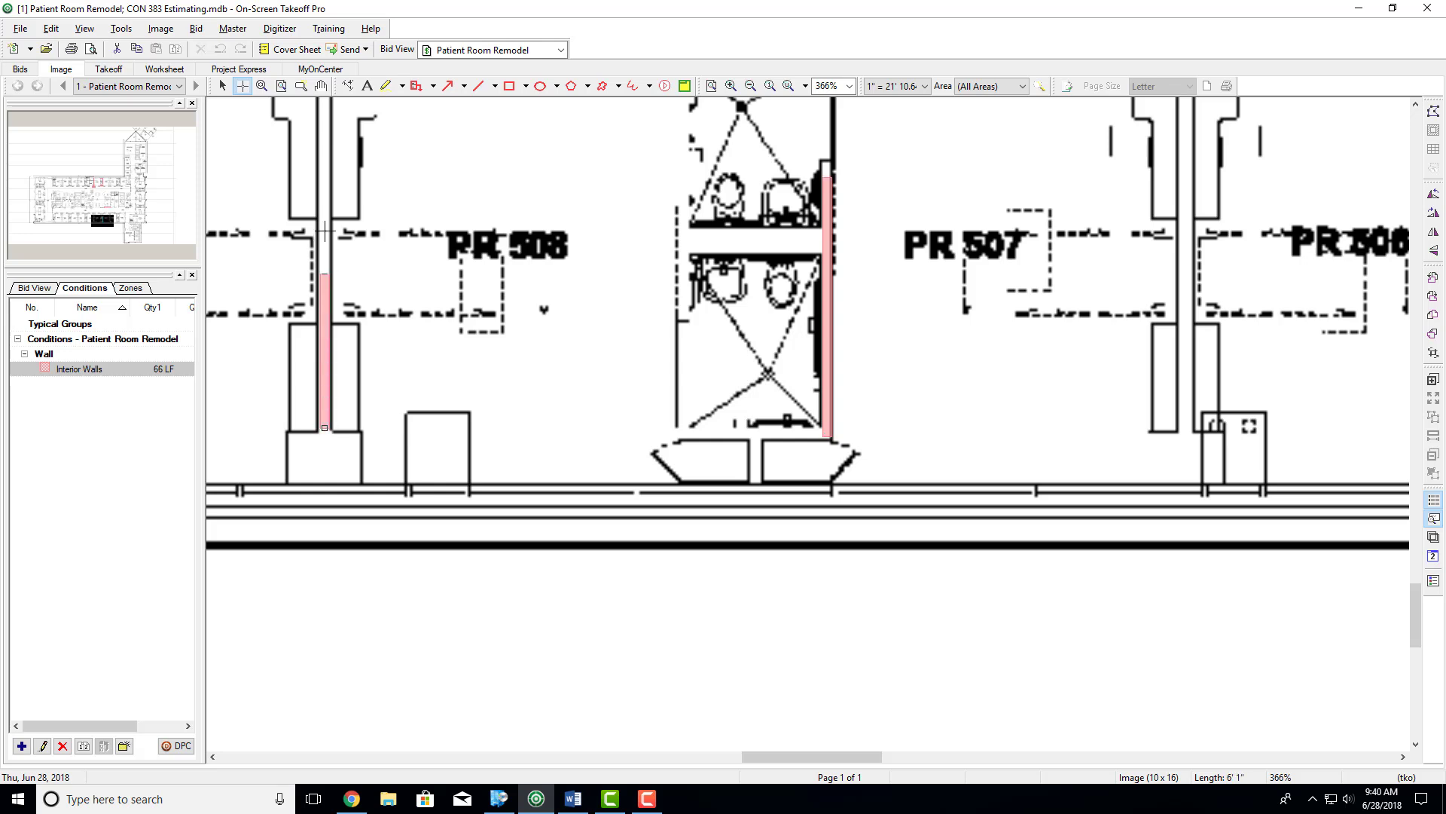
scroll(324, 102, "up", 3)
left_click(325, 137)
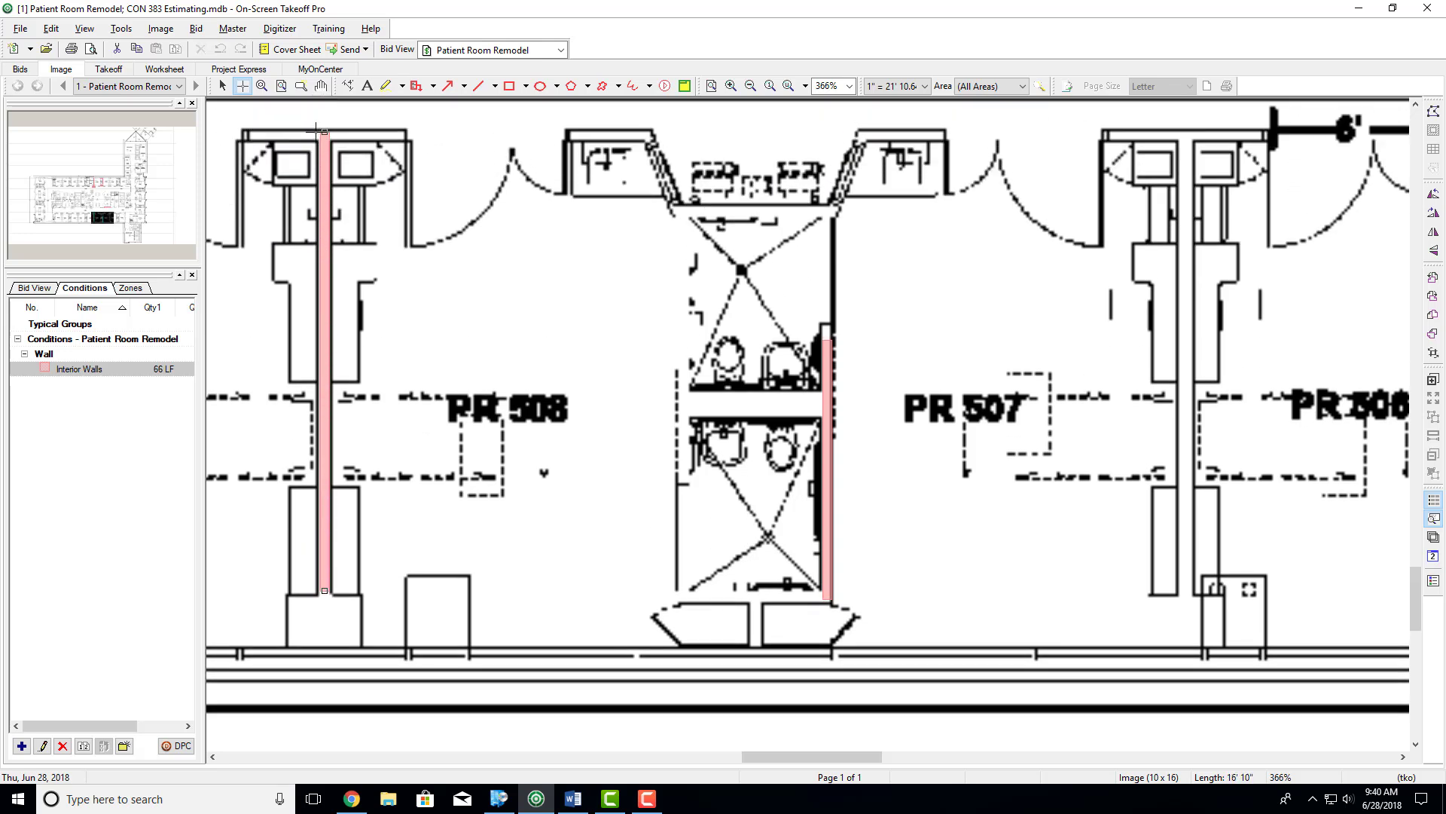
left_click(240, 136)
double_click(407, 134)
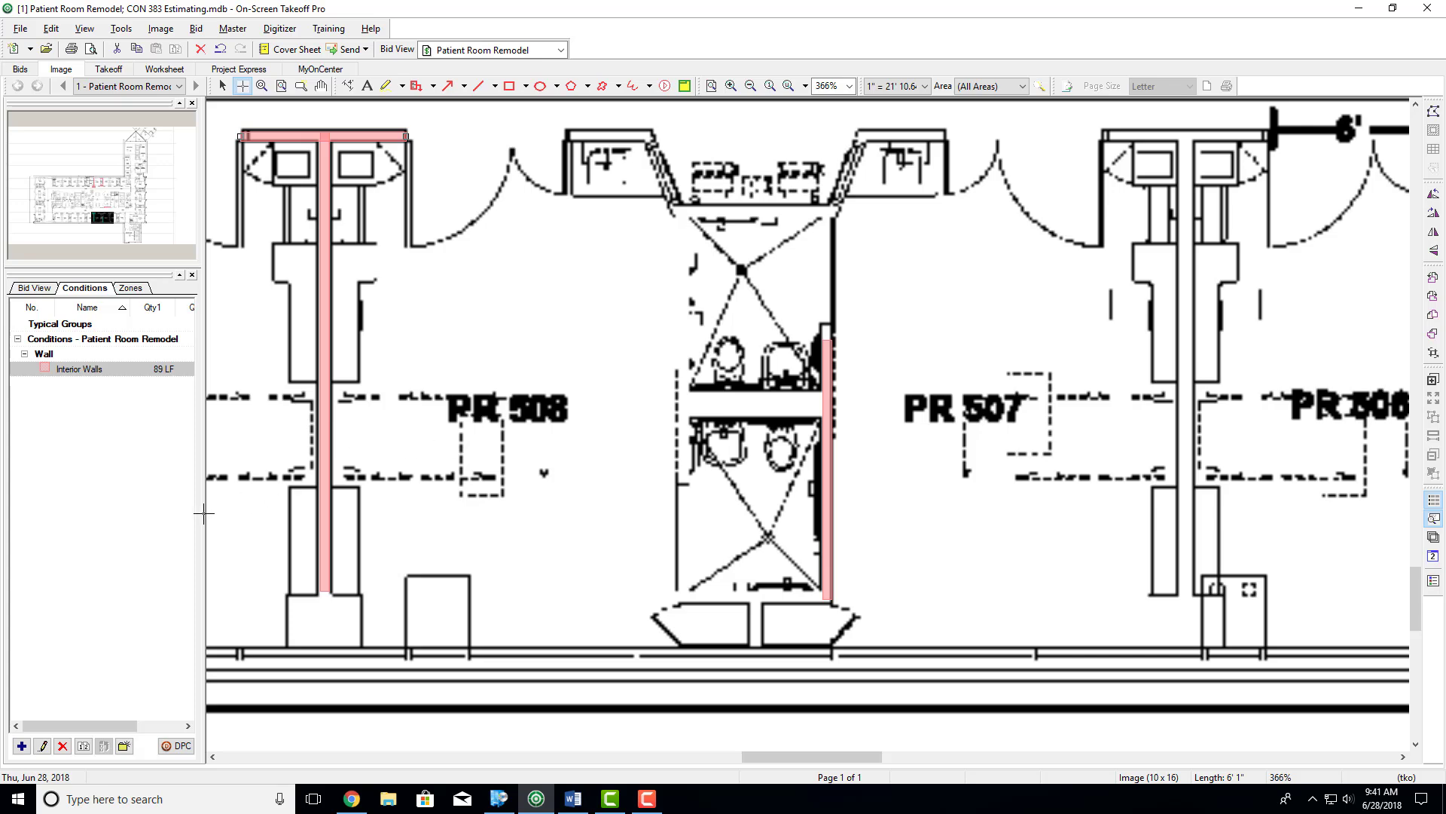
Step: Switch to the Assignment 6 document in Word, highlight "Linear Feet of Exterior wall", and return to On-Screen Takeoff
left_click(571, 800)
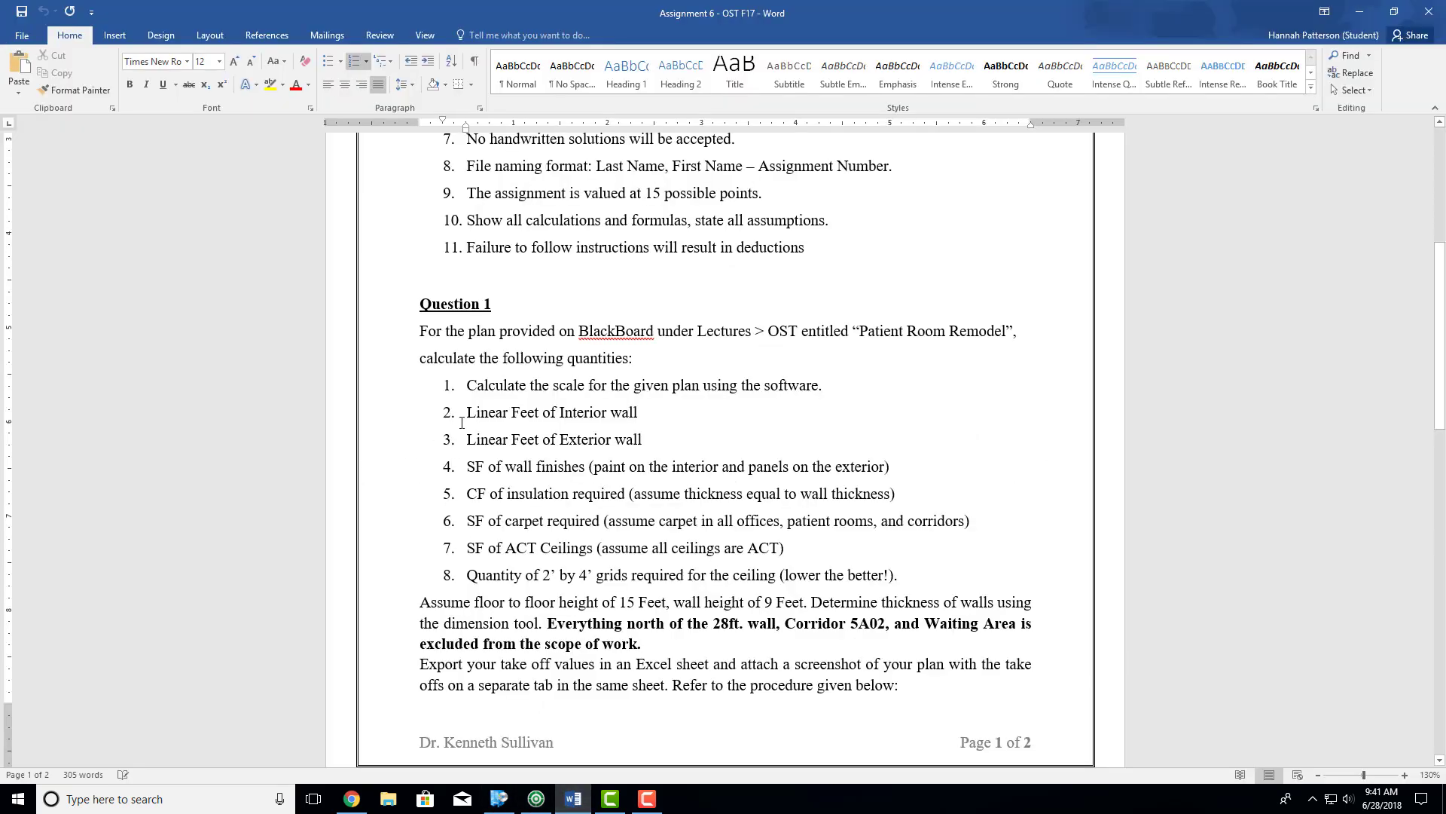
left_click_drag(467, 439, 649, 440)
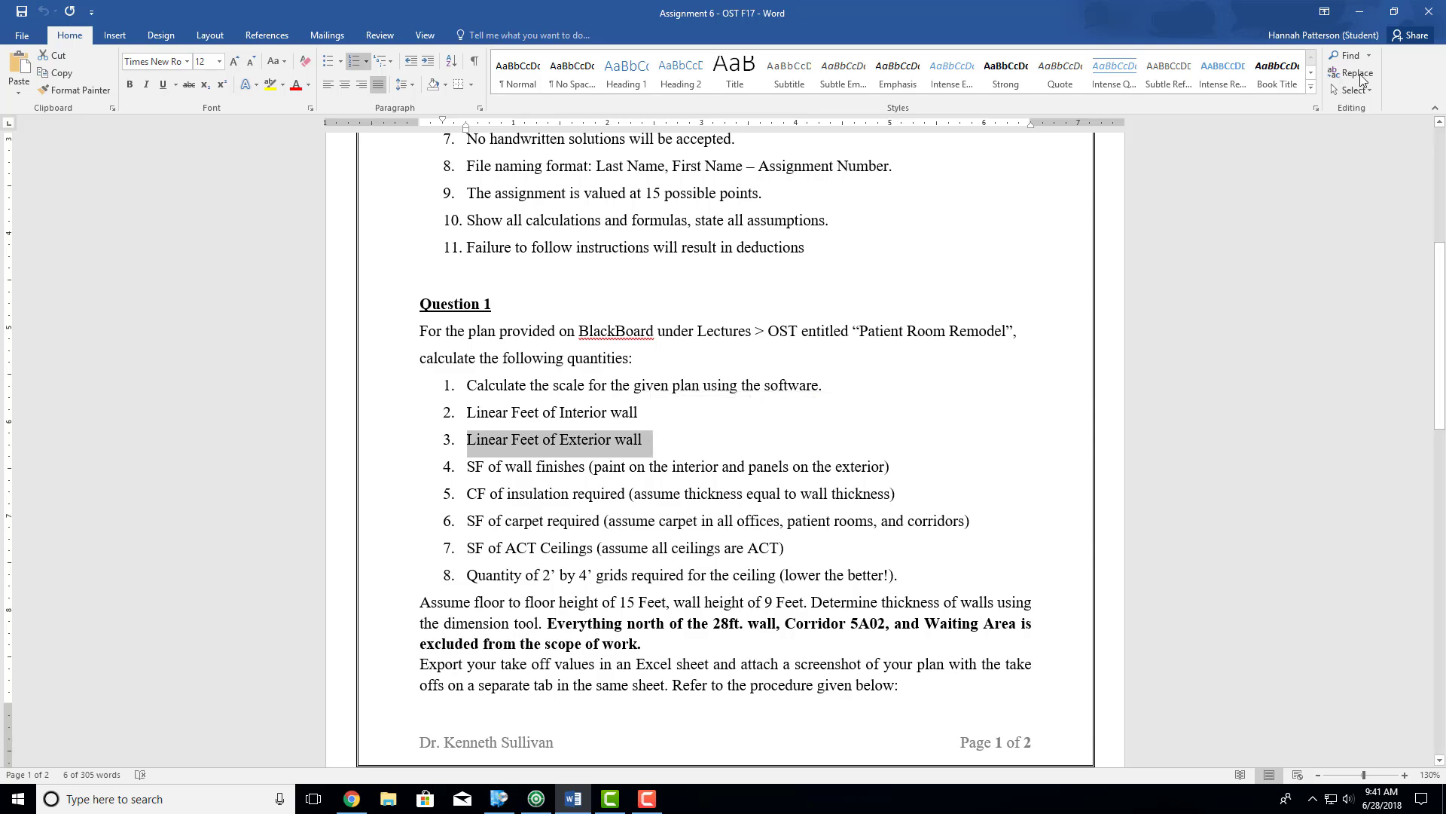
left_click(1373, 11)
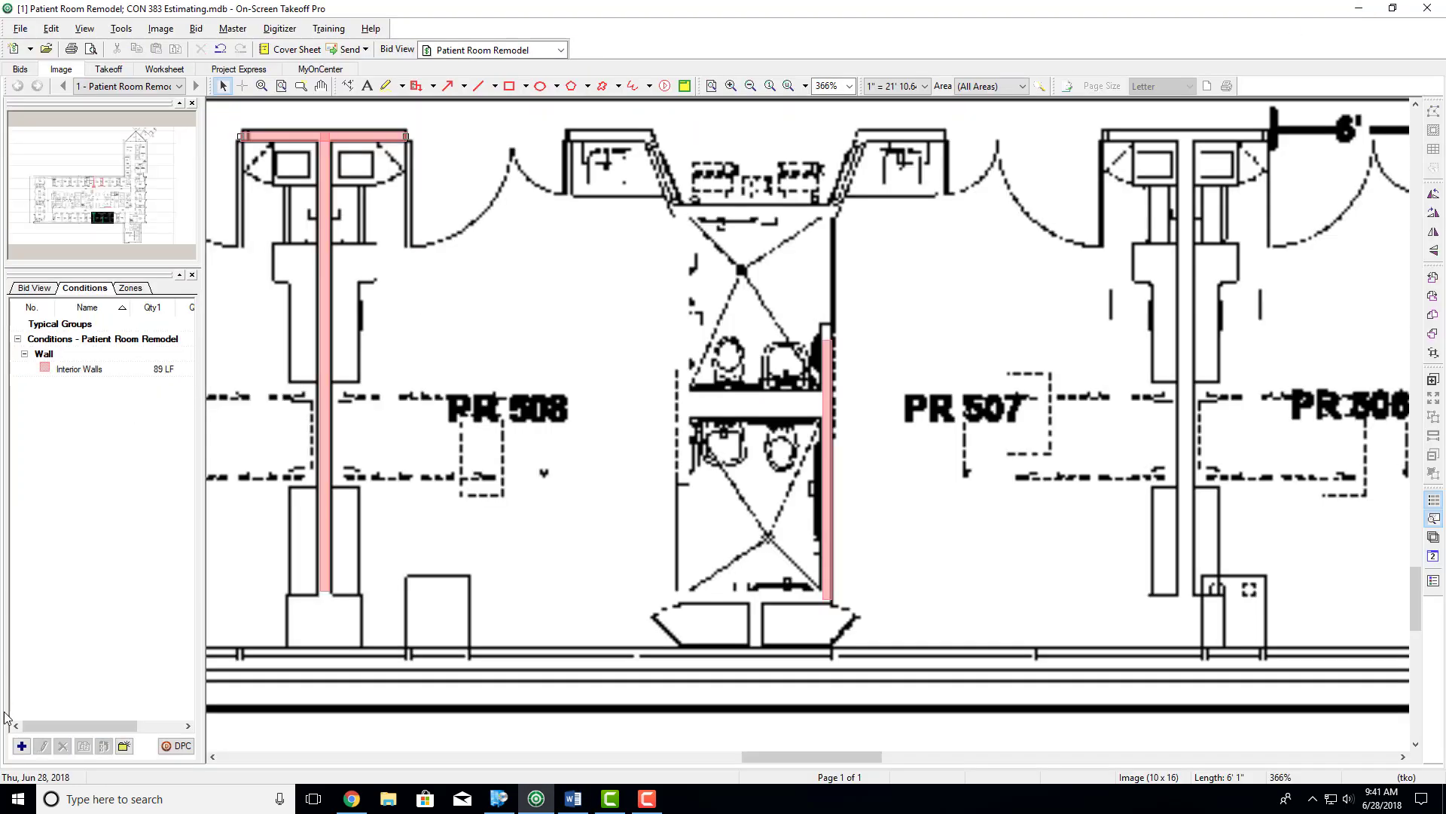
Step: Start a new linear condition and name it Exterior Walls
left_click(21, 746)
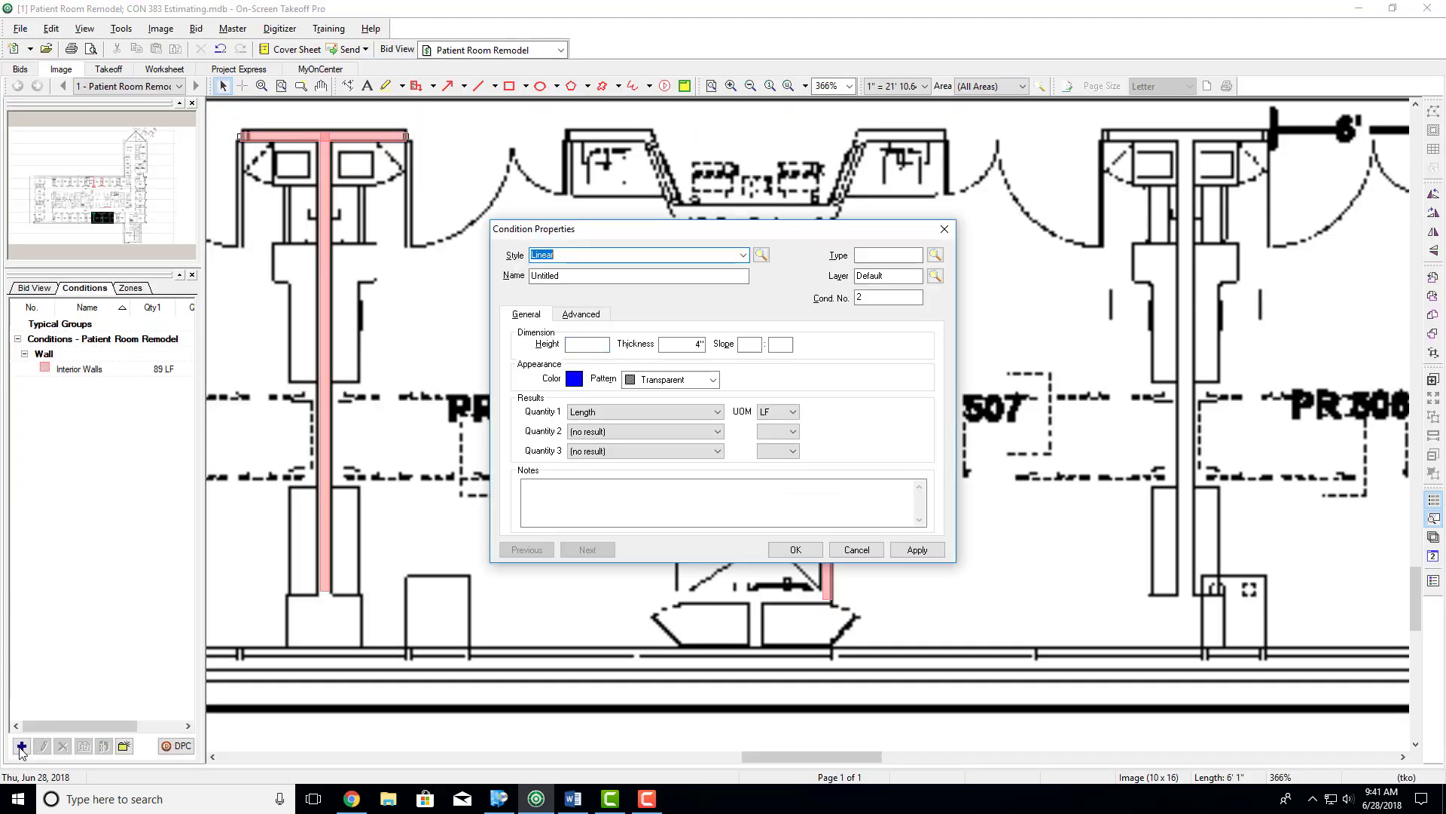
double_click(564, 275)
type("Exterior Walls")
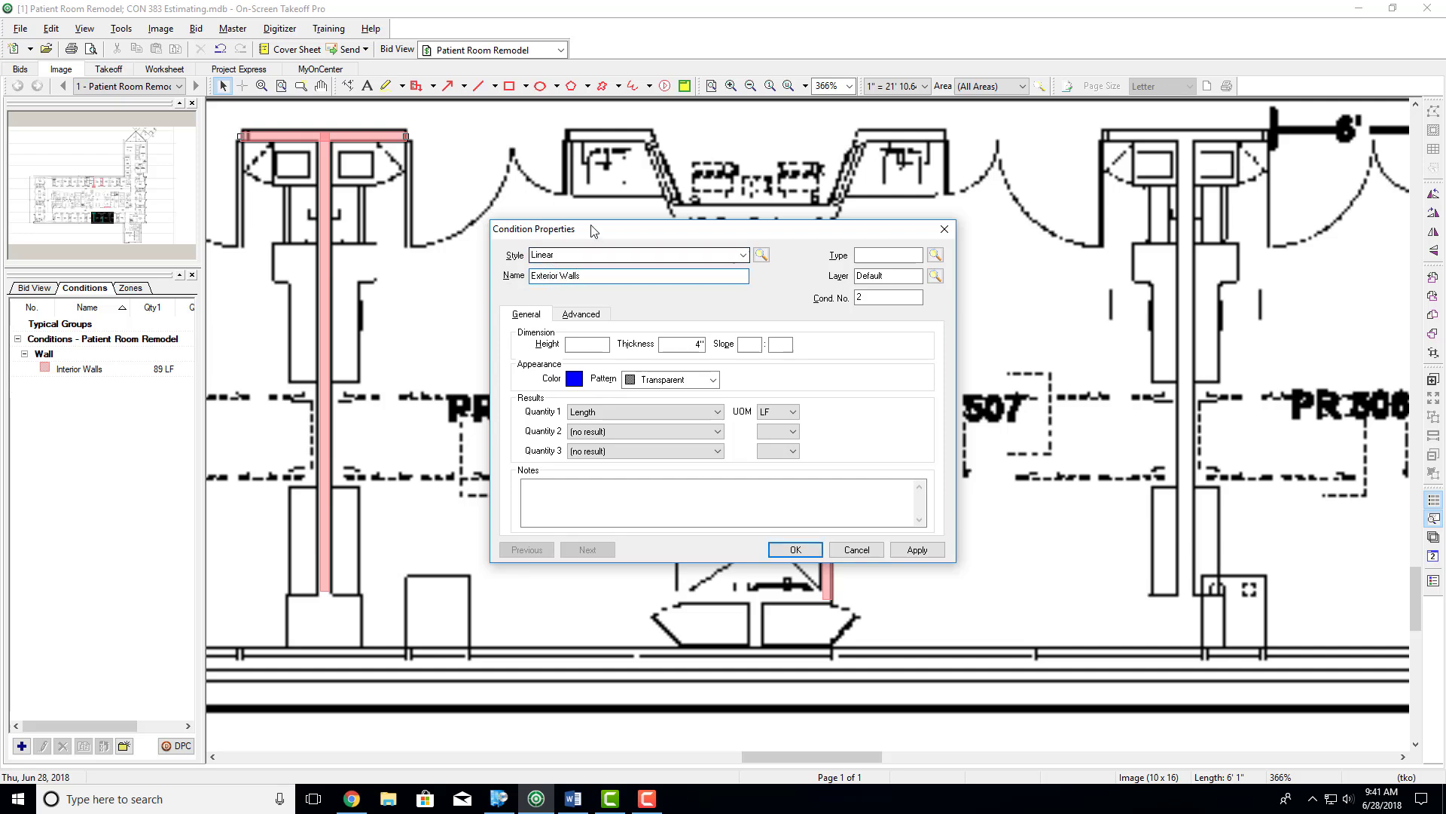
Step: Set the Exterior Walls condition's type to Wall and assign it to a newly added Exterior Walls layer
left_click(867, 255)
type("Wall")
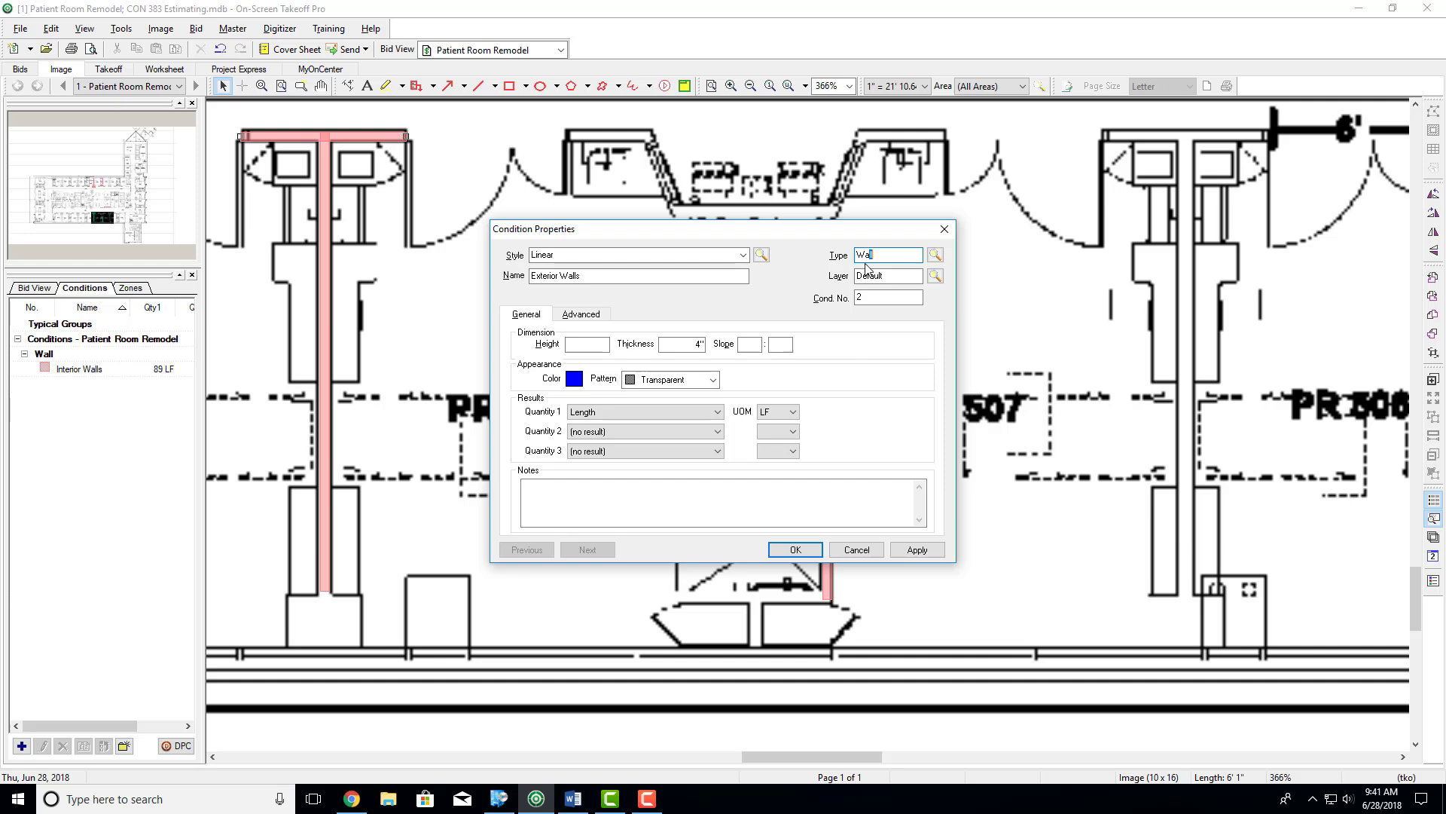
double_click(924, 275)
type("Exterior Walls")
key("Tab")
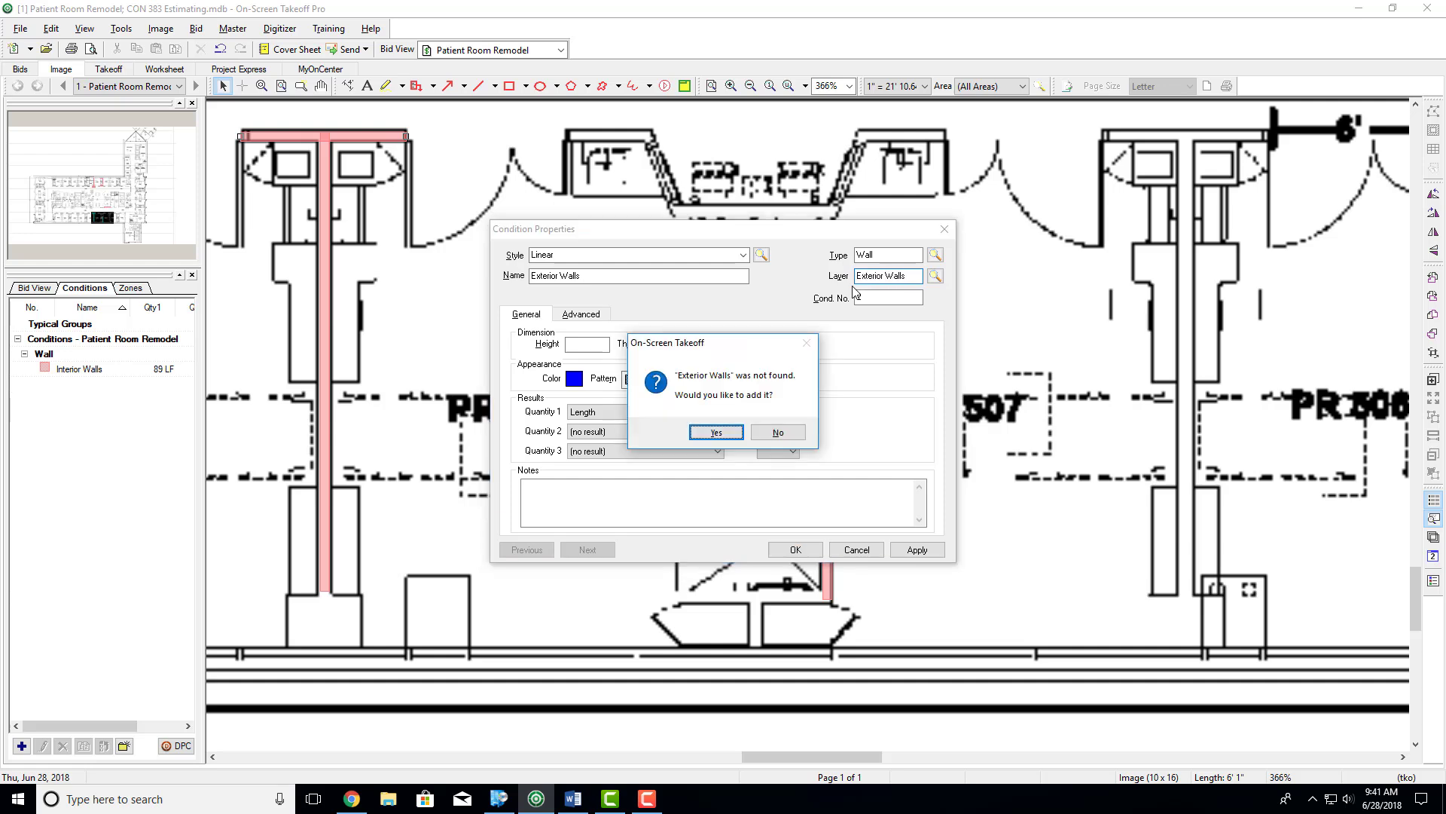
key("Return")
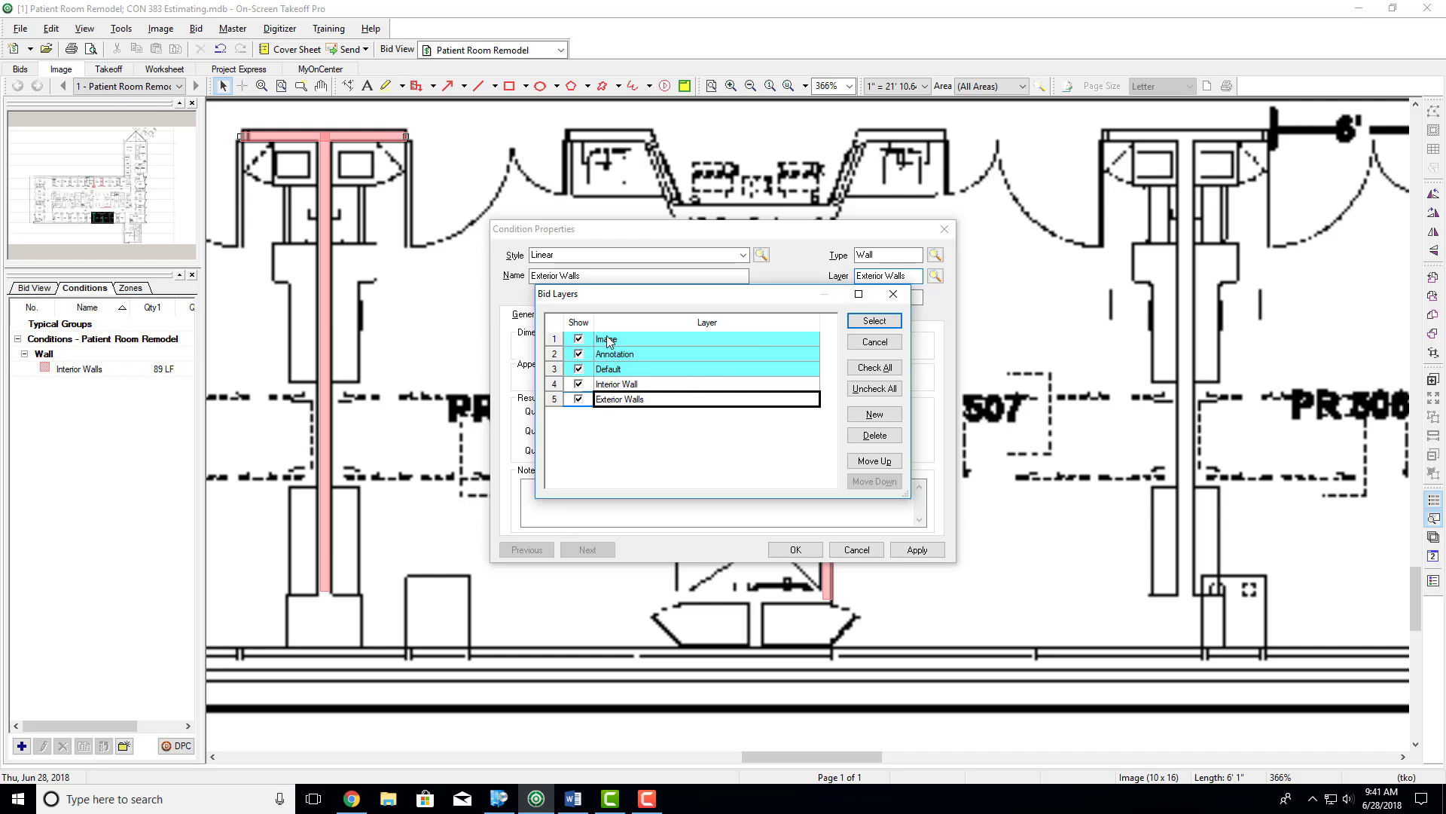
left_click(850, 320)
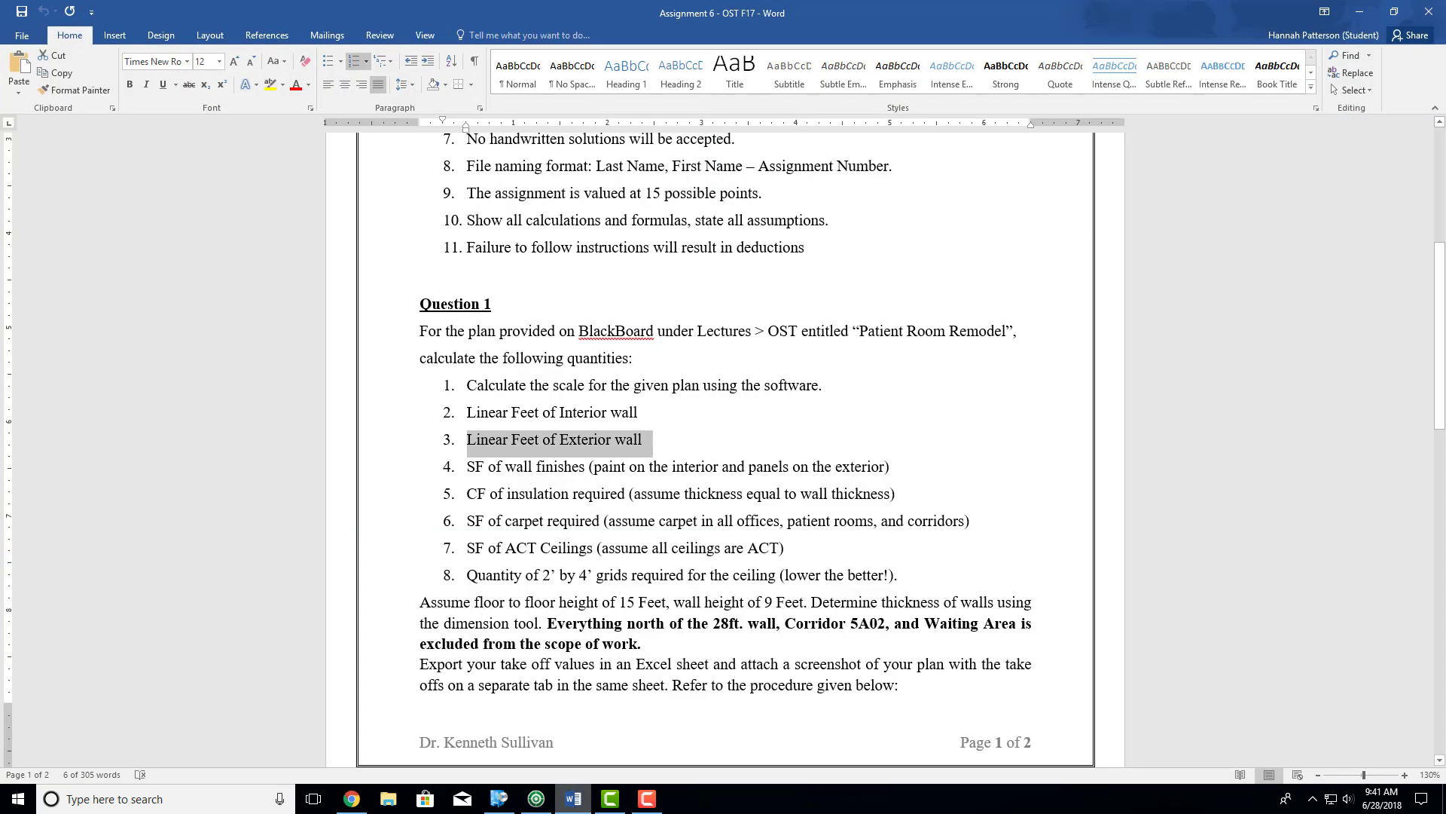
Step: Switch to the Assignment 6 document in Word, highlight the 15 Feet floor-to-floor height assumption, and return to On-Screen Takeoff
left_click(573, 798)
left_click(512, 592)
left_click_drag(437, 607, 667, 608)
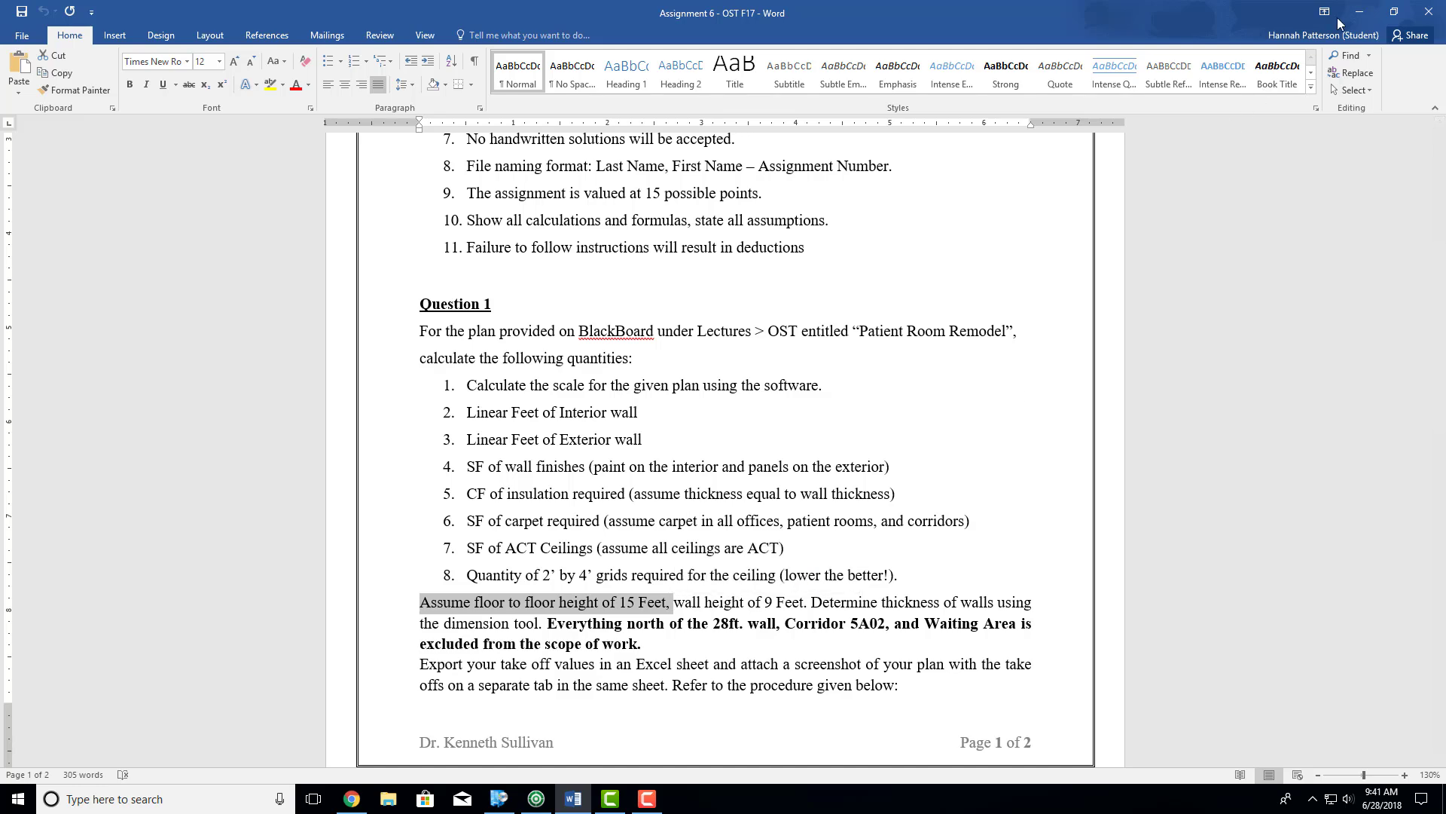
left_click(1360, 11)
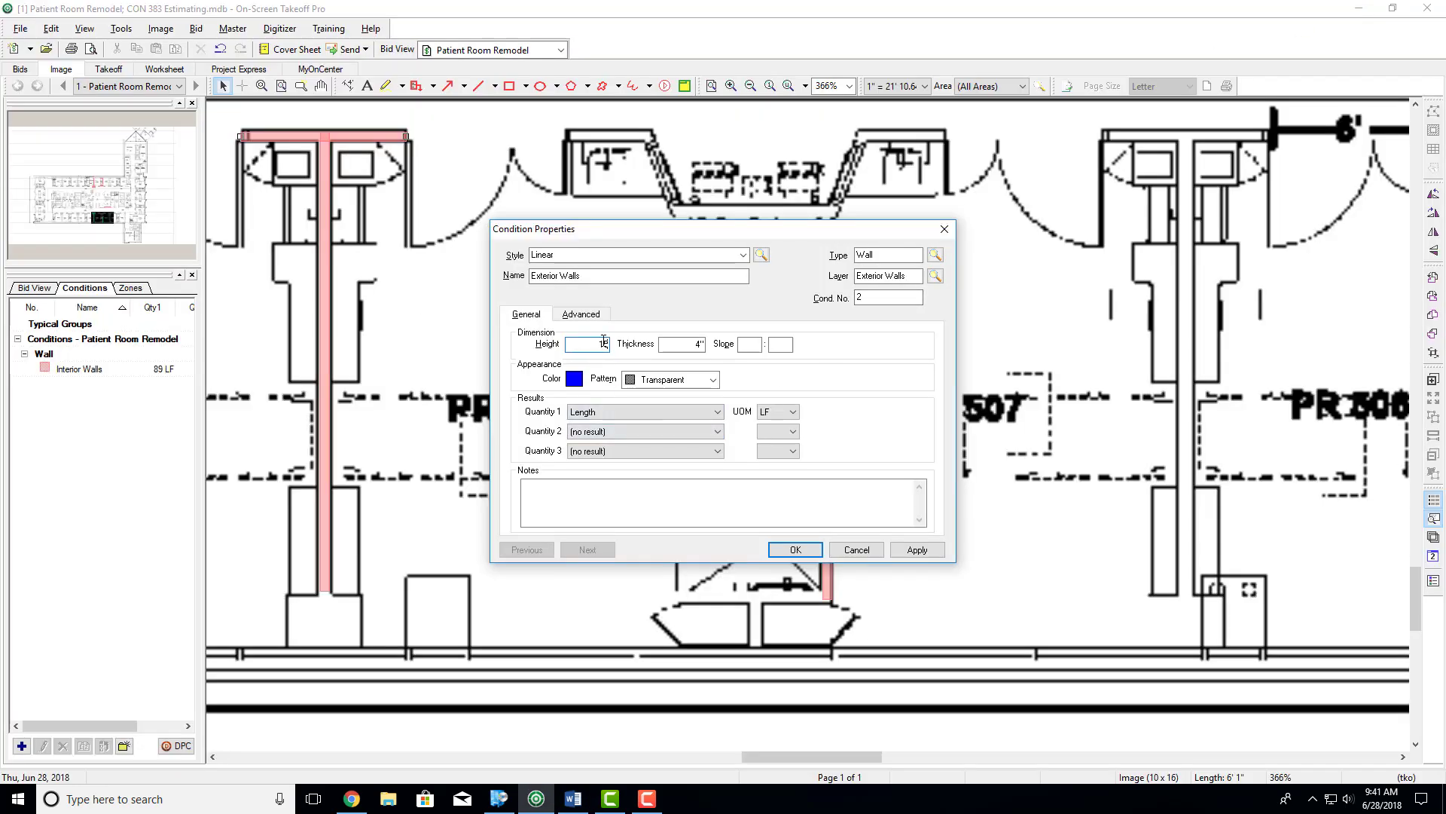
Step: Give the Exterior Walls condition a 15' 0" height and red color, keep the 4" thickness, and save it
left_click(667, 344)
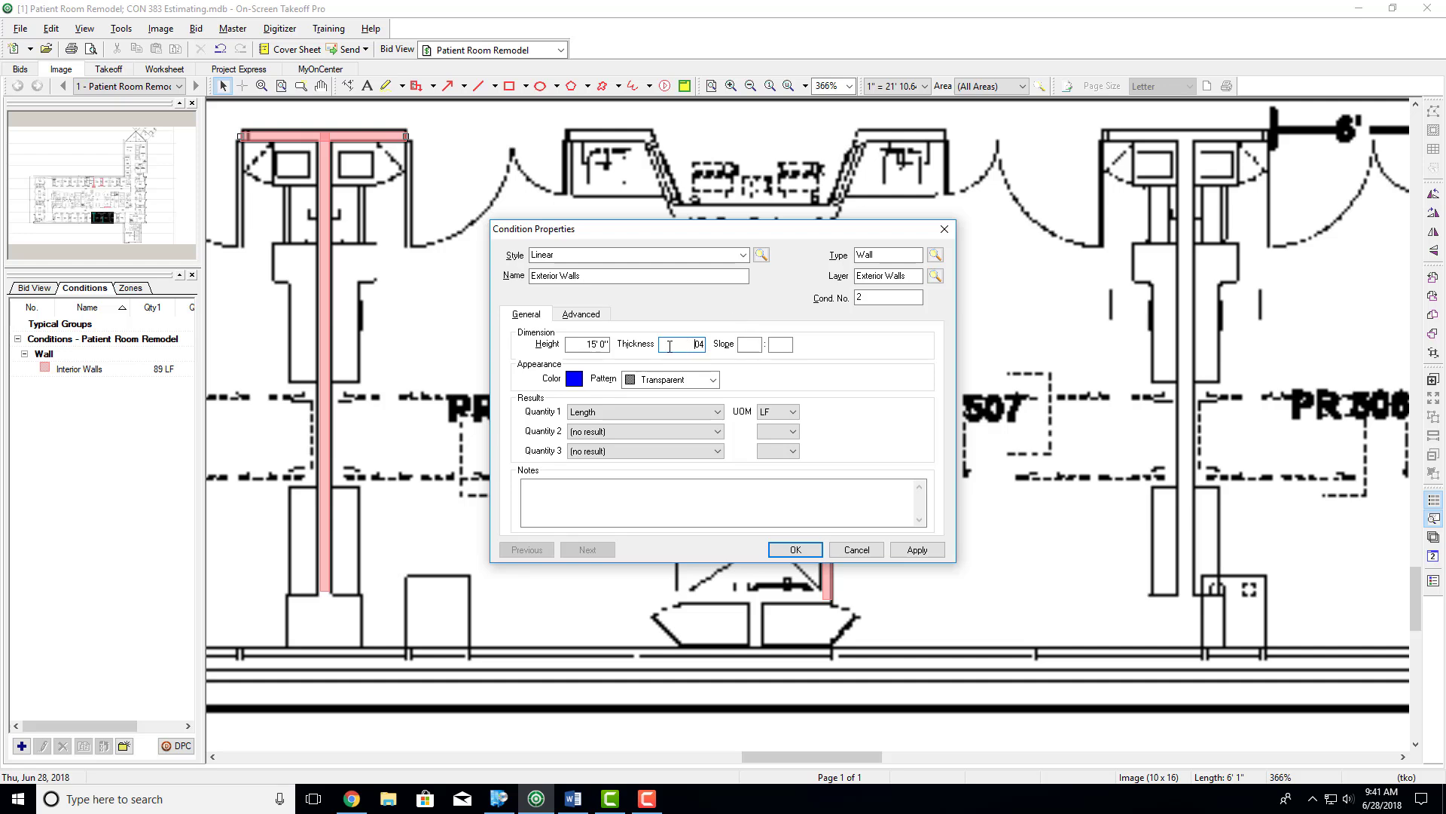
left_click(574, 379)
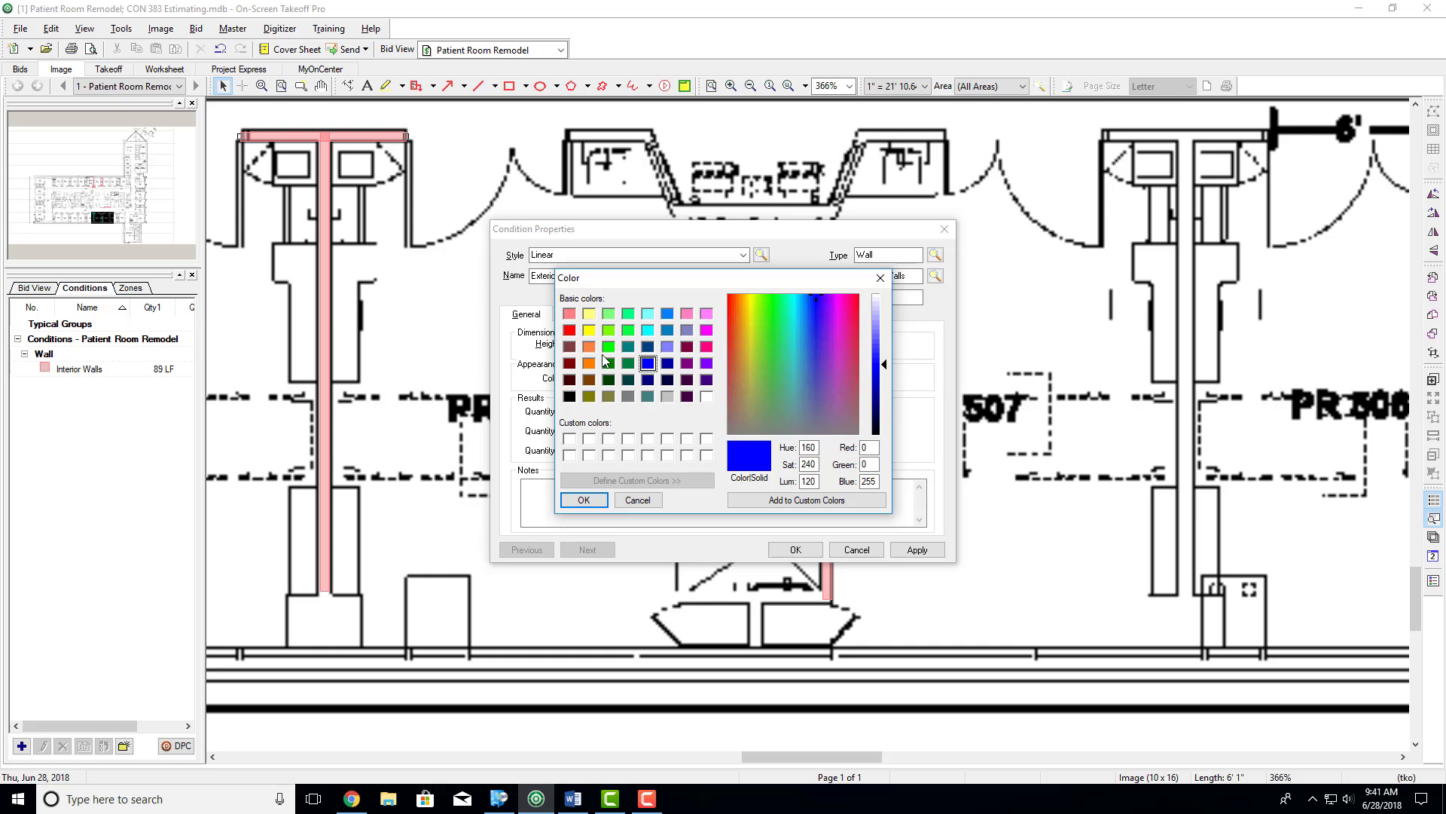
left_click(569, 330)
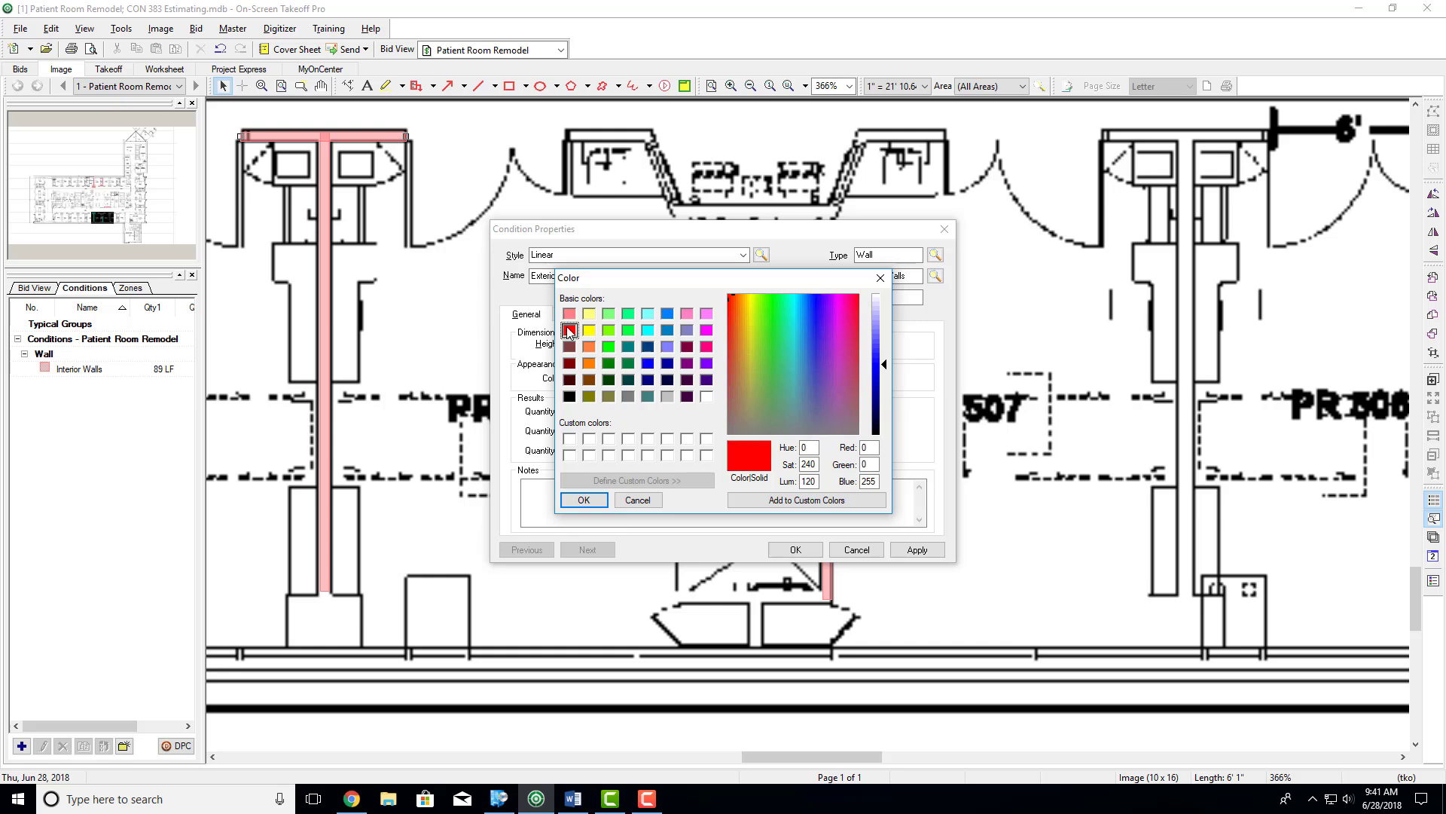
left_click(585, 500)
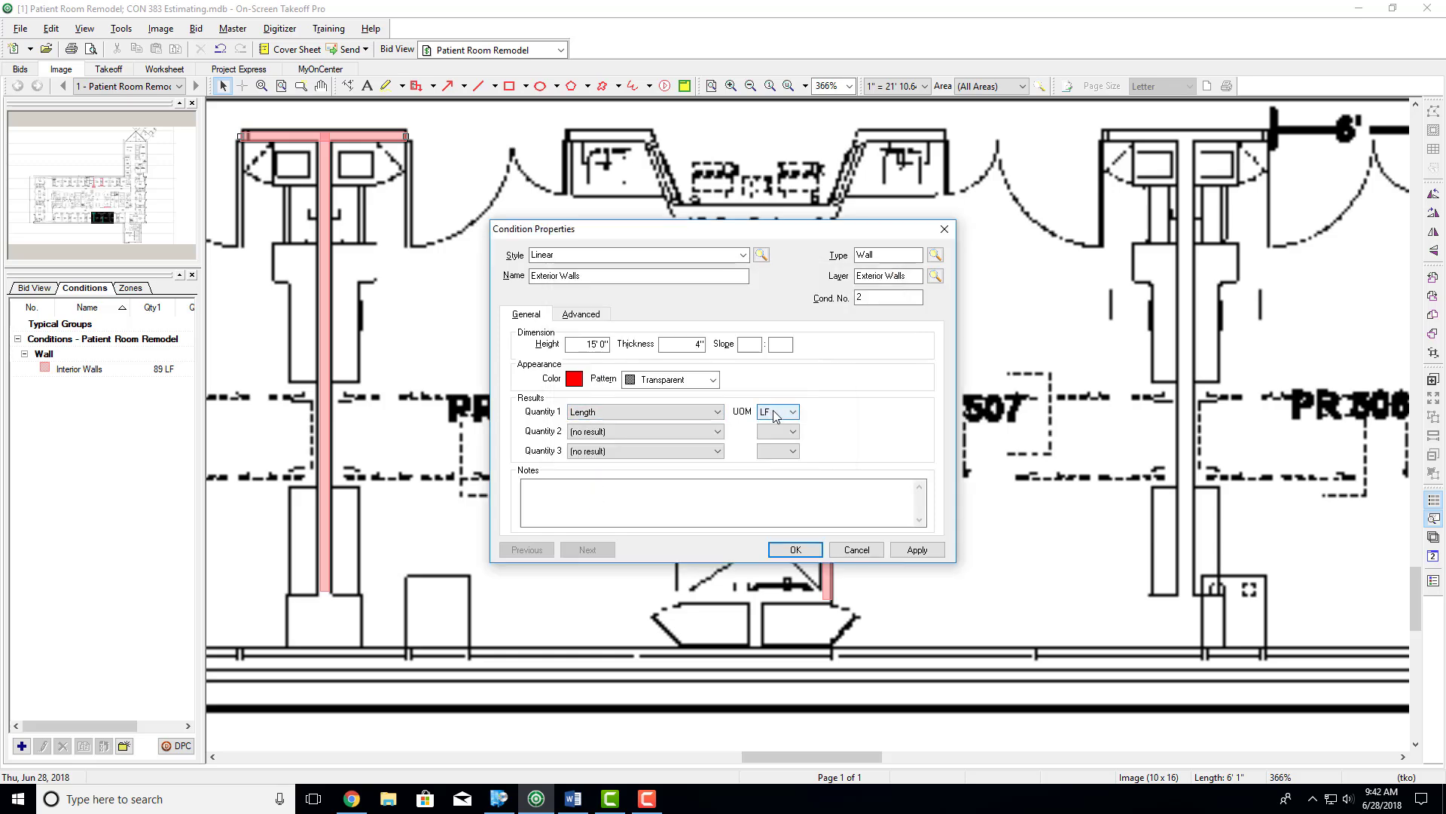
left_click(796, 549)
Step: Draw exterior walls along the plan's south side, about 179 feet, and around the Elevator Lobby to the Staff Lounge's outer corner
scroll(726, 615, "down", 10)
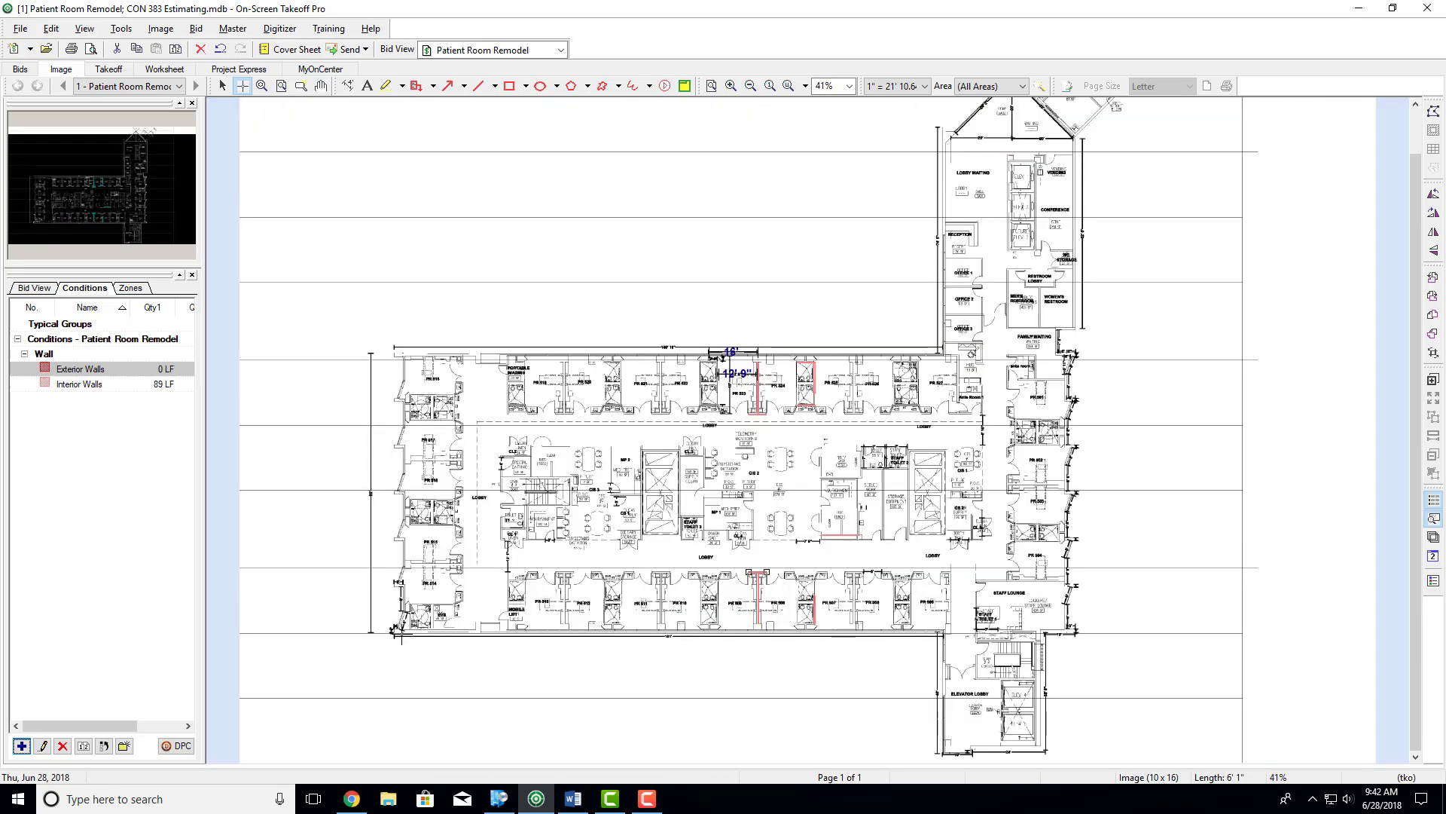
left_click(394, 631)
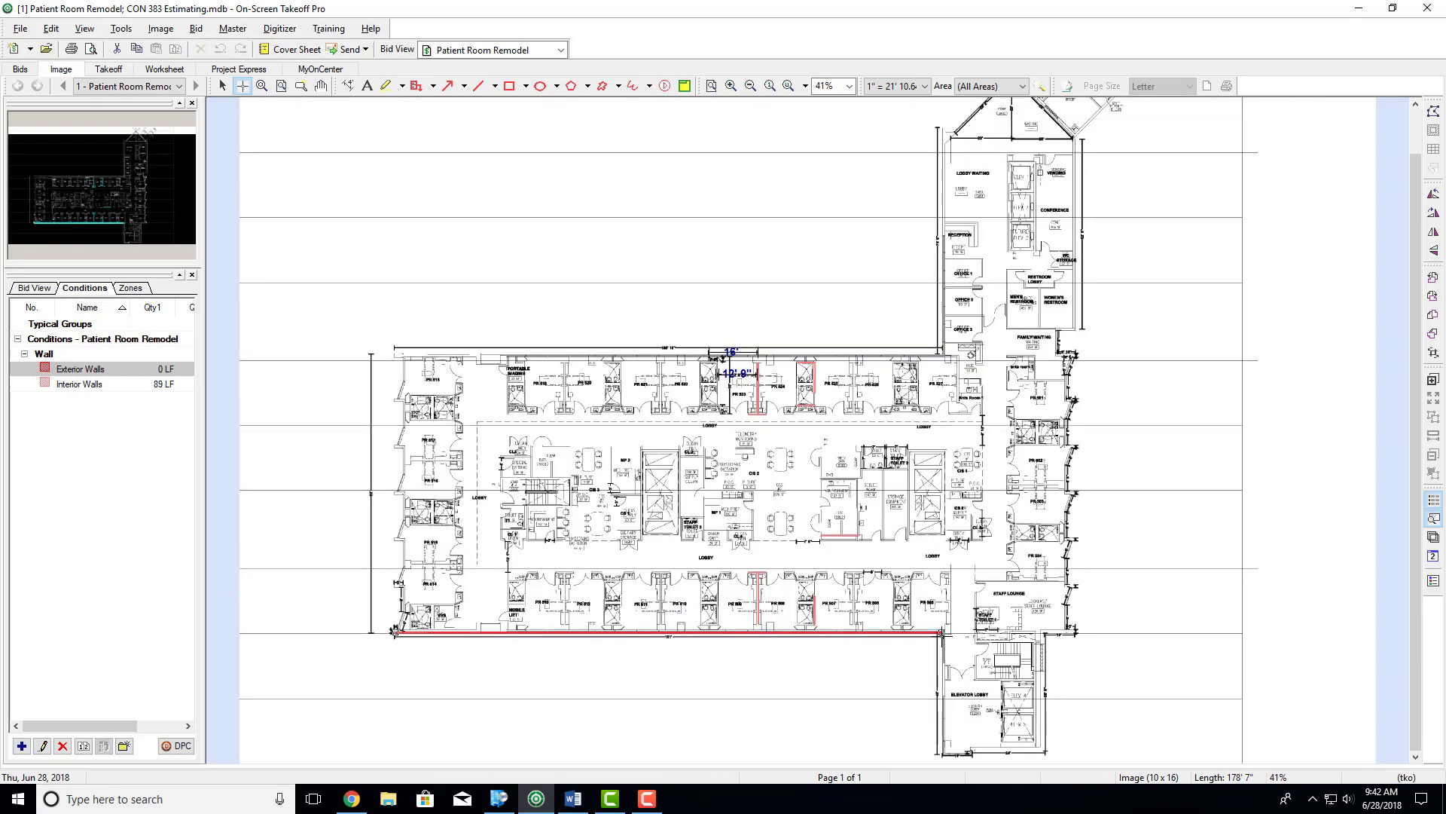
left_click(941, 632)
left_click(941, 753)
left_click(1050, 754)
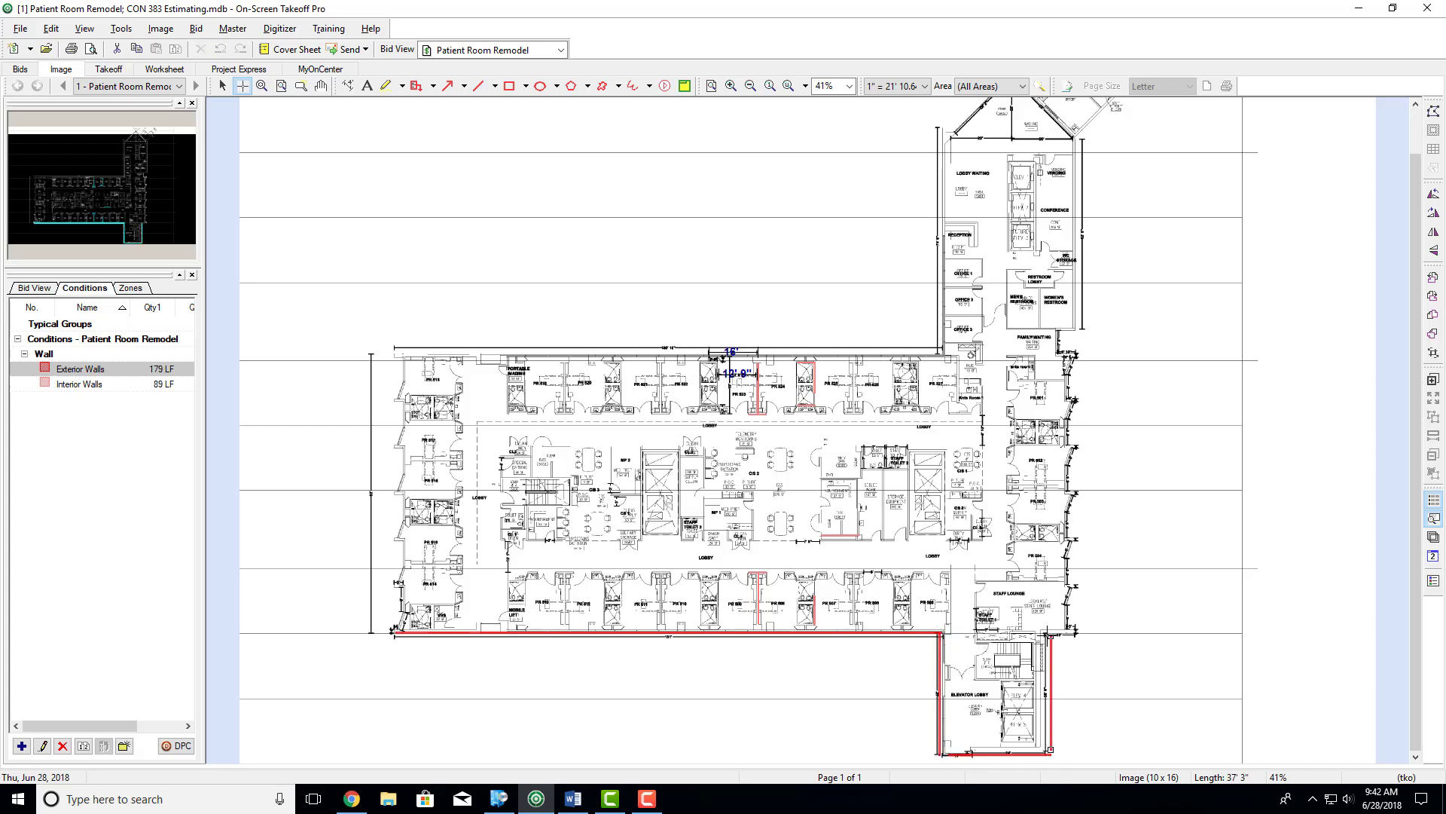
left_click(1049, 635)
double_click(1075, 635)
Step: Draw exterior walls along the north patient rooms, about 179 feet, and around the west, north and east sides of the Lobby Waiting wing
left_click(397, 357)
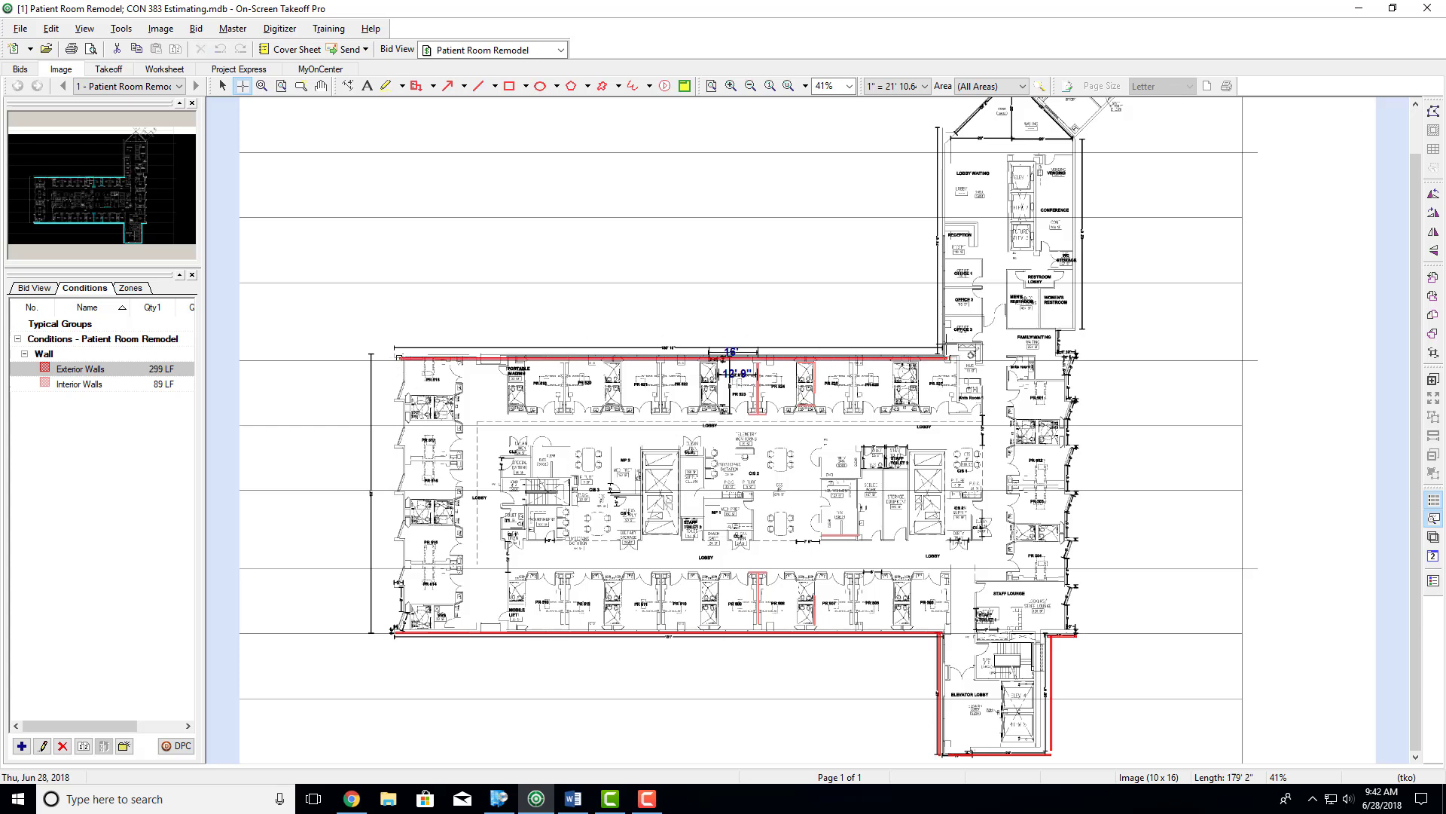
left_click(943, 358)
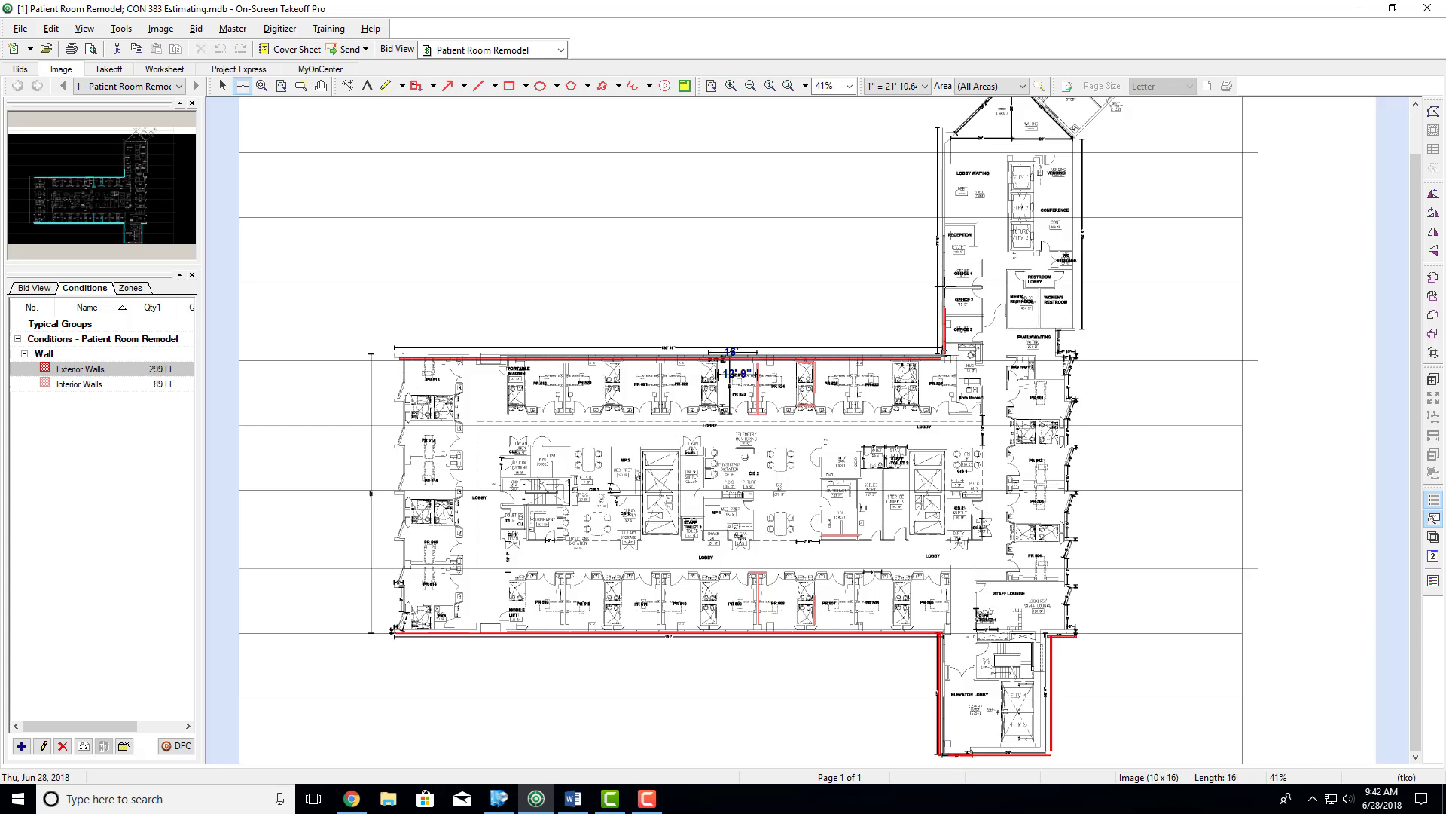
left_click(945, 136)
left_click(1076, 138)
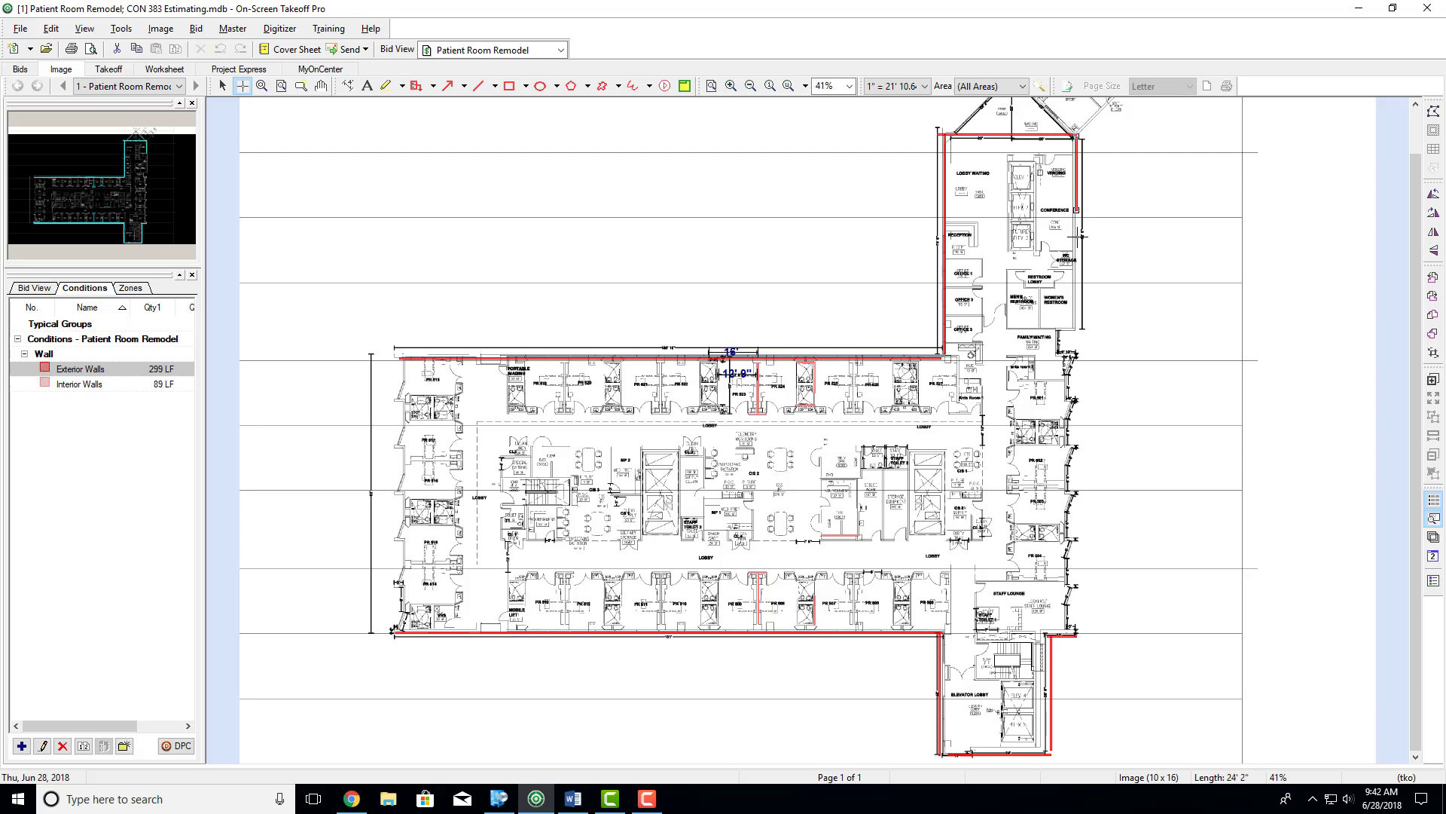
Step: Switch to the Assignment 6 document in Word, highlight the bold scope-of-work exclusion sentence, and return to On-Screen Takeoff
left_click(573, 799)
left_click(646, 643)
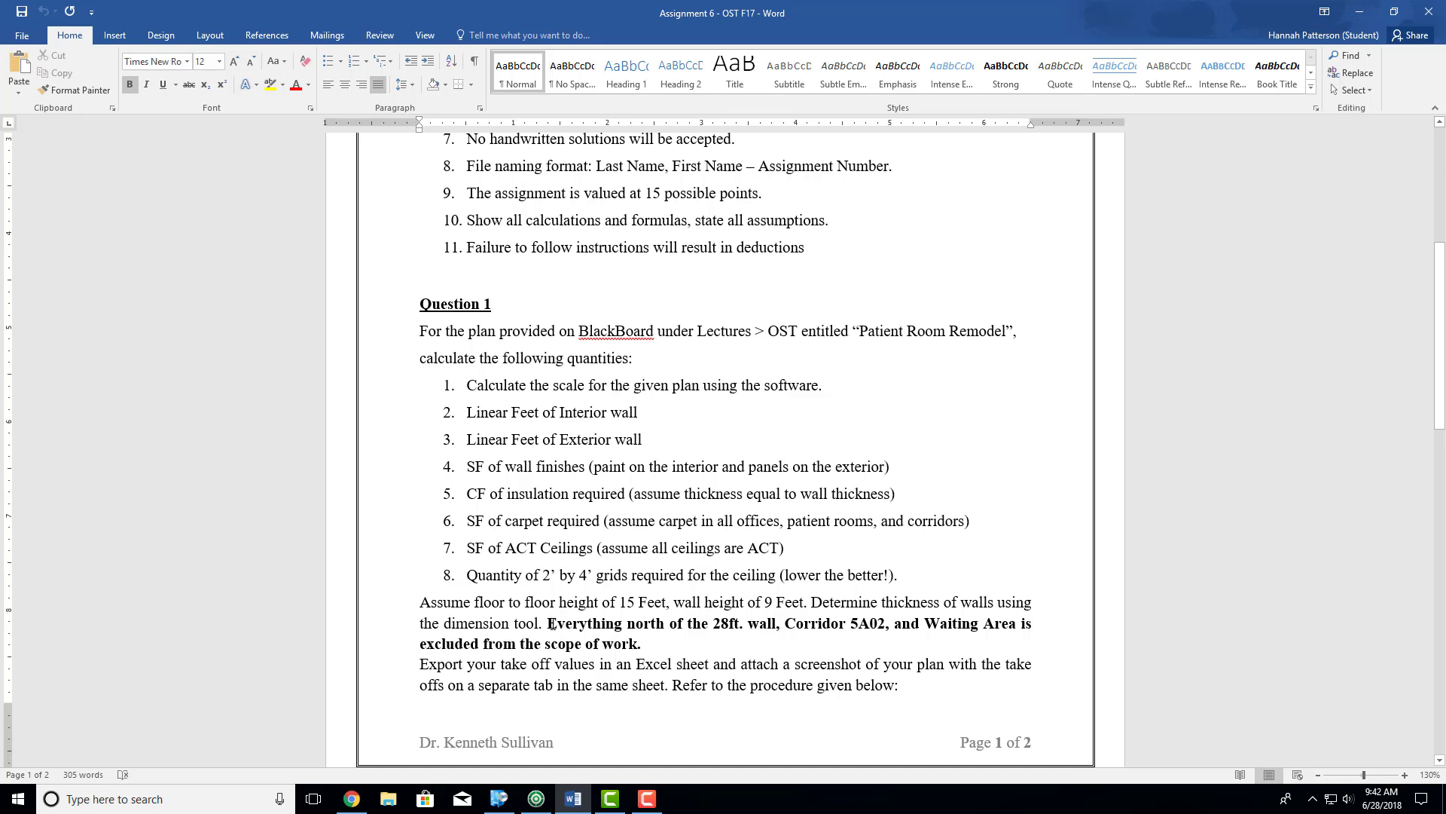
left_click_drag(549, 624, 739, 645)
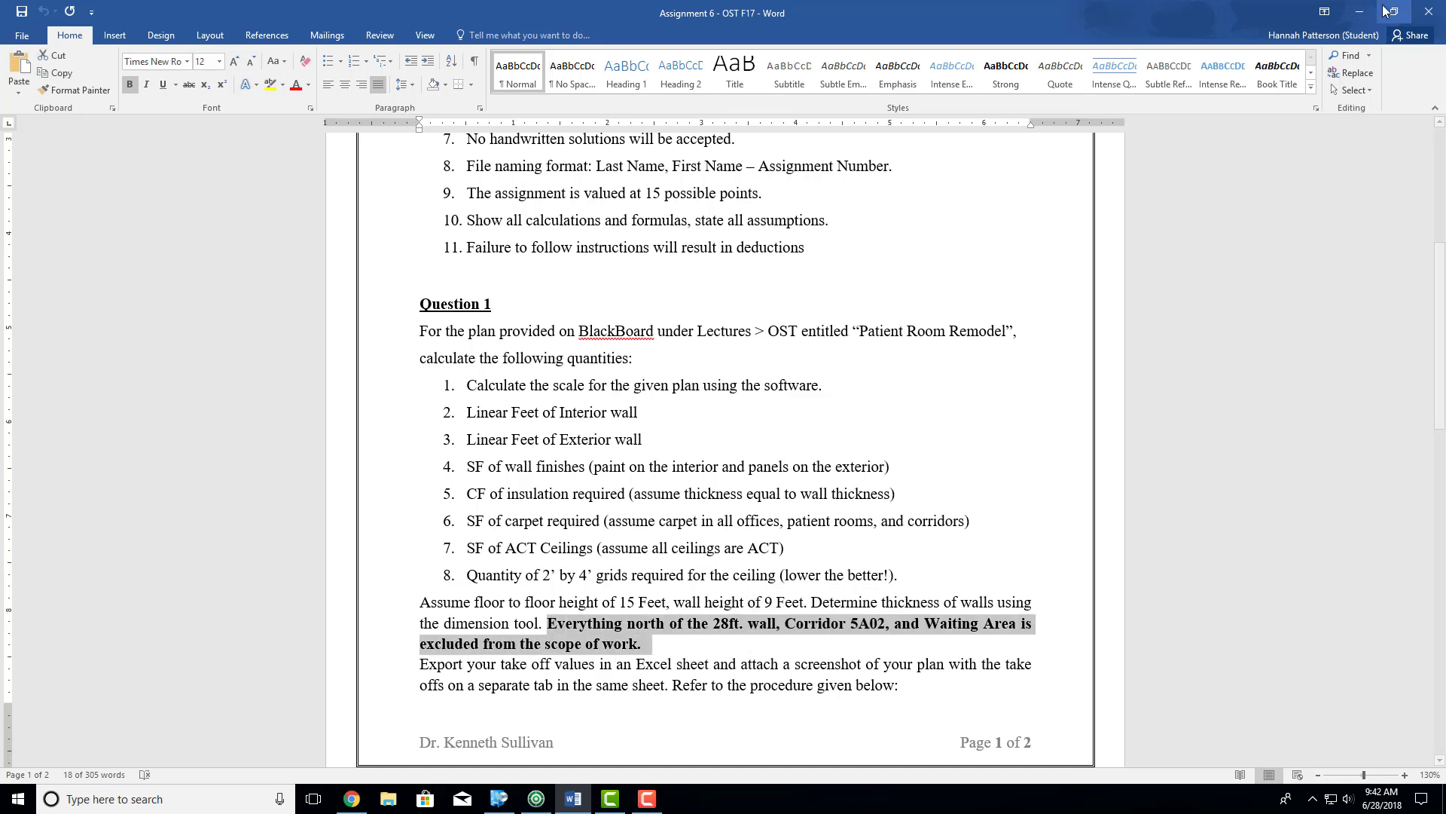
left_click(1360, 11)
Step: Trace the exterior wall around the Family Waiting recess and the angled bay at ante room 2, down along PR 501
scroll(975, 289, "up", 1)
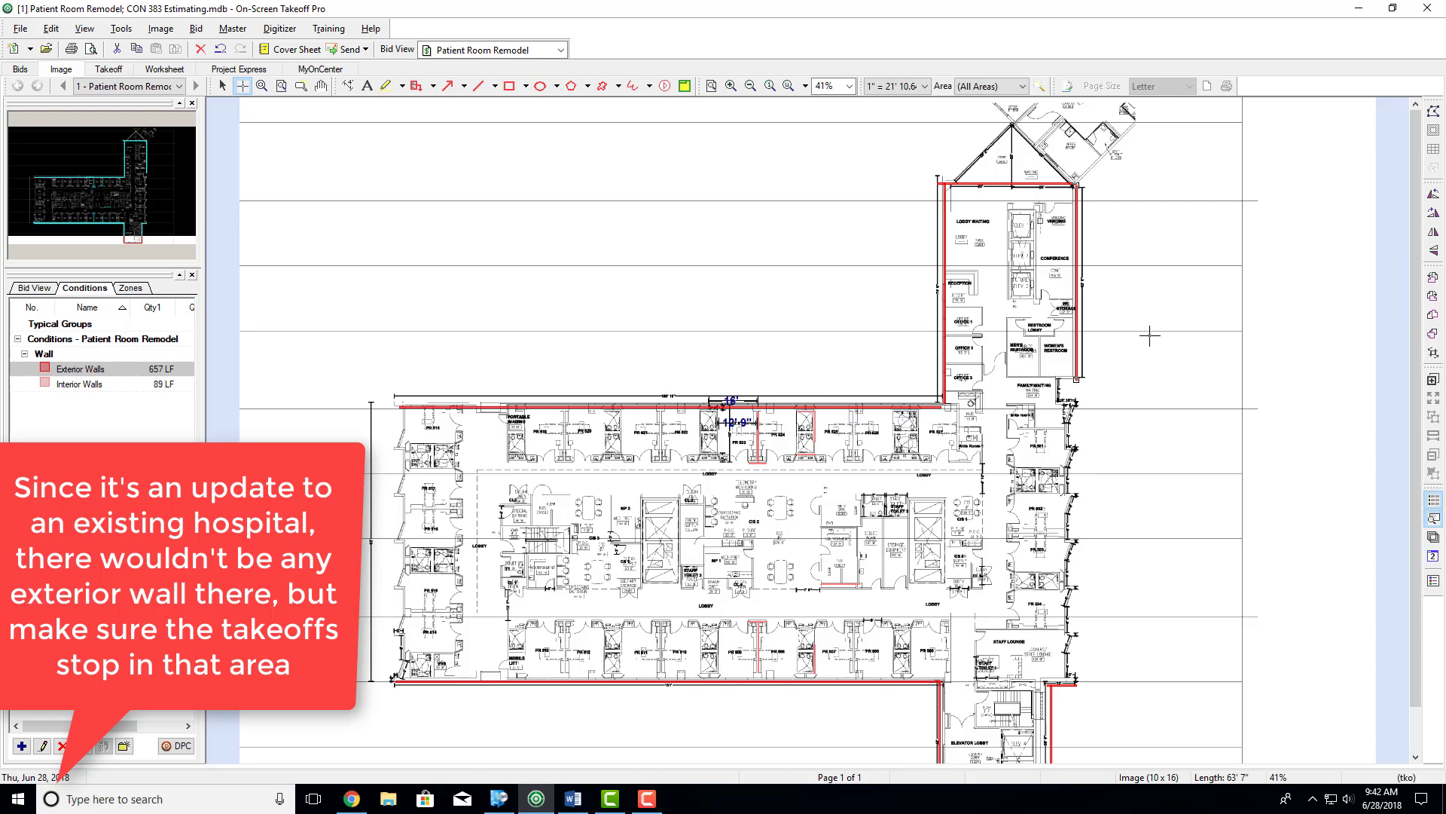
scroll(1100, 435, "up", 5)
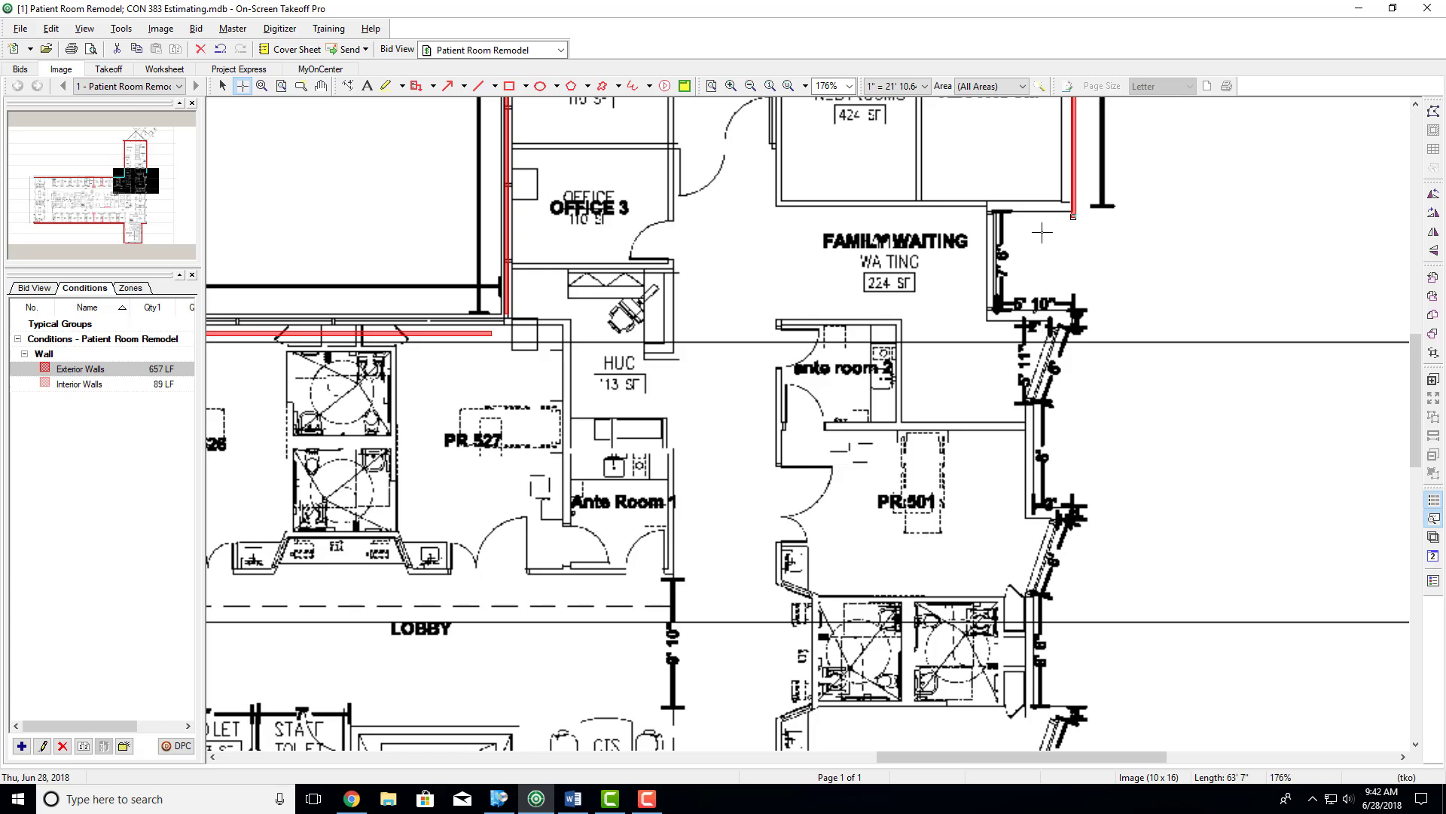
left_click(997, 210)
left_click(996, 307)
left_click(1079, 309)
left_click(1028, 400)
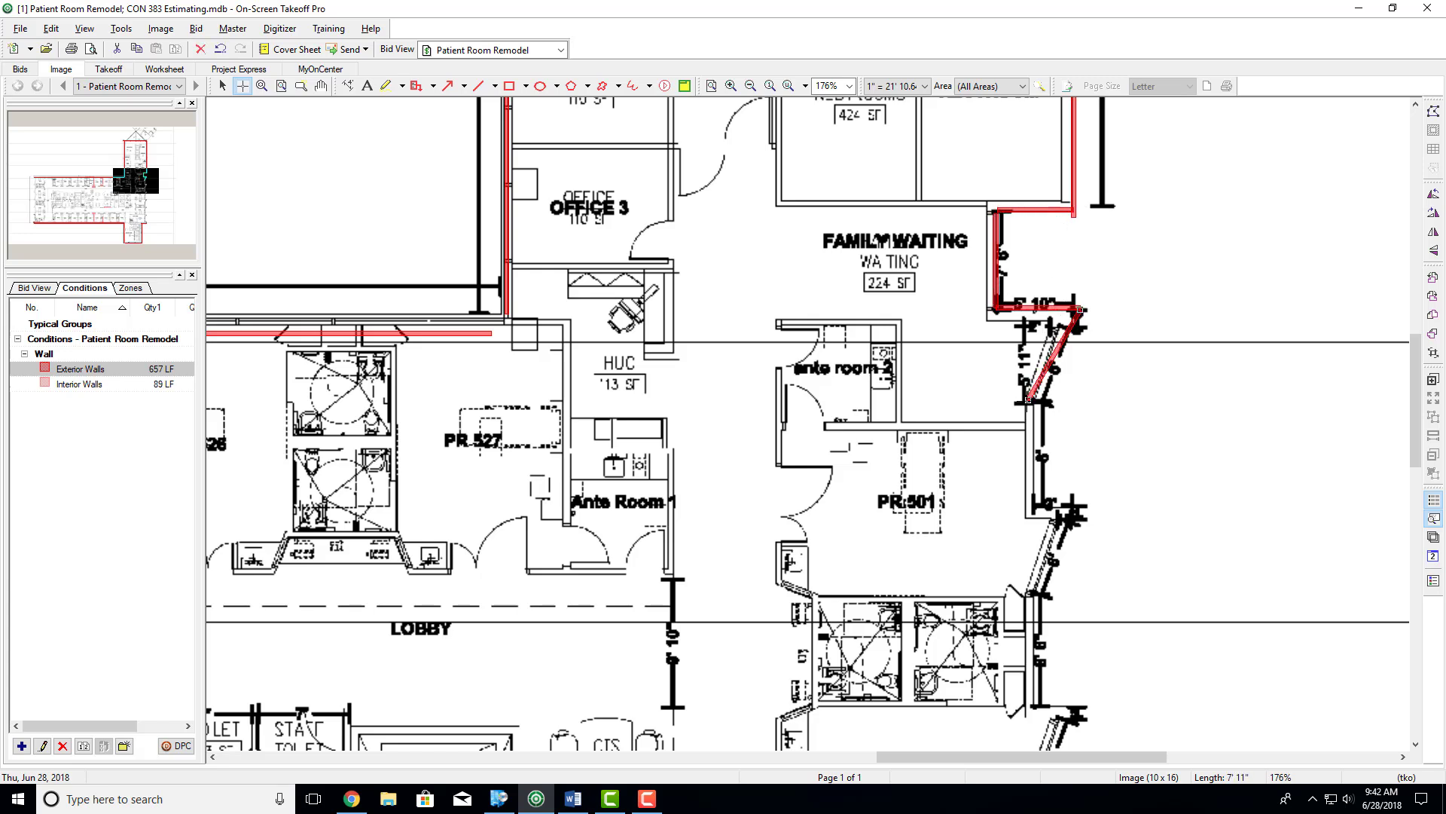
left_click_drag(1027, 511, 1074, 510)
Step: Continue the exterior wall from PR 501's angled bay, past the adjoining bathrooms, to the end of PR 502's angled wall
scroll(1075, 506, "down", 3)
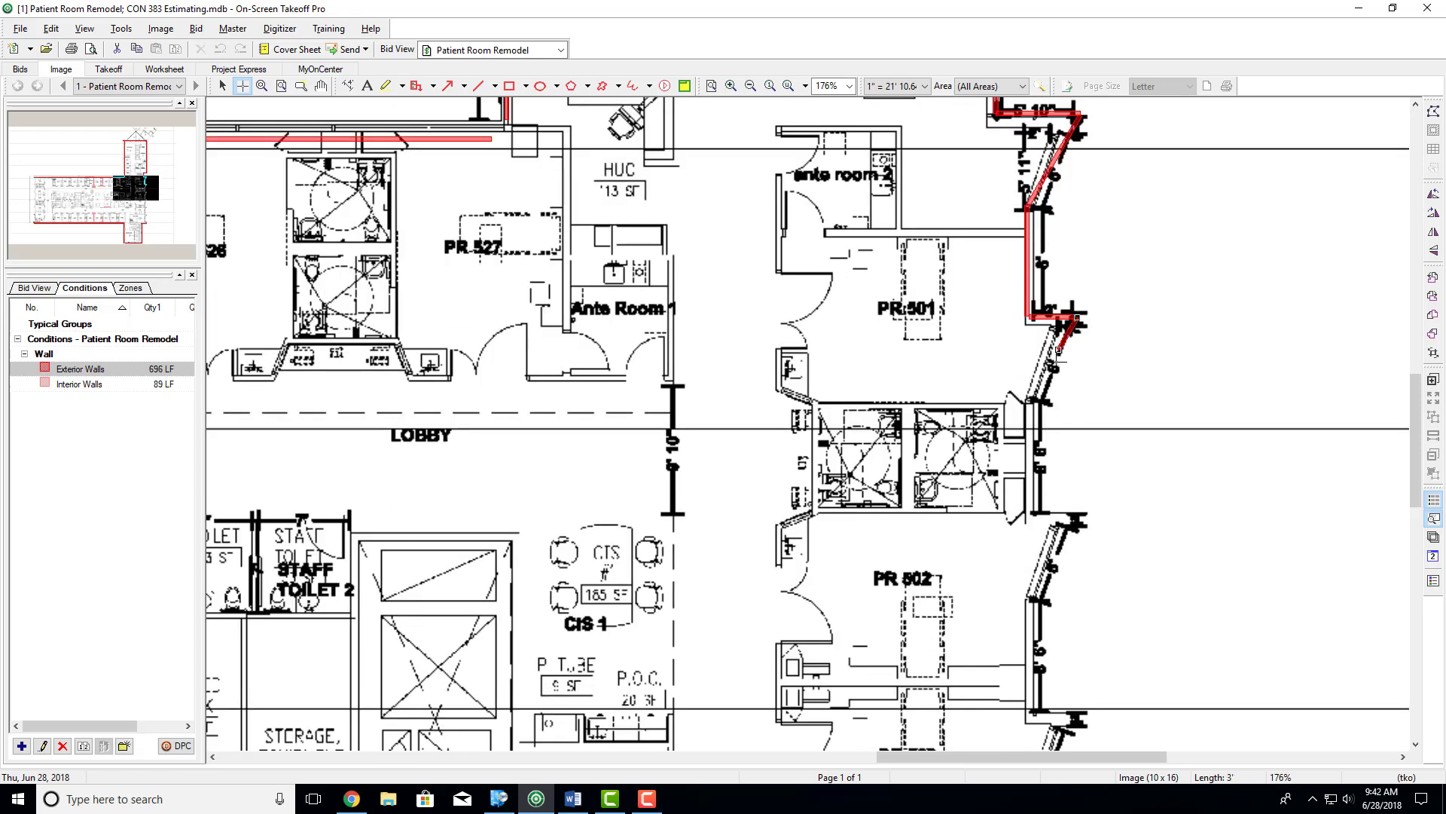
left_click(1032, 398)
left_click(1028, 511)
scroll(1038, 477, "down", 3)
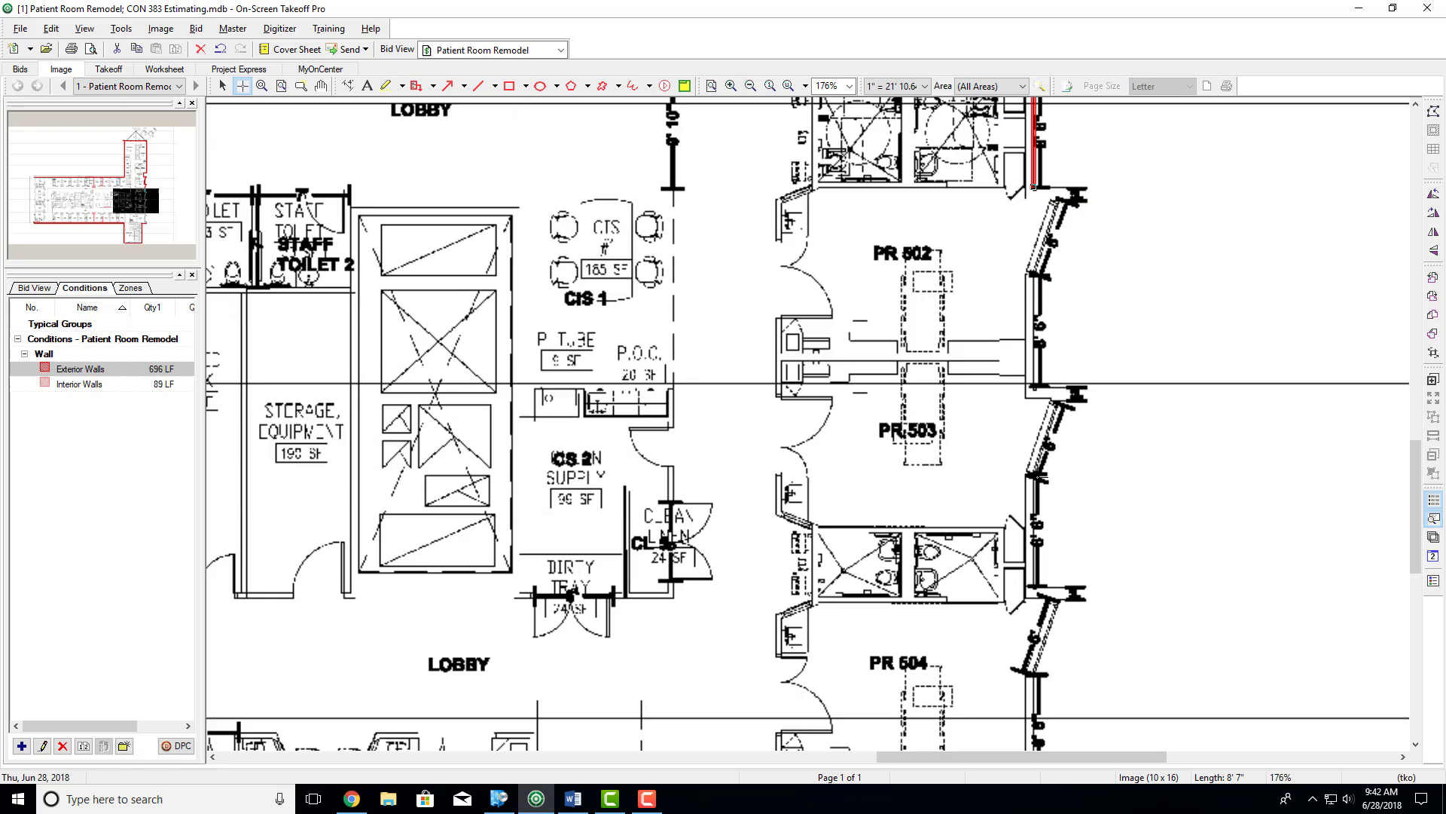
left_click(1034, 187)
left_click(1082, 185)
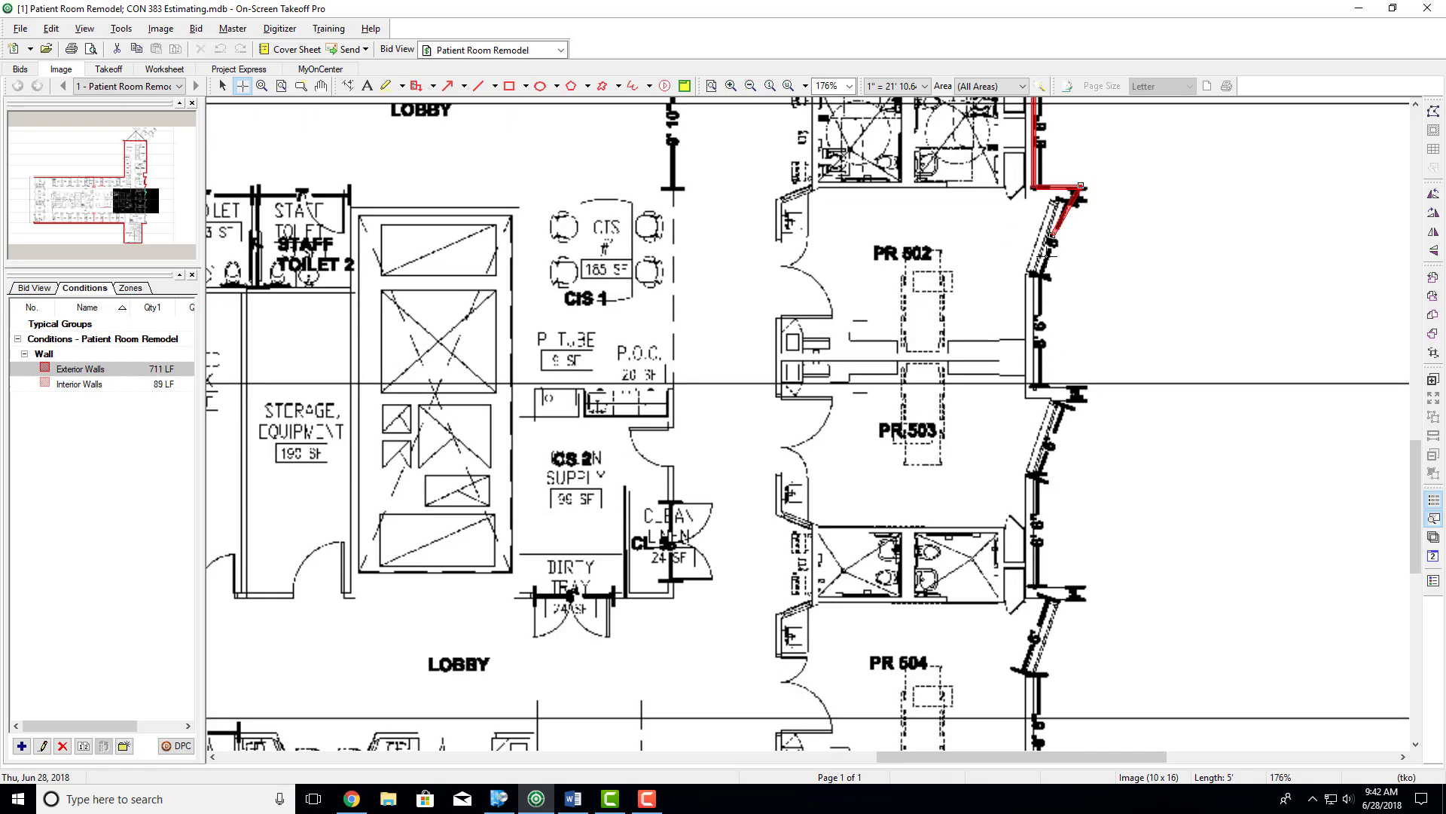
left_click(1031, 271)
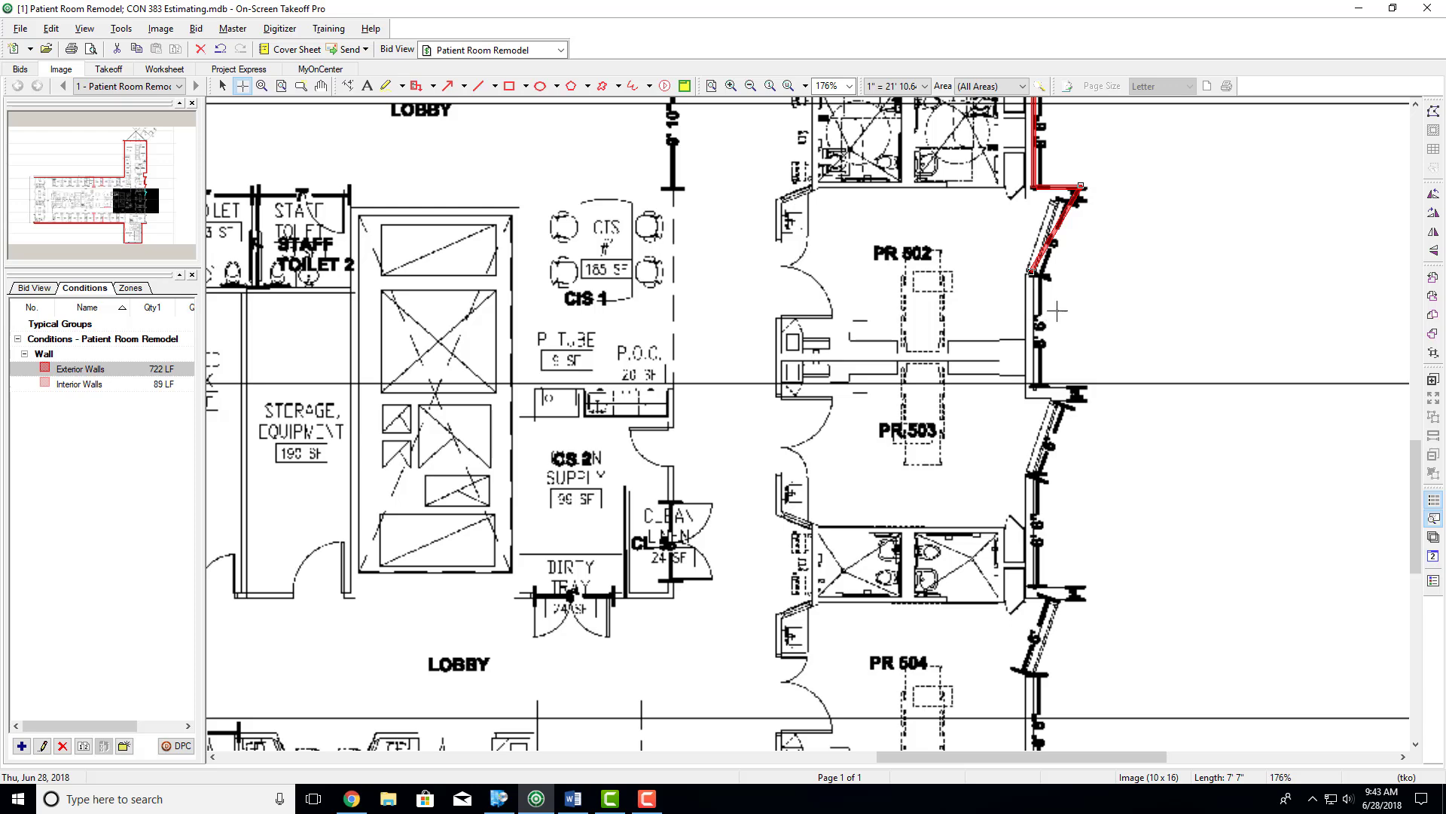
Step: Draw the exterior wall from PR 502's straight section, around PR 503's bay and bathrooms, through PR 504's angled wall, about 6 feet
left_click(1032, 274)
left_click(1031, 389)
scroll(1065, 357, "down", 3)
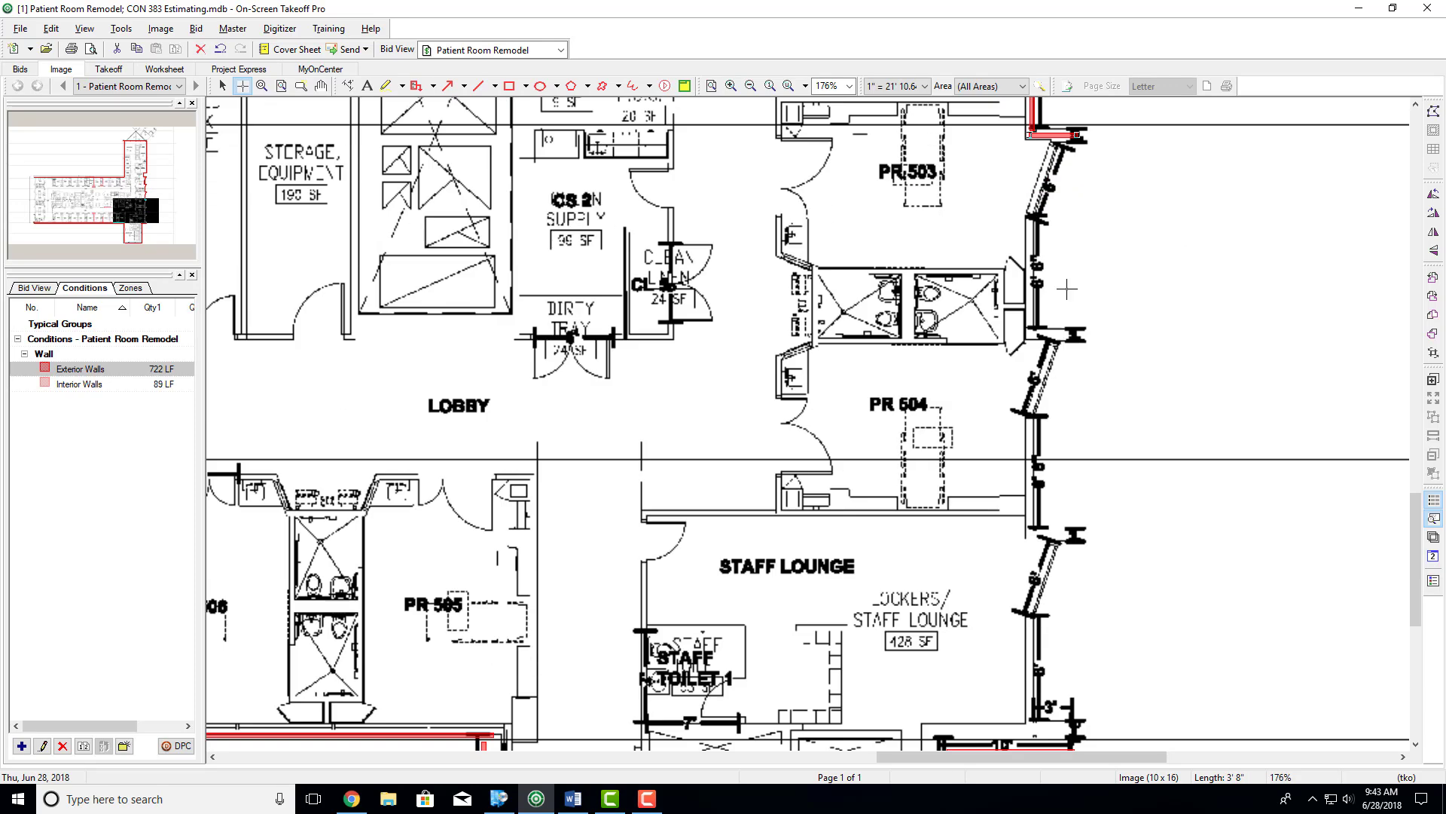
left_click(1077, 135)
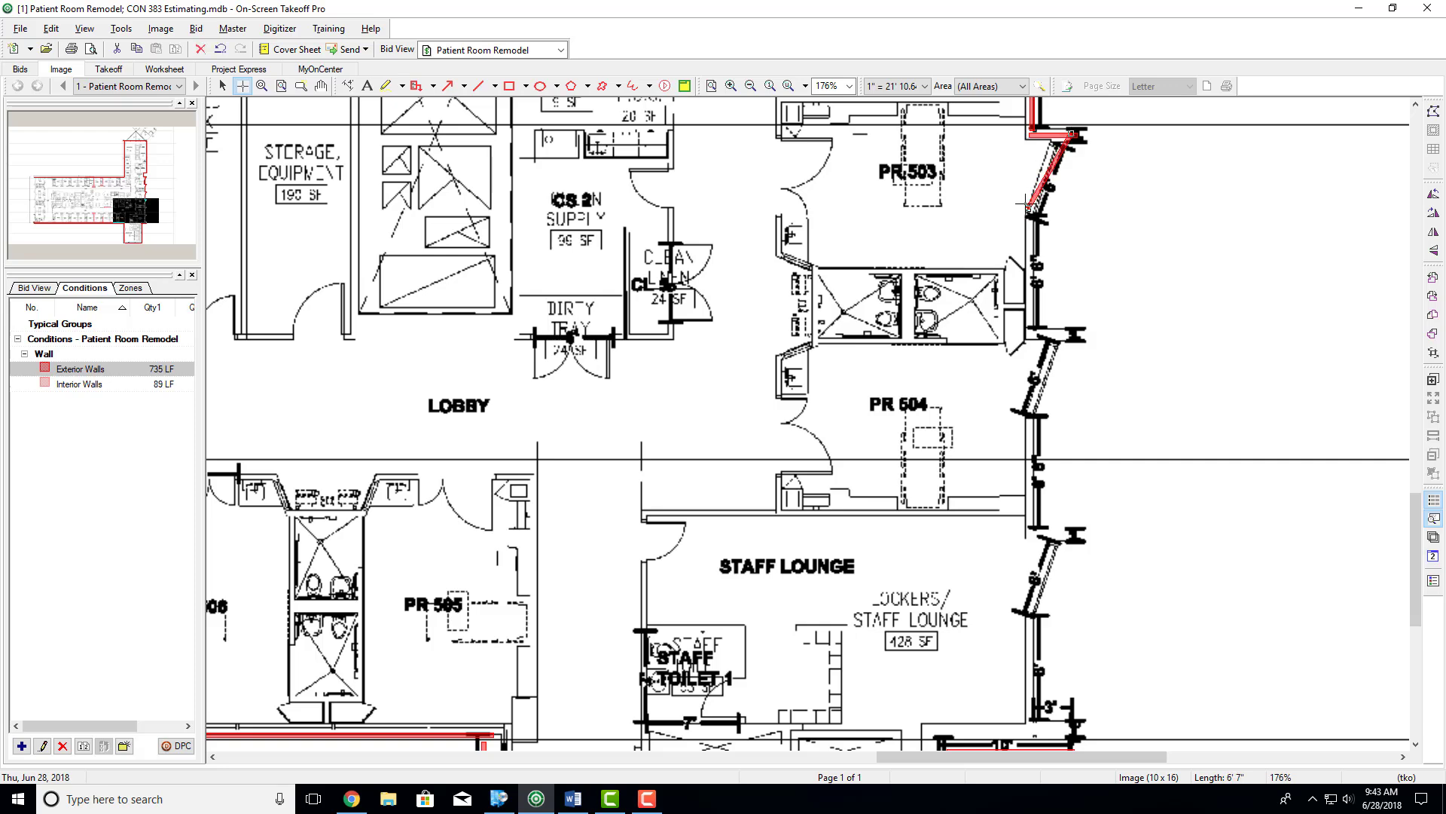
left_click(1026, 203)
left_click_drag(1025, 337, 1021, 399)
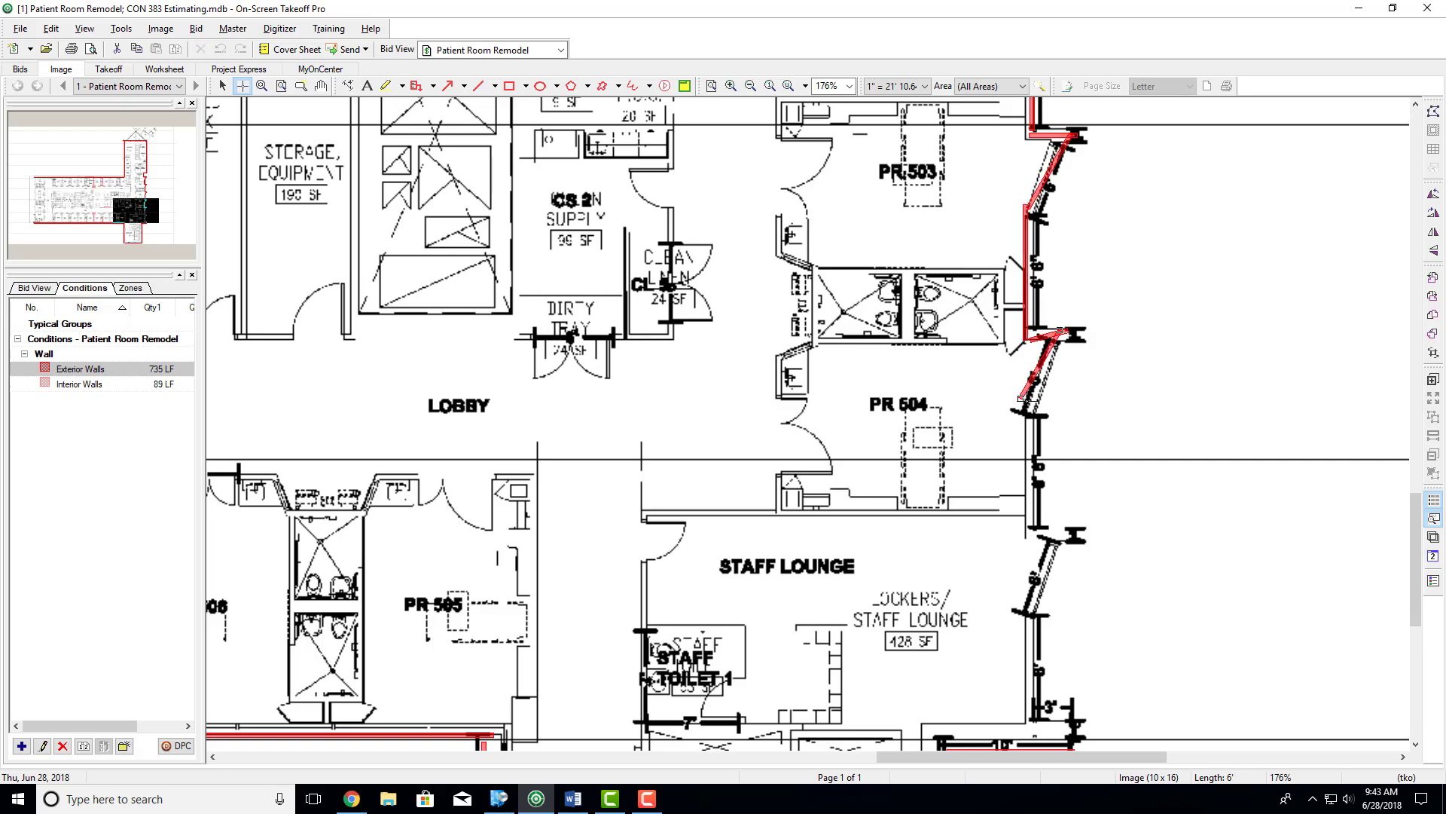
Step: Switch to the Assignment 6 document in Word, highlight "SF of wall finishes", and return to On-Screen Takeoff
scroll(1027, 401, "down", 3)
scroll(1026, 400, "down", 1)
scroll(1027, 402, "down", 8, "ctrl")
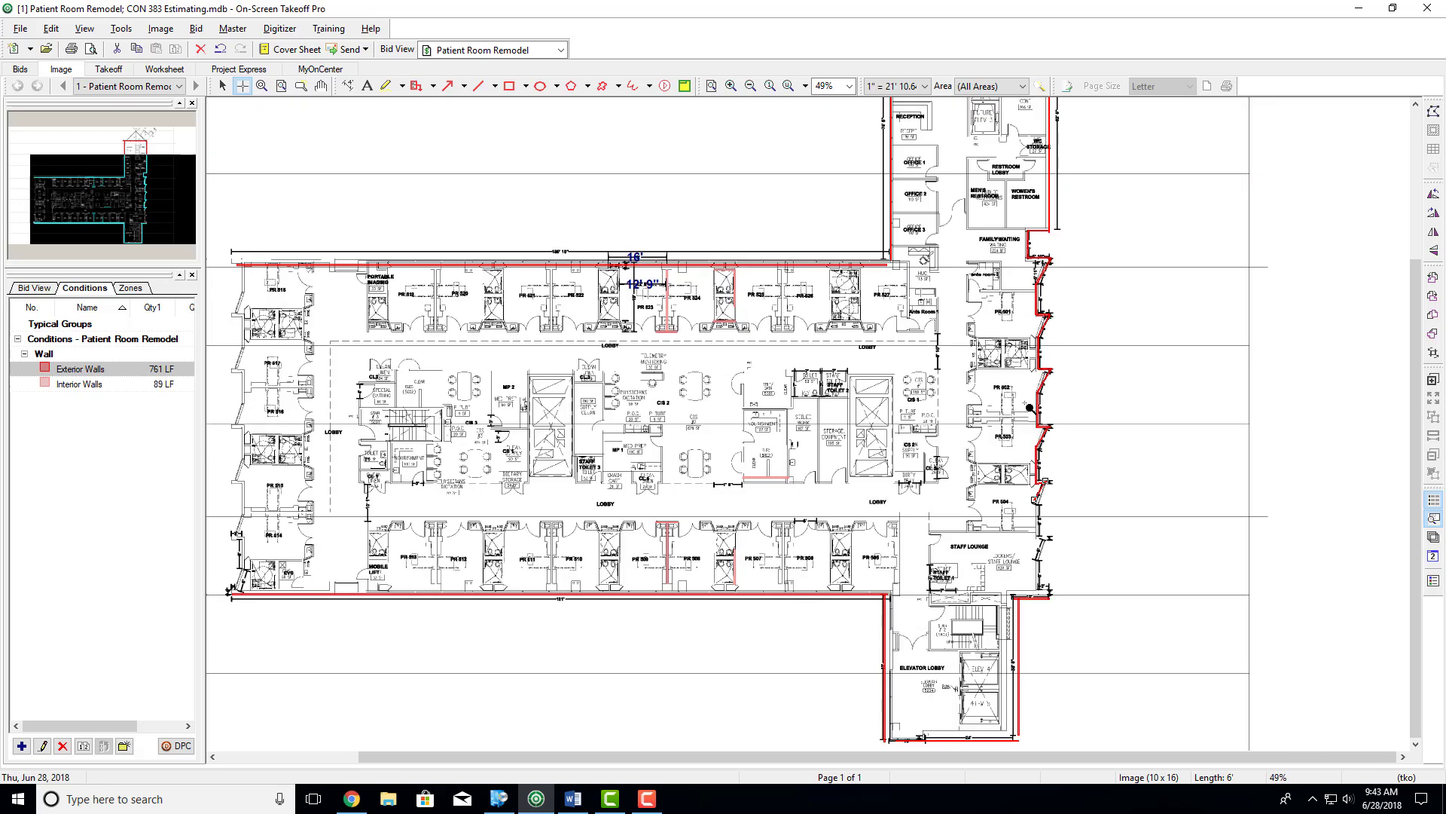
scroll(1030, 408, "down", 1, "ctrl")
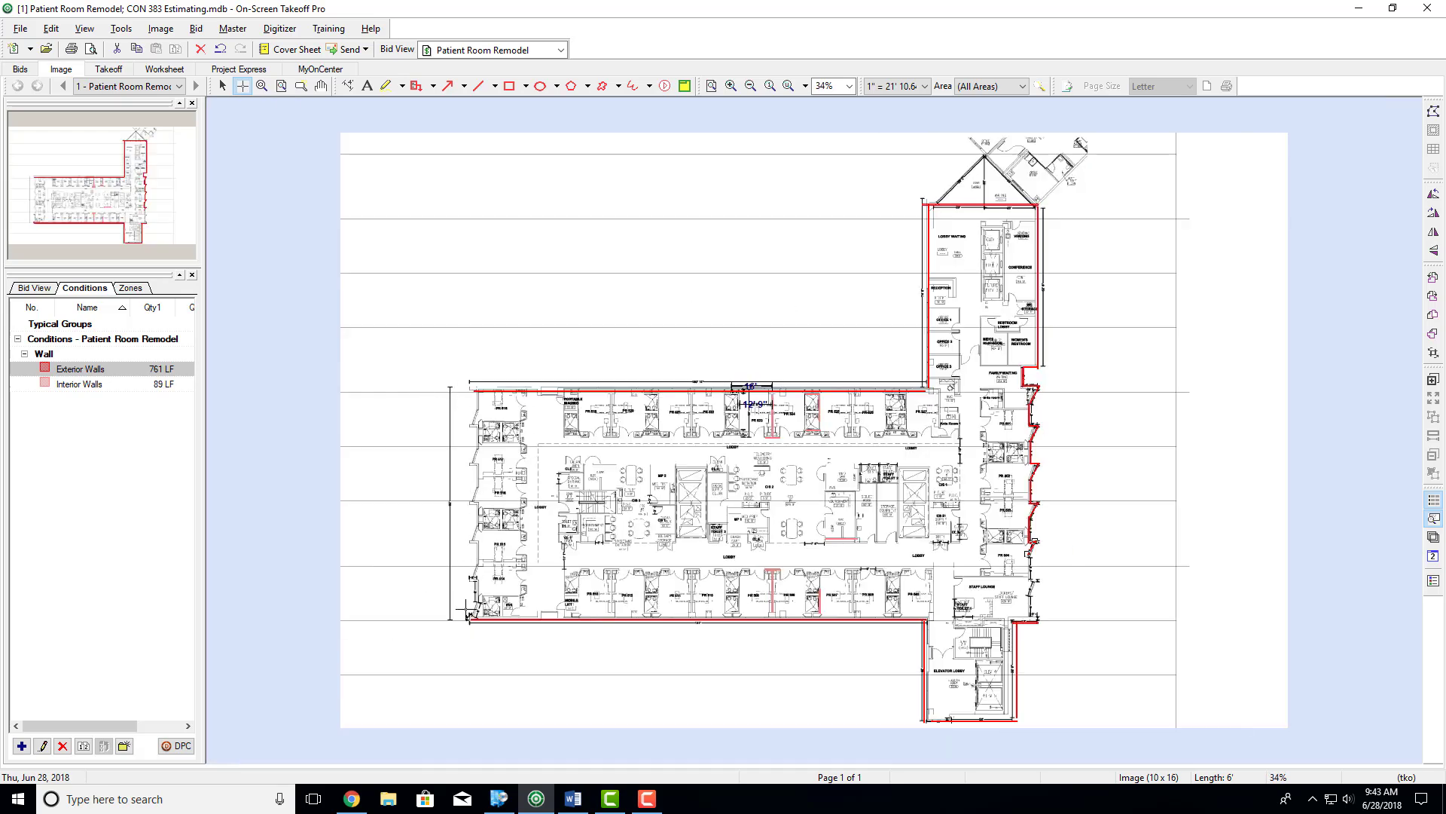
left_click(572, 798)
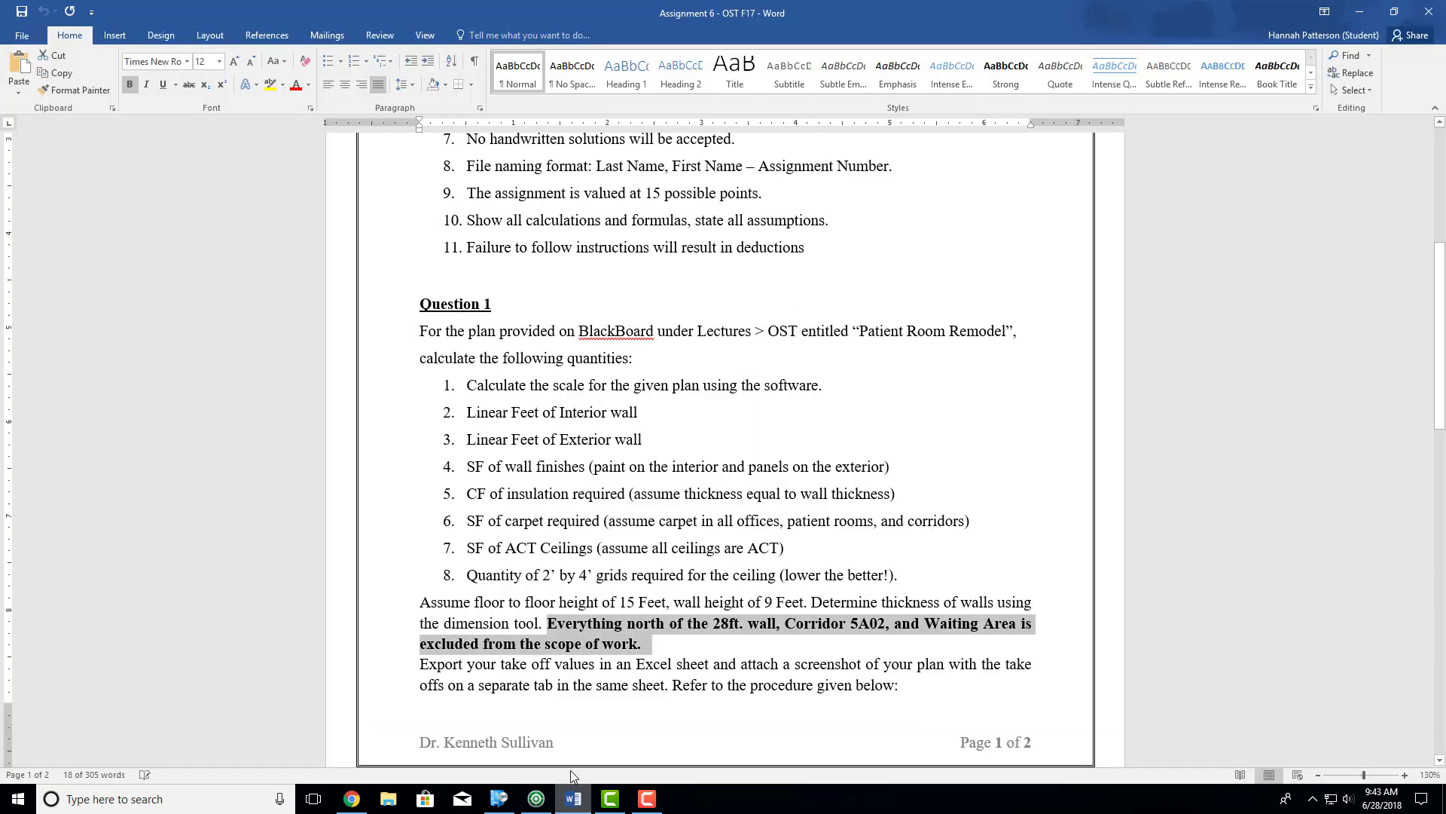
left_click(526, 485)
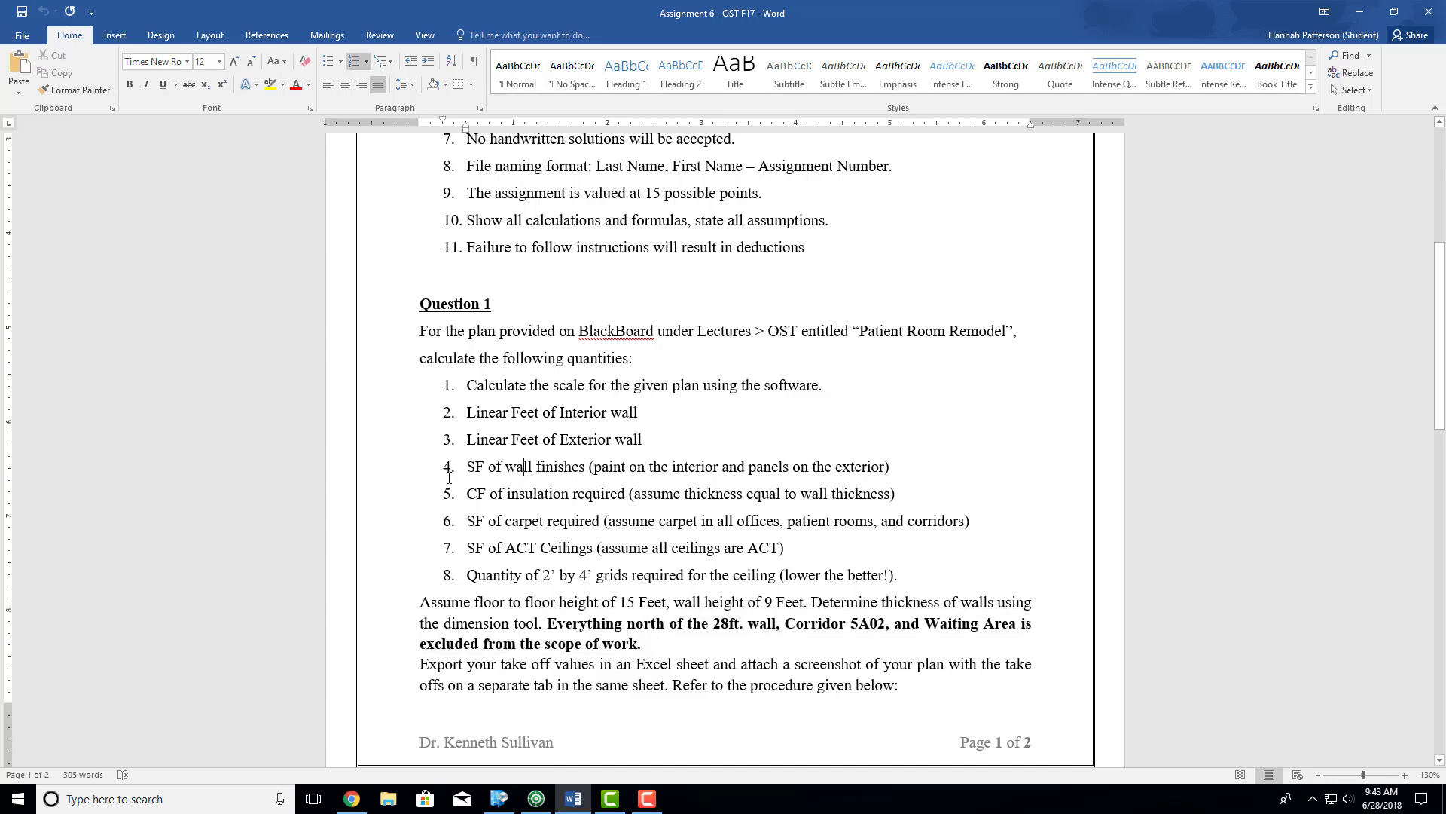
left_click_drag(461, 470, 589, 464)
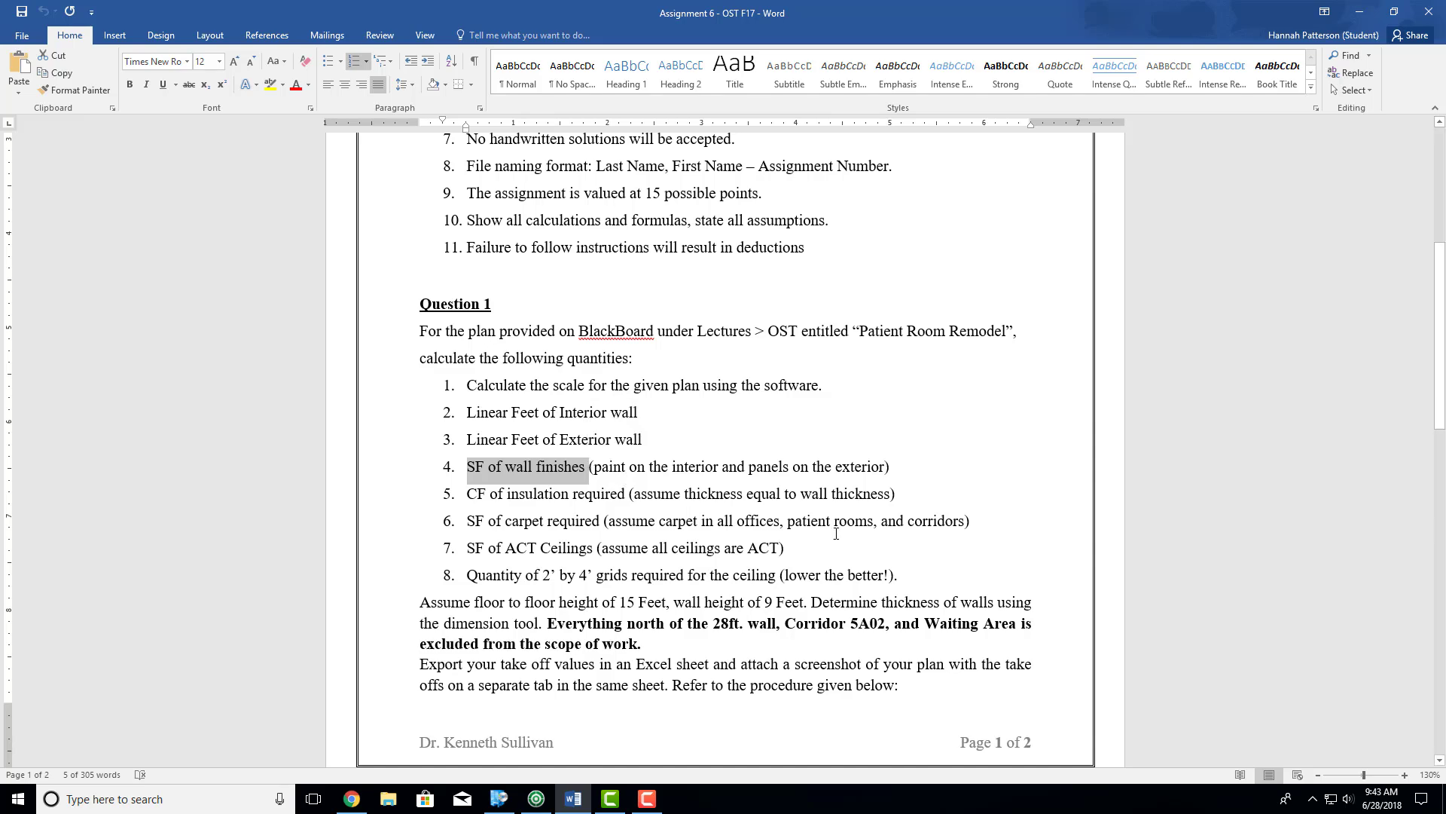
left_click(1362, 14)
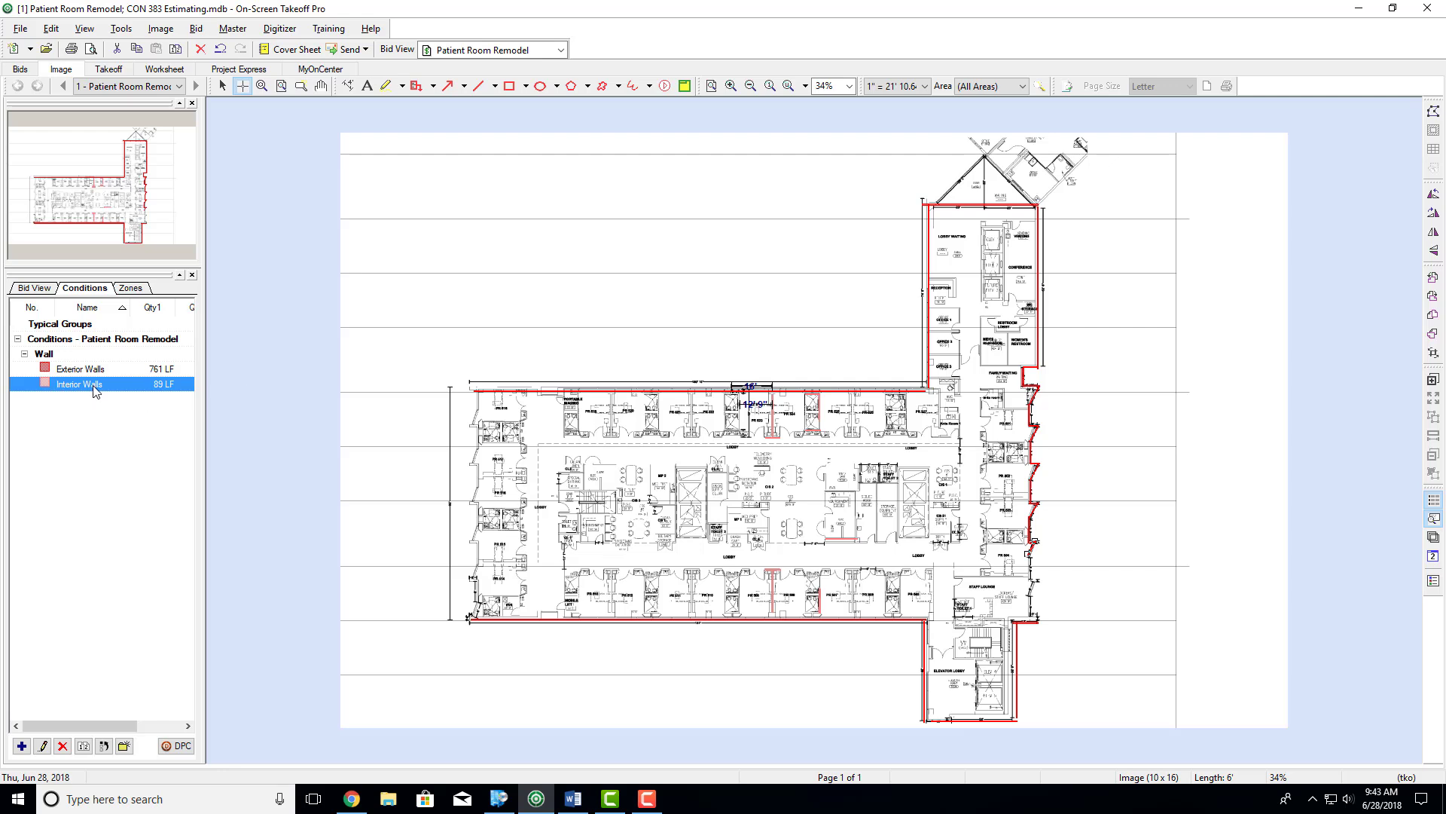
Step: Draw interior walls along the upper, left and lower patient-room rows, around the central core, and about 178 feet down the east wing
left_click_drag(561, 432, 937, 431)
left_click_drag(523, 402, 525, 619)
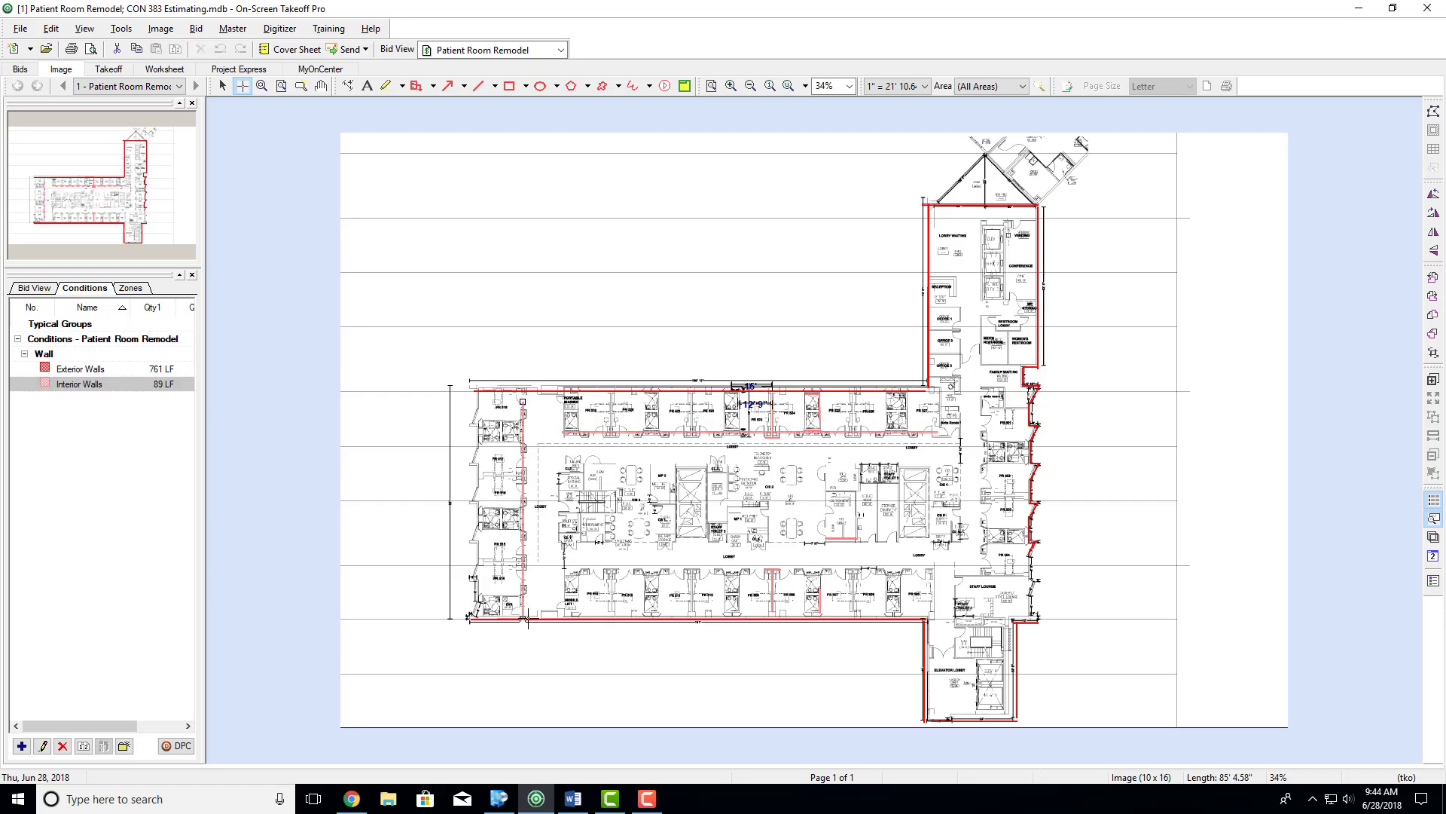
left_click_drag(561, 569, 934, 570)
mouse_move(913, 473)
left_mouse_down()
mouse_move(560, 473)
mouse_move(560, 540)
mouse_move(932, 541)
mouse_move(932, 462)
left_mouse_up()
left_click_drag(985, 226, 986, 681)
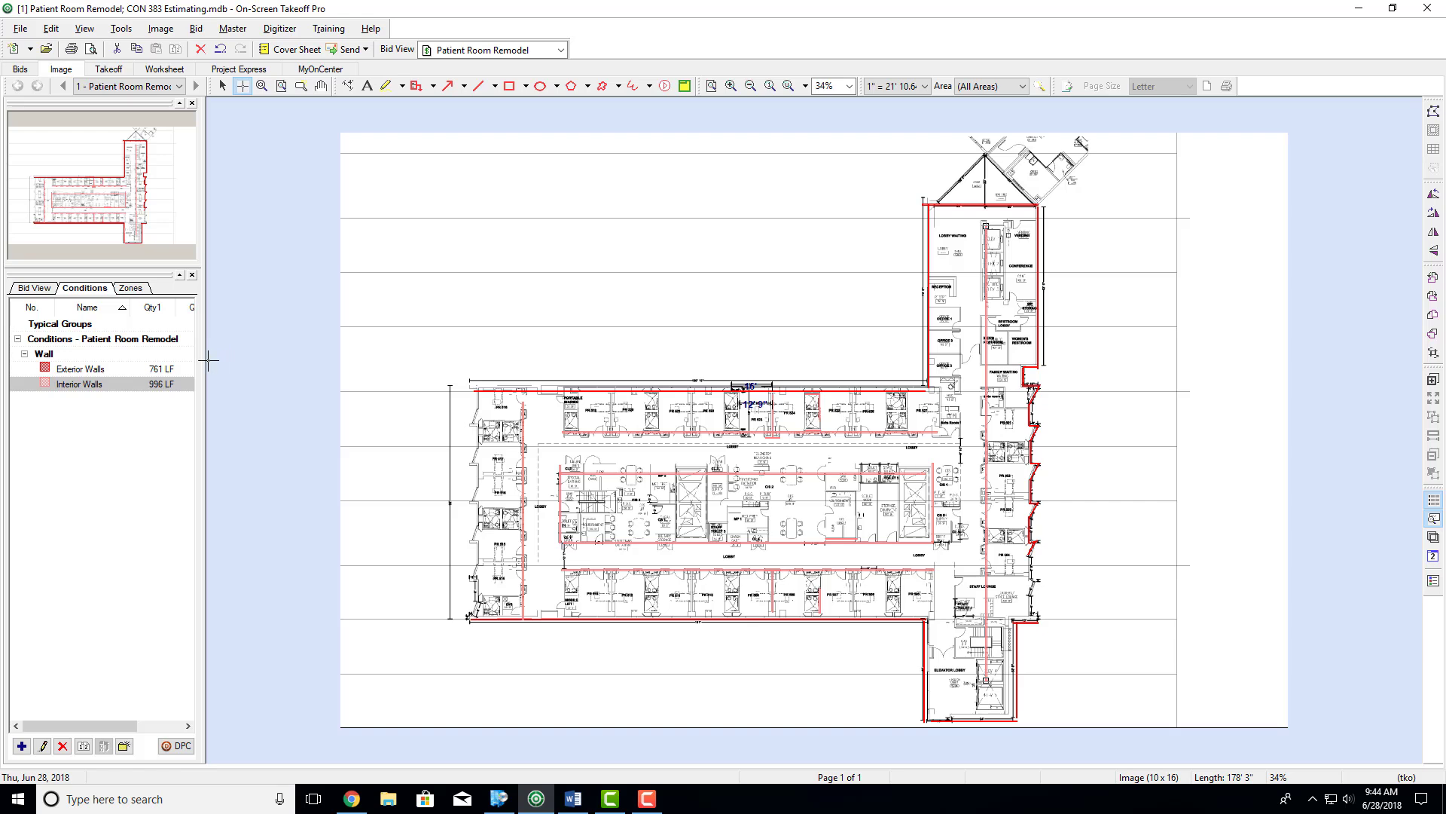
Step: Widen the conditions list and set Quantity 2 of Interior Walls to Surface area (both sides) in SF
left_click_drag(202, 360, 298, 360)
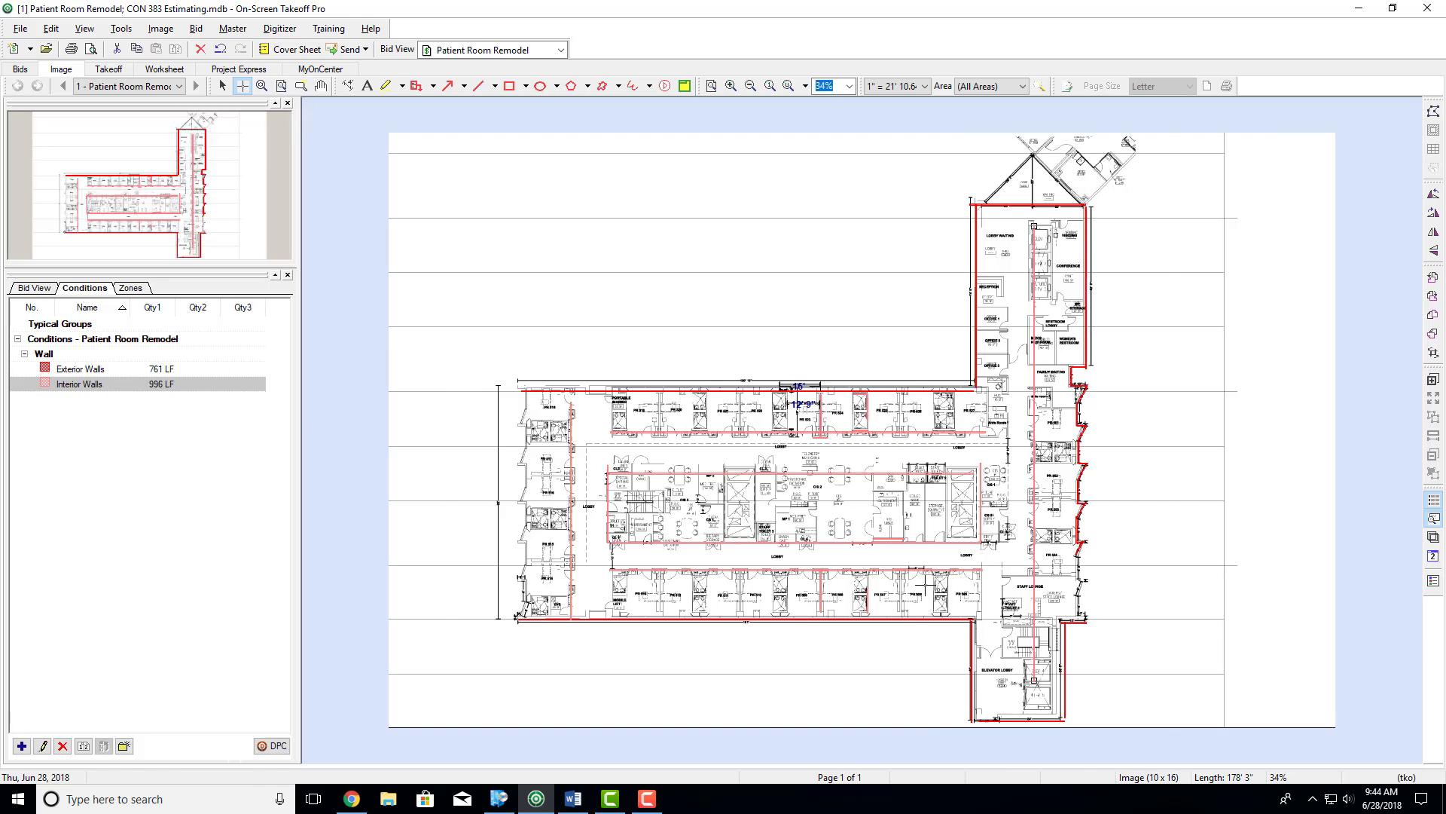
double_click(69, 384)
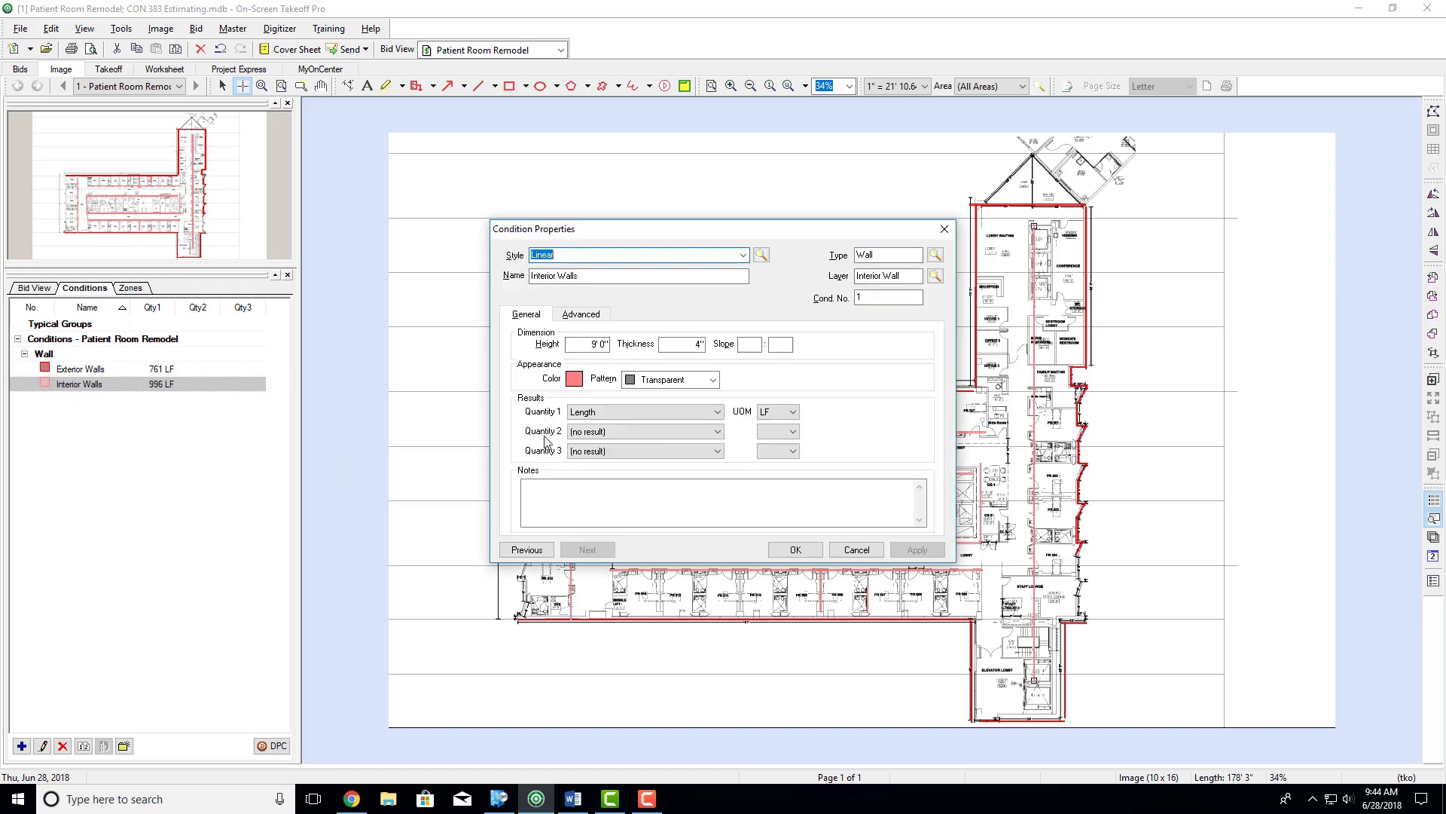
left_click(713, 432)
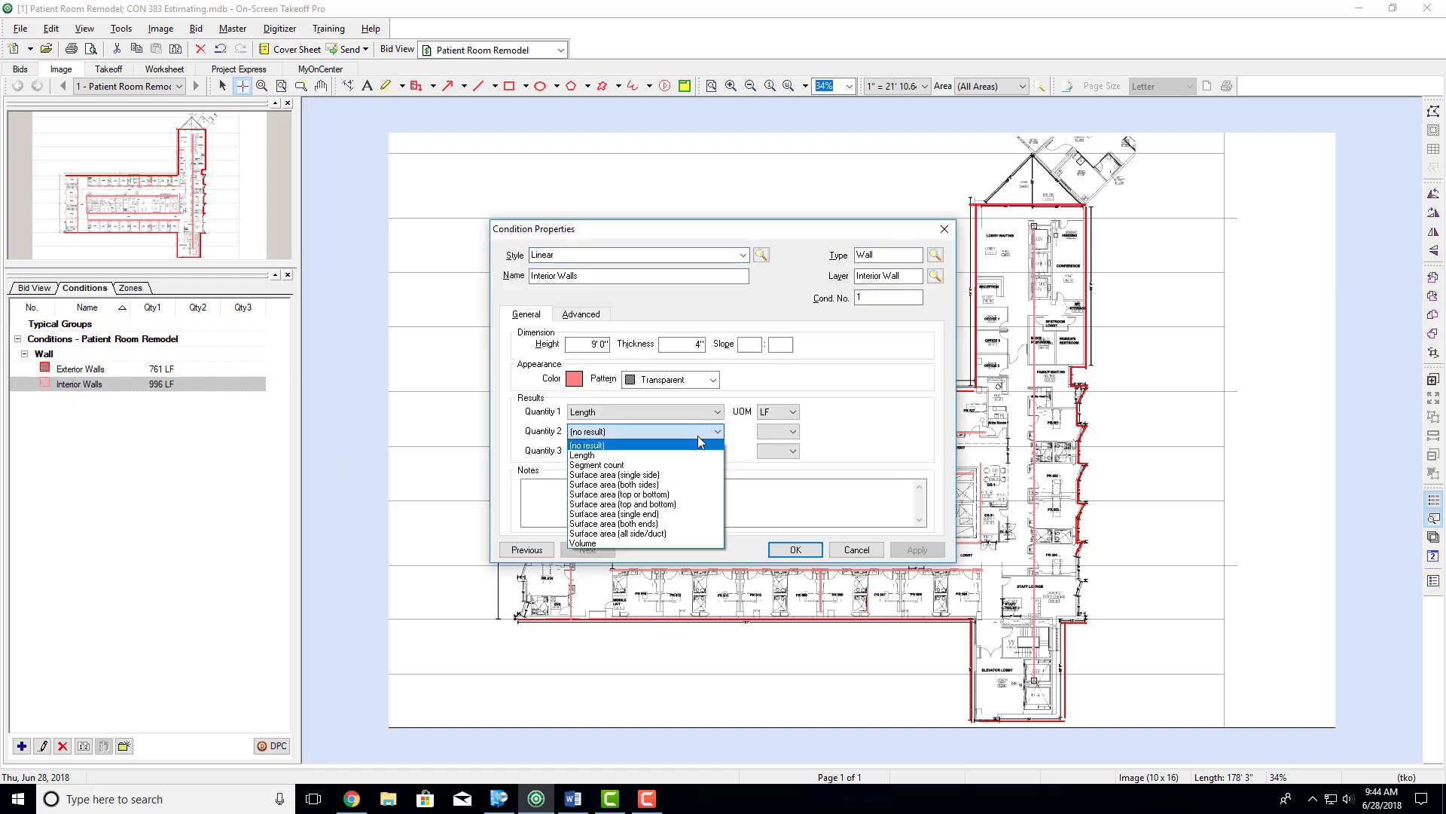
left_click(668, 486)
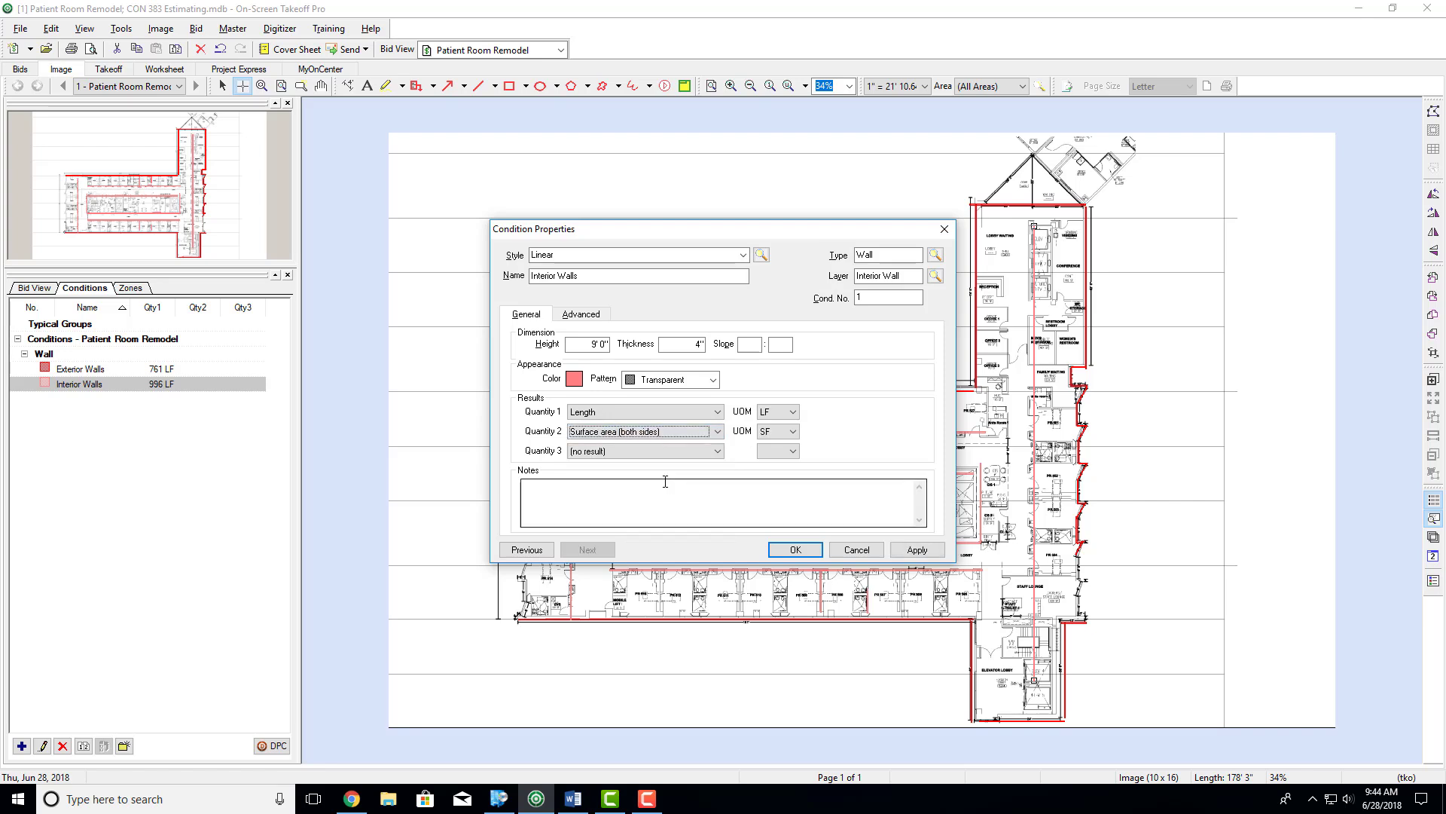
left_click(795, 550)
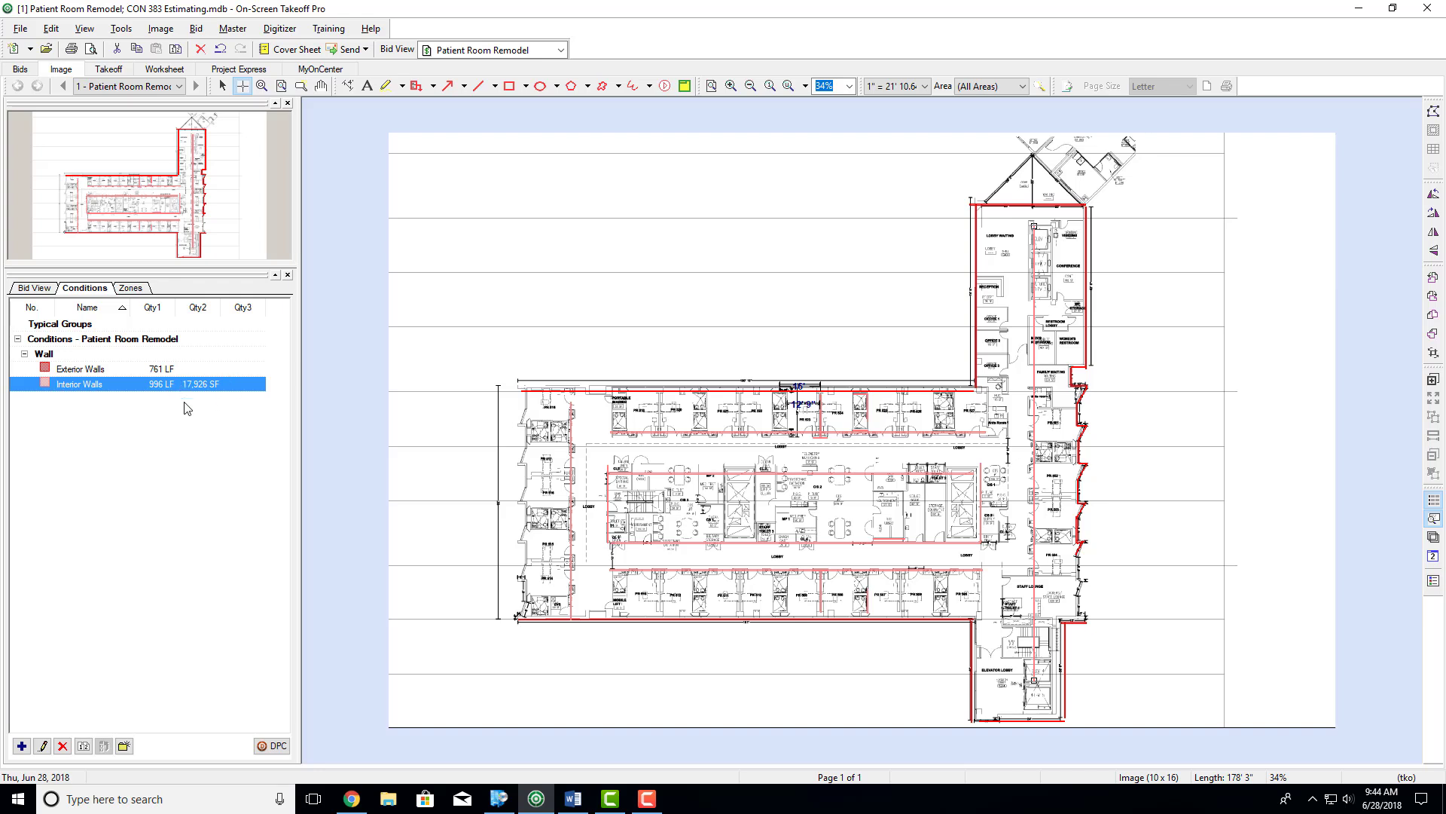
Step: Switch to the Assignment 6 document in Word, highlight "and panels on the exterior", and return to On-Screen Takeoff
left_click(572, 799)
left_click(638, 467)
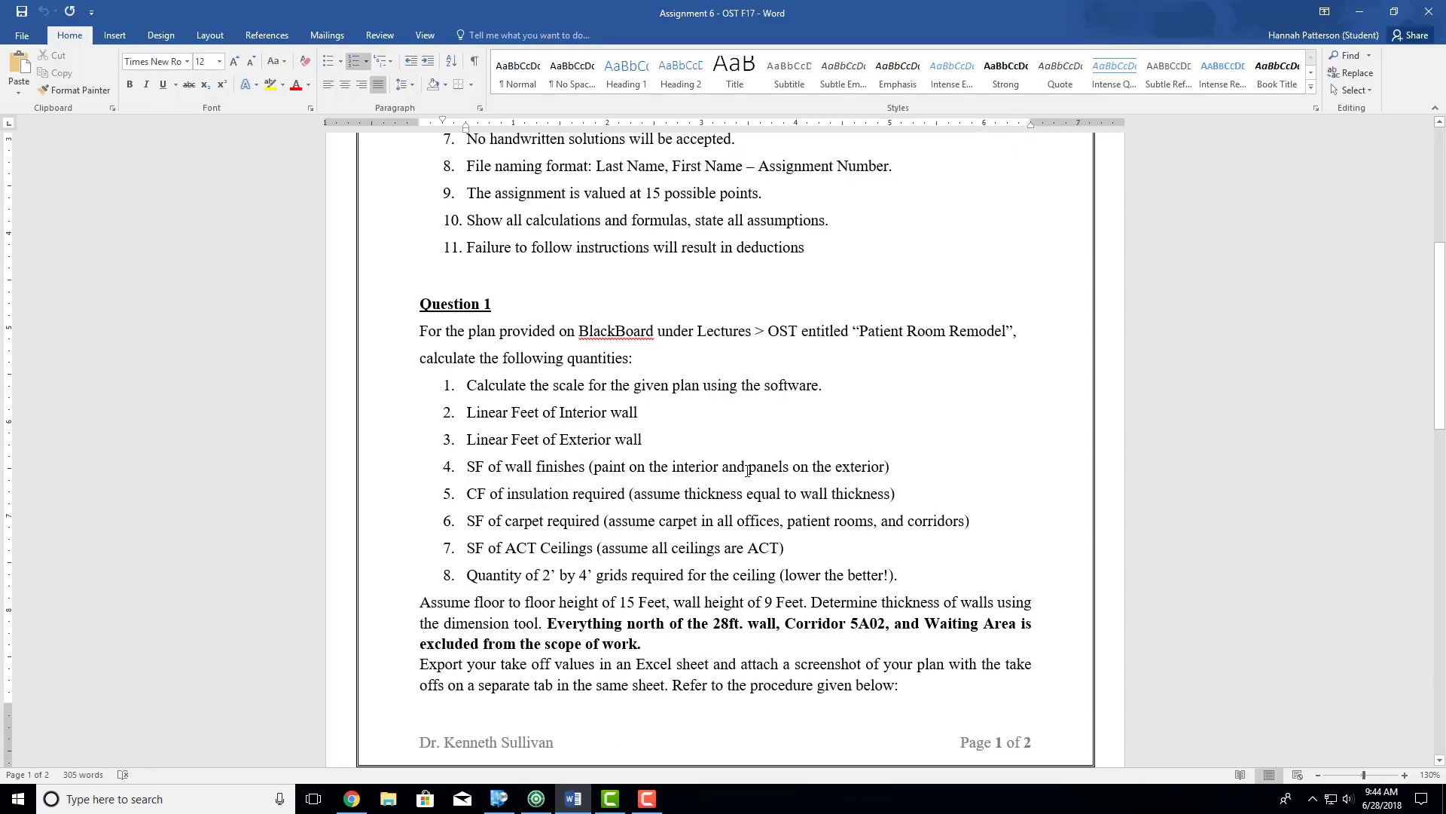
left_click_drag(747, 469, 886, 467)
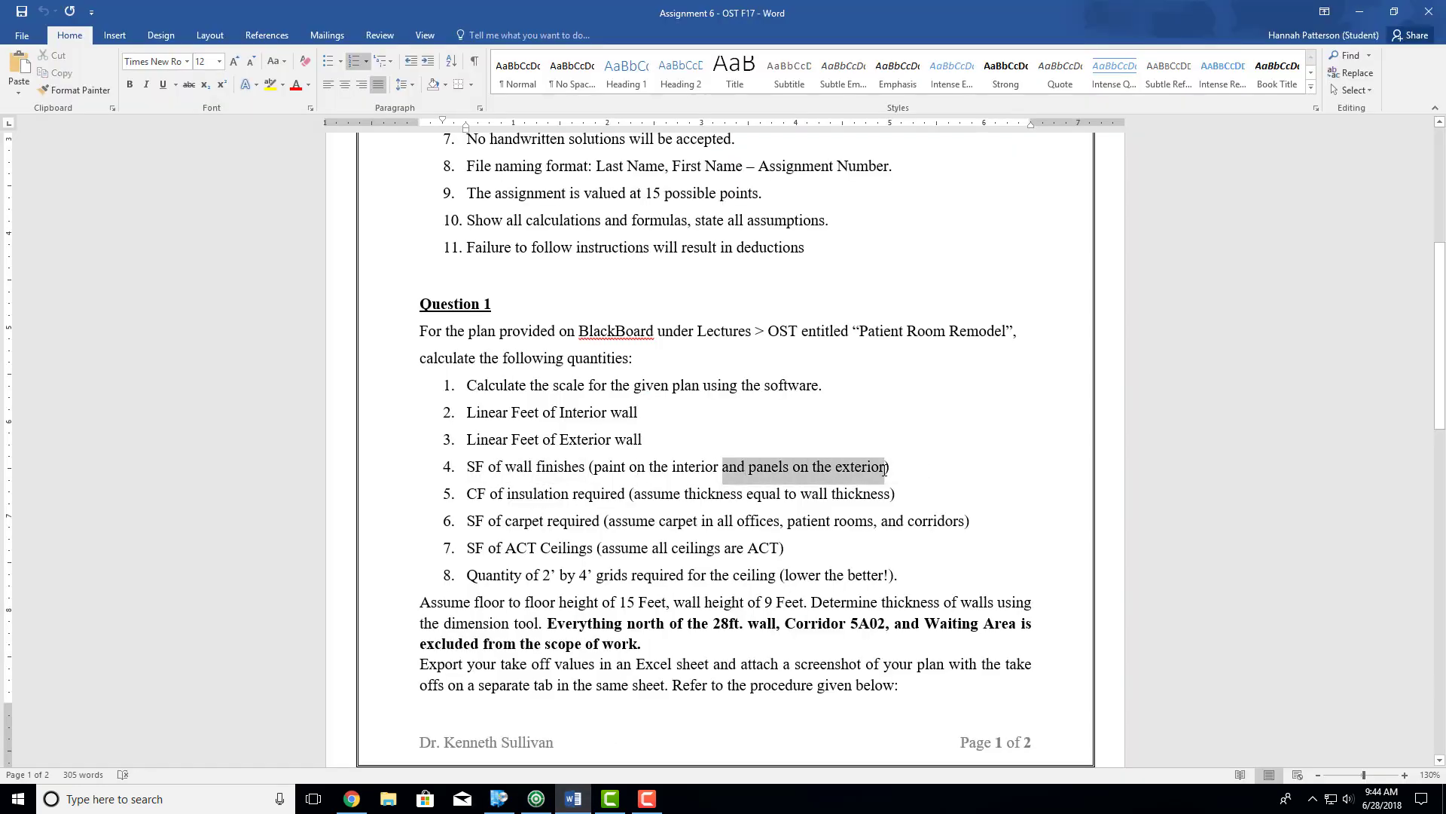
left_click(1354, 17)
Step: Set Quantity 2 of the Exterior Walls condition to Surface area (single side) in SF
double_click(74, 371)
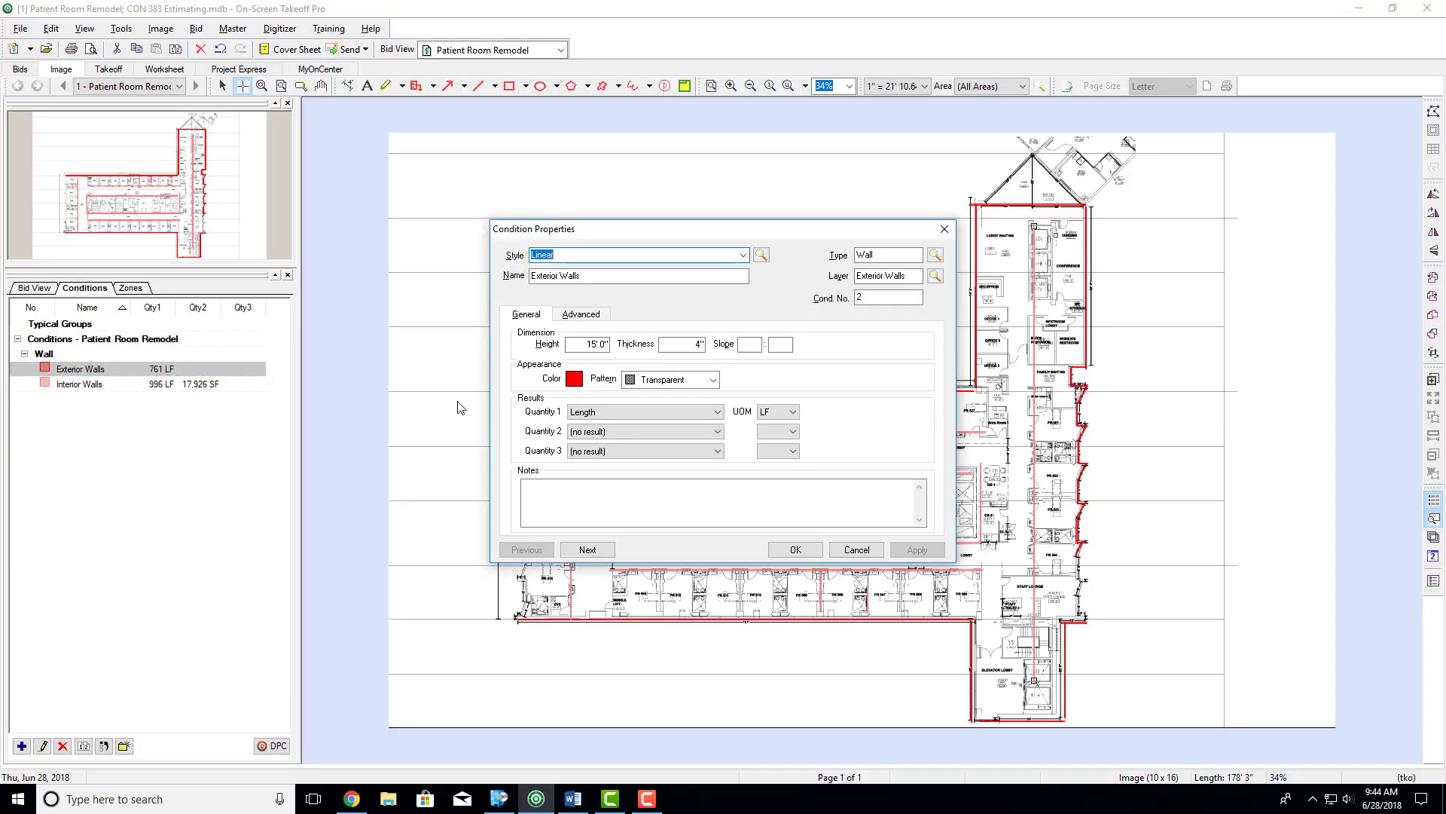
left_click(594, 433)
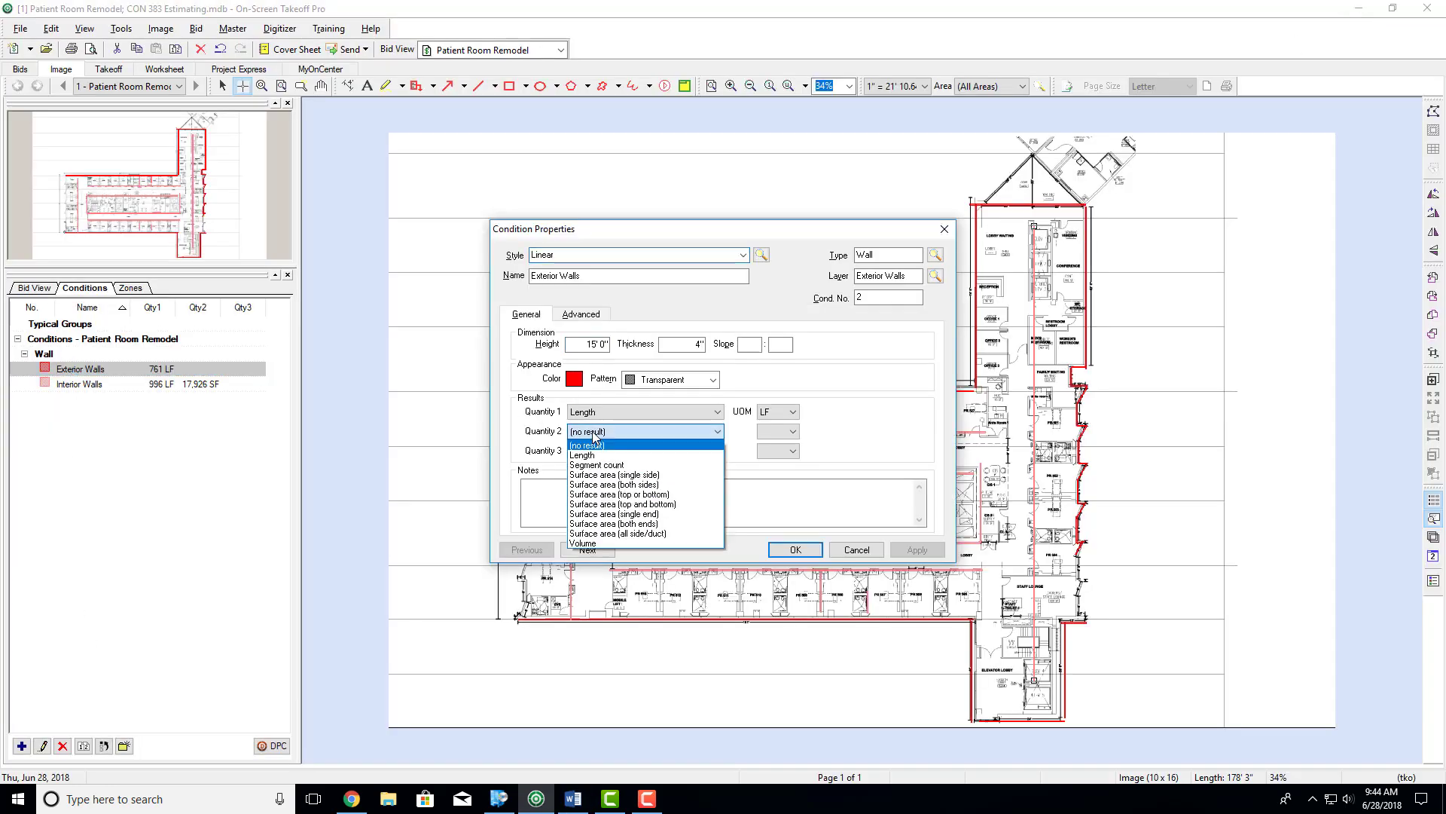
left_click(614, 474)
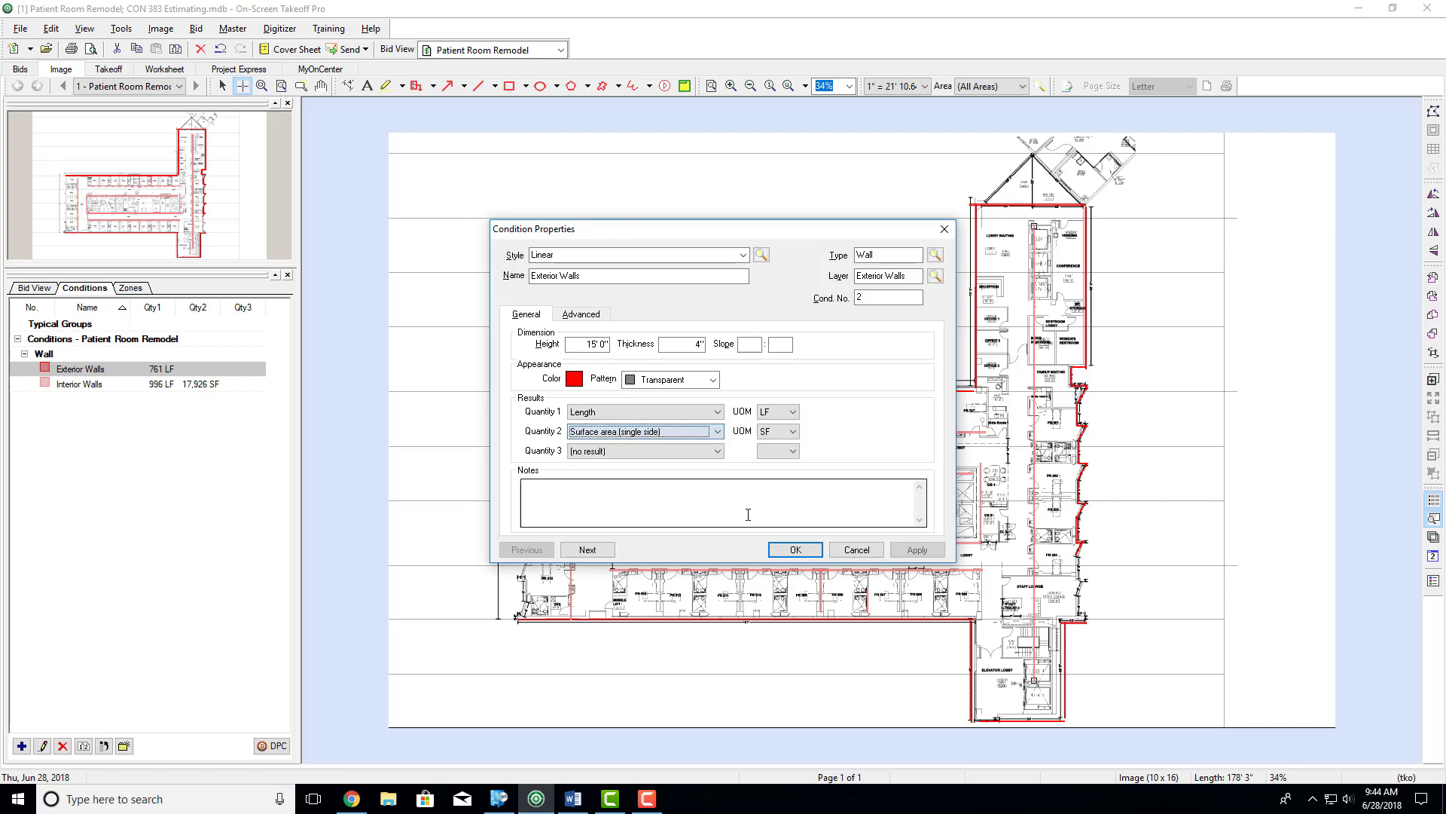
left_click(794, 549)
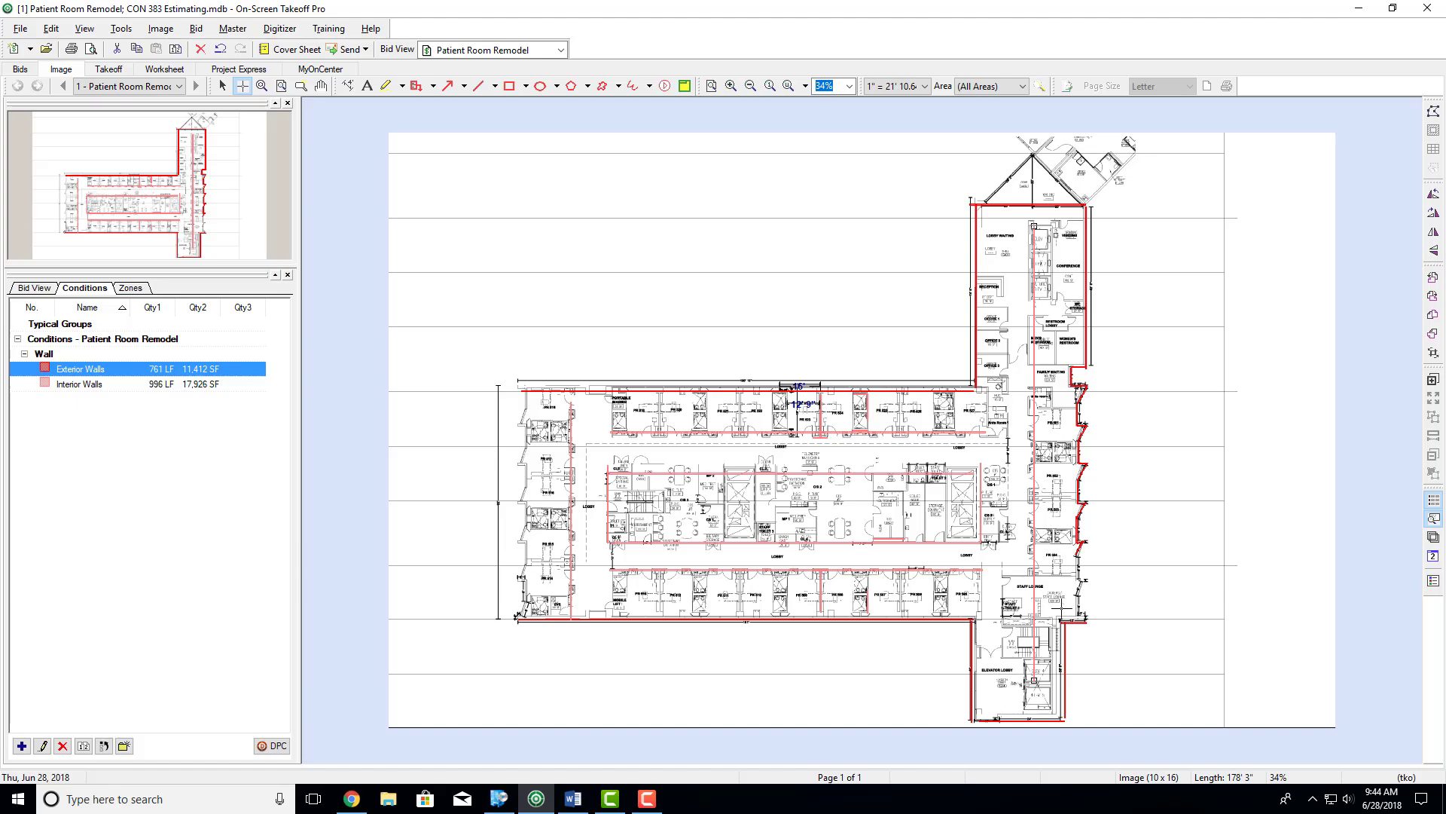
scroll(712, 625, "up", 5)
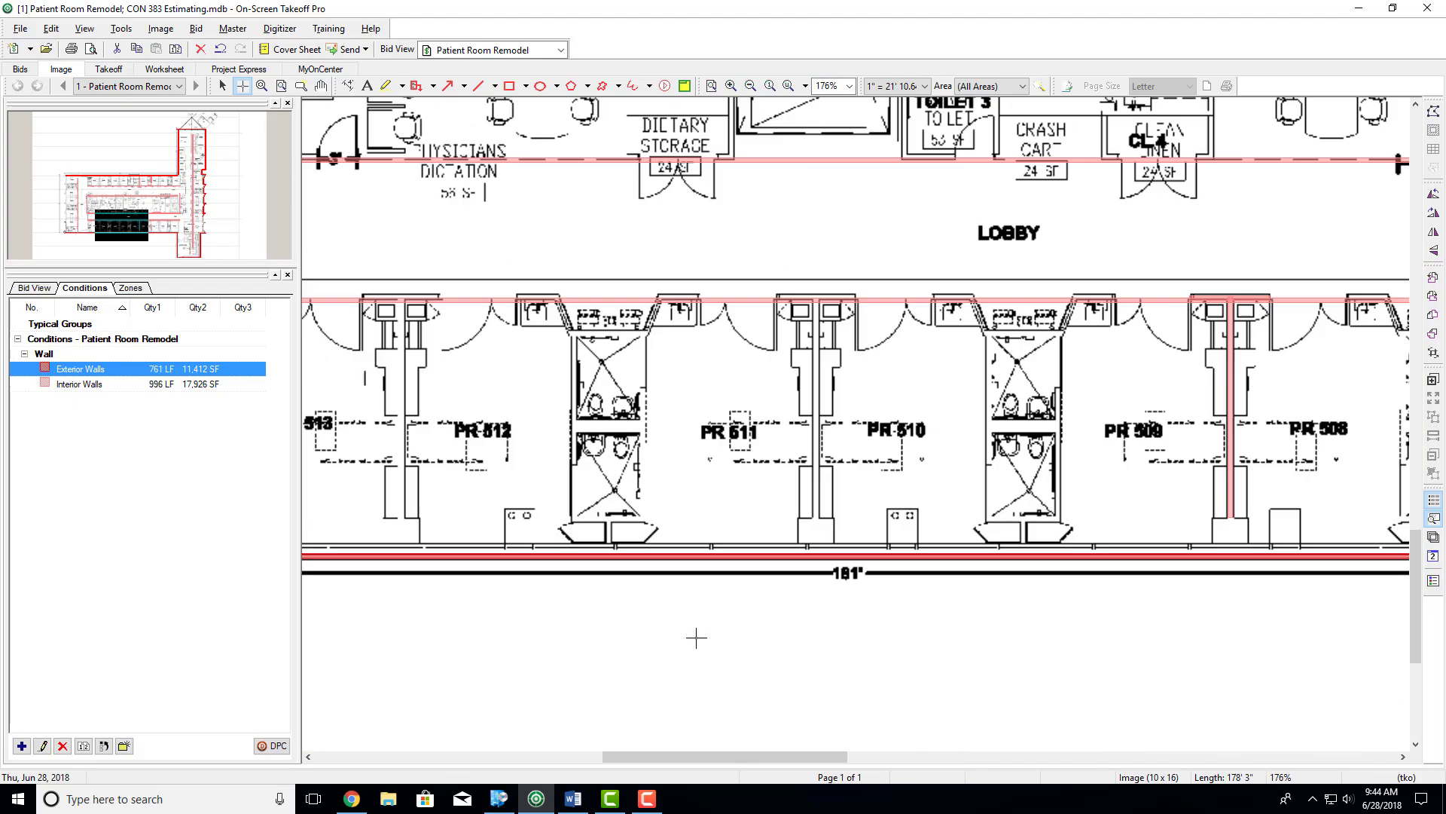
scroll(708, 572, "up", 2)
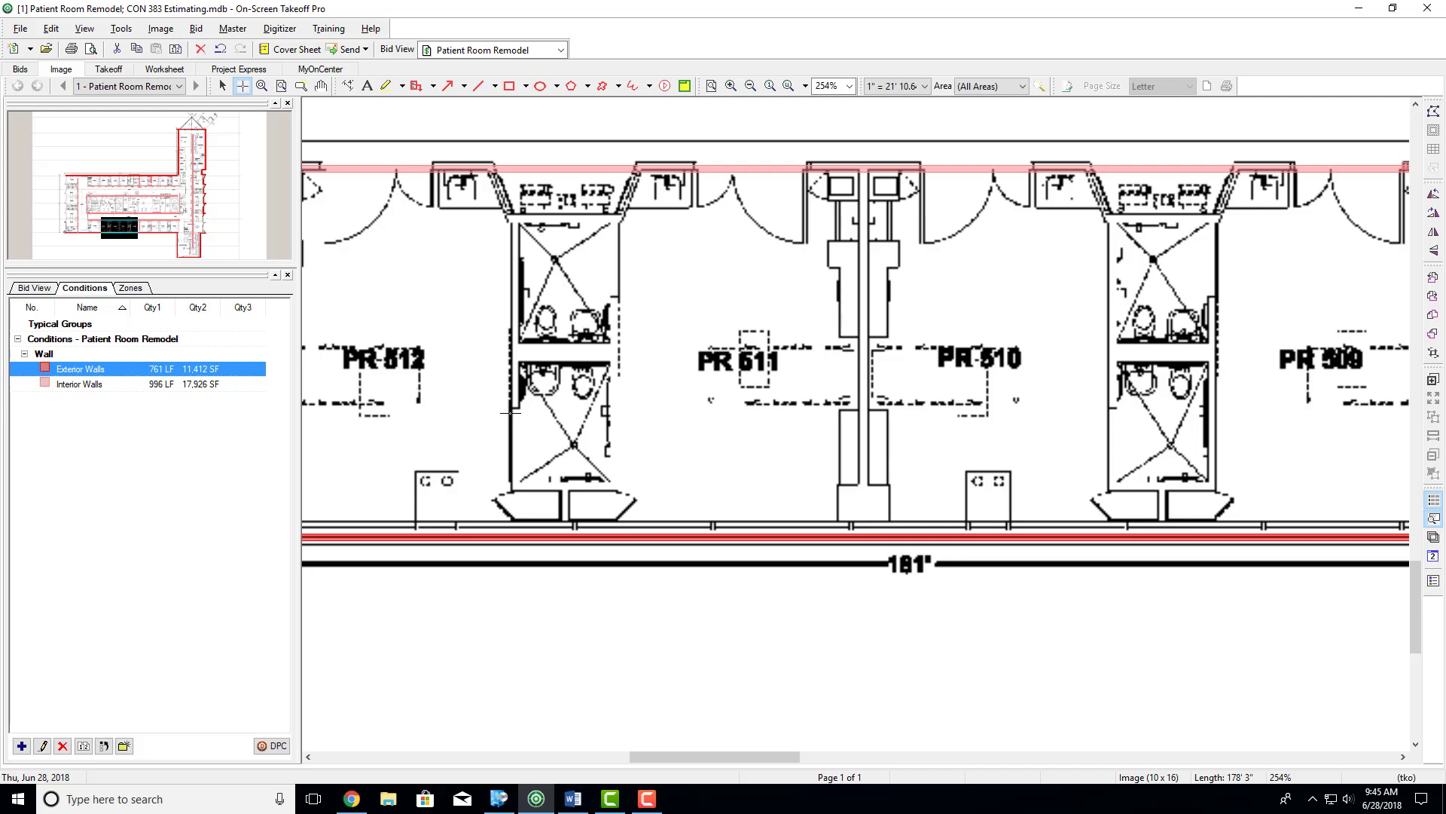
scroll(510, 413, "down", 5)
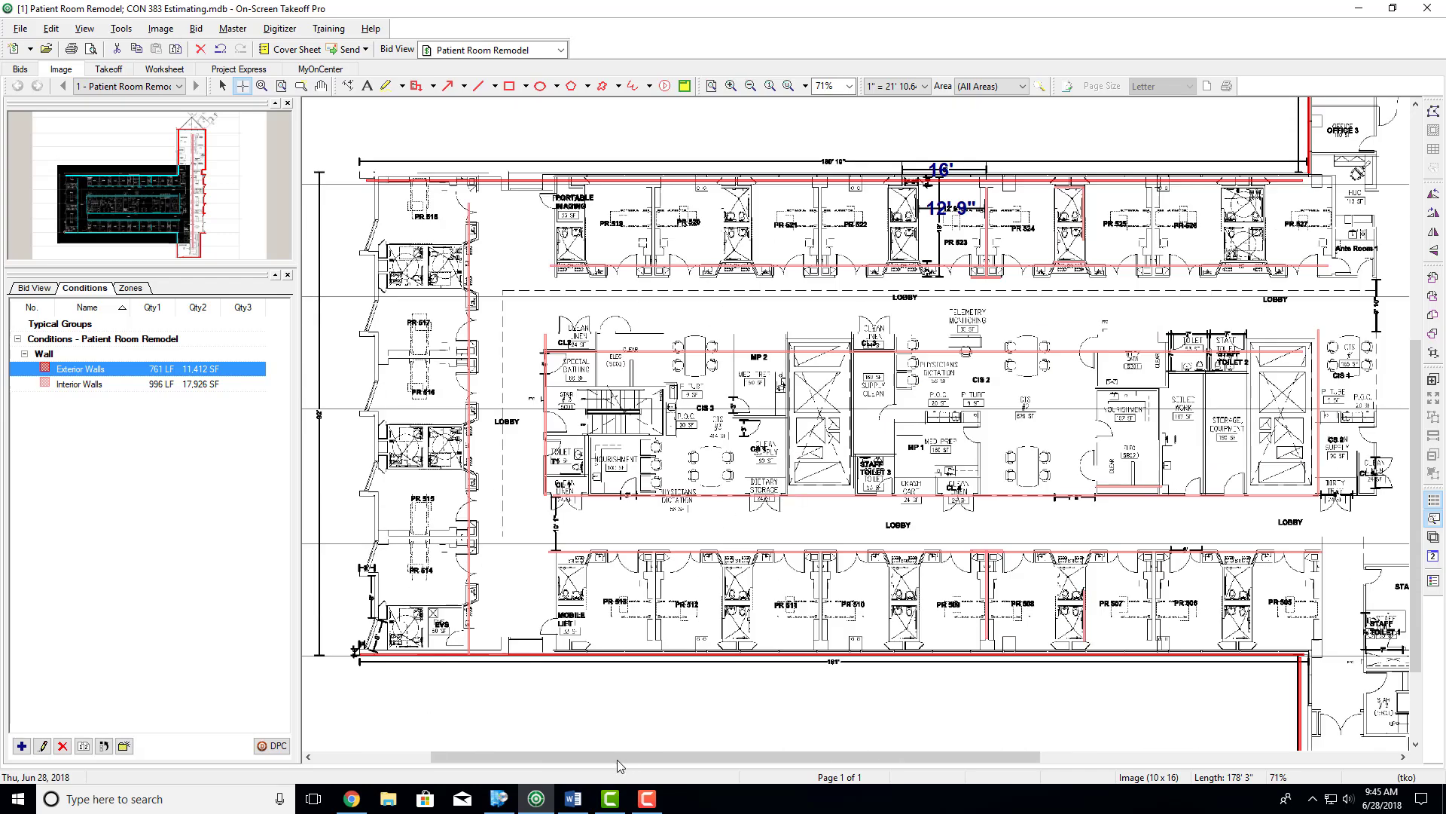
Step: Switch to the Word assignment, highlight the item on CF of insulation required, and return to On-Screen Takeoff
left_click(534, 684)
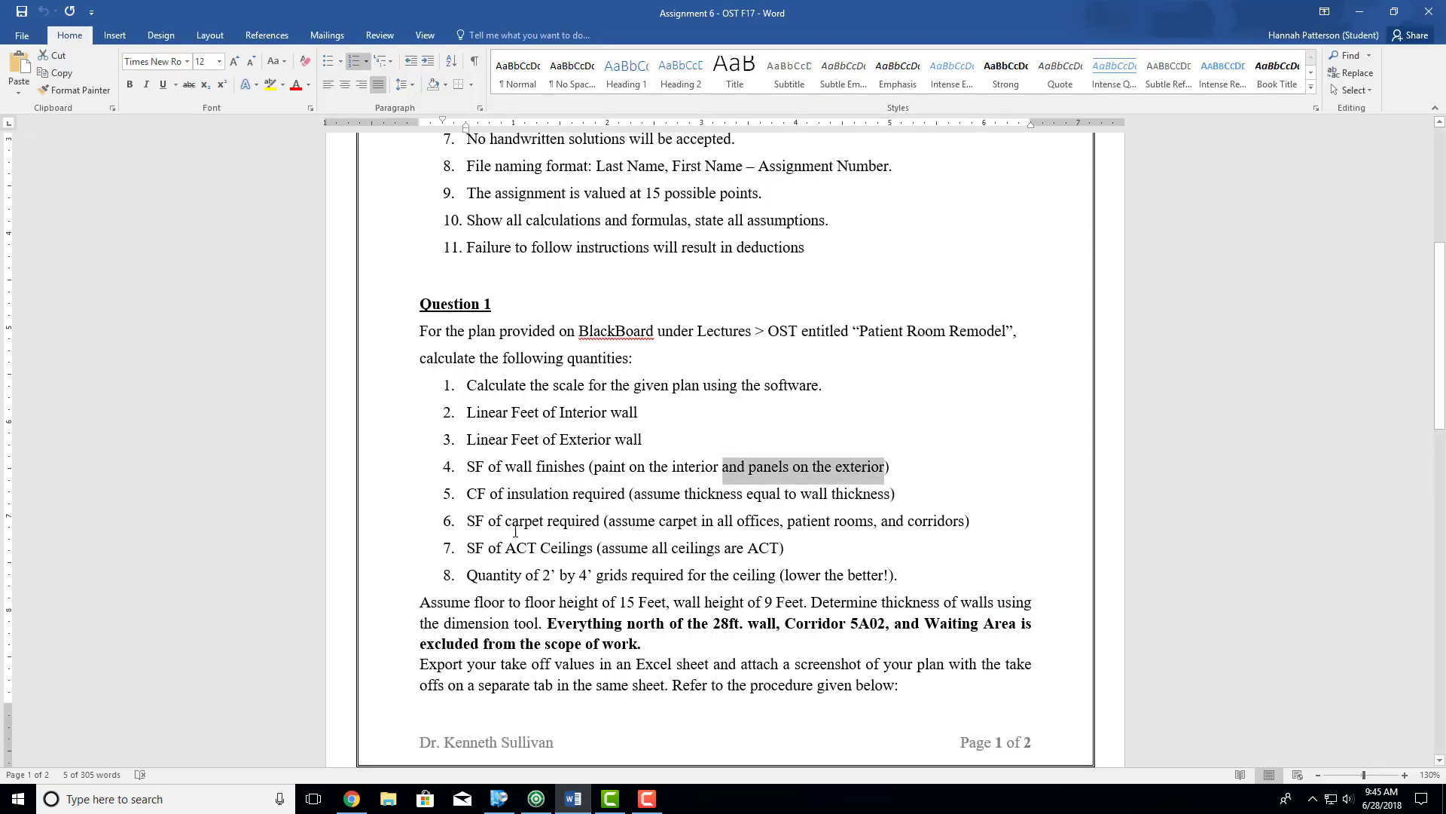
left_click_drag(465, 492, 902, 494)
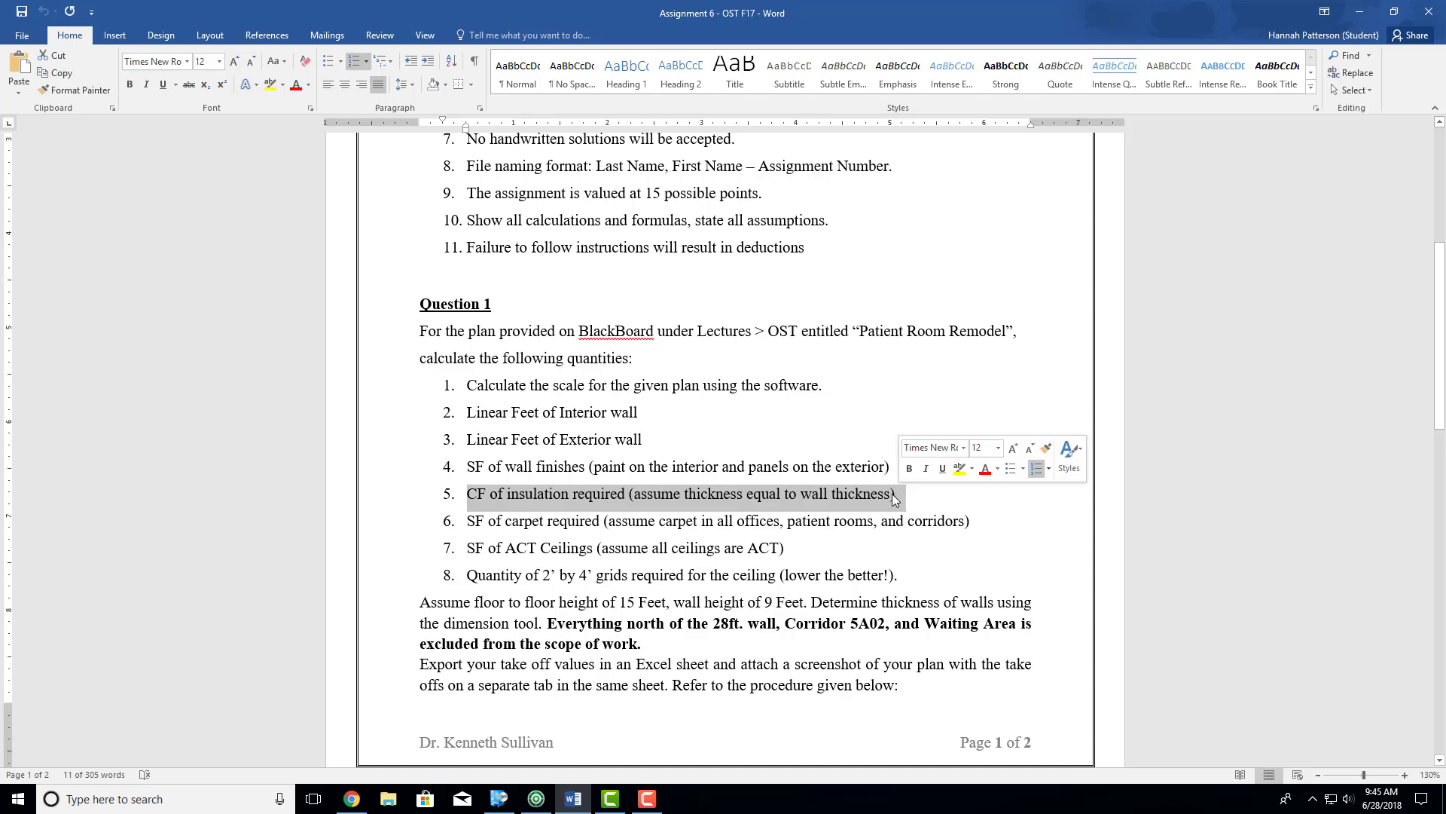
left_click(1359, 12)
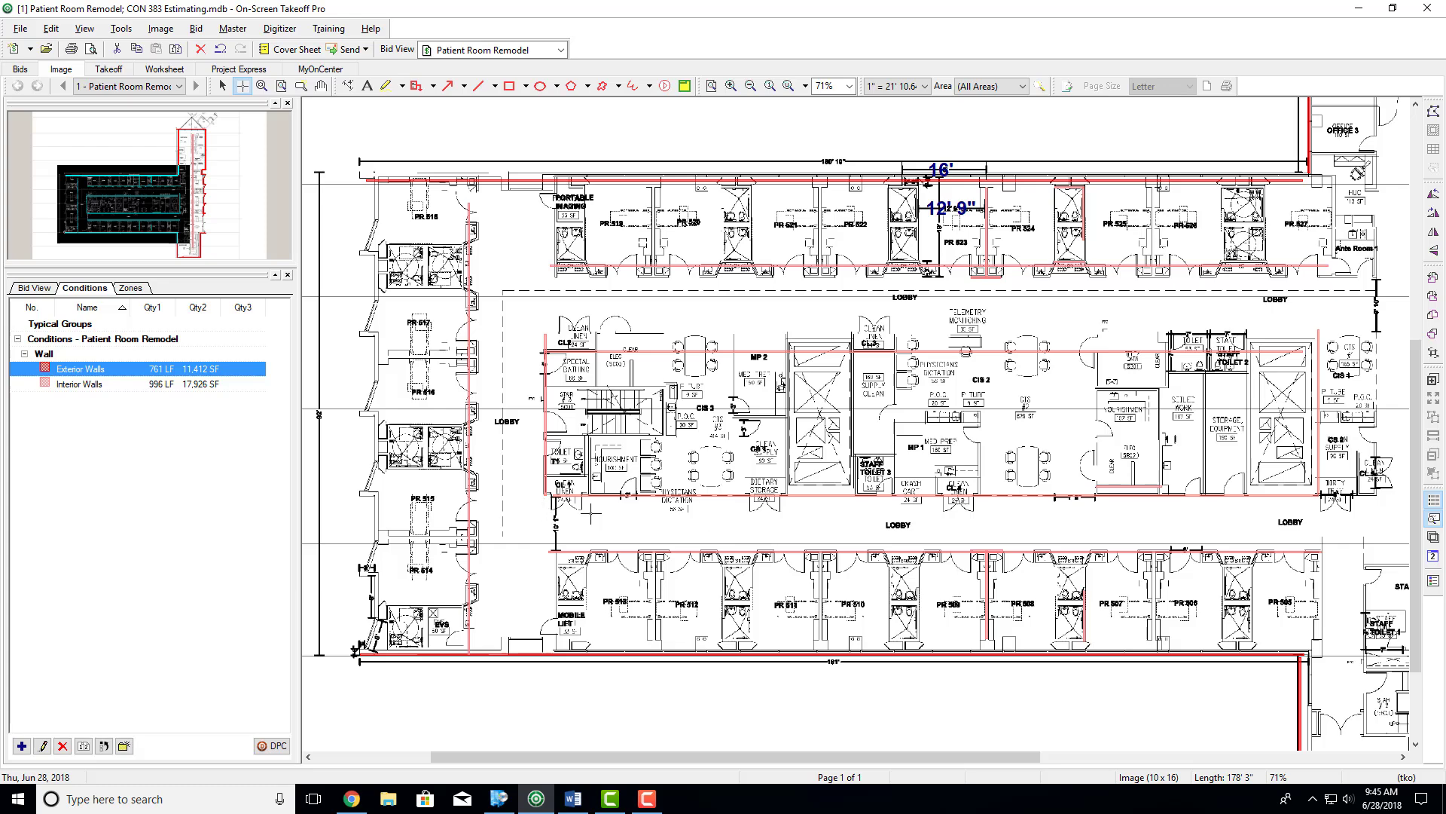
Step: Dimension the thickness of the interior wall between PR 511 and PR 510
scroll(822, 602, "up", 10)
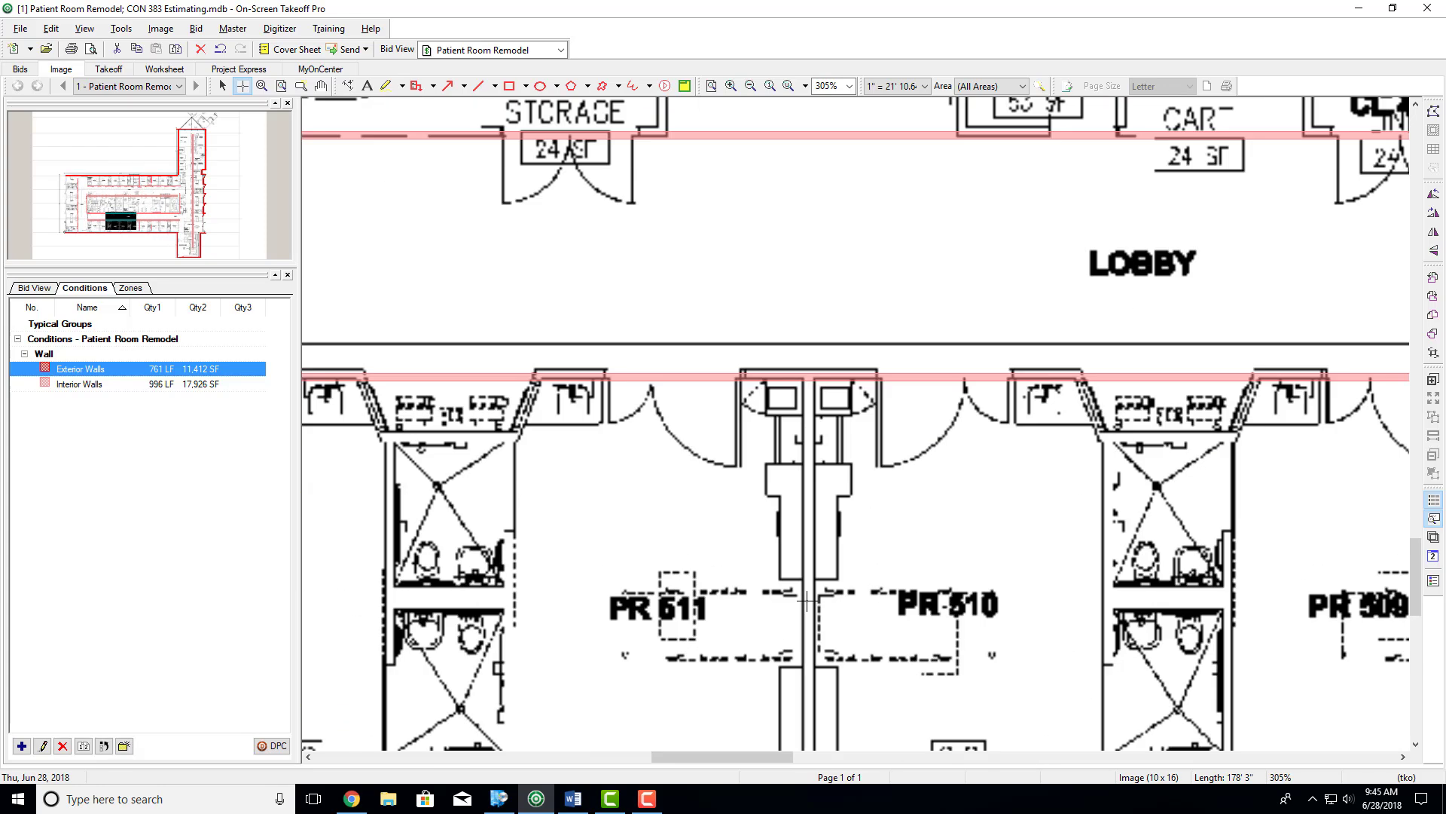
scroll(822, 602, "up", 1)
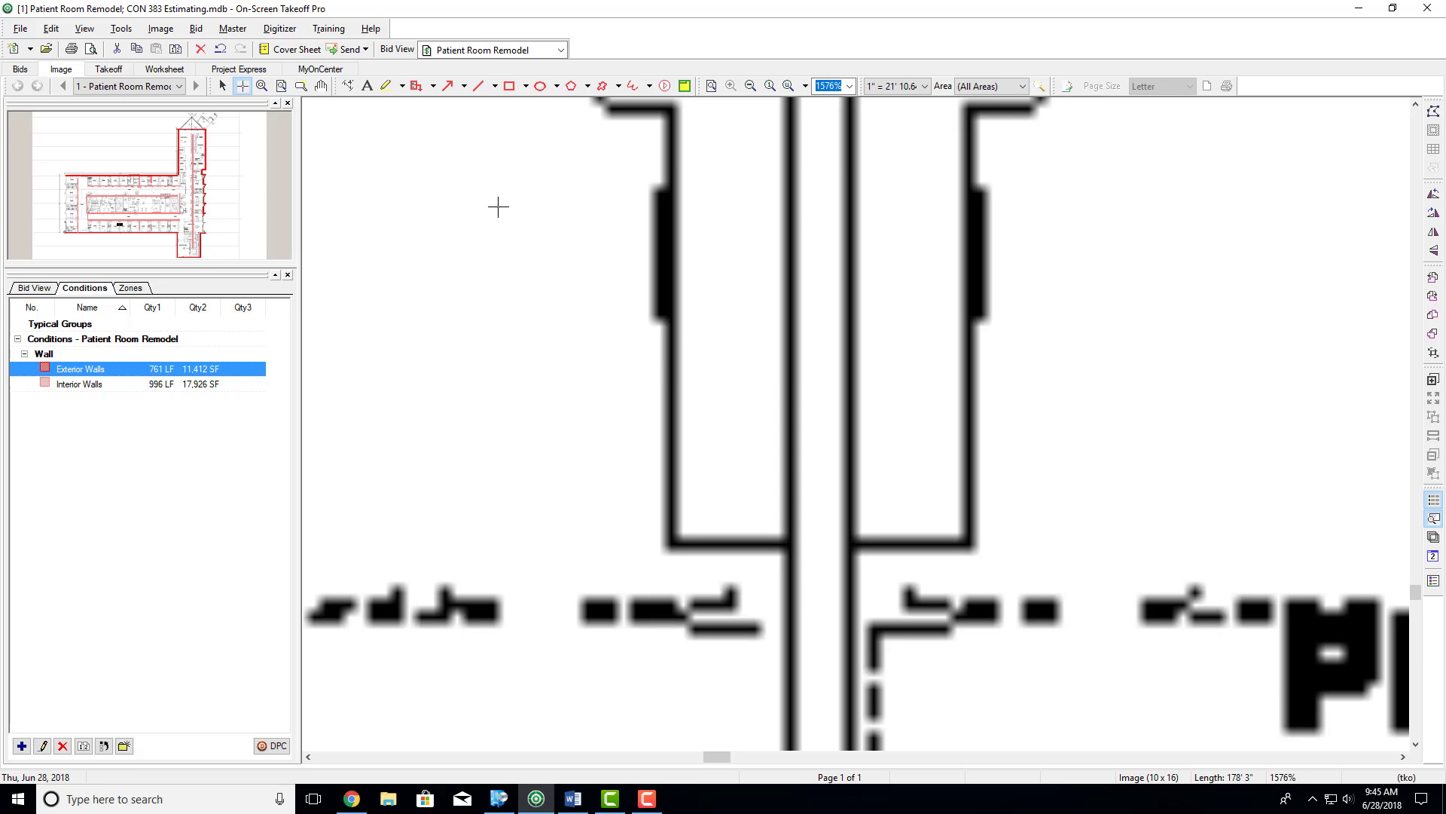
left_click(348, 86)
left_click(789, 406)
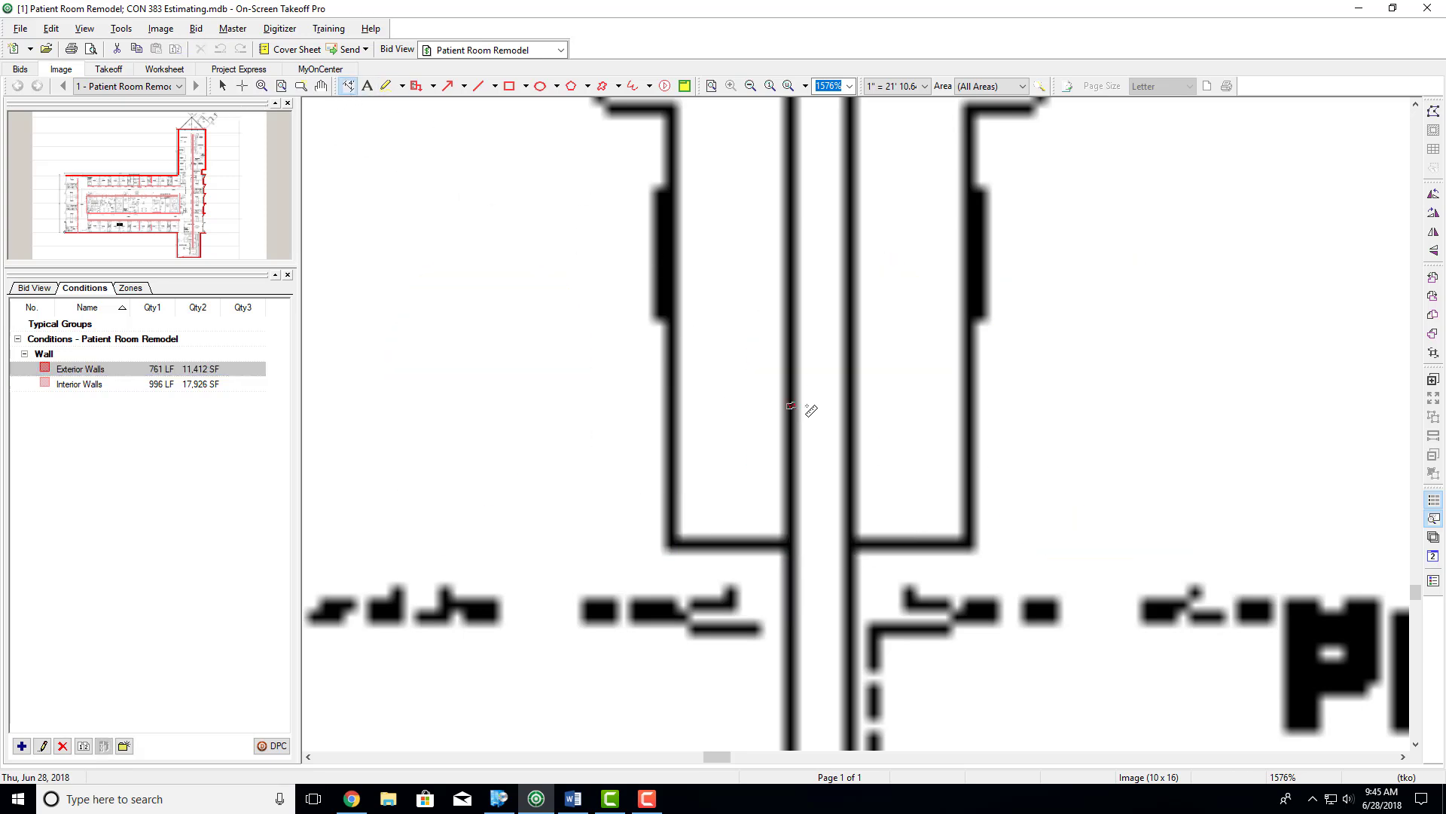
left_click(852, 408)
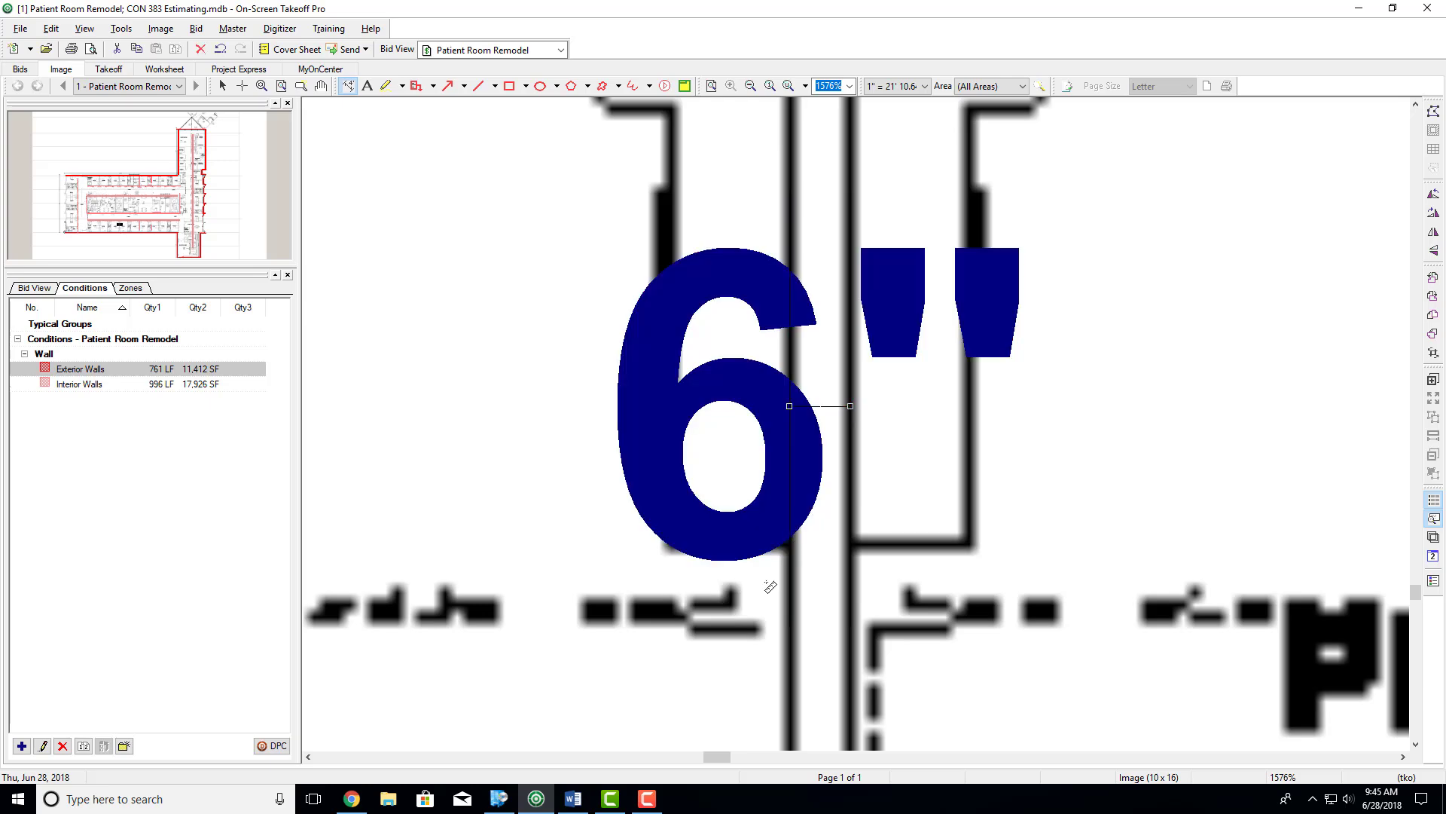
scroll(735, 609, "down", 8)
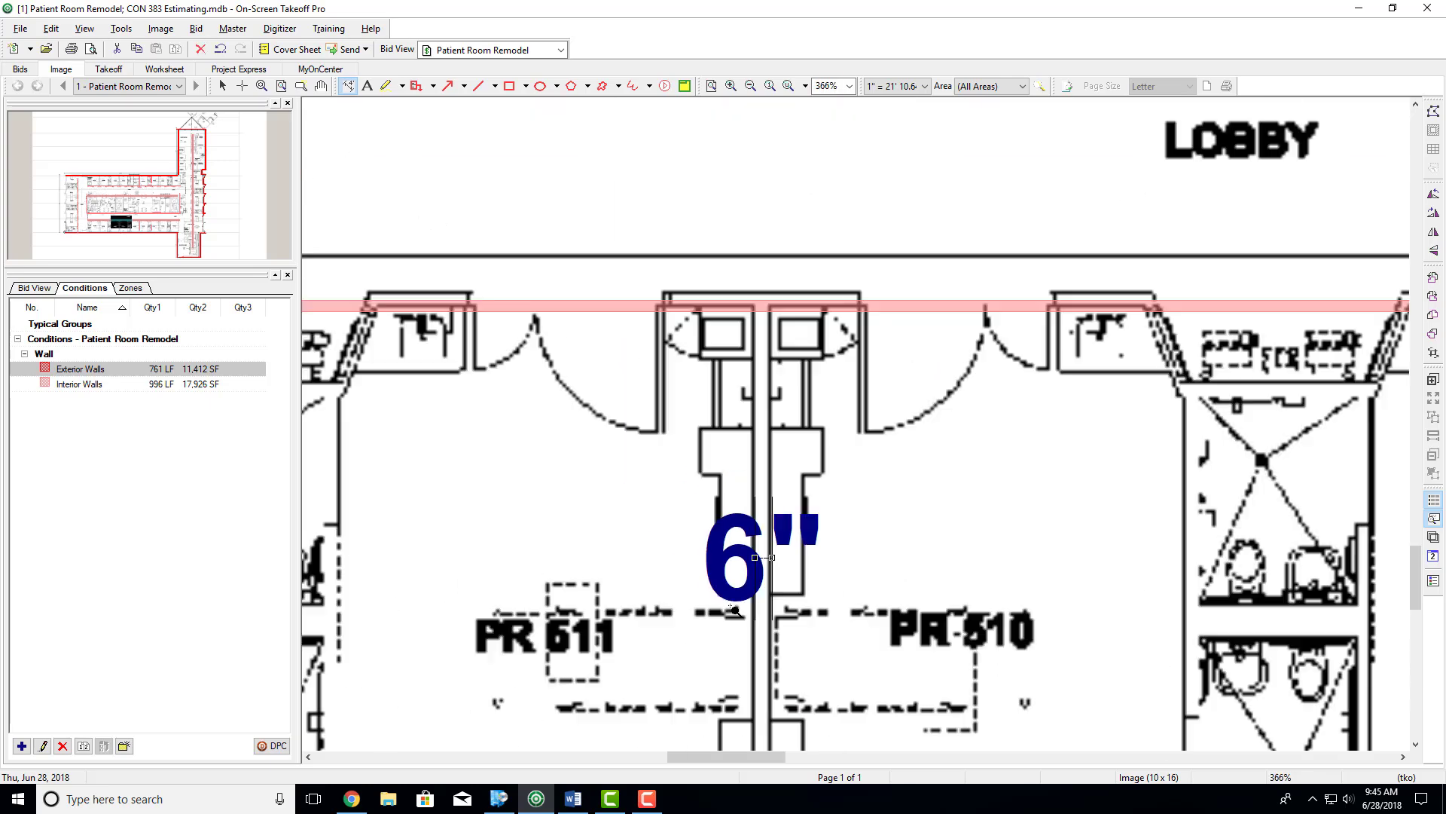
Step: Set the Interior Walls thickness to 6" and Quantity 3 to Volume in CF
double_click(82, 384)
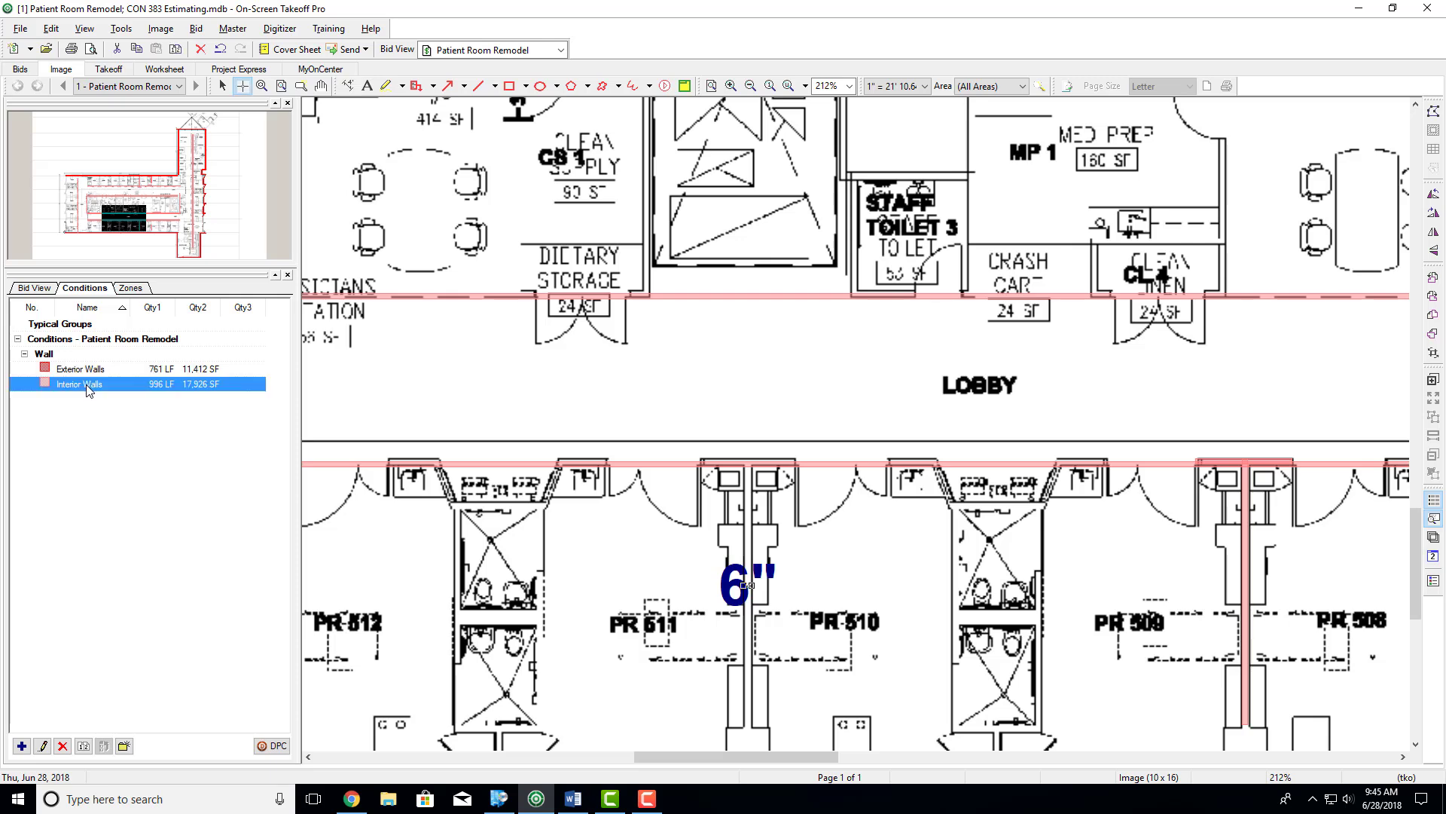
left_click(674, 346)
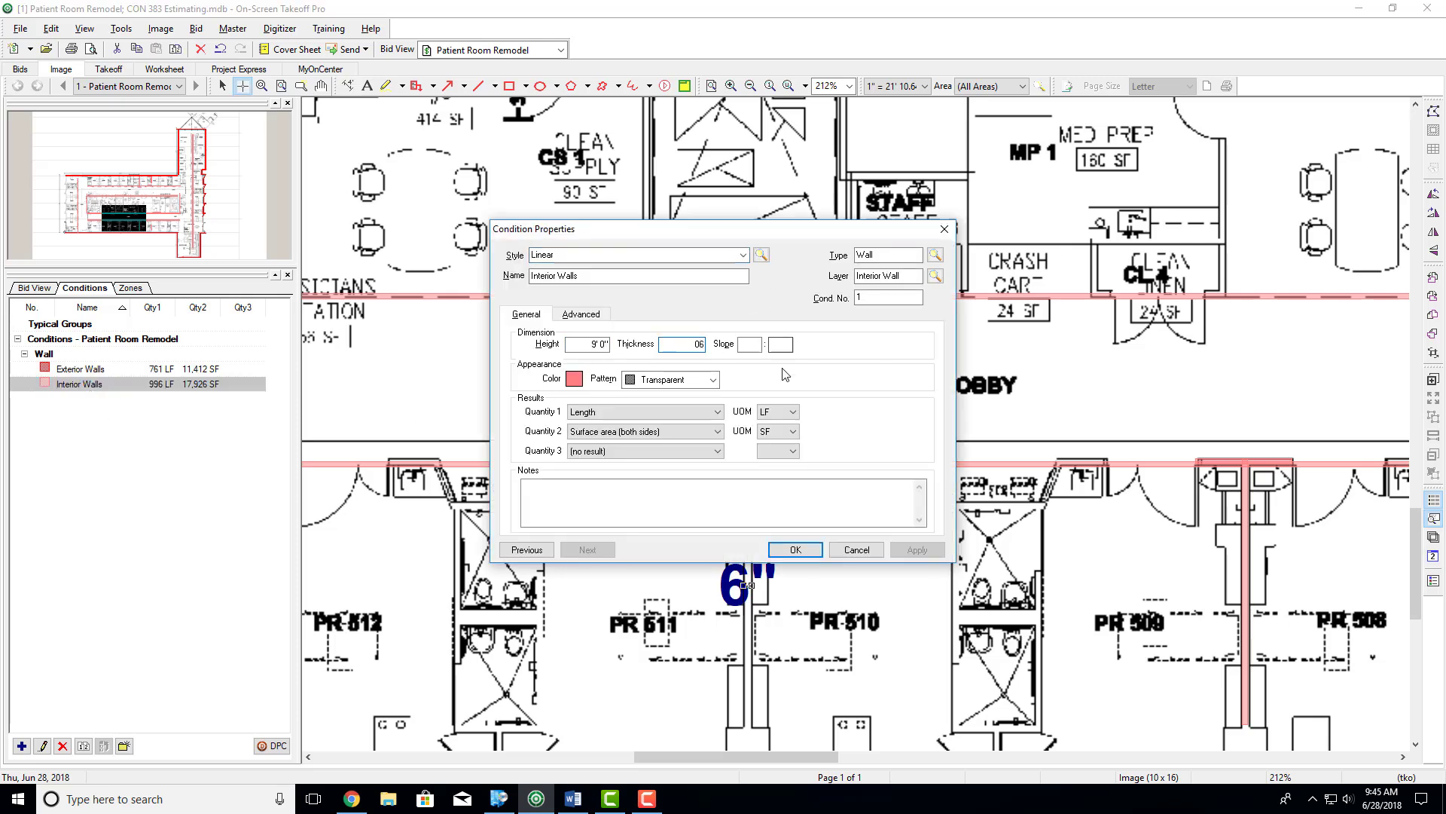
type("06")
left_click(633, 451)
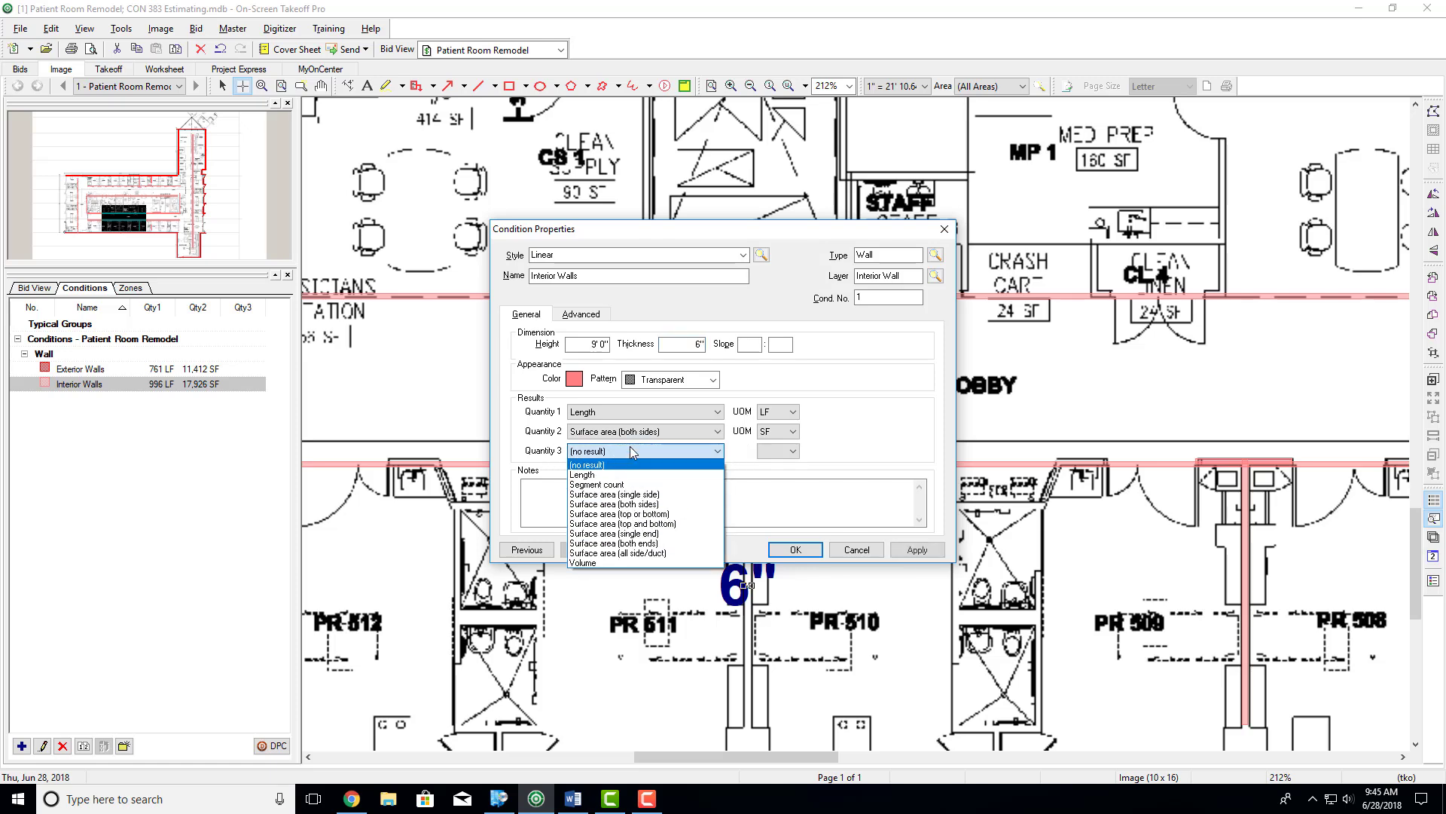
left_click(586, 563)
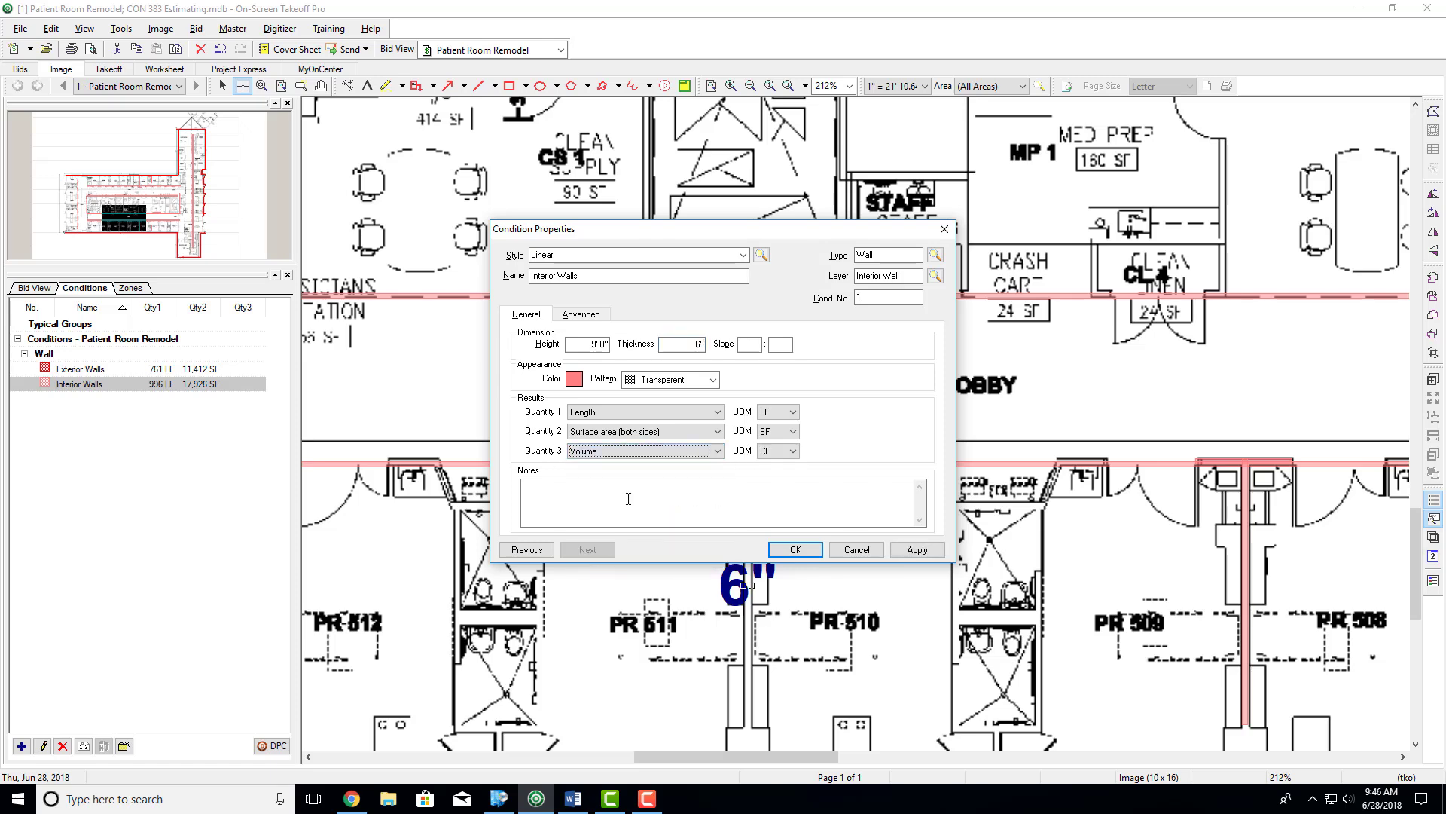
left_click(795, 549)
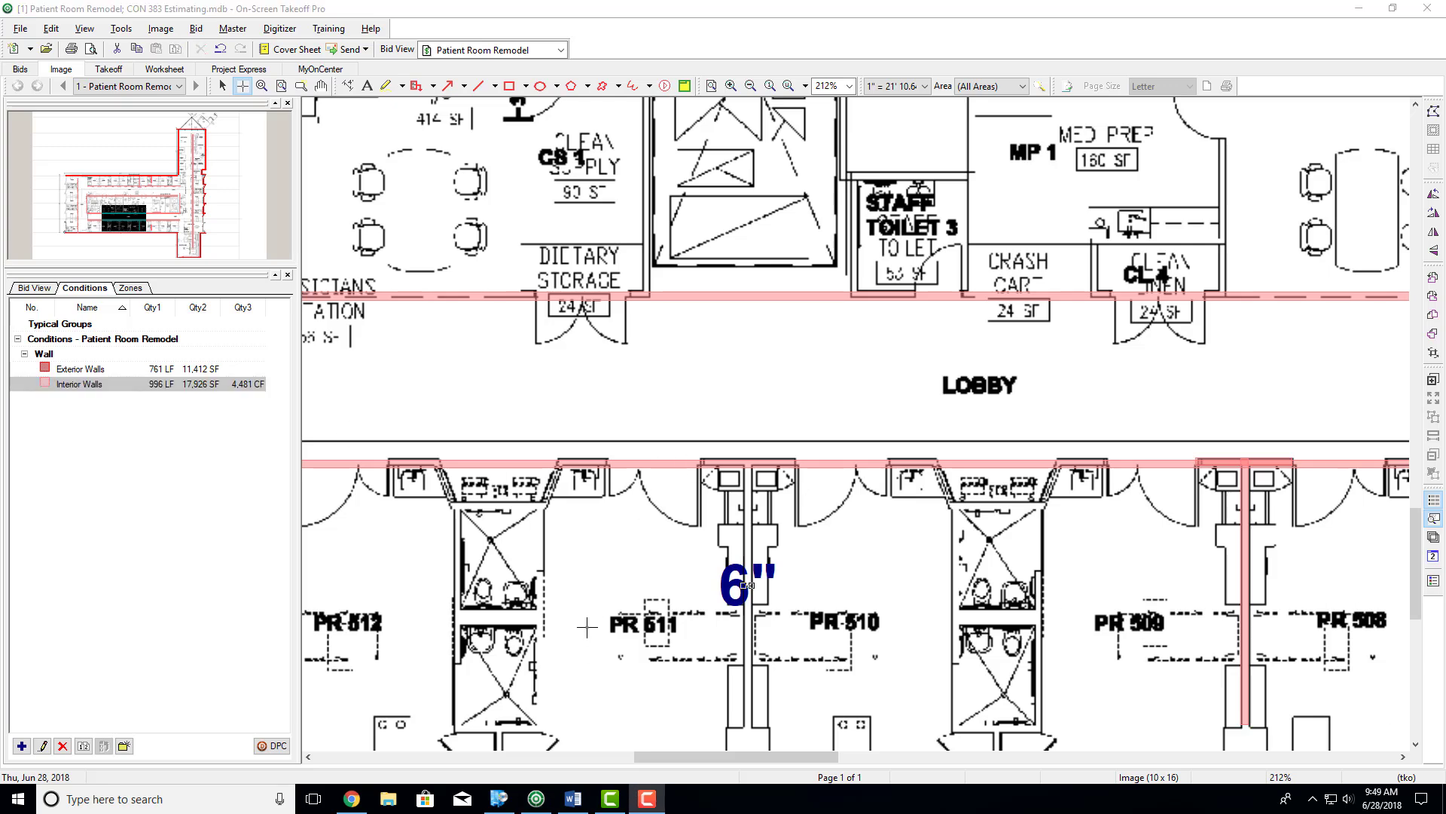
Step: Switch to the Assignment 6 document in Word
left_click(573, 799)
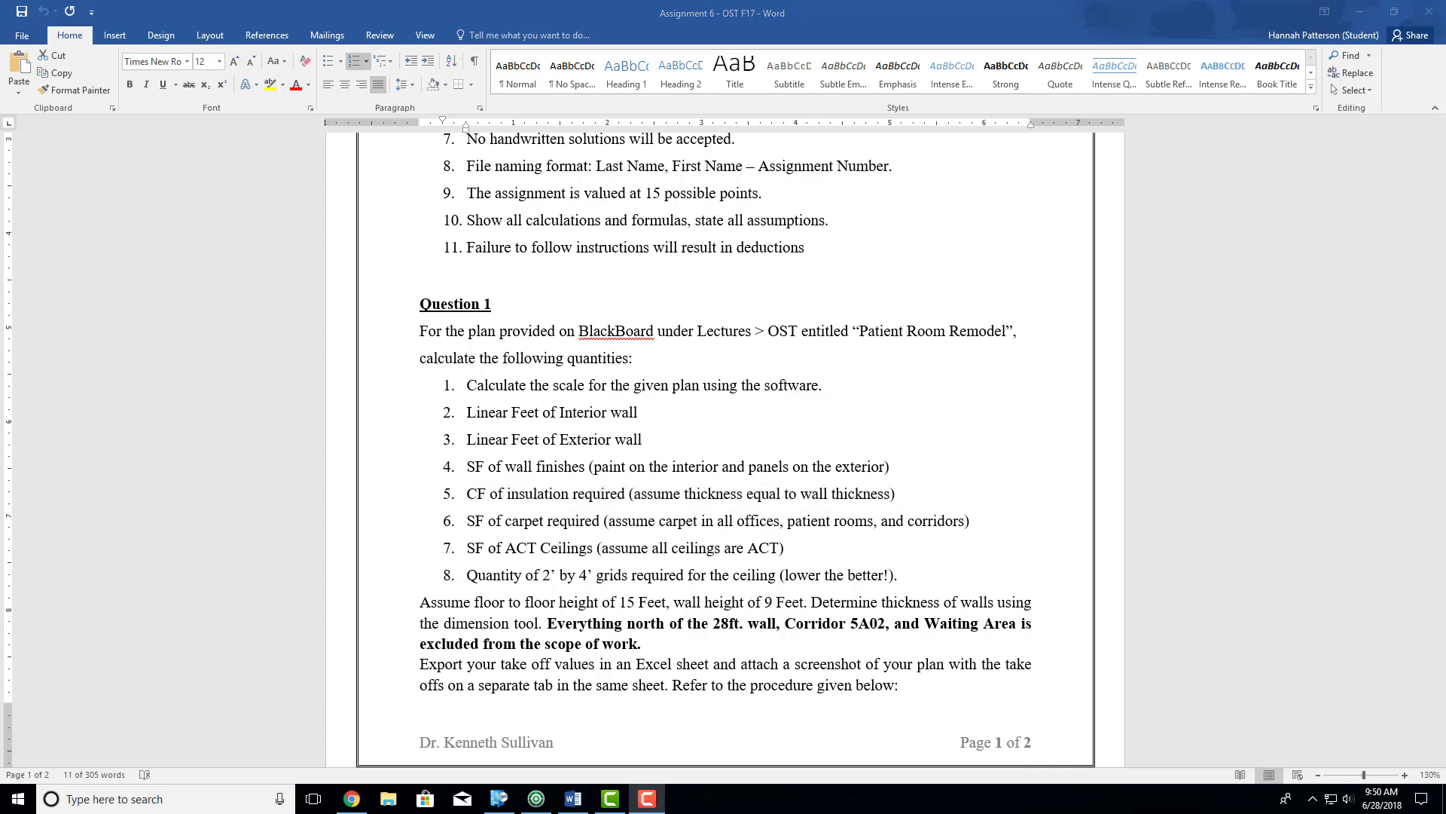
Step: Switch to On-Screen Takeoff and create a new condition with the Area style, named Carpet
left_click(1359, 13)
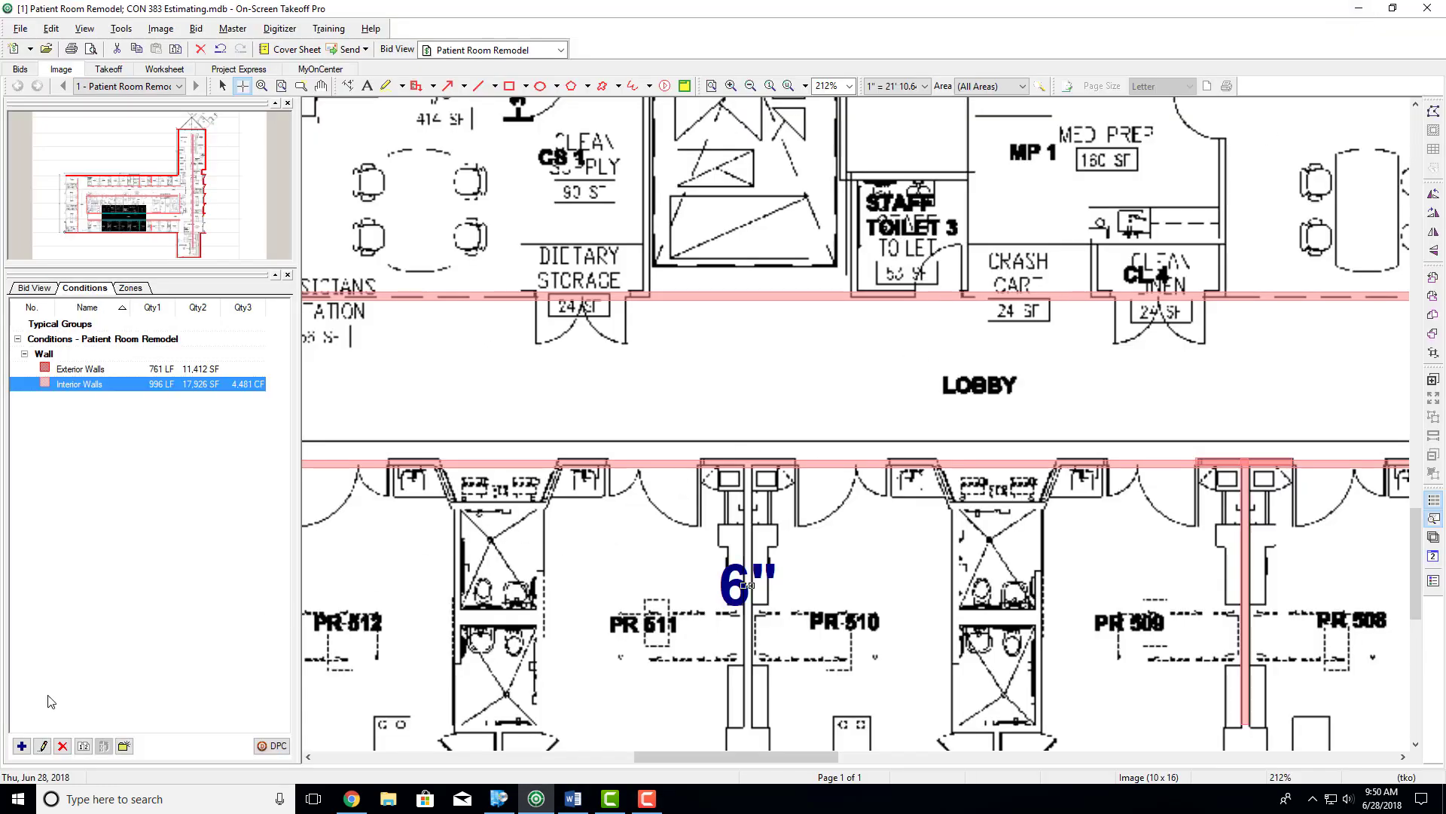
left_click(22, 746)
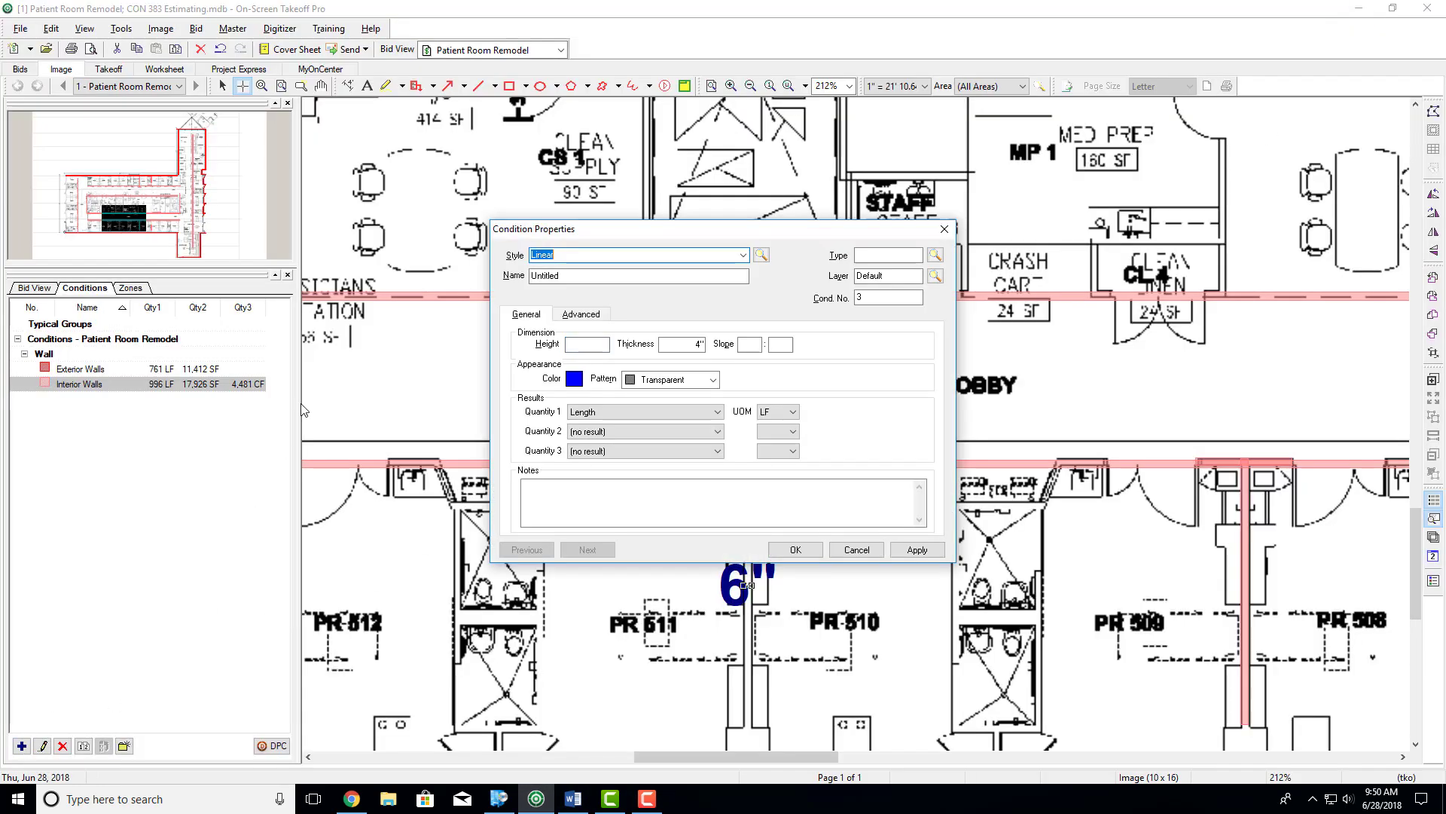
left_click(742, 255)
left_click(612, 278)
left_click_drag(613, 278, 532, 298)
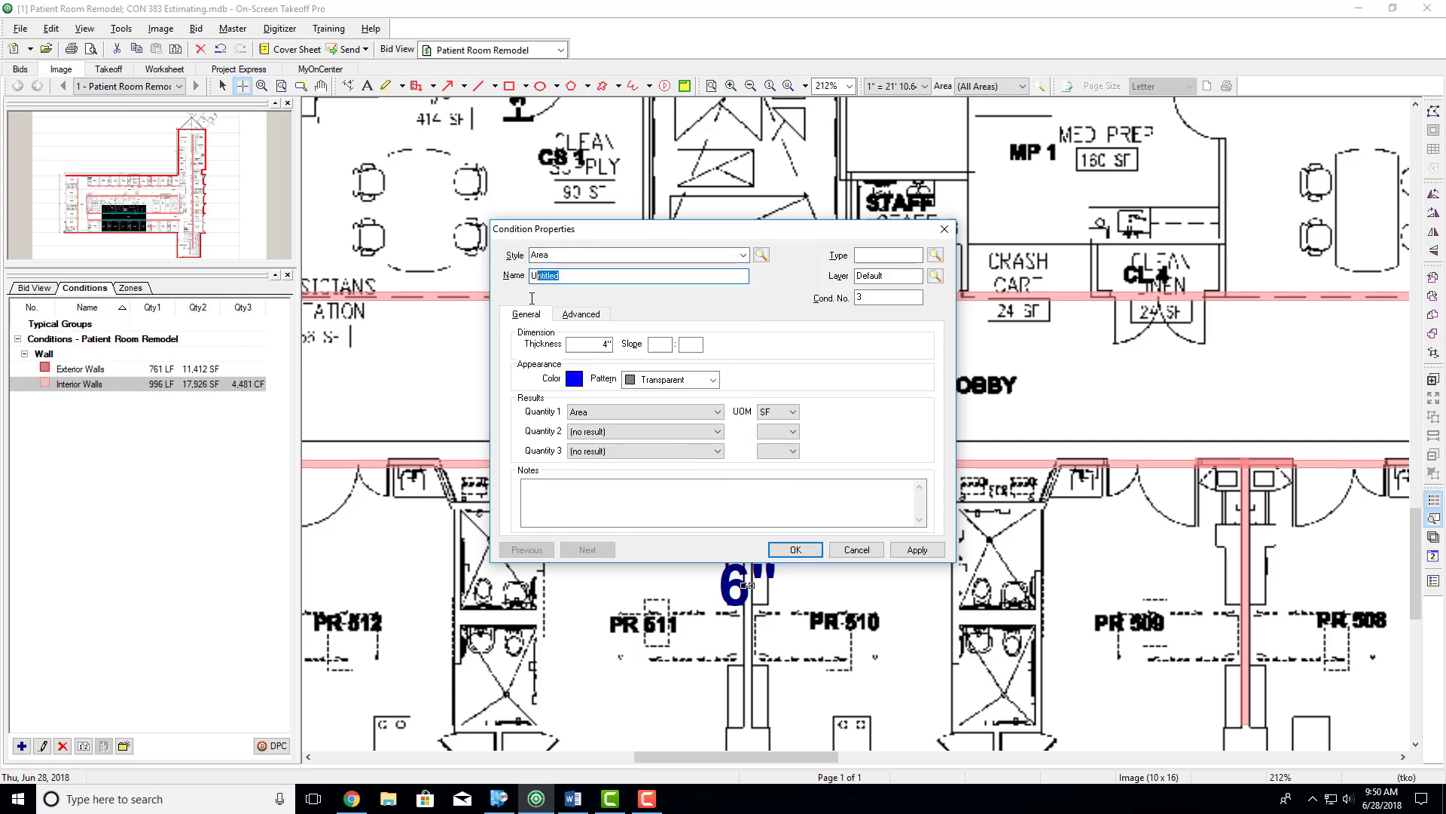
type("Carpet")
Step: Set the Carpet condition's type to Flooring, adding Flooring as a new condition type
left_click(860, 254)
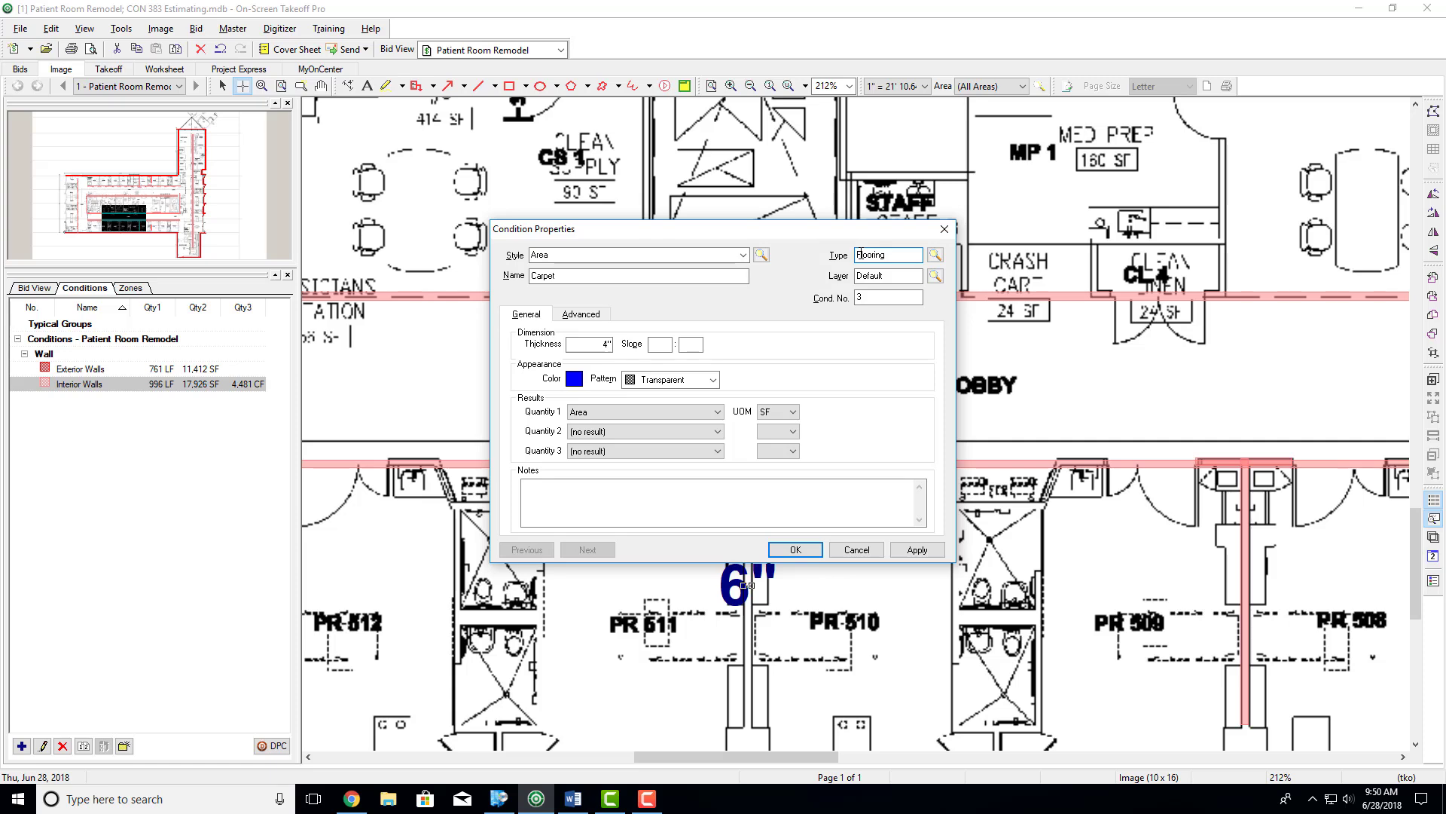
key("Tab")
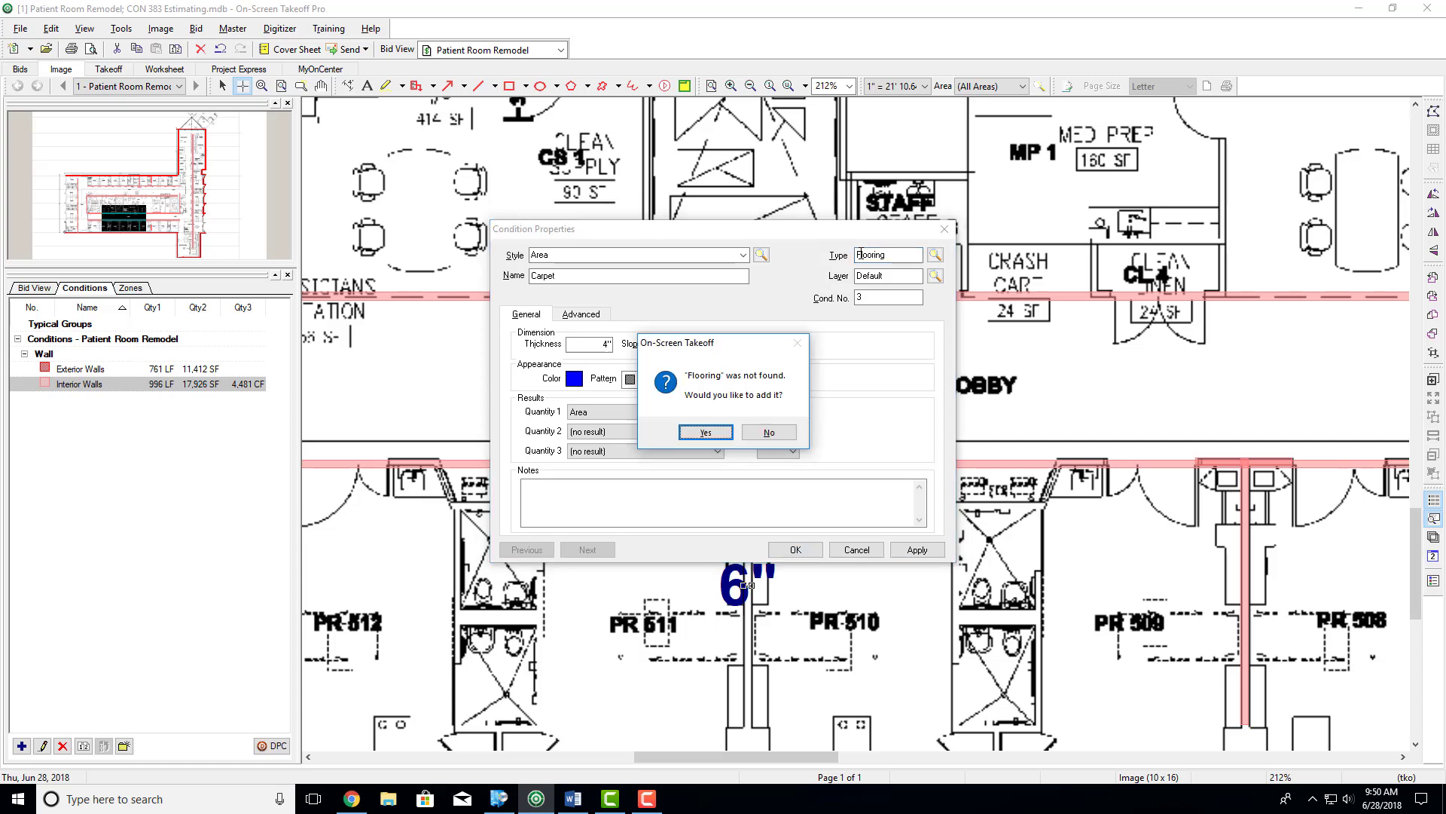
key("Return")
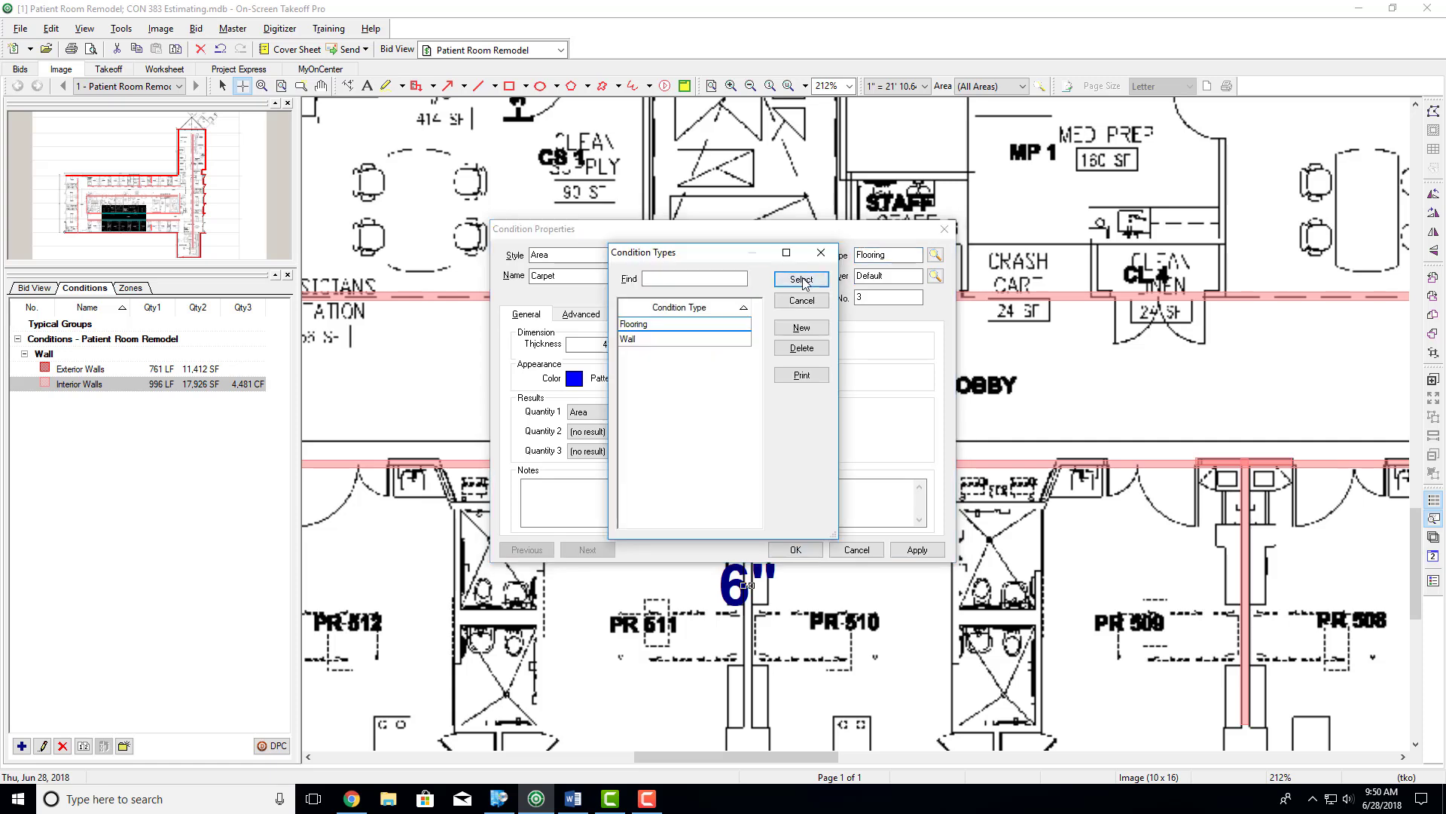
key("Return")
Step: Assign the Carpet condition to a newly added layer named Carpet
double_click(875, 277)
type("Carpet")
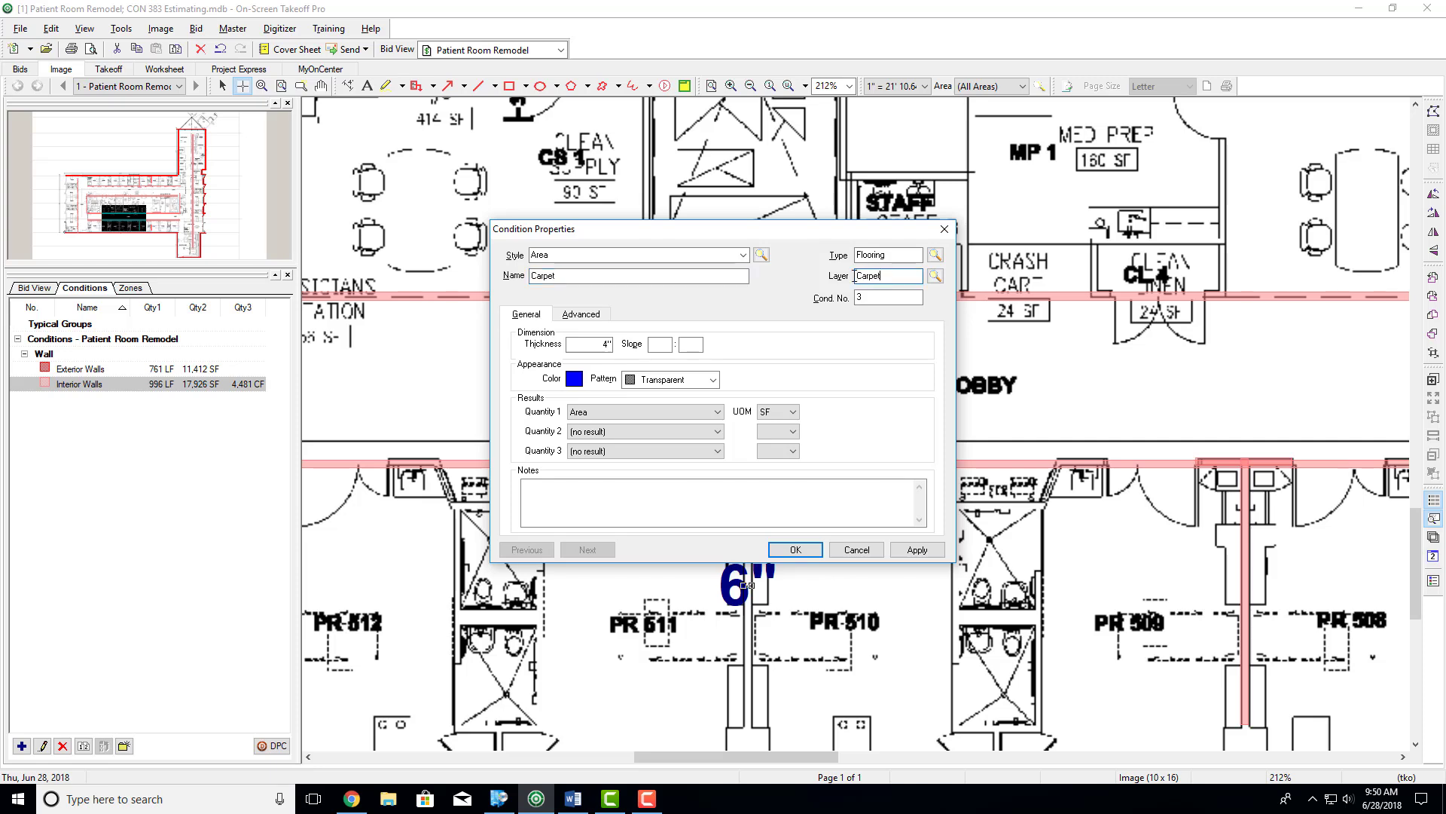
key("Tab")
key("Return")
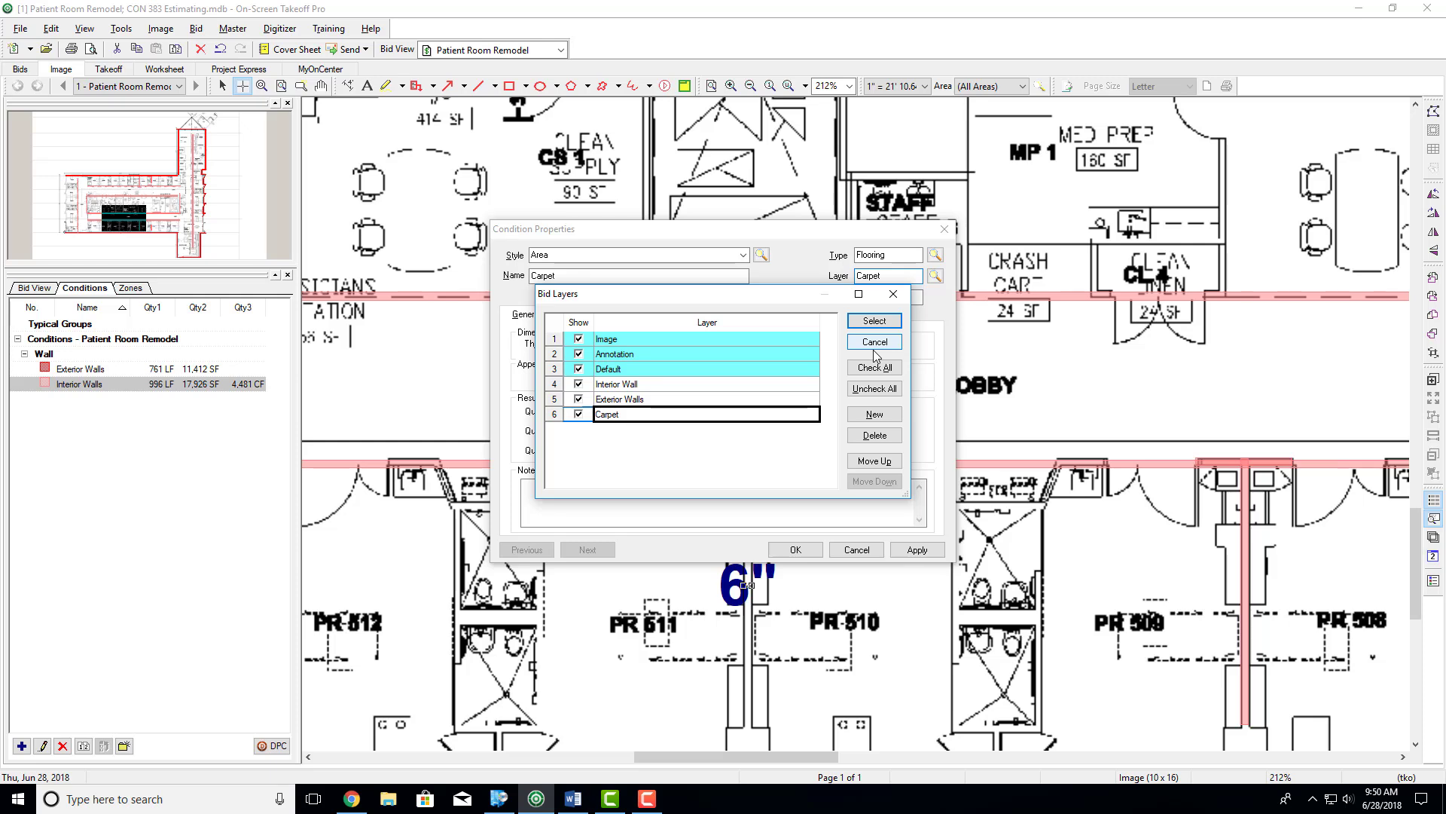
left_click(873, 324)
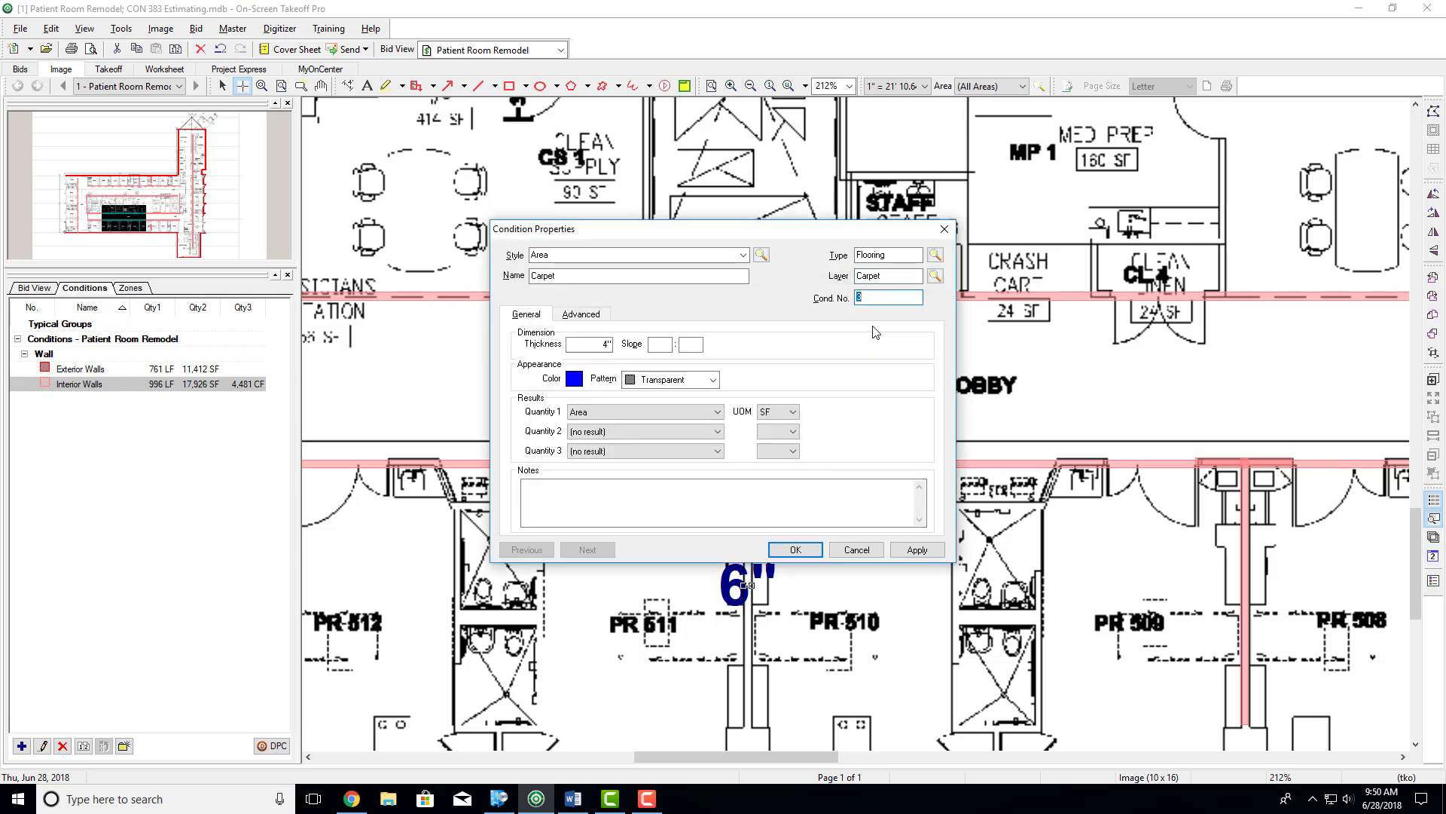
Step: Change the Carpet condition's color to a lighter blue with luminosity 186 (RGB 140, 140, 255)
left_click(578, 345)
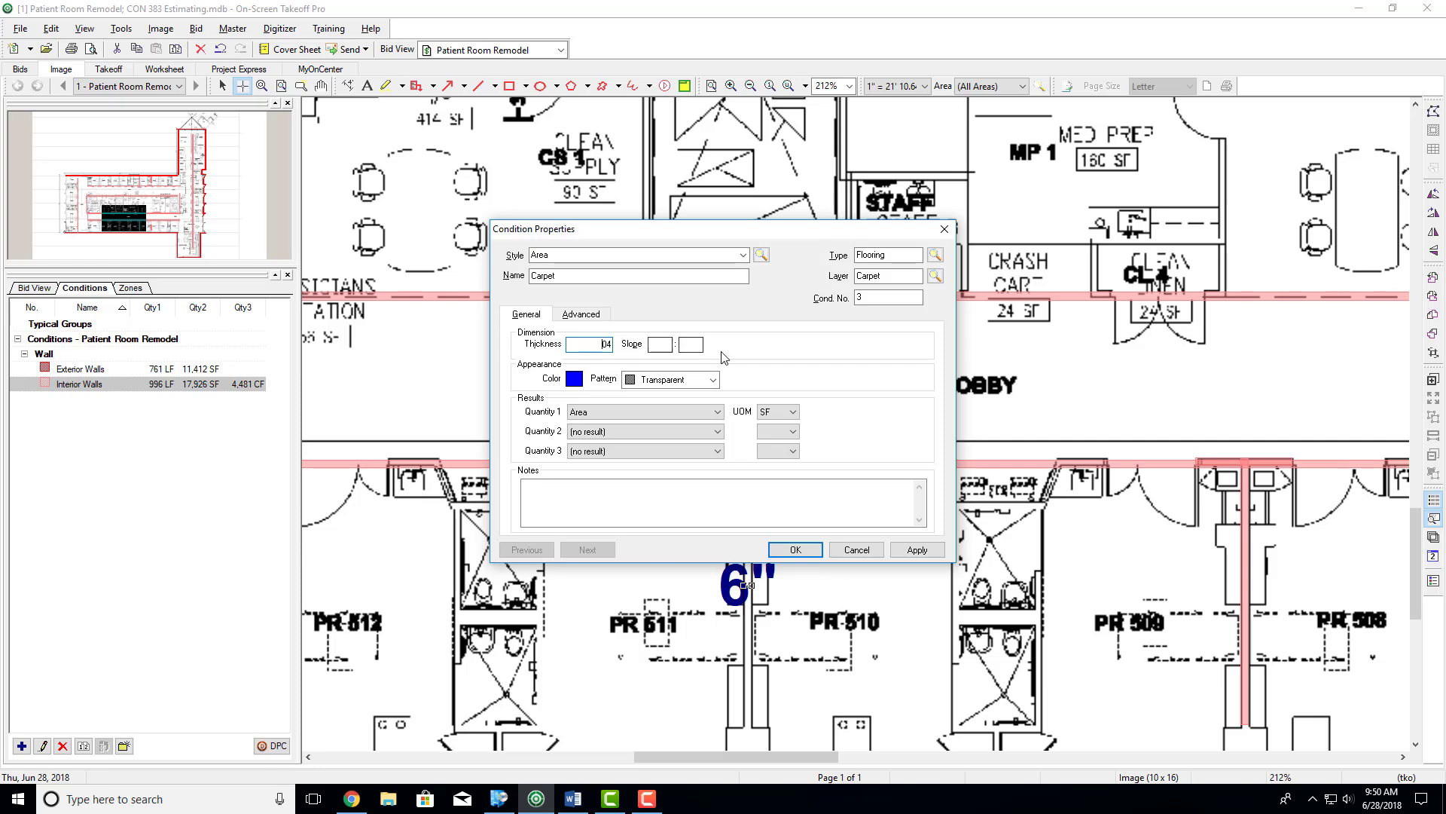
left_click(574, 379)
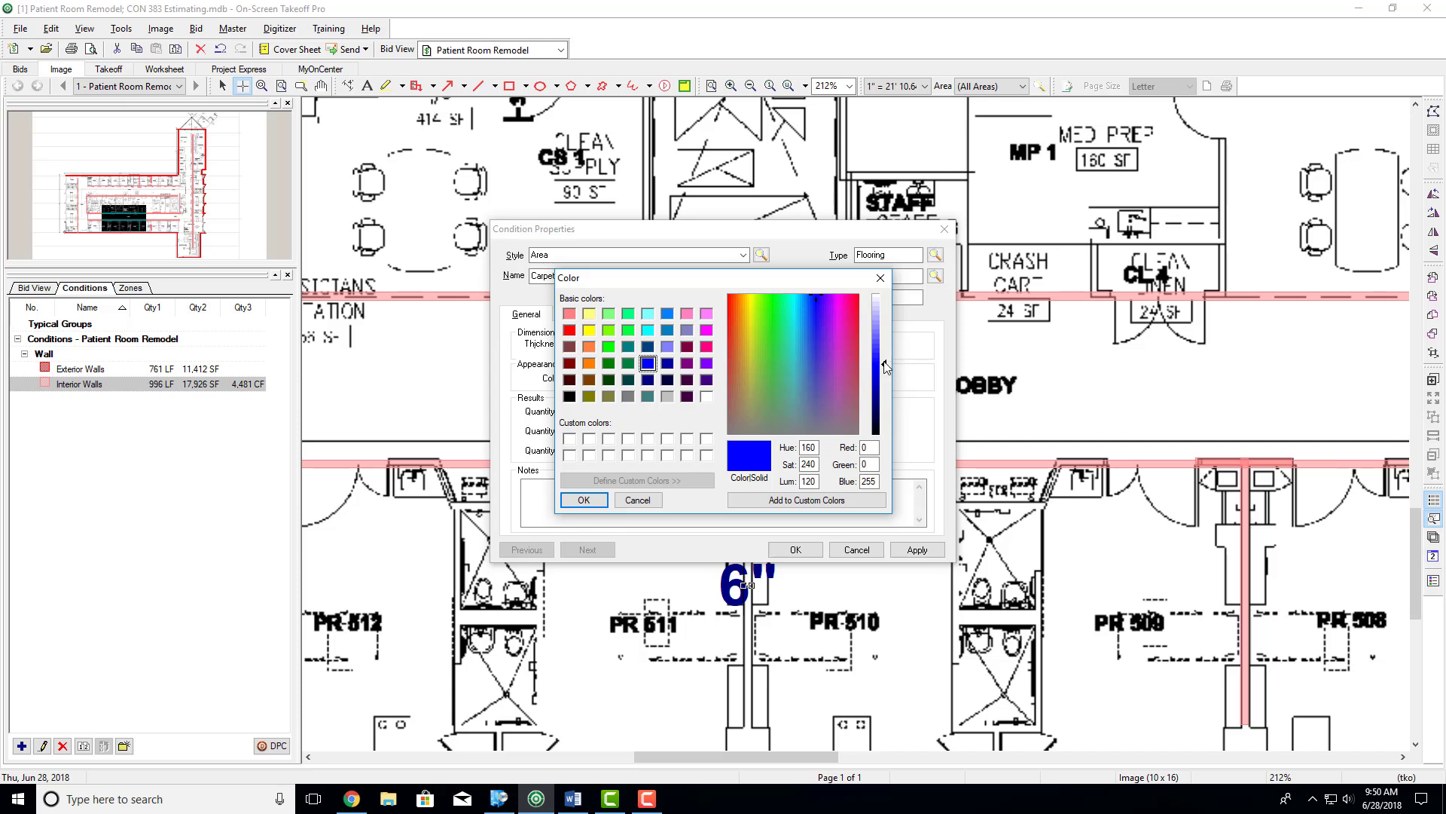
left_click_drag(885, 367, 886, 326)
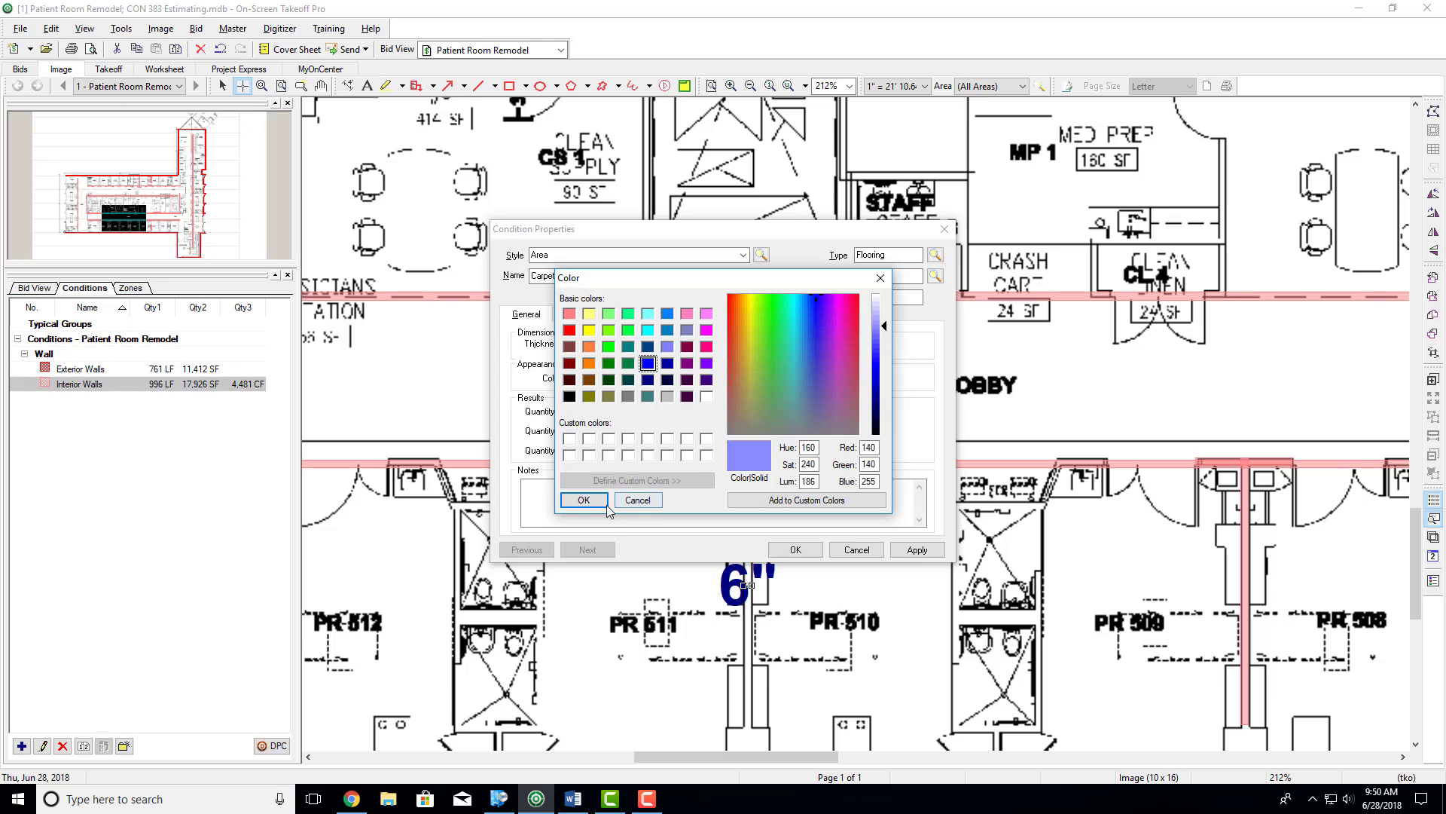
left_click(585, 500)
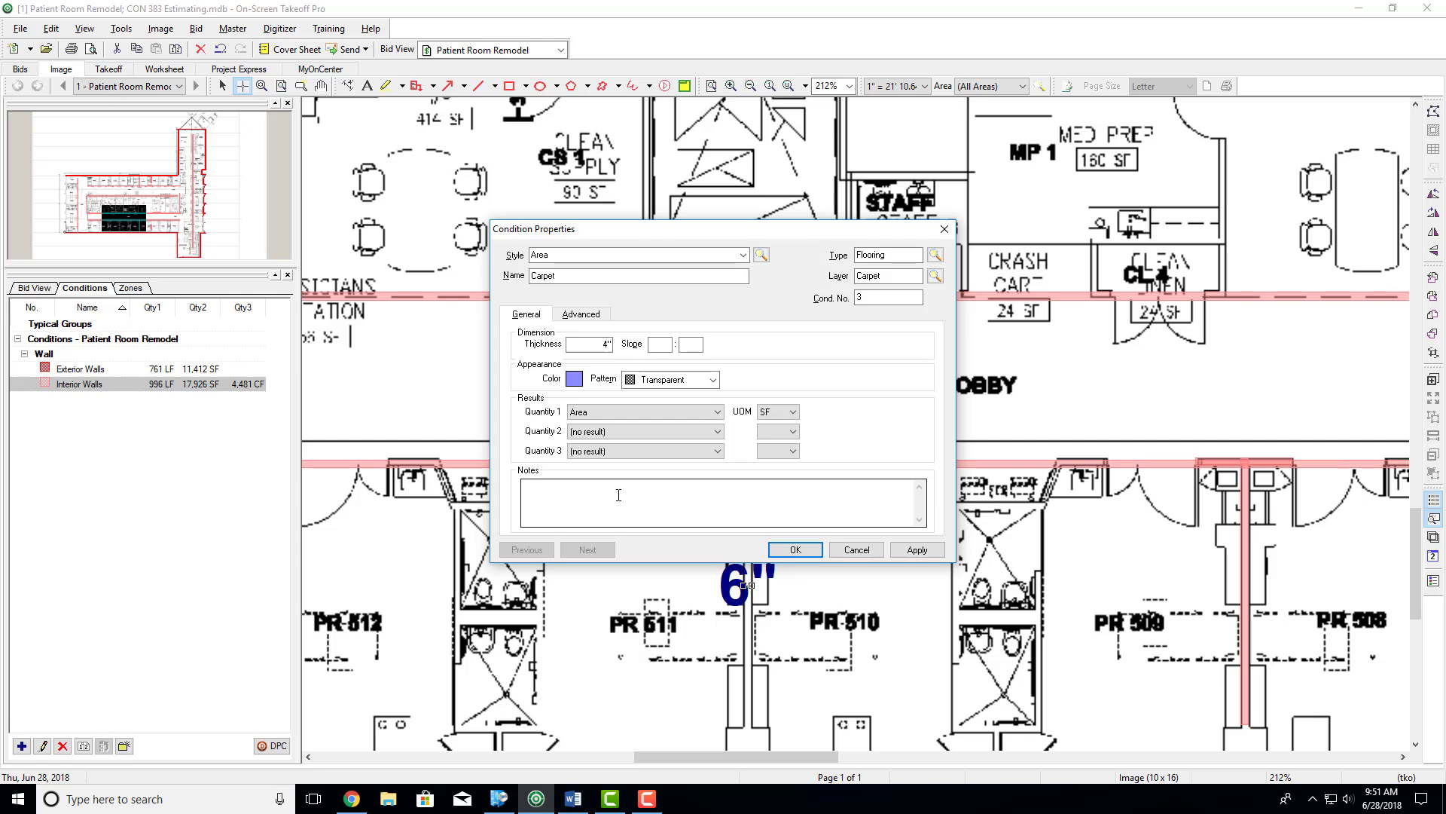
Step: Save the Carpet condition with area in SF and dismiss the area takeoff quick-start tip so it no longer shows
left_click(774, 412)
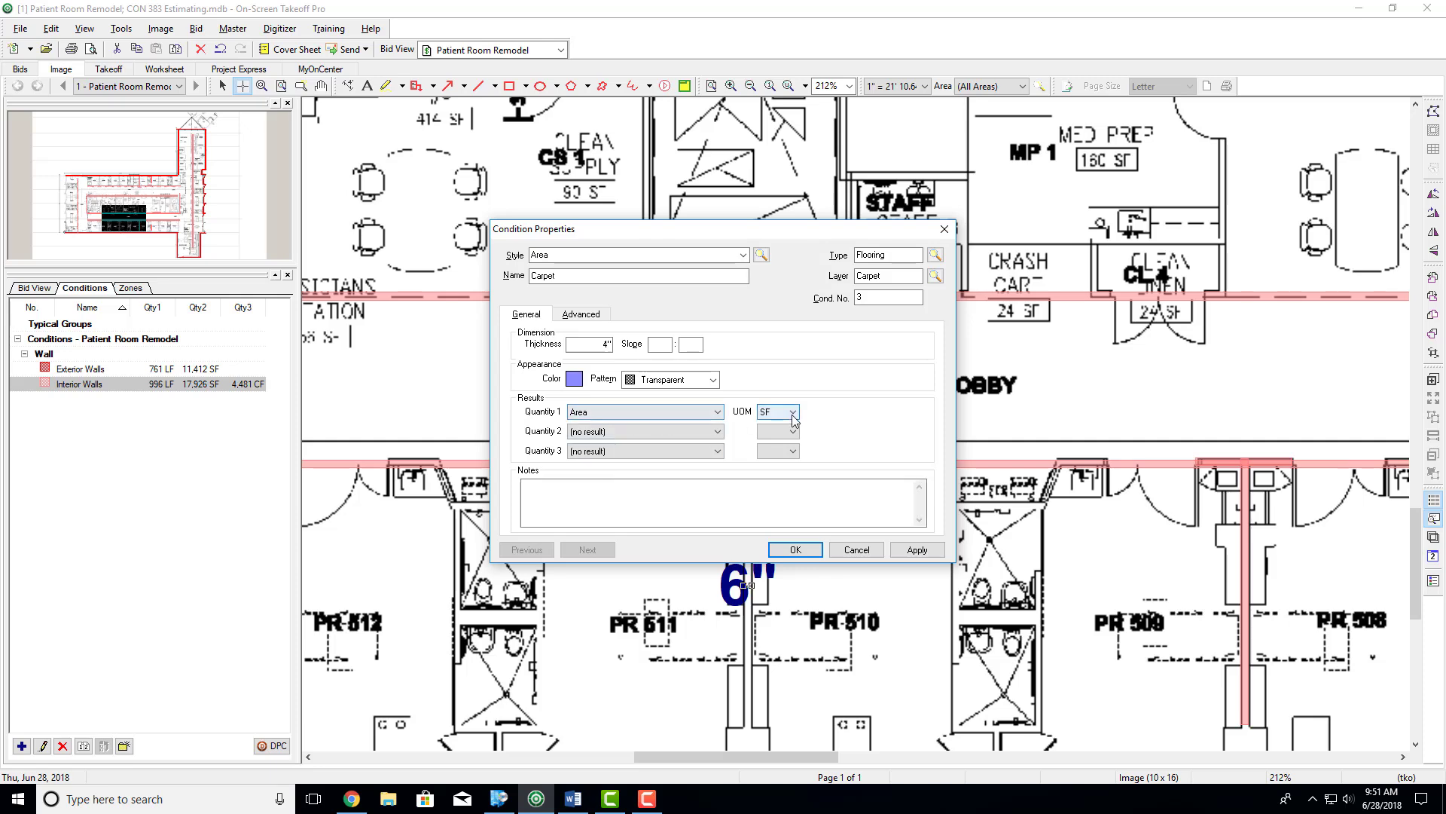
left_click(788, 549)
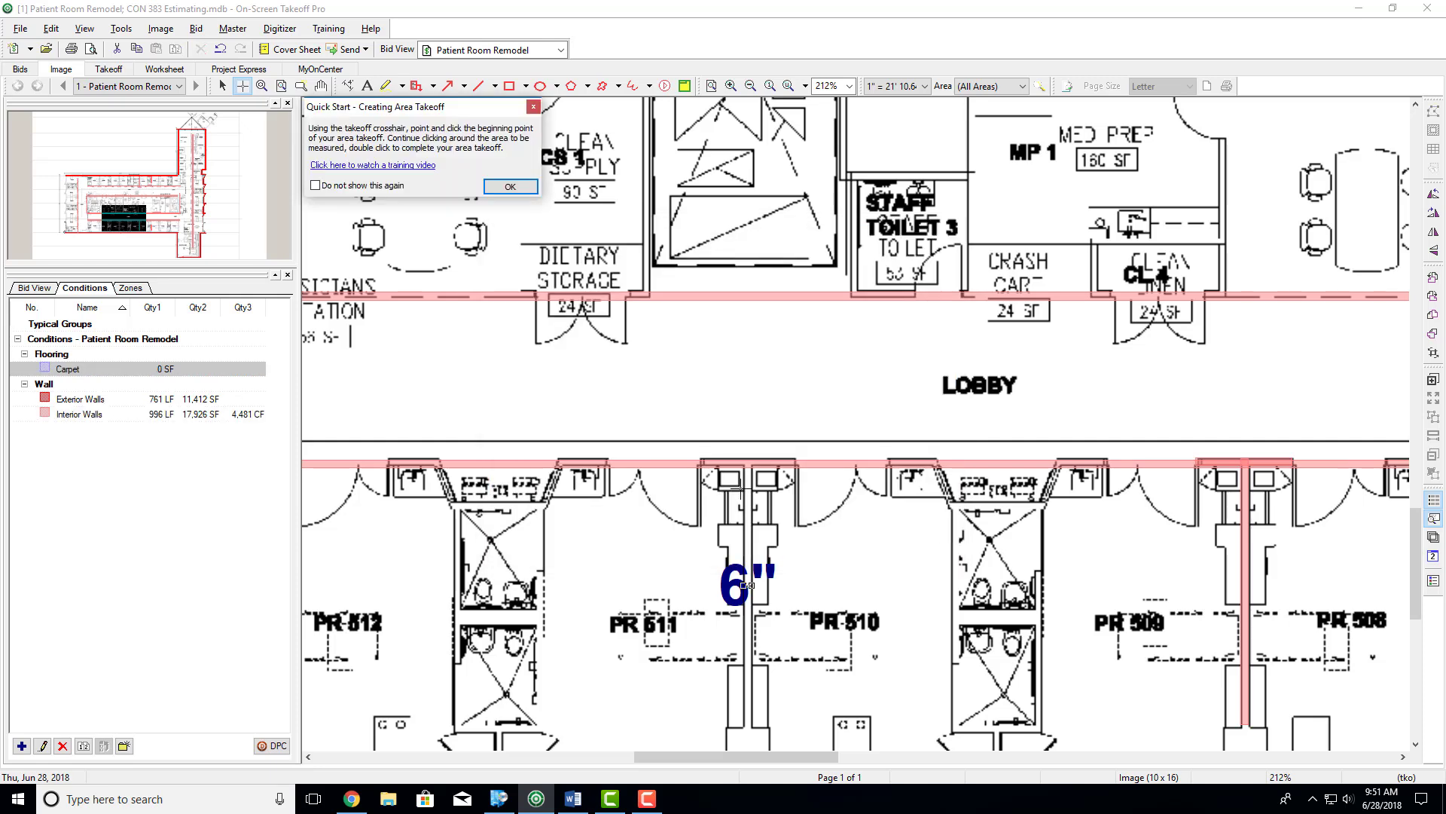
left_click(320, 185)
left_click(511, 188)
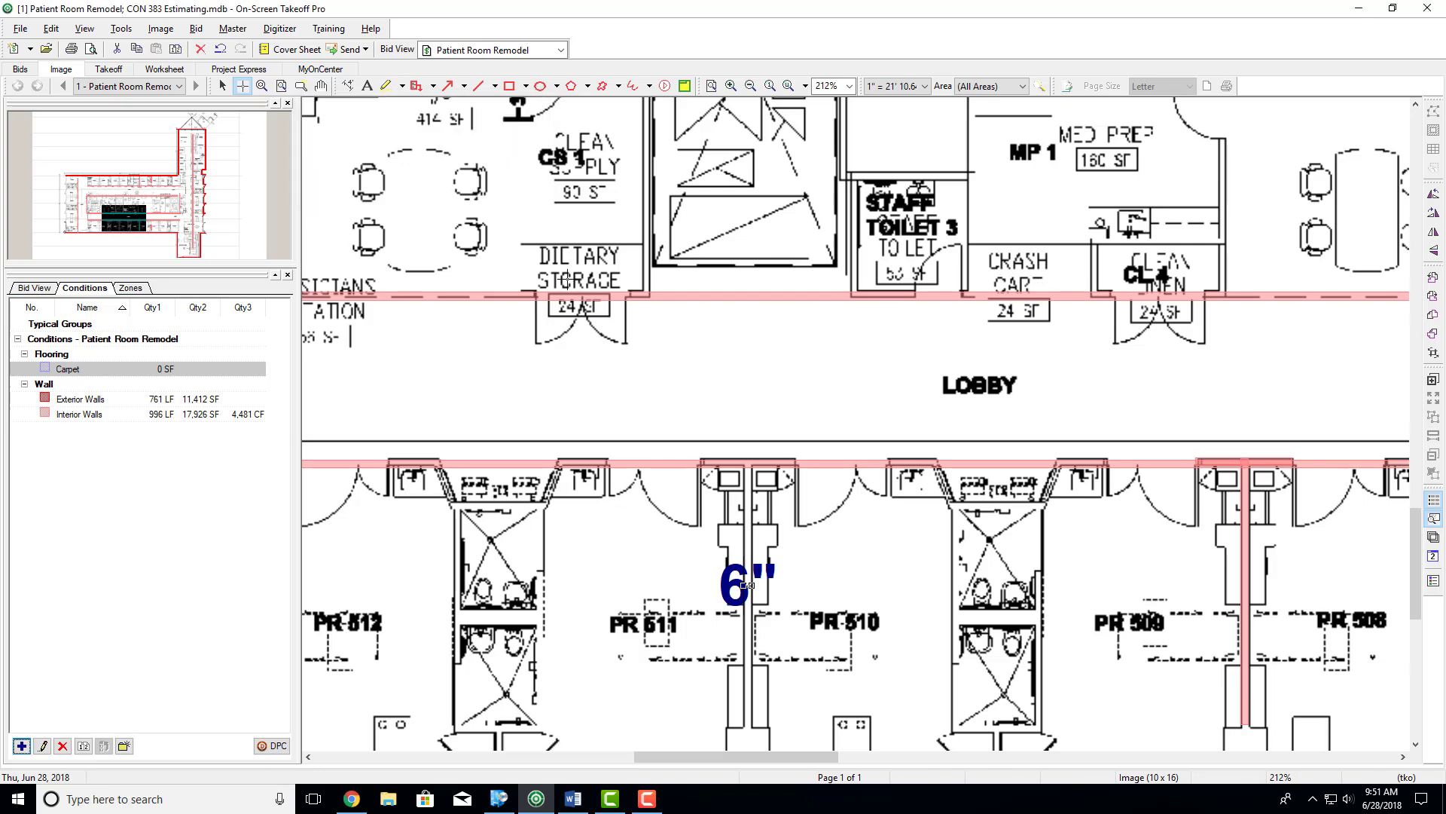
Step: Check the assignment document in Word for which spaces require carpet, then return to the takeoff plan
scroll(545, 359, "down", 4)
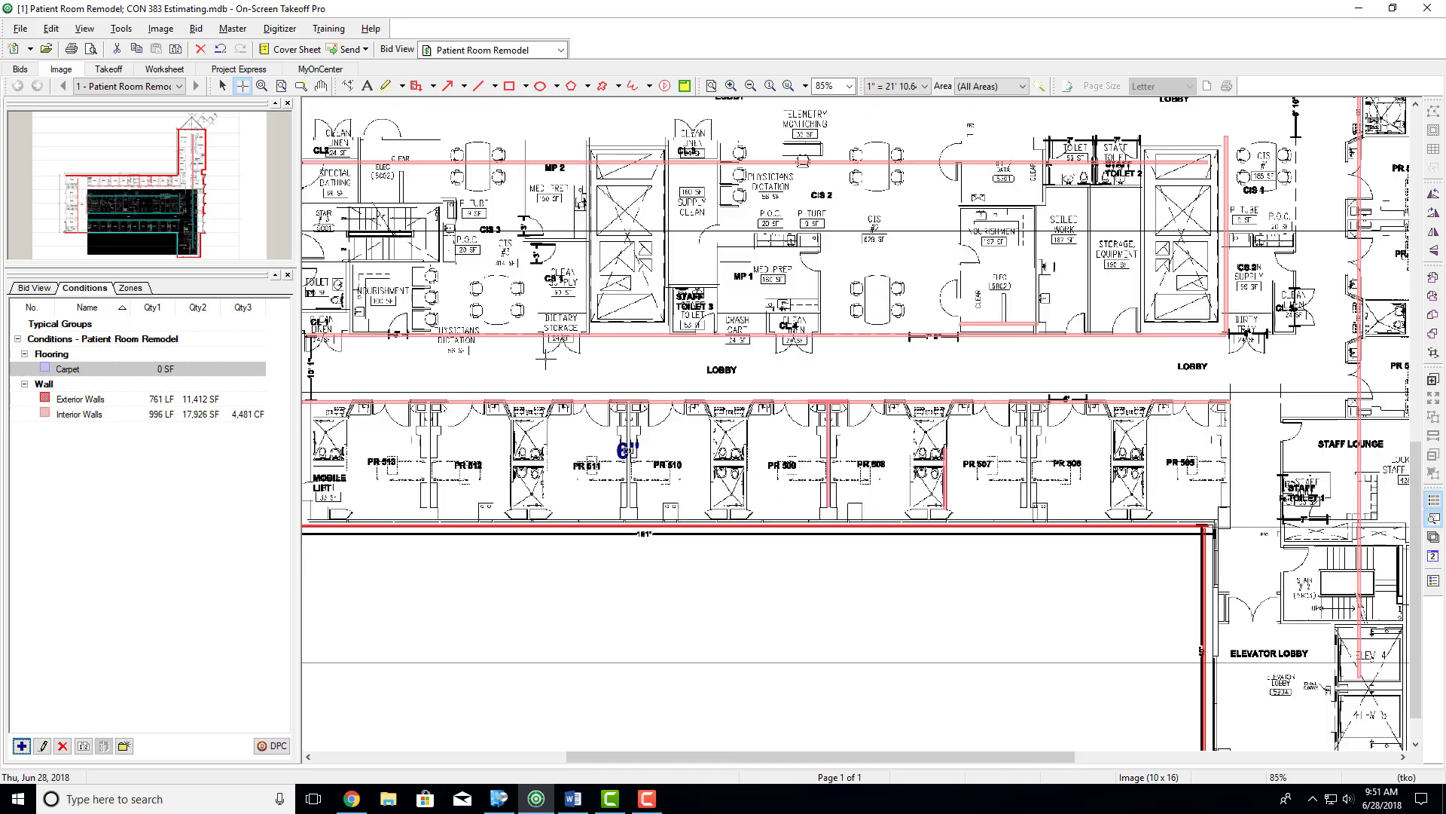
left_click(573, 798)
left_click_drag(608, 520, 965, 525)
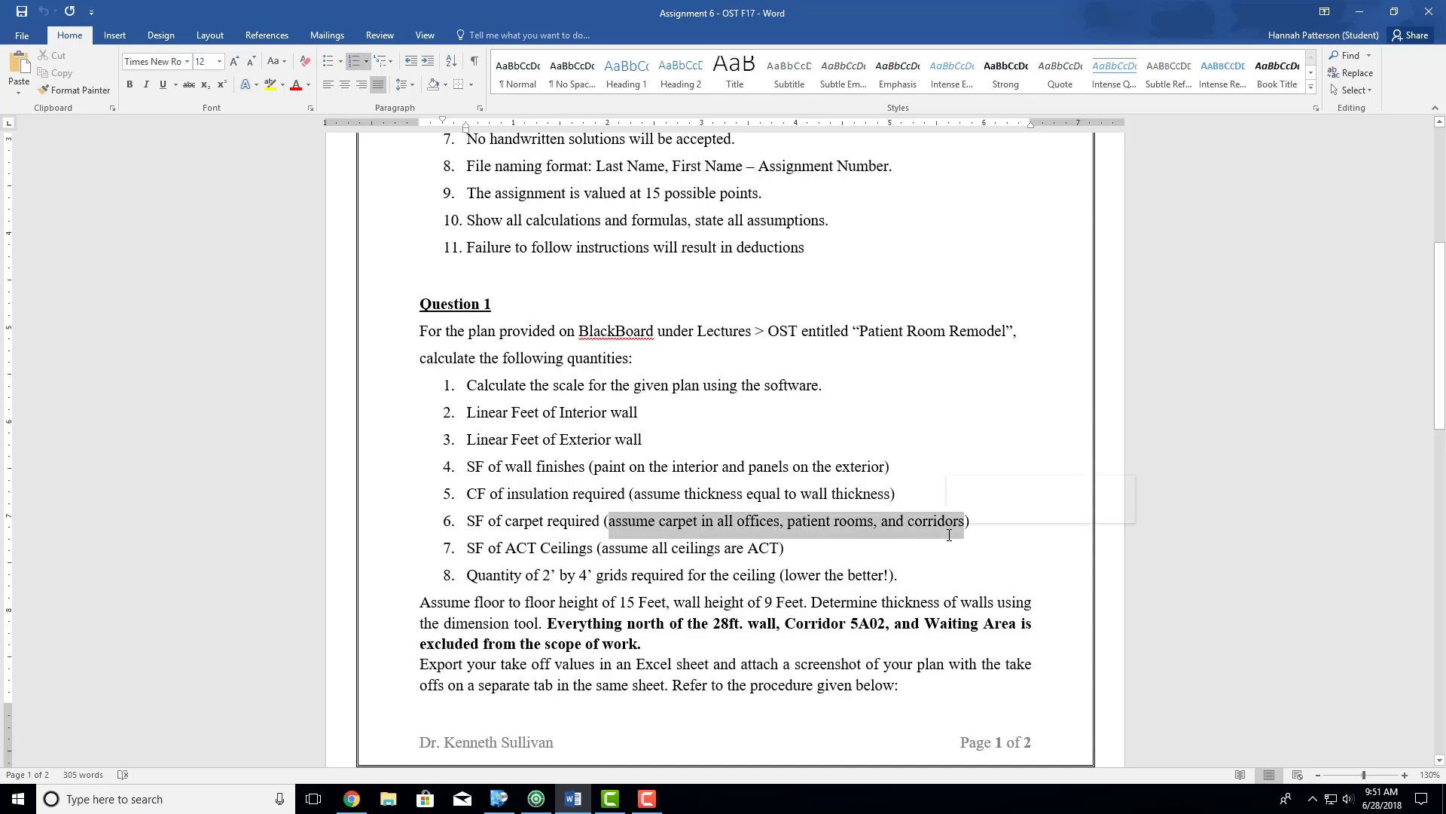
left_click(1356, 11)
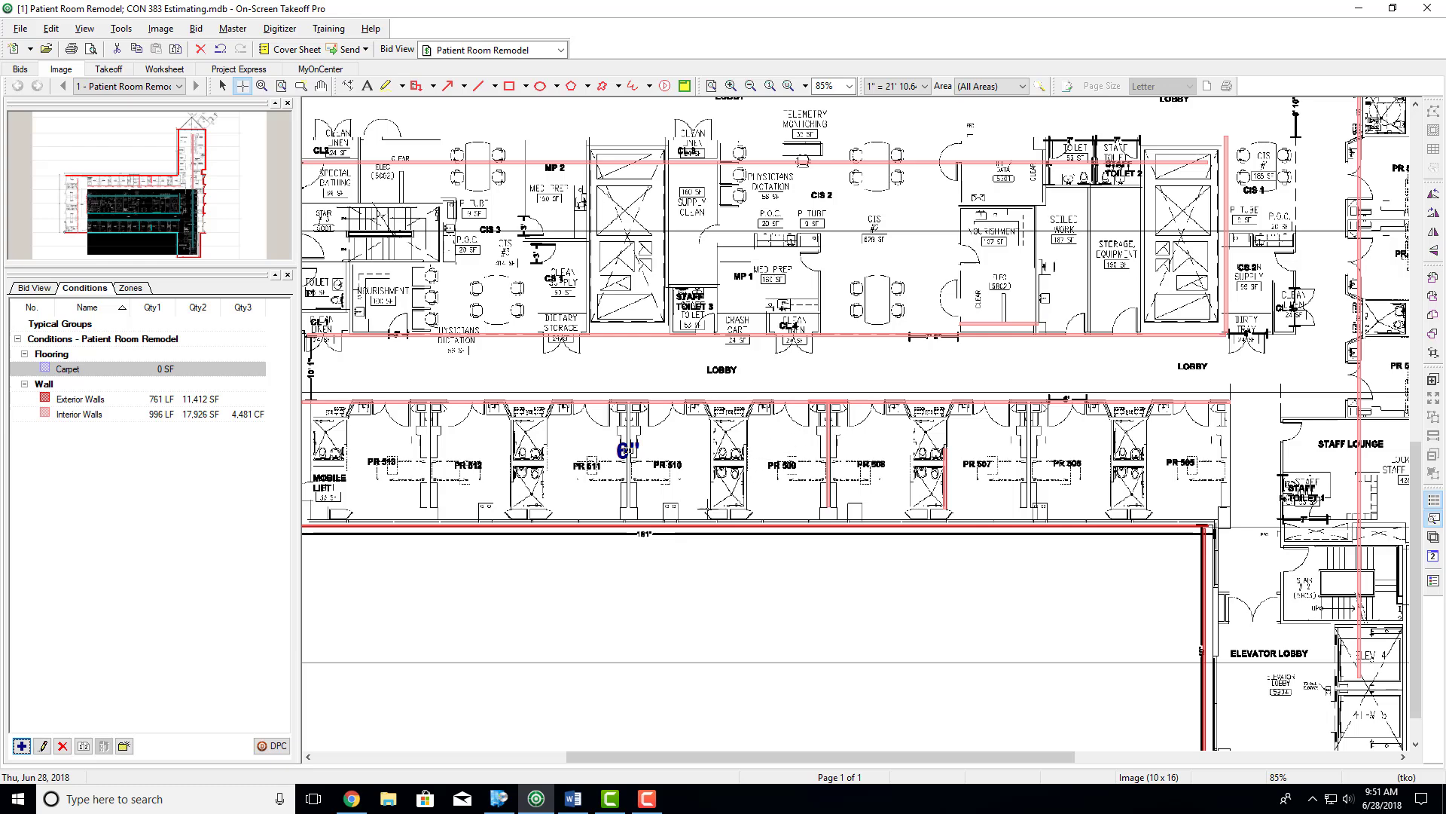
Step: Draw rectangular carpet areas over patient rooms PR 513, PR 512 and PR 511
scroll(708, 507, "up", 3)
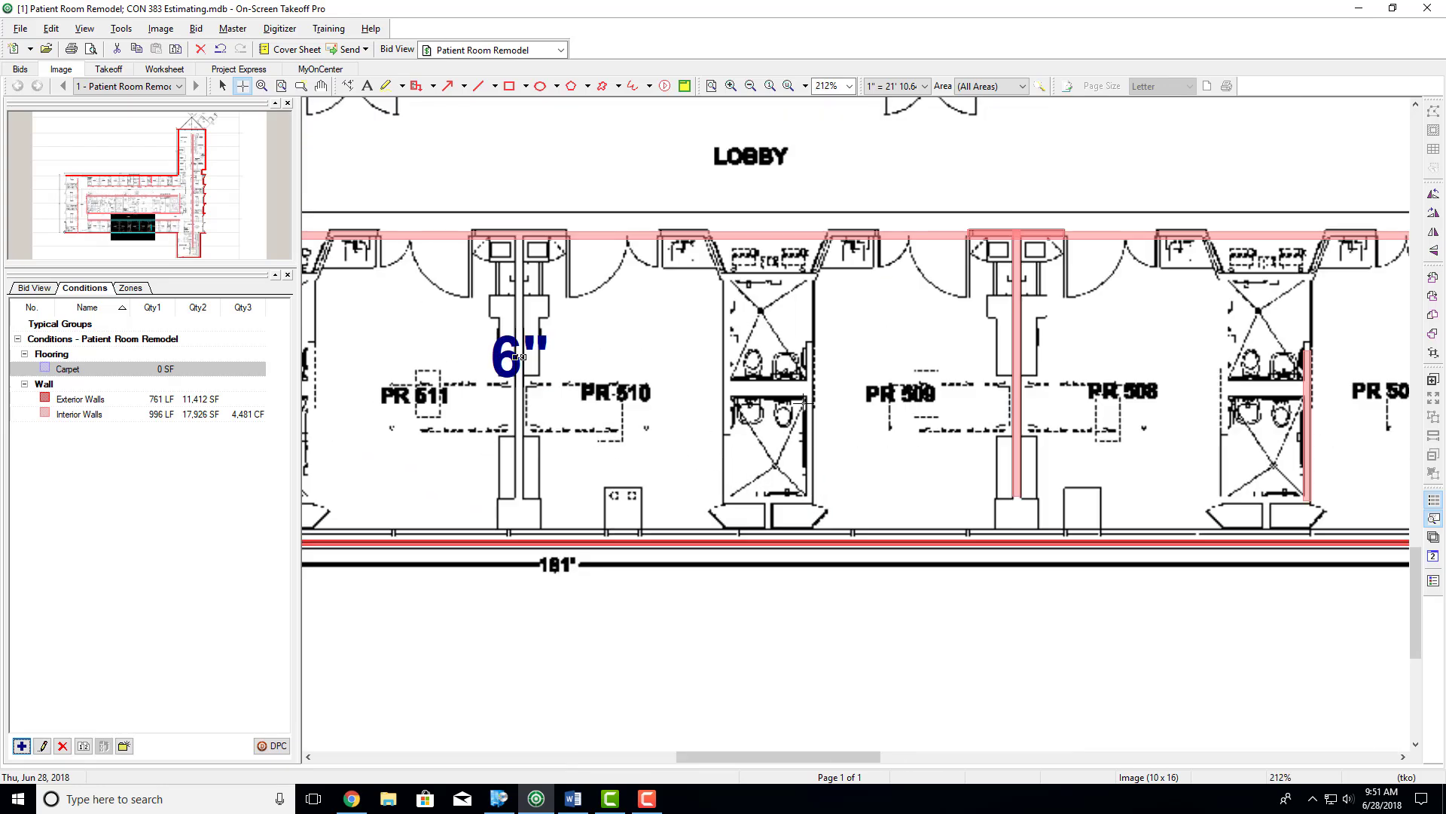
scroll(803, 403, "down", 4)
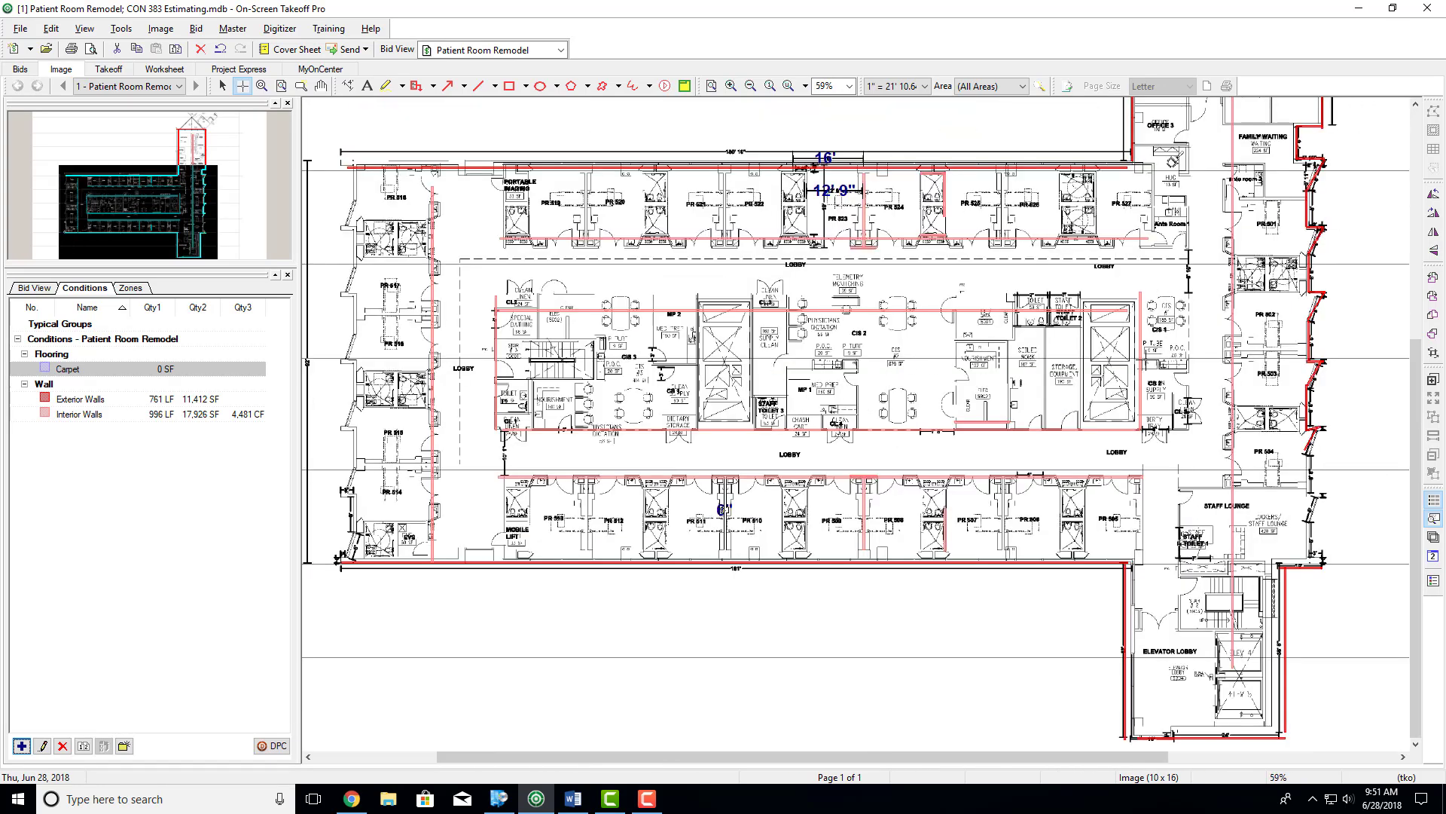
scroll(1225, 678, "up", 2)
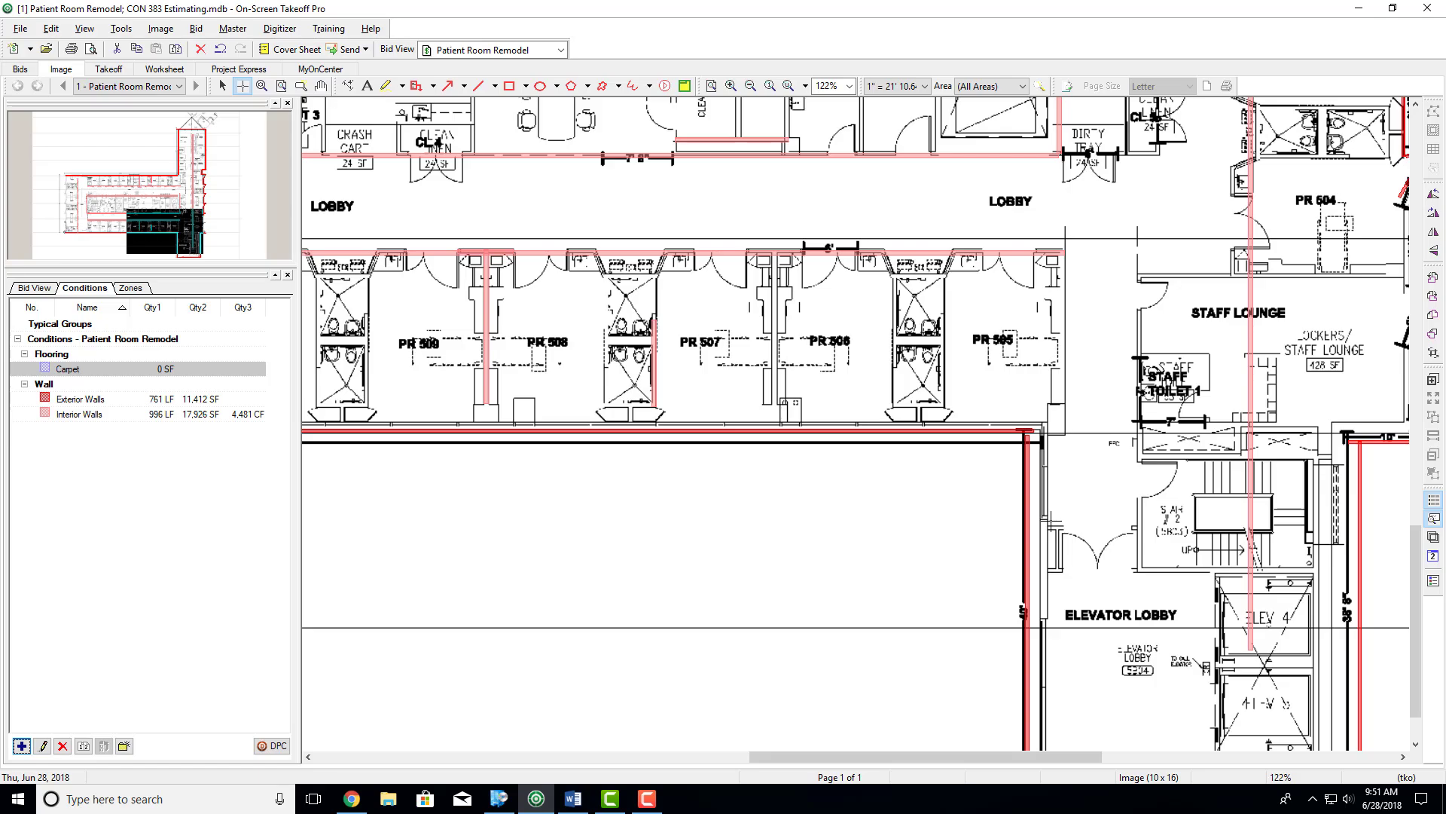
scroll(1051, 520, "down", 5)
scroll(1051, 520, "down", 1)
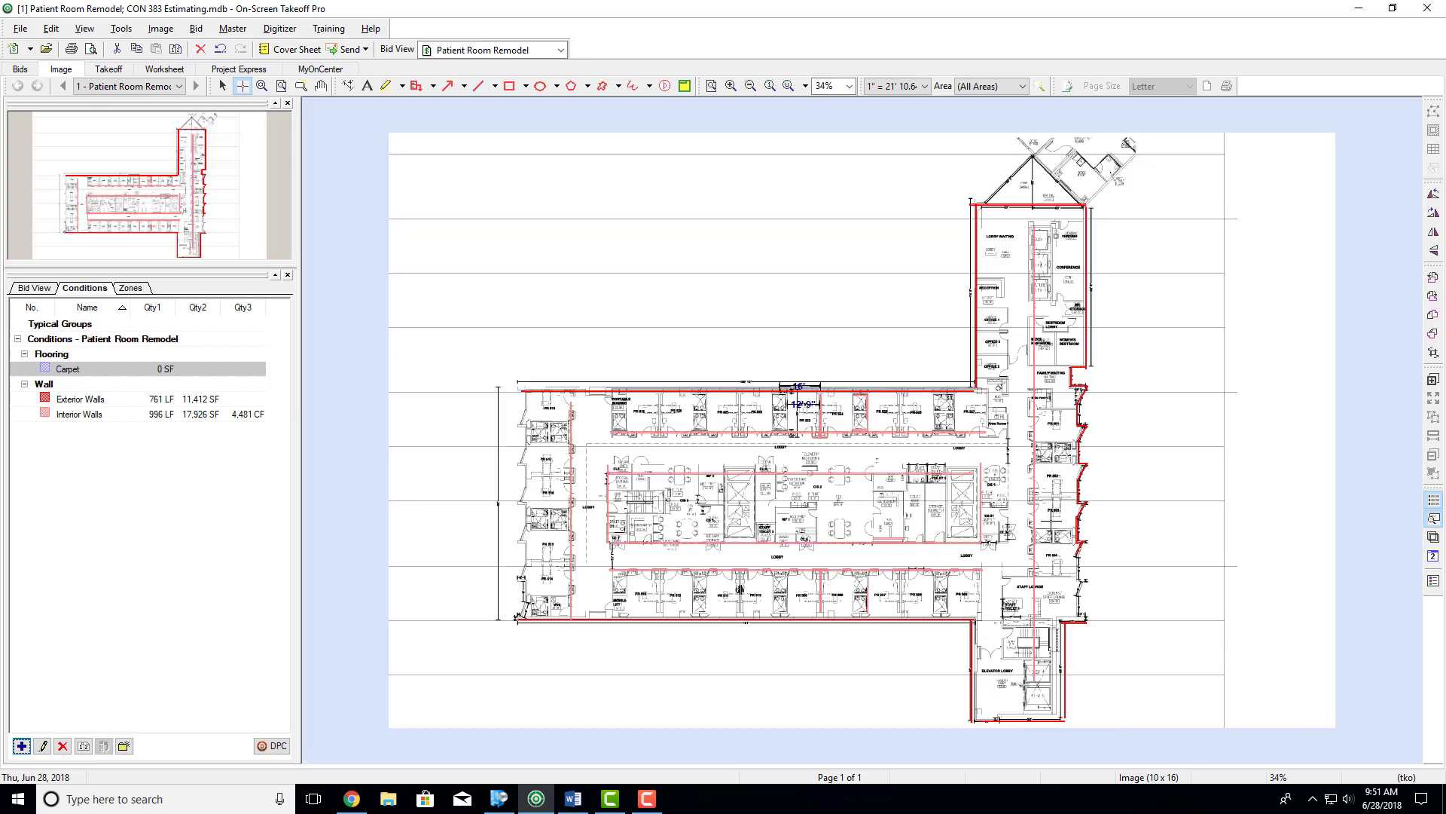
scroll(679, 626, "up", 9)
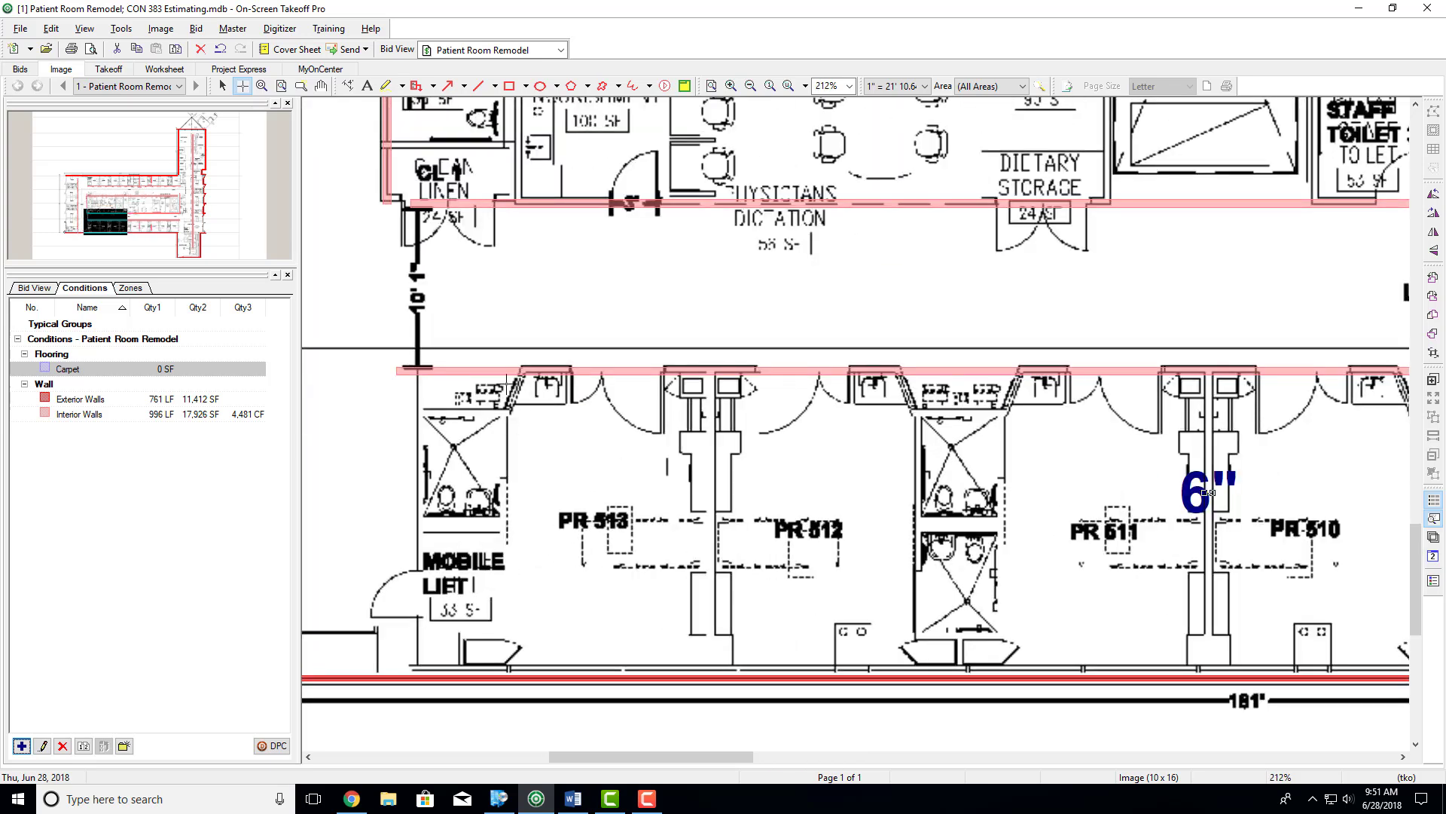
left_click(509, 380)
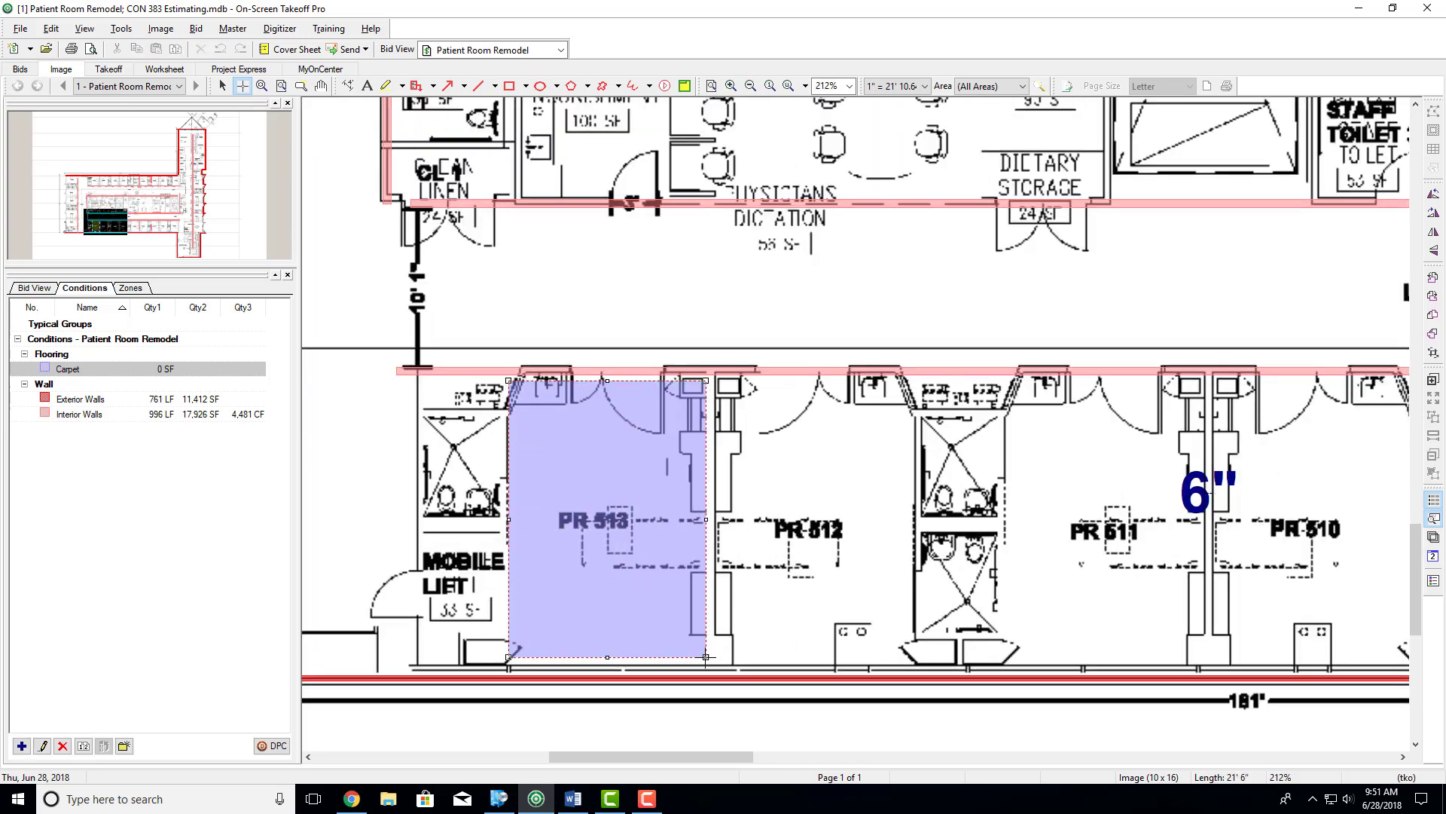
left_click(712, 663)
left_click(736, 380)
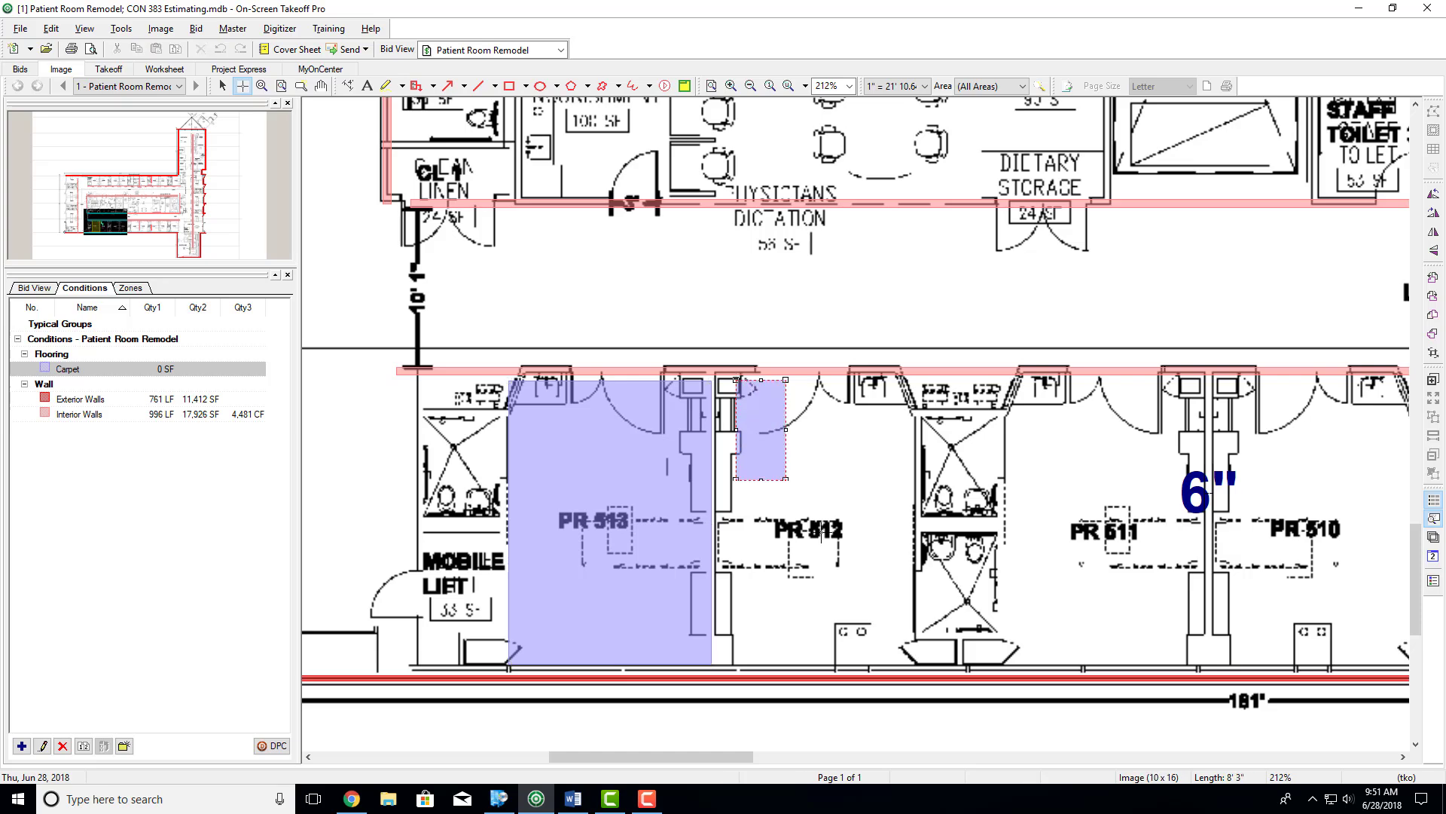
left_click(914, 664)
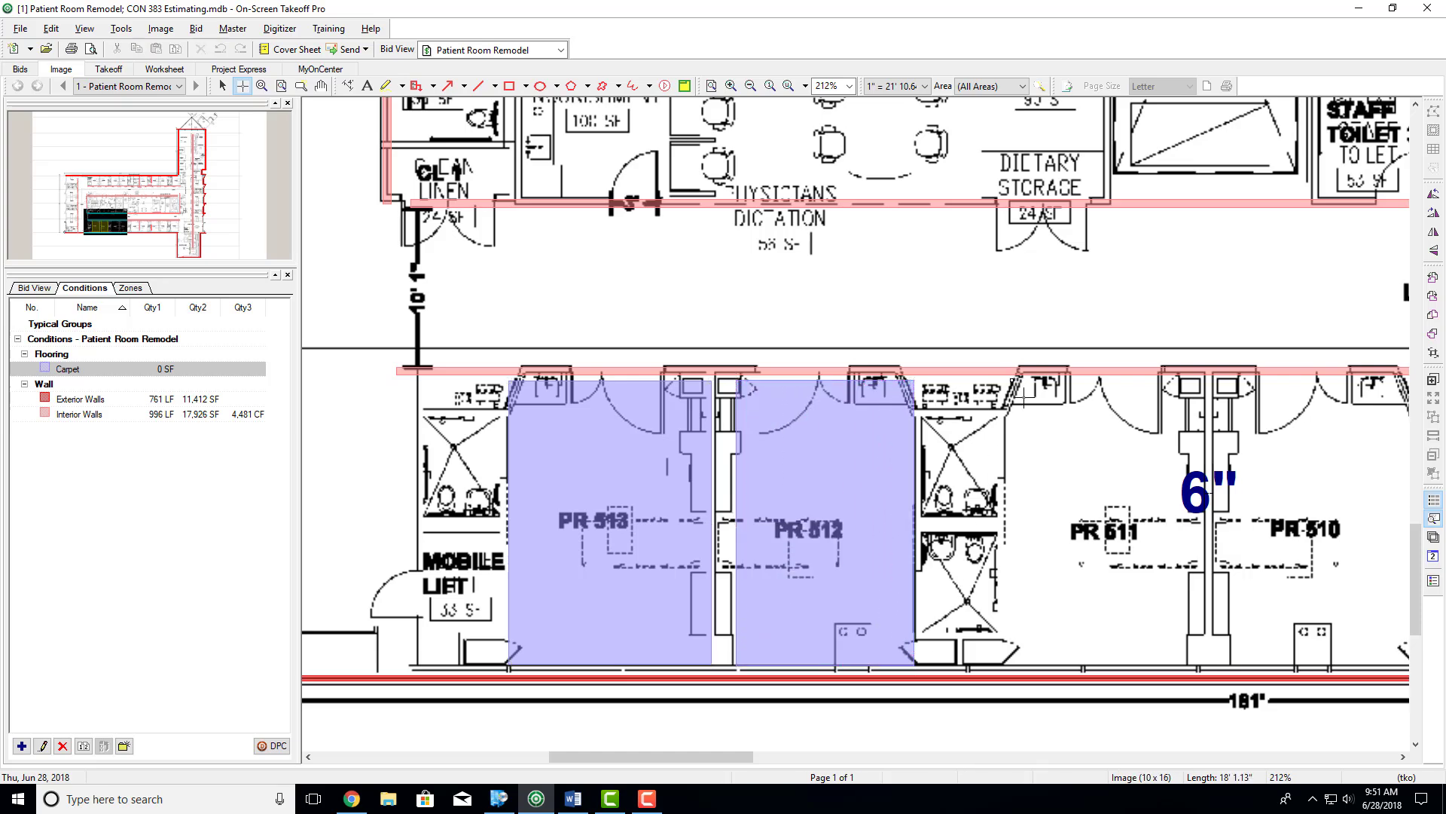
left_click(1011, 380)
left_click(1189, 664)
Step: Draw carpet areas over the full-height west corridor and the north lobby corridor running east from it
scroll(1189, 665, "down", 5)
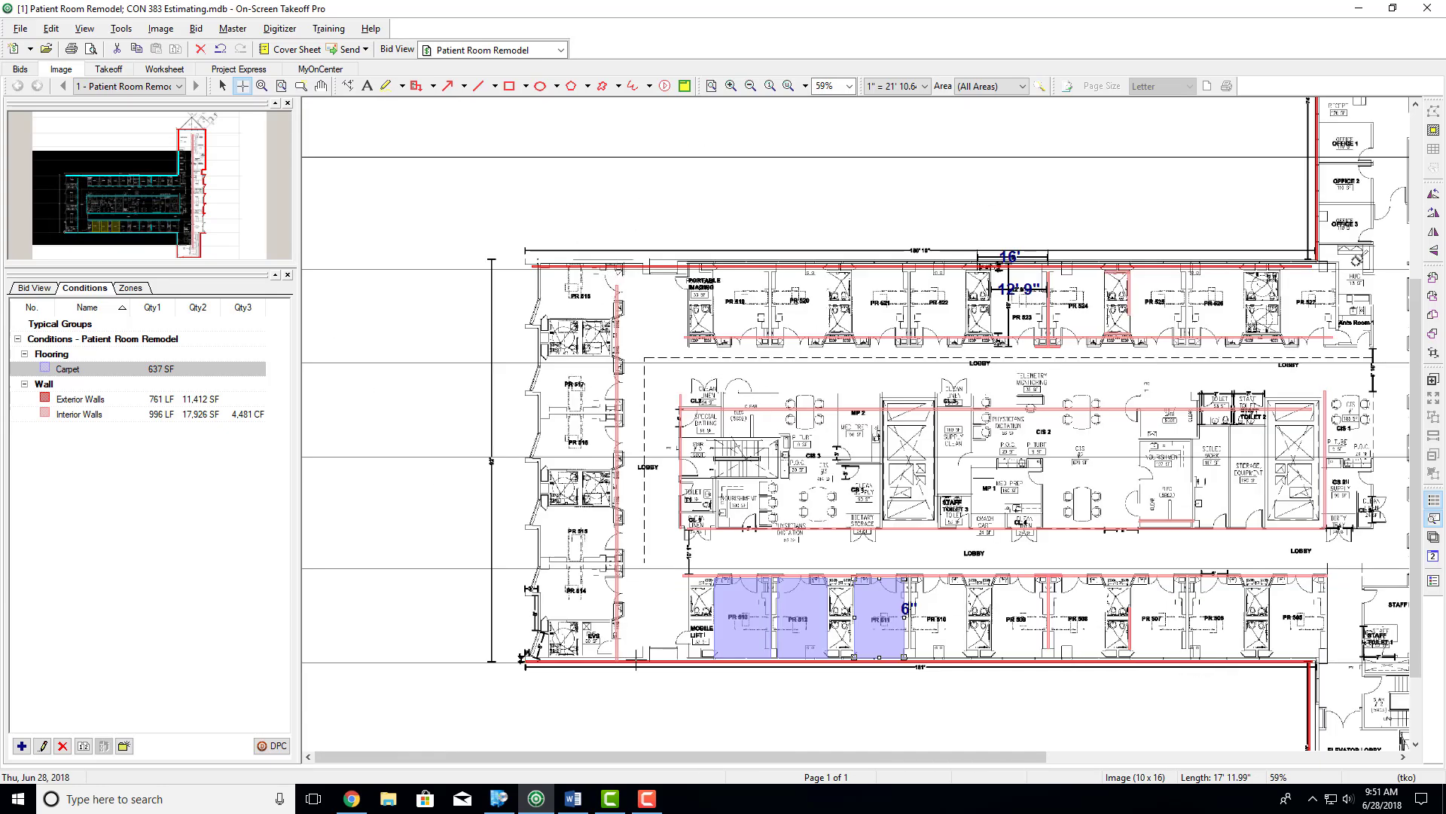
left_click(620, 265)
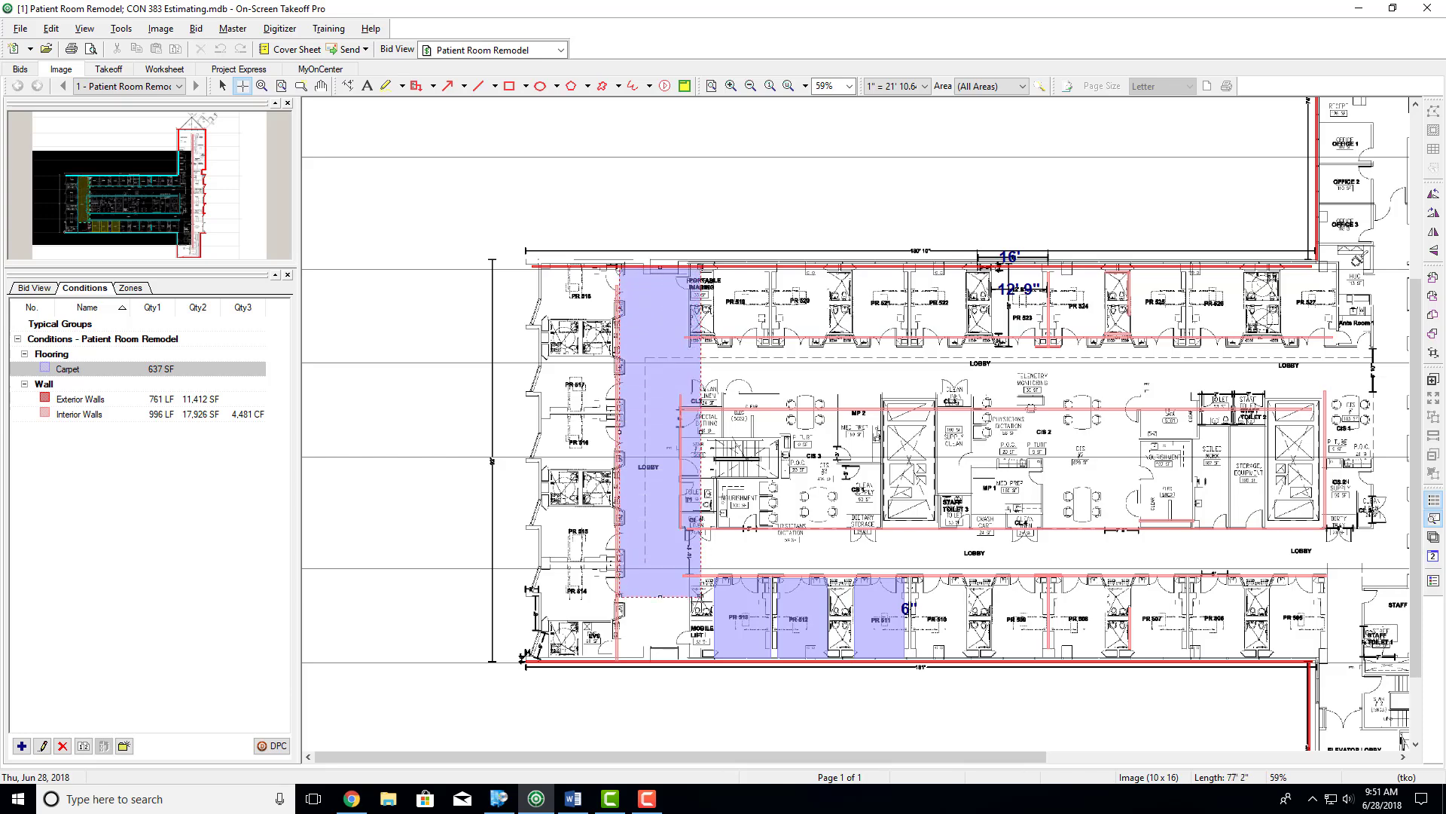
left_click(690, 659)
left_click(690, 339)
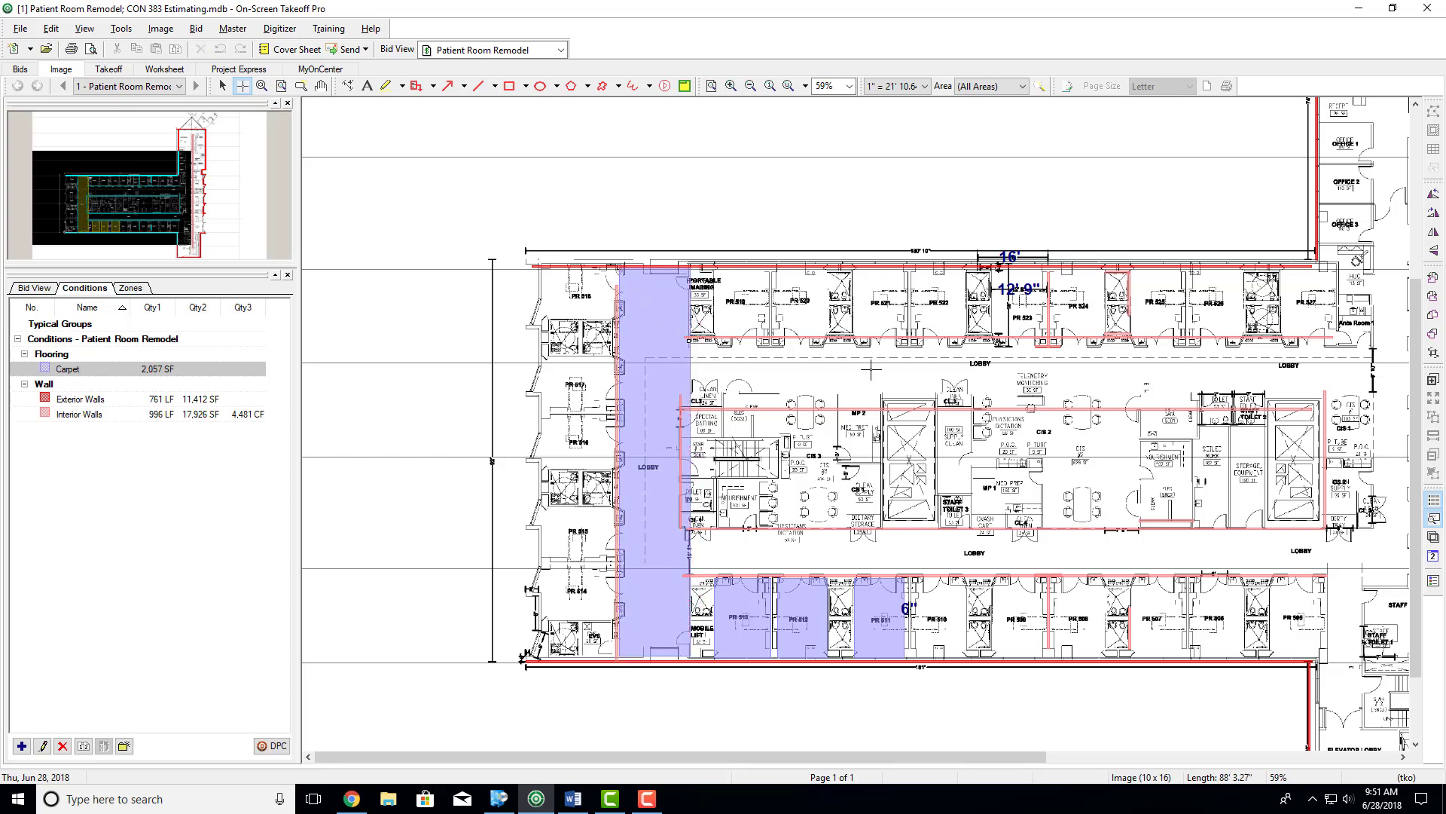
left_click(1371, 397)
left_click(1372, 397)
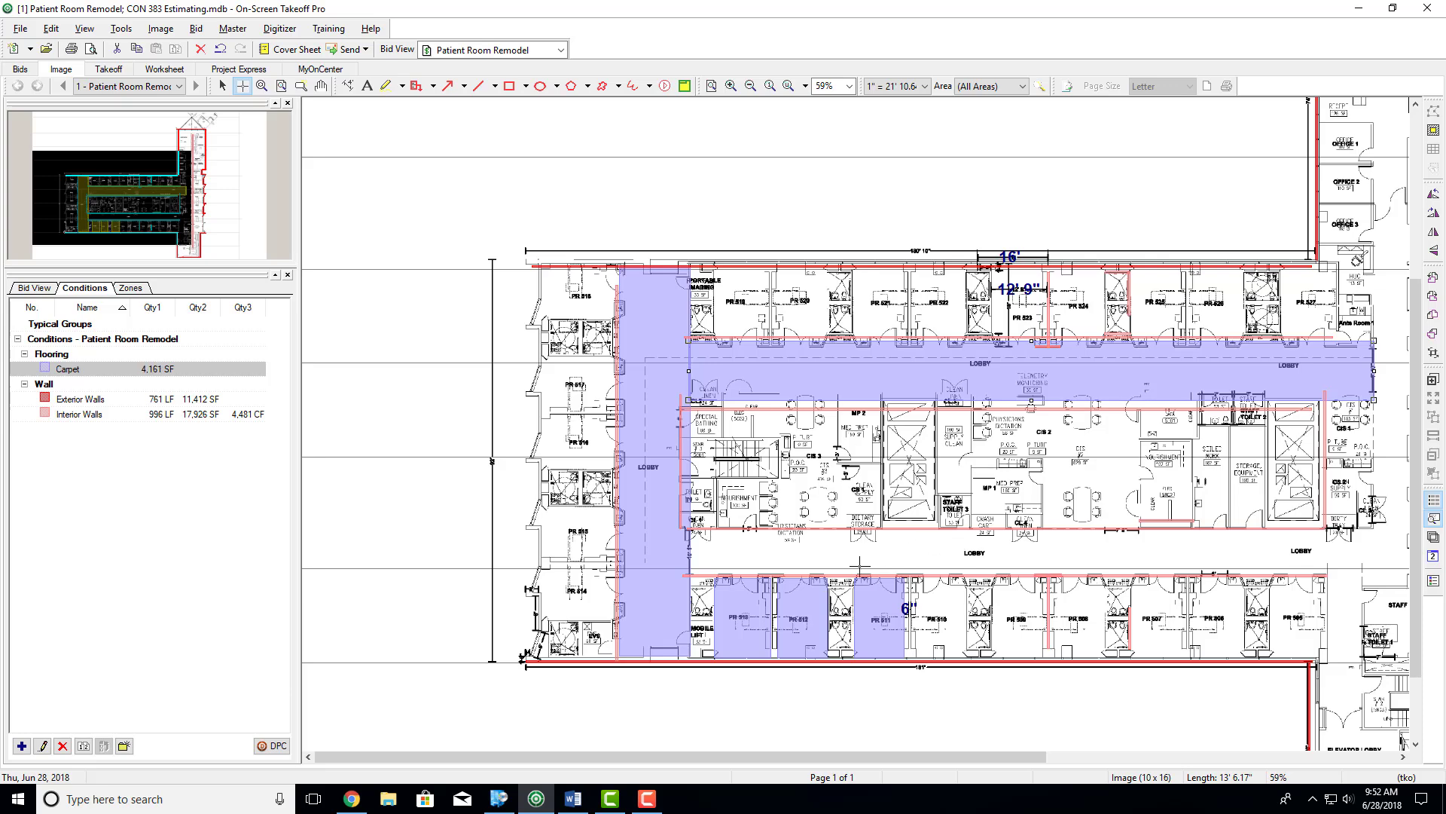
Step: Undo all the carpet areas drawn over the patient rooms and corridors
key("ctrl+z")
key("ctrl+z")
key("ctrl+z")
key("ctrl+z")
key("ctrl+z")
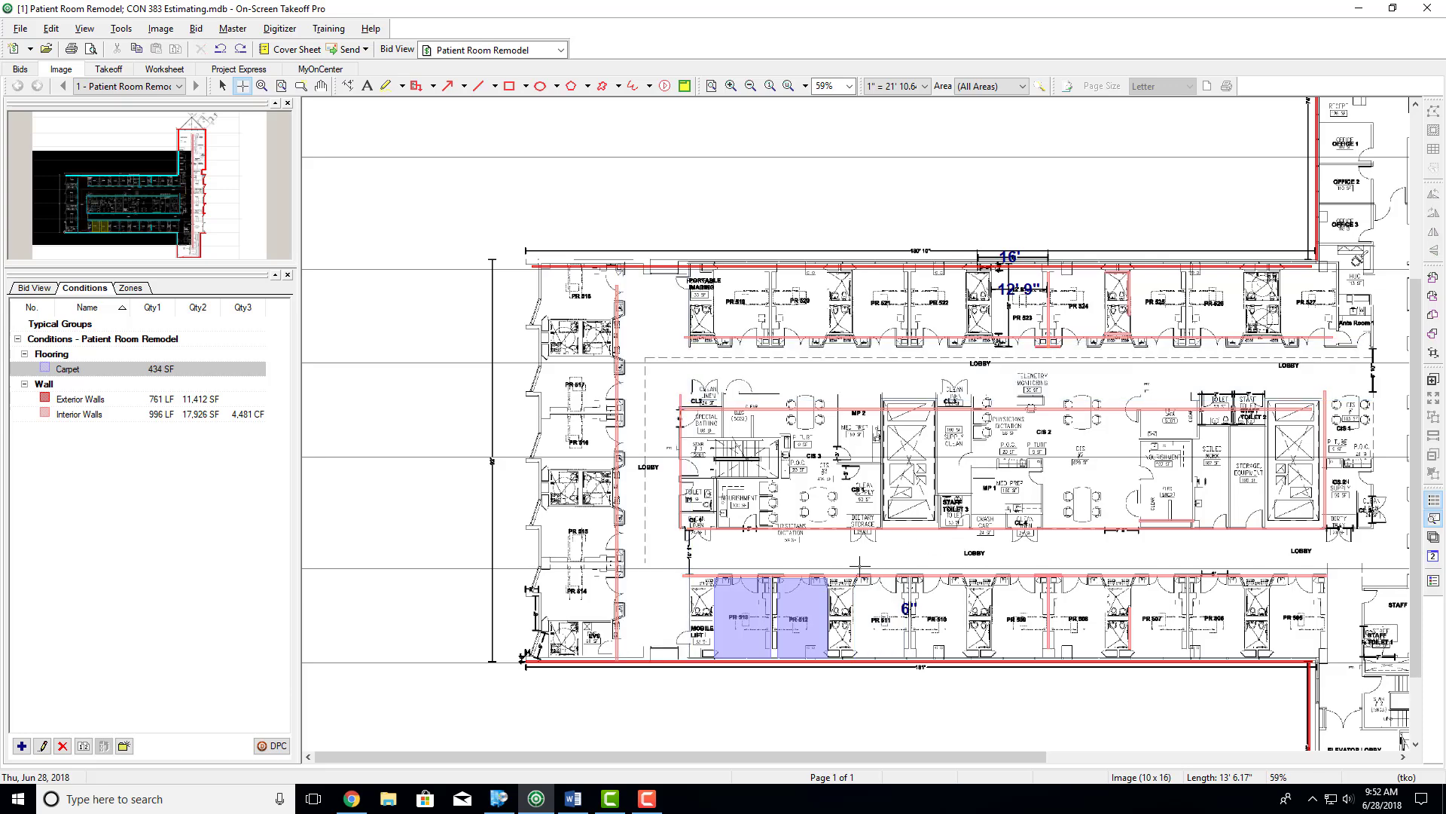
Step: Draw a trial rectangular carpet area of about 6,180 SF in the blank space above the plan, and delete it
scroll(859, 564, "right", 3)
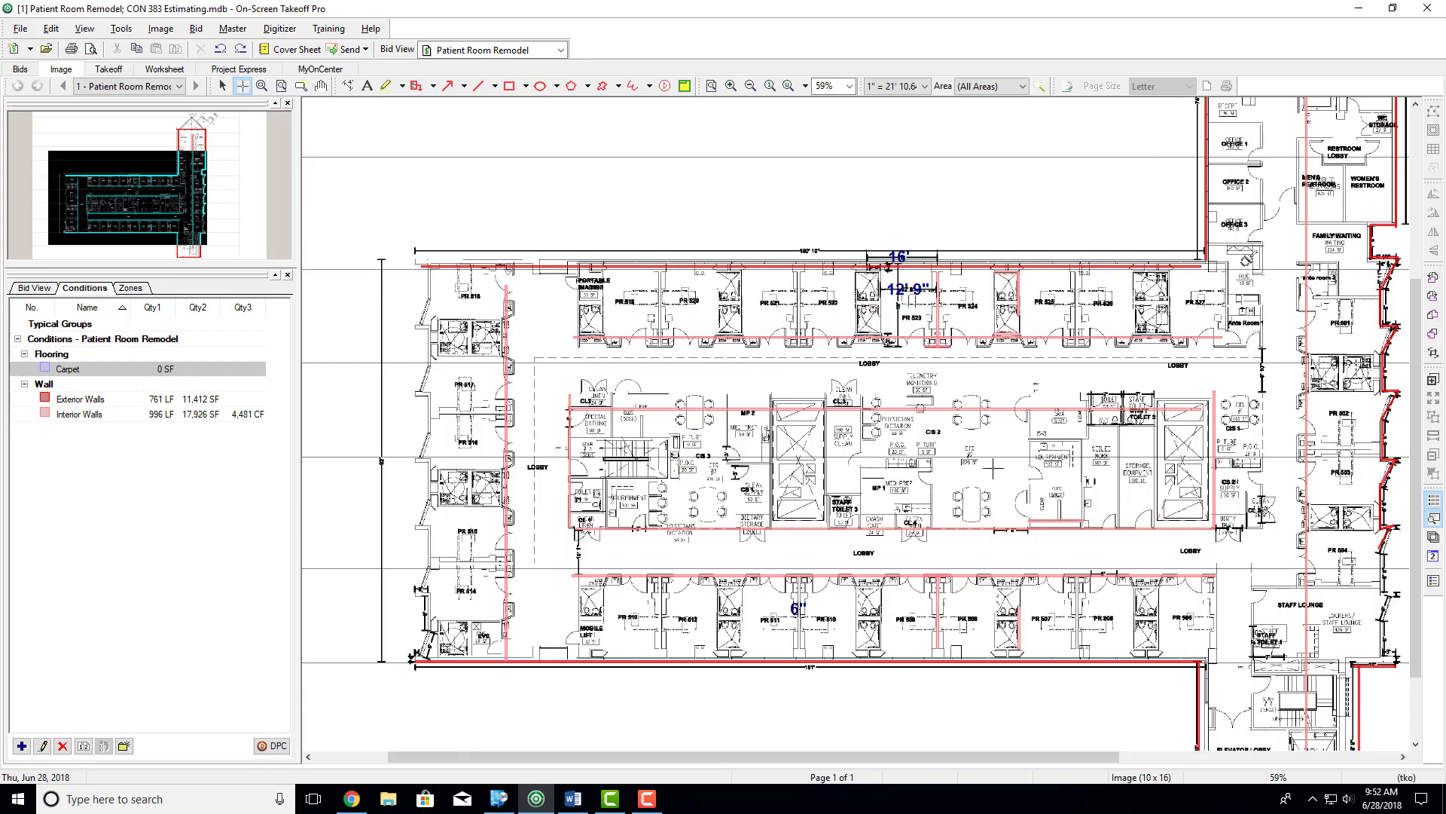
scroll(992, 469, "down", 2)
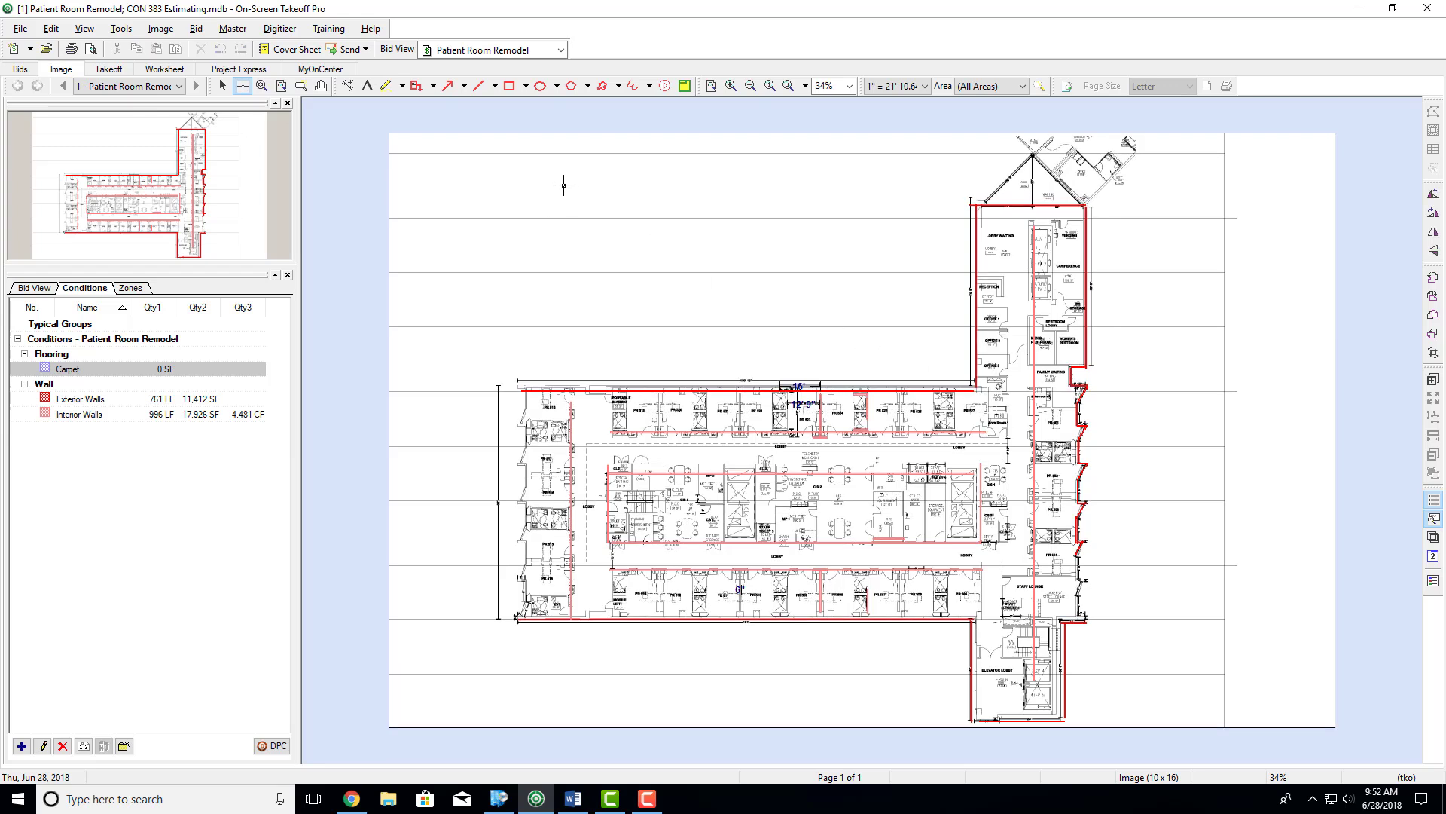
mouse_move(564, 185)
left_mouse_down()
mouse_move(745, 337)
mouse_move(665, 352)
mouse_move(621, 329)
mouse_move(753, 399)
mouse_move(866, 223)
mouse_move(683, 514)
left_mouse_up()
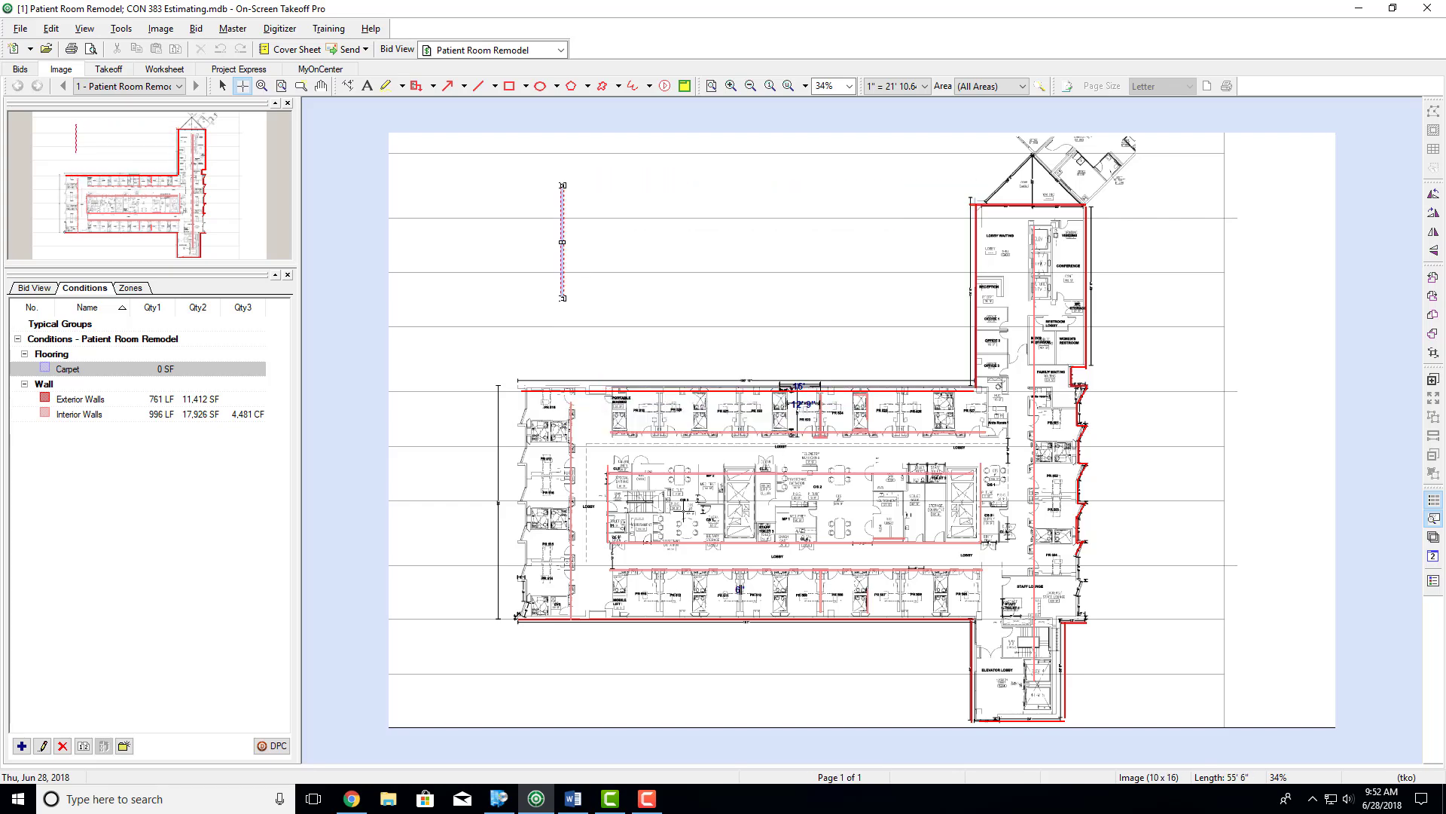
left_click_drag(563, 298, 834, 333)
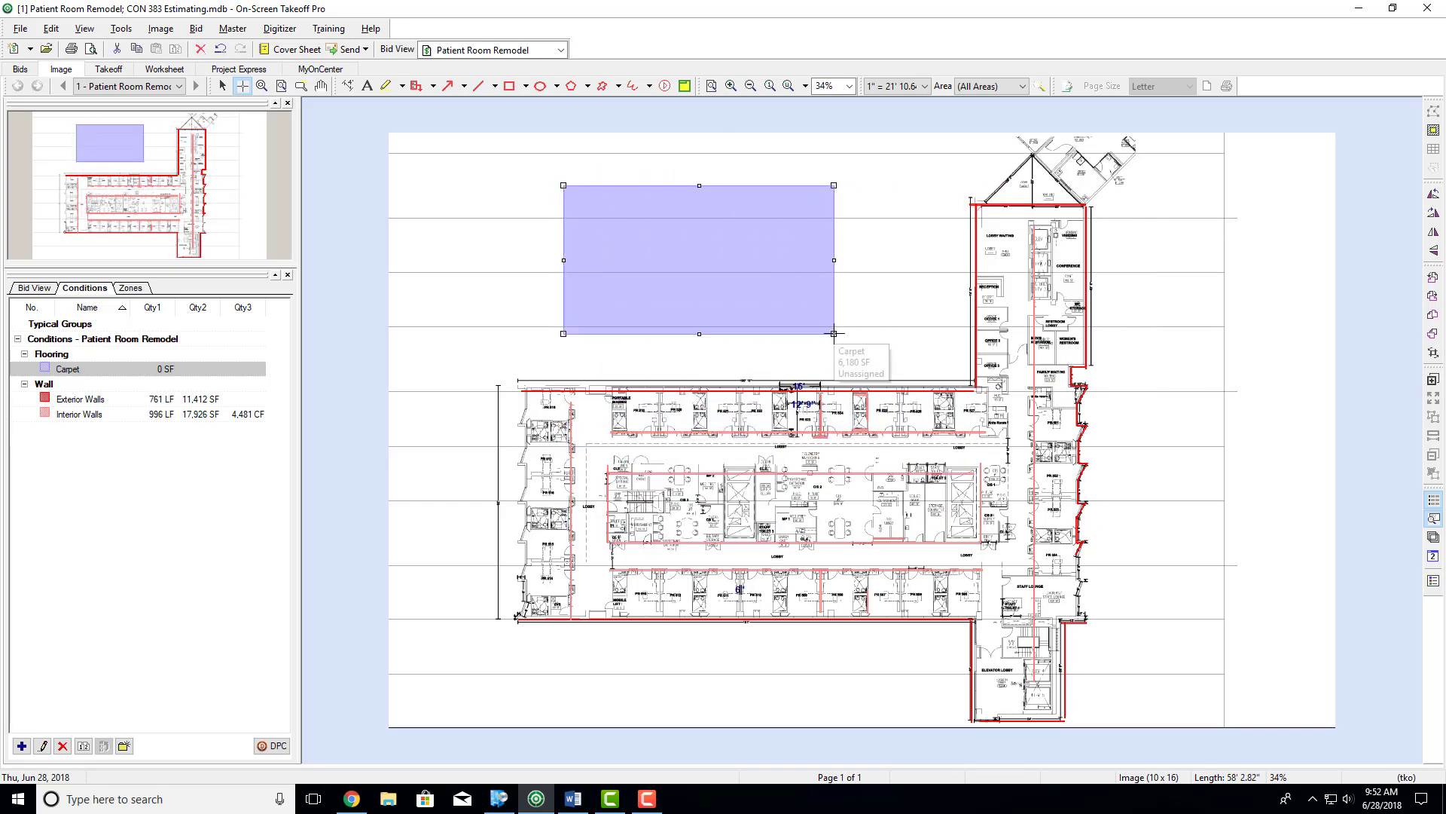
key("Delete")
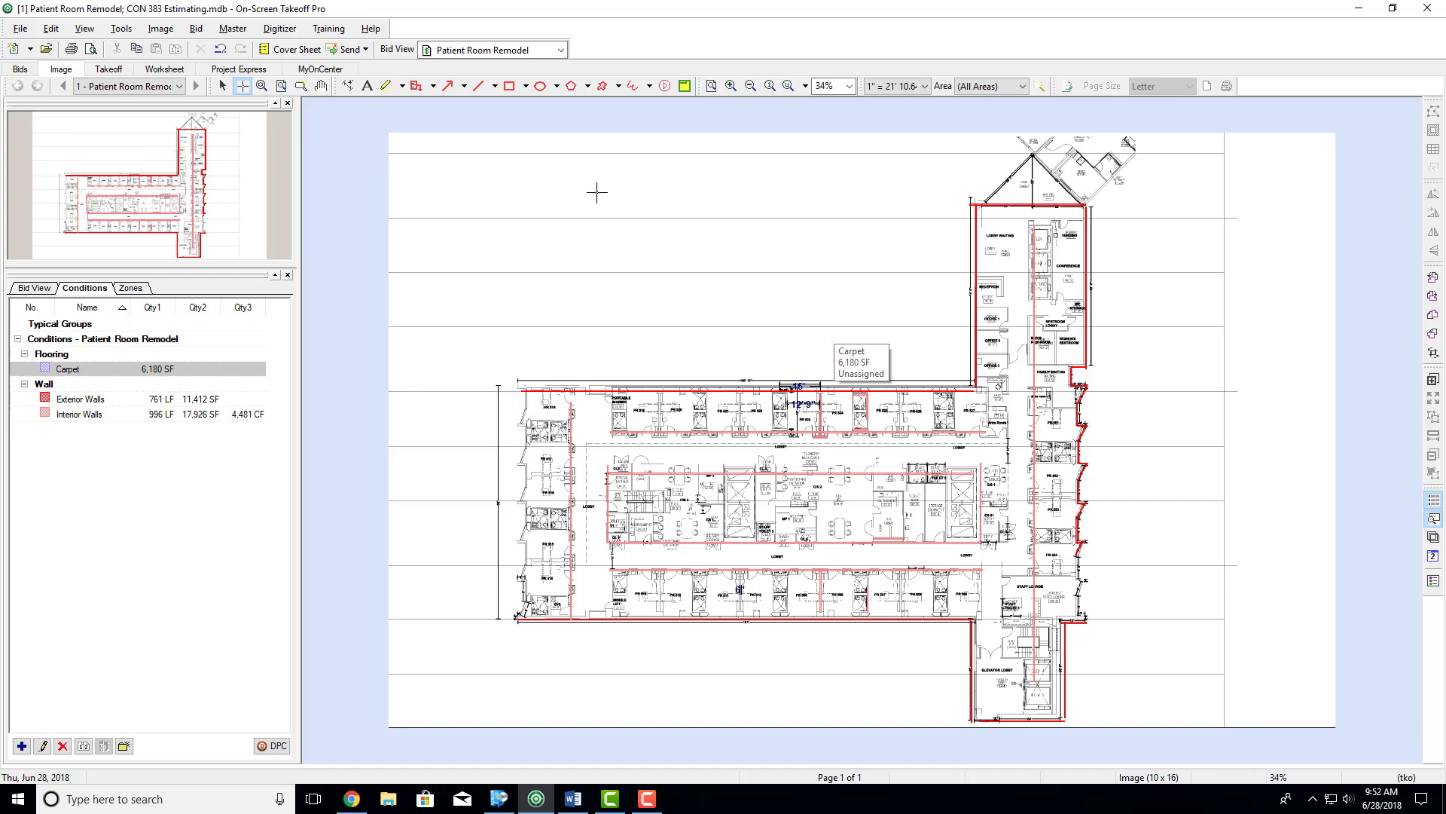
Step: Draw a trial irregular carpet polygon of about 4,327 SF in the blank space above the plan, and delete it
left_click(581, 181)
left_click(661, 260)
left_click(693, 139)
left_click(749, 234)
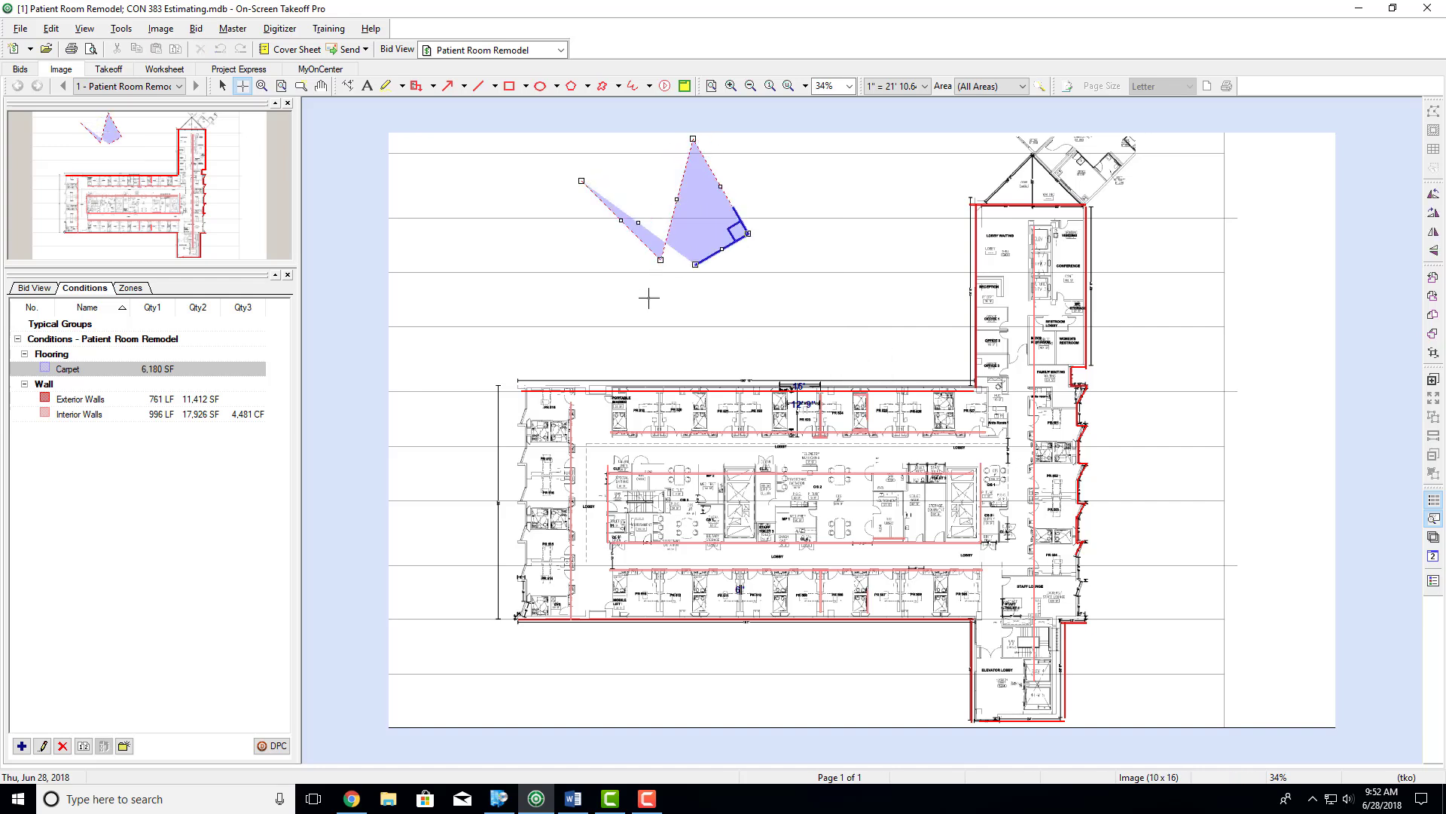
left_click(648, 333)
left_click(483, 288)
left_click(476, 287)
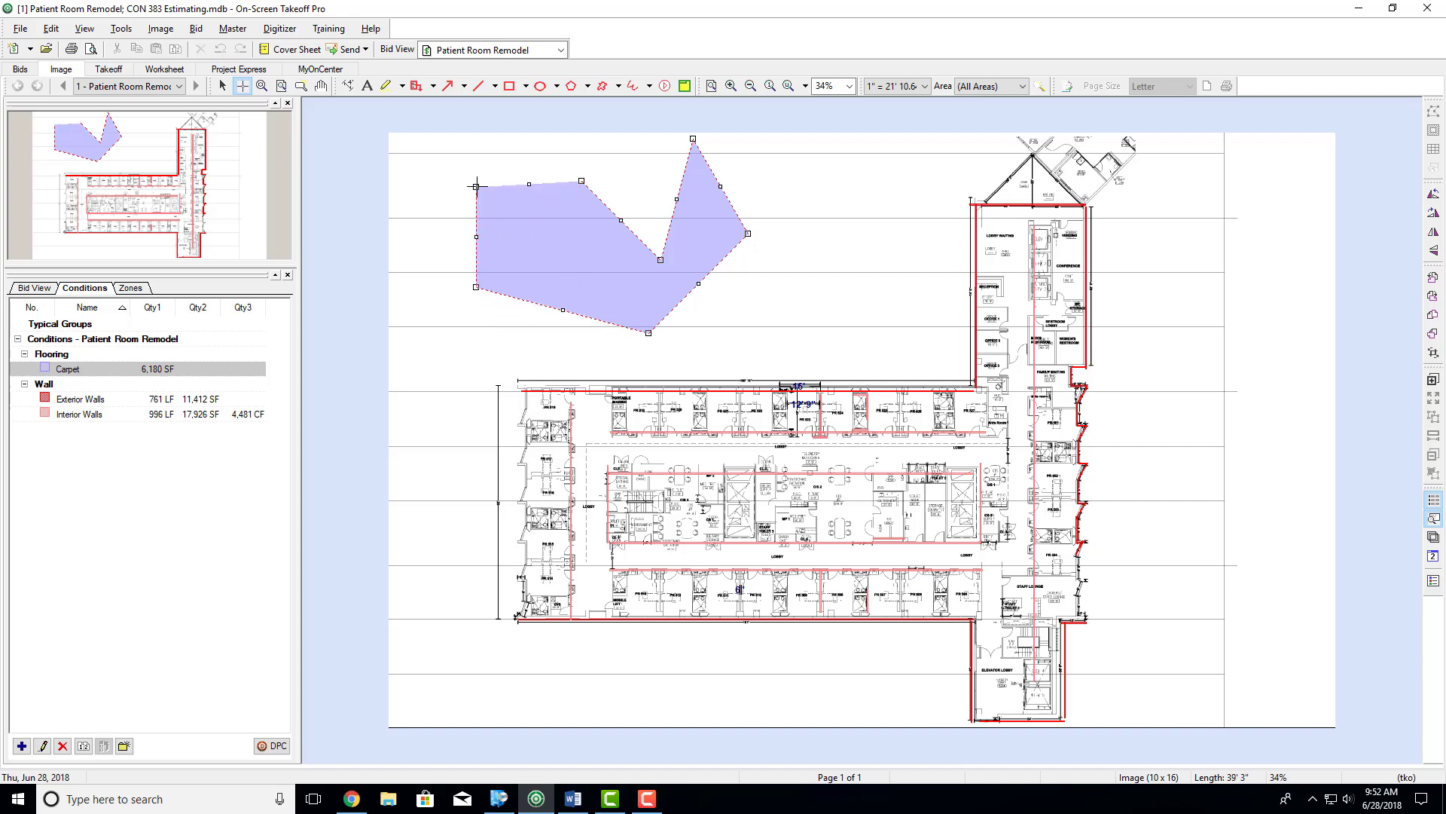
left_click(476, 186)
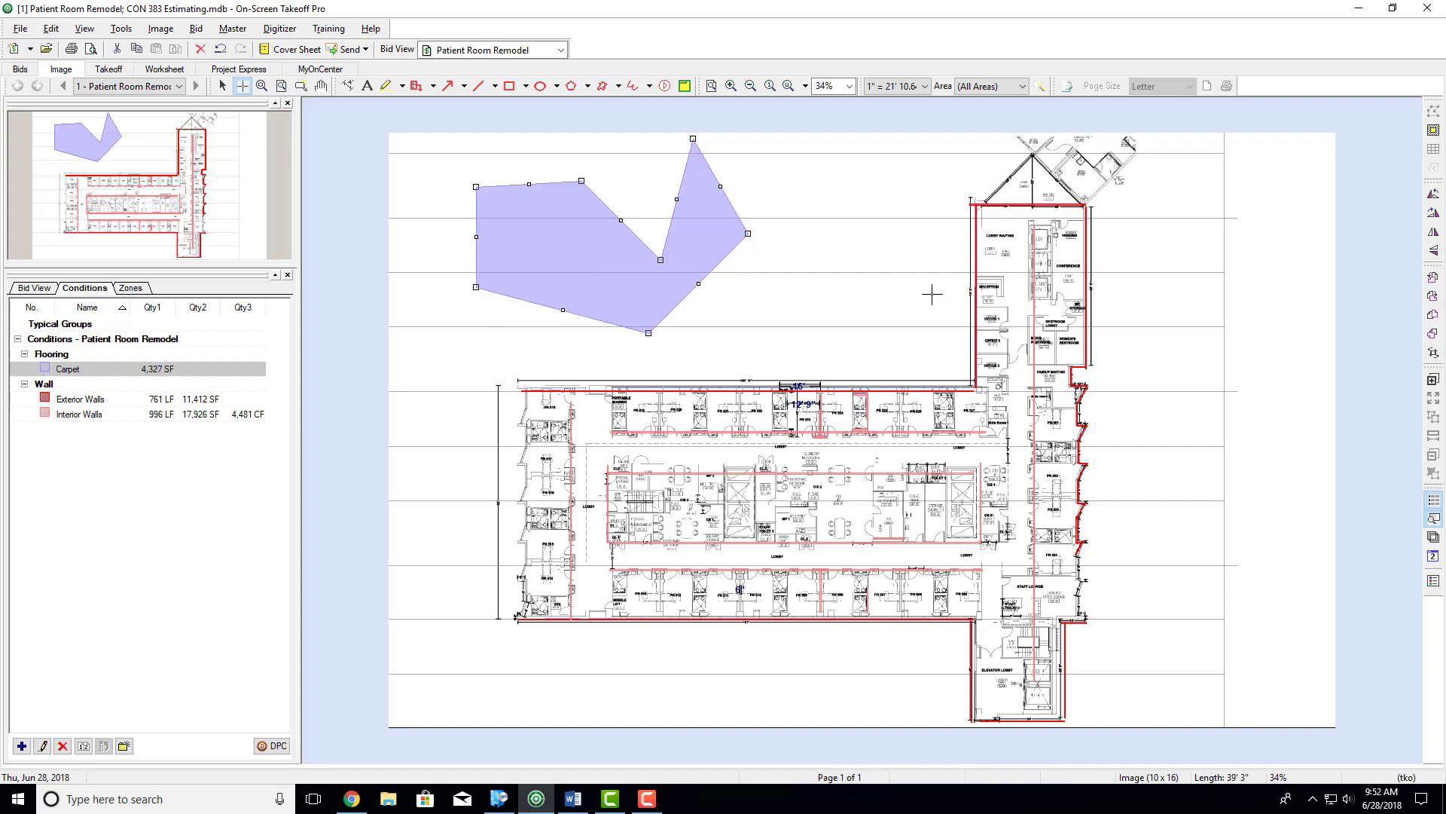
key("Delete")
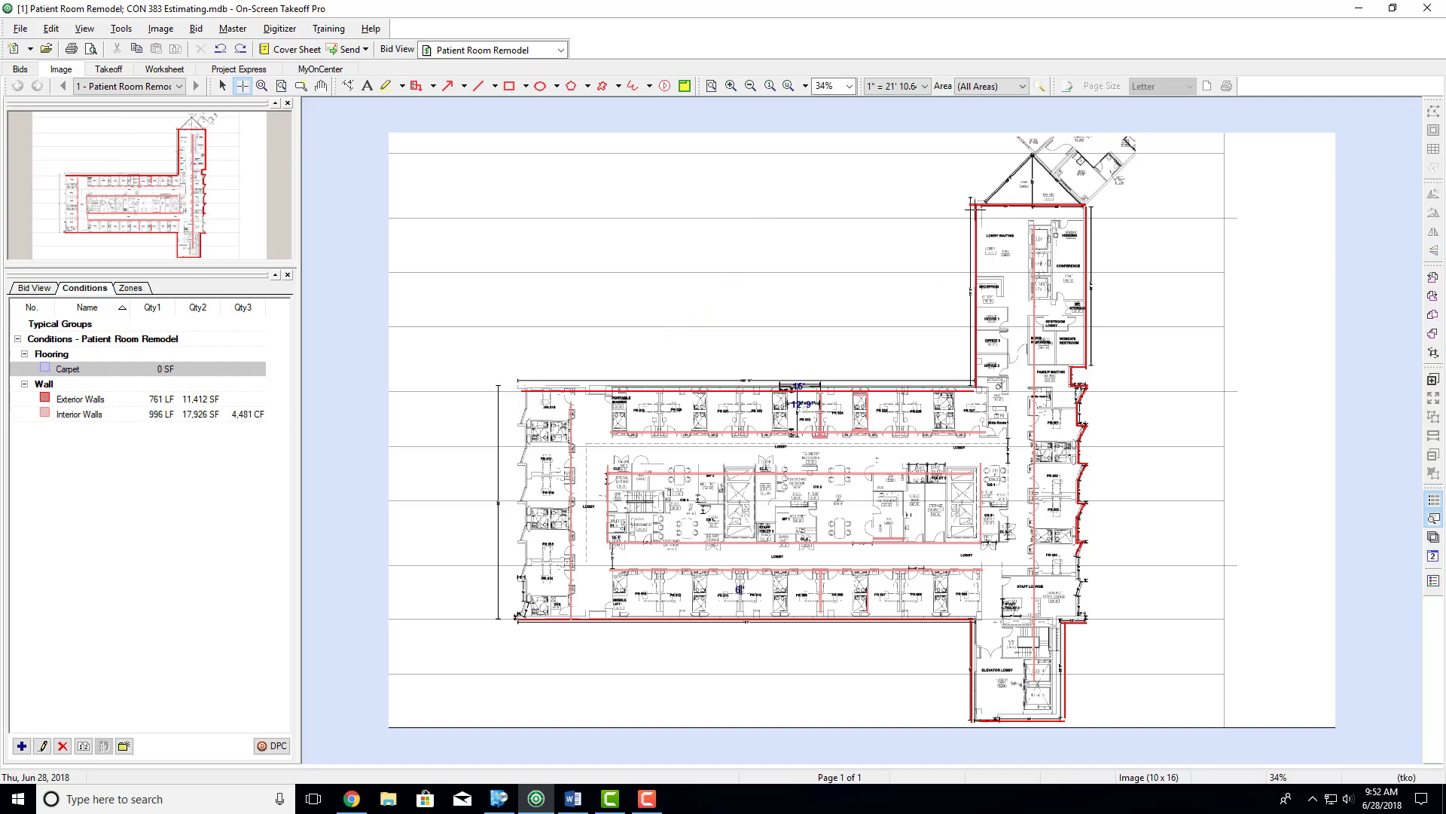
Step: Trace one polygonal carpet area around the exterior walls of the whole floor plan, covering about 24,434 SF
left_click(975, 205)
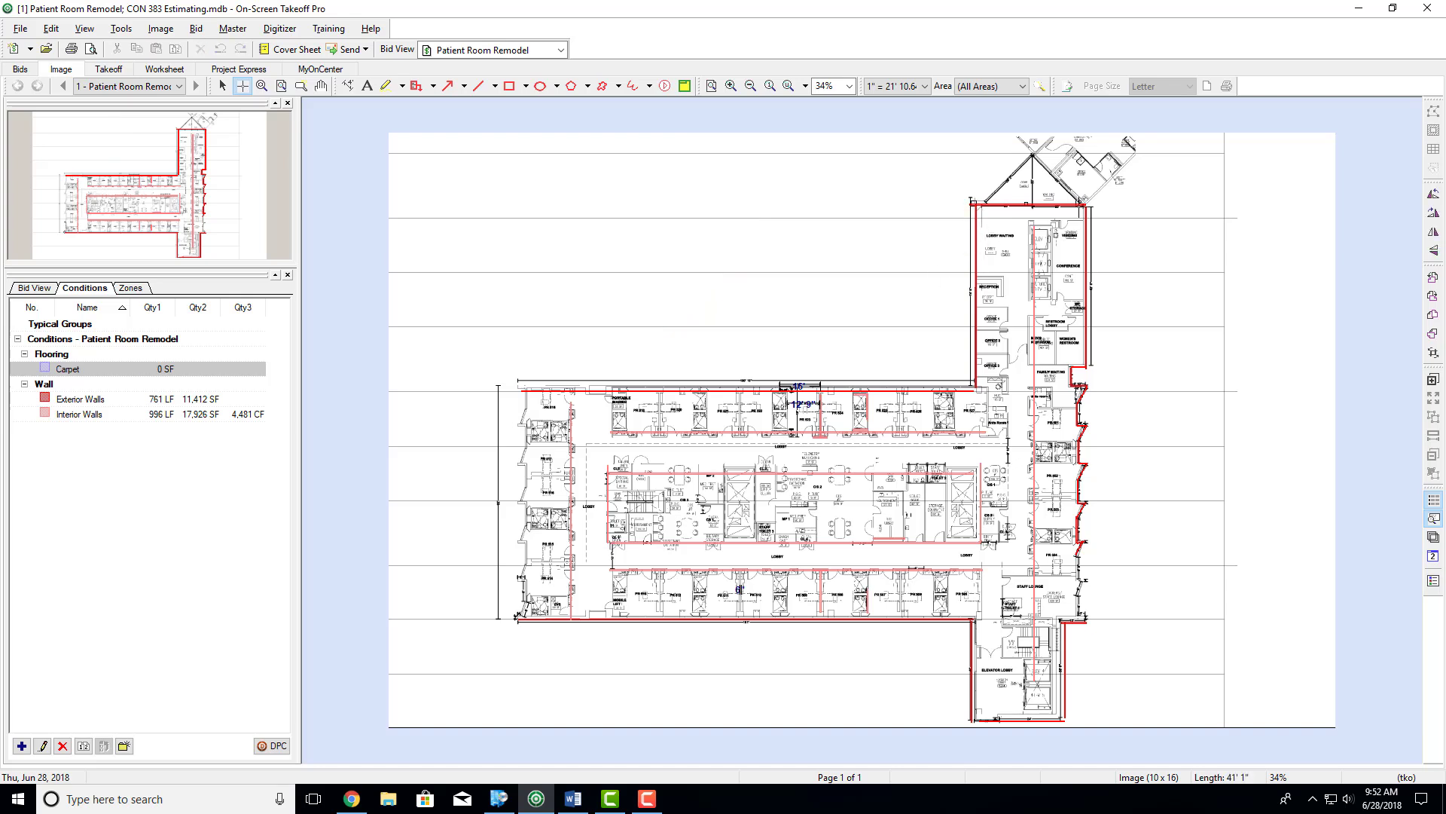
left_click(1085, 204)
left_click(1086, 366)
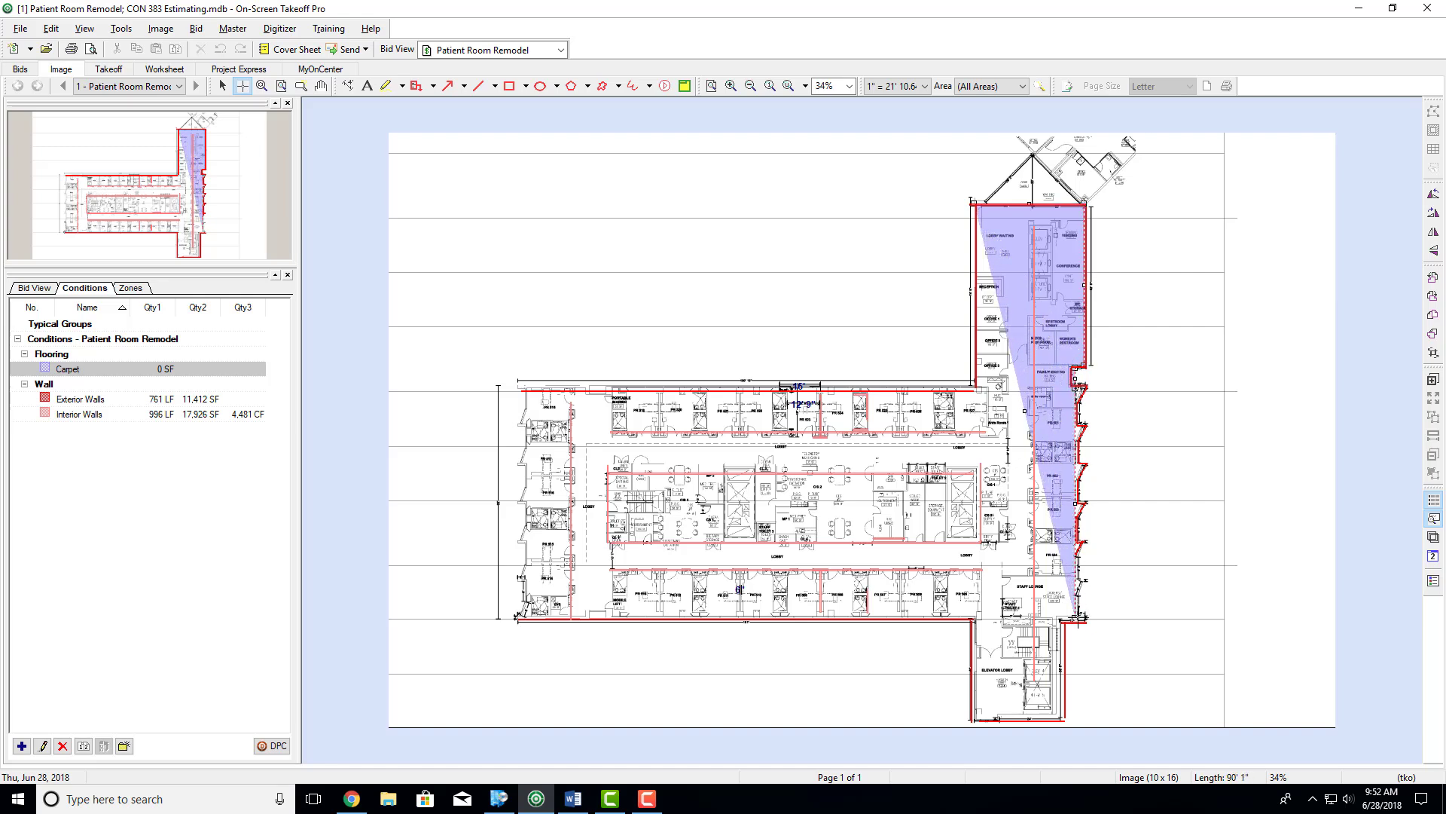
left_click(1075, 618)
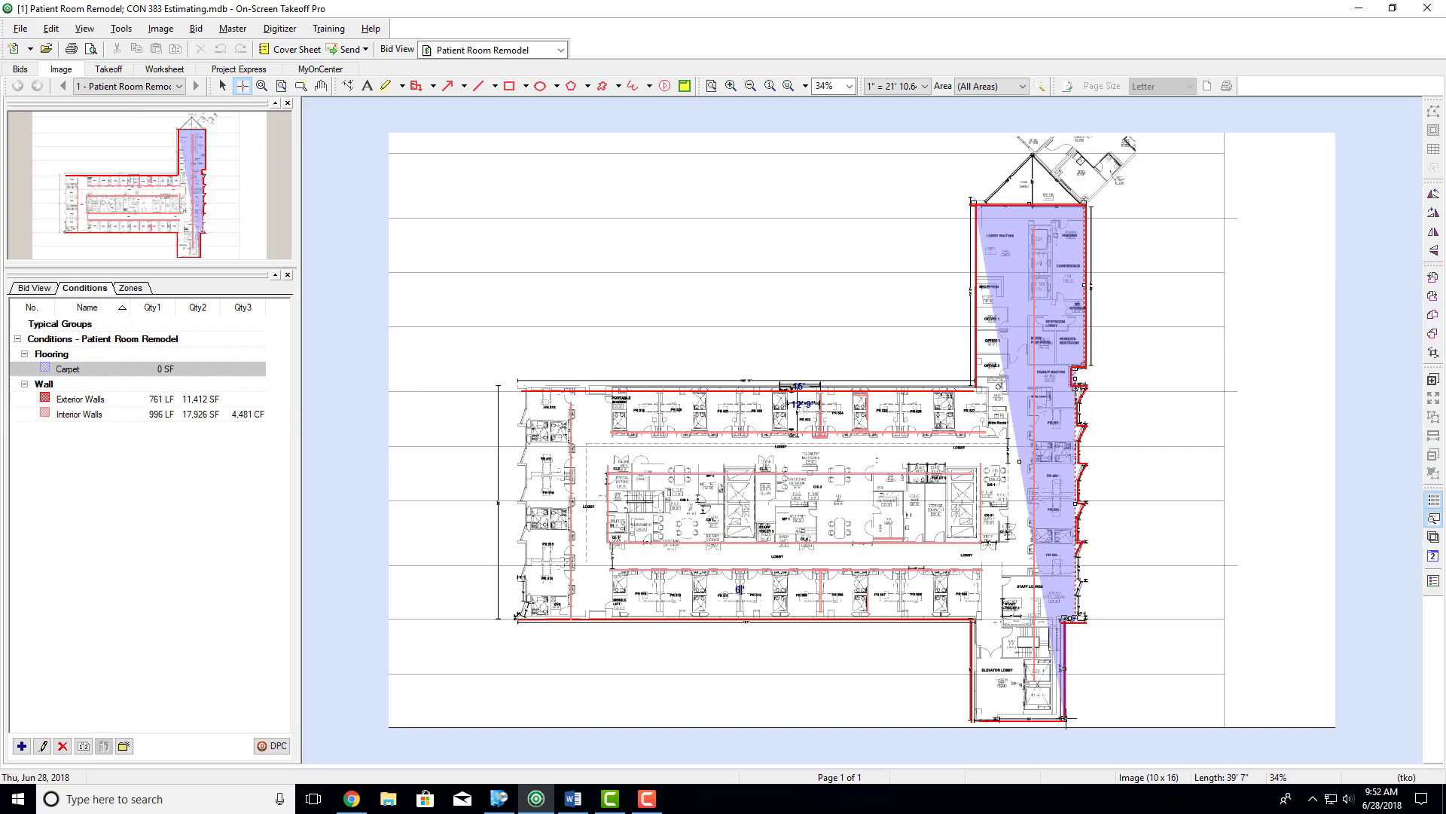
left_click(1065, 720)
left_click(975, 720)
left_click(974, 619)
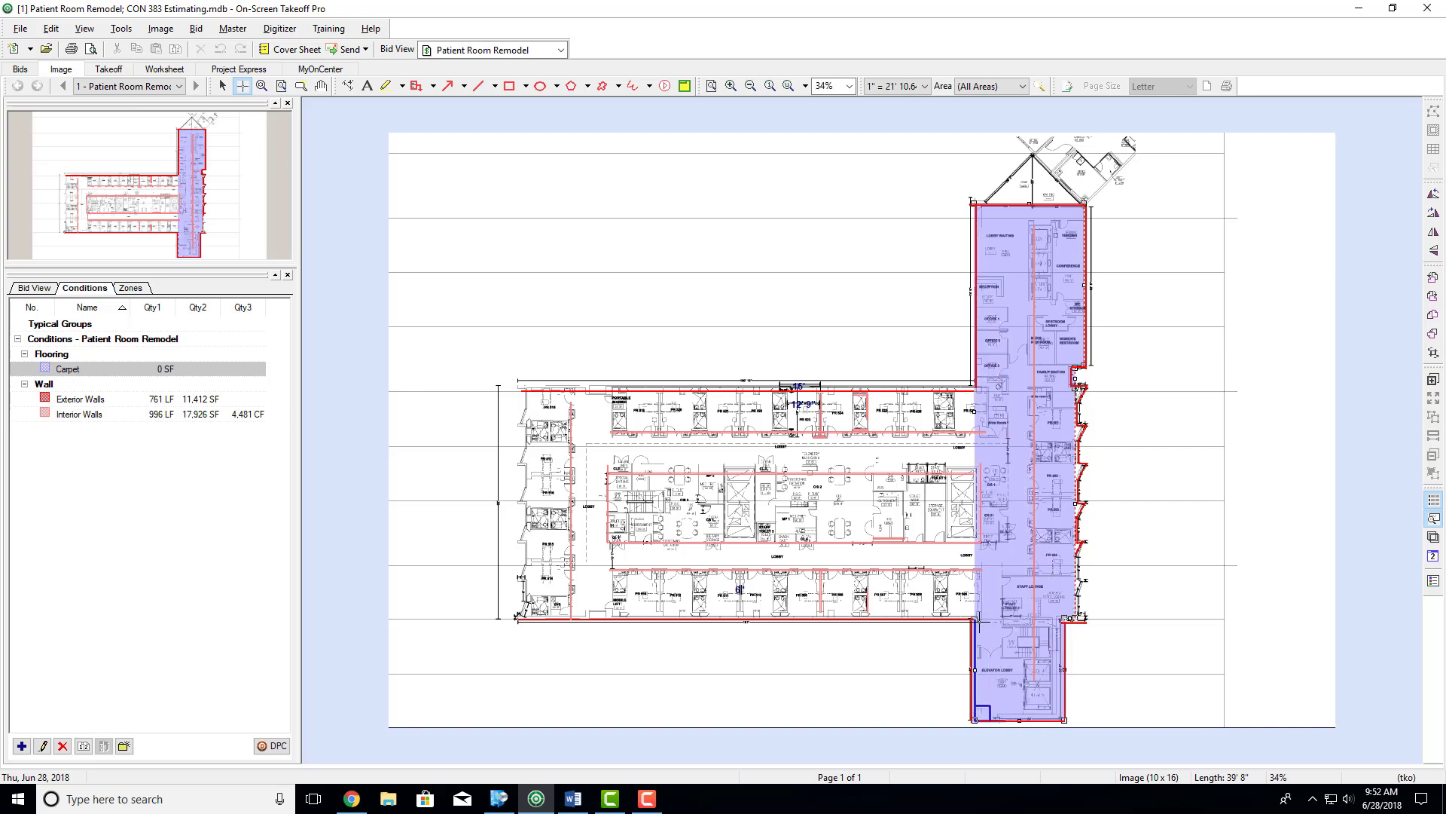
left_click(518, 620)
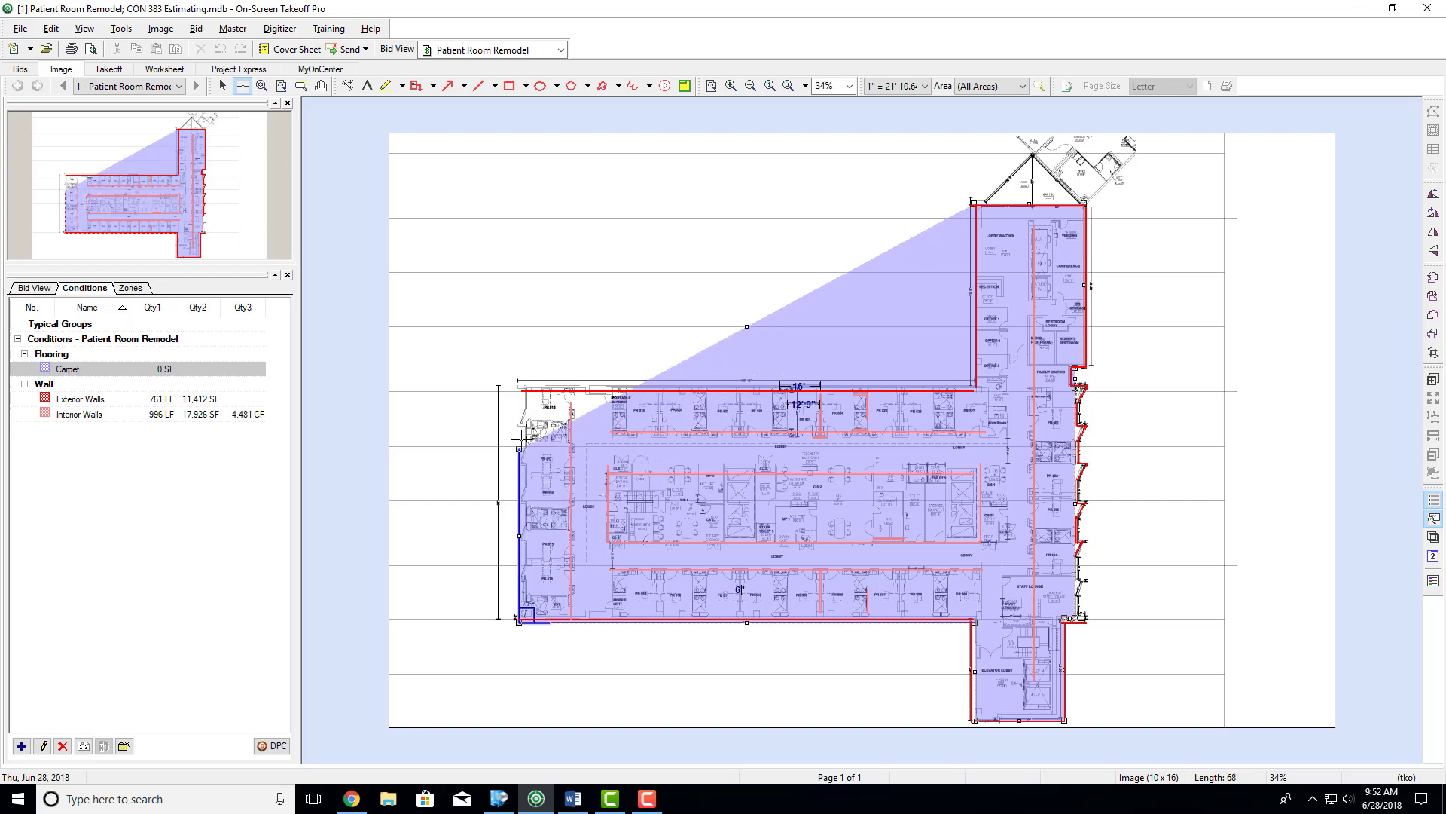
left_click(518, 389)
left_click(940, 389)
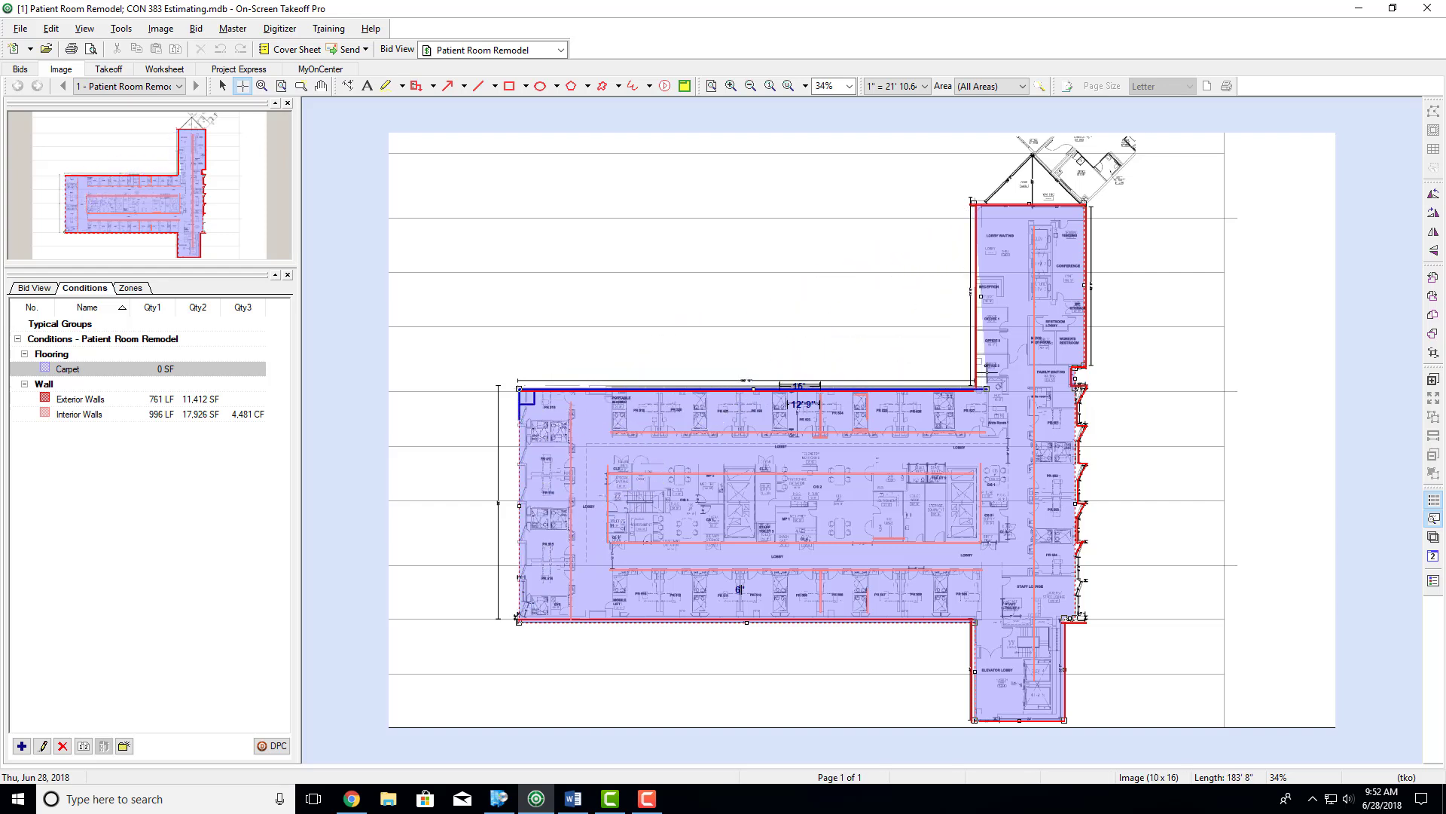
left_click(974, 389)
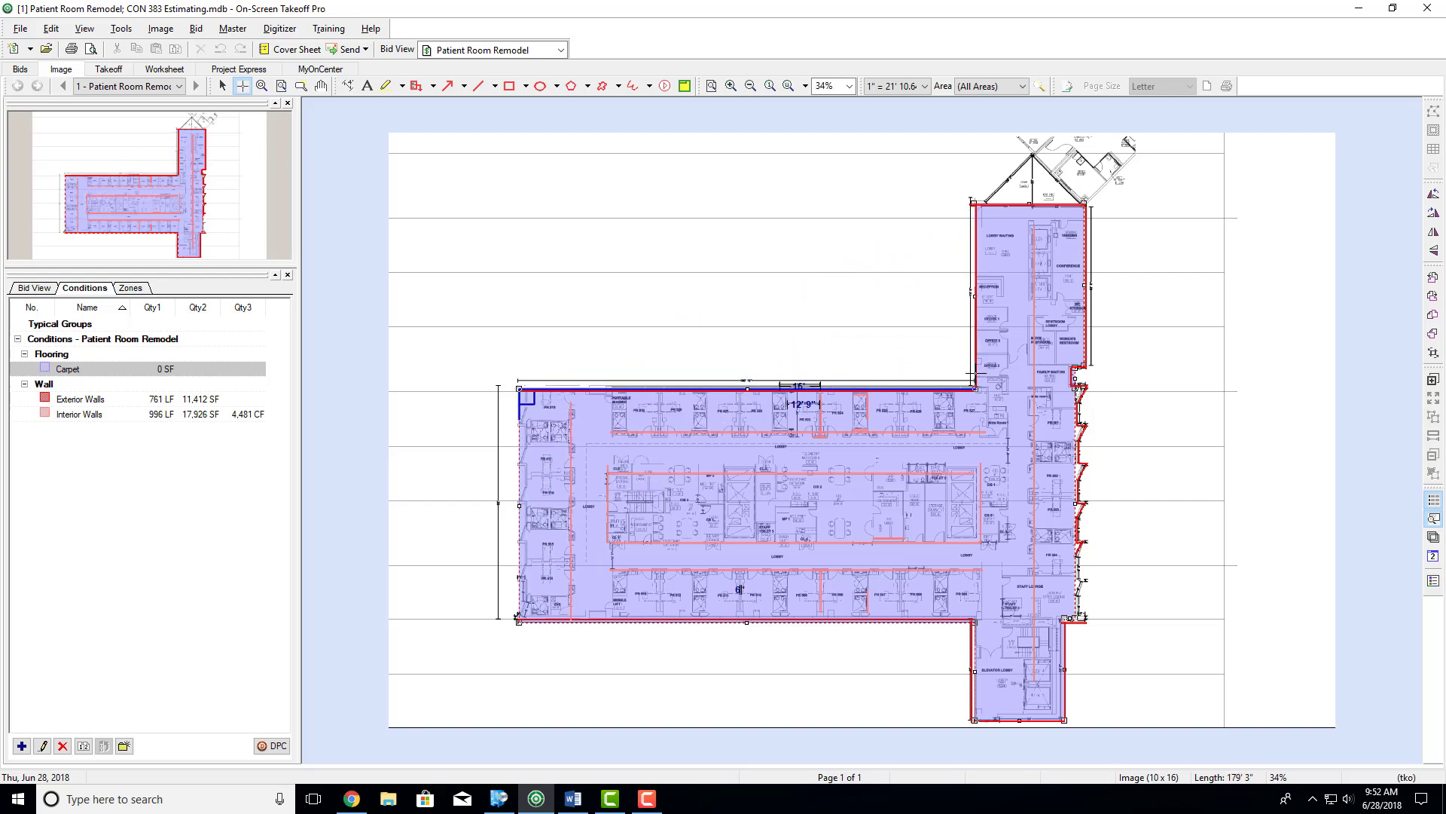
left_click(973, 375)
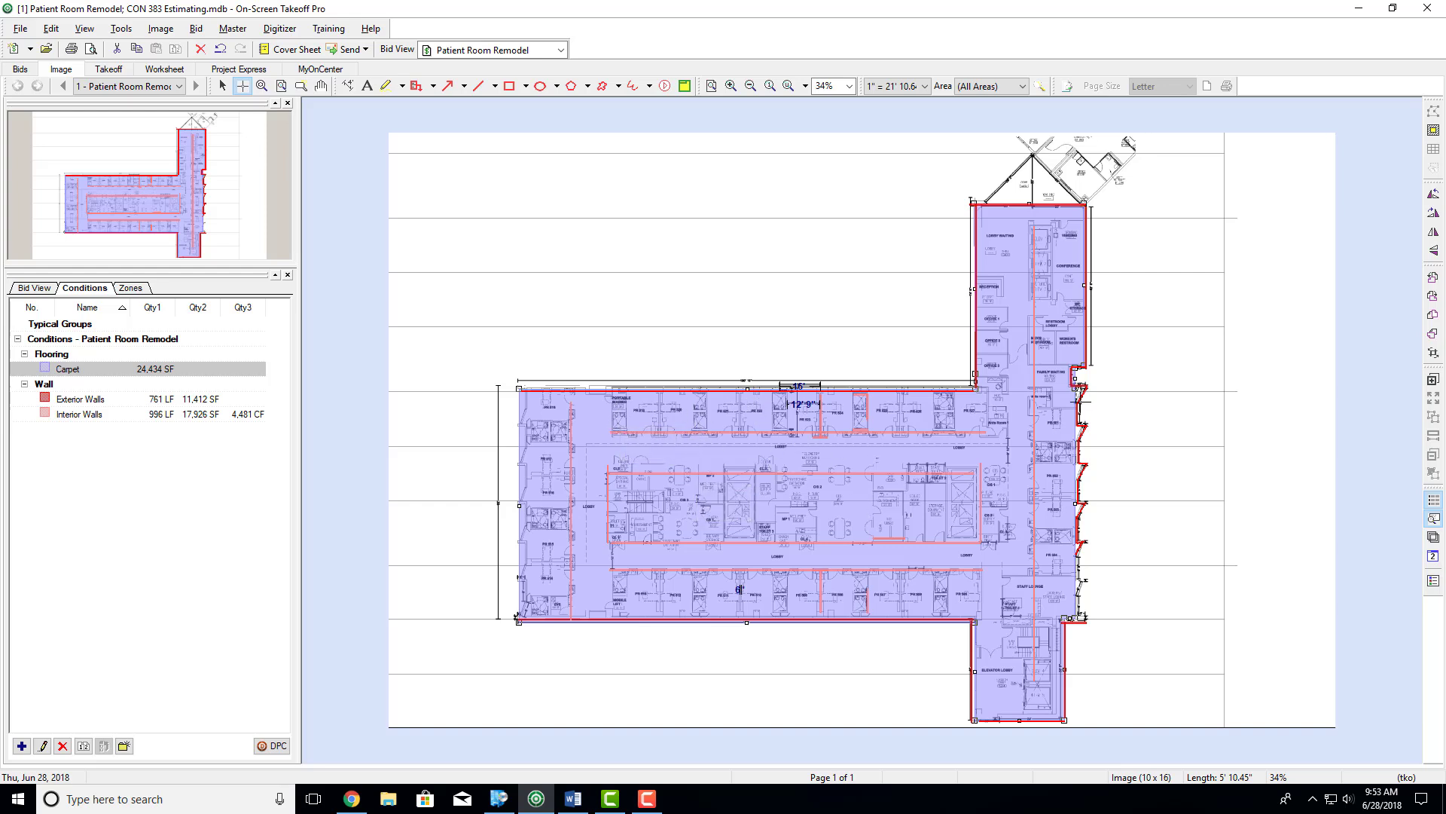
Step: Back out a rectangle over the stair at the west end of the central core from the carpet area
left_click(1433, 131)
left_click(222, 86)
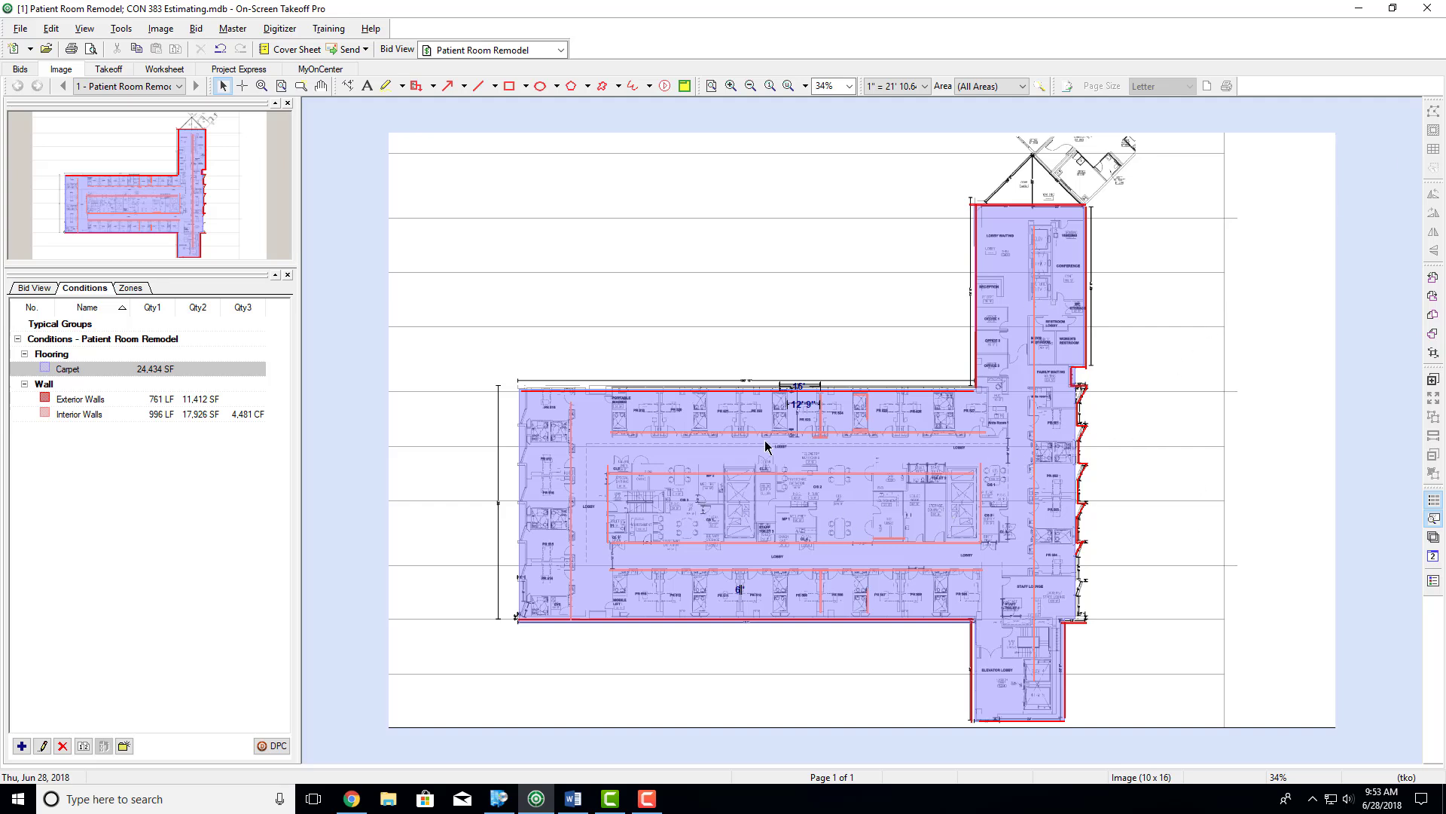
left_click(996, 442)
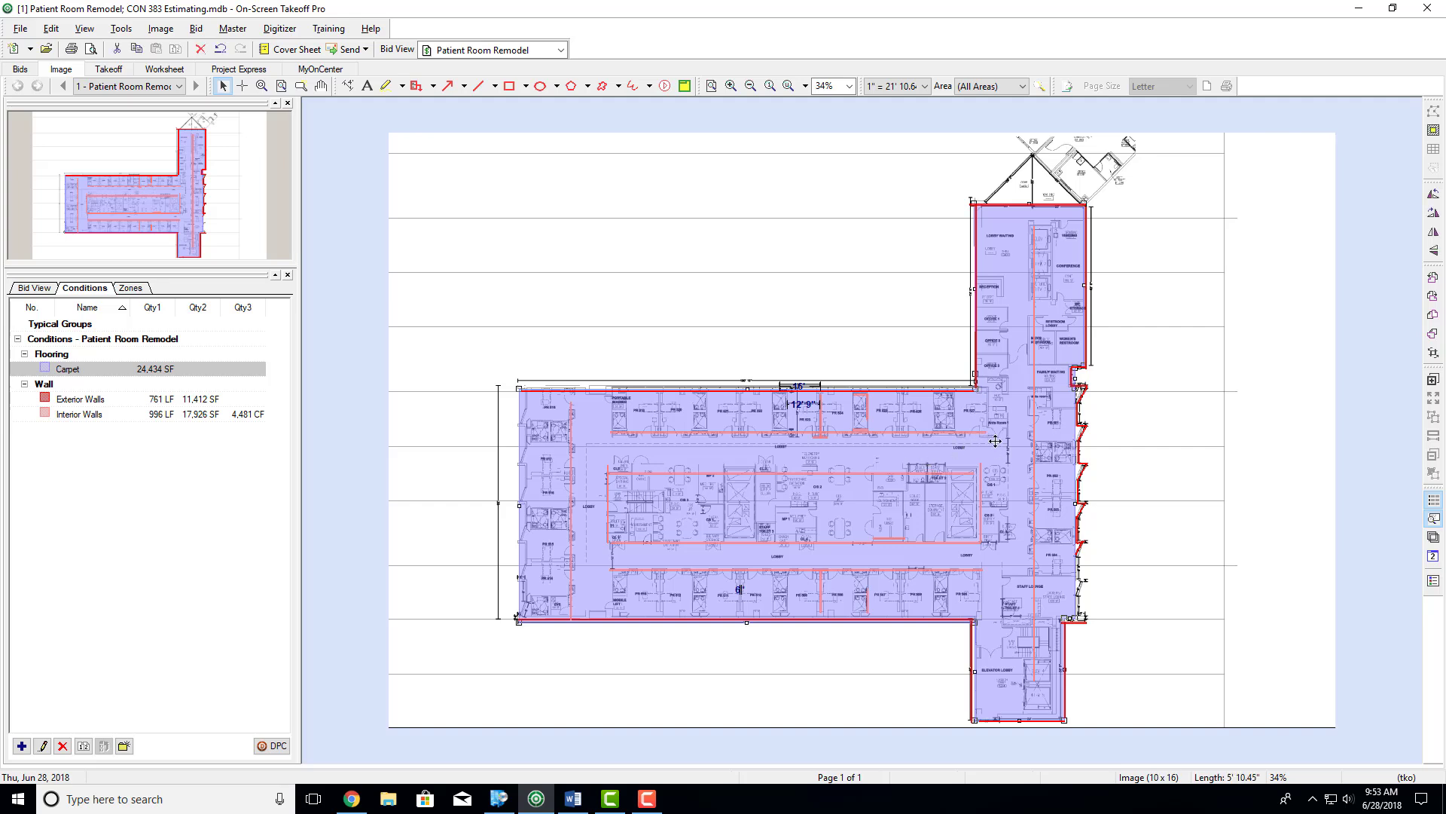
left_click(1433, 130)
scroll(638, 515, "up", 3)
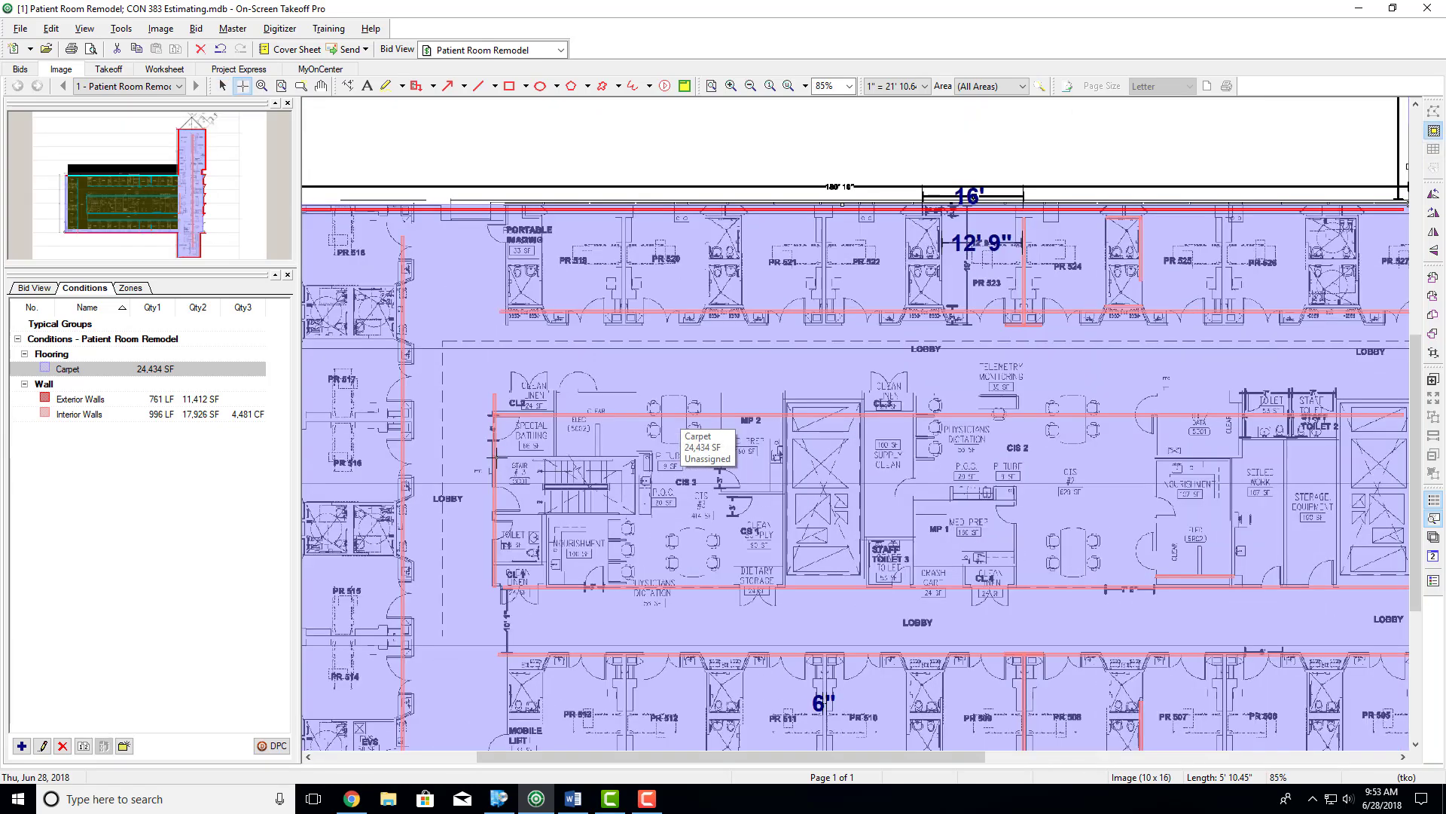
left_click(495, 457)
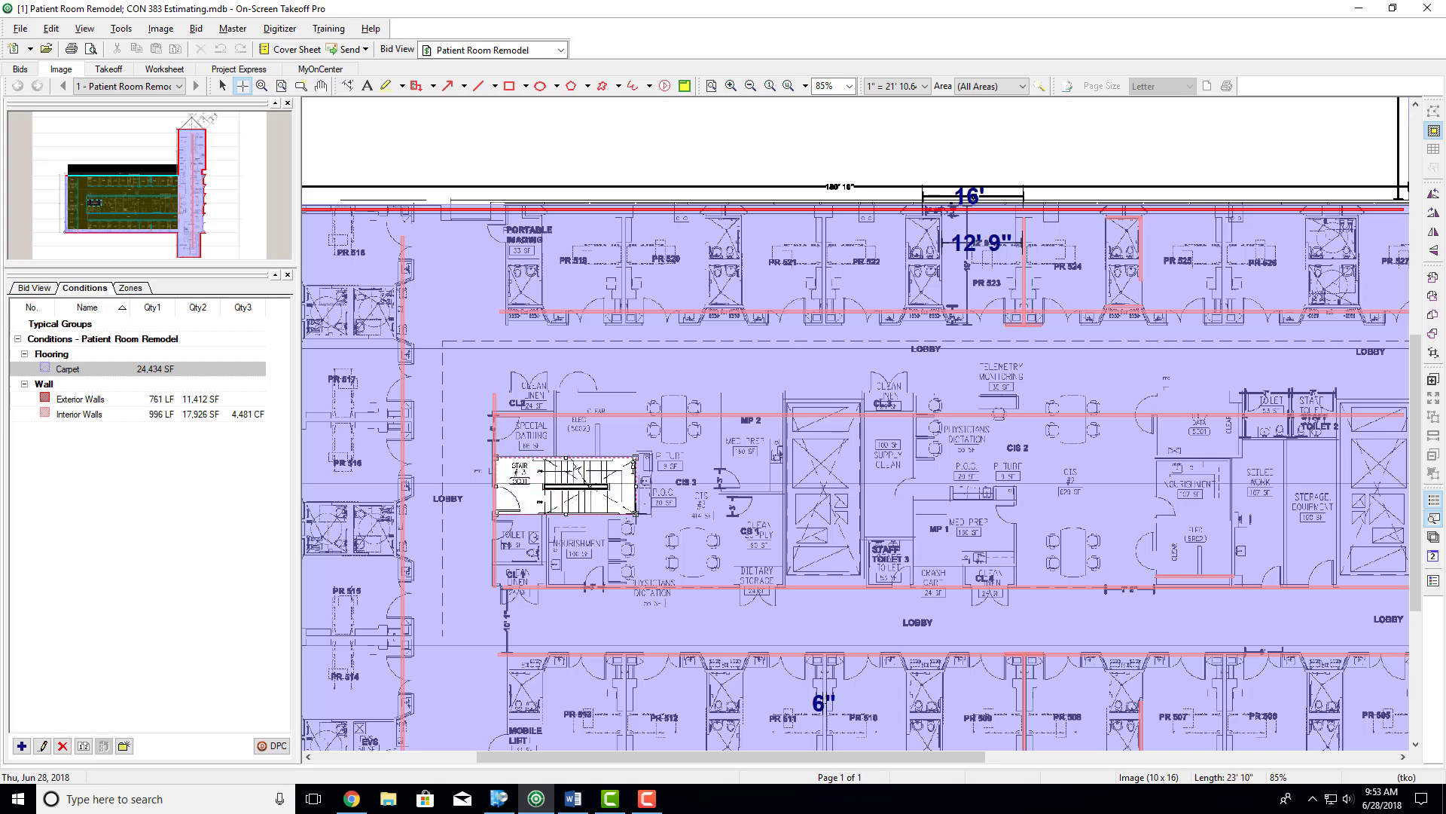
double_click(636, 515)
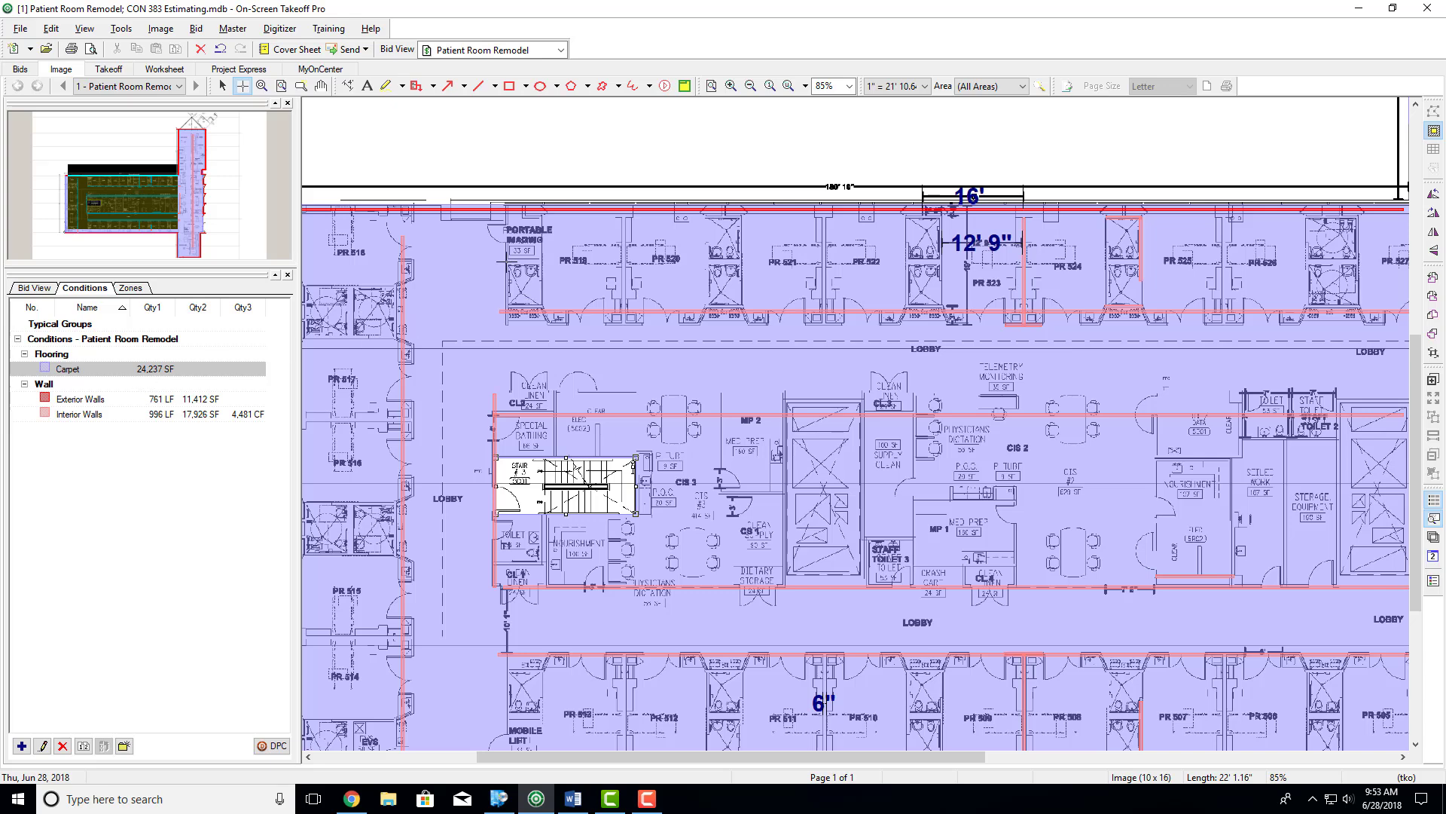
Step: Back out the toilet rooms below Portable Imaging and between PR 520/521, PR 522/523 and PR 524/525 from the carpet area
left_click_drag(509, 268, 541, 307)
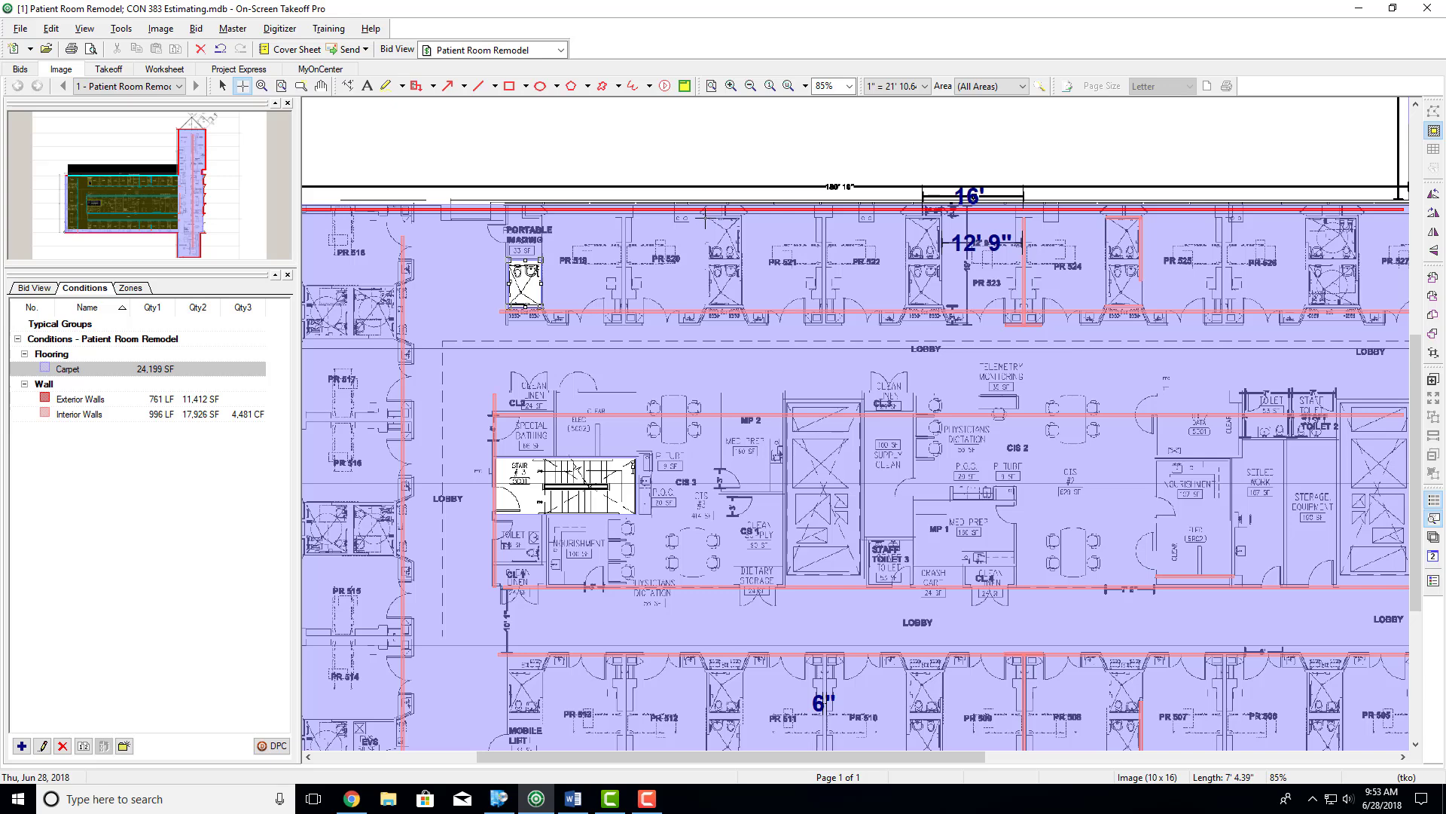
mouse_move(705, 218)
left_mouse_down()
mouse_move(741, 262)
mouse_move(745, 308)
left_mouse_up()
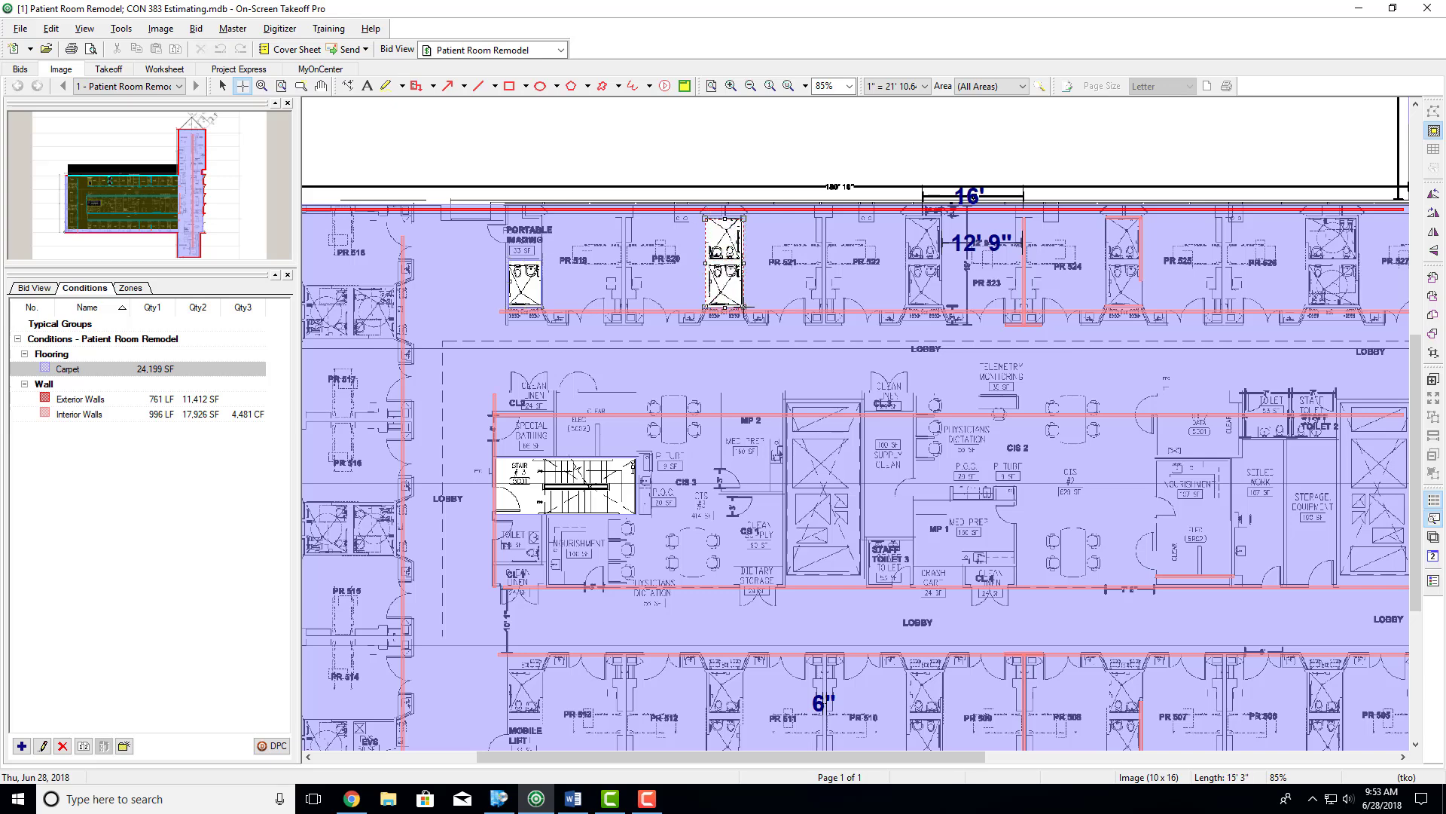
left_click_drag(906, 213, 946, 305)
mouse_move(1105, 215)
left_mouse_down()
mouse_move(1148, 309)
mouse_move(1142, 299)
left_mouse_up()
scroll(888, 498, "down", 6)
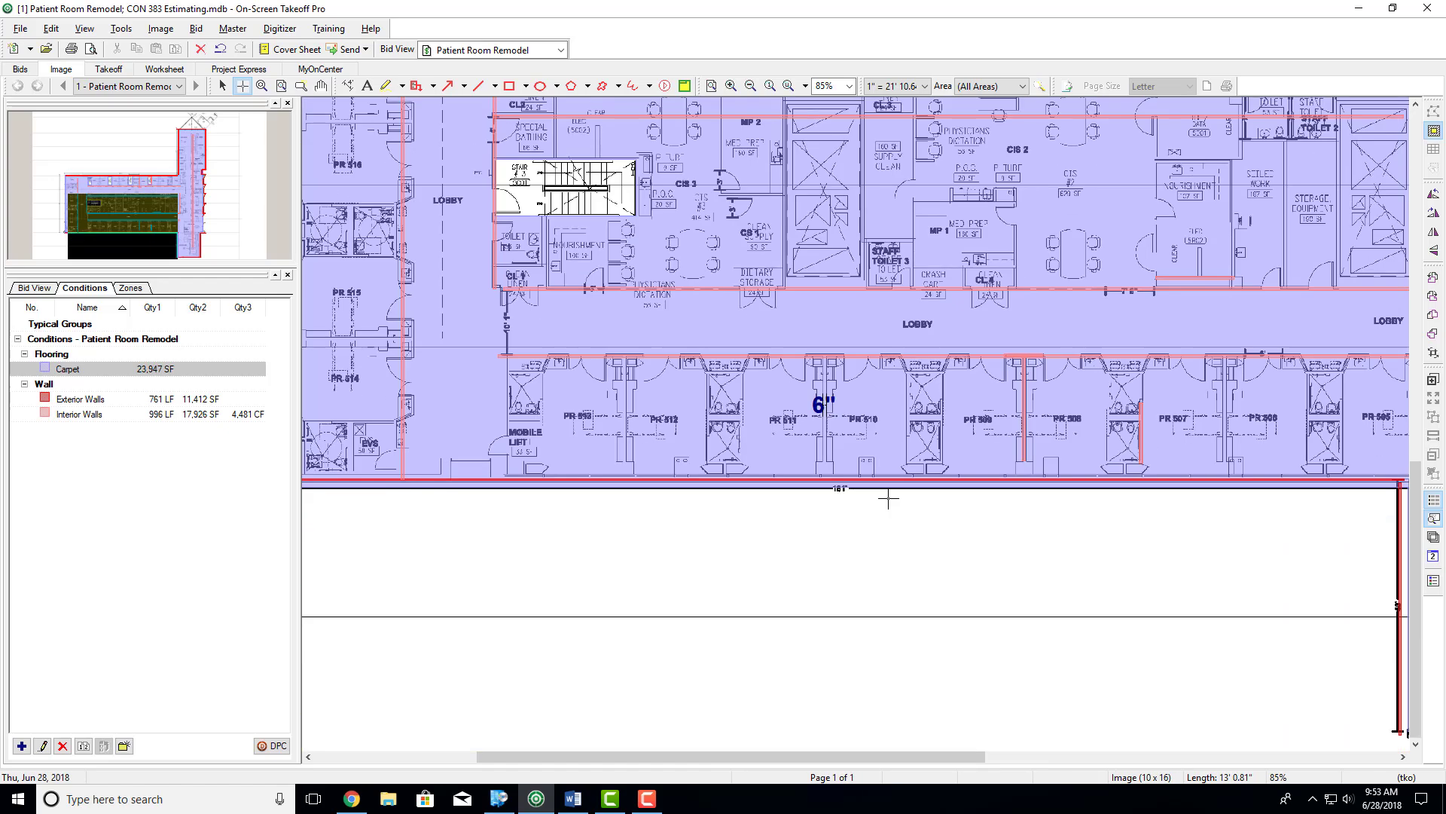
scroll(889, 493, "up", 3)
scroll(888, 495, "down", 3)
scroll(888, 497, "up", 10)
scroll(887, 498, "down", 3)
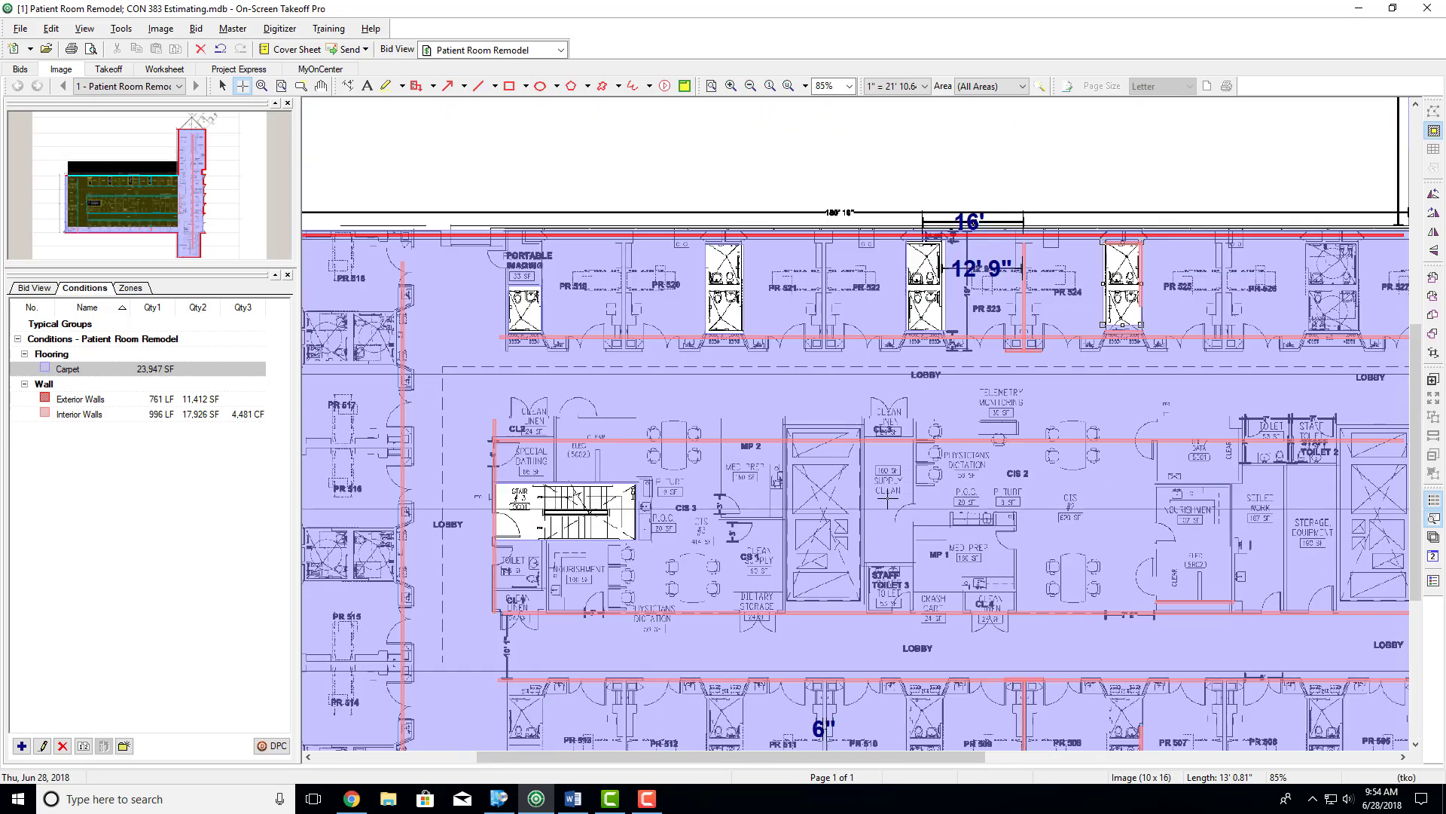
scroll(888, 498, "down", 5, "ctrl")
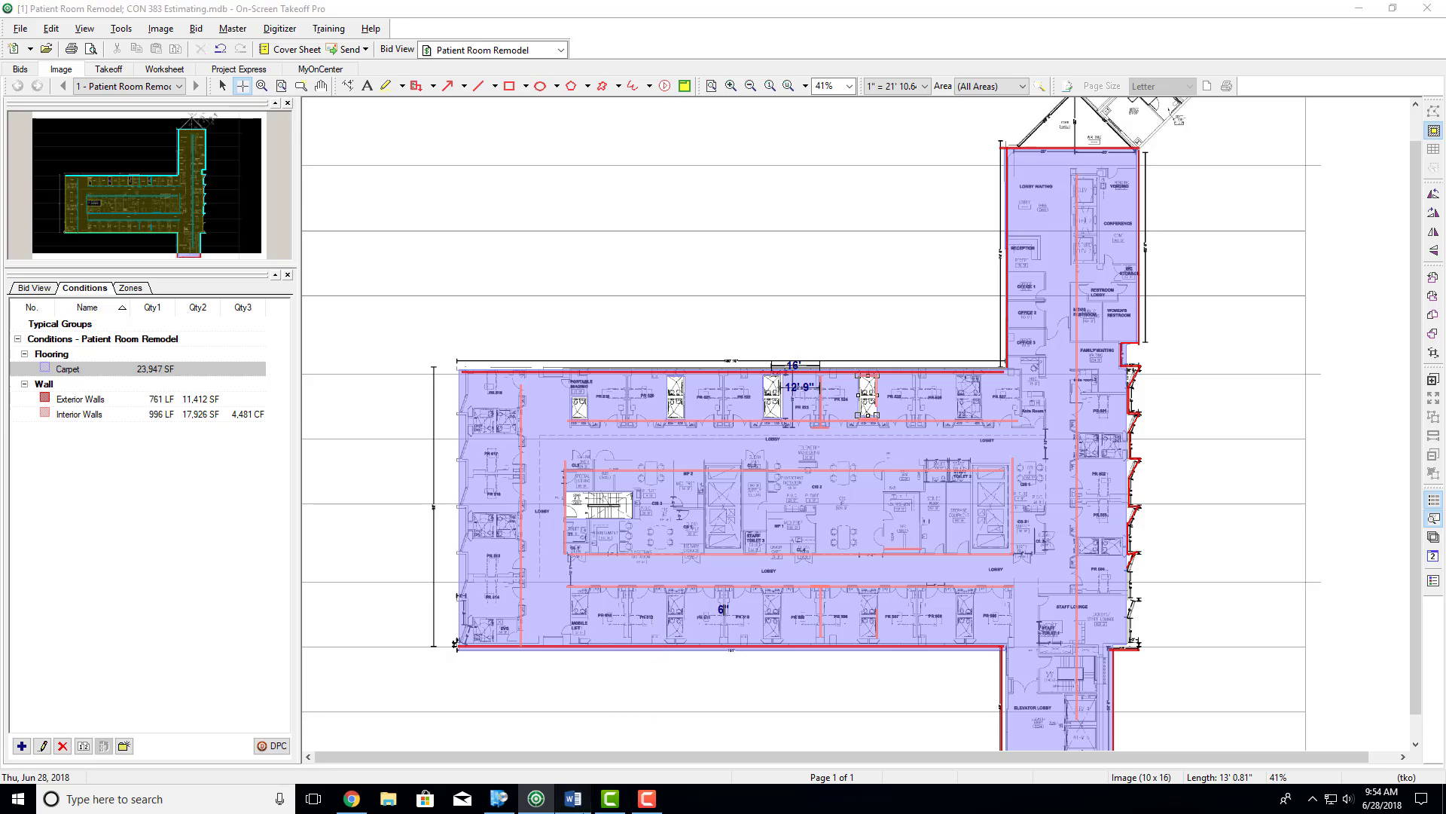
Step: Switch to the assignment document in Word, highlight the ACT ceilings square footage requirement, and return to the takeoff plan
left_click(573, 798)
left_click(517, 548)
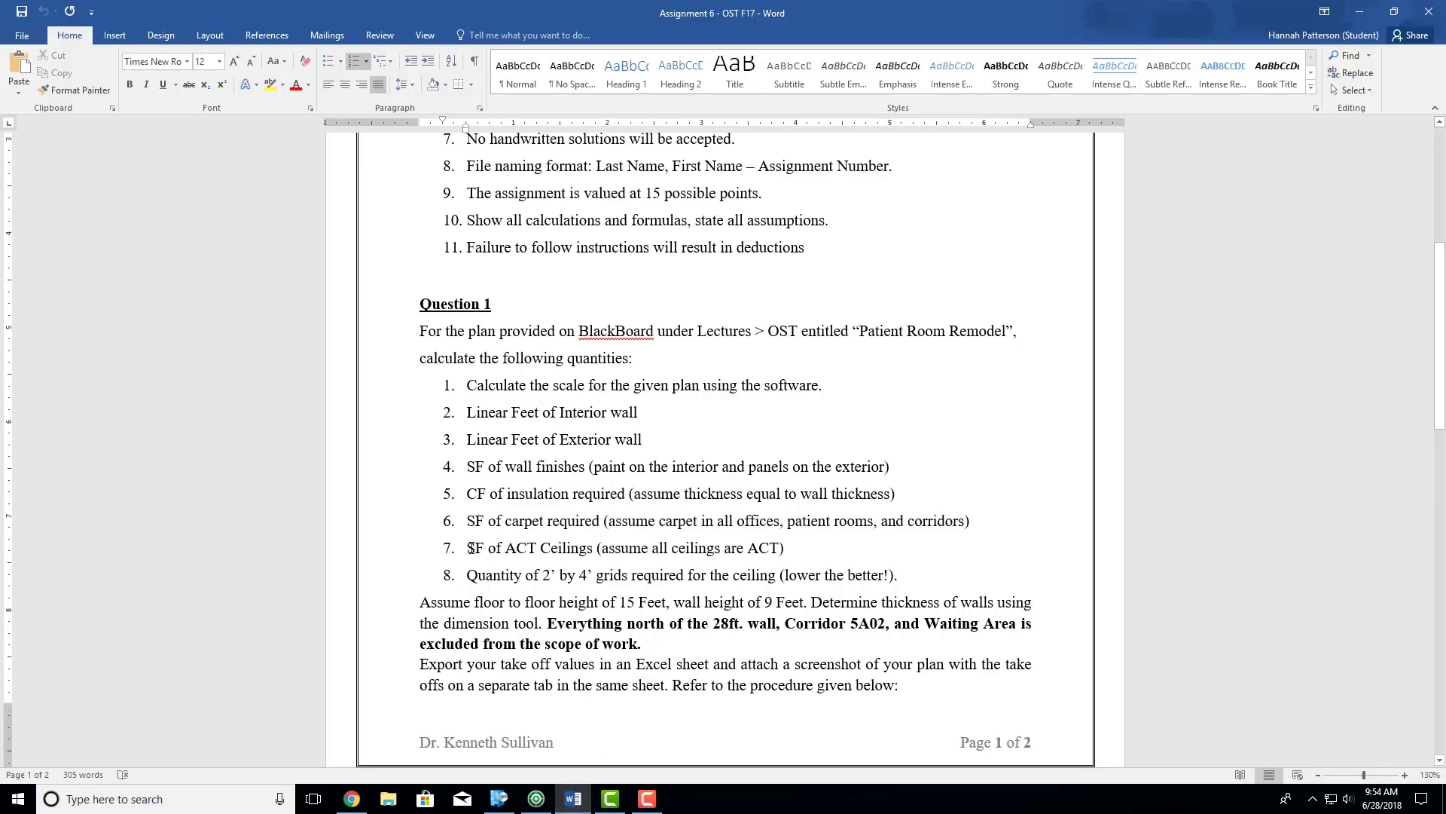
left_click_drag(469, 547, 833, 567)
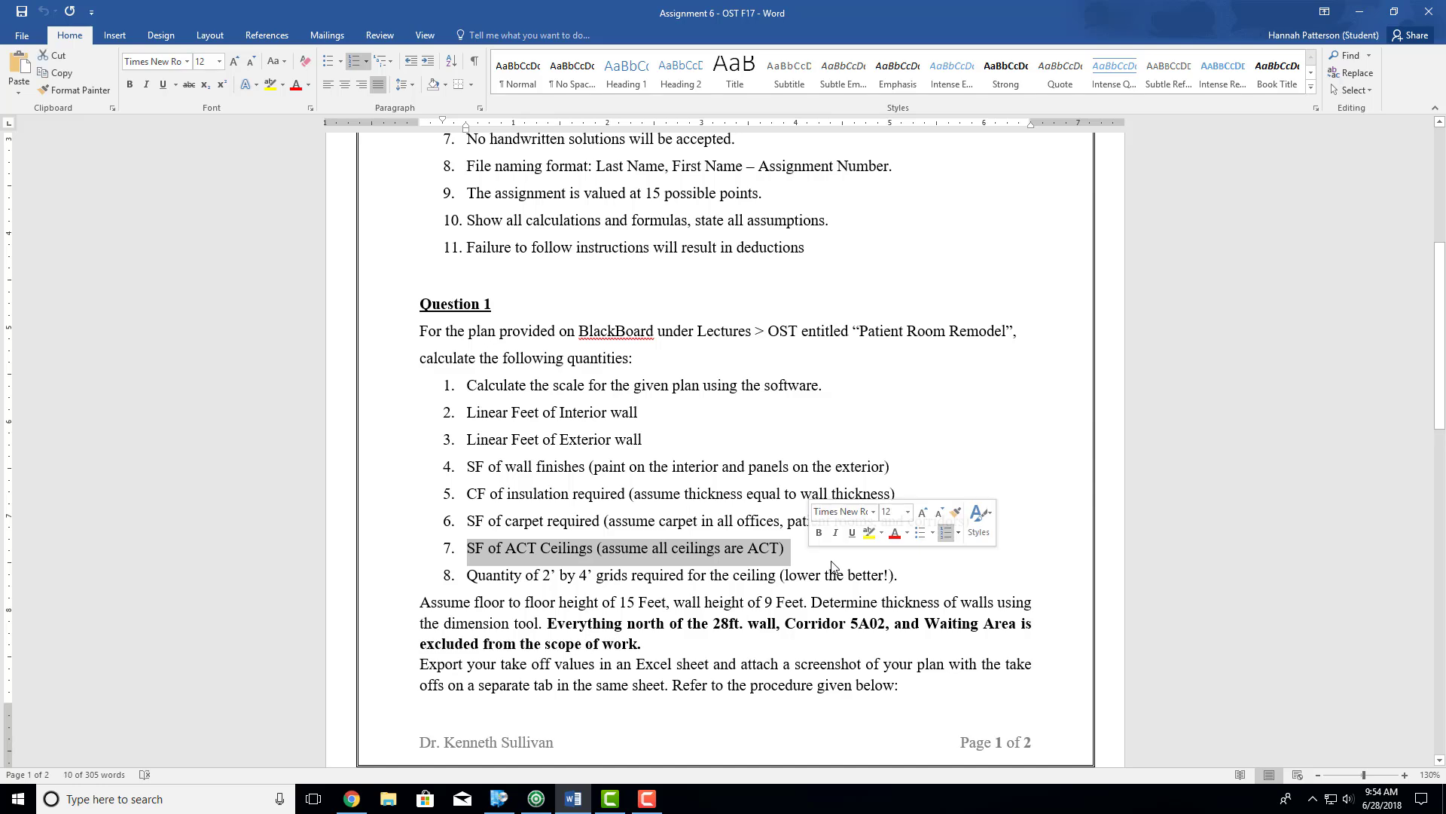
left_click(1359, 11)
scroll(641, 442, "down", 1)
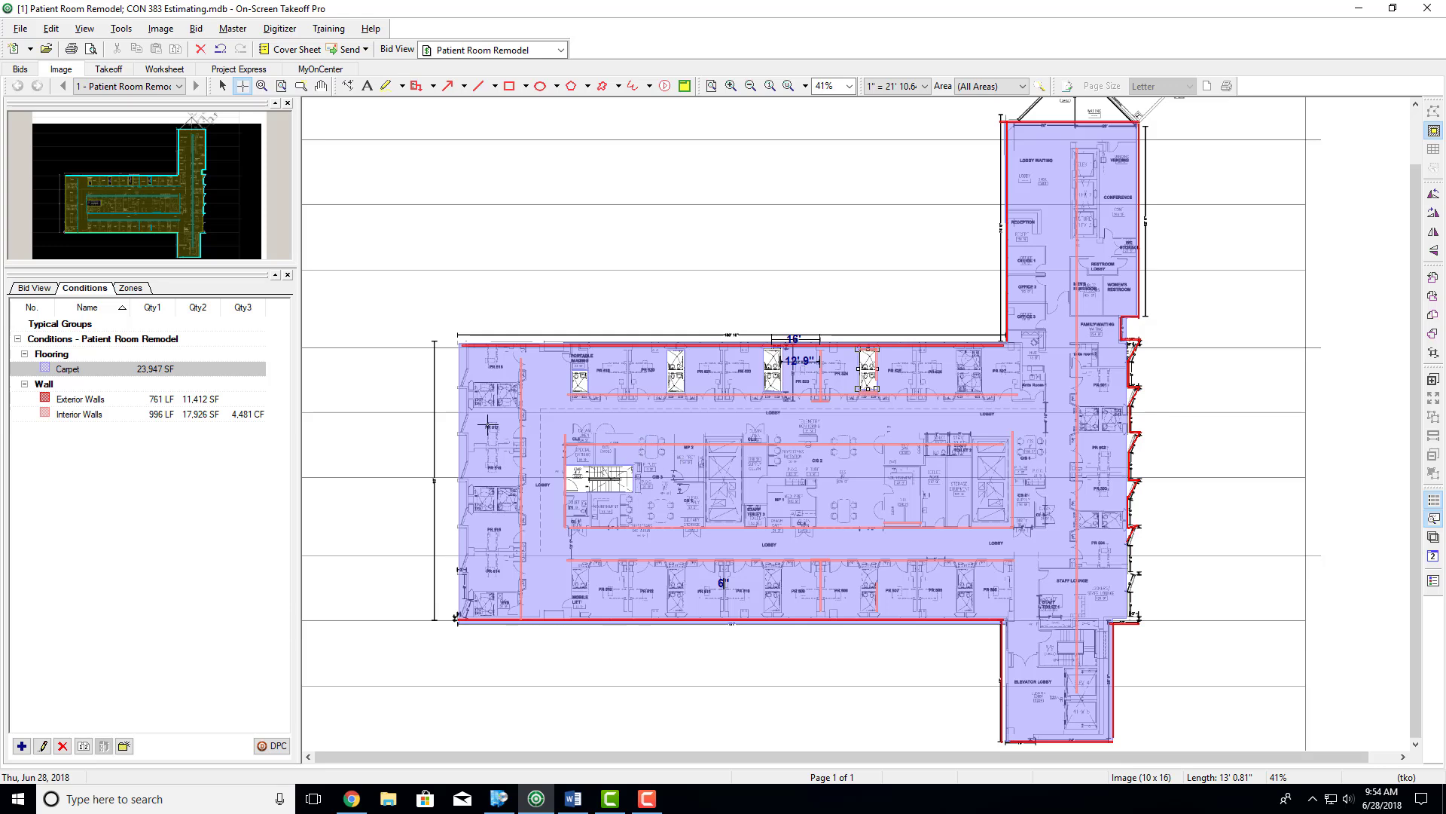
Step: Create an Area-style condition named ACT Ceiling and assign it the new condition type Ceiling
left_click(21, 746)
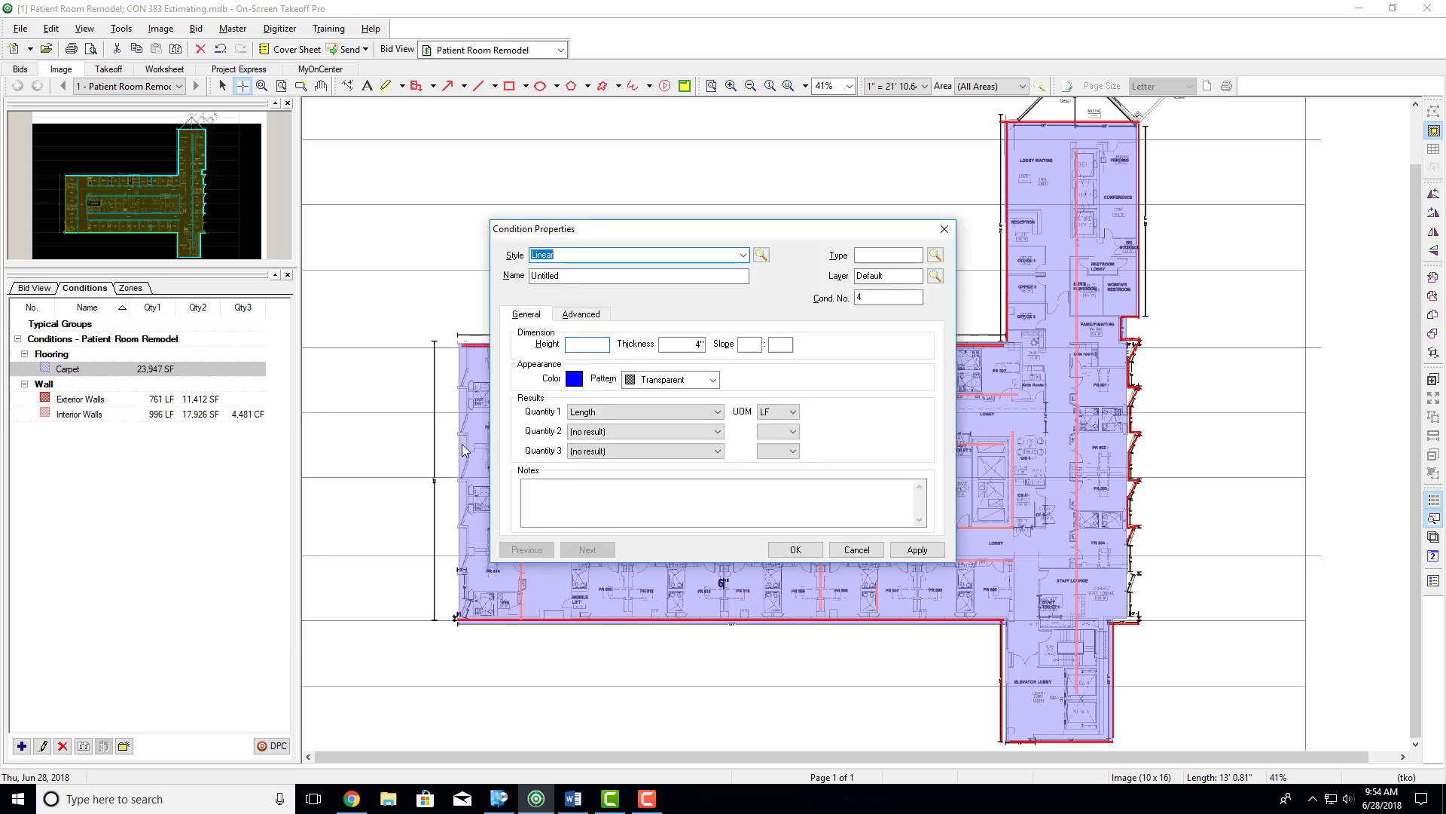
left_click(743, 255)
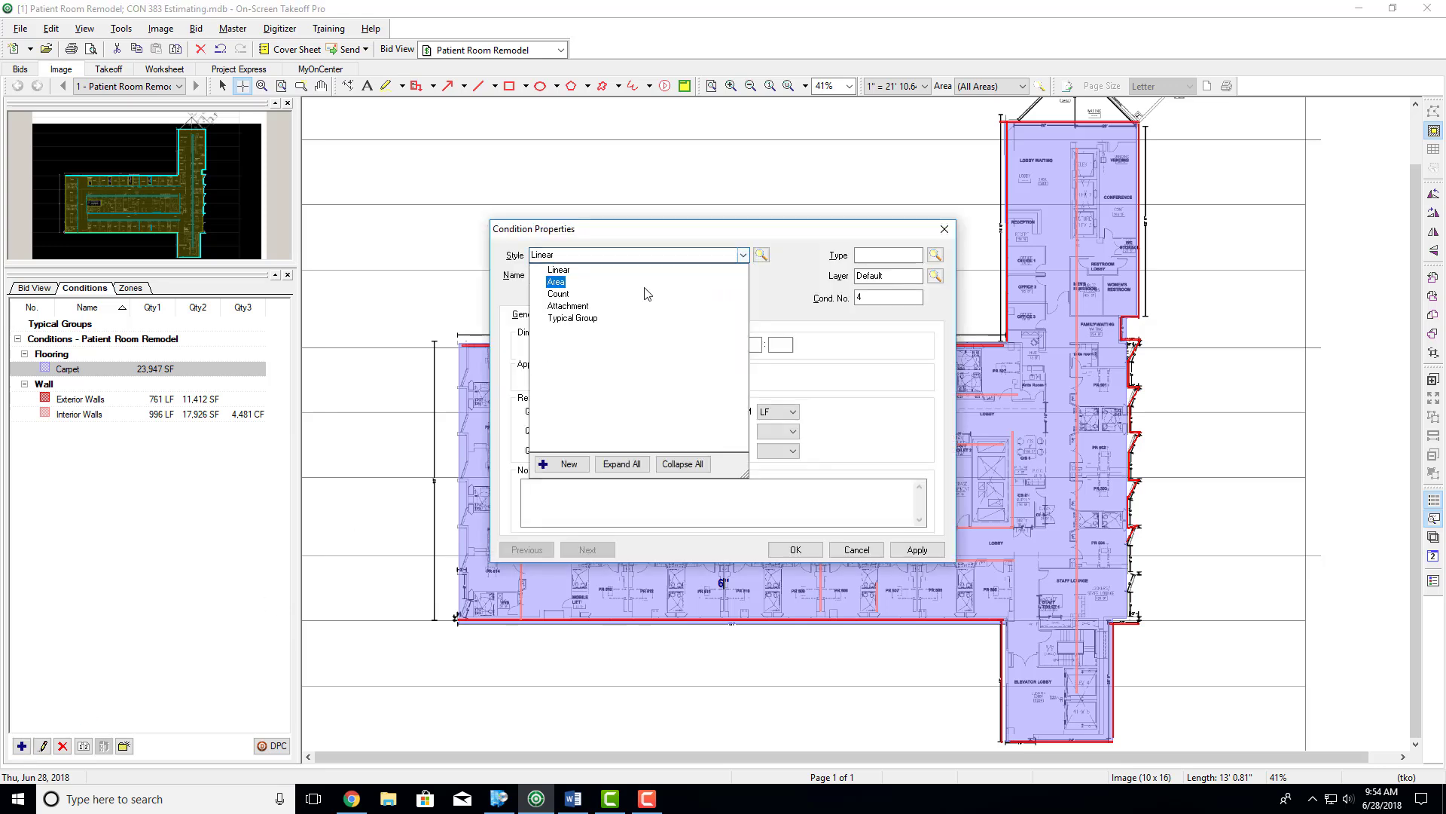
left_click(556, 281)
type("ACT Ceiling")
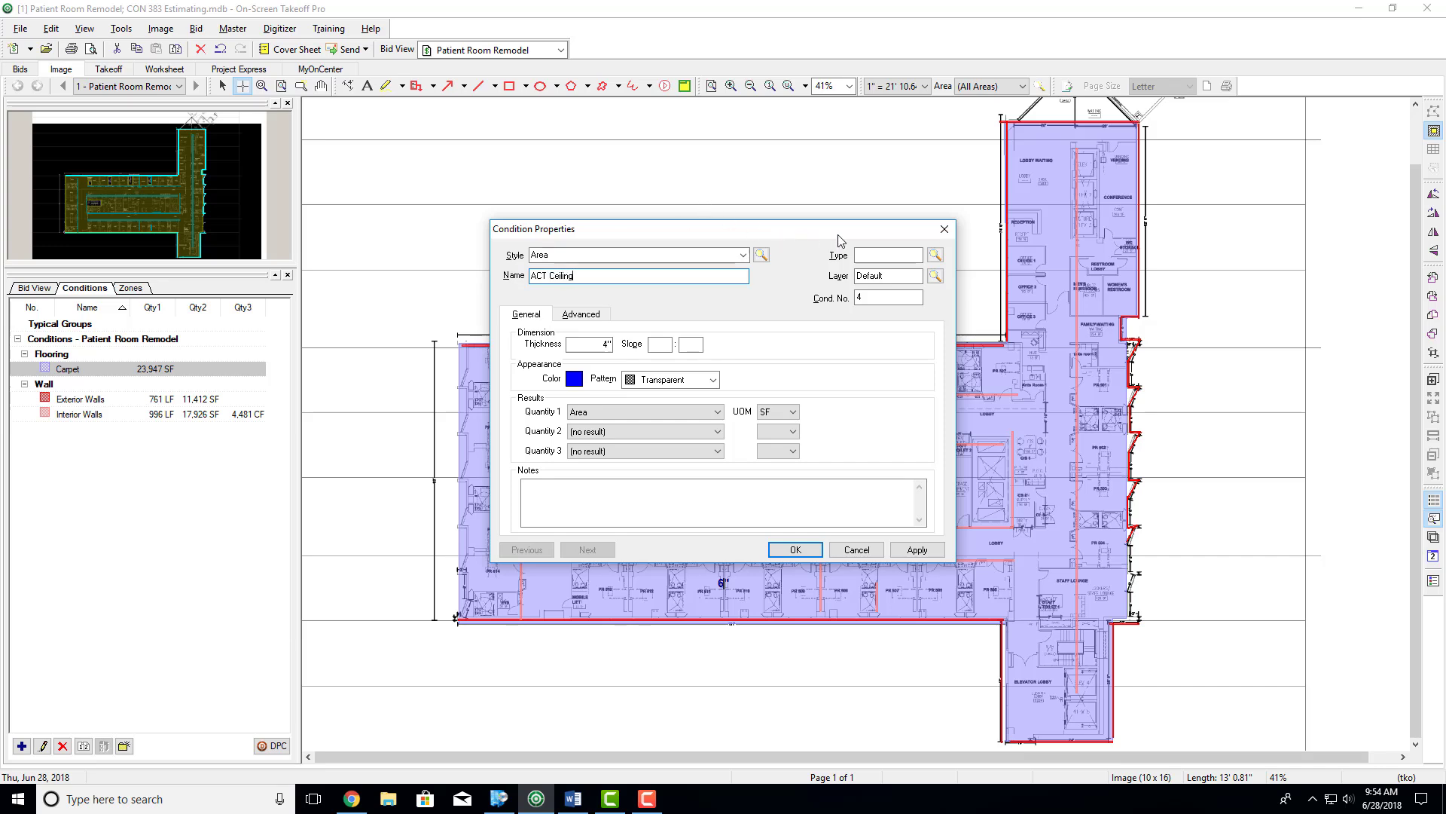
left_click(889, 256)
type("Ceiling")
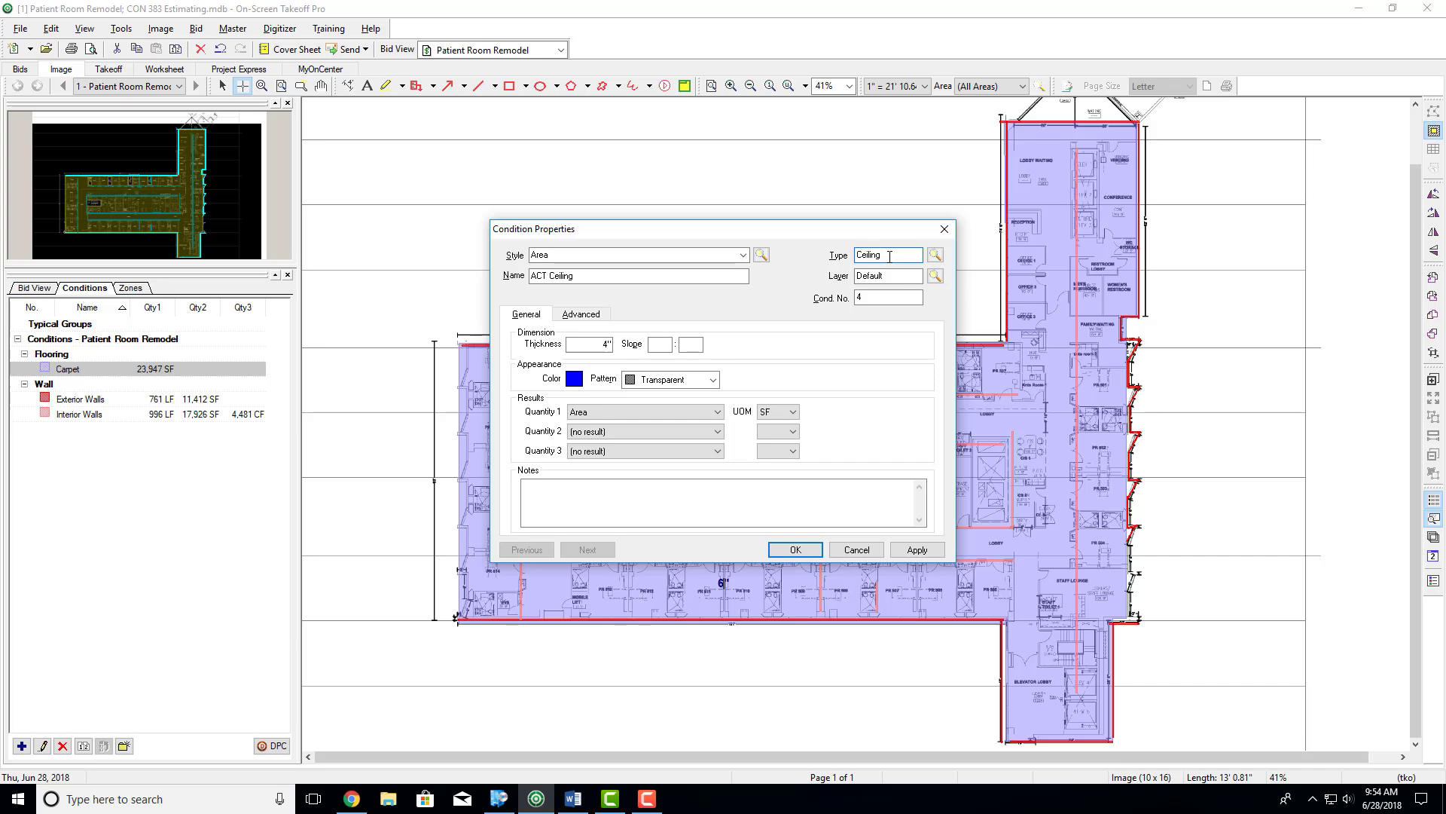
key("Tab")
key("Return")
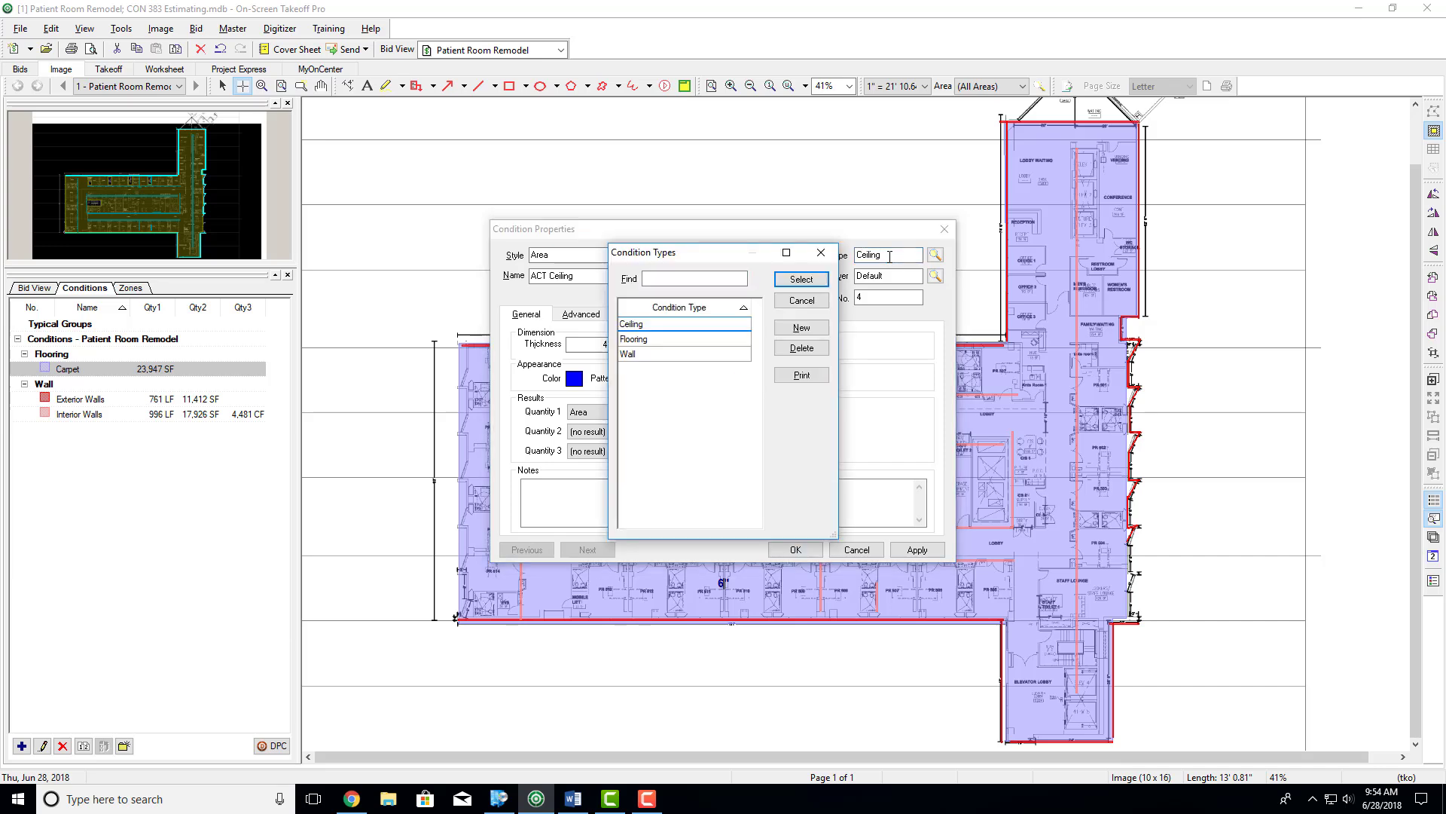
left_click(804, 281)
Step: Replace the Default layer of the ACT Ceiling condition with a new bid layer named ACT
left_click(868, 276)
double_click(867, 275)
type("ACT")
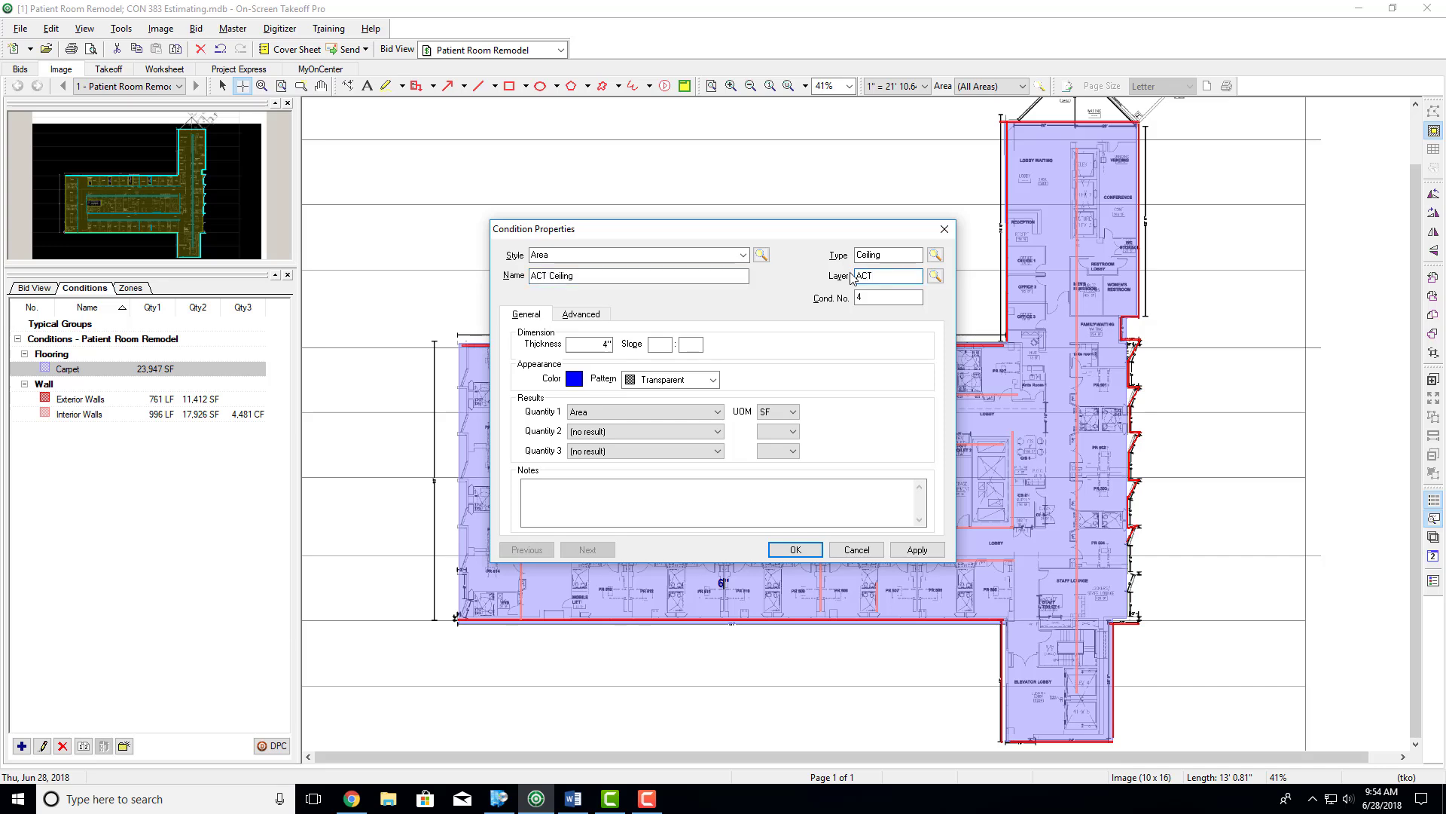
key("Tab")
key("Return")
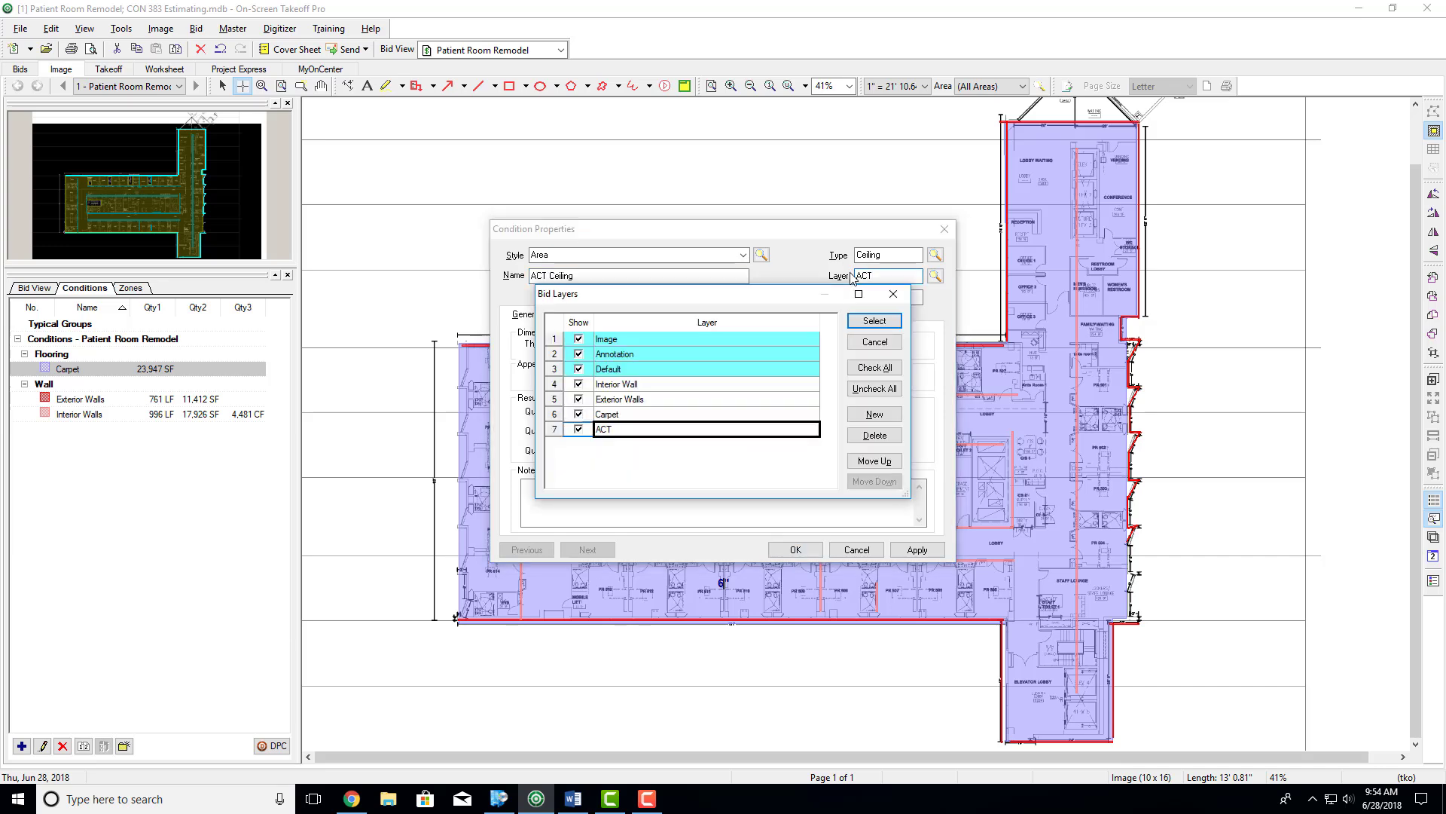
left_click(869, 317)
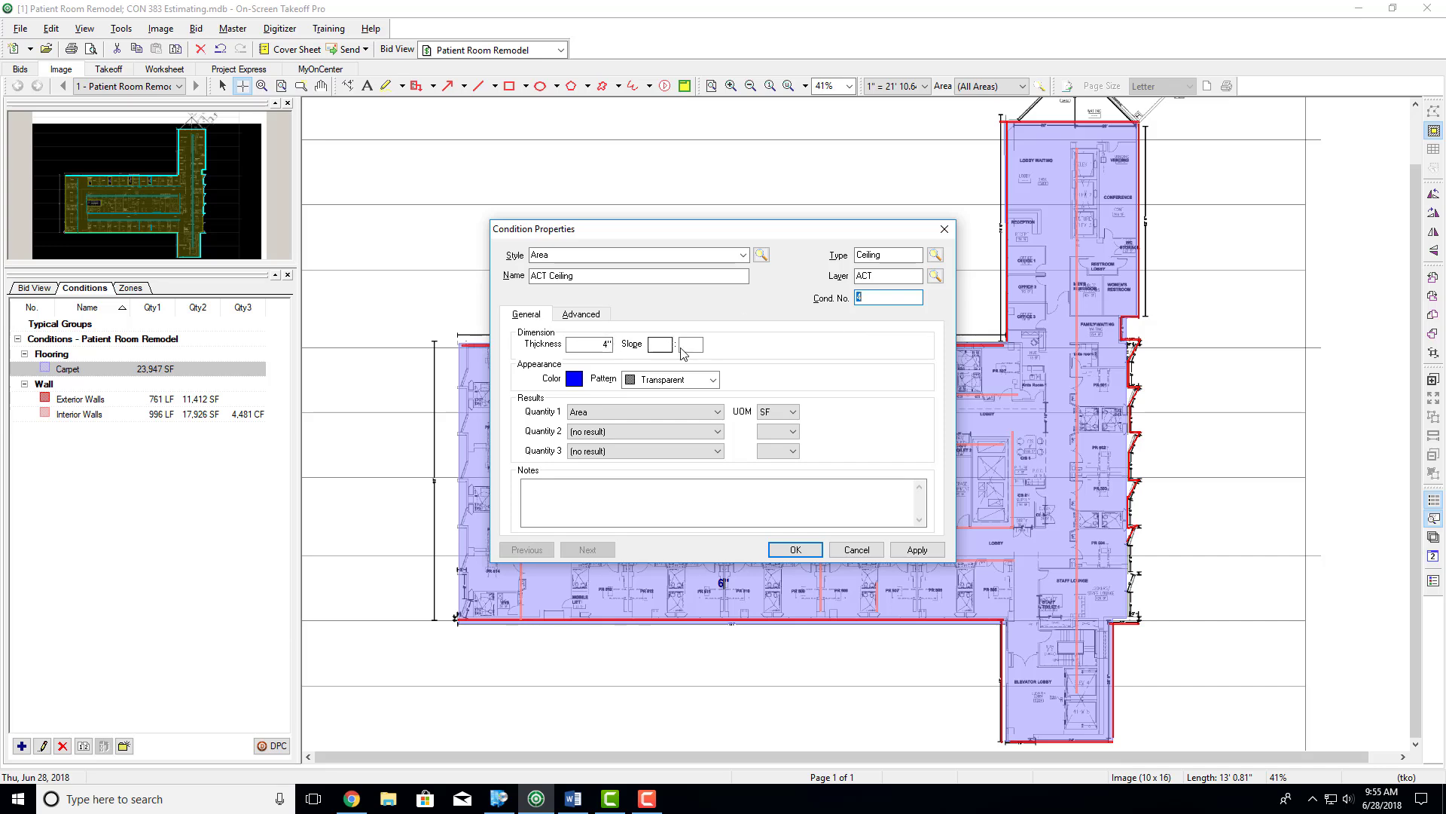
Step: Set the ACT Ceiling condition's color to bright green
left_click(574, 378)
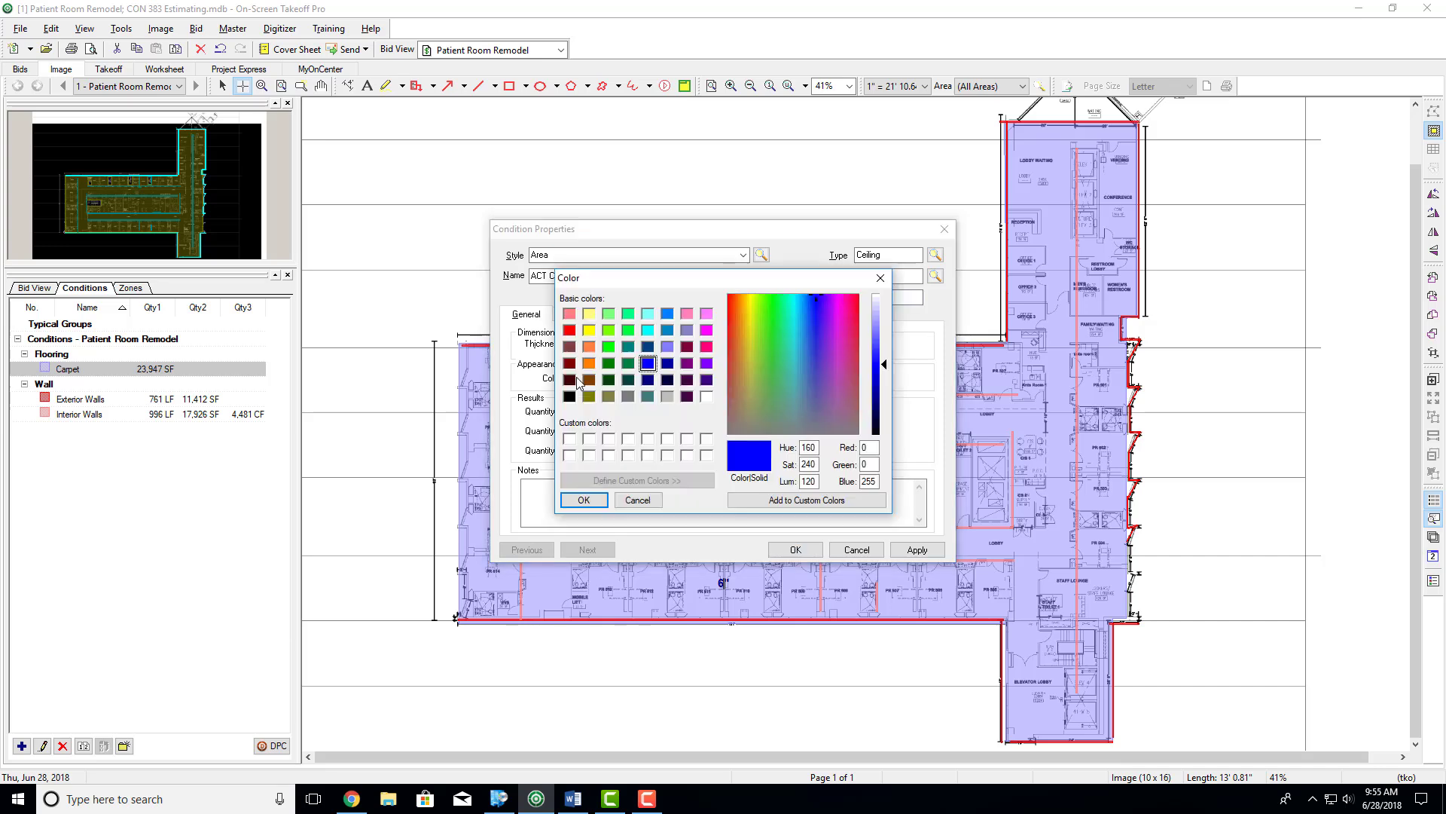
left_click(608, 331)
left_click(586, 501)
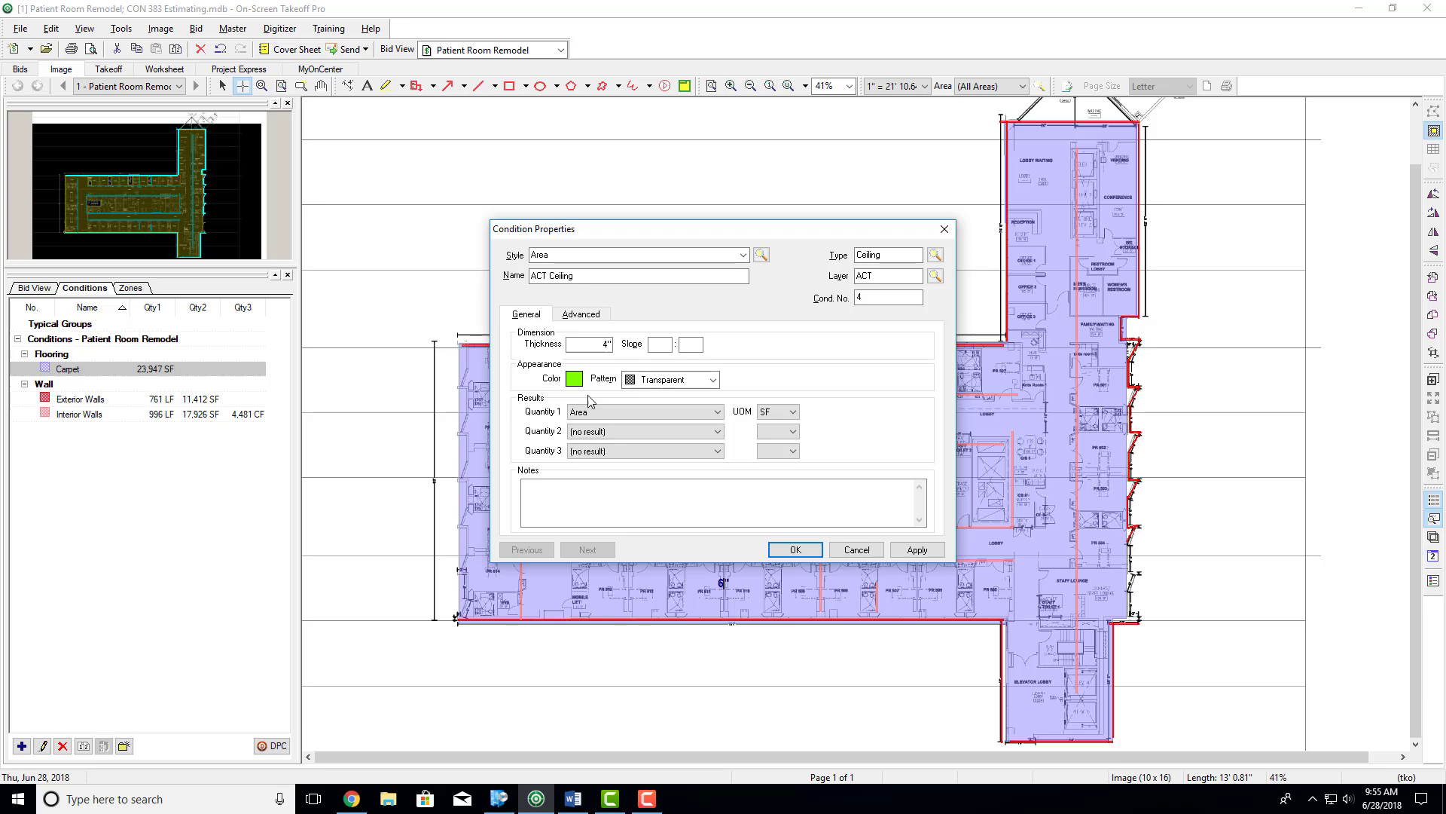
Step: Switch to the assignment document in Word, highlight the ceiling grid quantity requirement, and return to the condition's properties
left_click(573, 799)
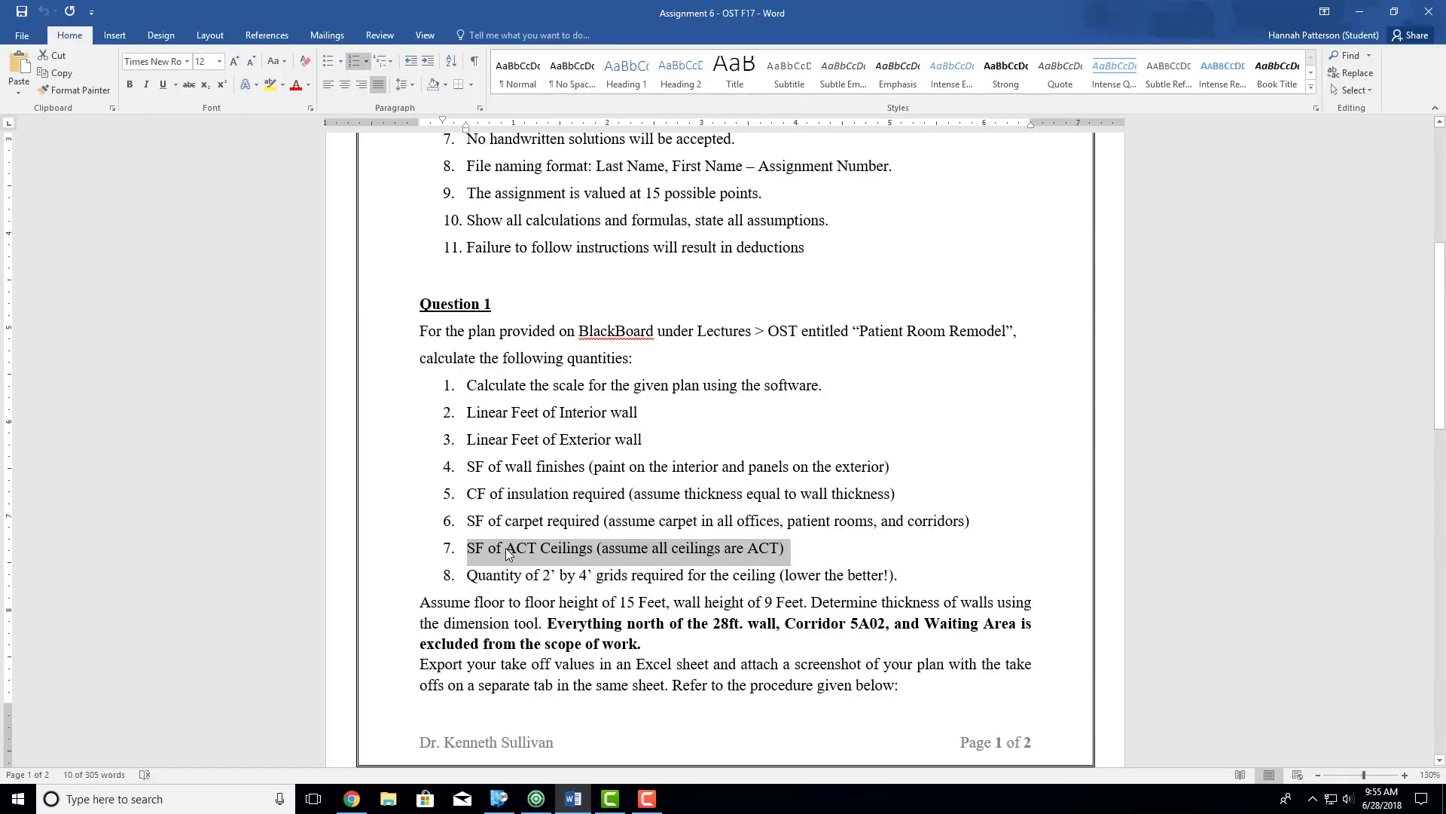
left_click(544, 549)
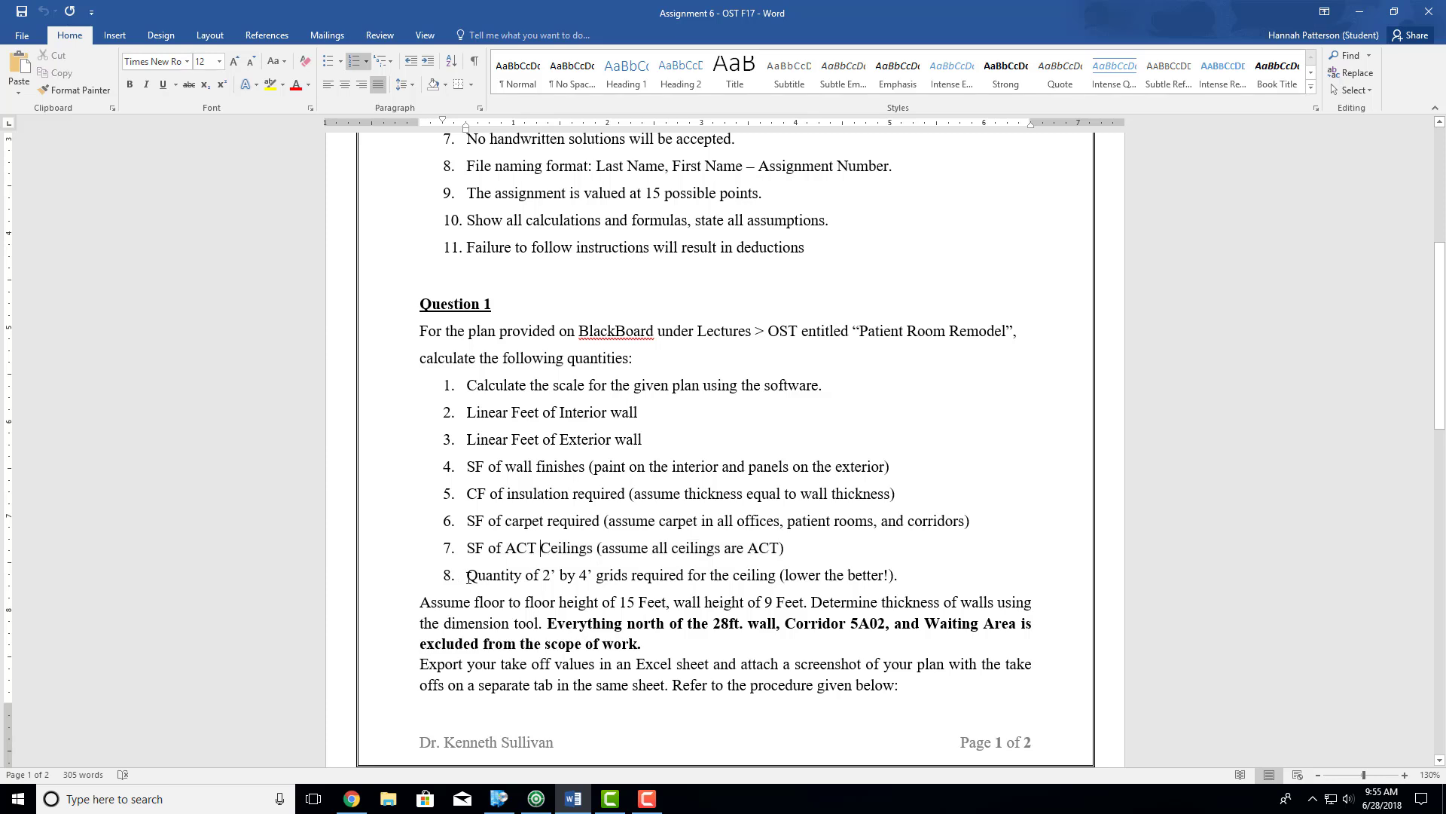
left_click_drag(468, 576, 939, 577)
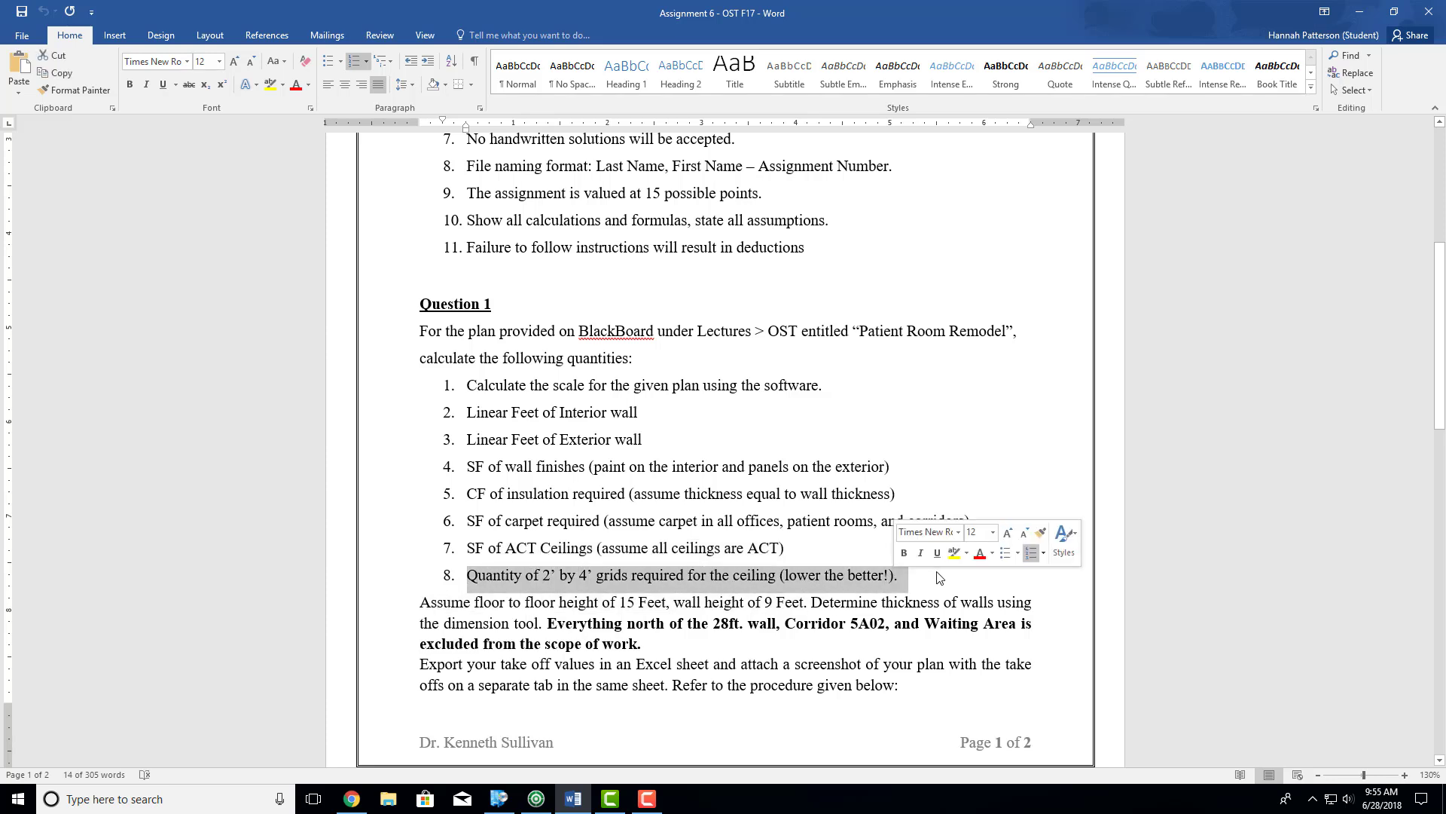
left_click(1360, 12)
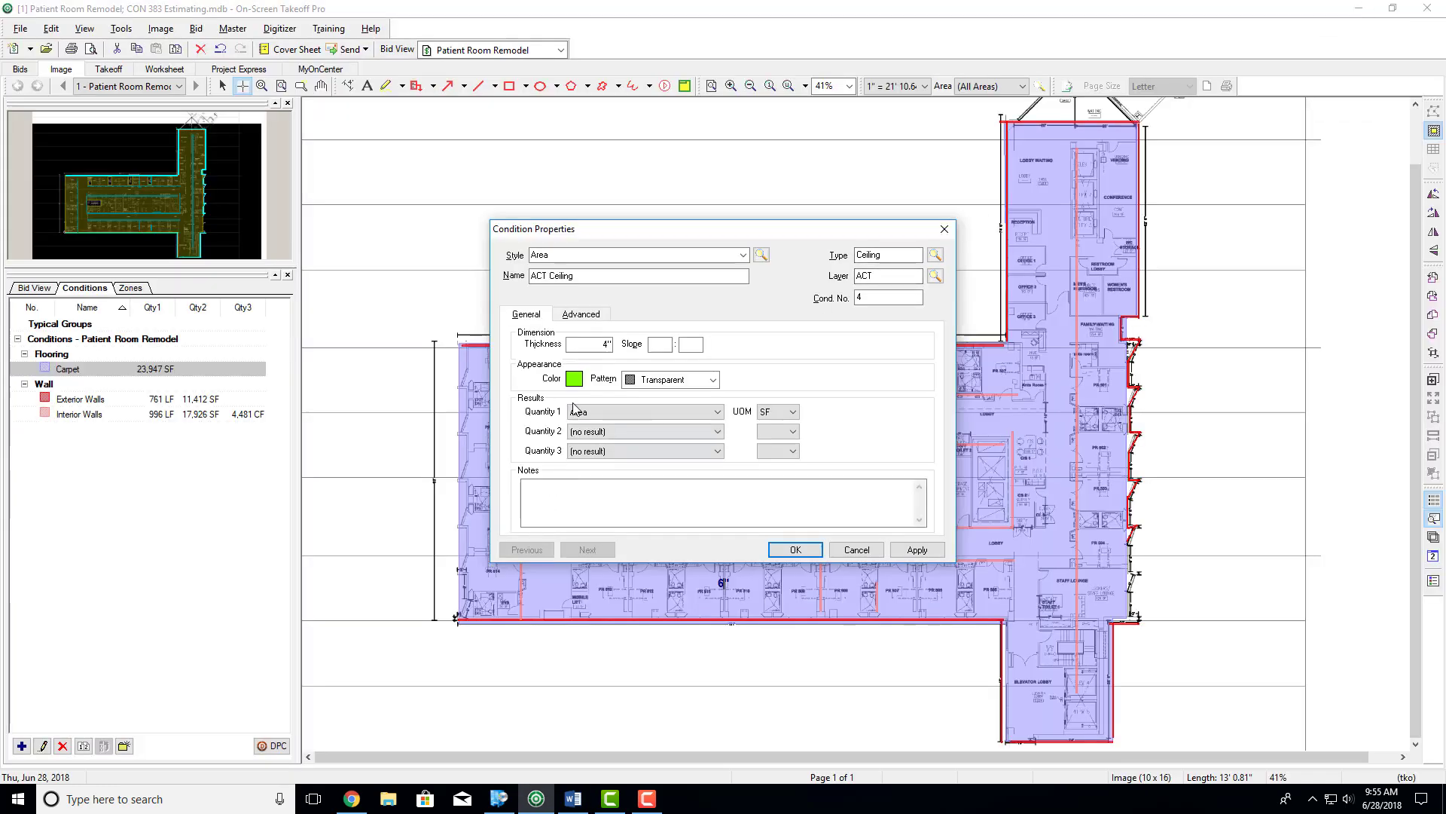
Step: Turn on the grid for the ACT Ceiling condition with 2' by 4' tiles
left_click(594, 317)
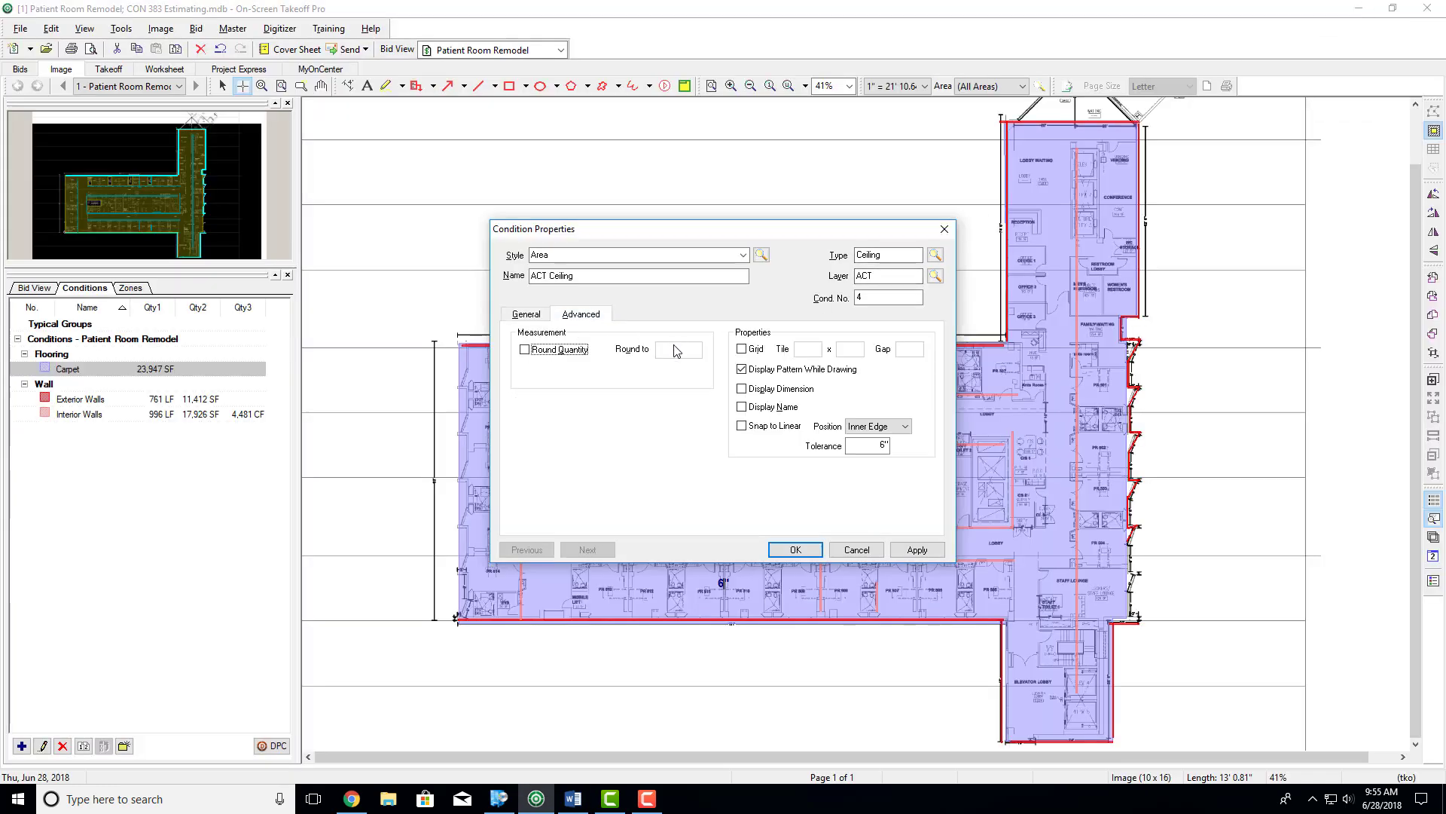
left_click(742, 351)
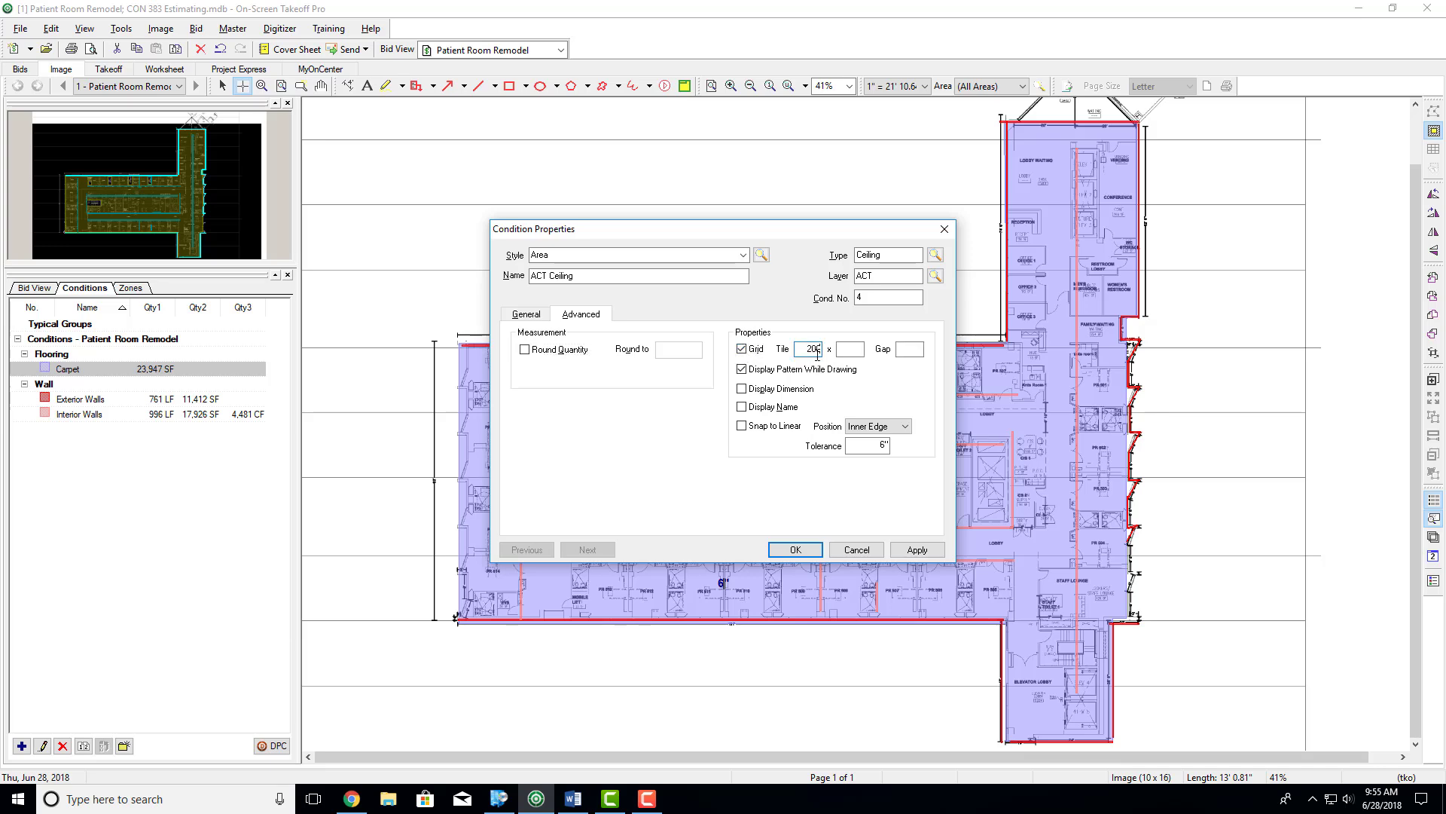
key("Tab")
Step: Set the ACT Ceiling condition's Quantity 2 to Tile count (visible) and save the condition
left_click(526, 314)
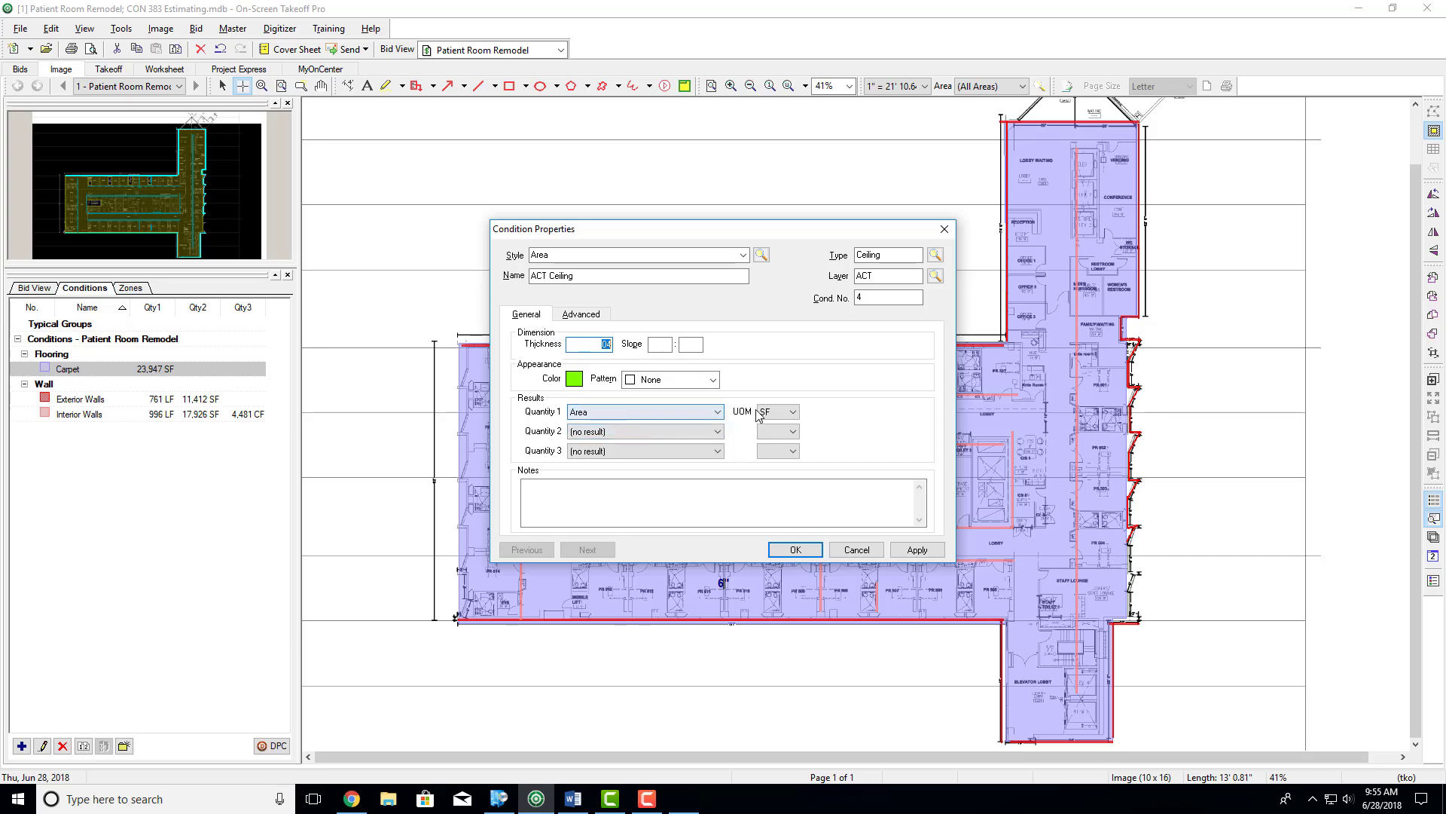
left_click(711, 431)
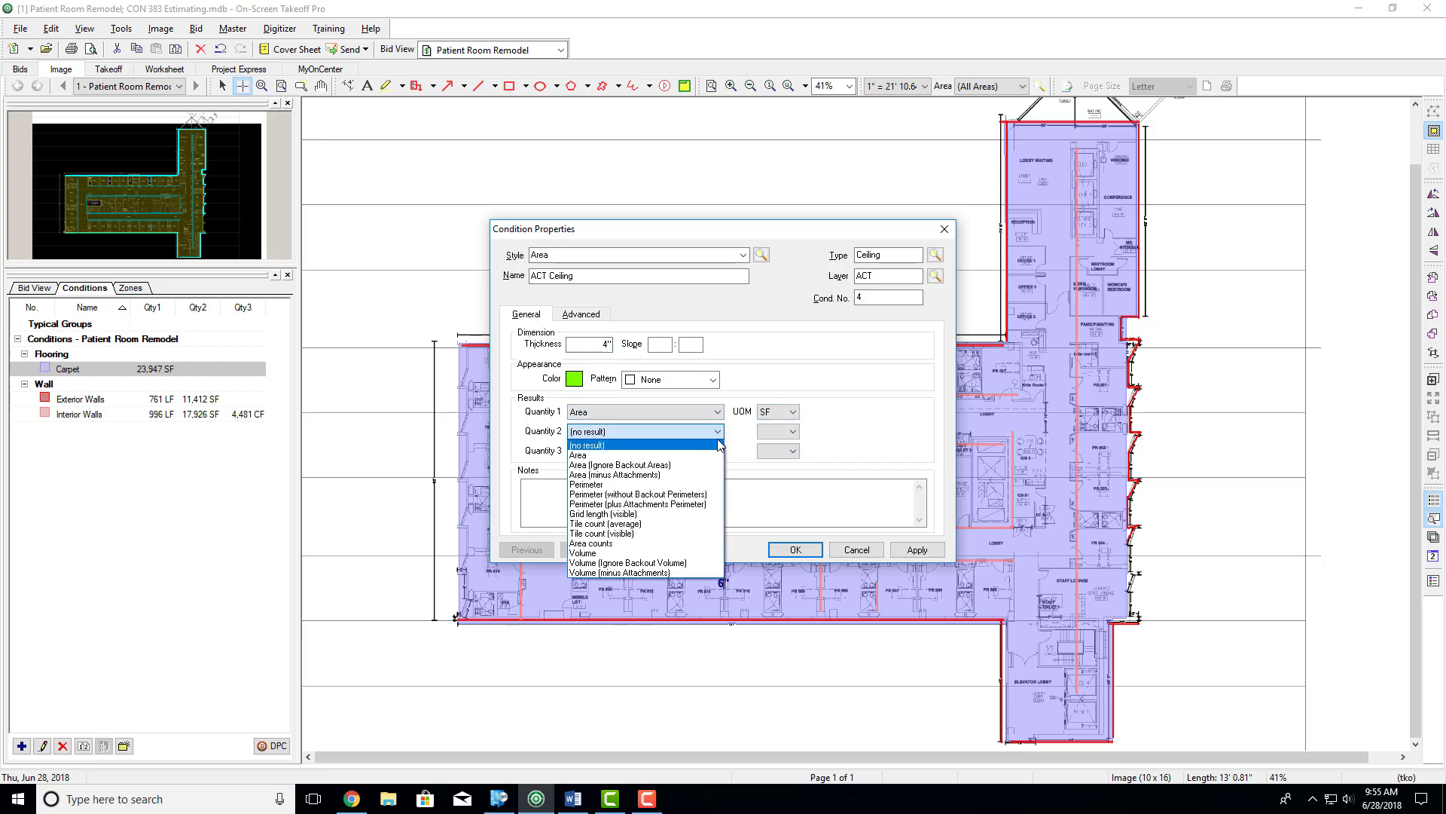
left_click(616, 533)
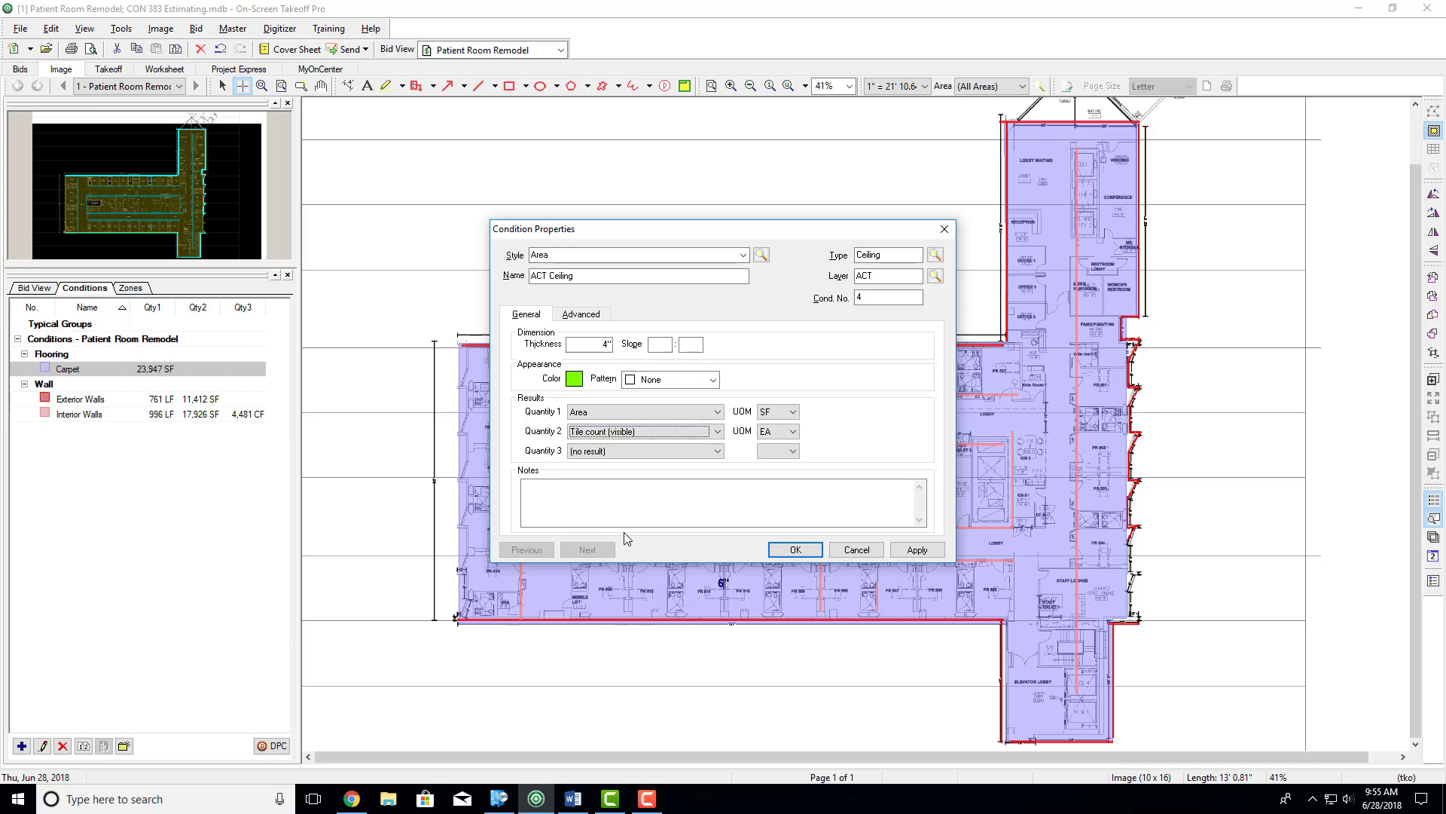
left_click(794, 549)
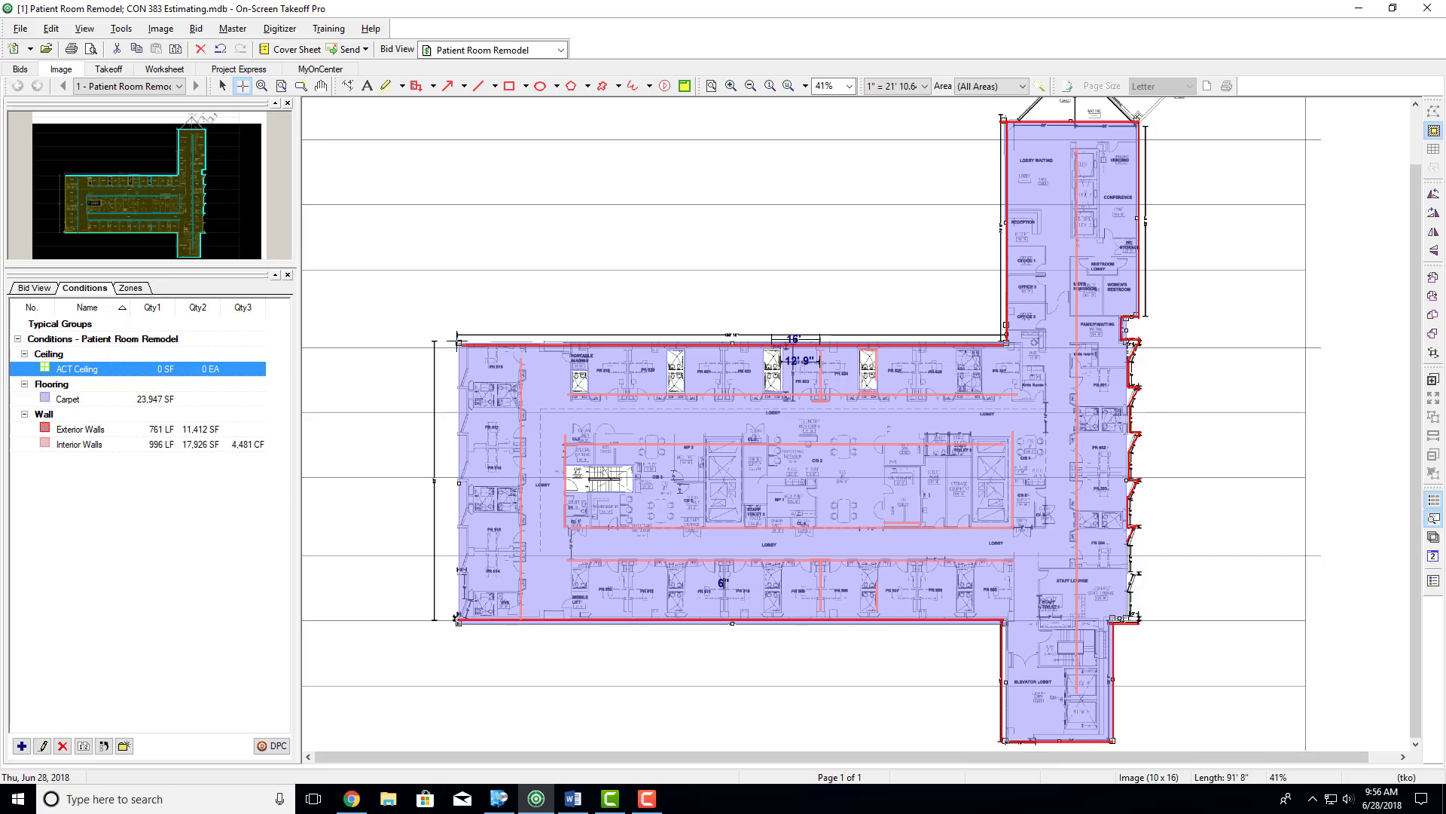
Step: Draw a rectangular ACT Ceiling area of about 19,485 SF over the main east-west block of the floor plan
left_click_drag(459, 346, 1128, 619)
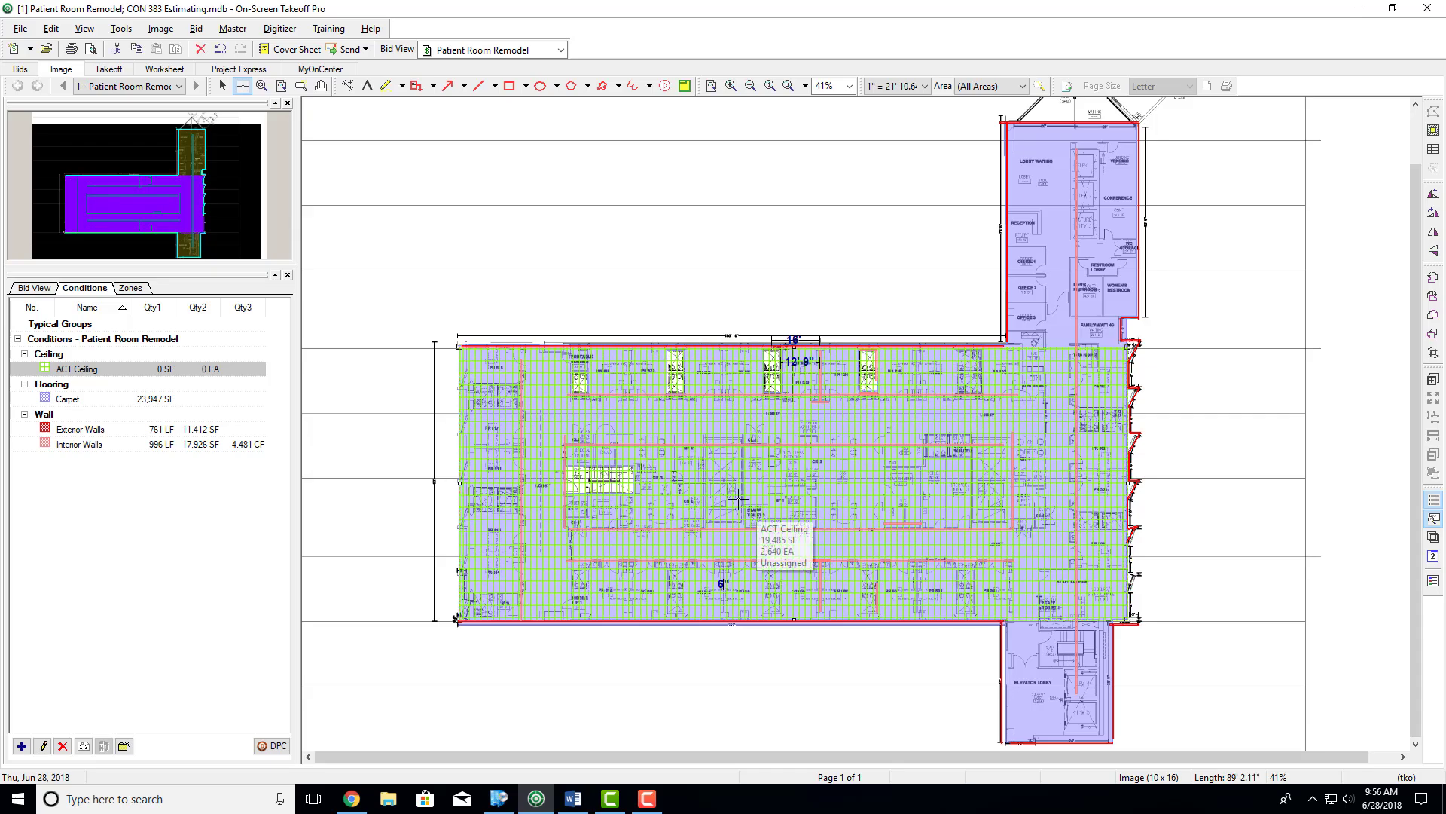
scroll(738, 500, "up", 5)
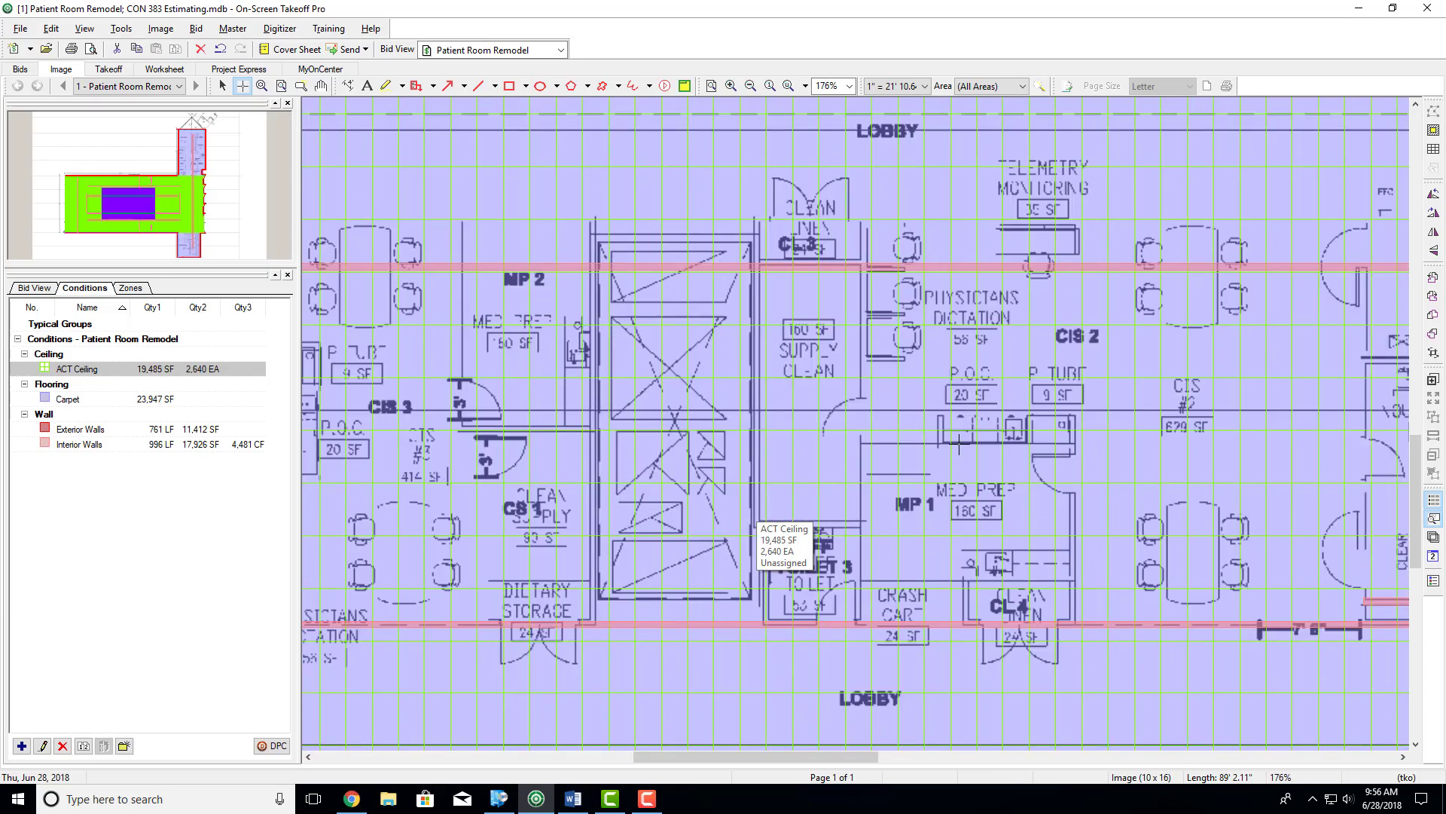
scroll(959, 445, "down", 6)
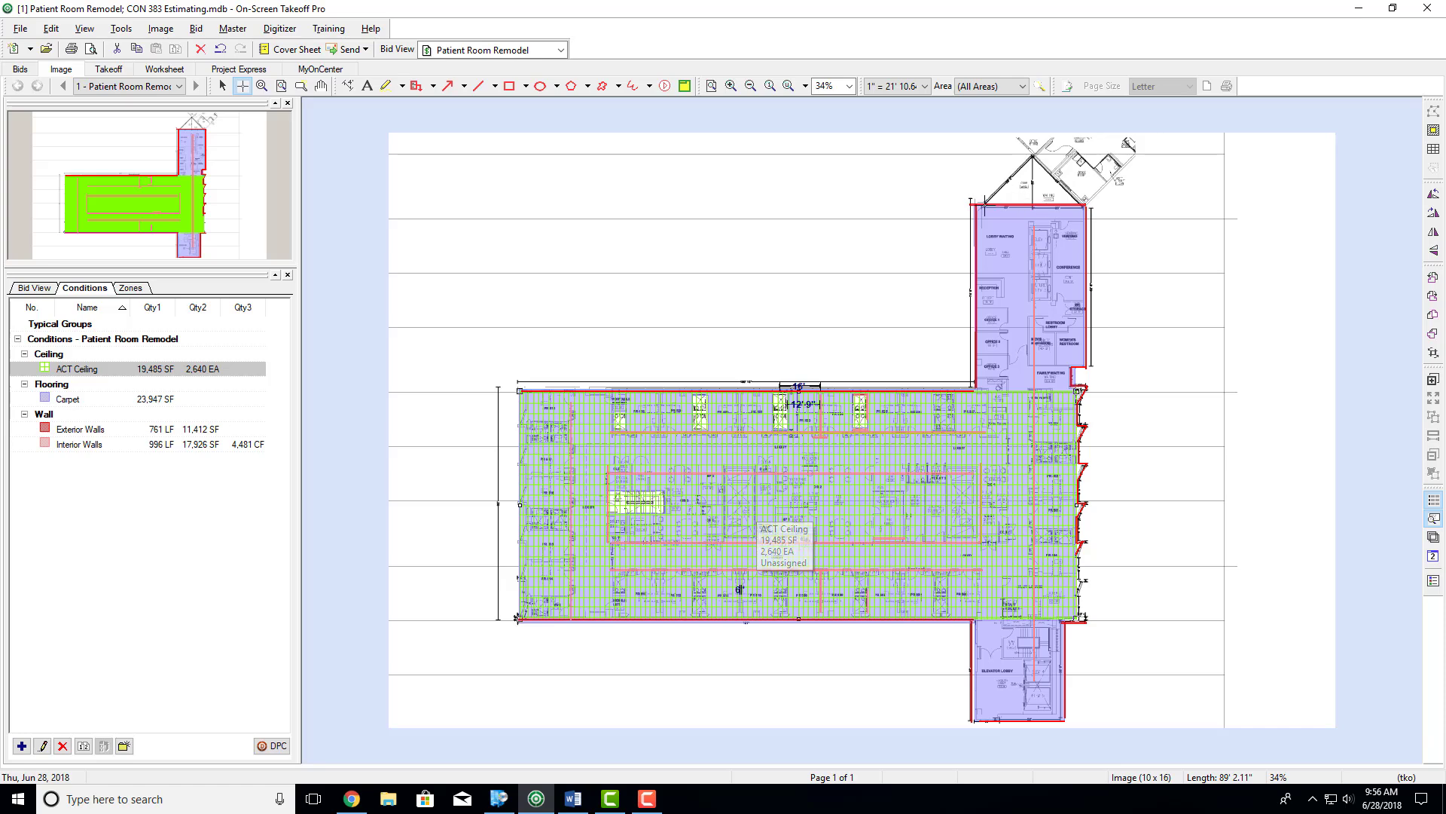
Step: Add rectangular ACT Ceiling areas over the north wing and over the elevator lobby wing at the south end
left_click(972, 205)
left_click(1085, 386)
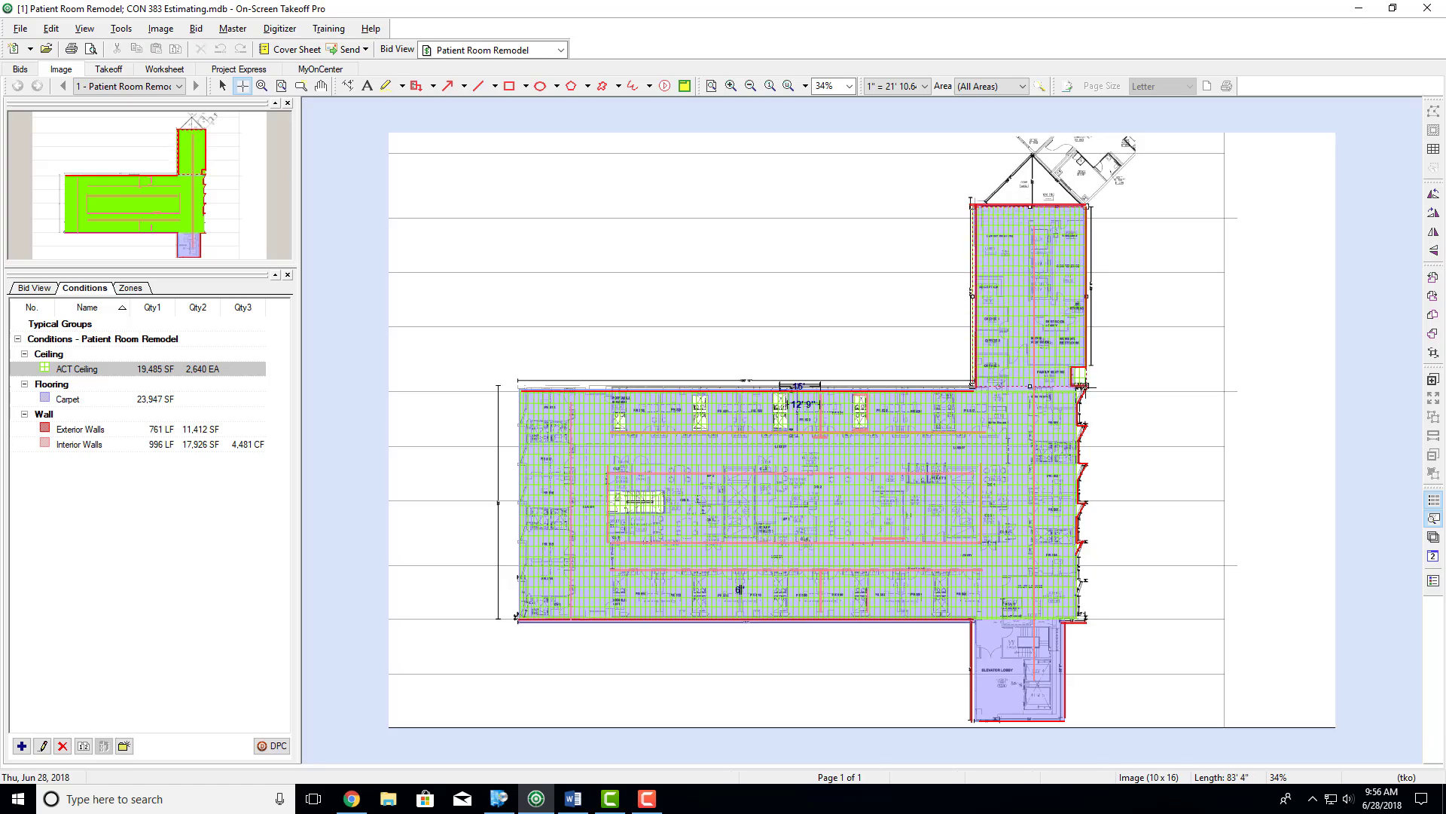
left_click(1064, 719)
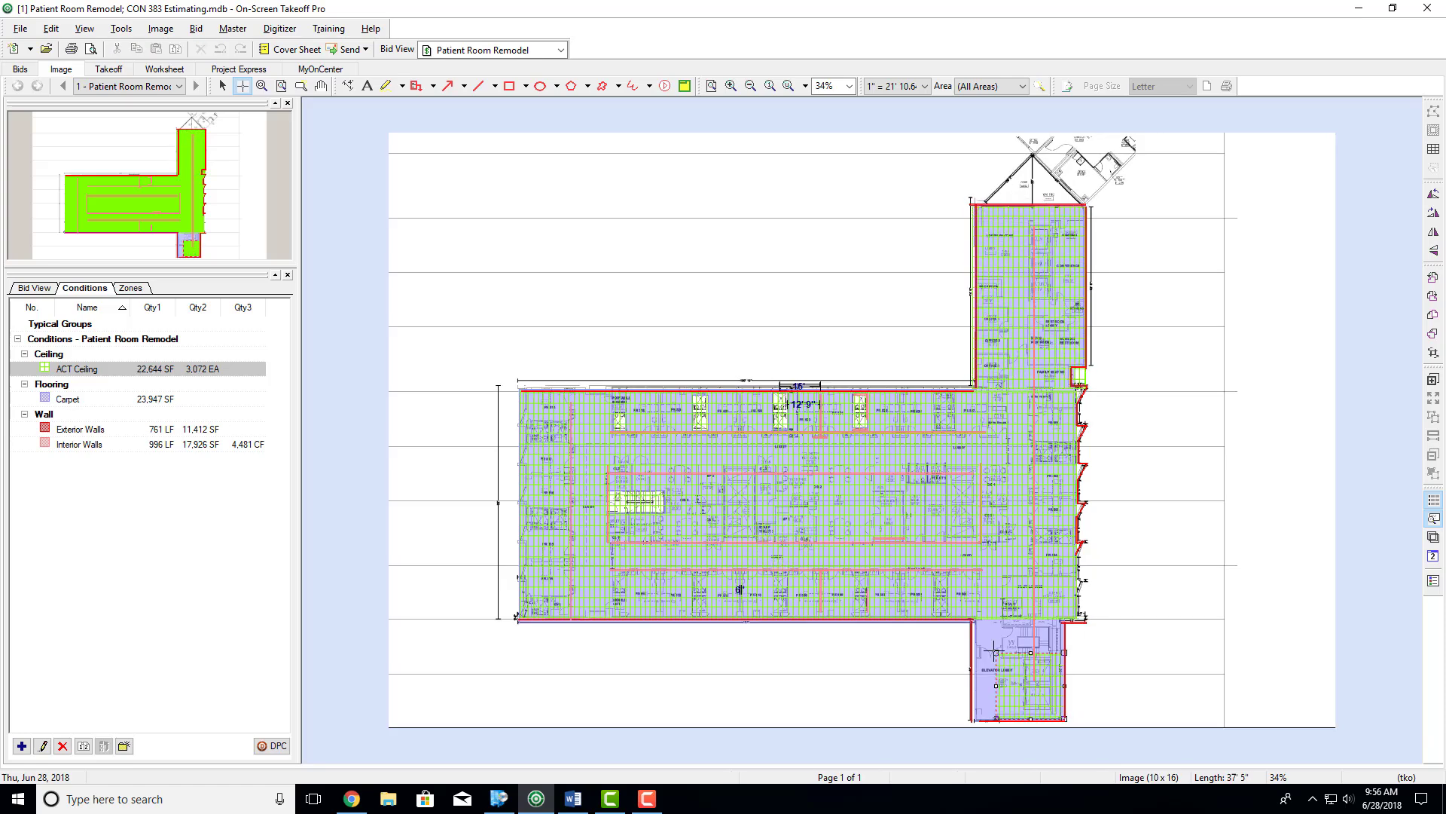
left_click(973, 619)
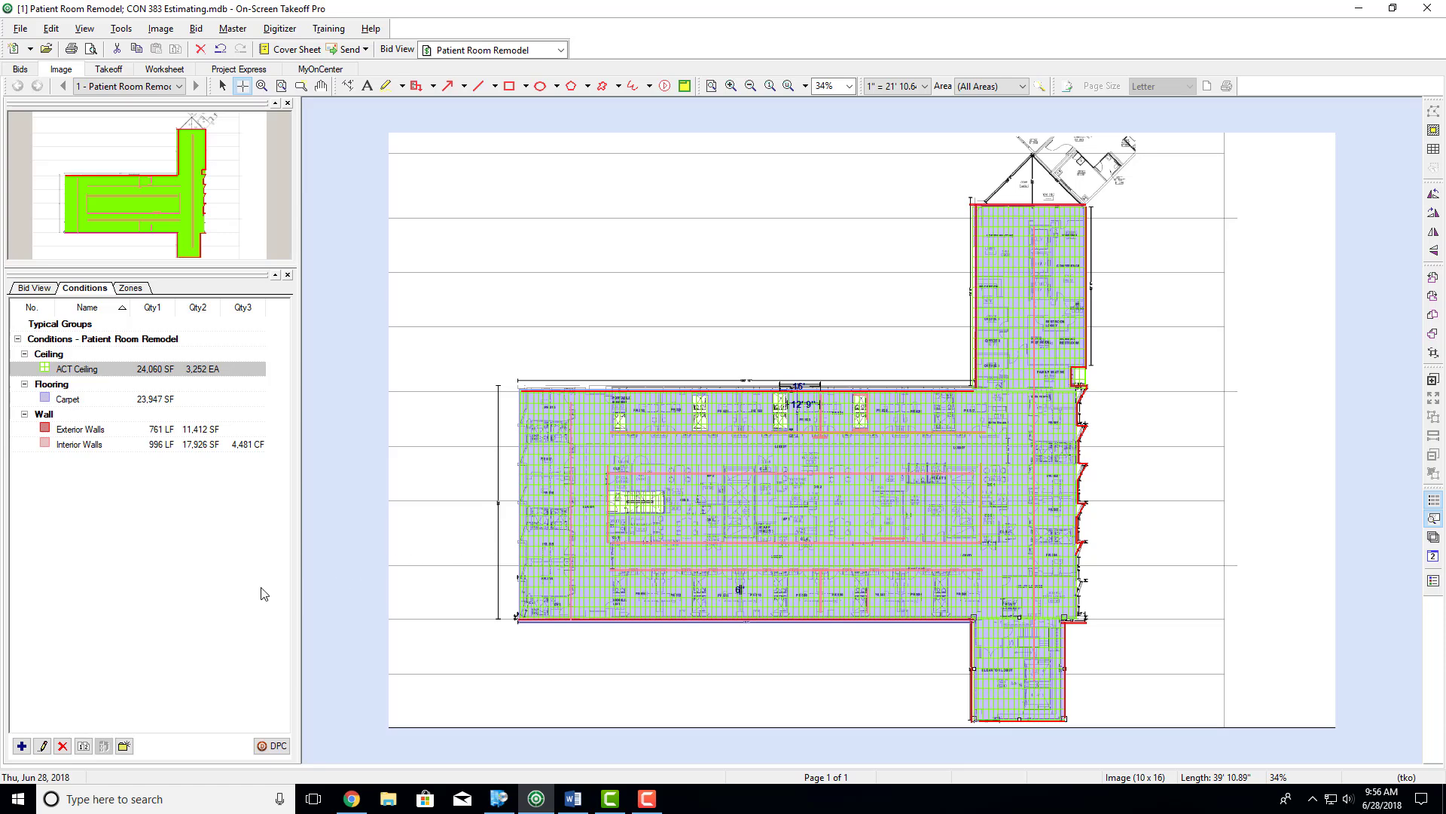
Step: Show the bid layers list, enlarge it to fit every layer, and hide the Carpet and ACT layers
key("ctrl+l")
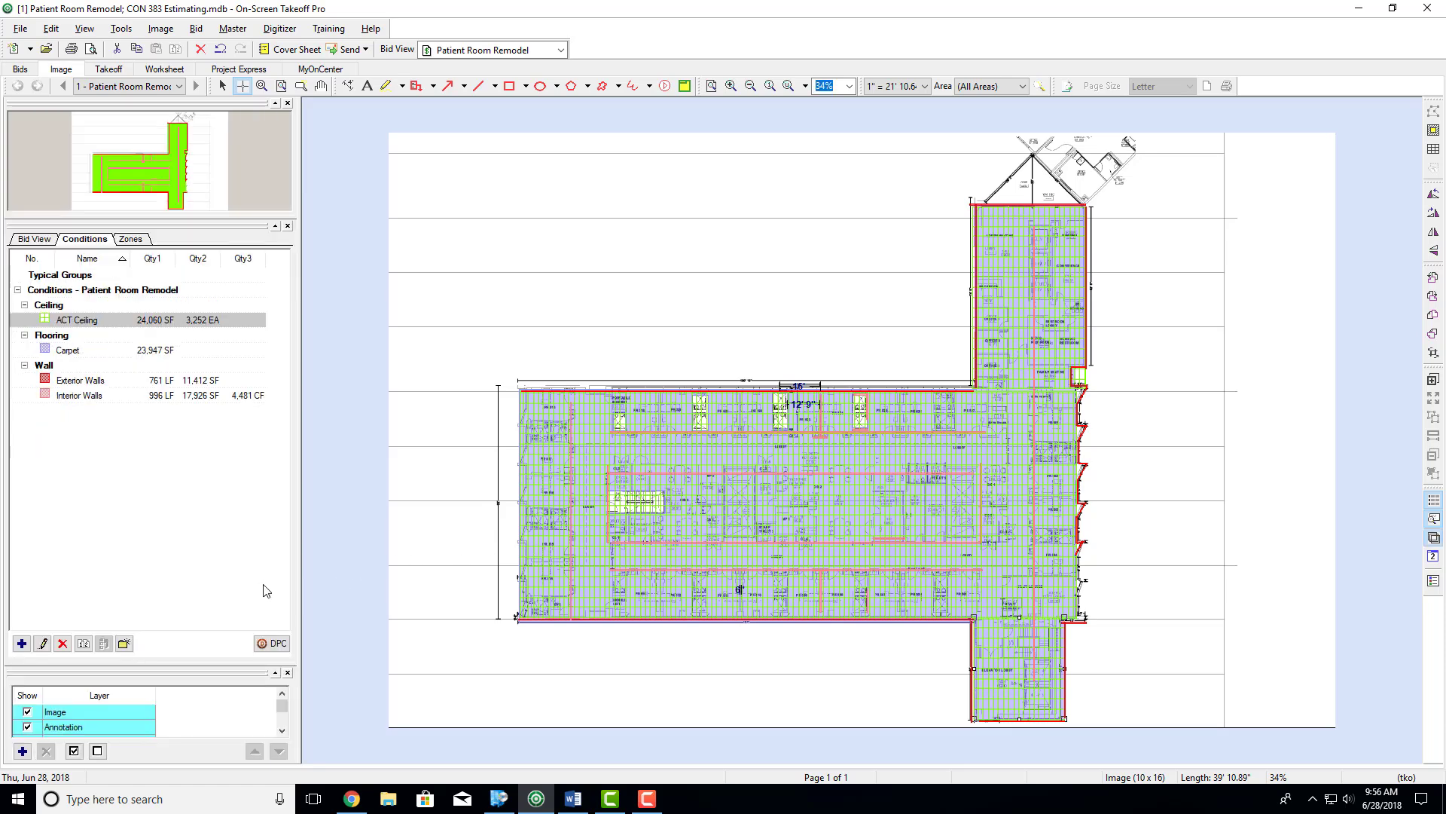
scroll(170, 716, "down", 1)
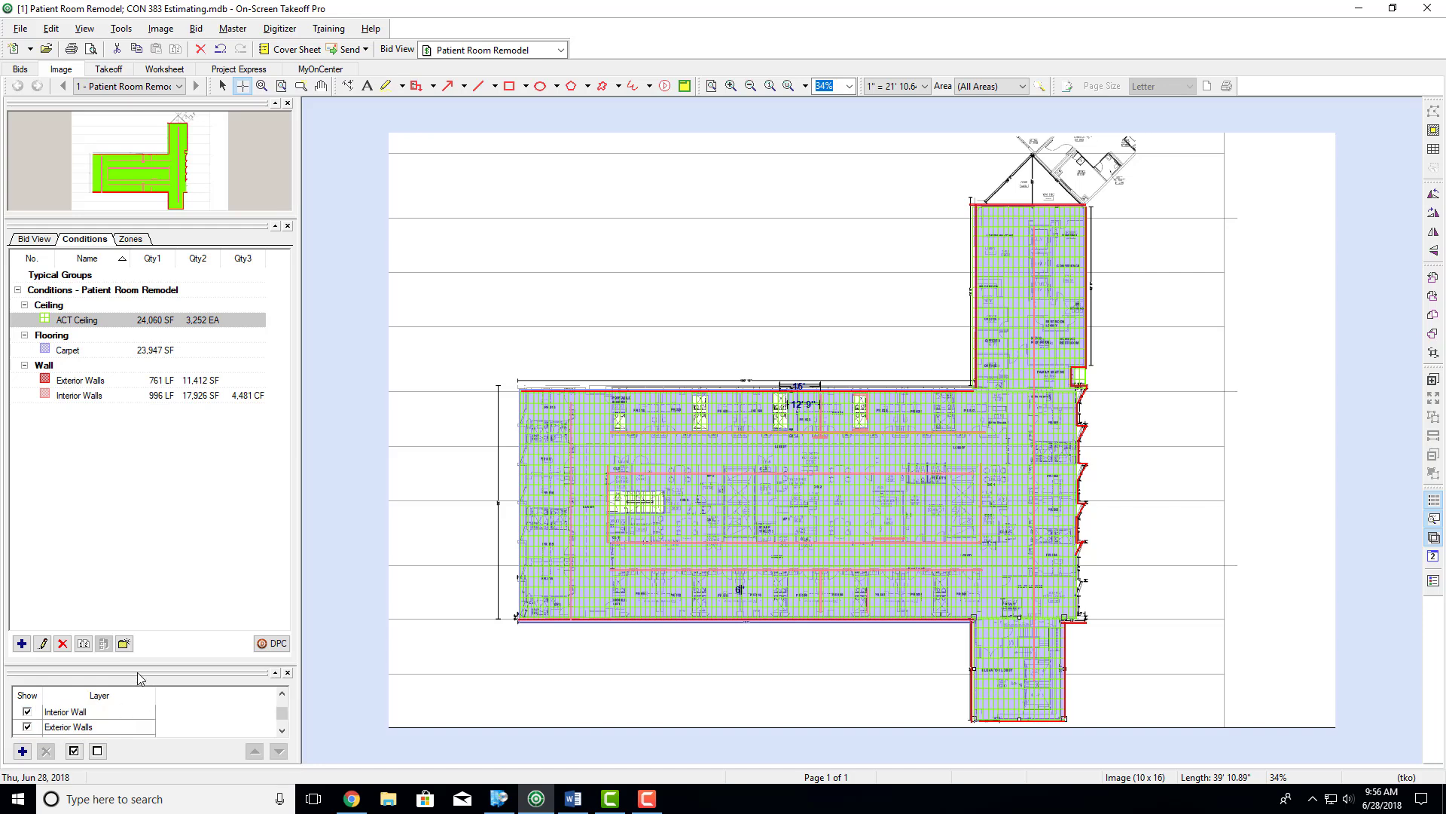
left_click_drag(139, 666, 136, 536)
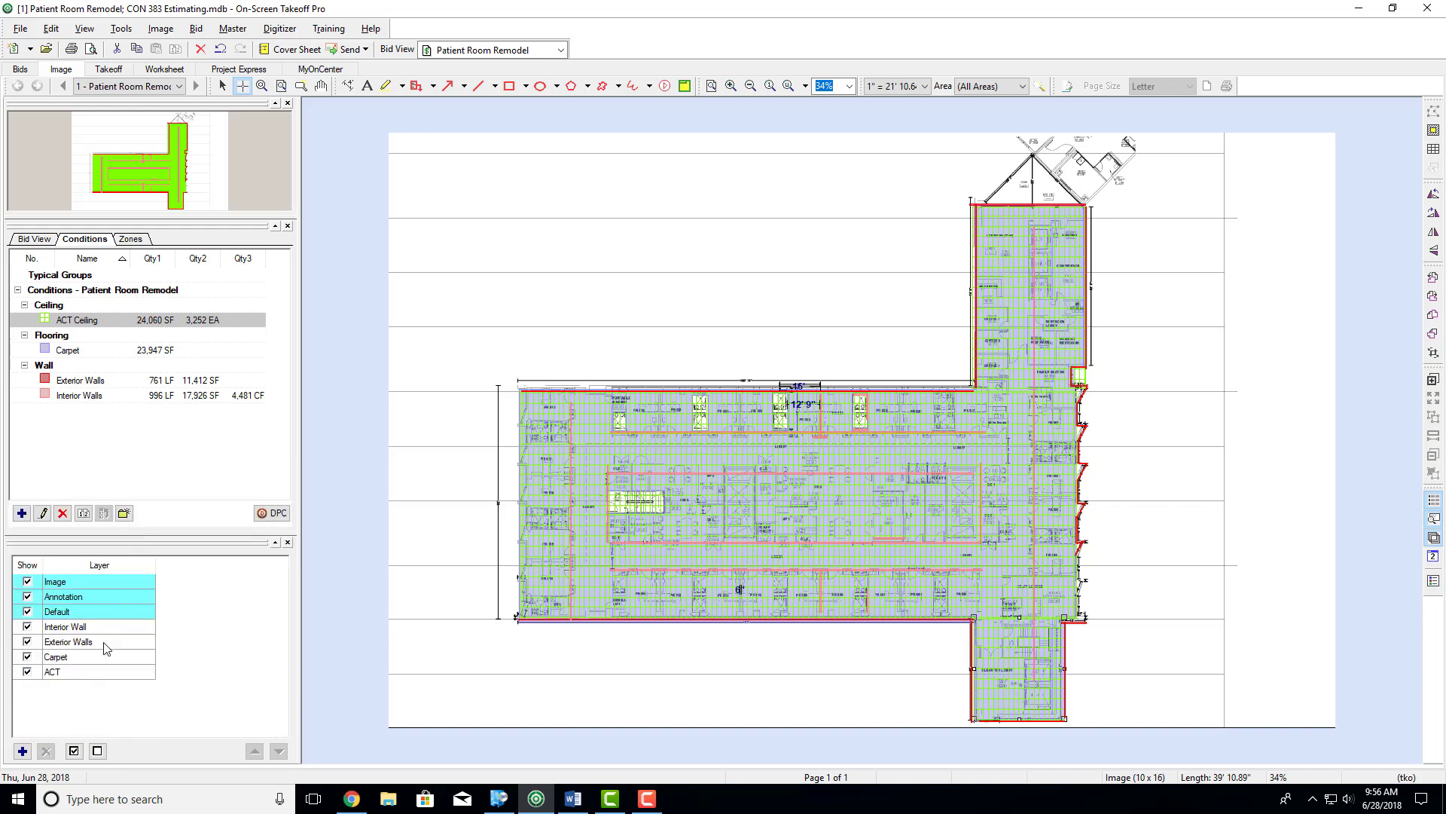
left_click(27, 657)
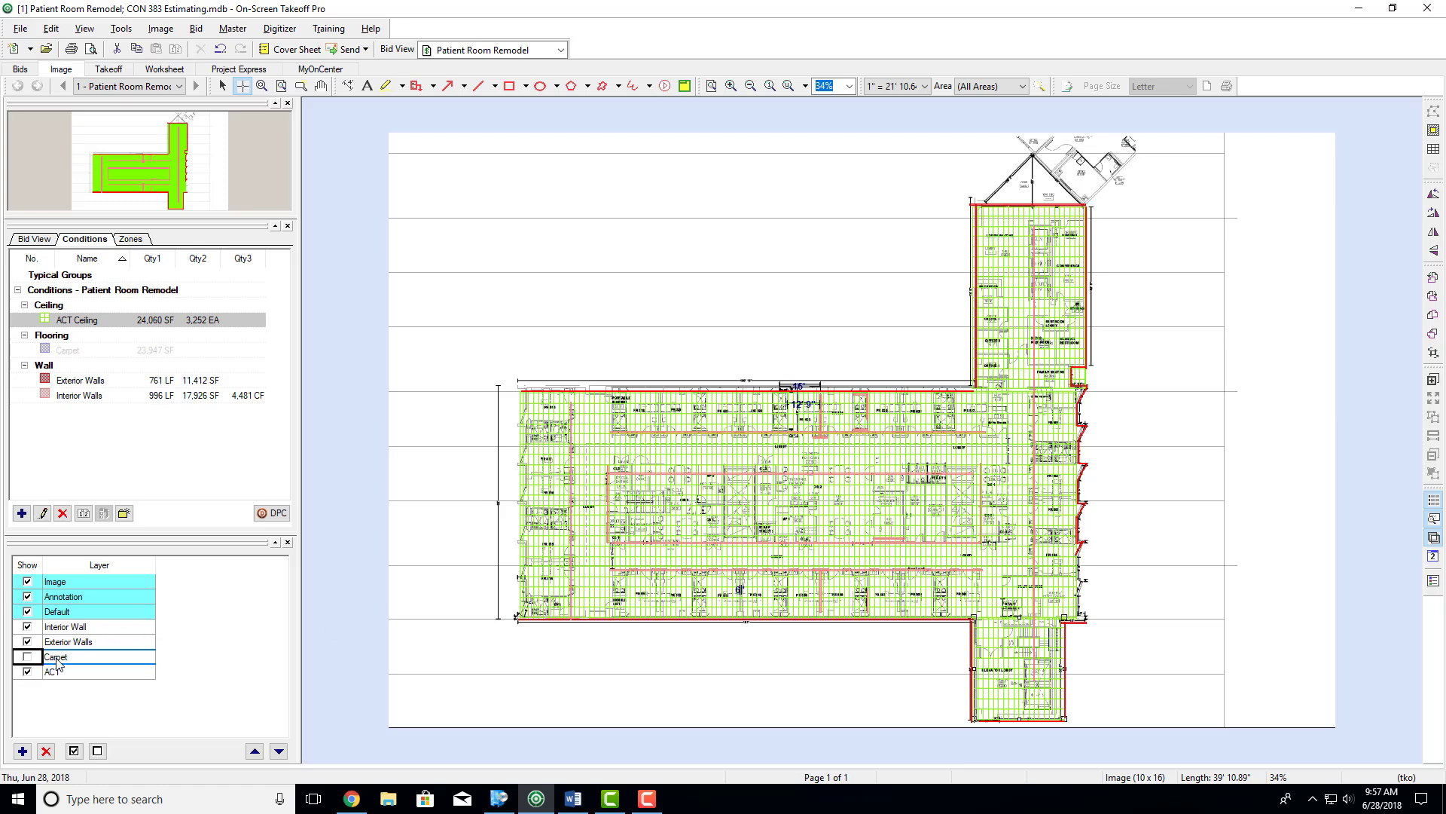
left_click(27, 671)
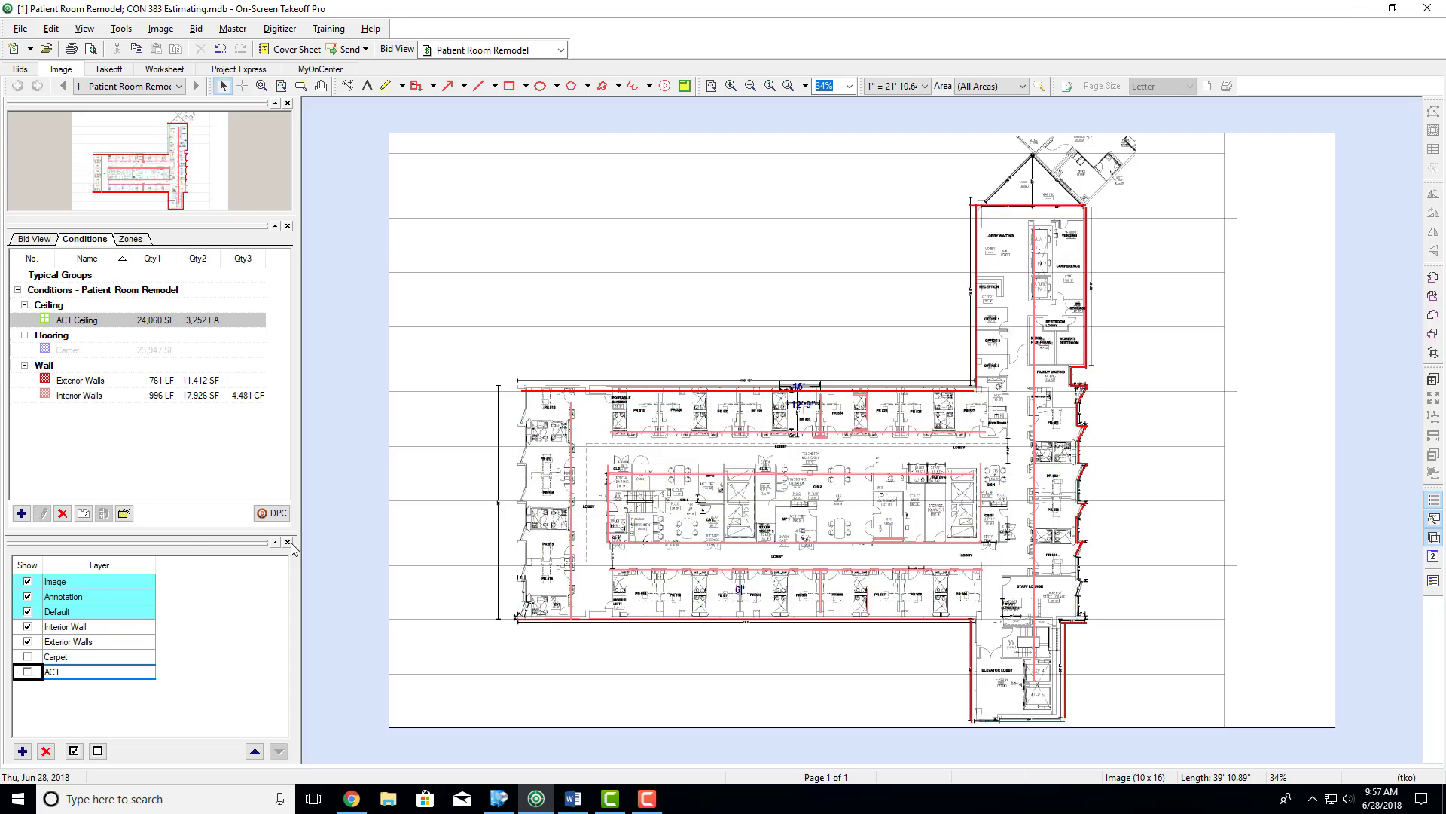
Step: Toggle the ACT and Carpet layers on and back off to compare the plan with and without them
left_click(805, 365)
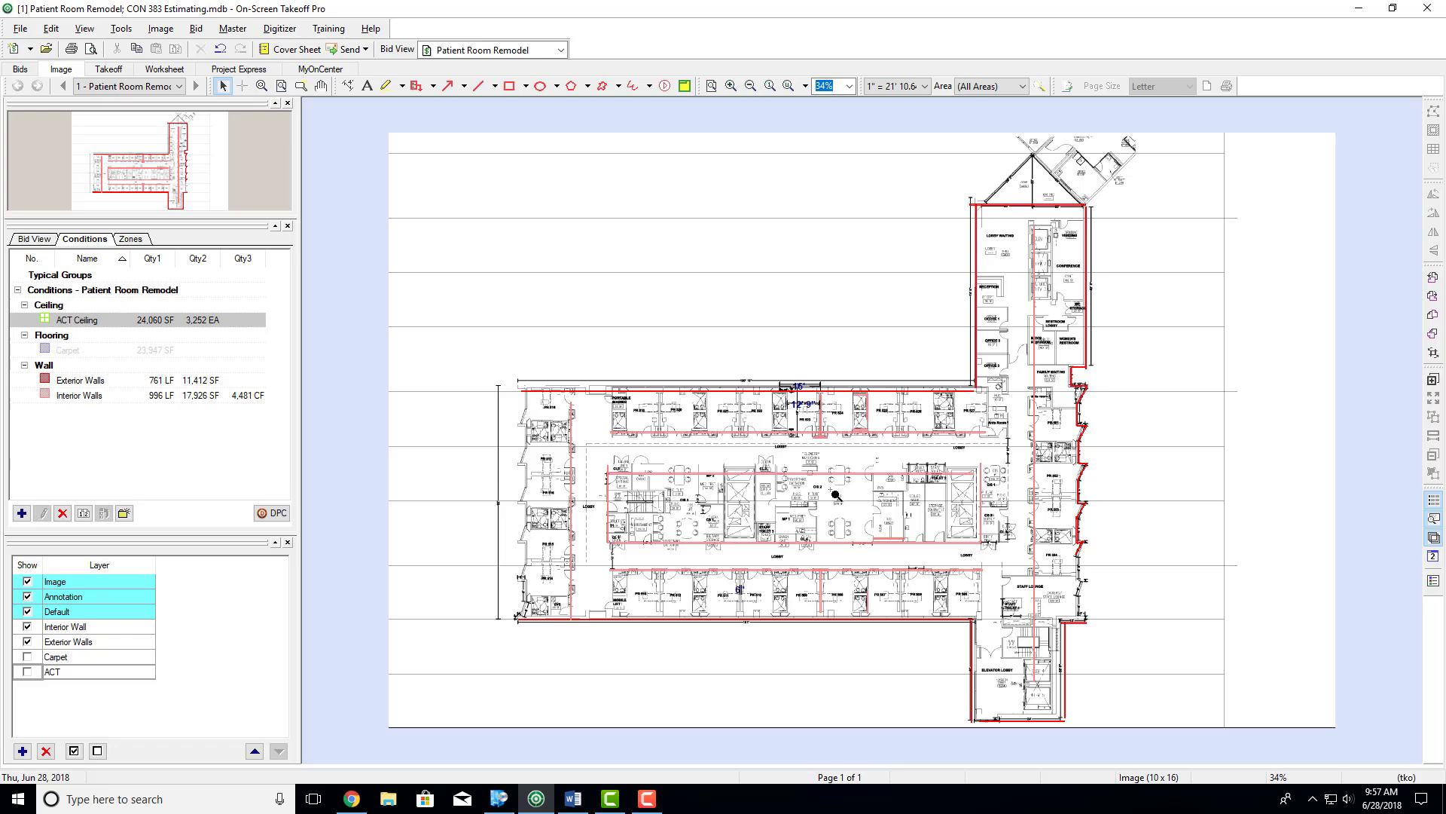
scroll(835, 494, "up", 3)
scroll(836, 494, "down", 2)
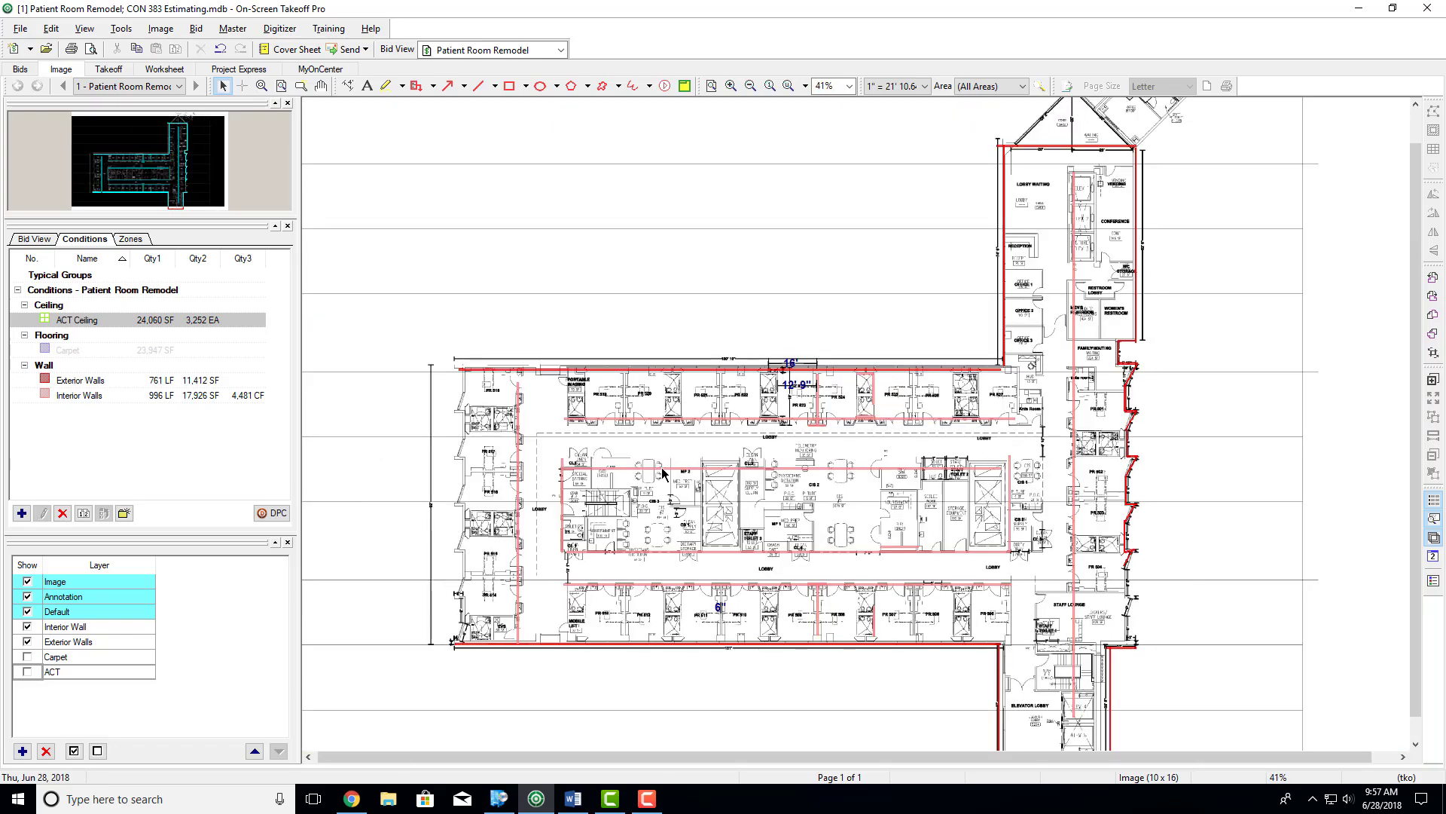
left_click(29, 672)
left_click(27, 656)
left_click(27, 656)
left_click(27, 671)
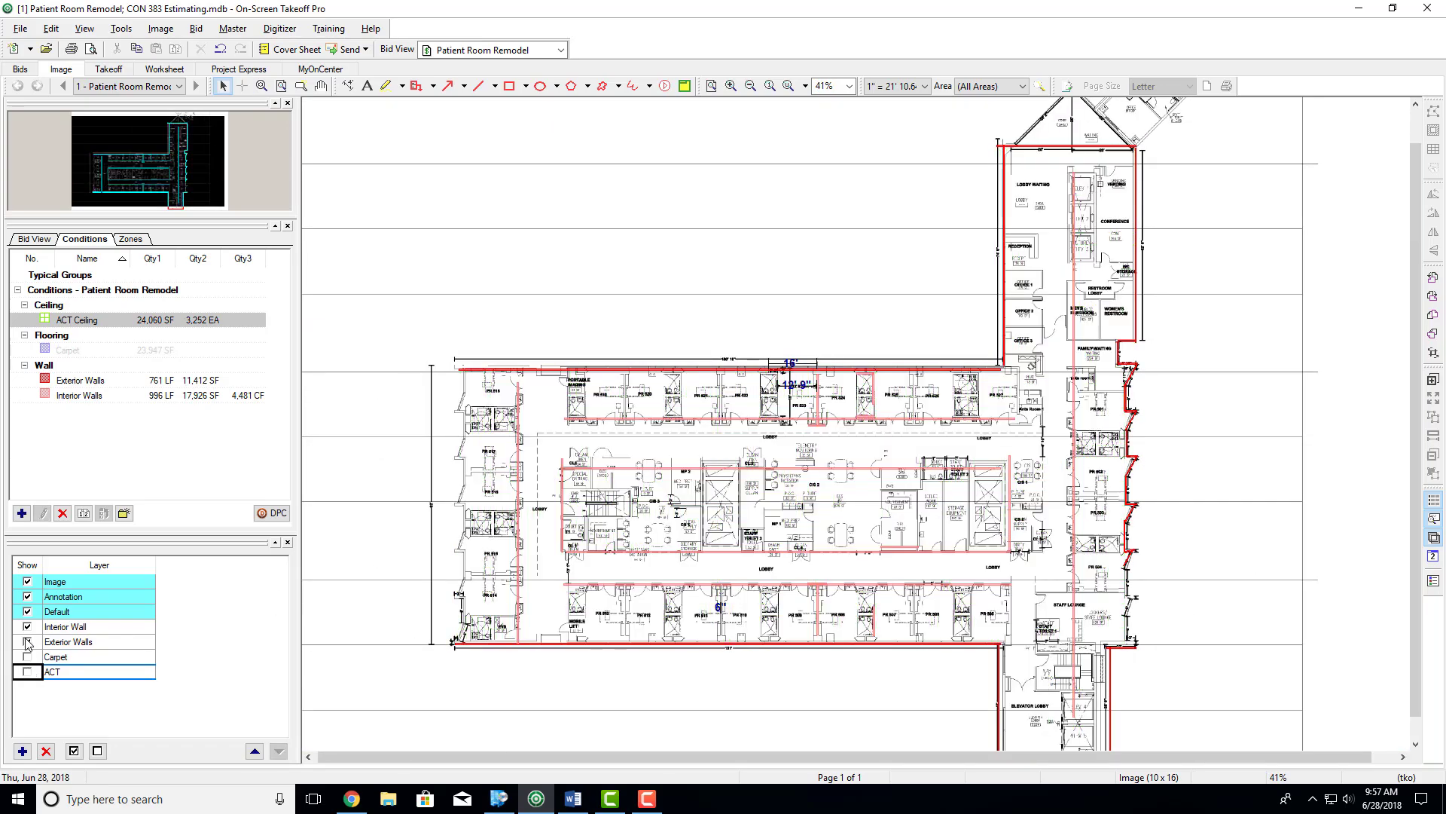
Step: Hide the Exterior Walls and Interior Wall layers on the plan
left_click(27, 642)
left_click(27, 627)
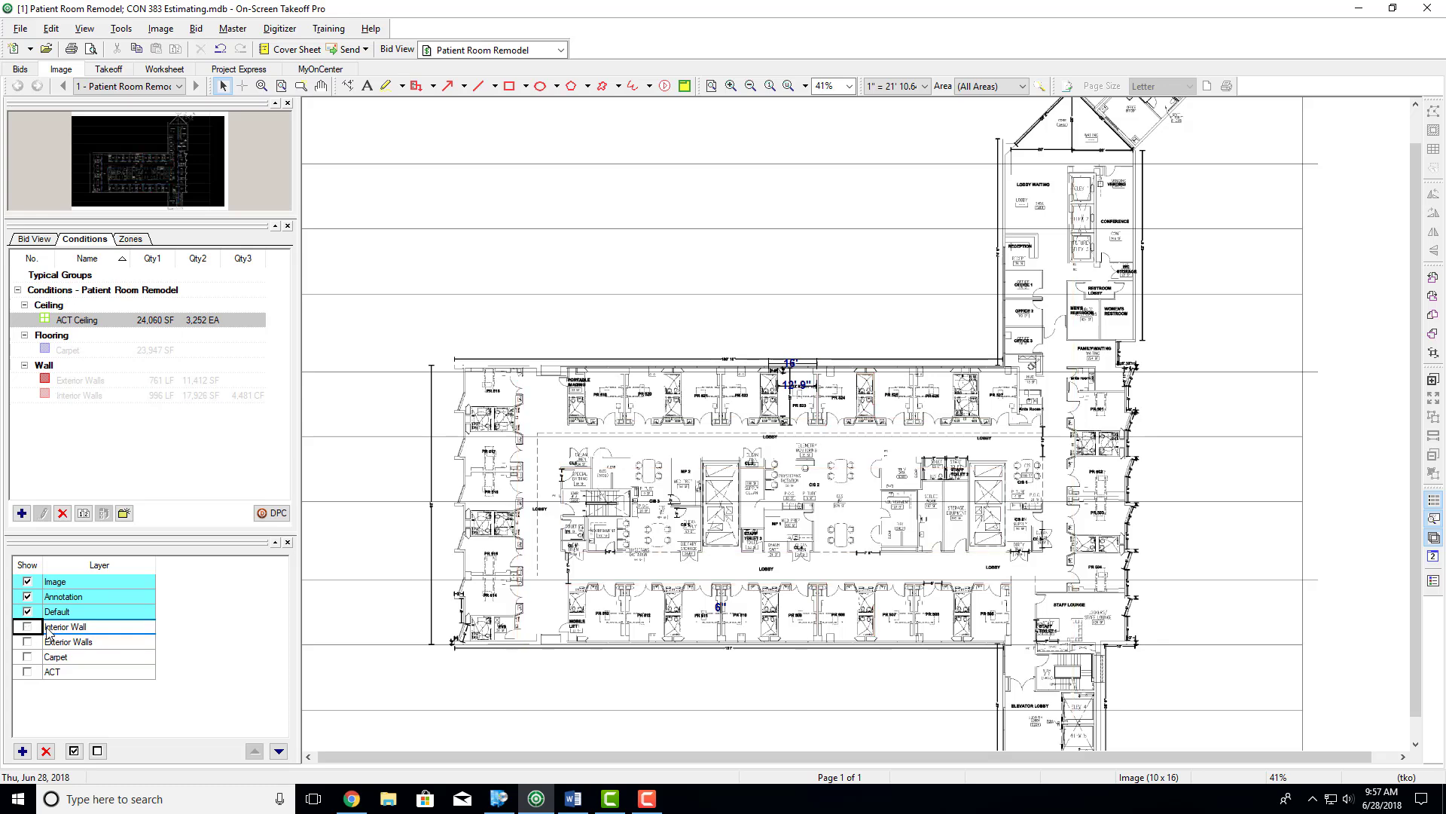
Step: Show the Interior Wall, Exterior Walls, Carpet and ACT layers on the plan again
left_click(27, 627)
left_click(27, 642)
left_click(27, 657)
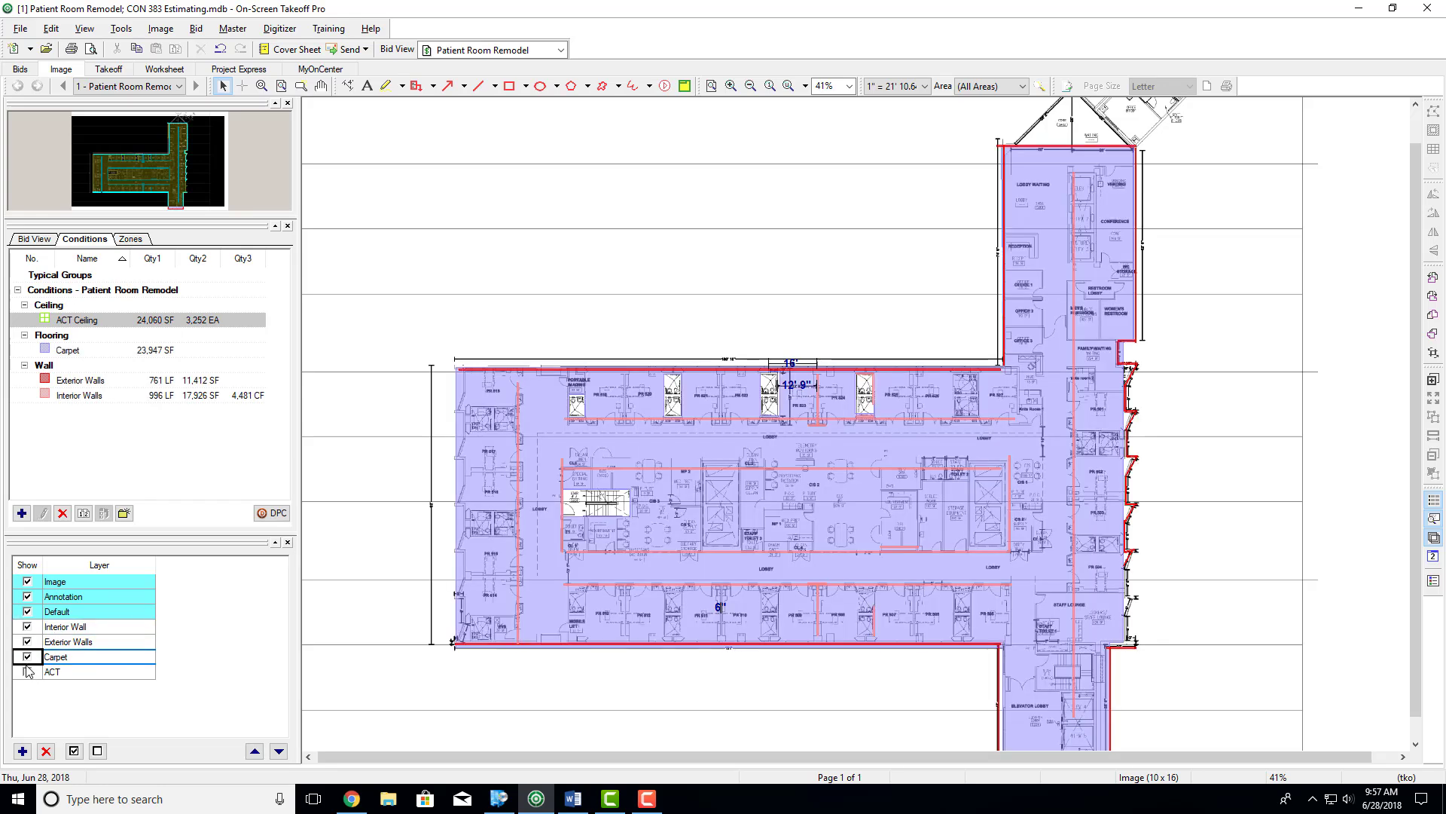
left_click(27, 671)
Step: Switch to the Assignment 6 document in Word, review the Question 1 quantity list, and return to On-Screen Takeoff
left_click(572, 799)
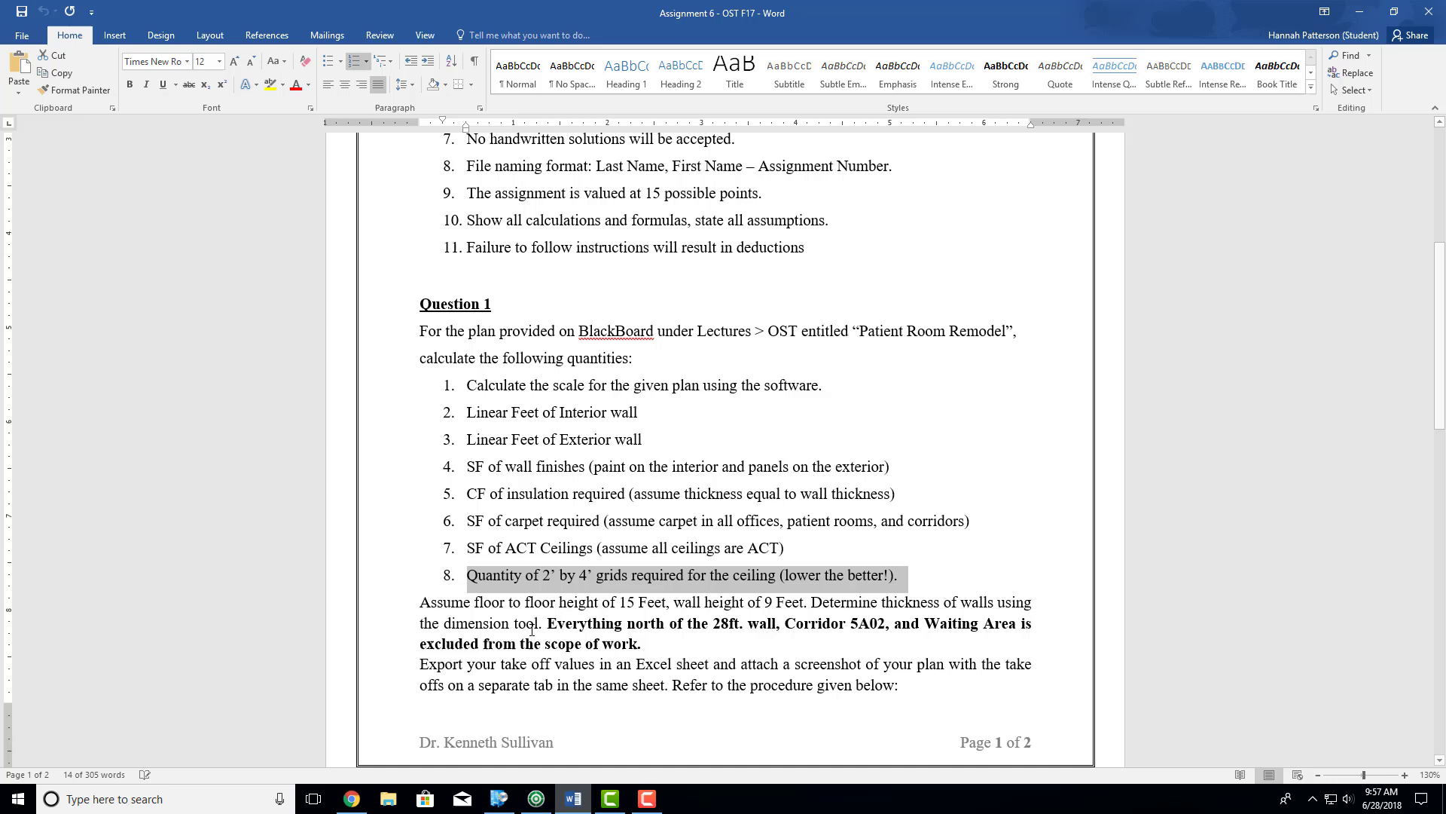
left_click(488, 575)
scroll(561, 611, "down", 1)
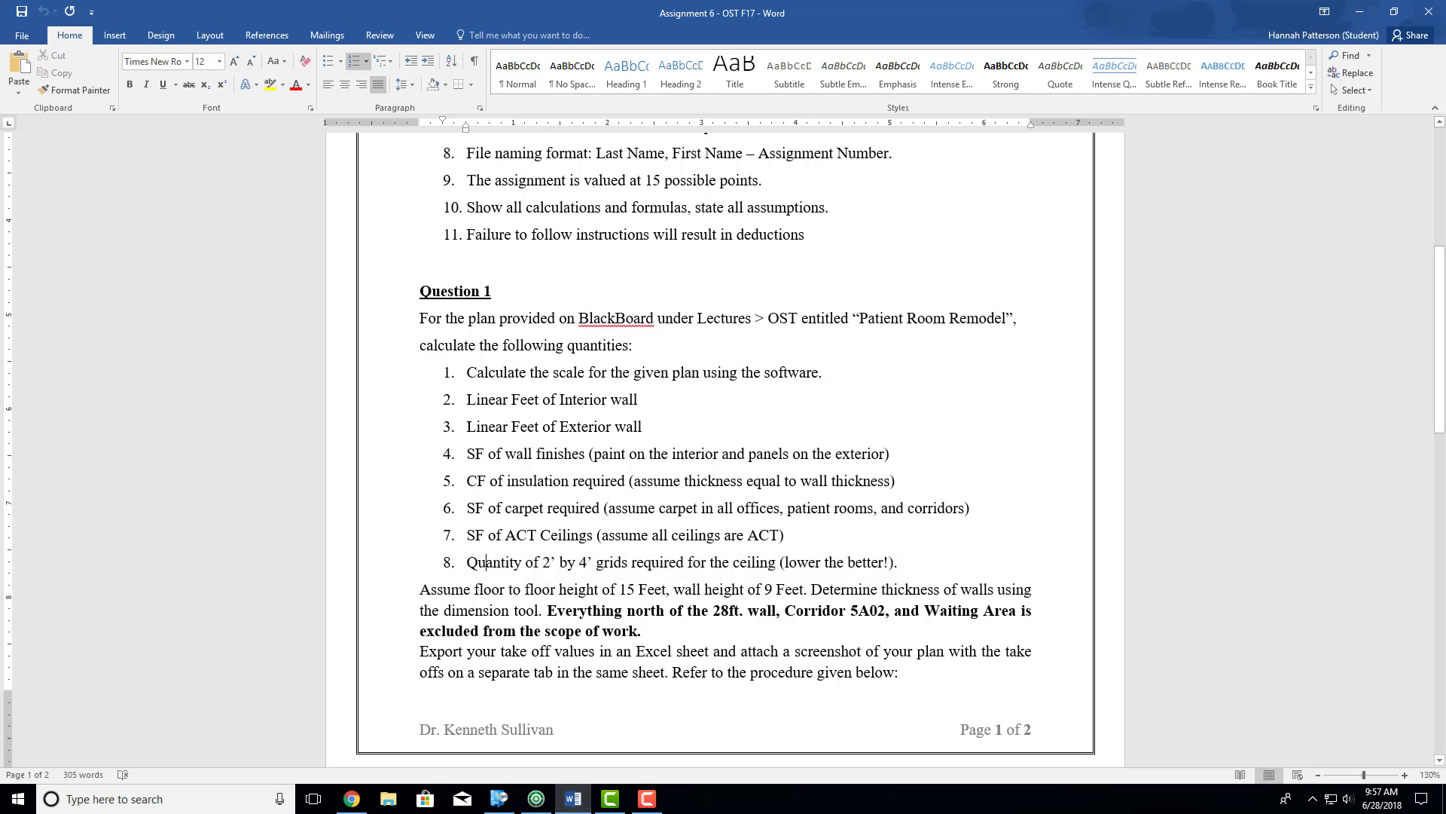
left_click(1359, 12)
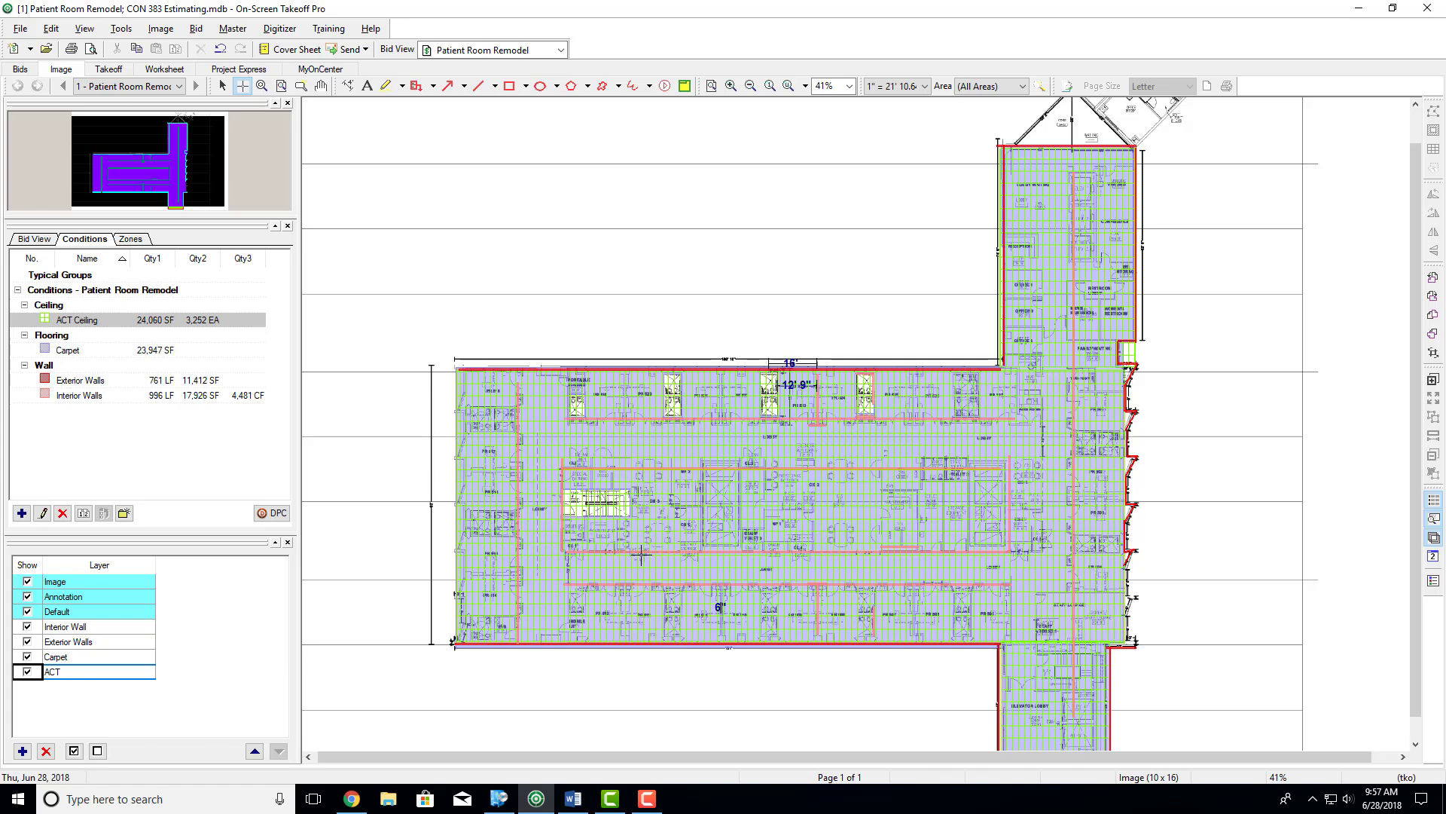
left_click(572, 800)
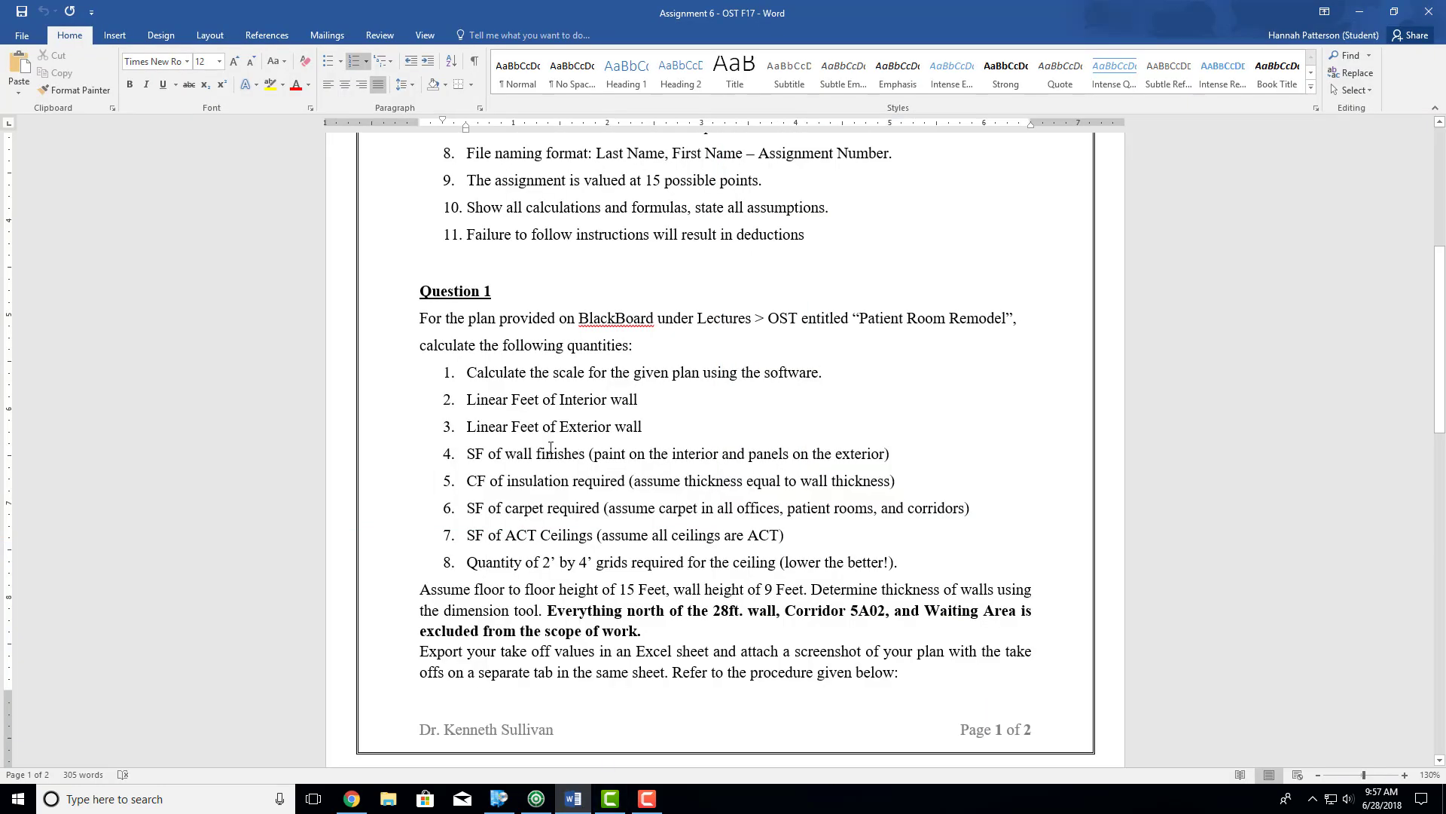
left_click(1358, 12)
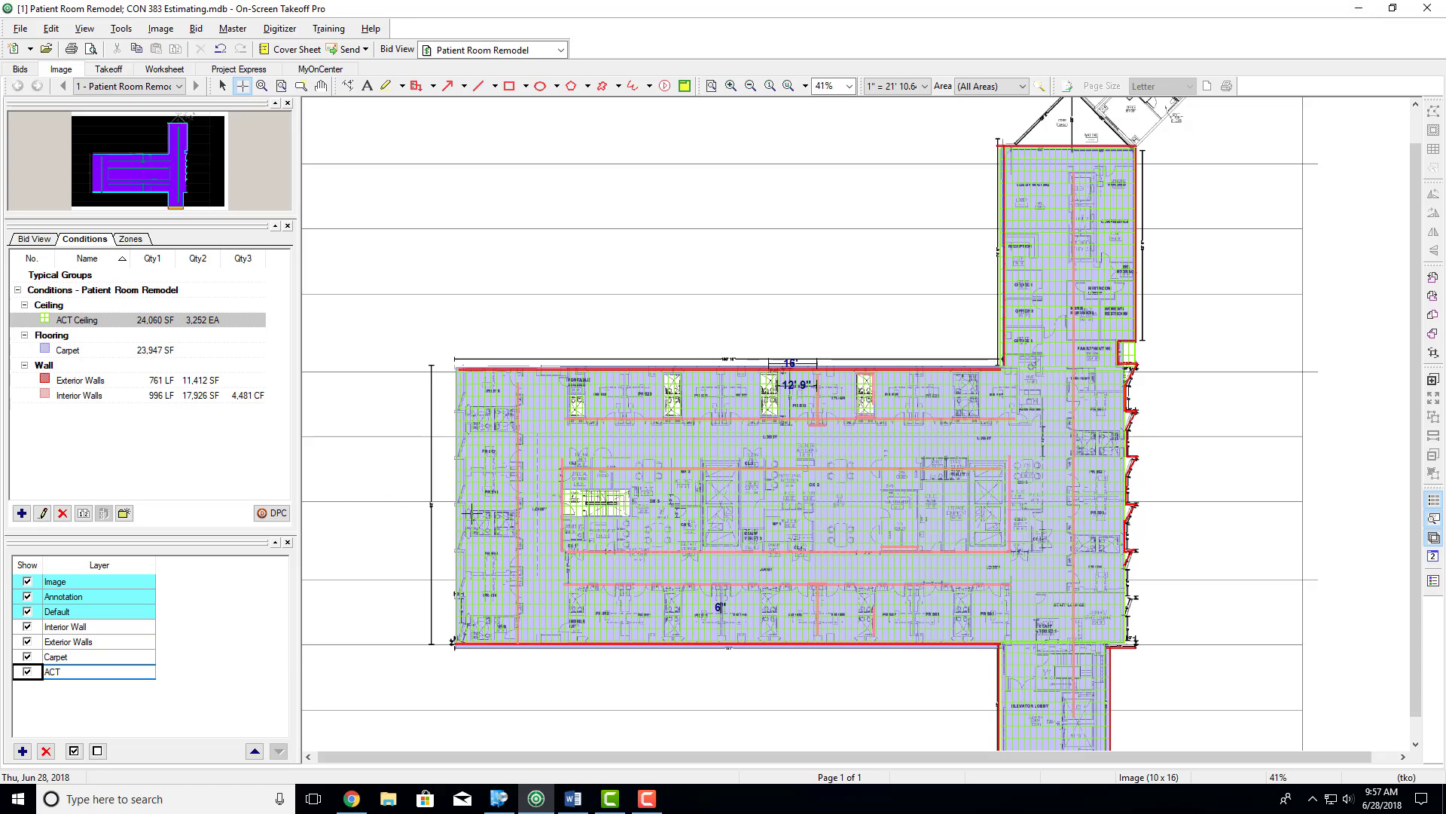
Step: Hide the ACT and Carpet layers and add a new blank layer to the bid layers list
left_click(27, 671)
left_click(27, 656)
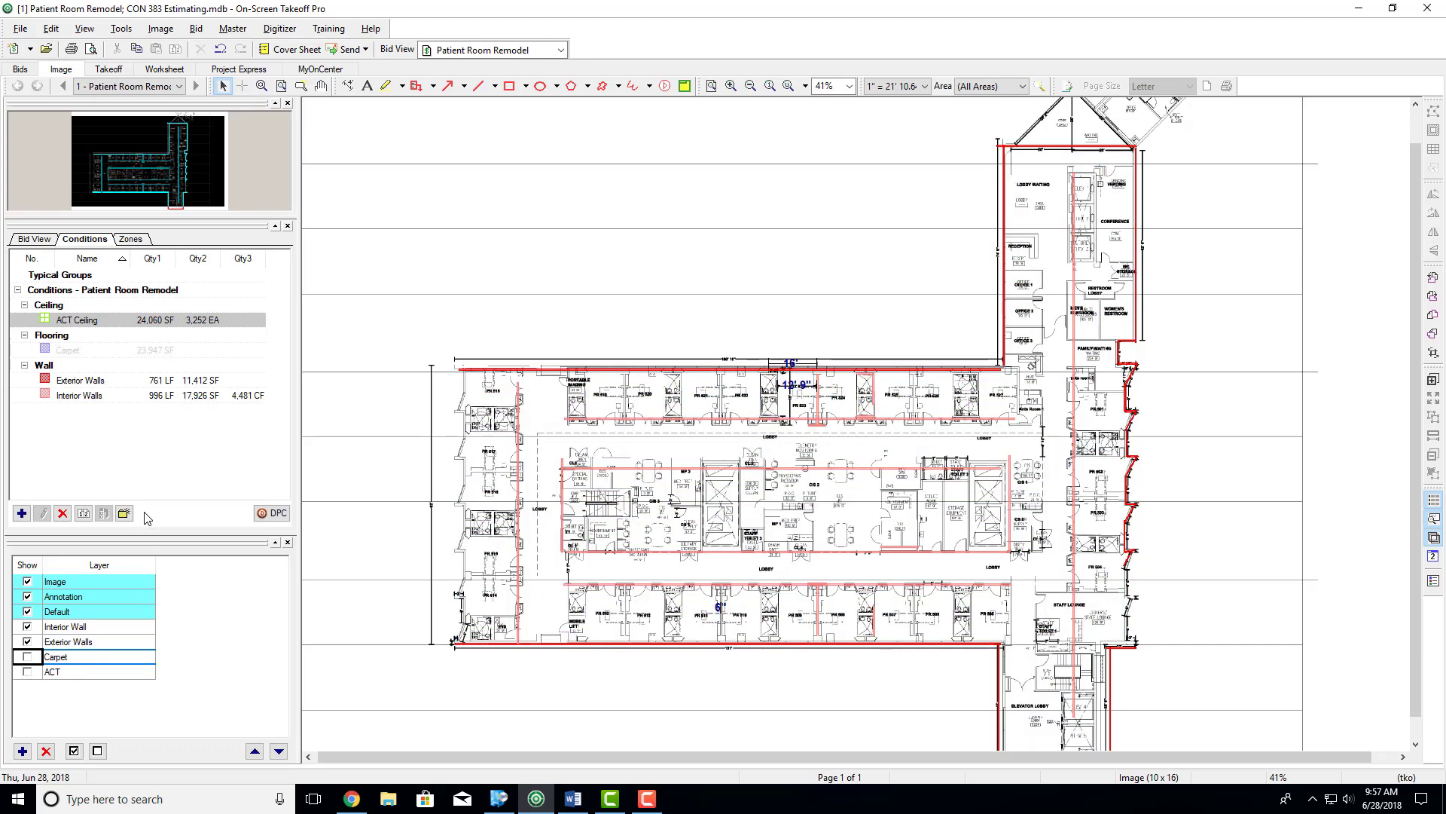
scroll(564, 505, "up", 3)
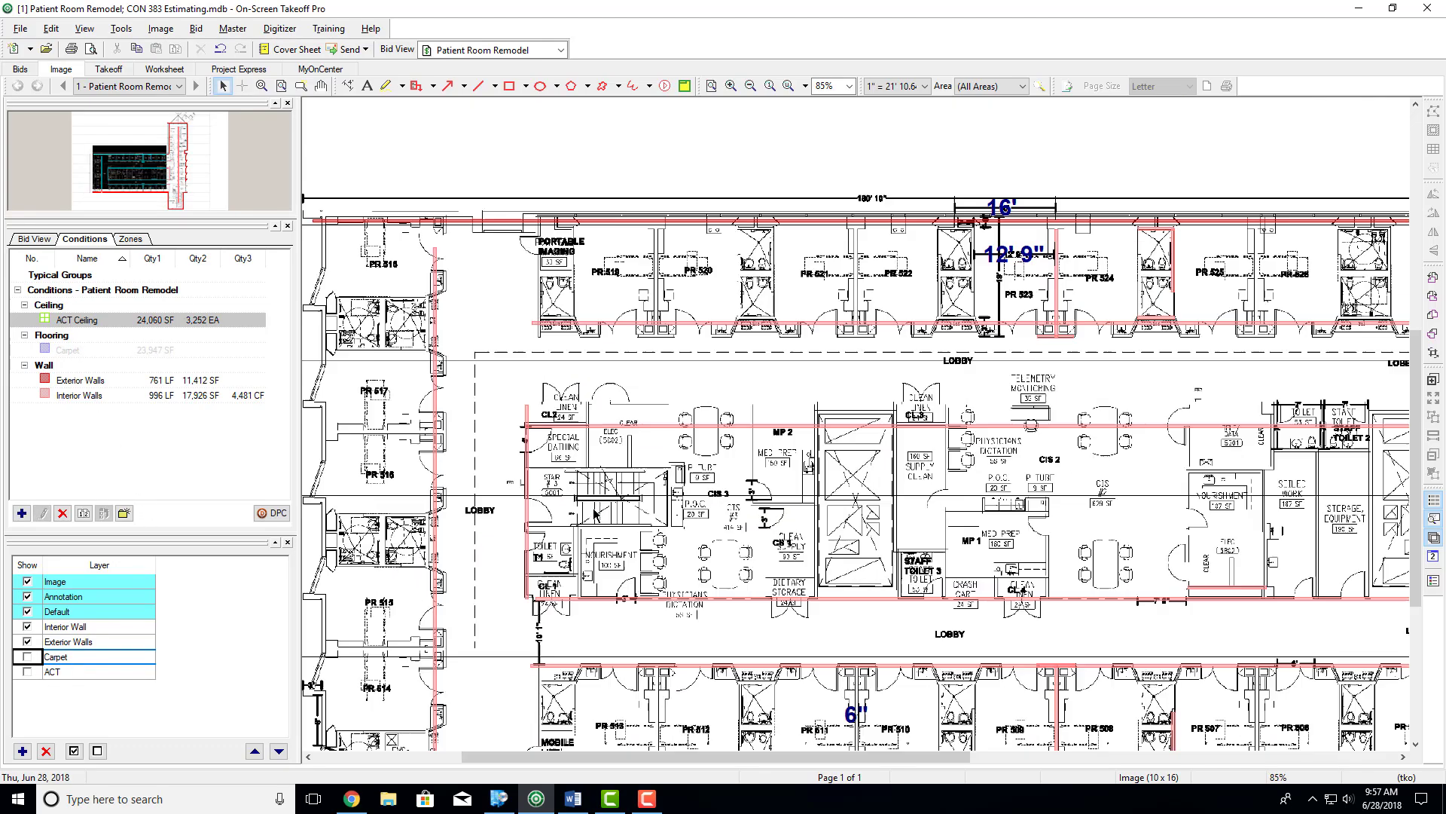
left_click(23, 751)
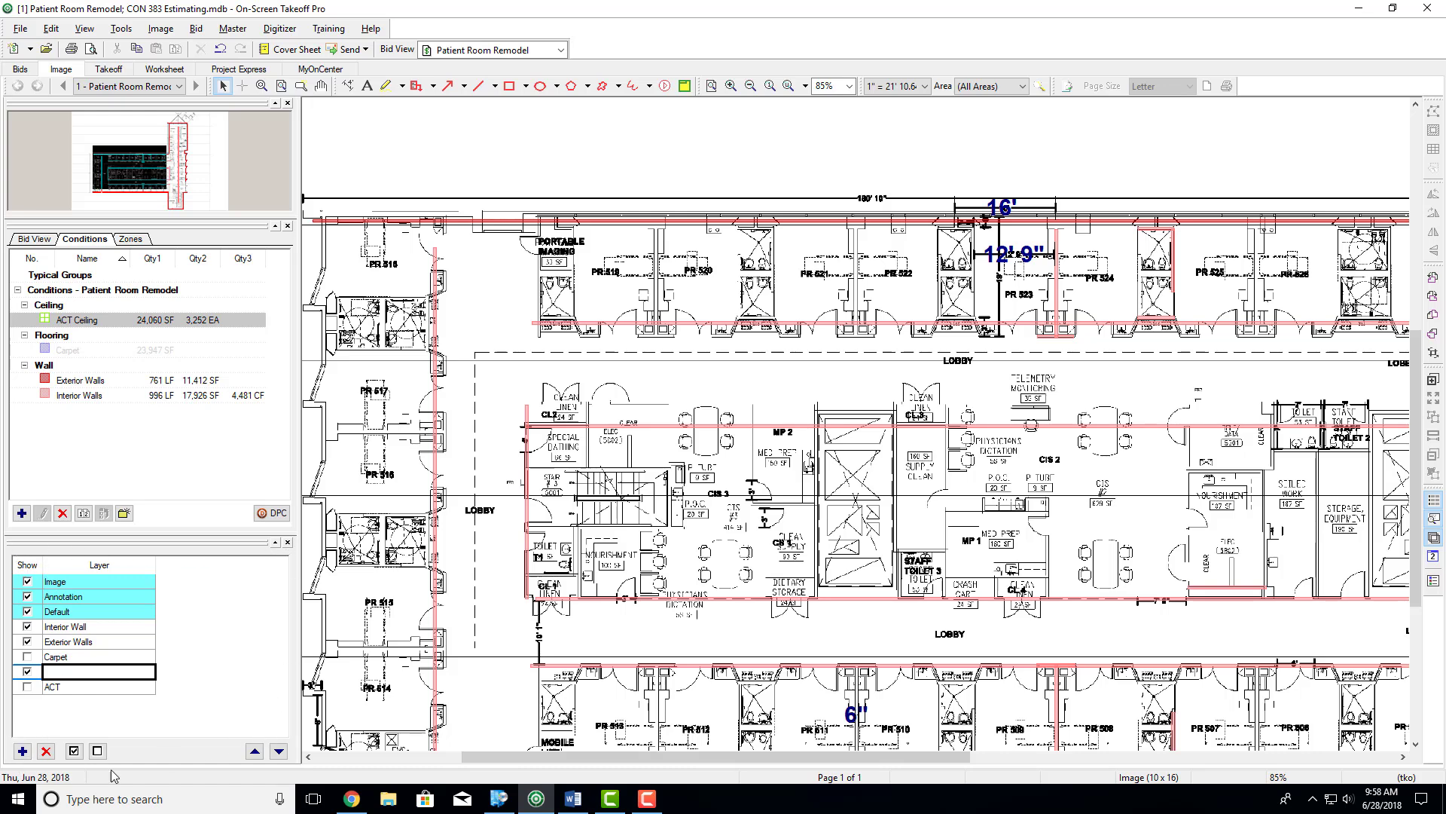
Step: Create a new condition with the Attachment style and name it RH Doors
left_click(22, 513)
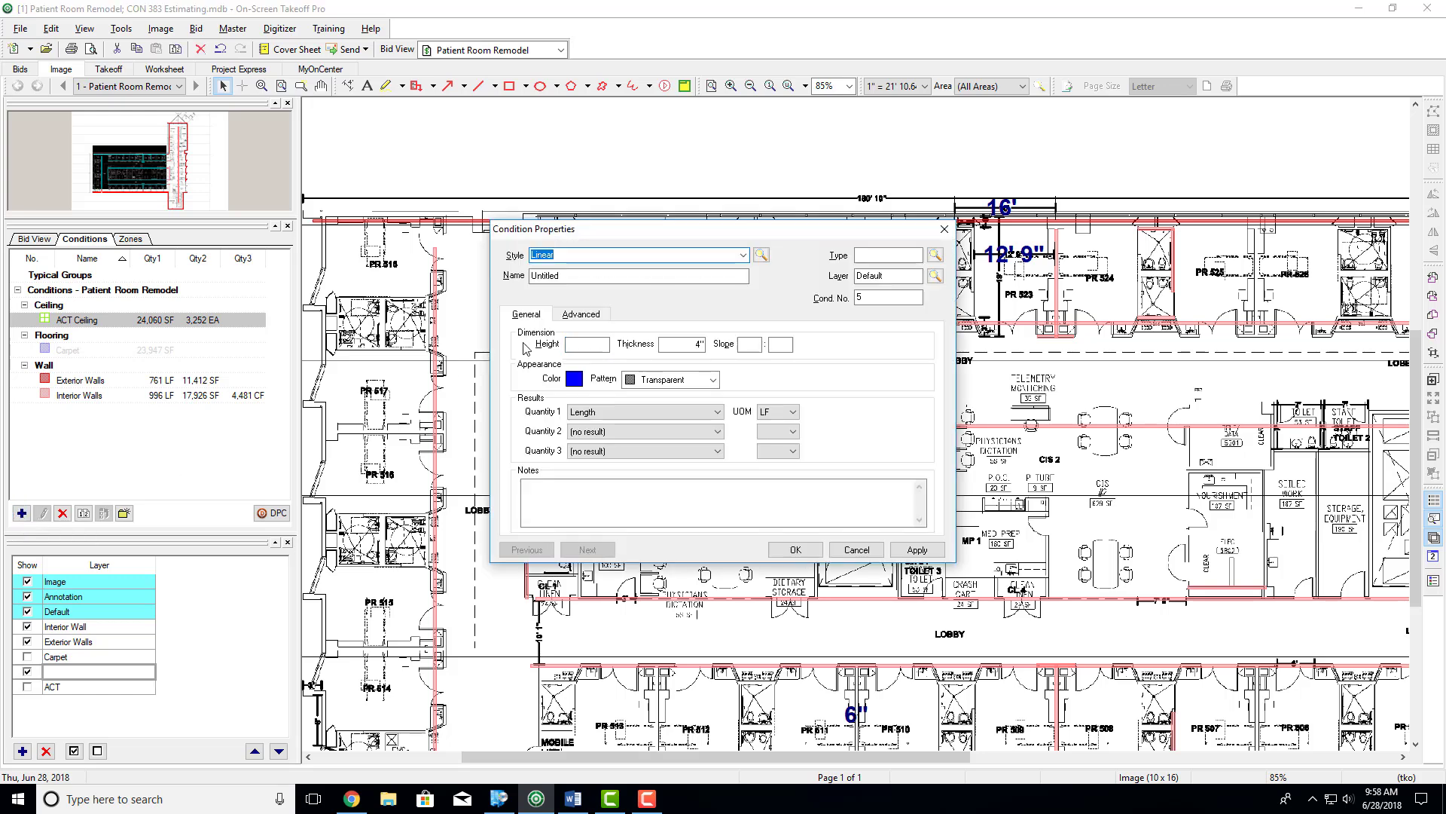
left_click(743, 254)
left_click(567, 306)
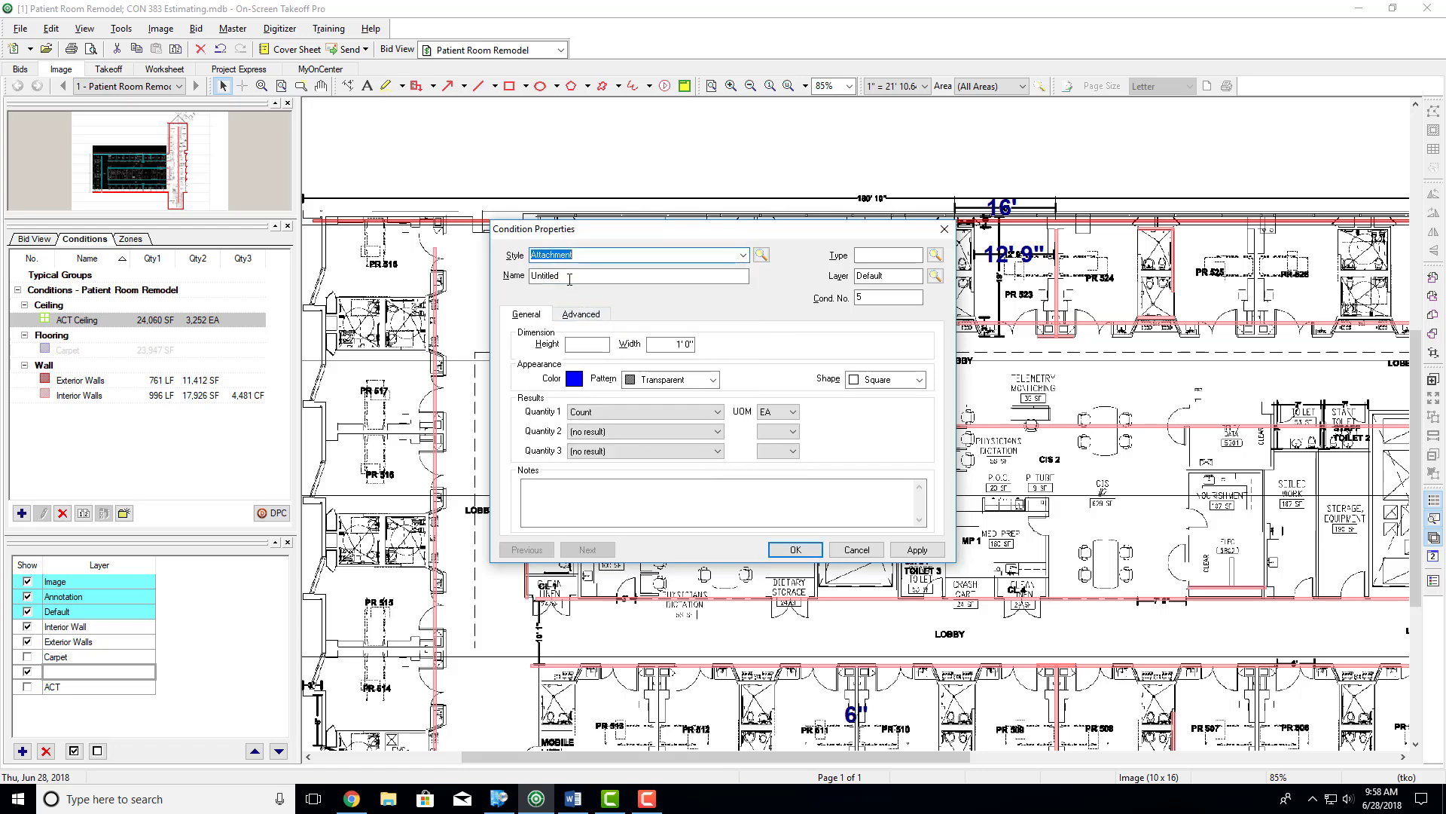
key("Tab")
type("R")
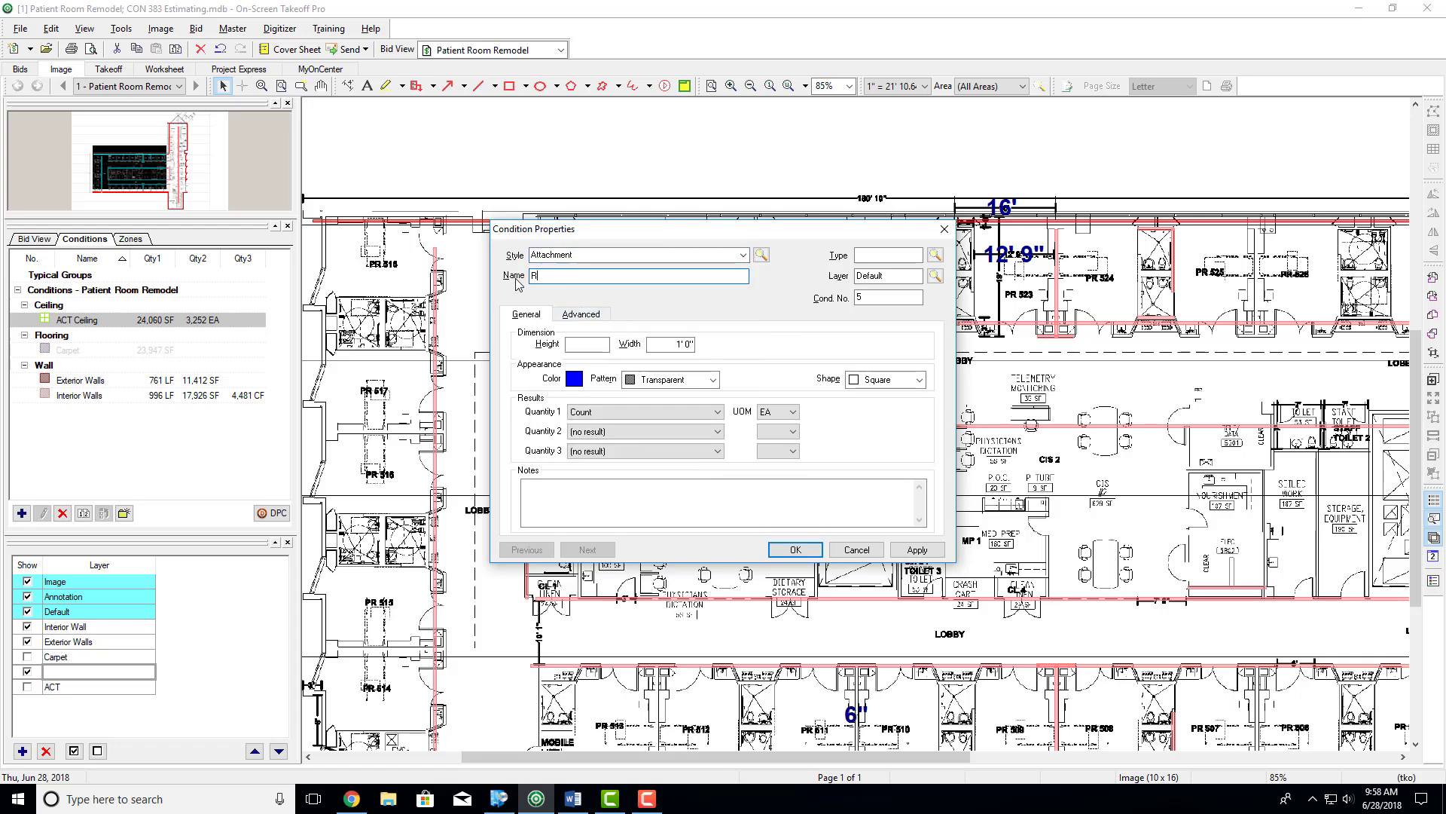
type("H Doors")
Step: Assign the RH Doors condition the type Doors and the layer Doors
left_click(881, 254)
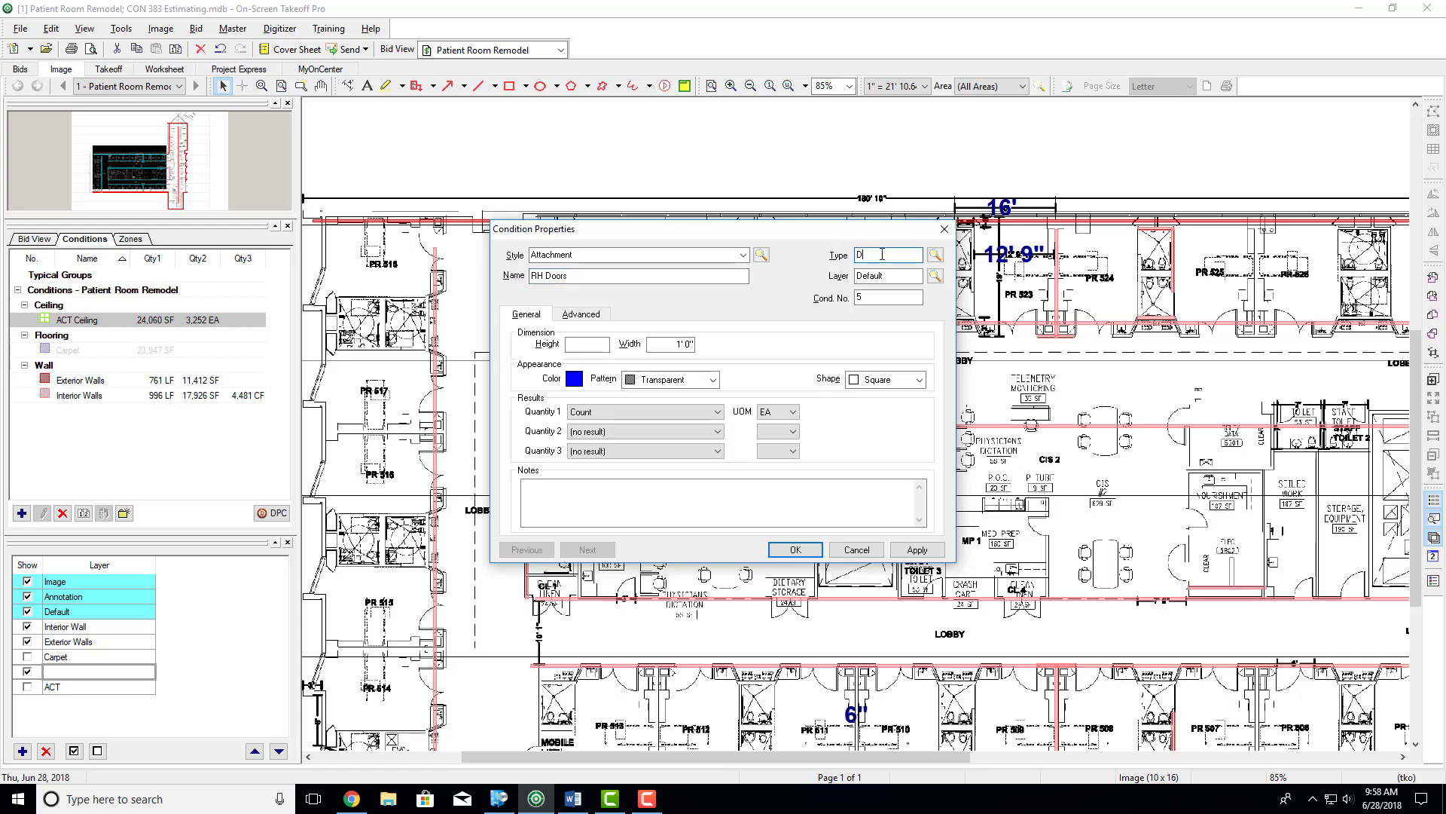
key("Tab")
key("Return")
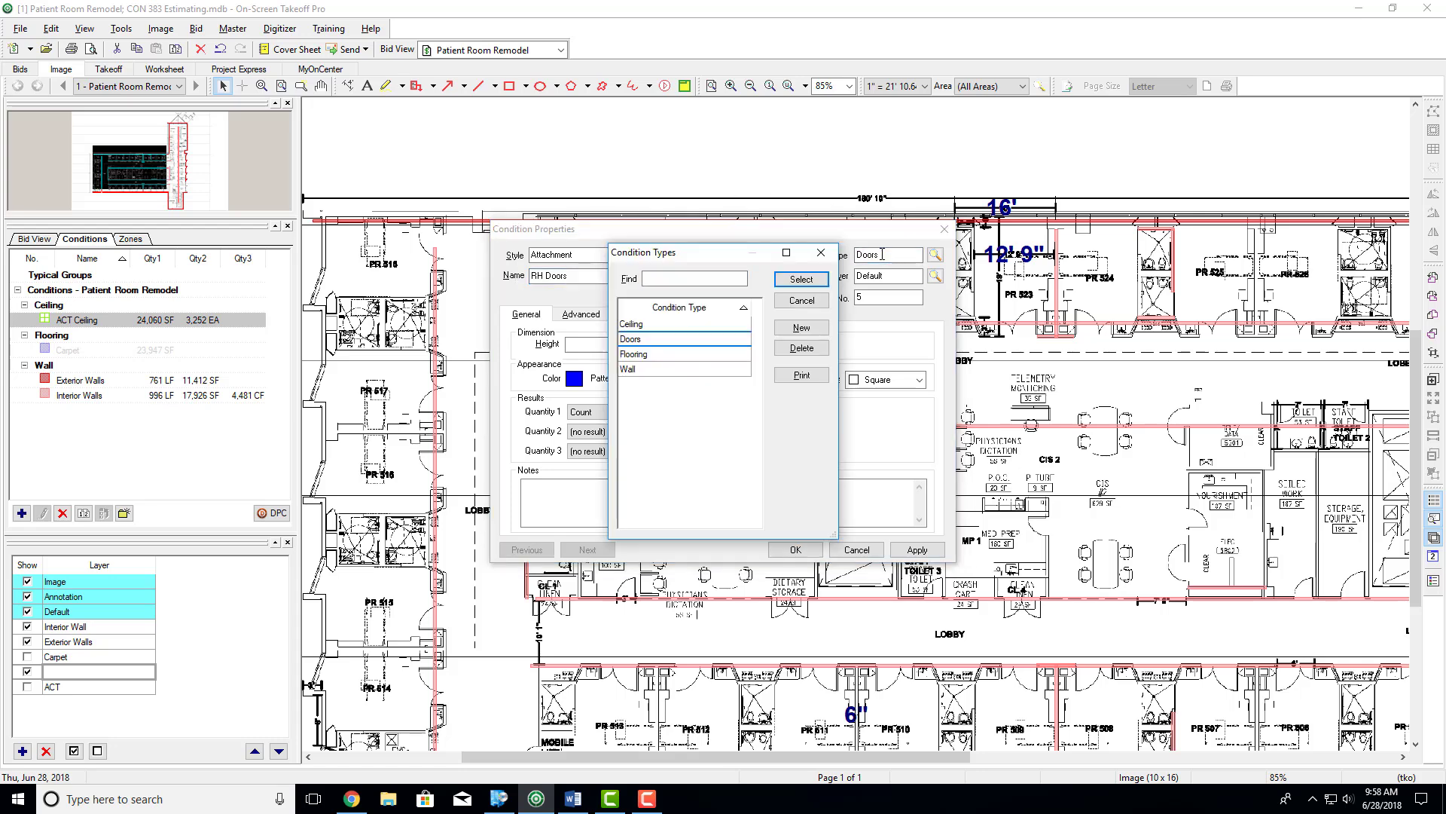
left_click(821, 250)
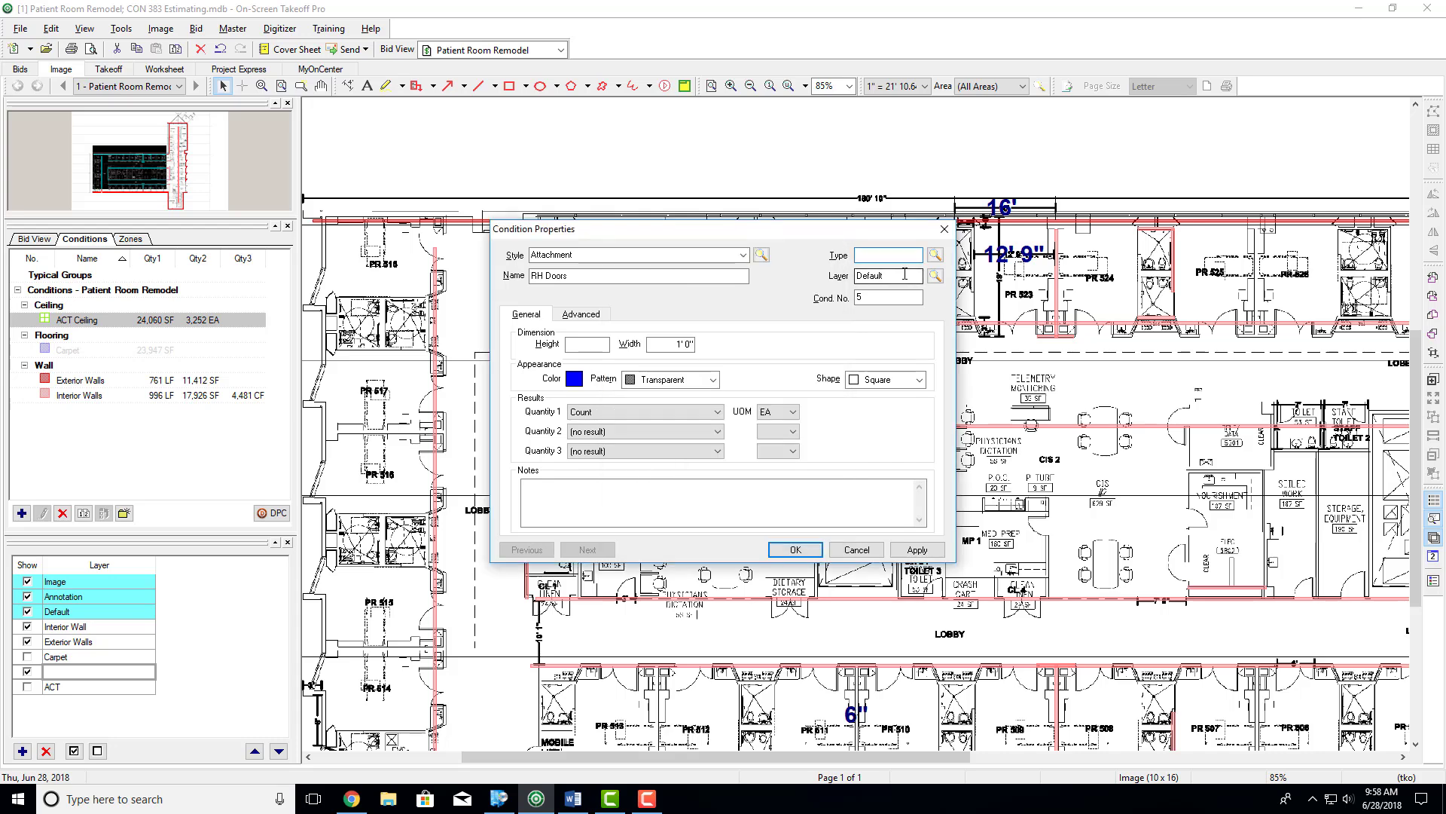
type("Doors")
key("Tab")
type("D")
key("Tab")
left_click(878, 323)
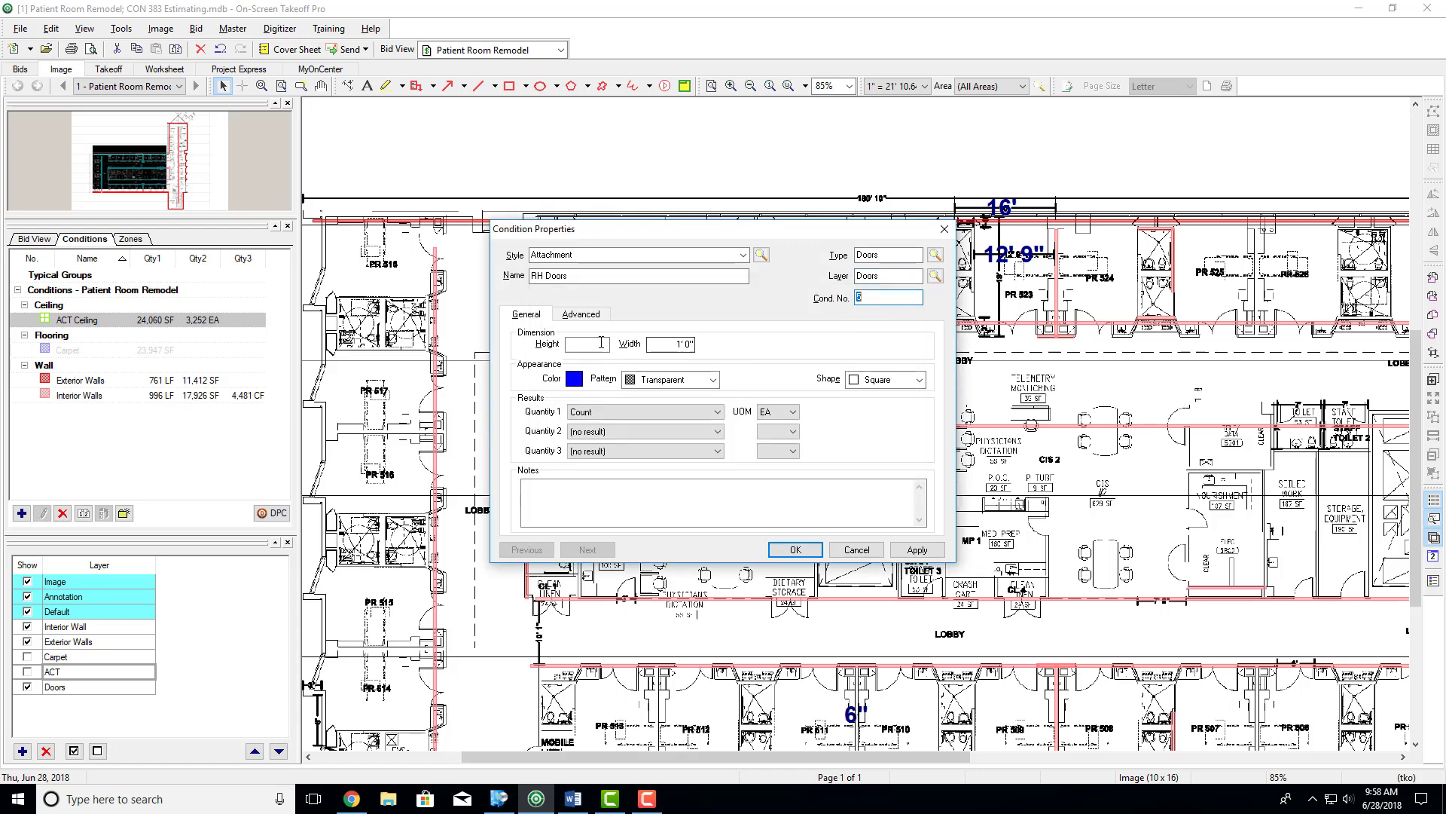
Step: Give the RH Doors condition a height of 7' 0", a width of 3' 0" and a purple color
left_click(601, 342)
key("Tab")
left_click(575, 379)
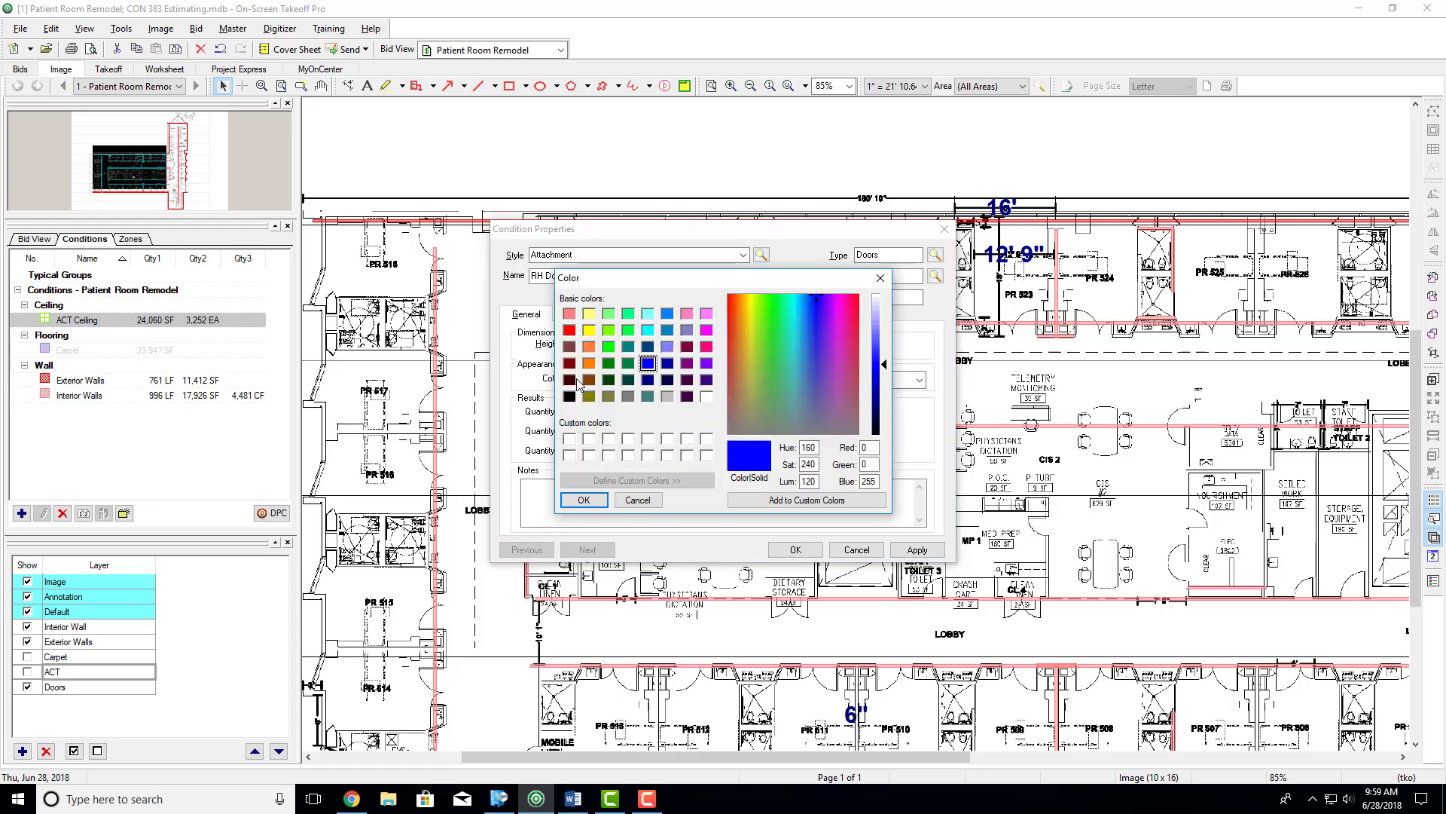
left_click(686, 365)
left_click(584, 499)
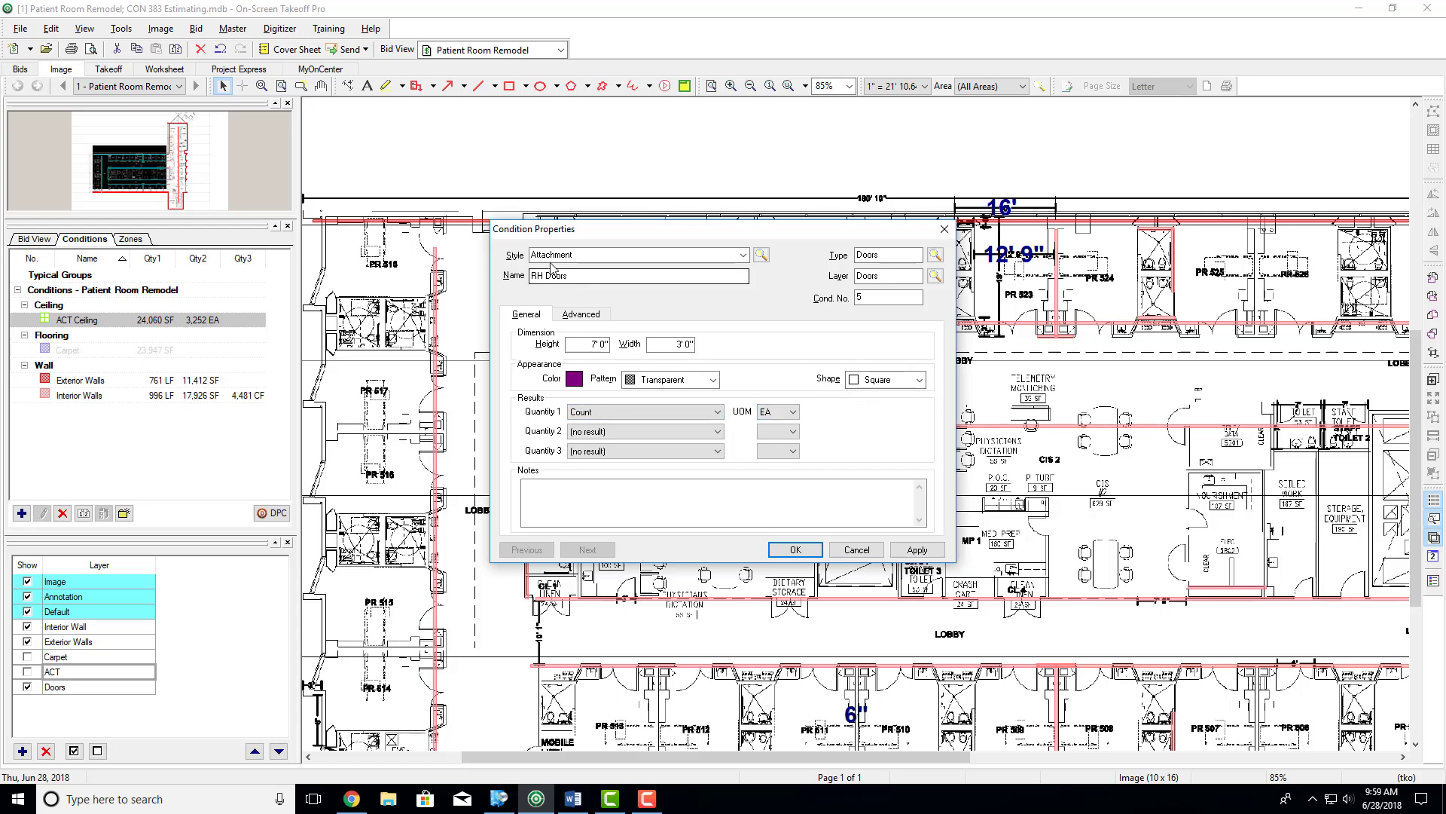
Step: Set the condition's shape to RH Door and save the RH Doors condition
left_click(919, 380)
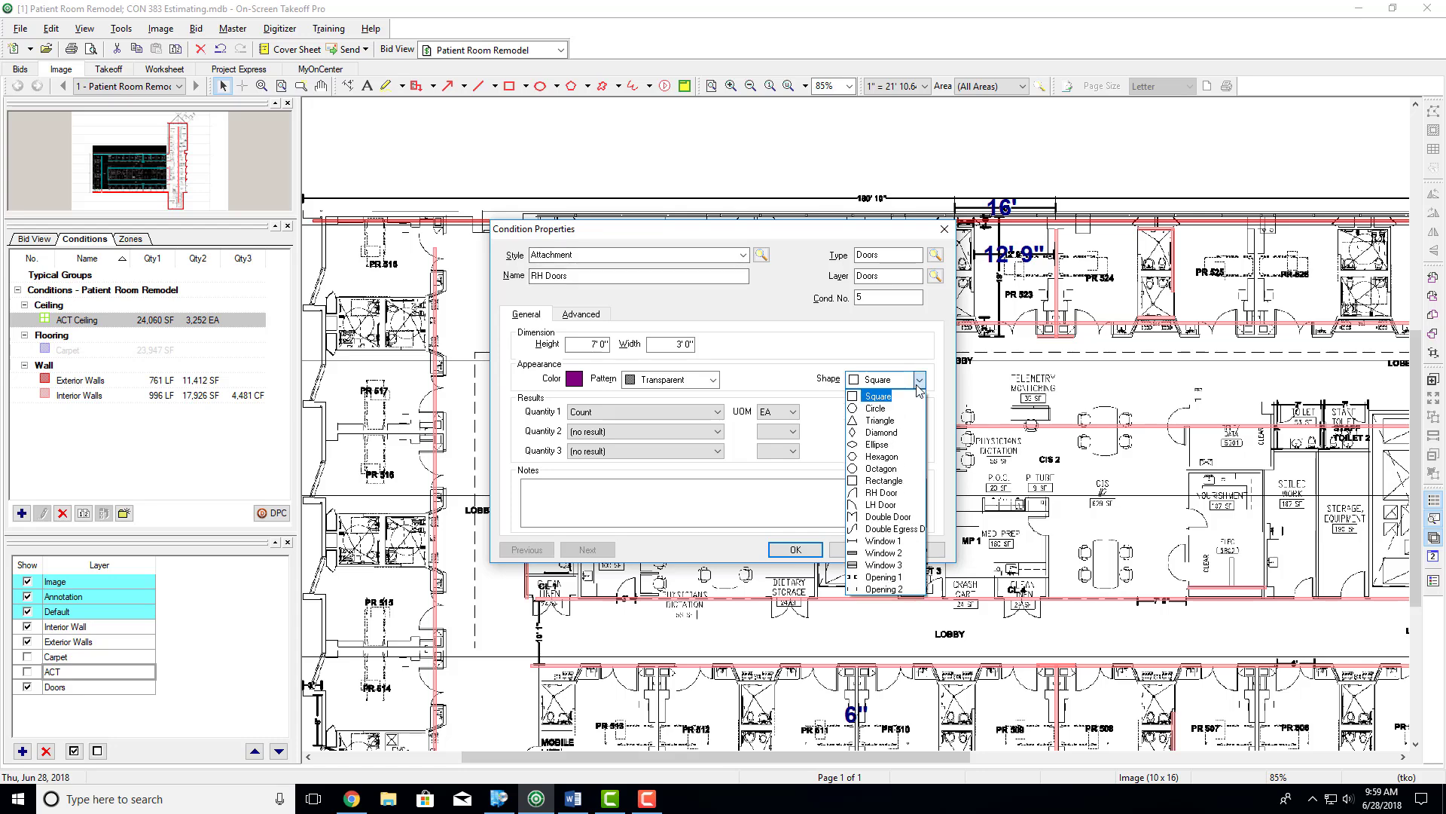
left_click(880, 493)
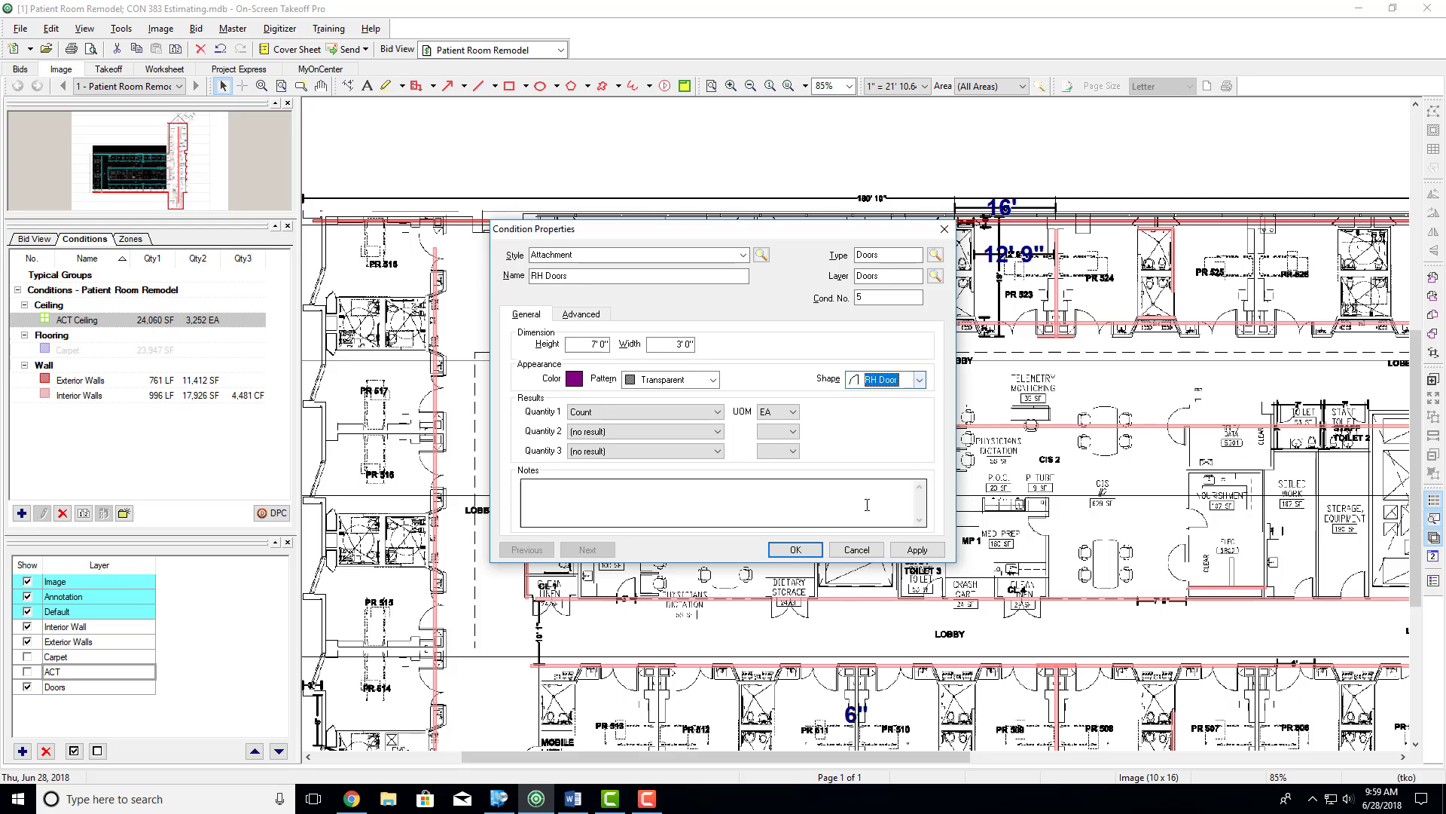
left_click(795, 550)
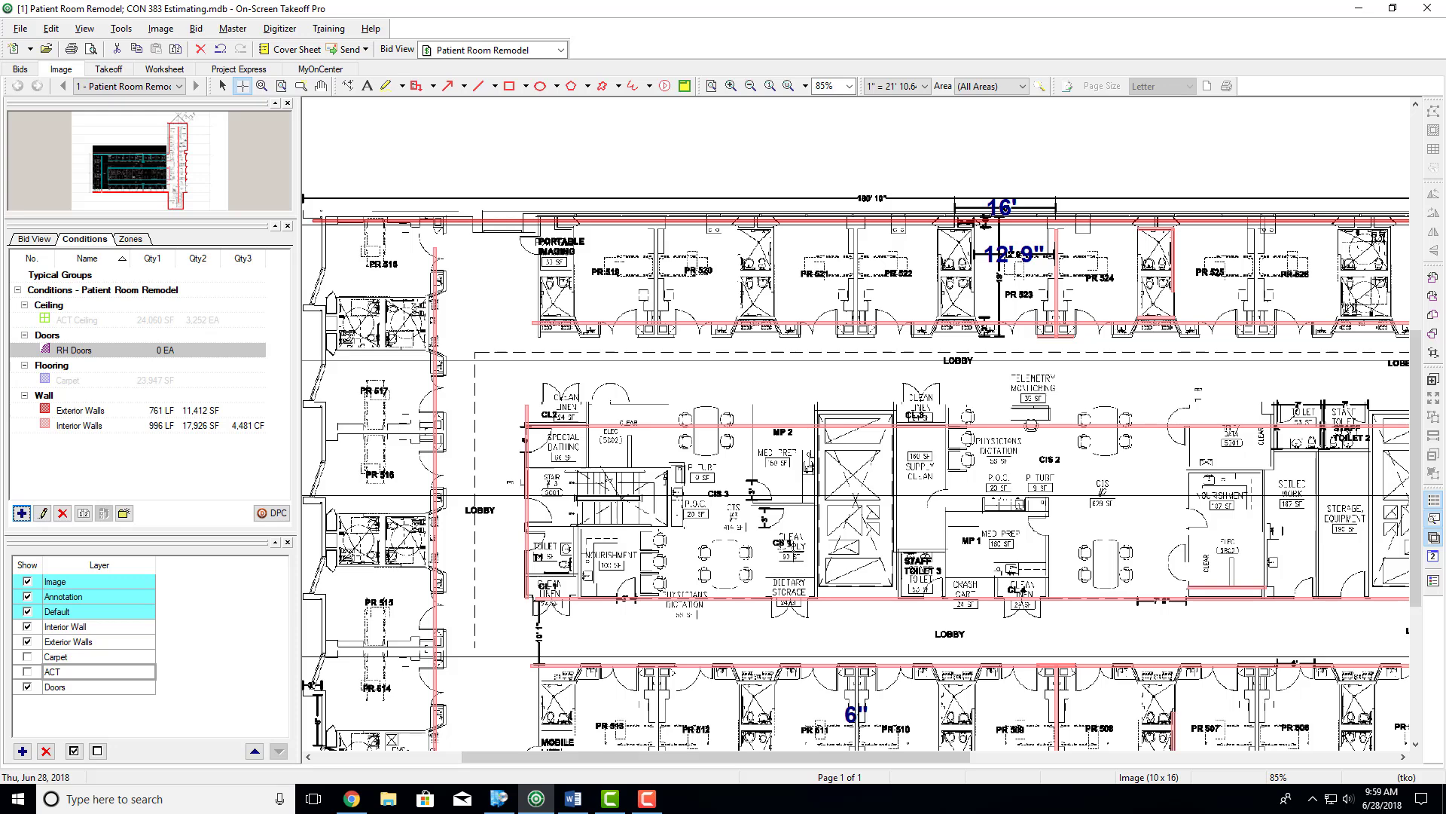
Step: Nudge the interior wall takeoff along the north patient rooms down onto the corridor wall line at the room doors
scroll(663, 430, "up", 3)
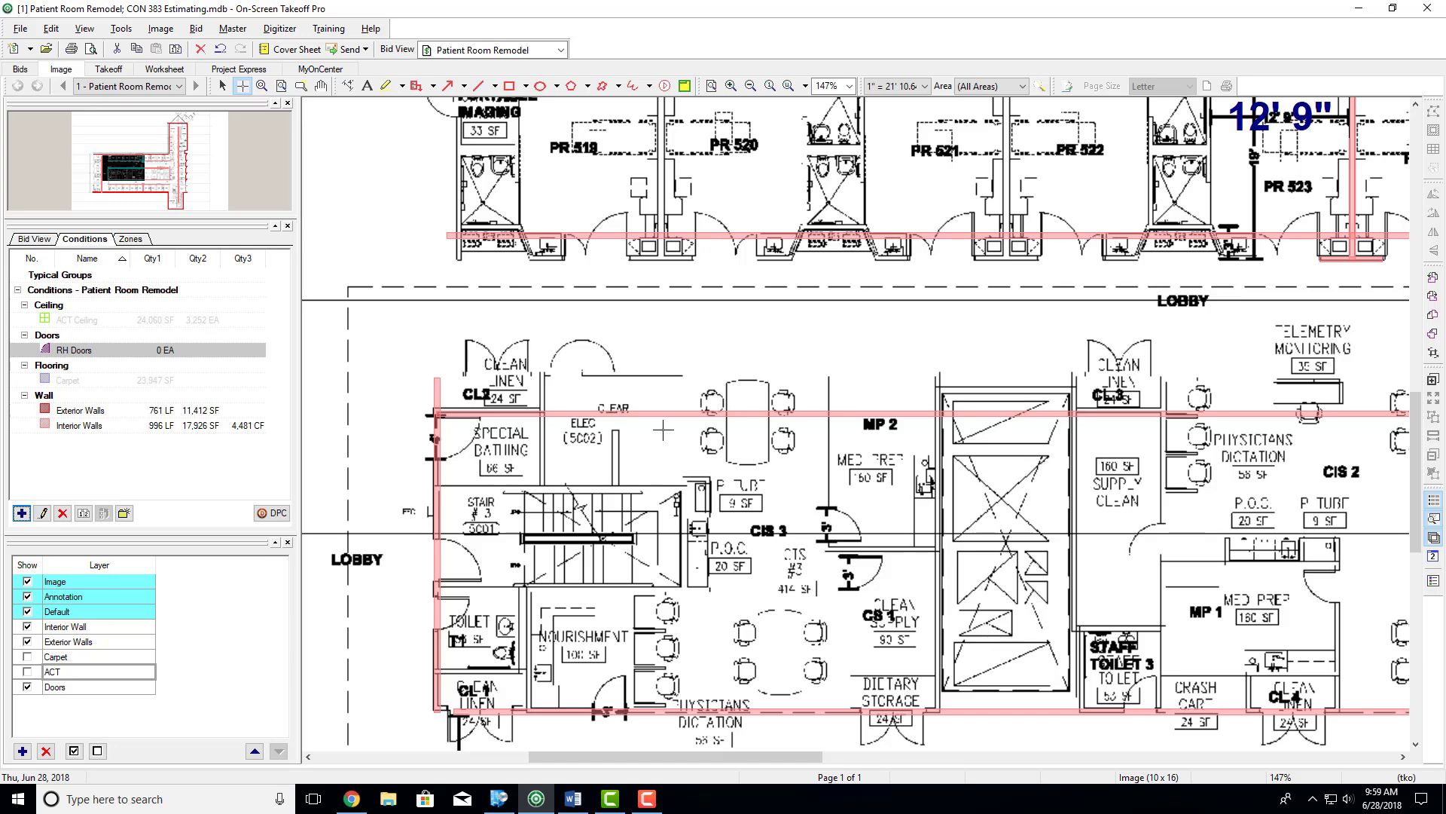
scroll(663, 429, "up", 3)
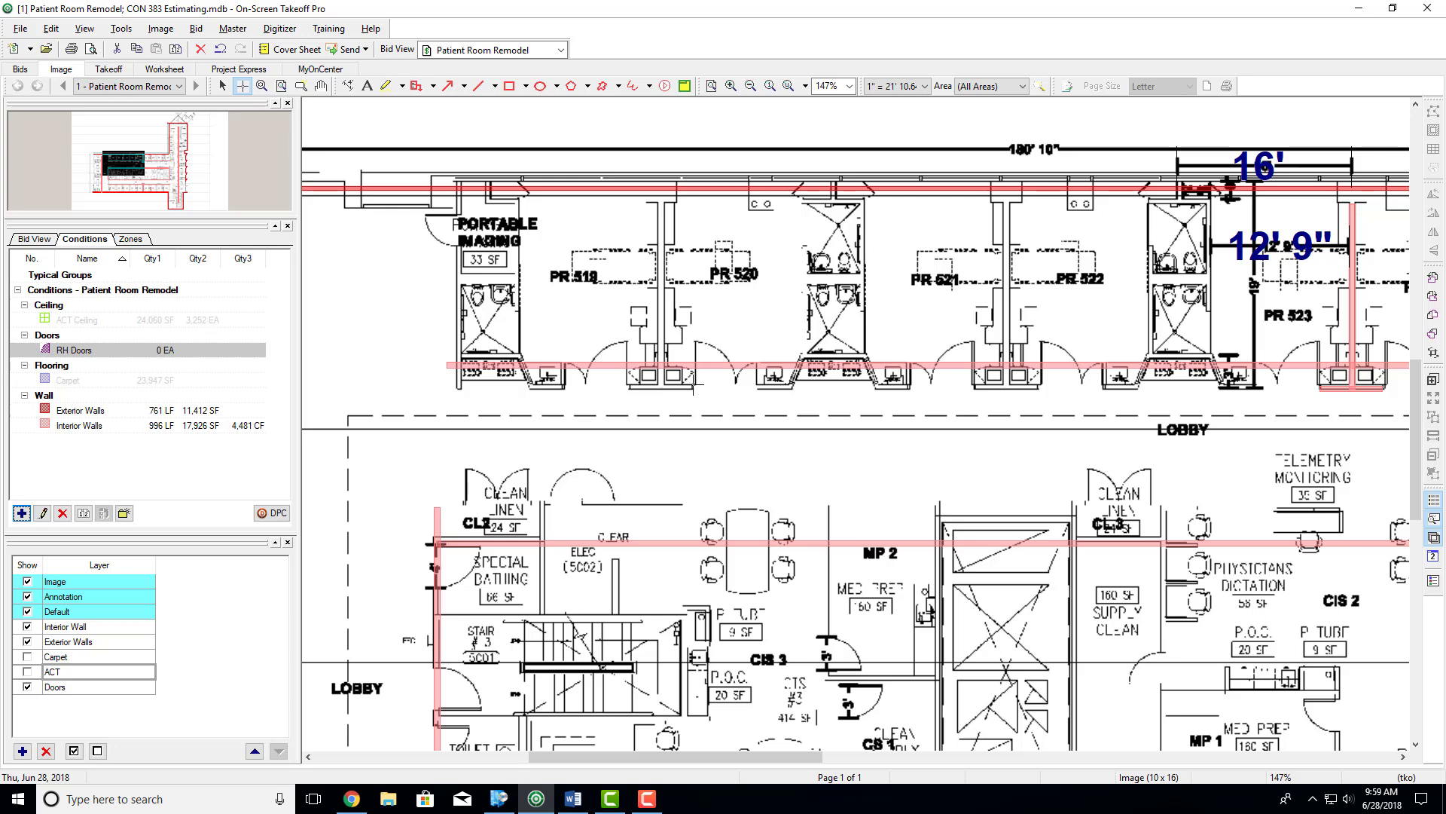
left_click(516, 462)
left_click(79, 426)
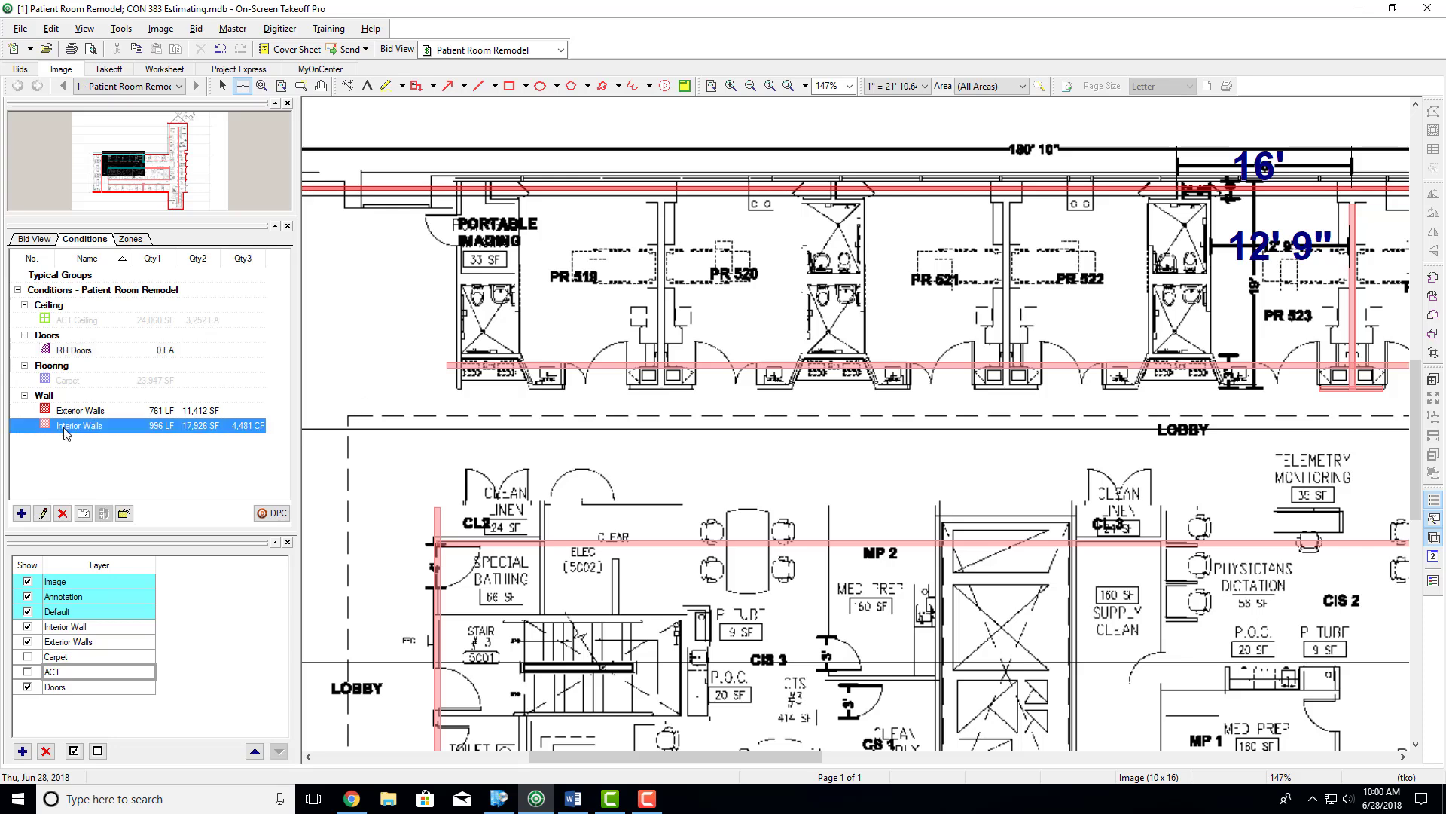
left_click(223, 86)
left_click(600, 370)
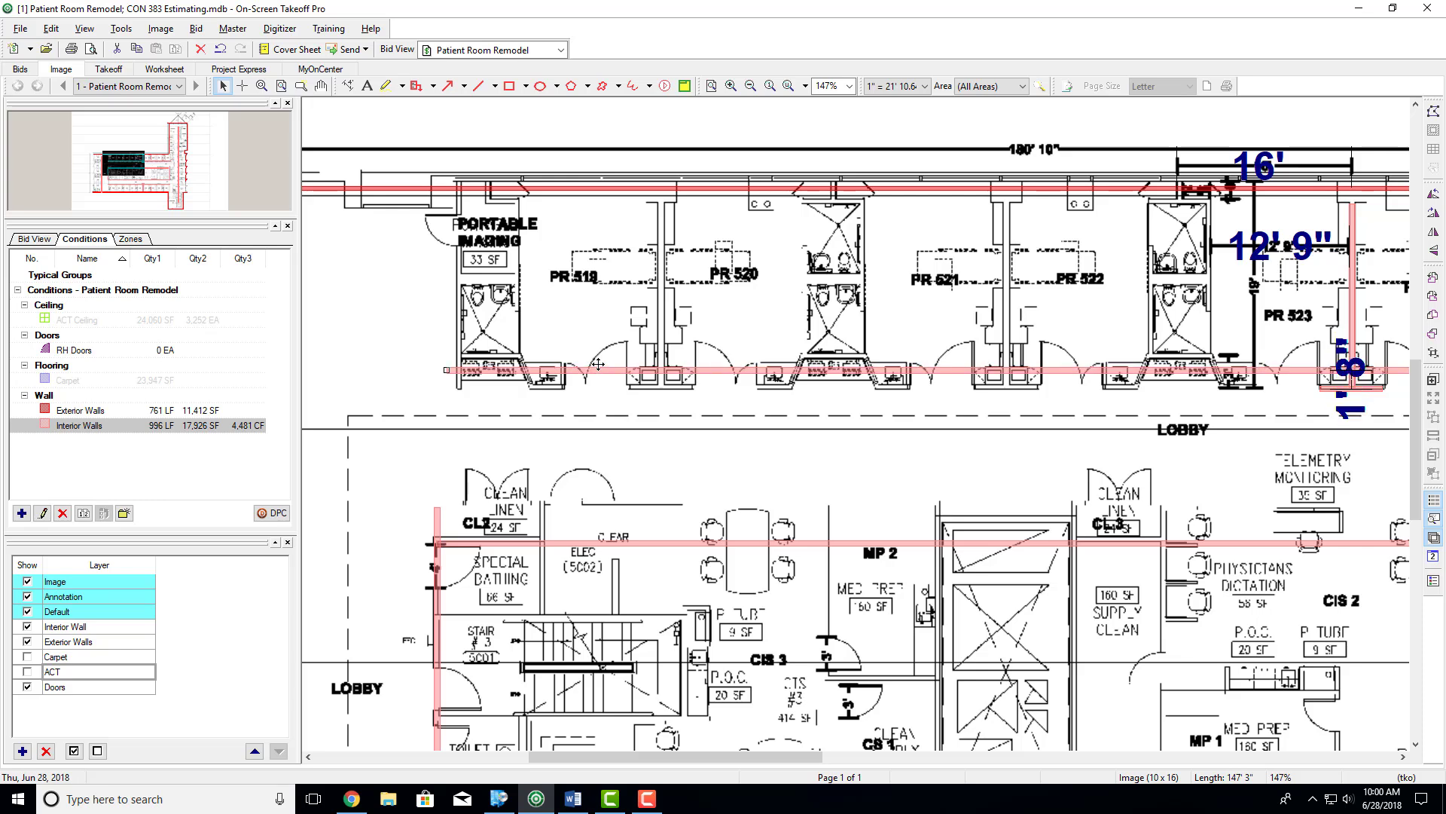
key("Down")
key("Down")
key("Down")
key("Down")
key("Down")
key("Down")
key("Down")
key("Down")
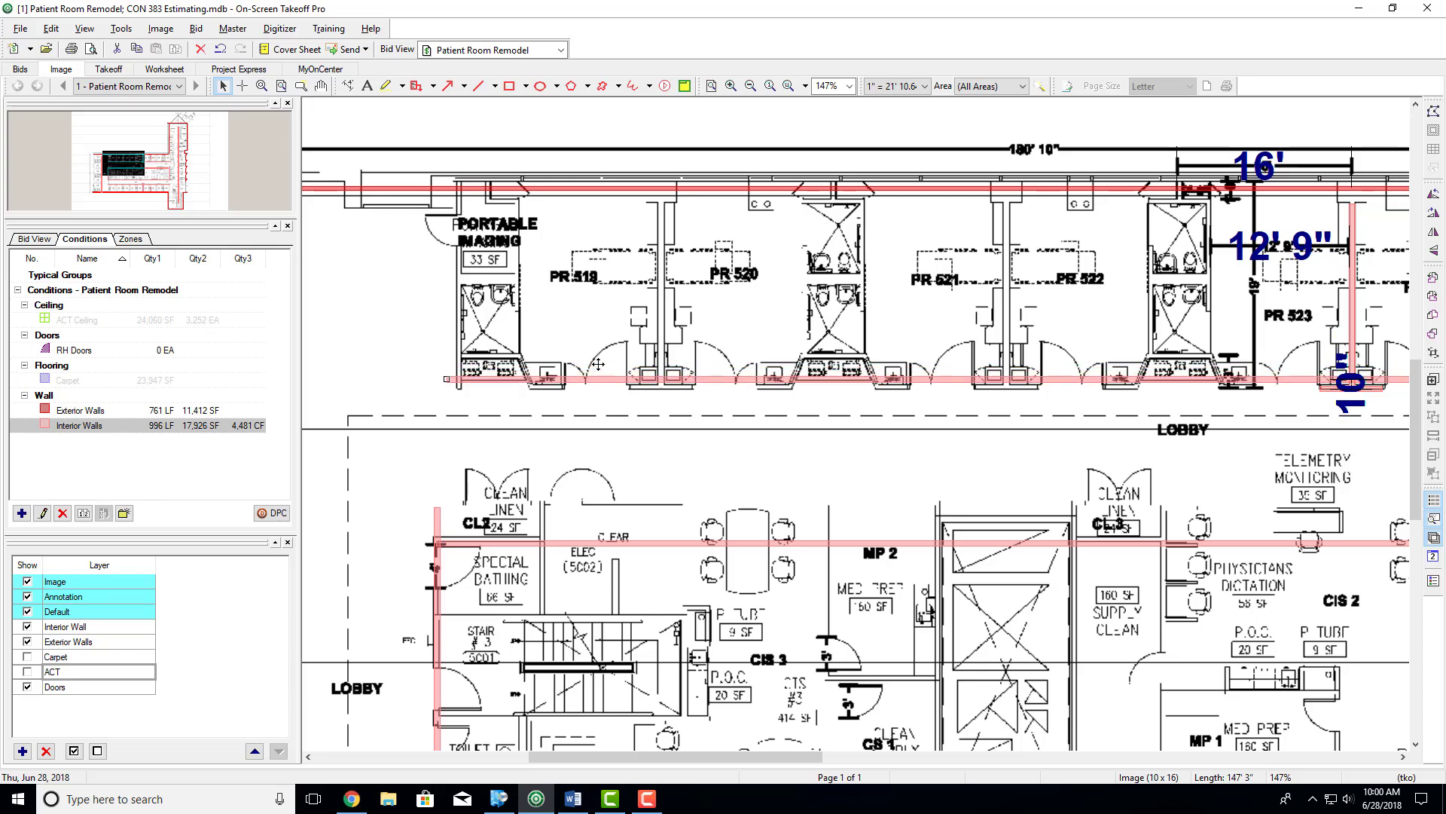
key("Down")
key("Down")
key("Down")
key("Down")
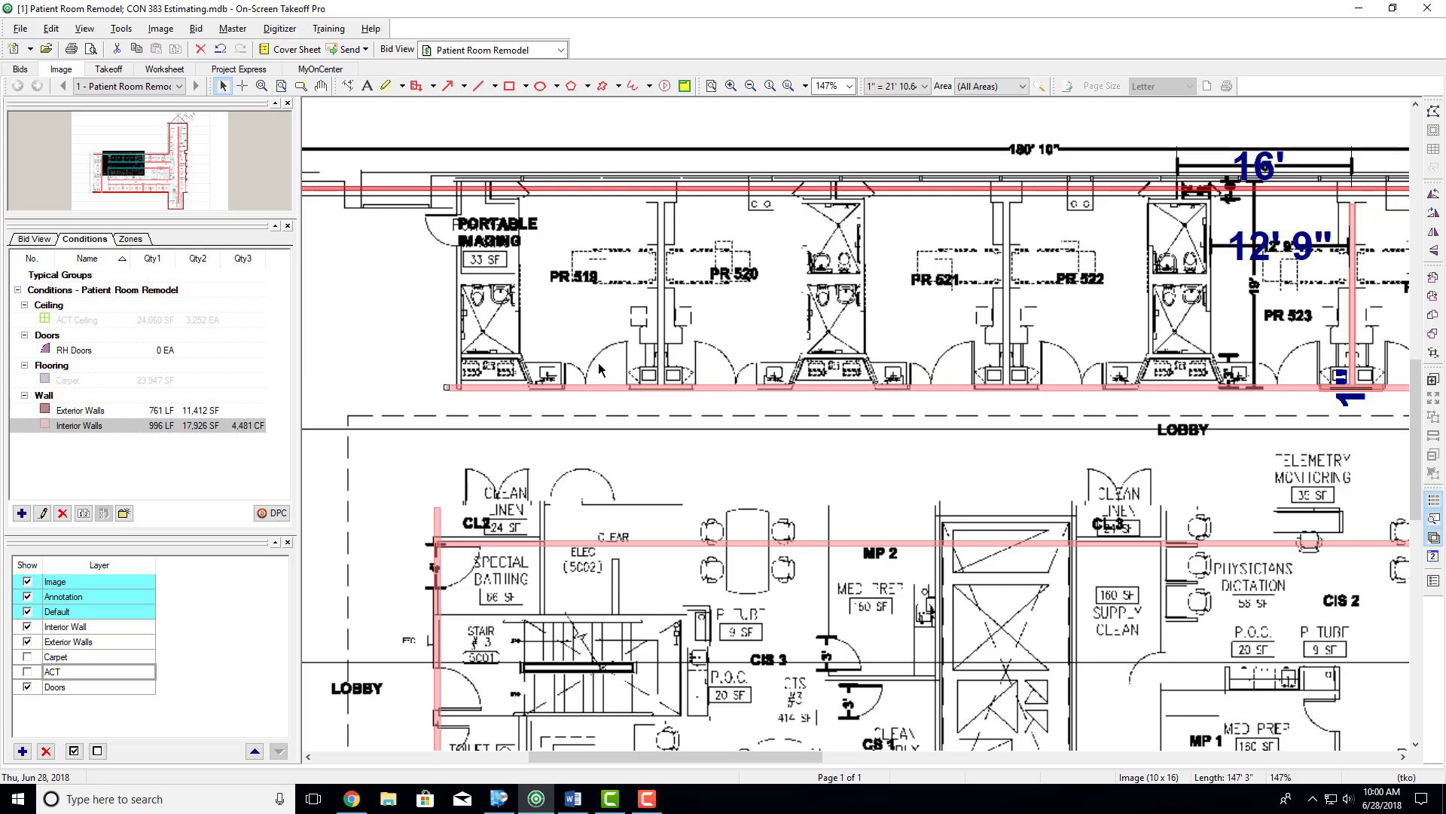
key("Down")
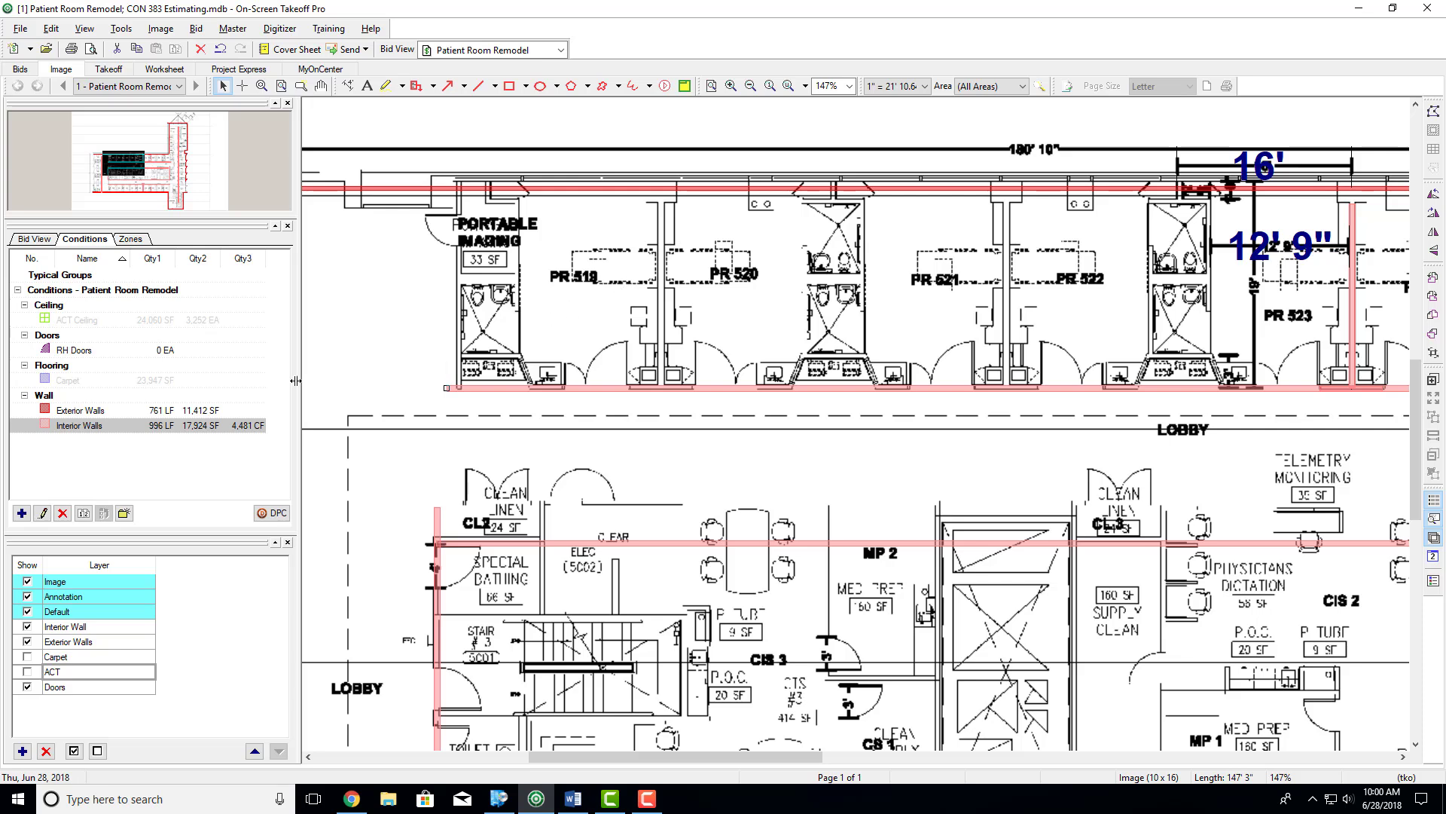
Step: Place RH Doors on the corridor wall at the door openings of PR 519, PR 521, PR 523 and PR 525
left_click(79, 351)
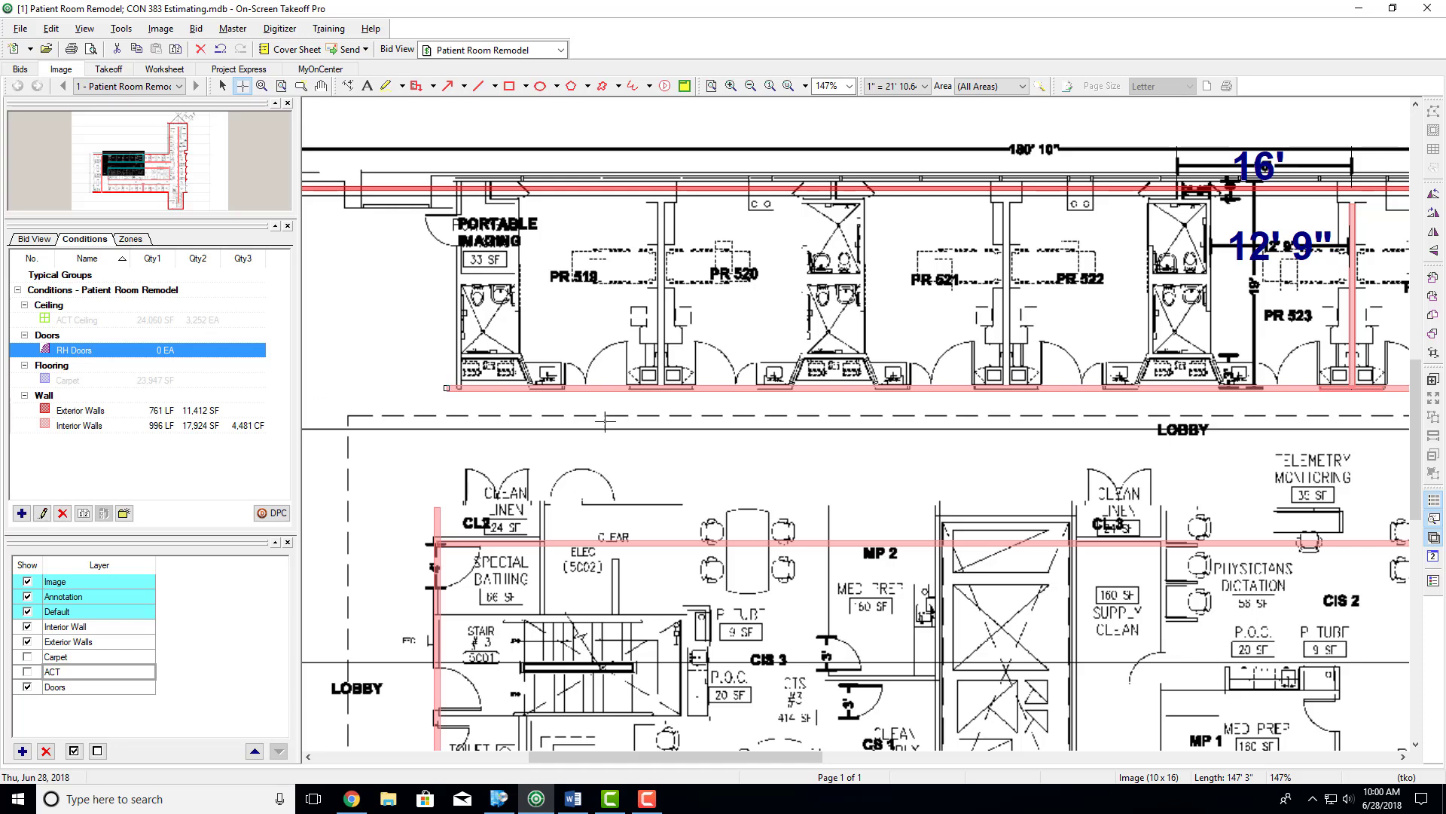
left_click(607, 386)
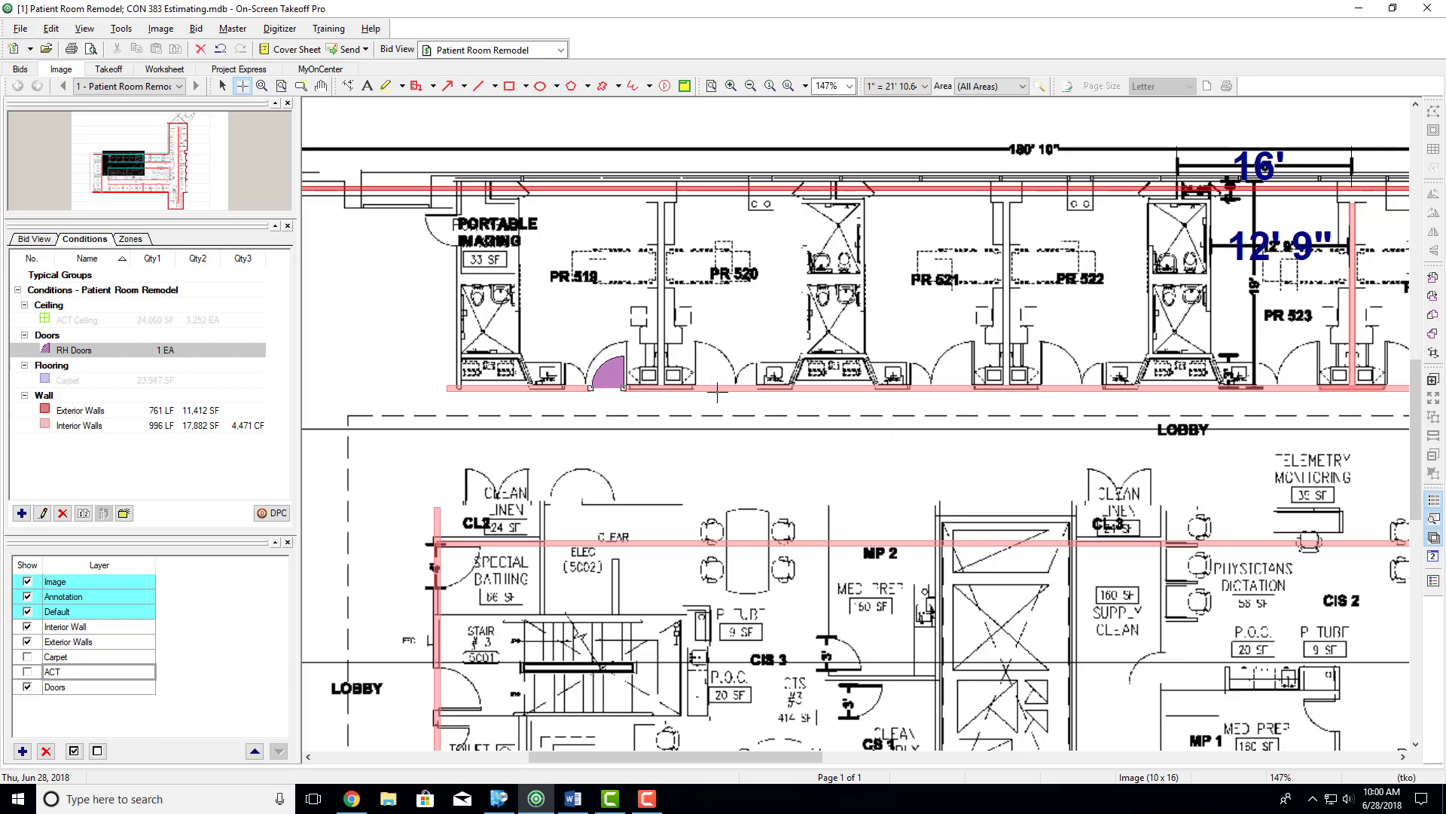
left_click(954, 389)
scroll(944, 449, "right", 2)
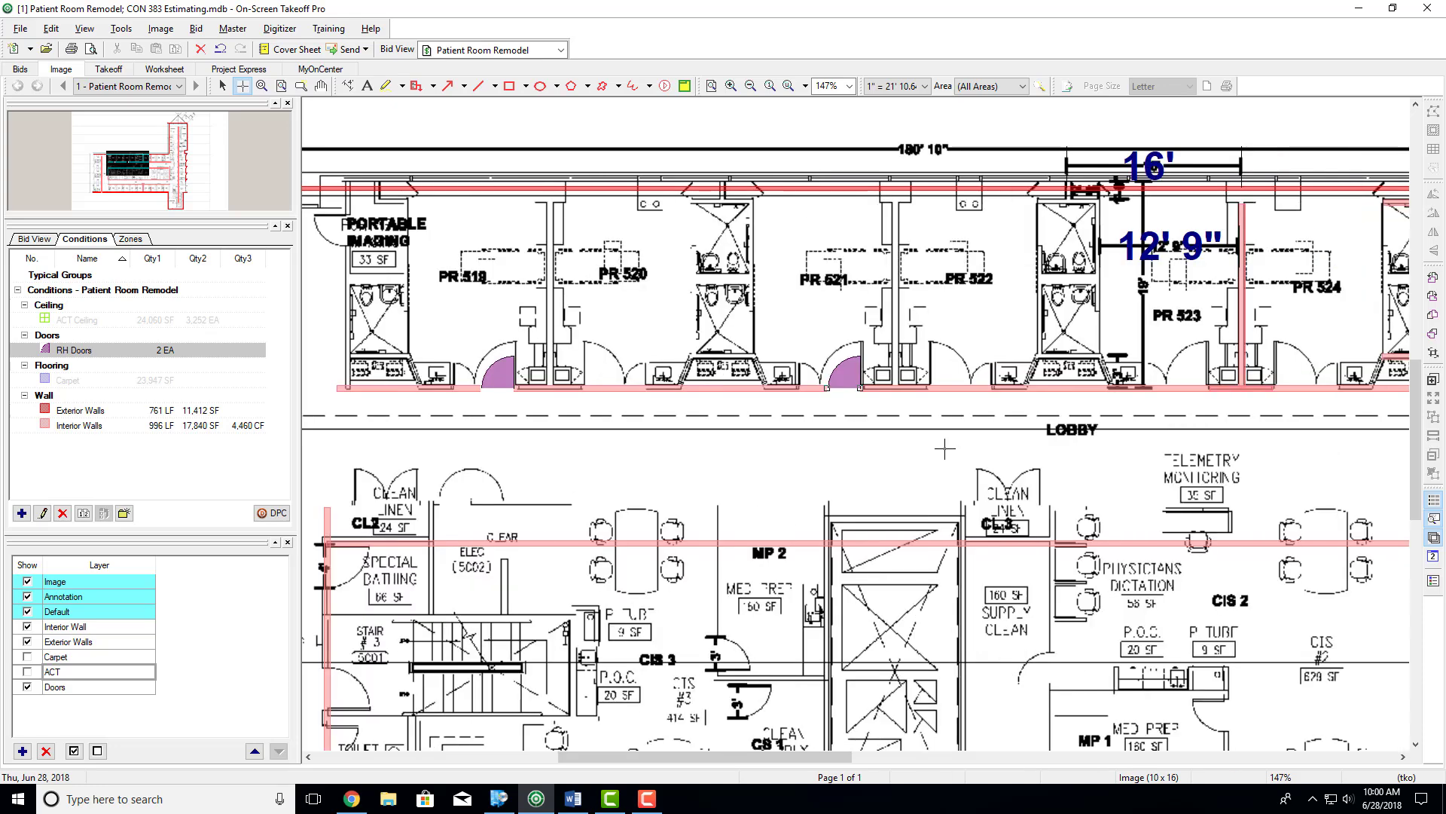
left_click(1079, 385)
scroll(1121, 408, "right", 1)
scroll(1121, 407, "right", 2)
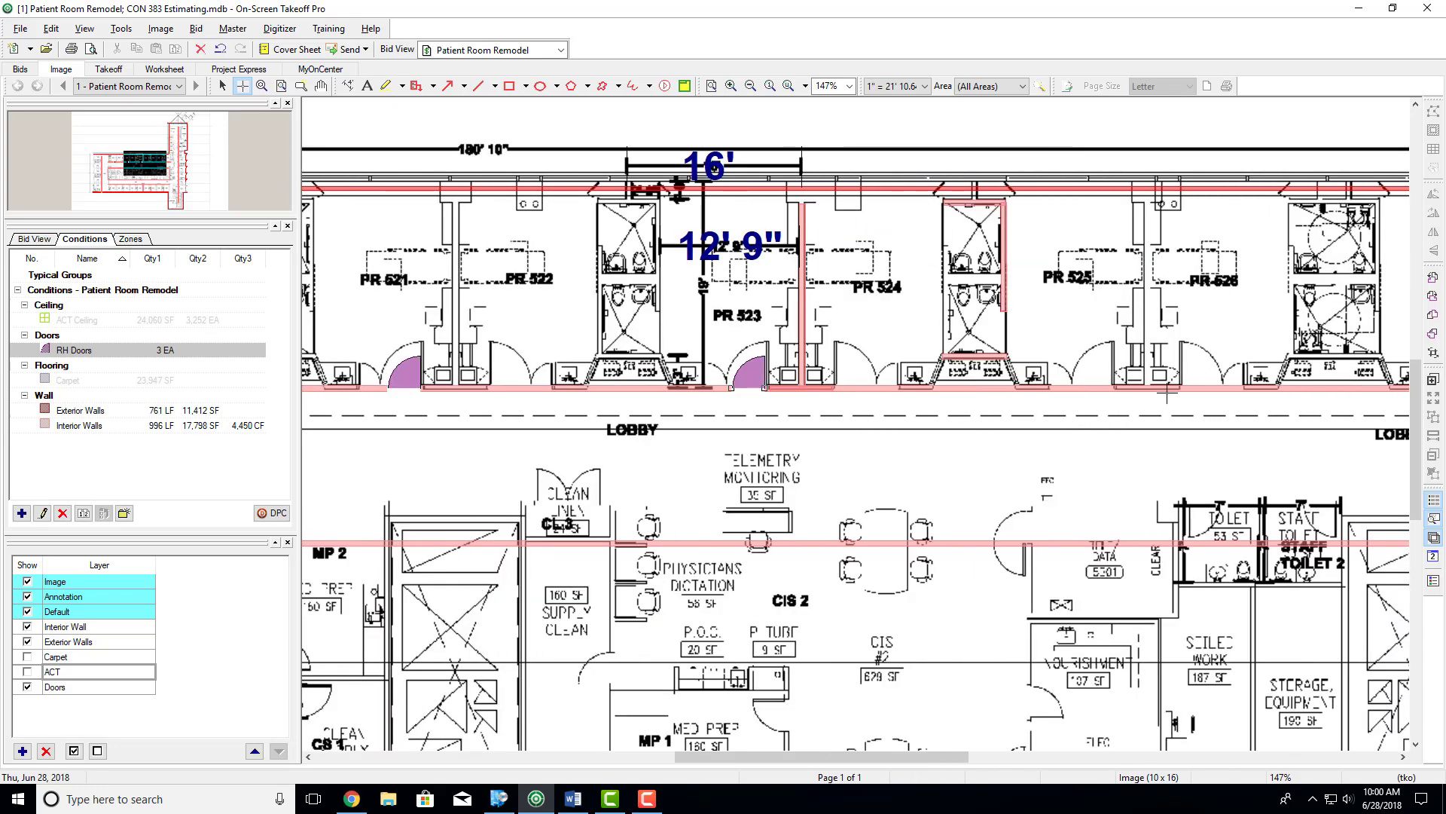
left_click(1094, 387)
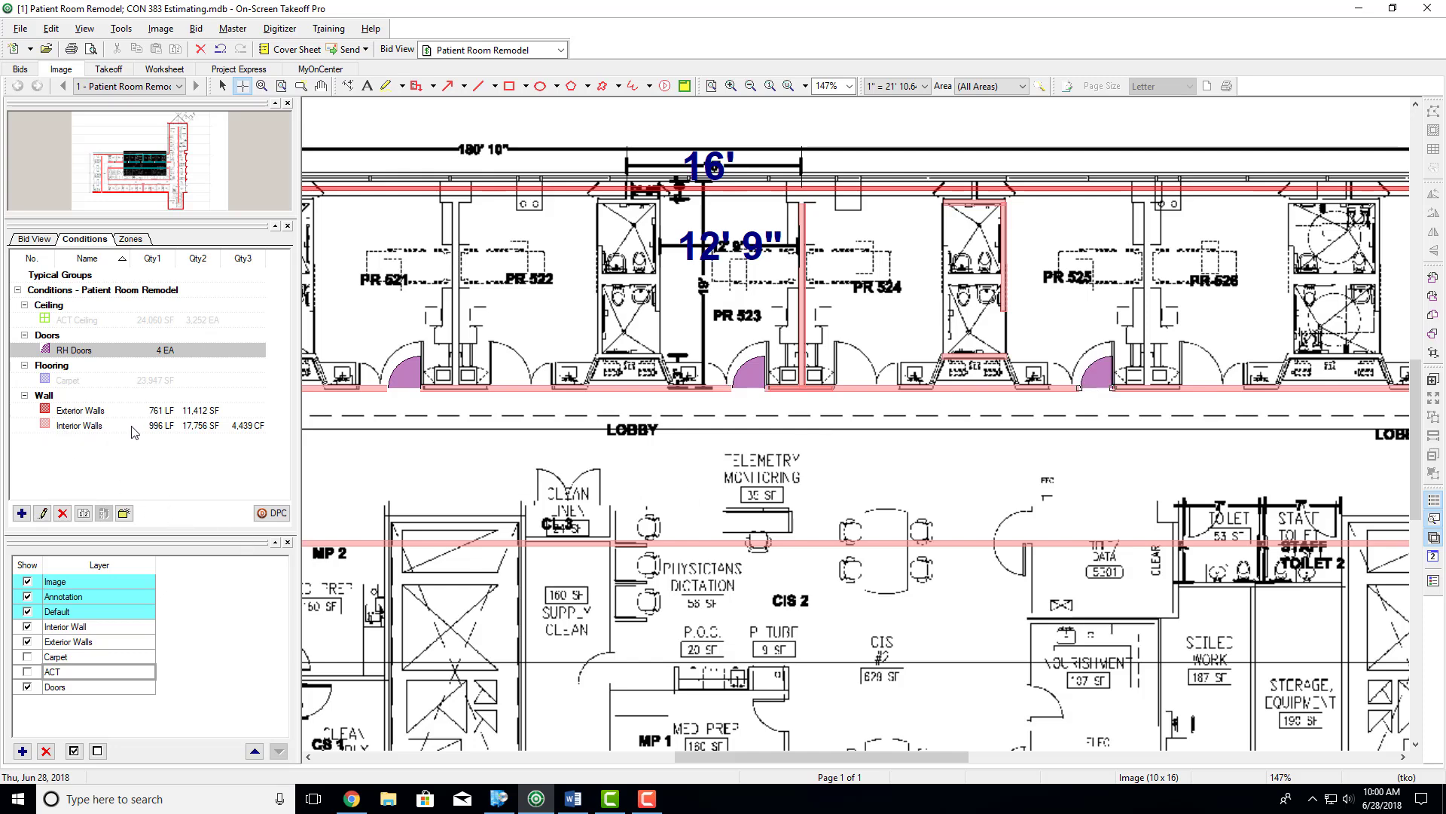
Step: Place two more RH Doors on the corridor wall at PR 522, one beside the opening and one at its door
left_click(482, 377)
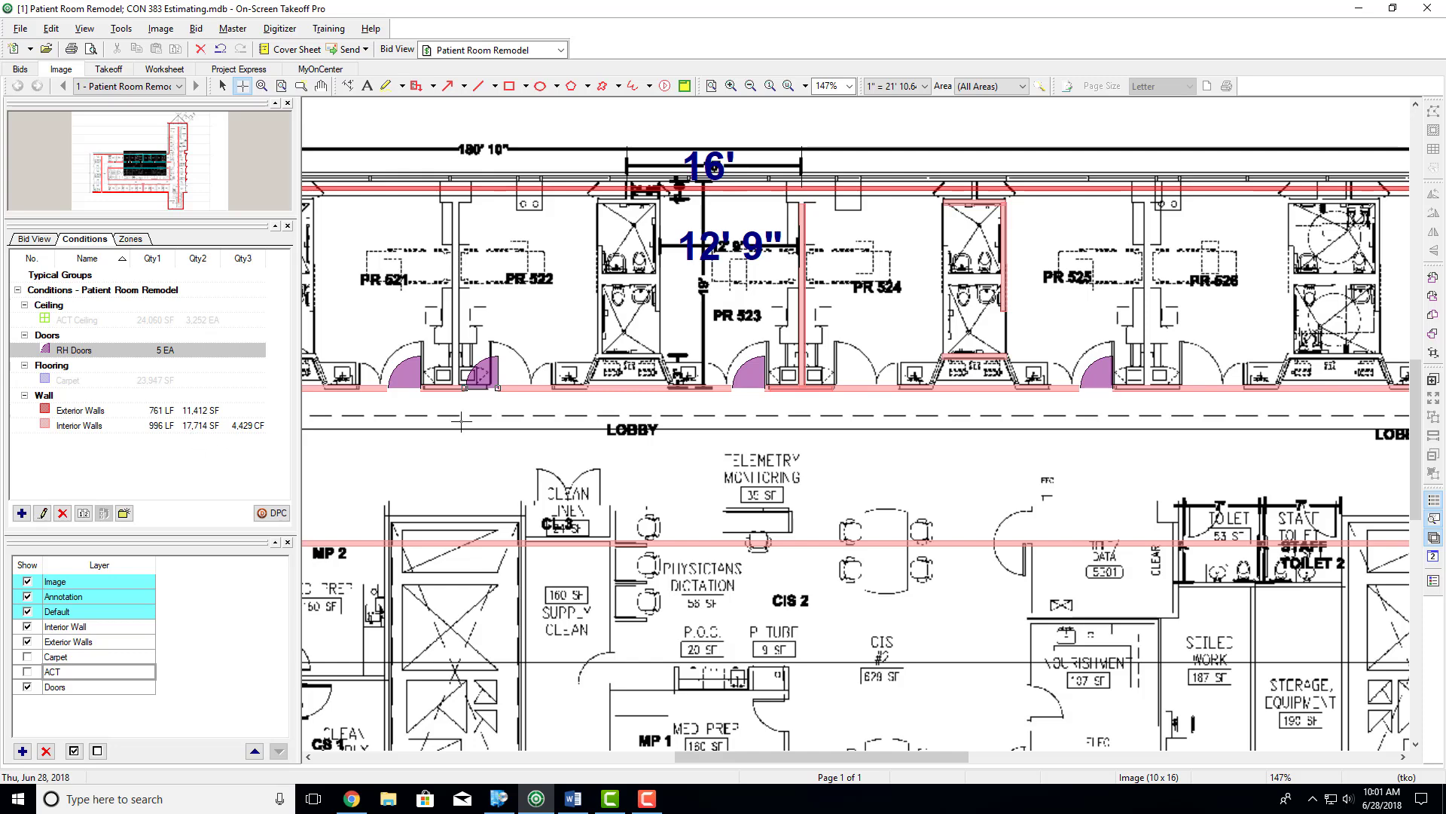
left_click(532, 388)
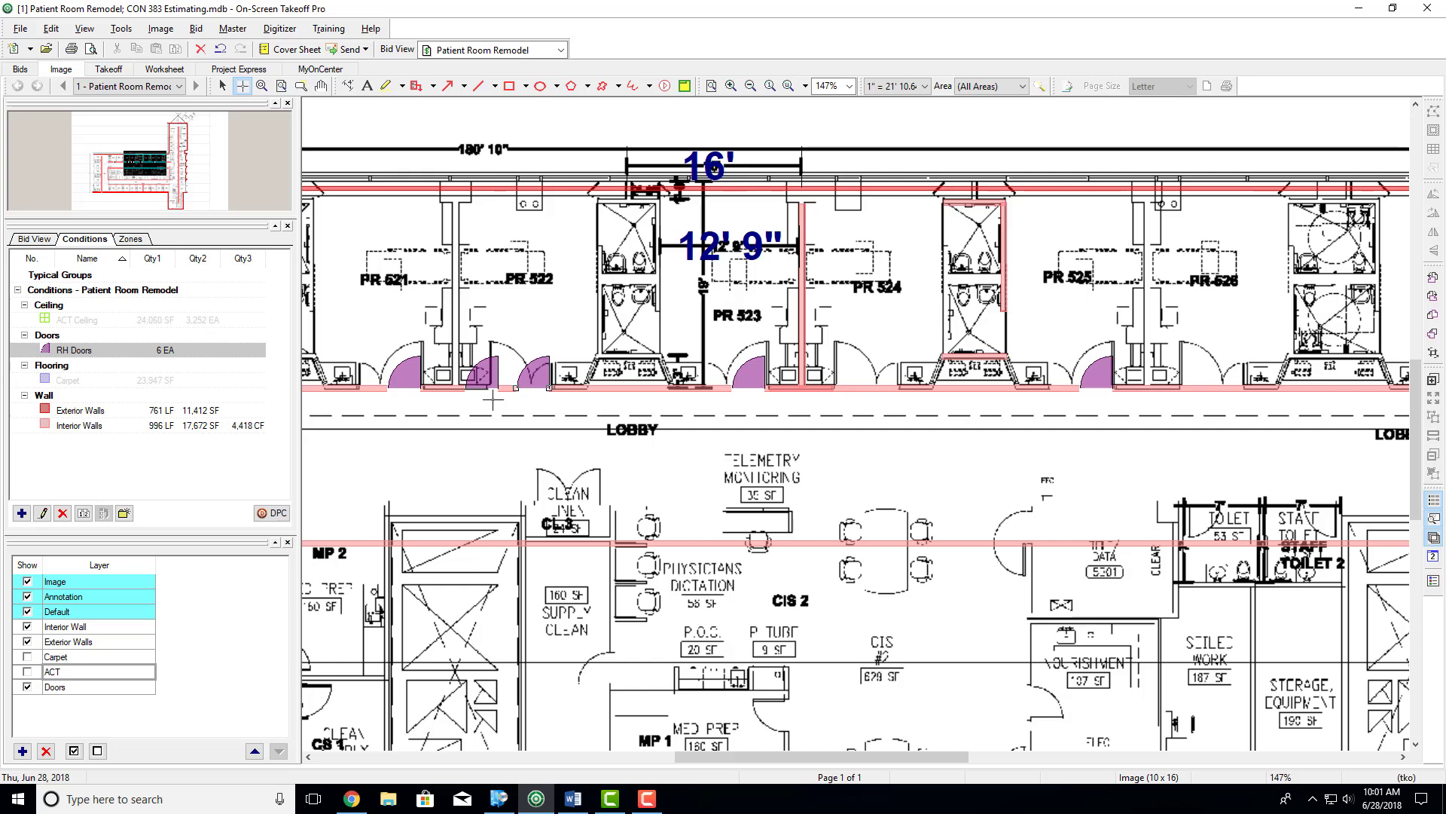
Step: Try to place three more RH Doors on the corridor wall between PR 522 and PR 523
left_click(611, 388)
left_click(655, 388)
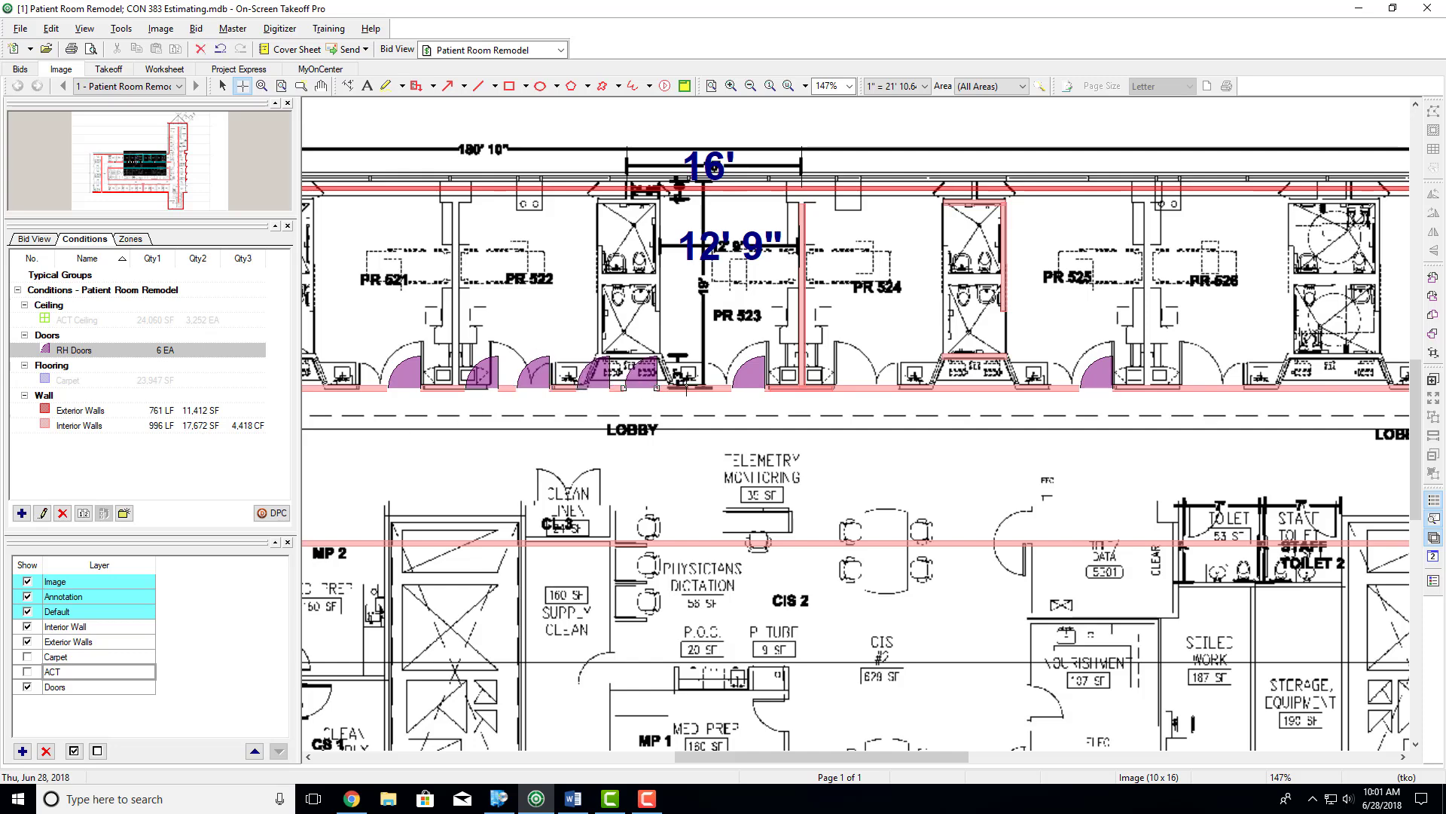
left_click(705, 388)
Step: Undo the RH Door placements at PR 522 and between PR 522 and PR 523
key("ctrl+z")
key("ctrl+z")
key("ctrl+z")
key("ctrl+z")
key("ctrl+z")
key("ctrl+z")
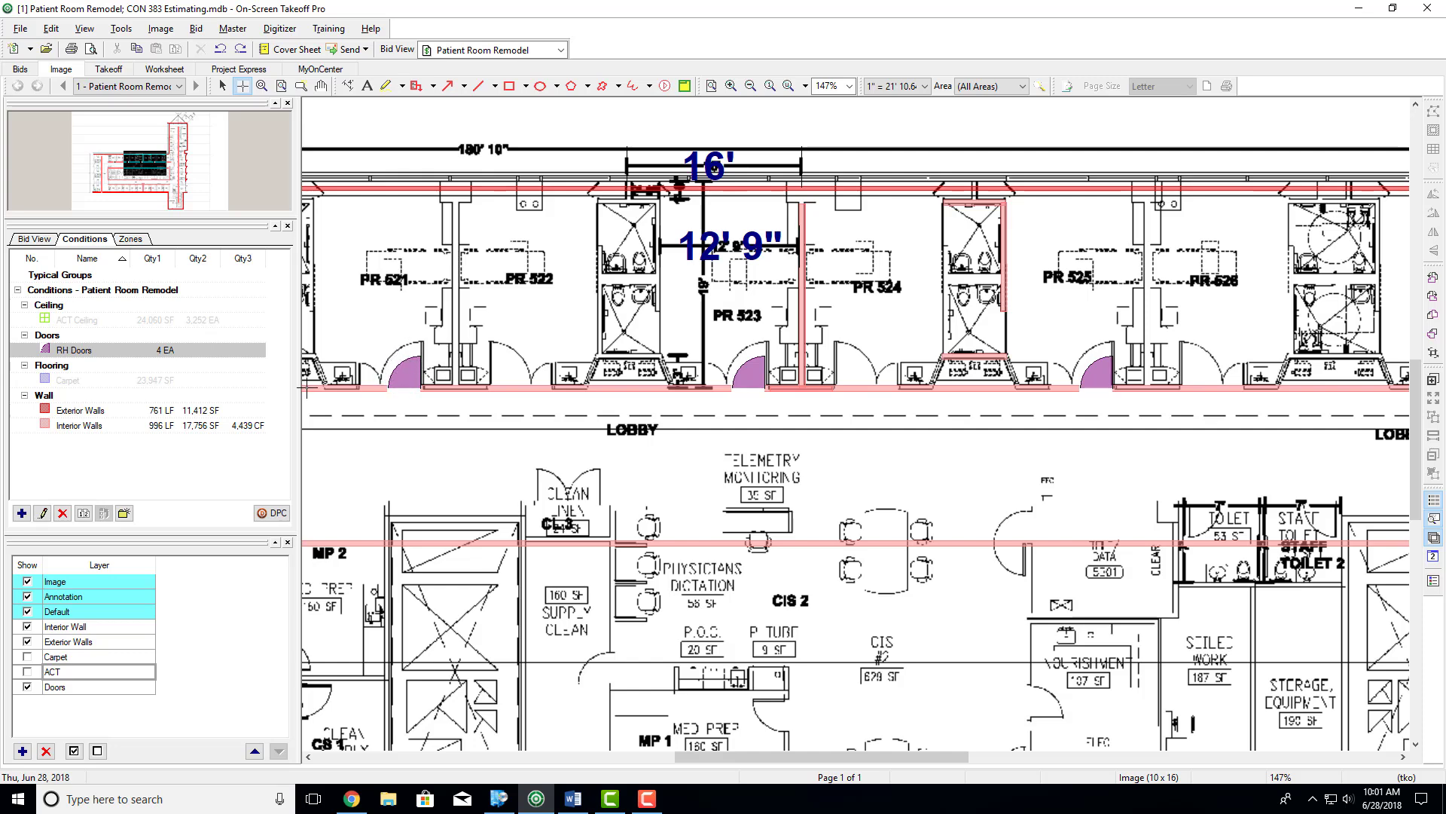
Step: Set the width of the RH Doors condition to 4'0" and save it
double_click(77, 350)
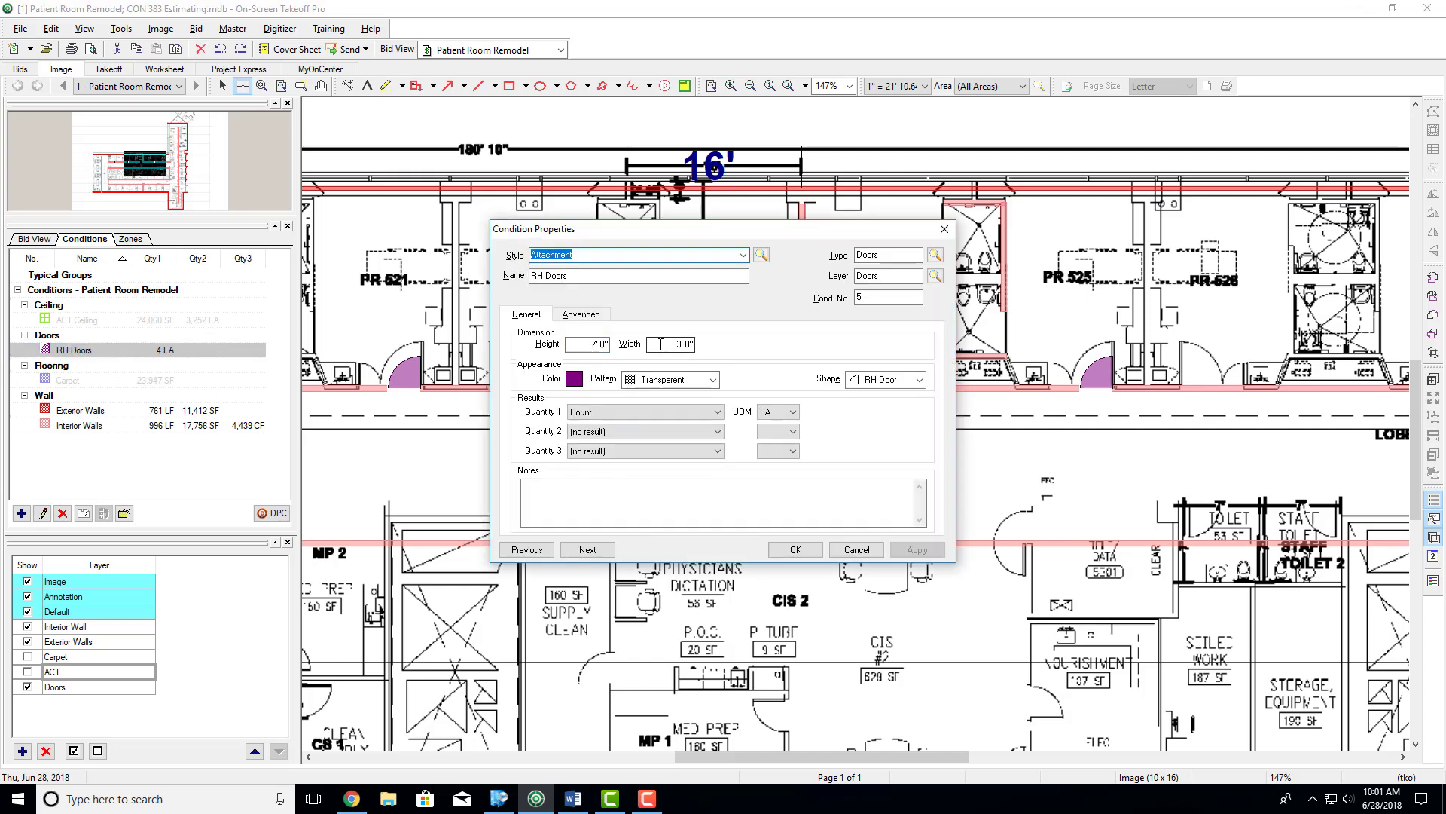
left_click(660, 345)
type("4'0")
key("Tab")
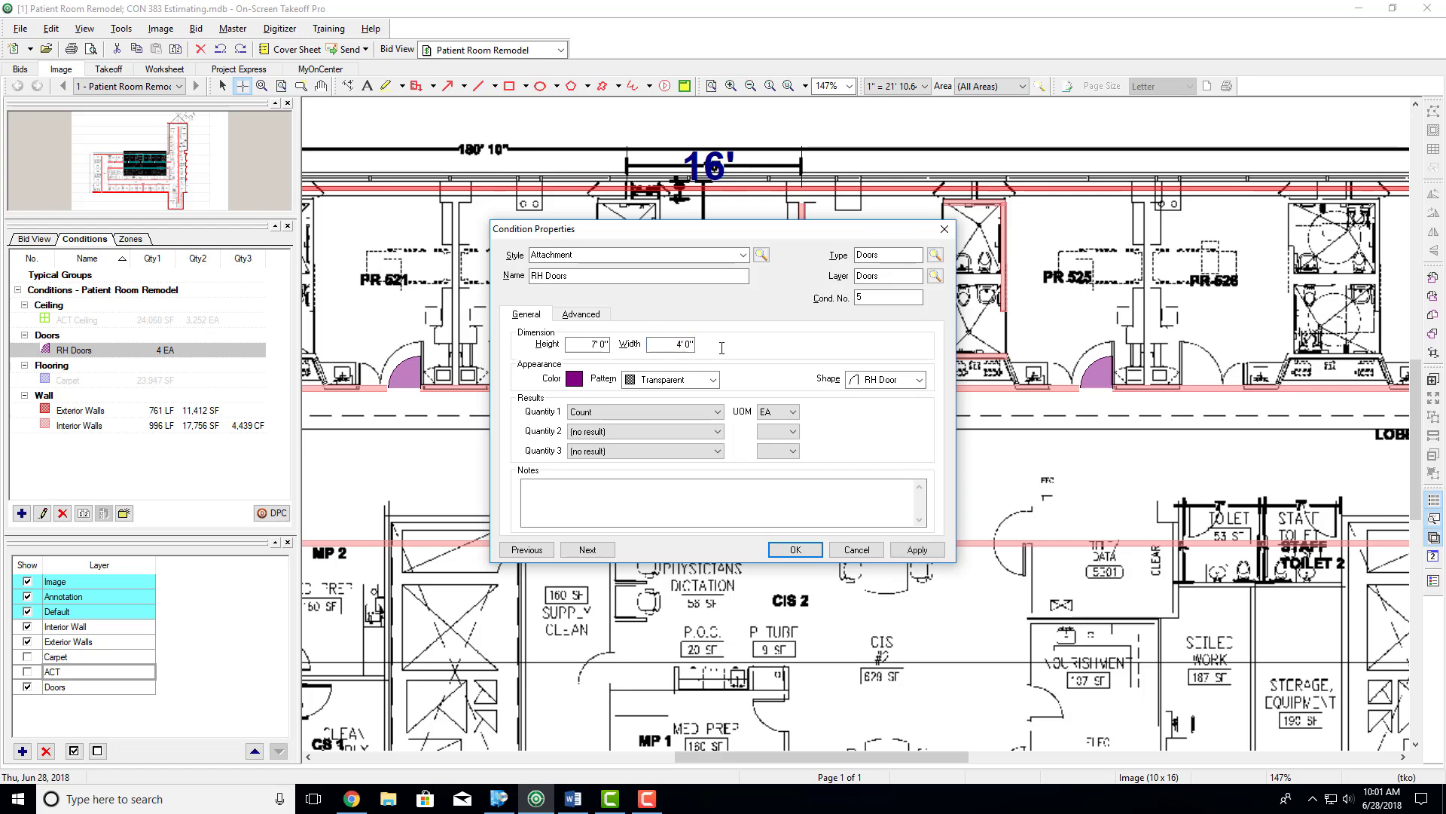
left_click(795, 549)
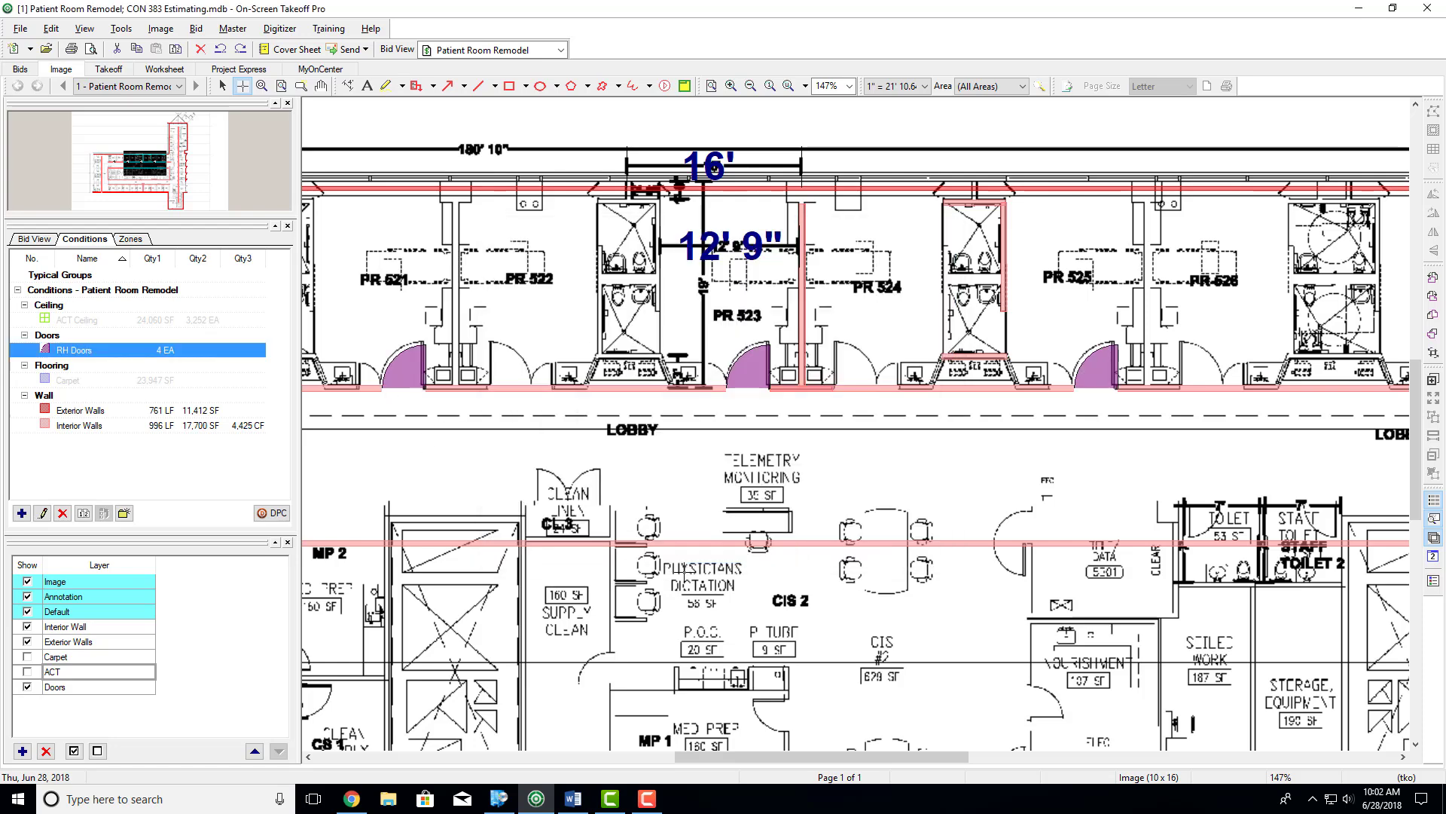
Step: Place an RH Door on the corridor wall at the door opening of PR 527
scroll(731, 552, "down", 1)
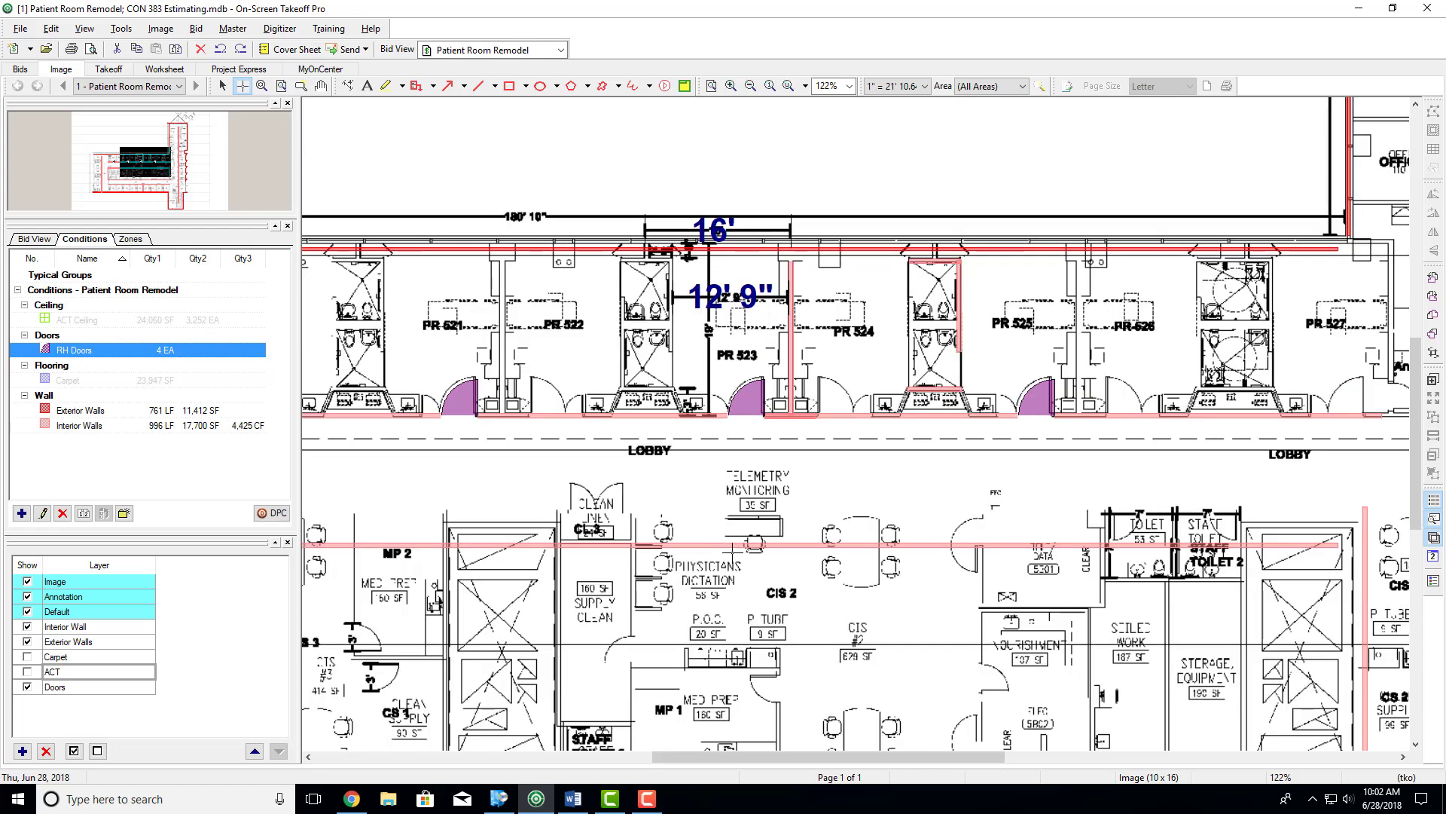
scroll(731, 551, "right", 3)
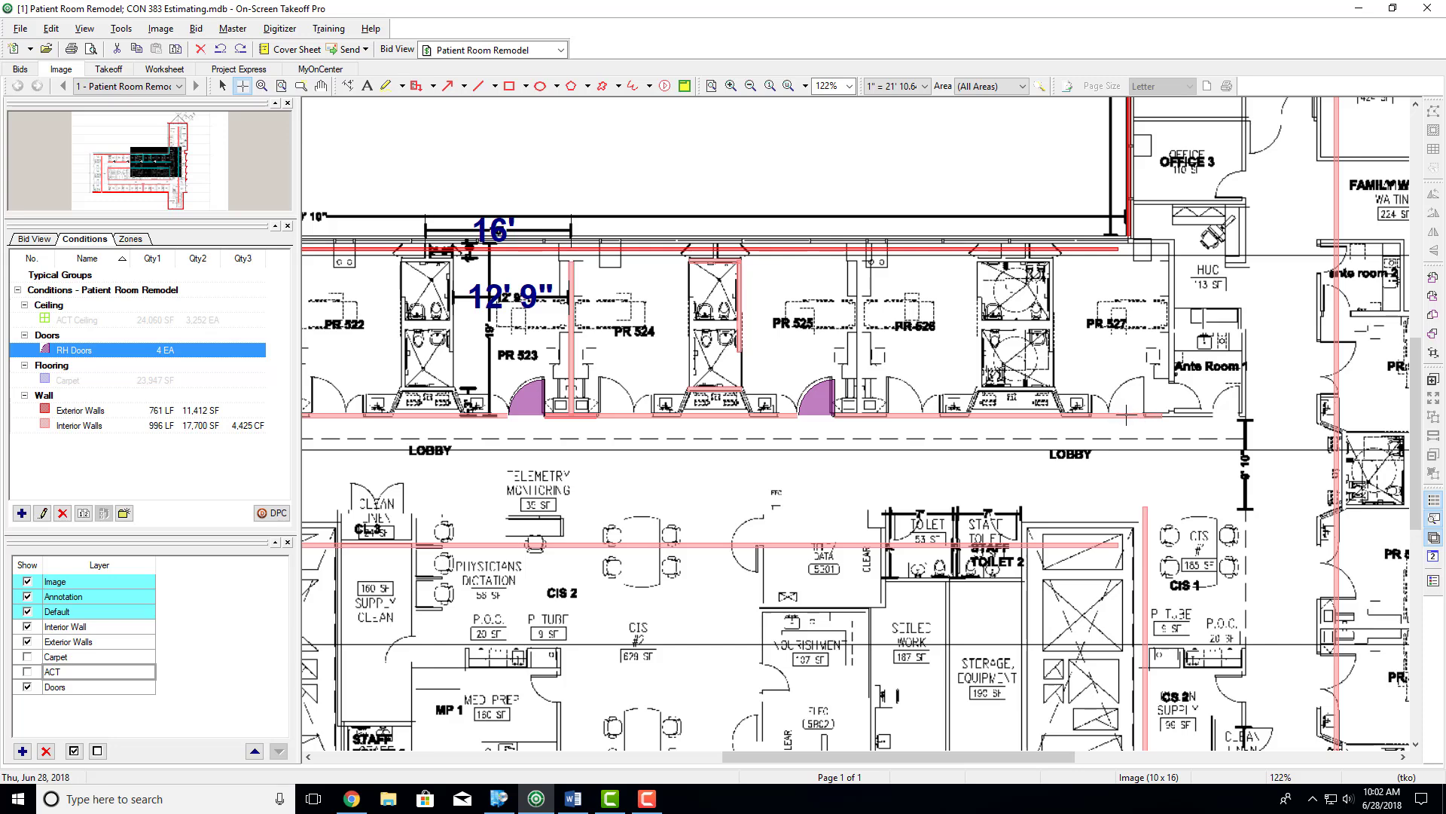
left_click(1126, 415)
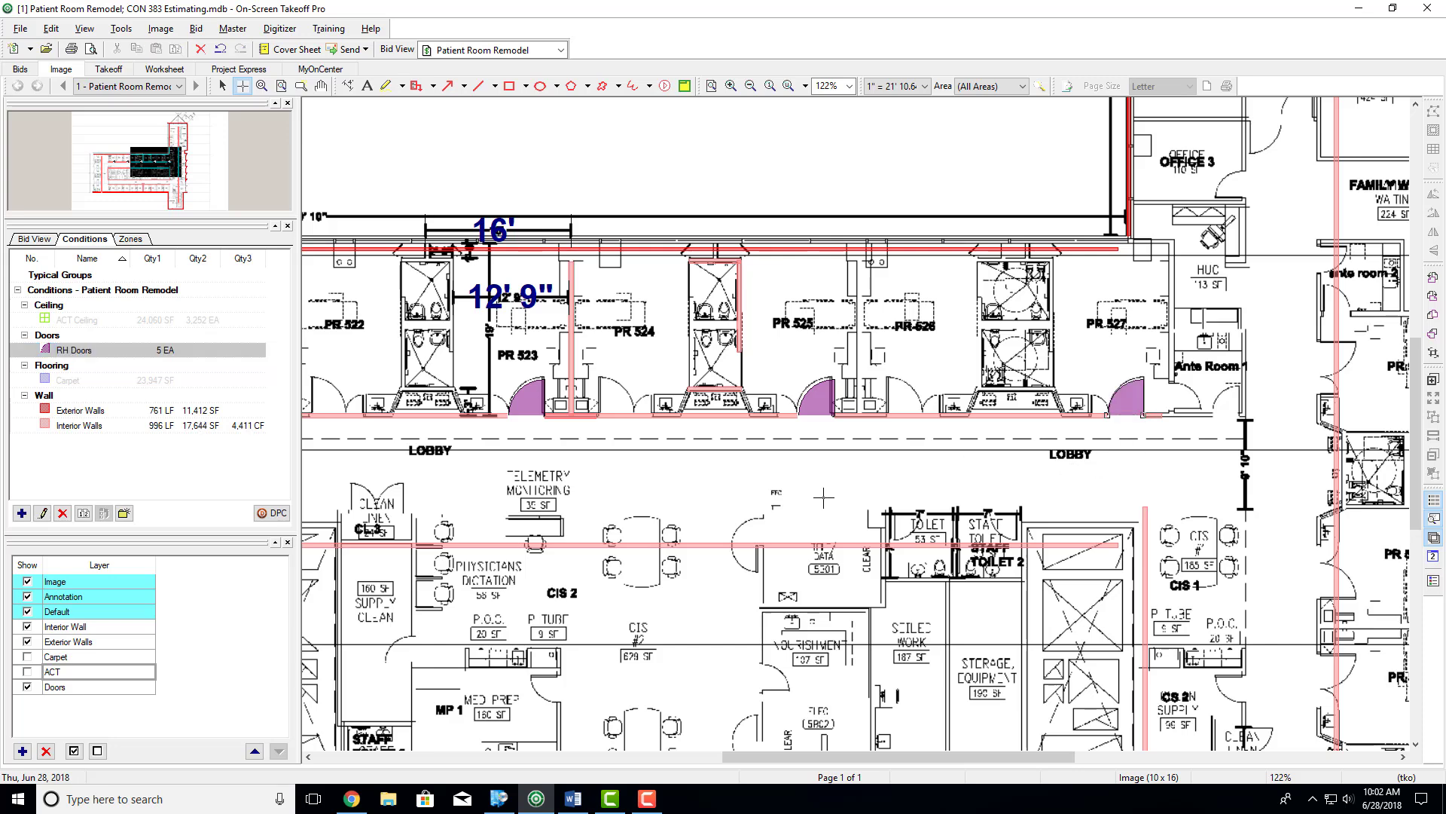
Step: Create a new condition with the Attachment style and name it LF Door
scroll(799, 501, "down", 5)
scroll(753, 508, "up", 4)
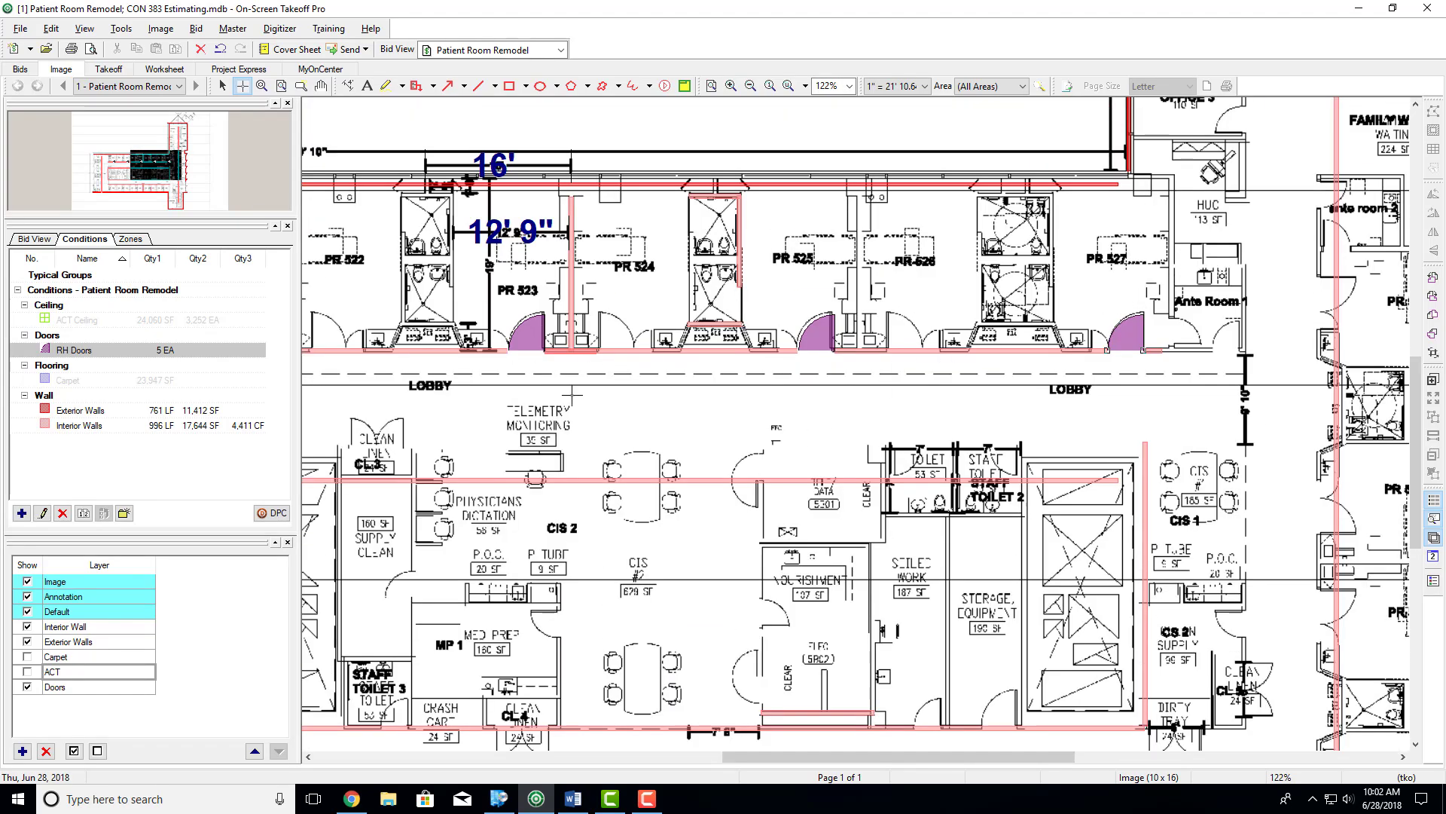
scroll(571, 396, "left", 4)
scroll(572, 395, "left", 3)
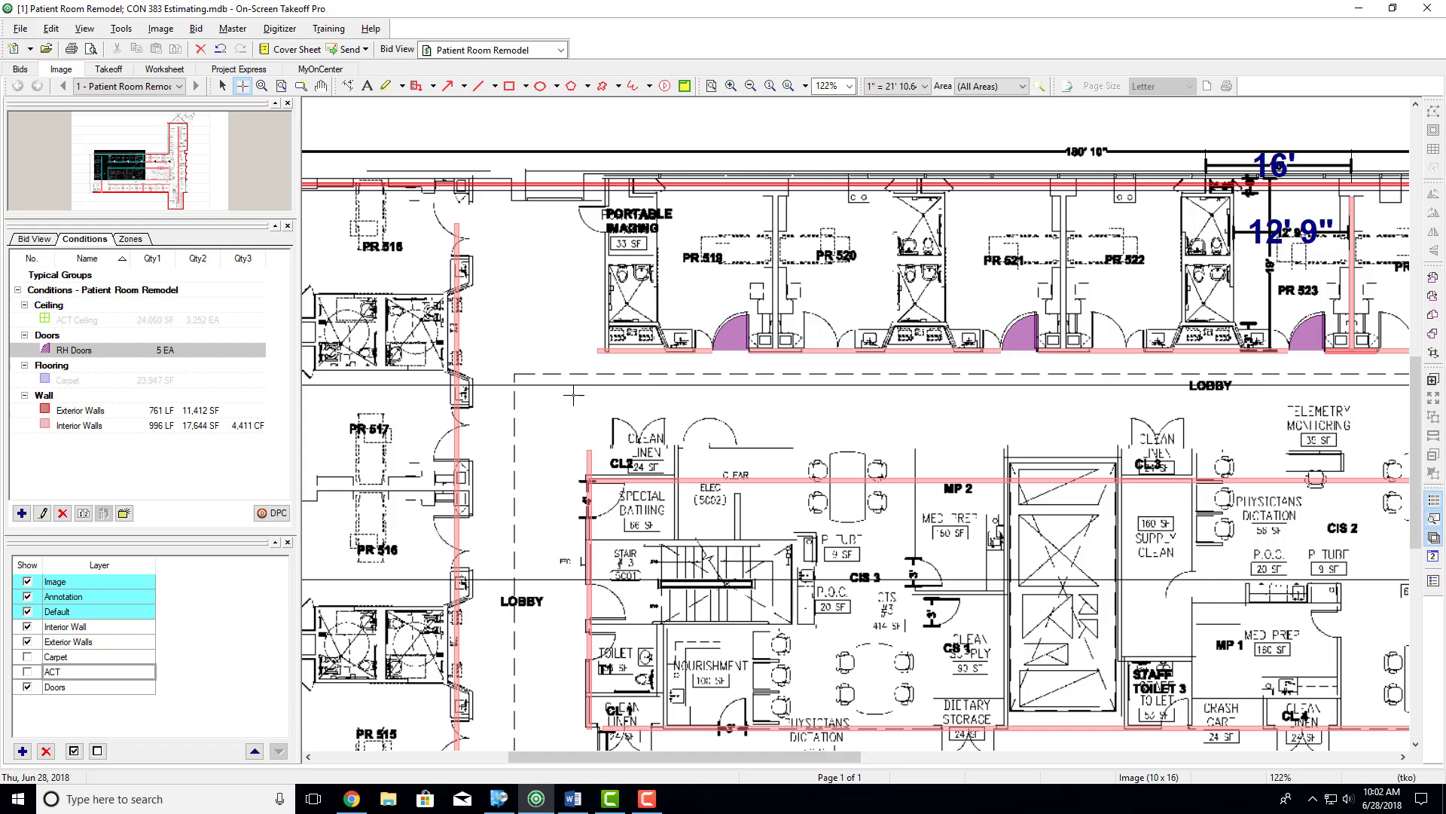
scroll(573, 399, "right", 3)
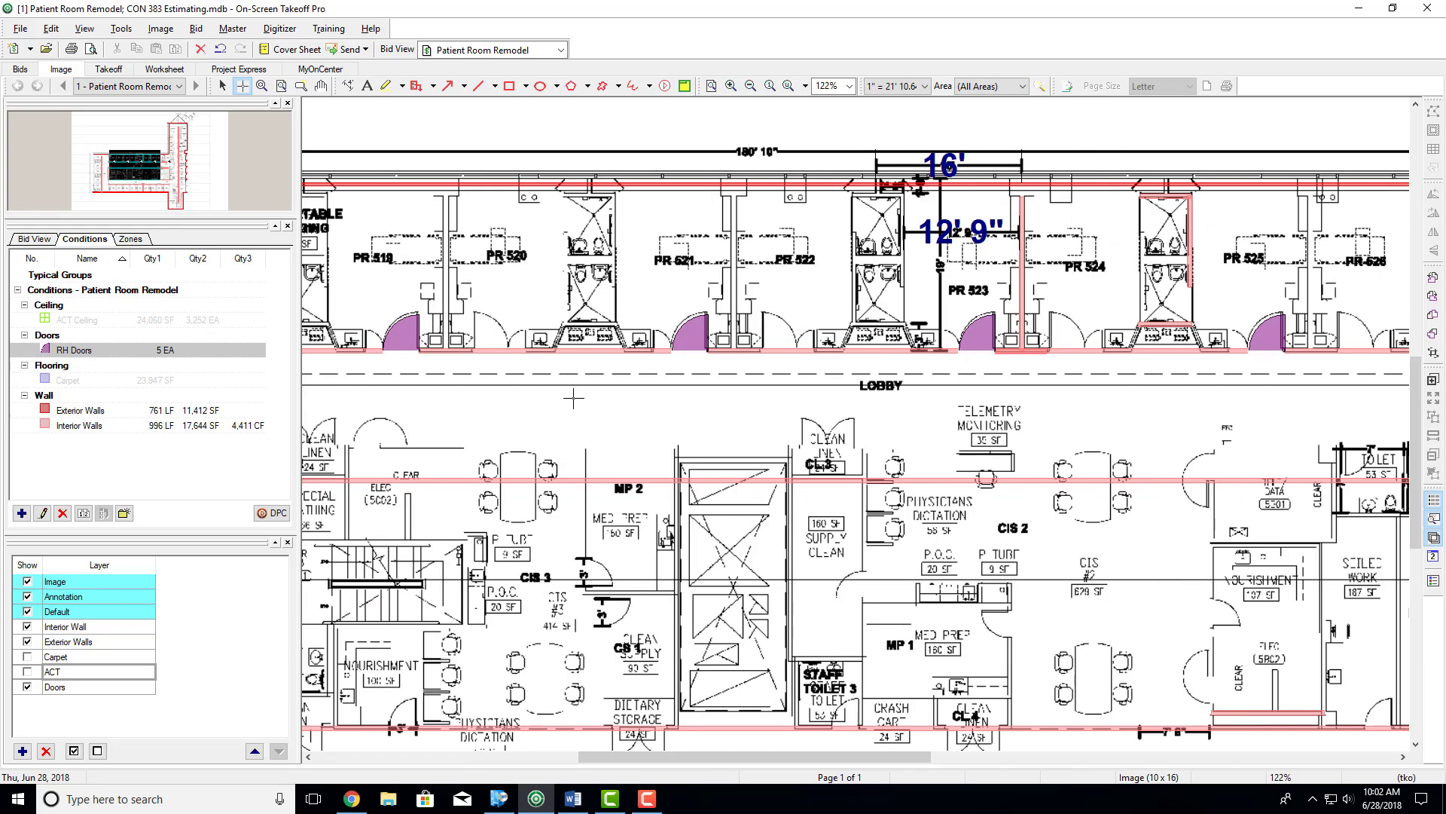
left_click(21, 513)
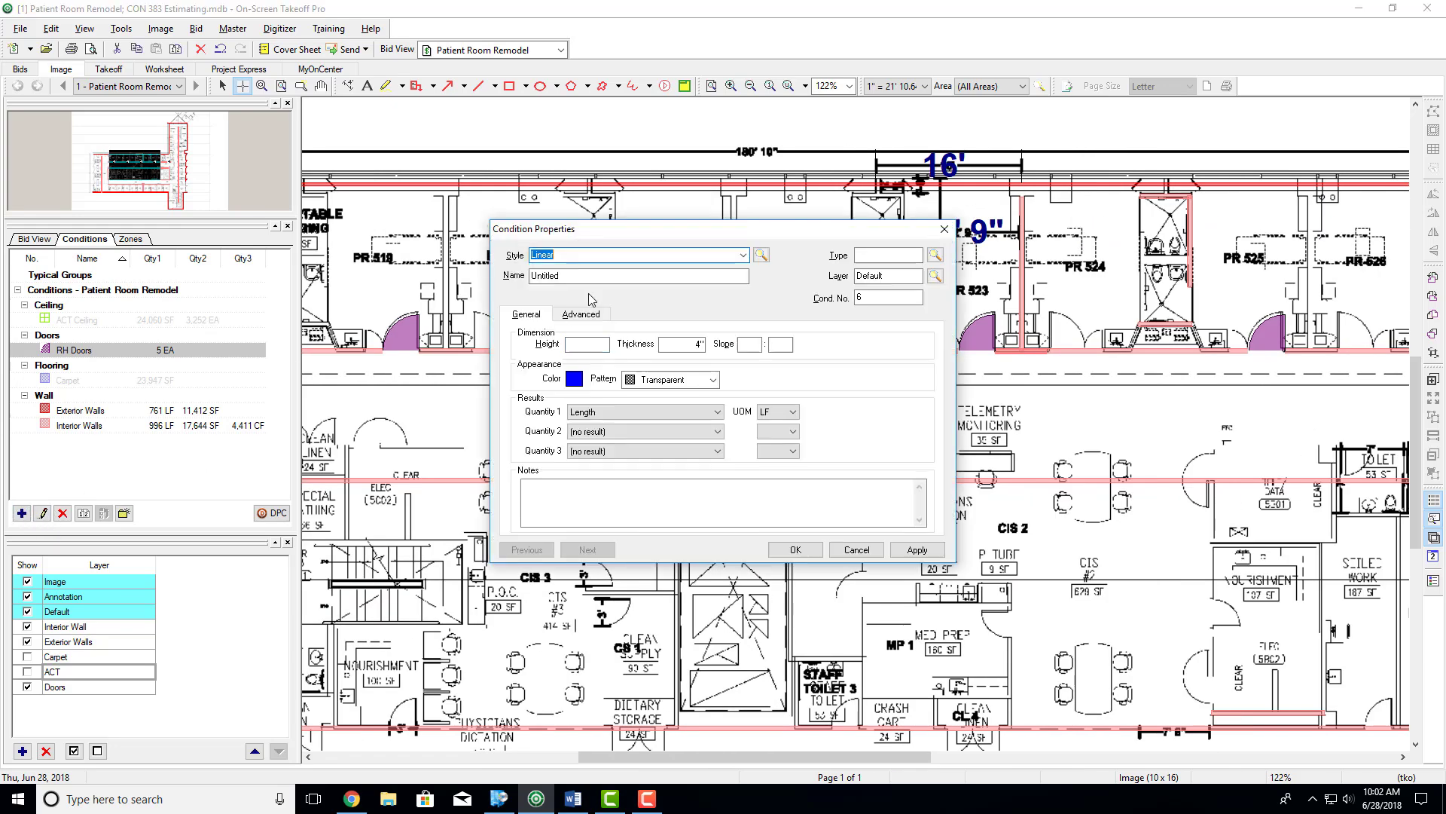
left_click(743, 255)
left_click(568, 305)
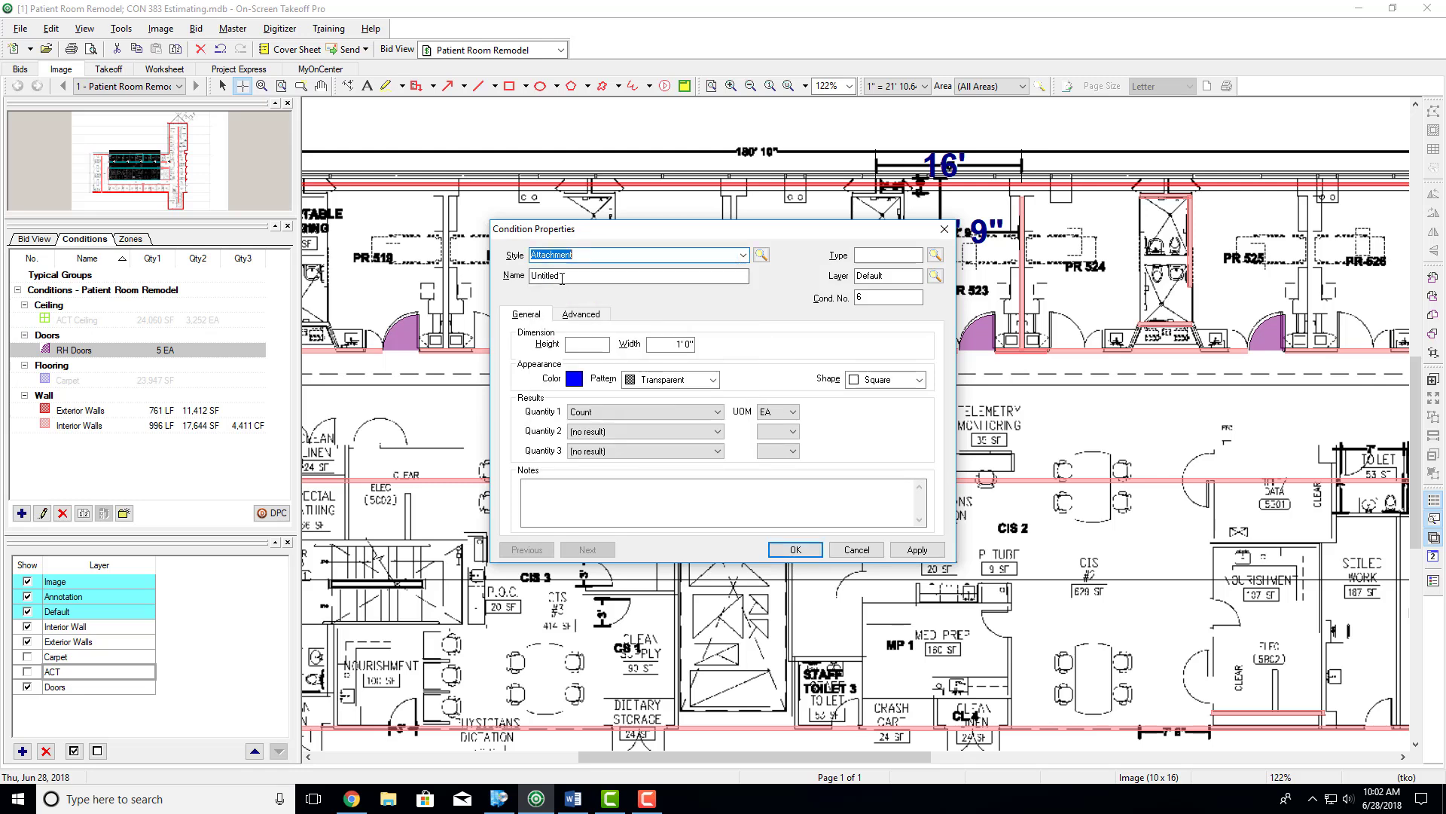
type("LF Door")
Step: Assign the LF Door condition to the Doors type and the Doors layer
left_click(867, 254)
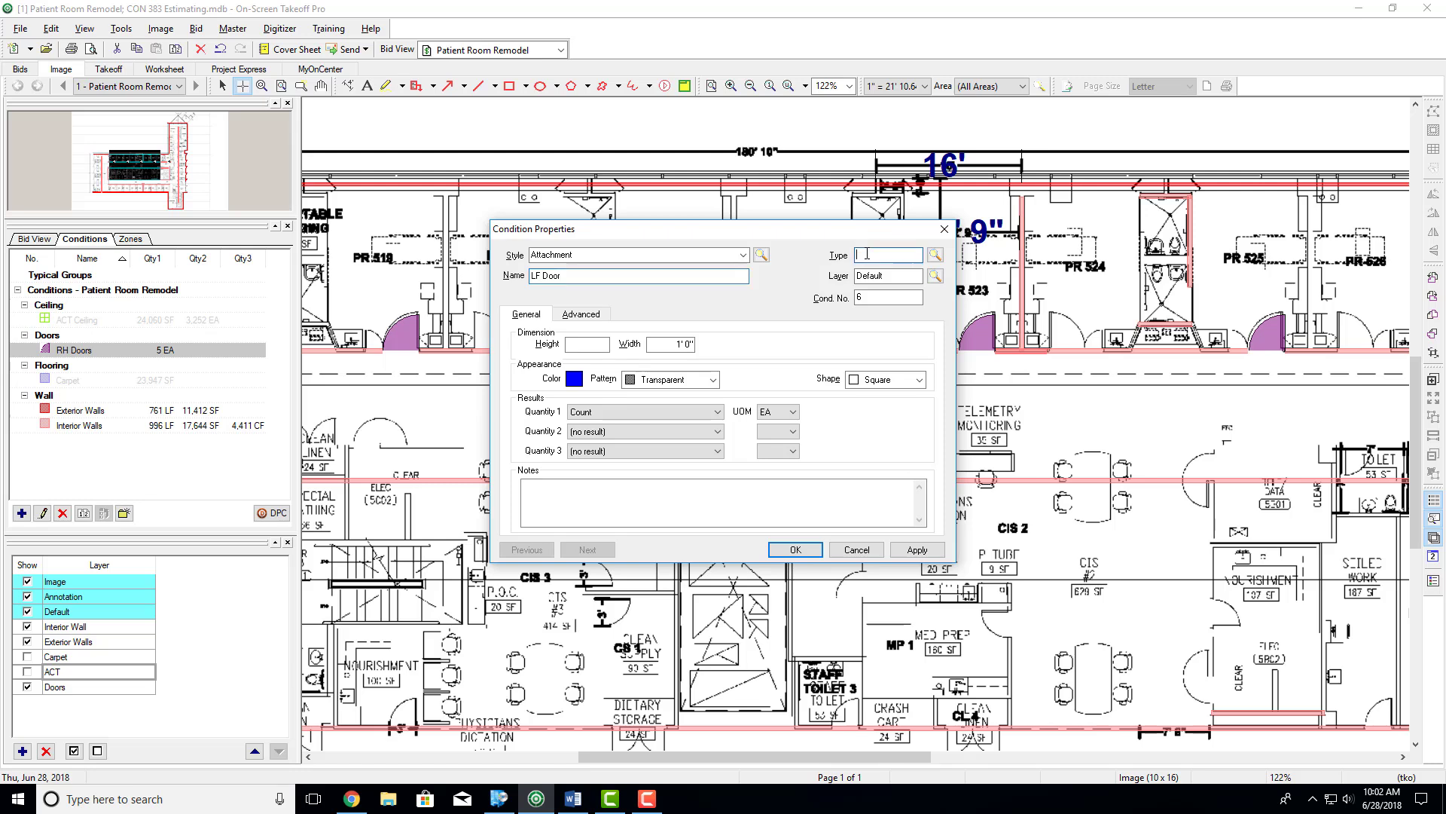
type("Doors")
key("Tab")
key("Tab")
type("Door")
Step: Set the LF Door condition's height to 7'0" and its width to 4'0"
left_click(601, 351)
type("70")
key("Tab")
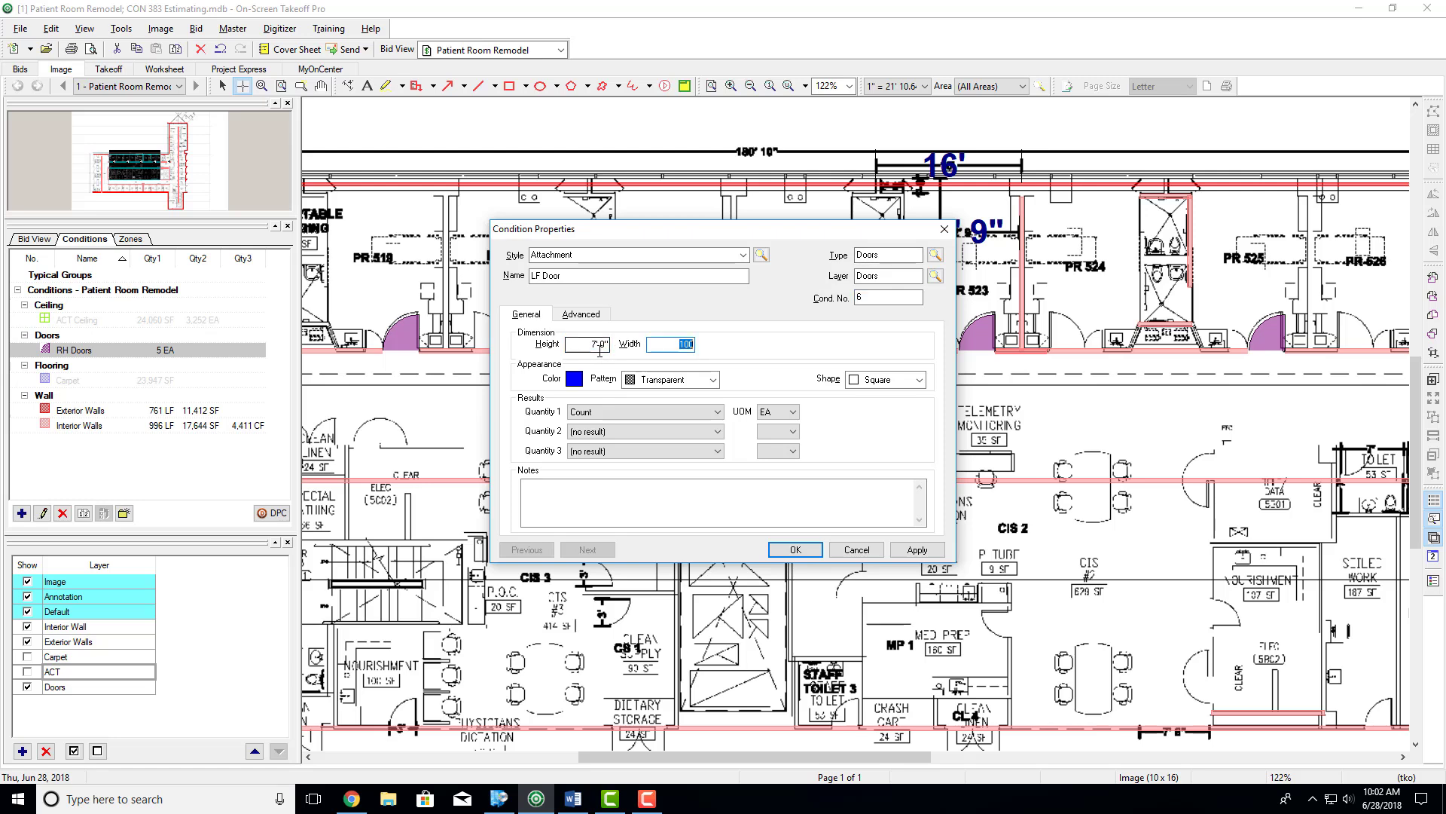
type("4")
Step: Set the LF Door condition's color to a brightened purple with red 191, green 0 and blue 191
left_click(574, 378)
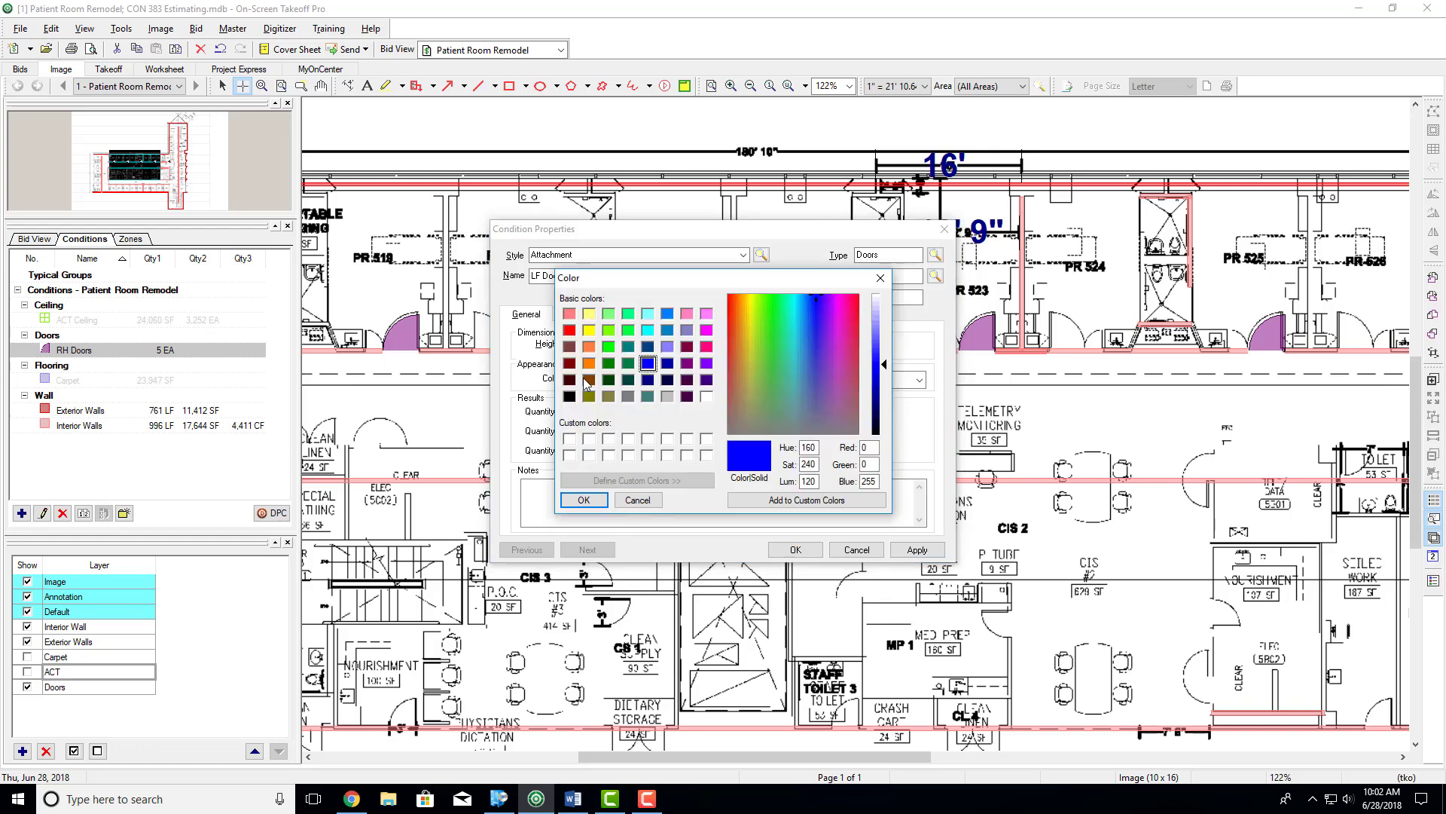
left_click(687, 363)
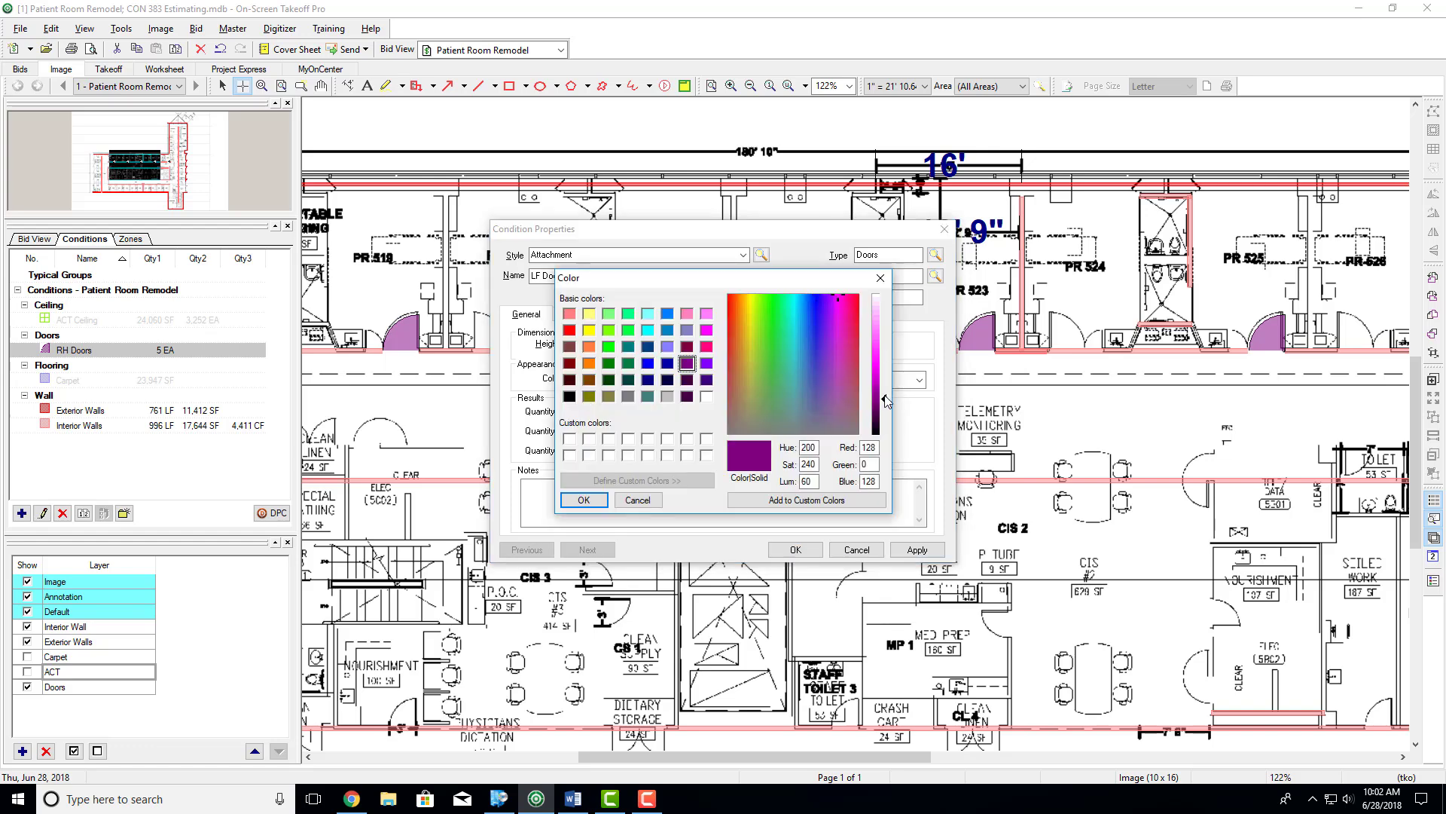
left_click_drag(888, 400, 888, 388)
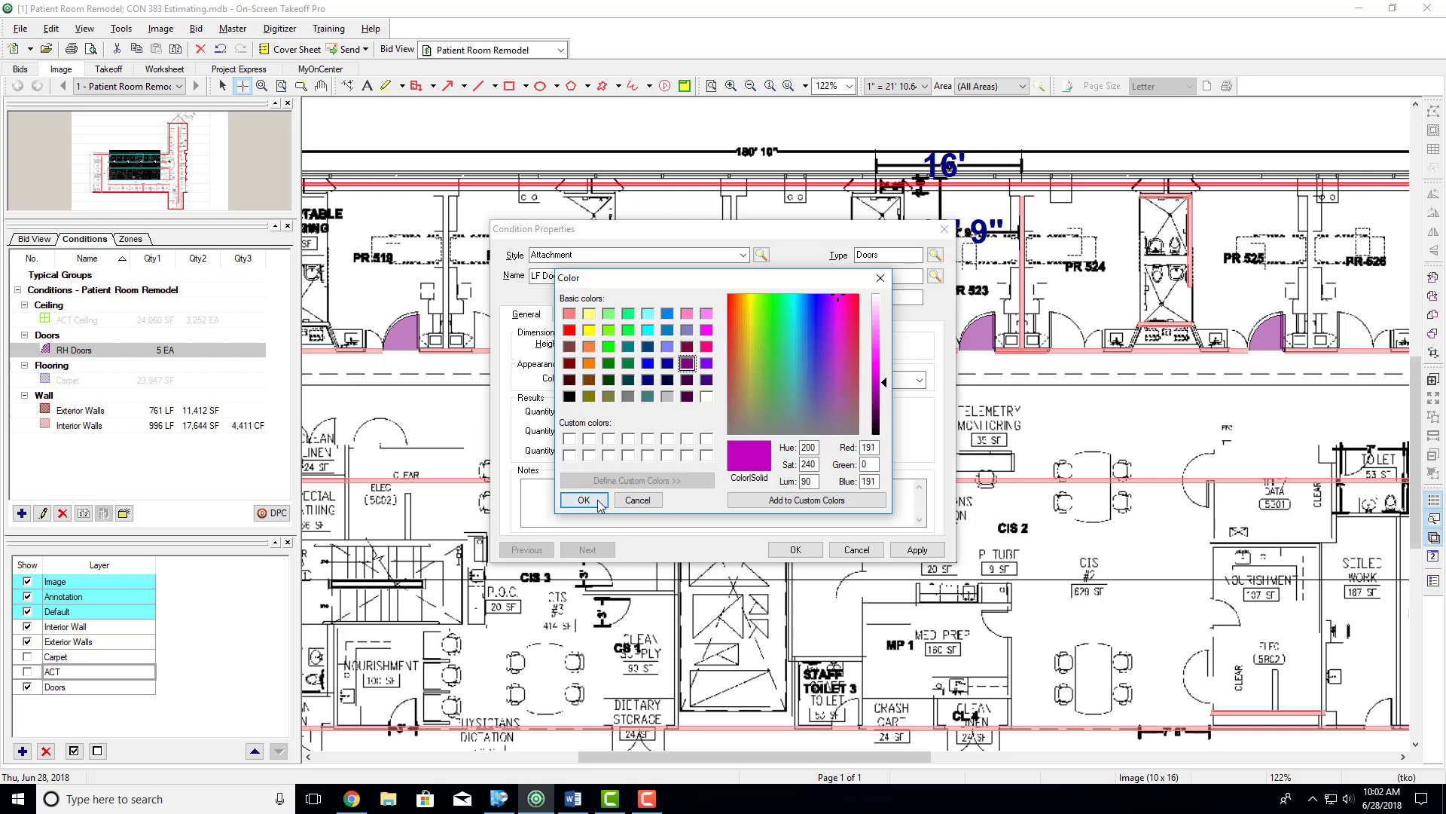
left_click(595, 502)
Step: Set the LF Door condition's shape to LH Door and save the condition
left_click(882, 380)
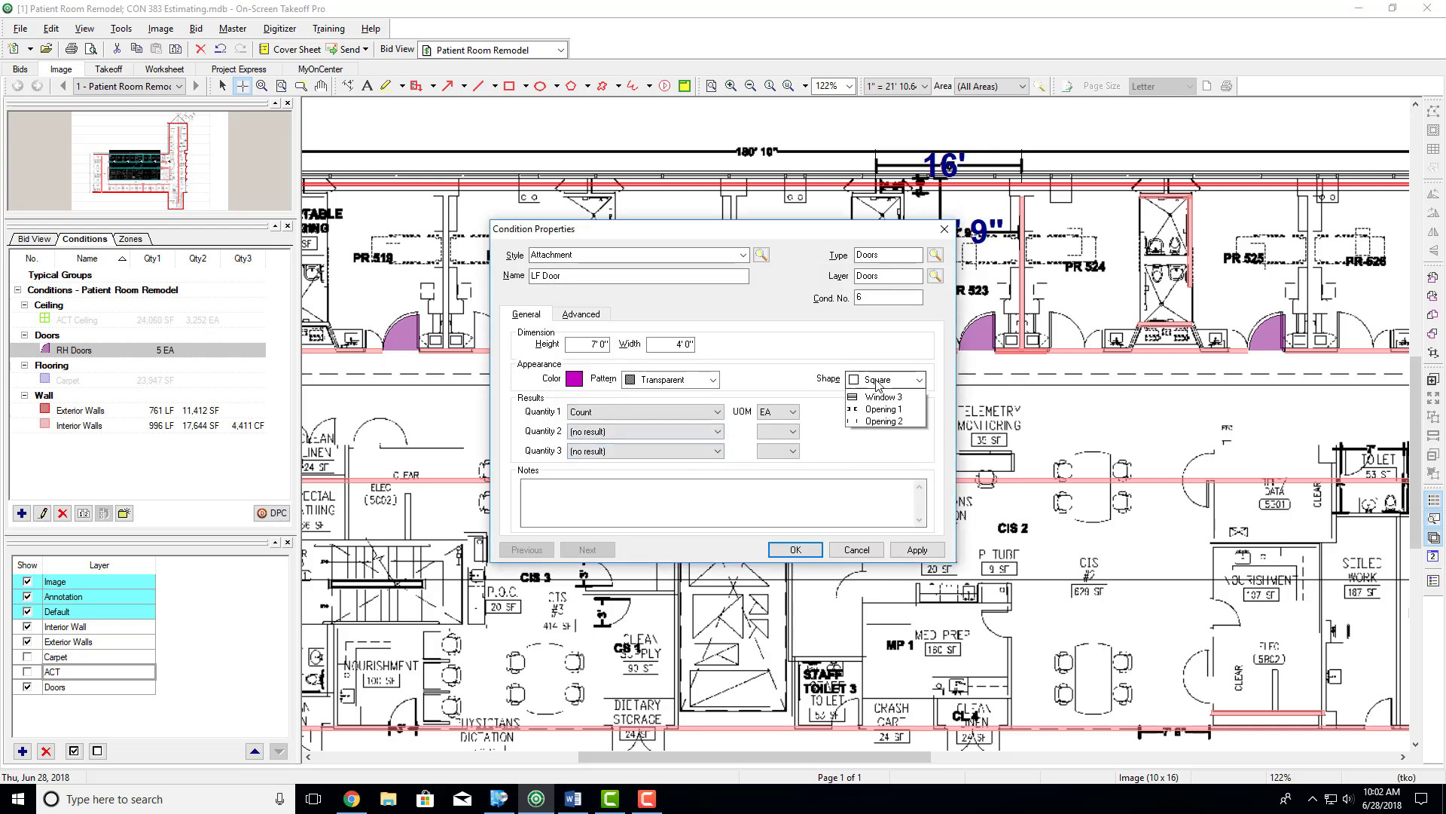
left_click(880, 504)
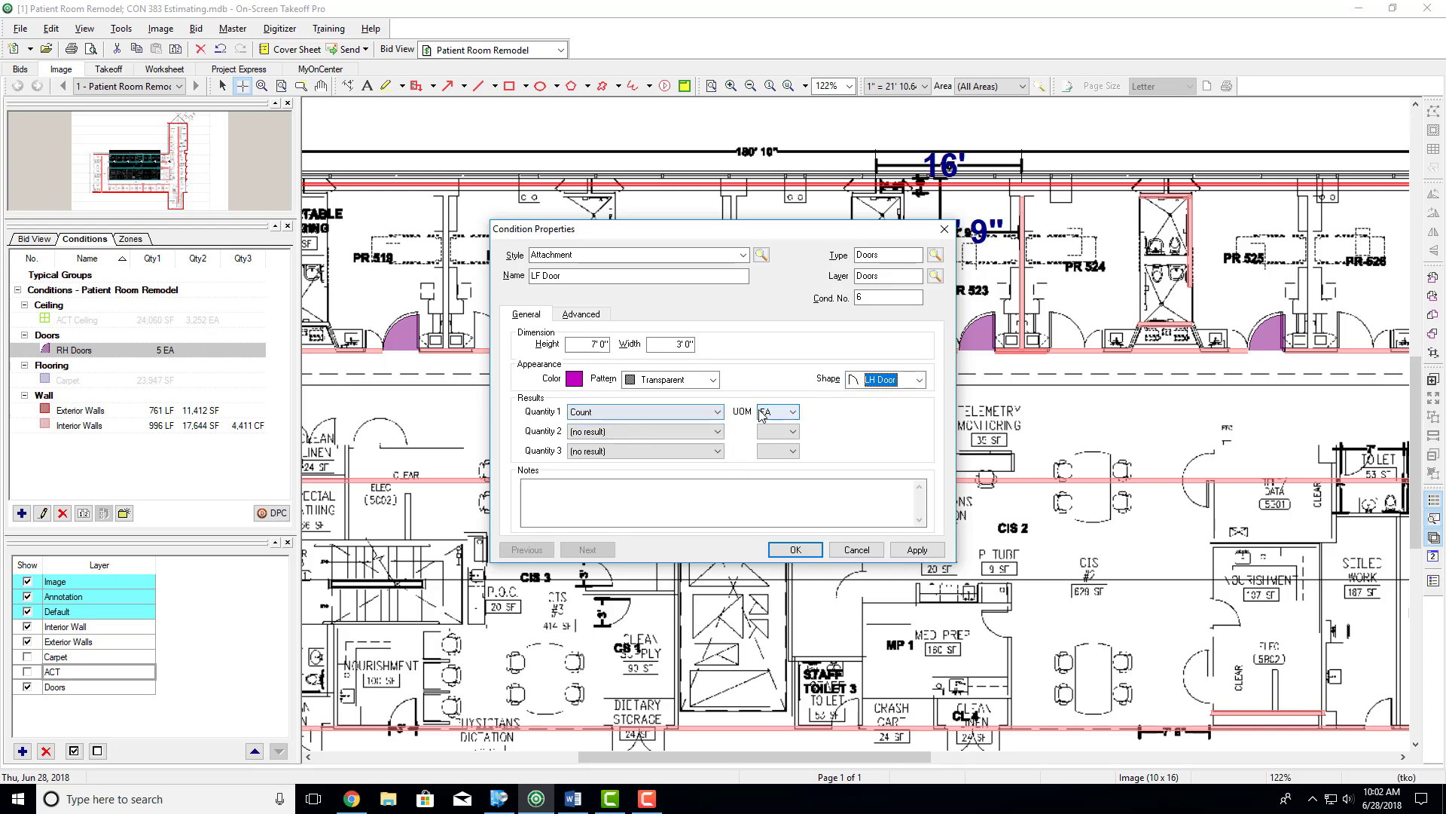
left_click(796, 550)
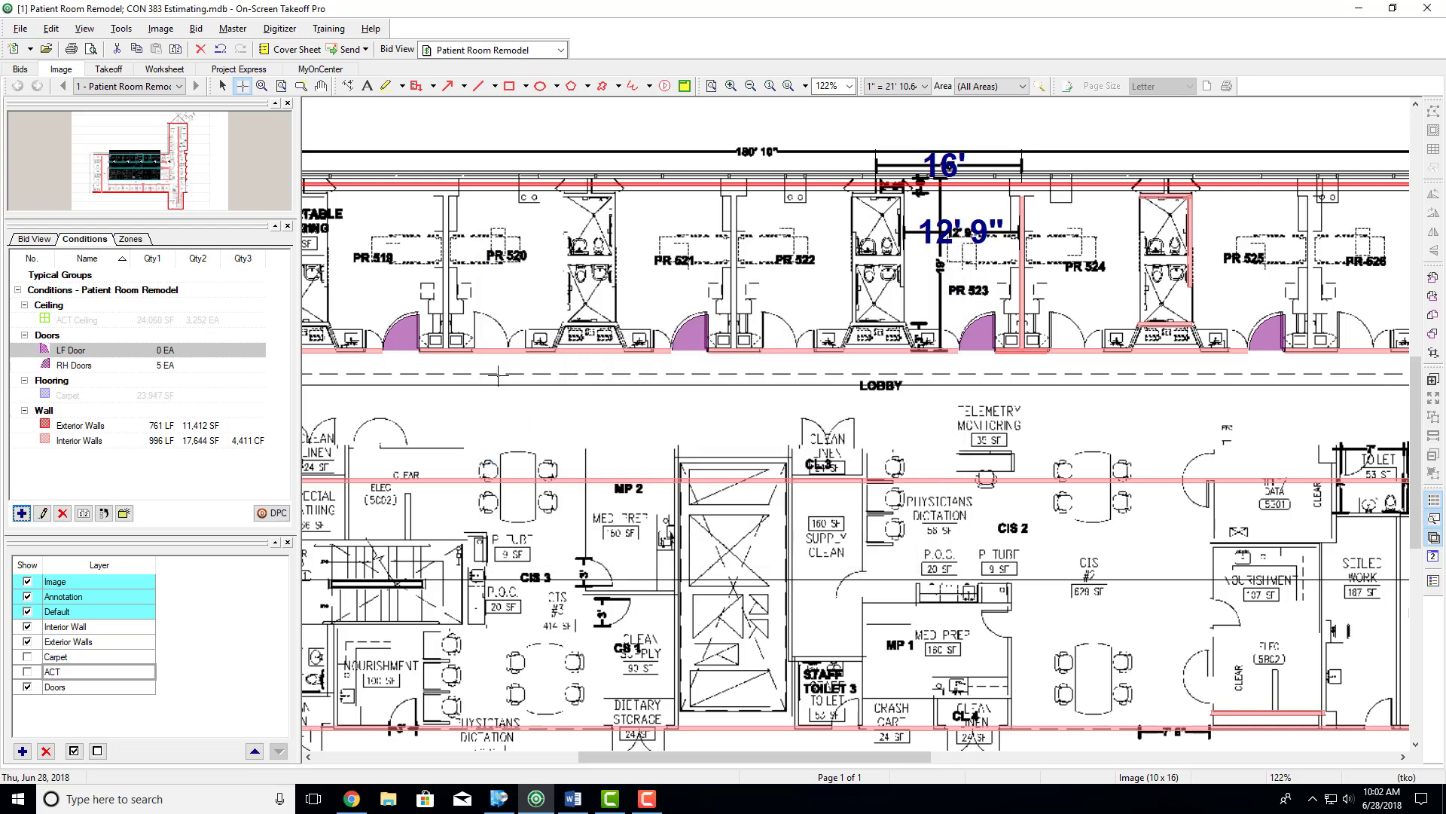
Step: Place LF Doors on the corridor wall at the door openings of PR 520, PR 522 and PR 524
scroll(500, 352, "up", 2)
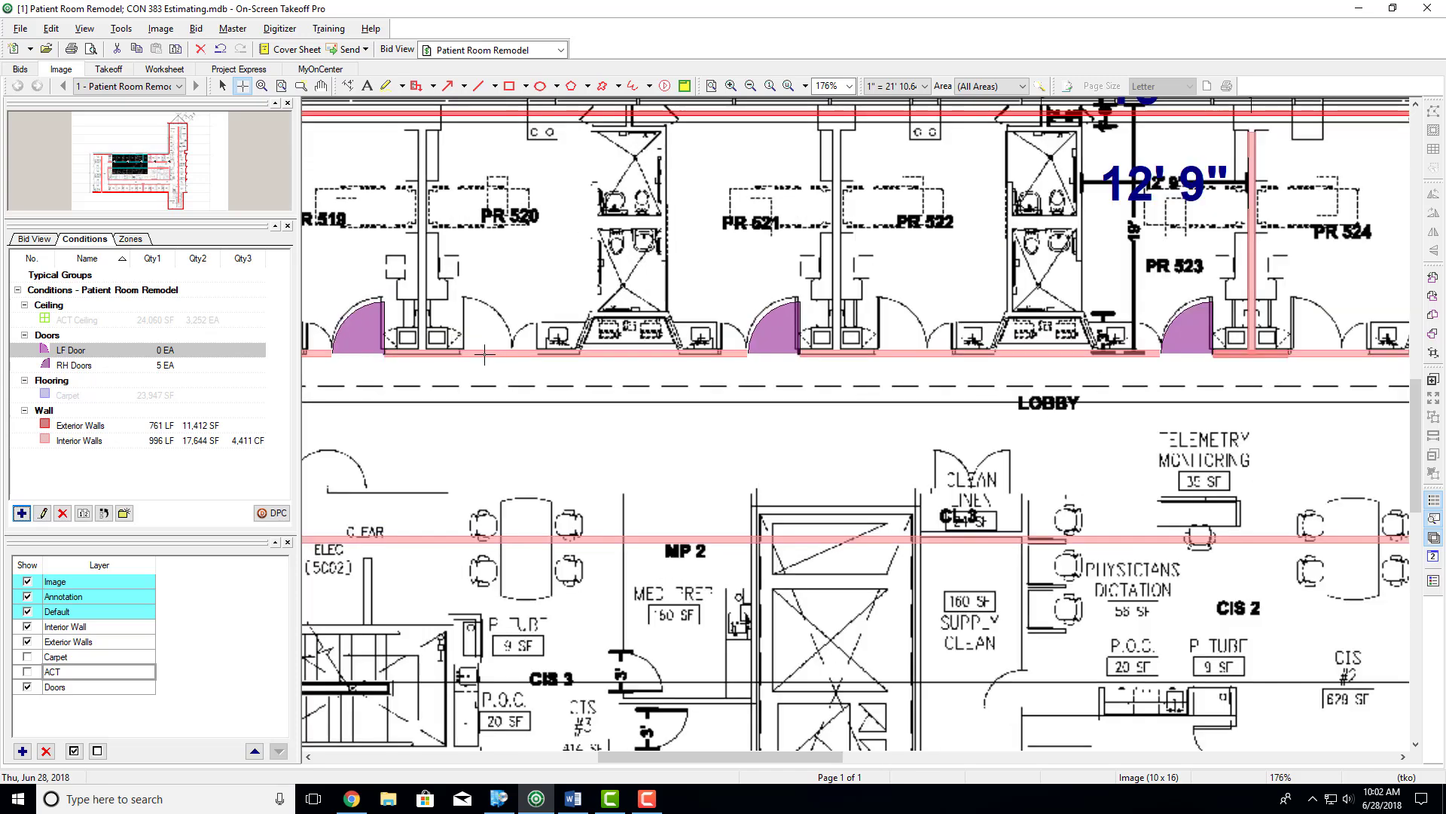
left_click(485, 353)
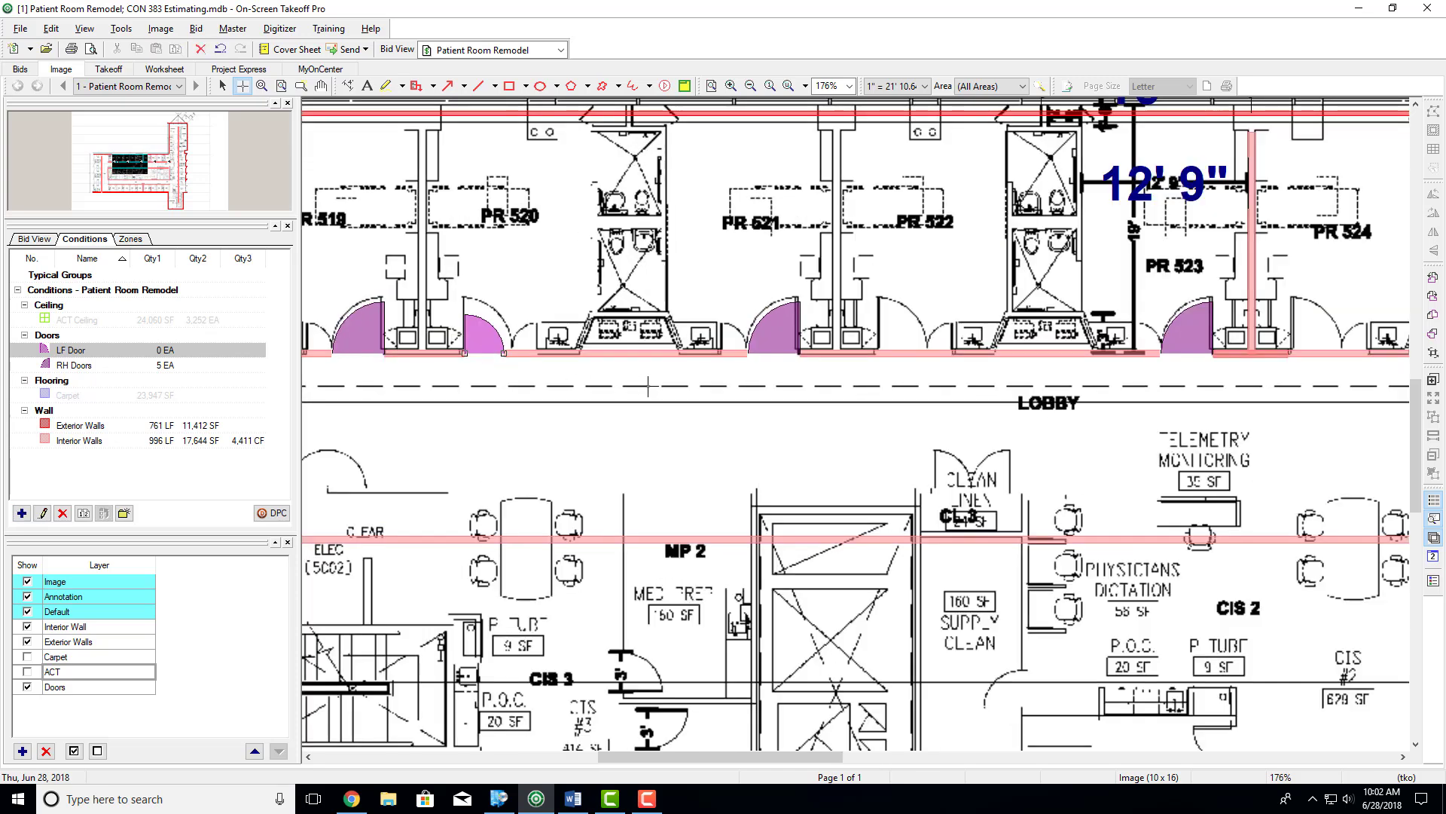
left_click(900, 350)
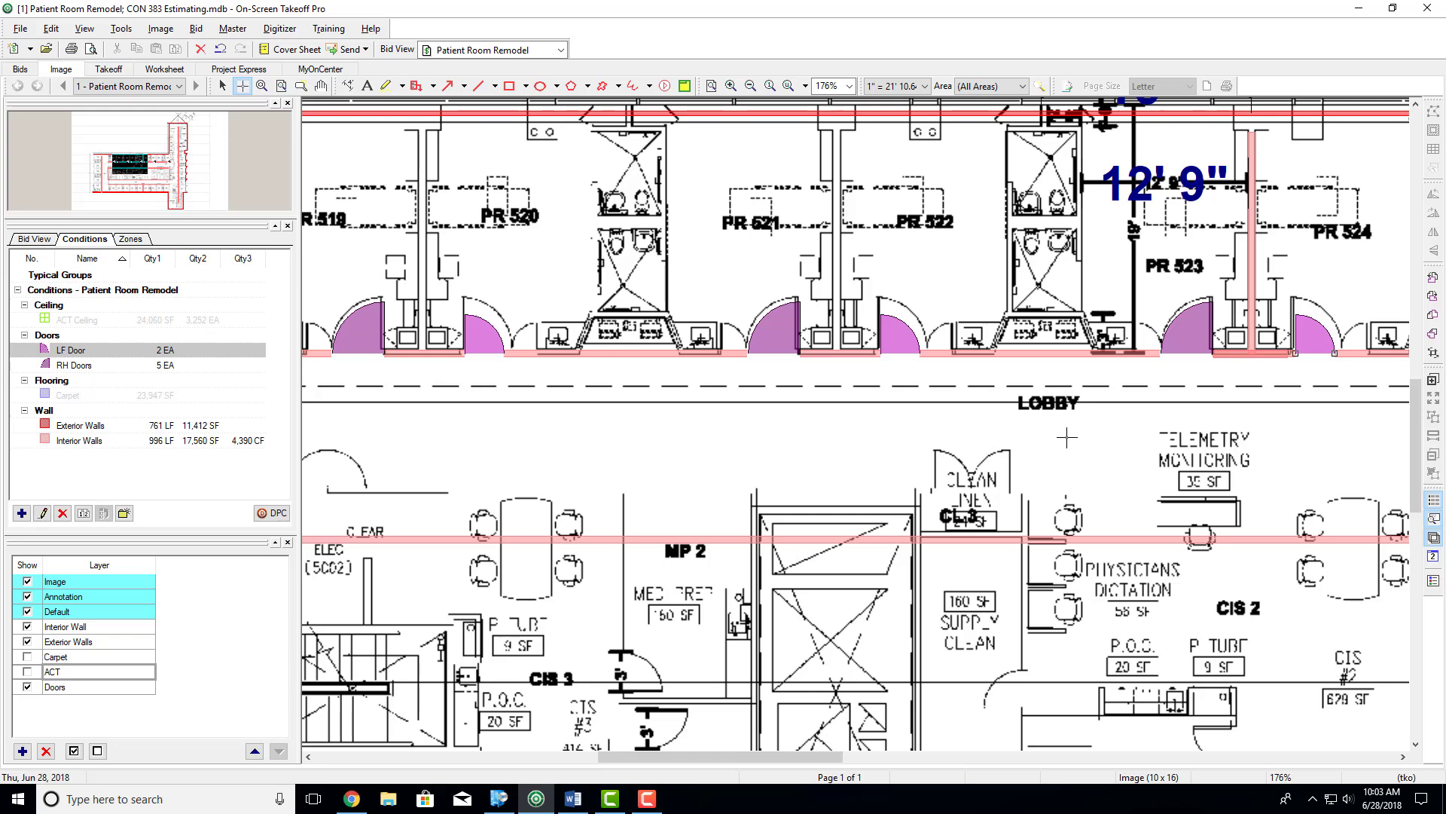
Step: Set the width of the LF Door condition to 4'0" and save it
double_click(87, 351)
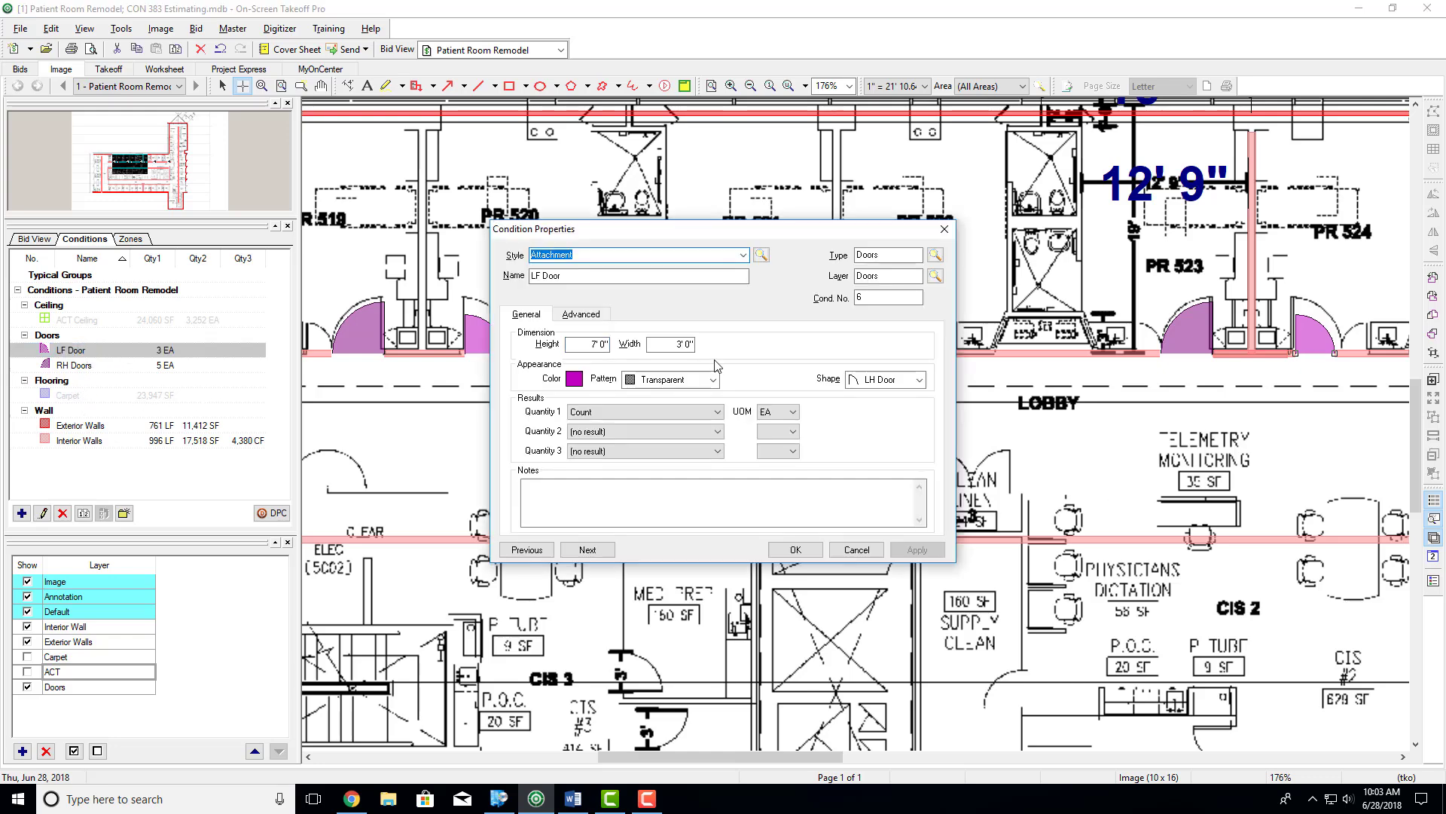
left_click(682, 344)
double_click(684, 345)
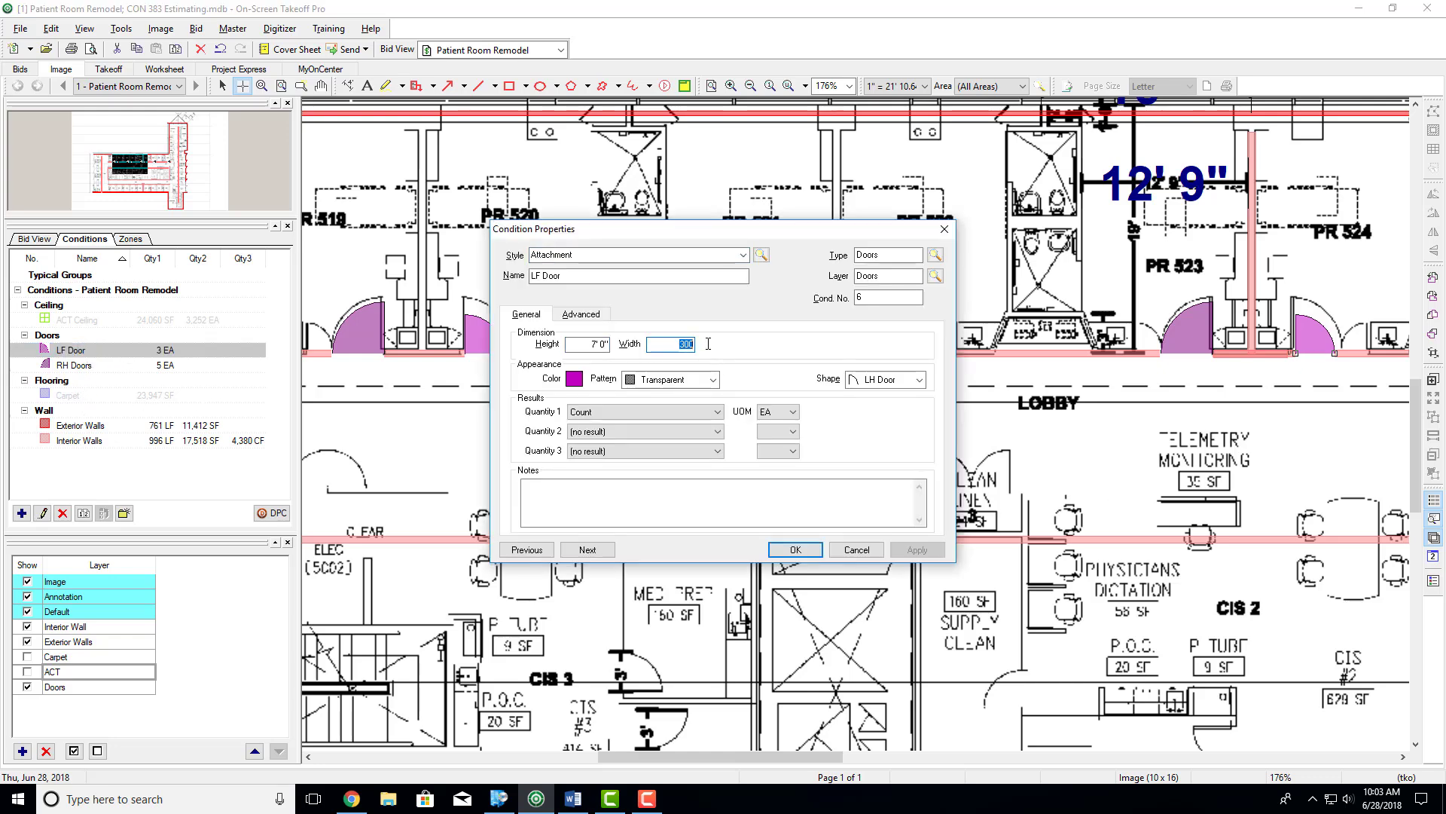
type("400")
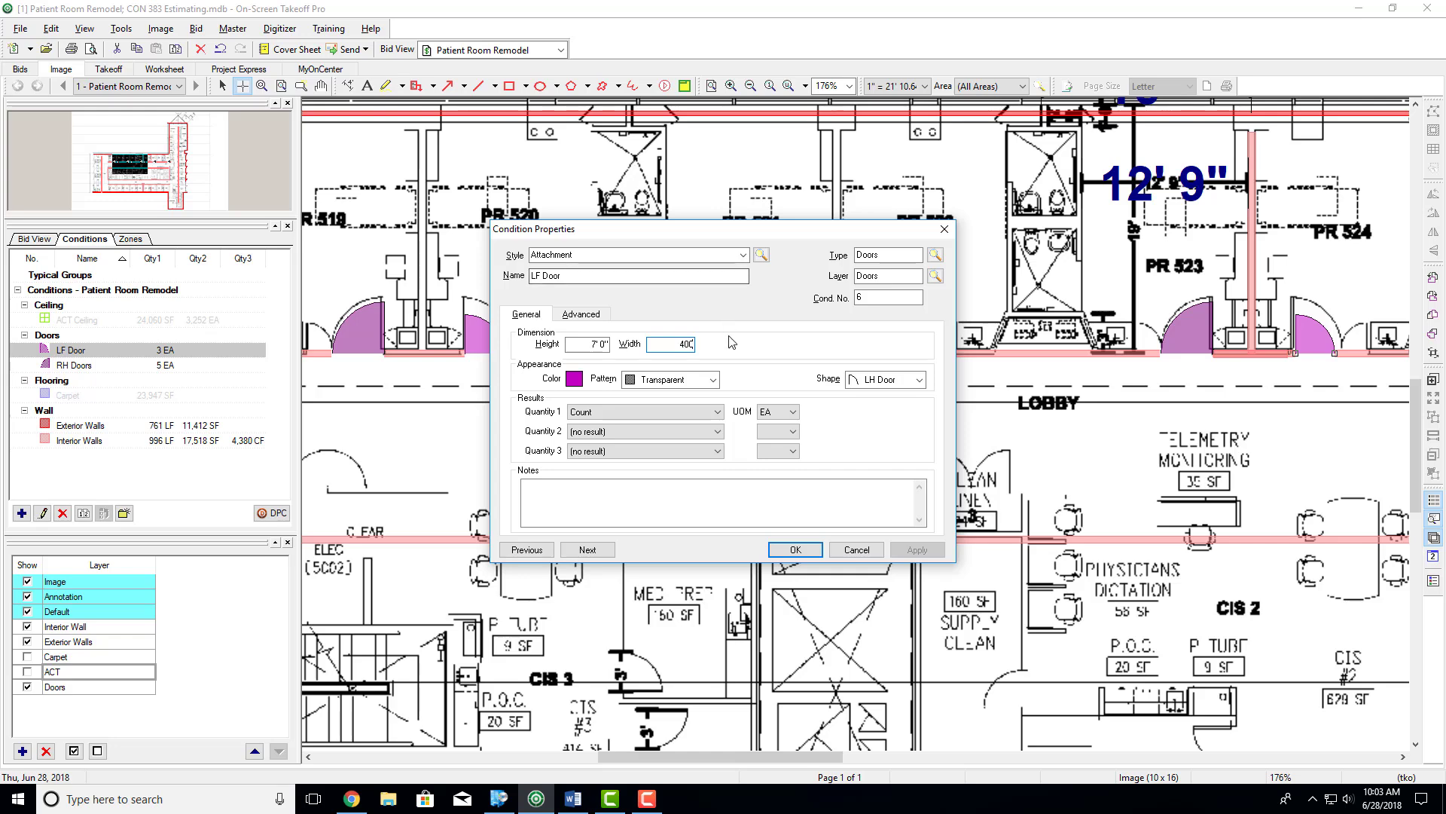
left_click(667, 417)
left_click(667, 413)
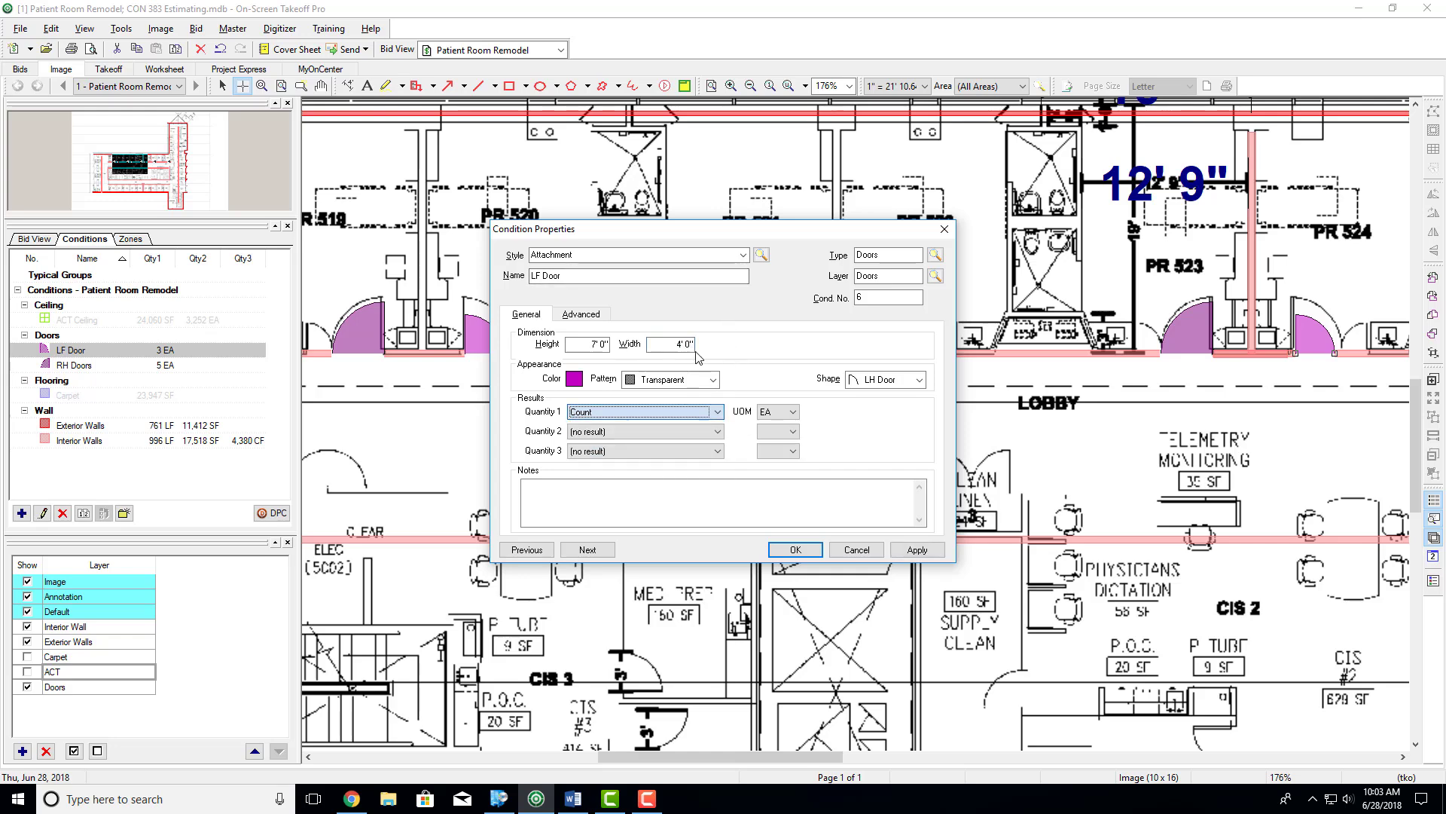
left_click(793, 551)
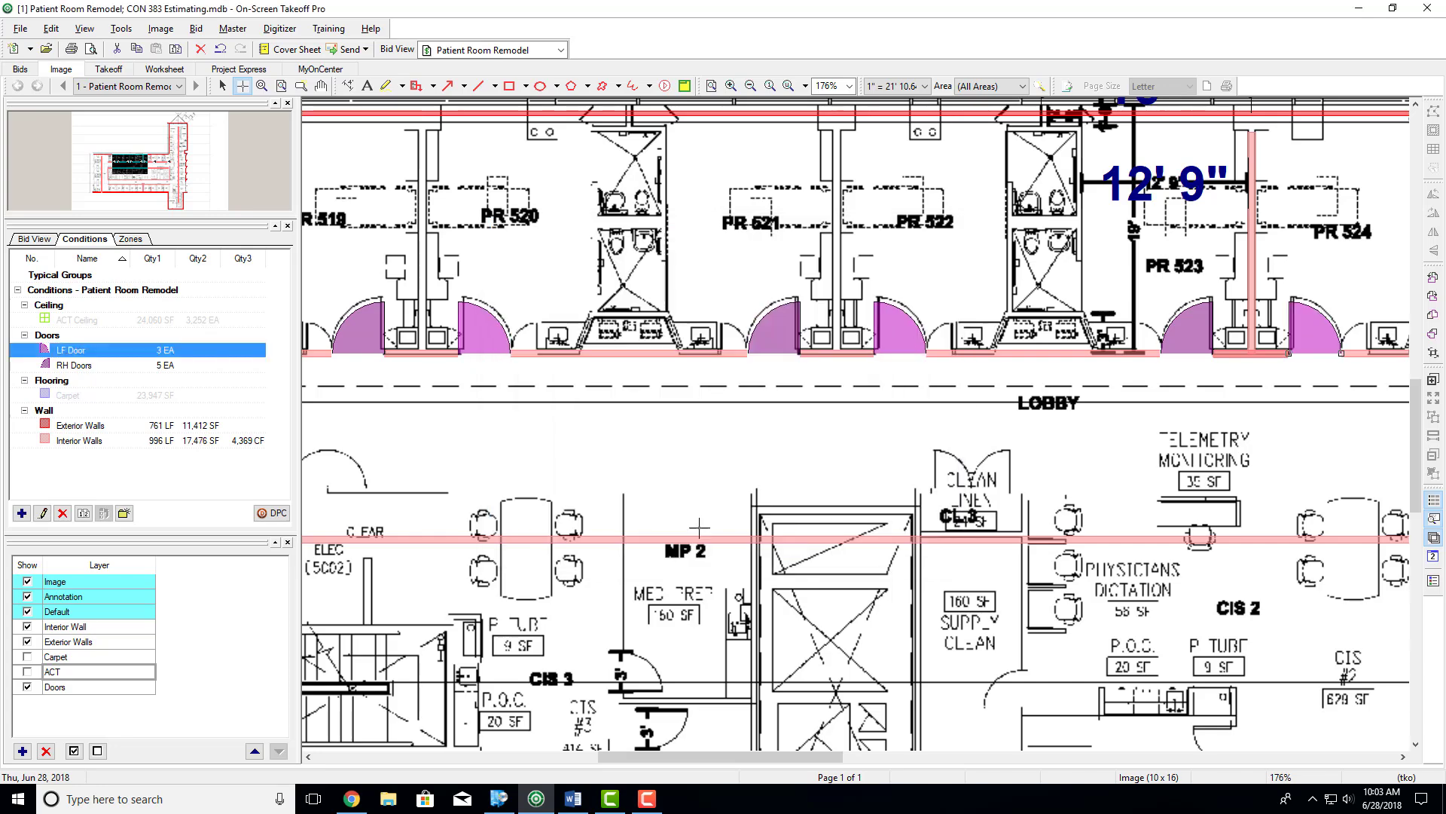
Step: Create an attachment condition named RH Side Door with type Doors
scroll(572, 392, "down", 1)
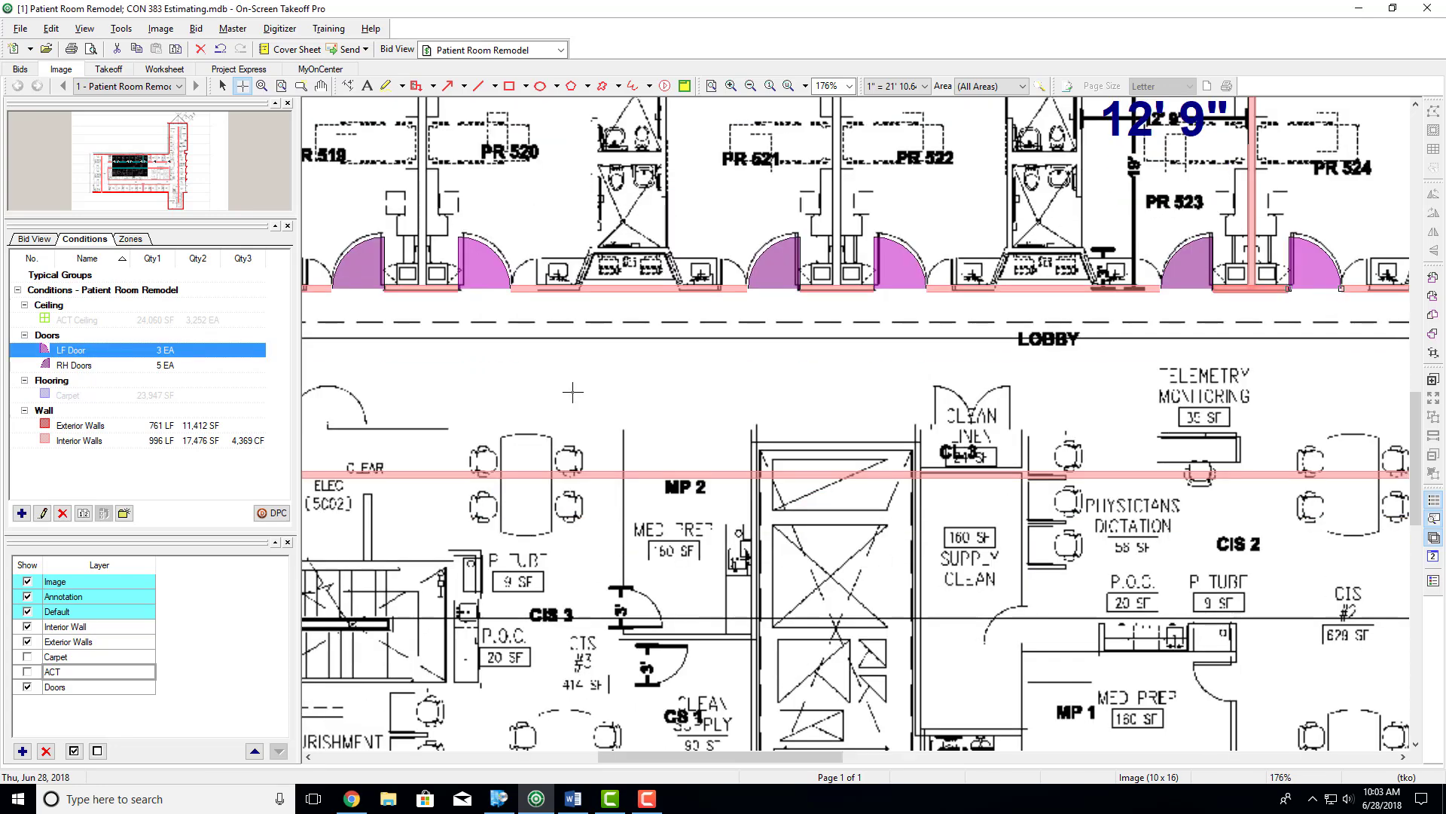
scroll(683, 385, "up", 3)
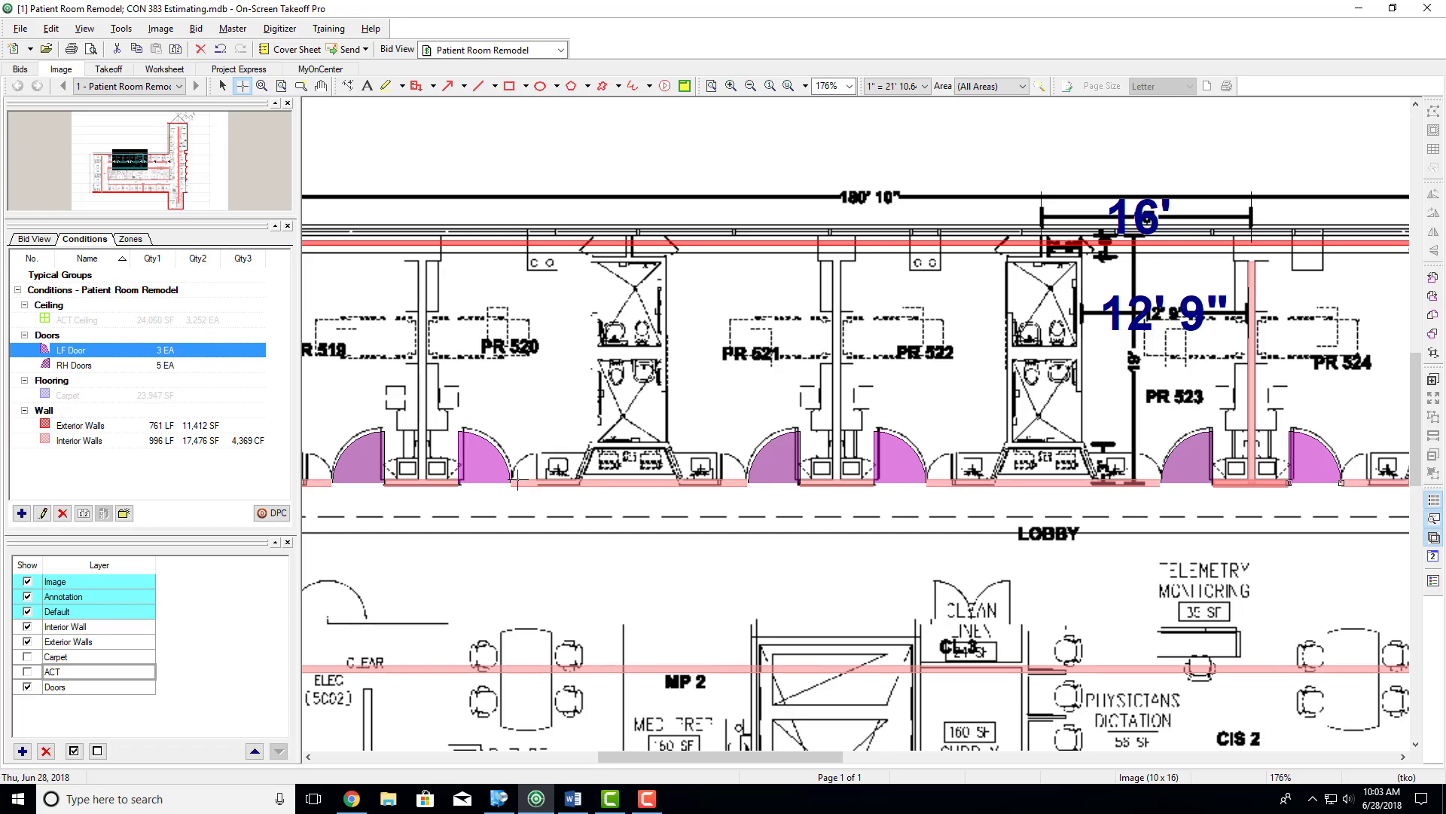
scroll(517, 482, "left", 5)
scroll(662, 475, "up", 5)
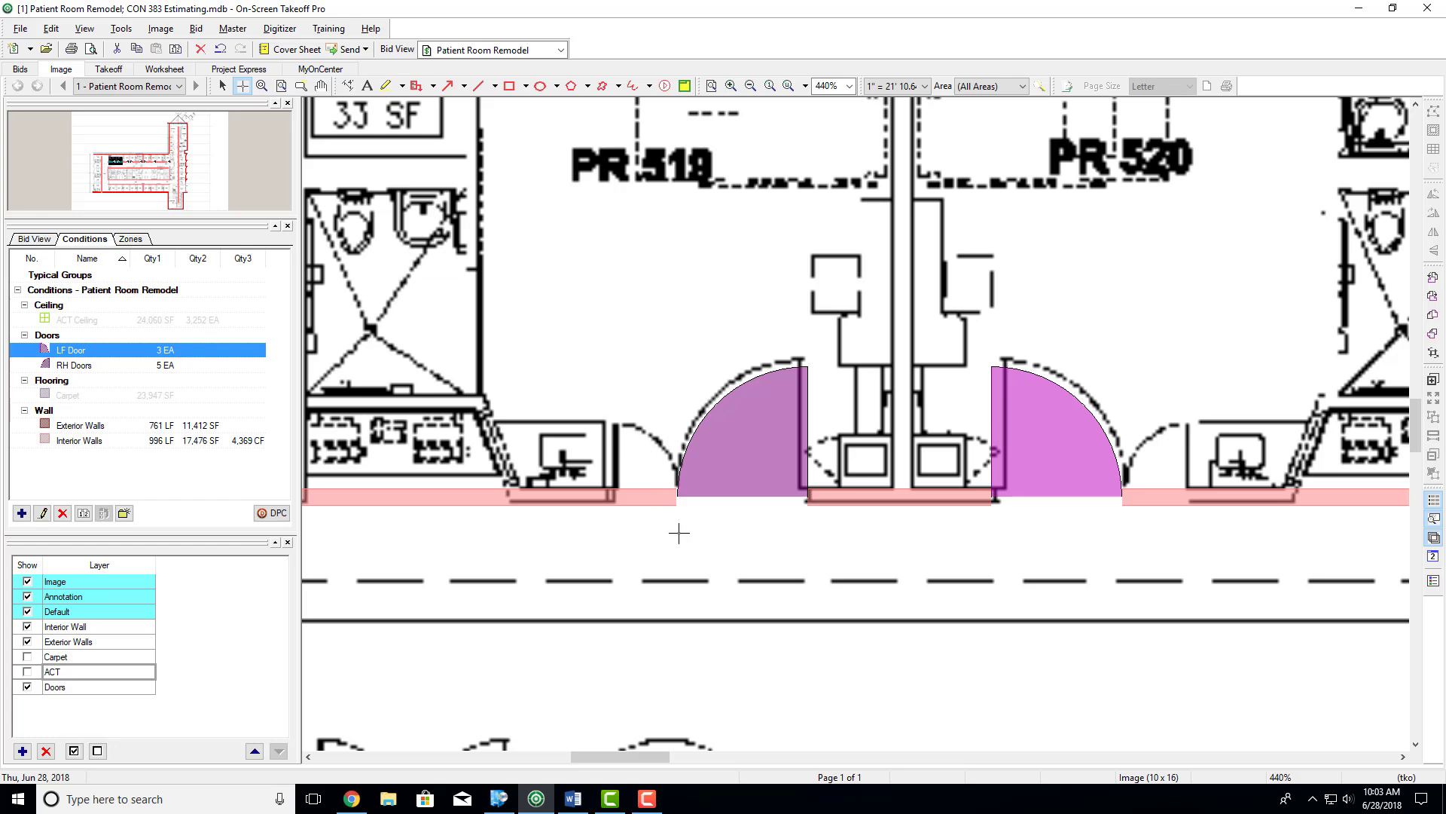
scroll(645, 477, "down", 3)
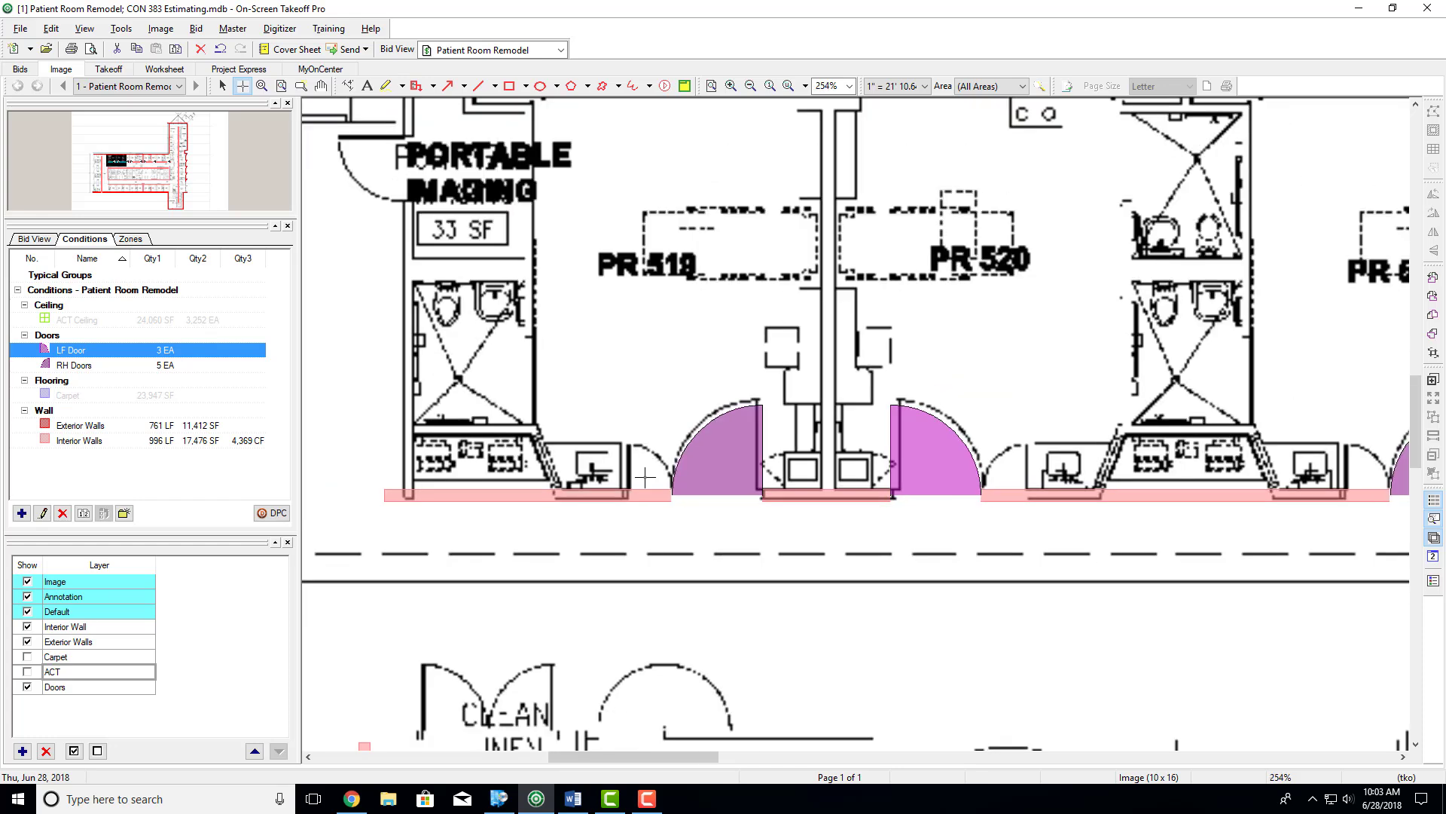
left_click(25, 513)
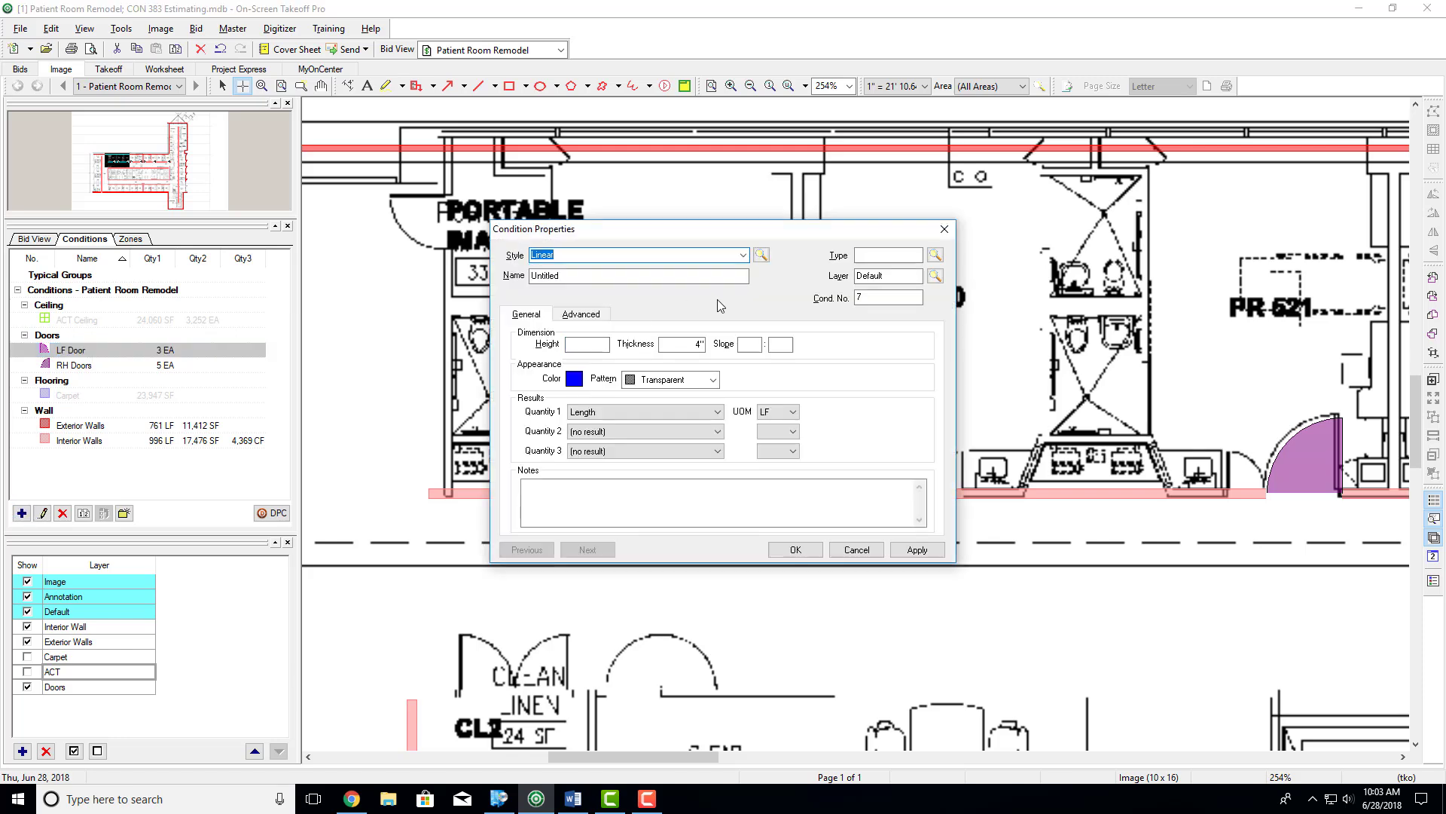
left_click(742, 255)
left_click(579, 307)
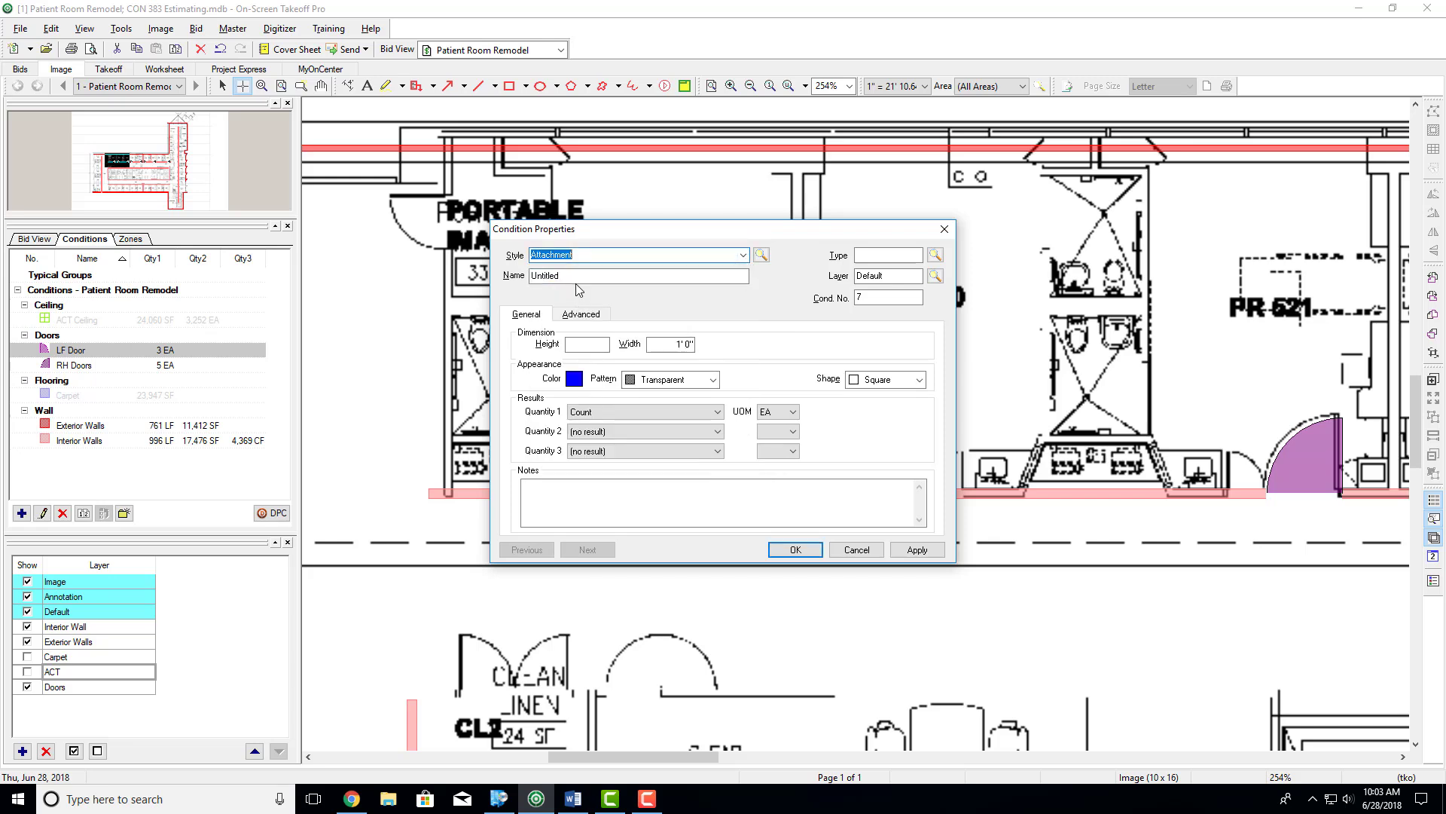
key("Tab")
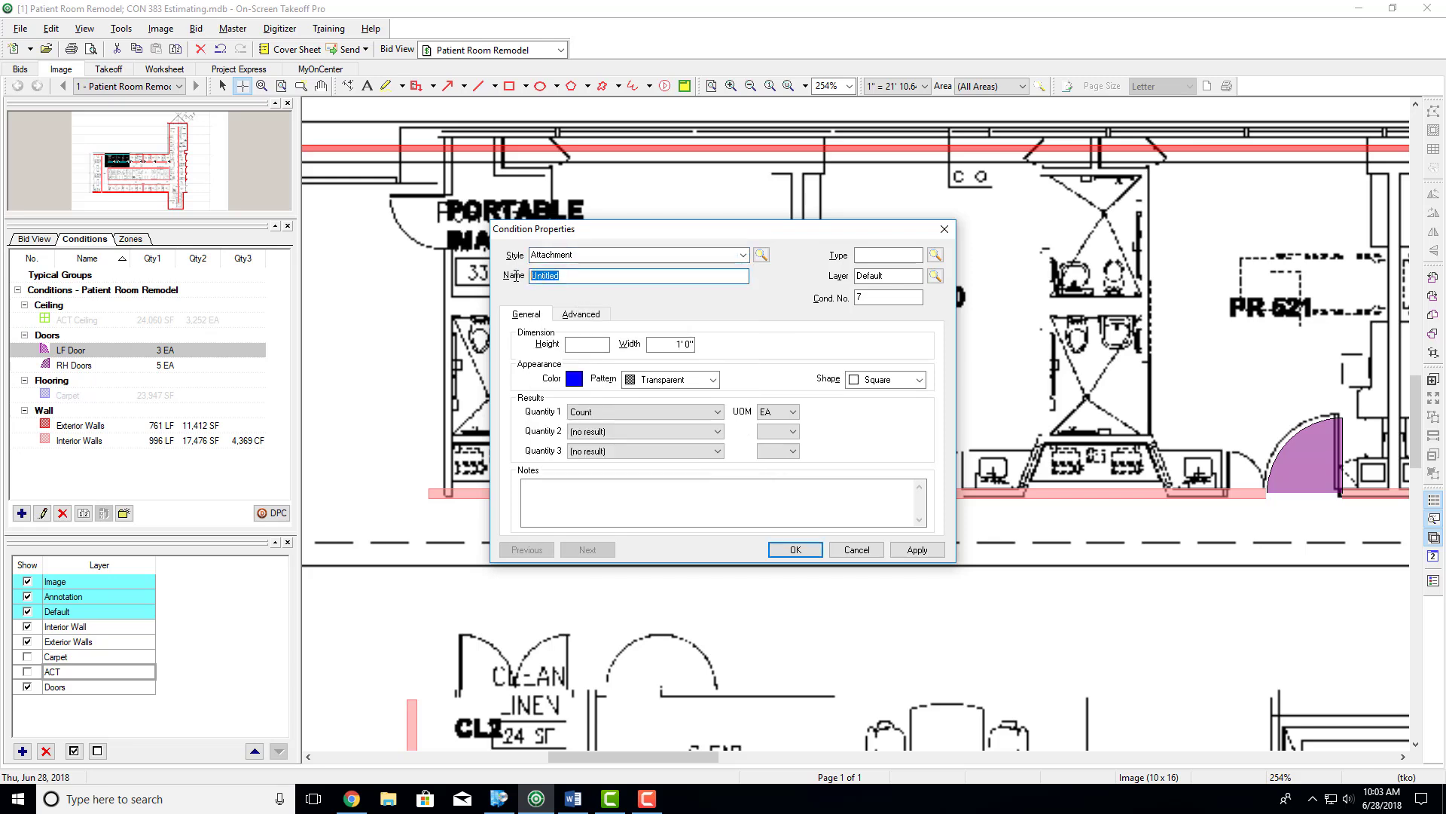
type("RH Side Door")
left_click(879, 256)
type("Doors")
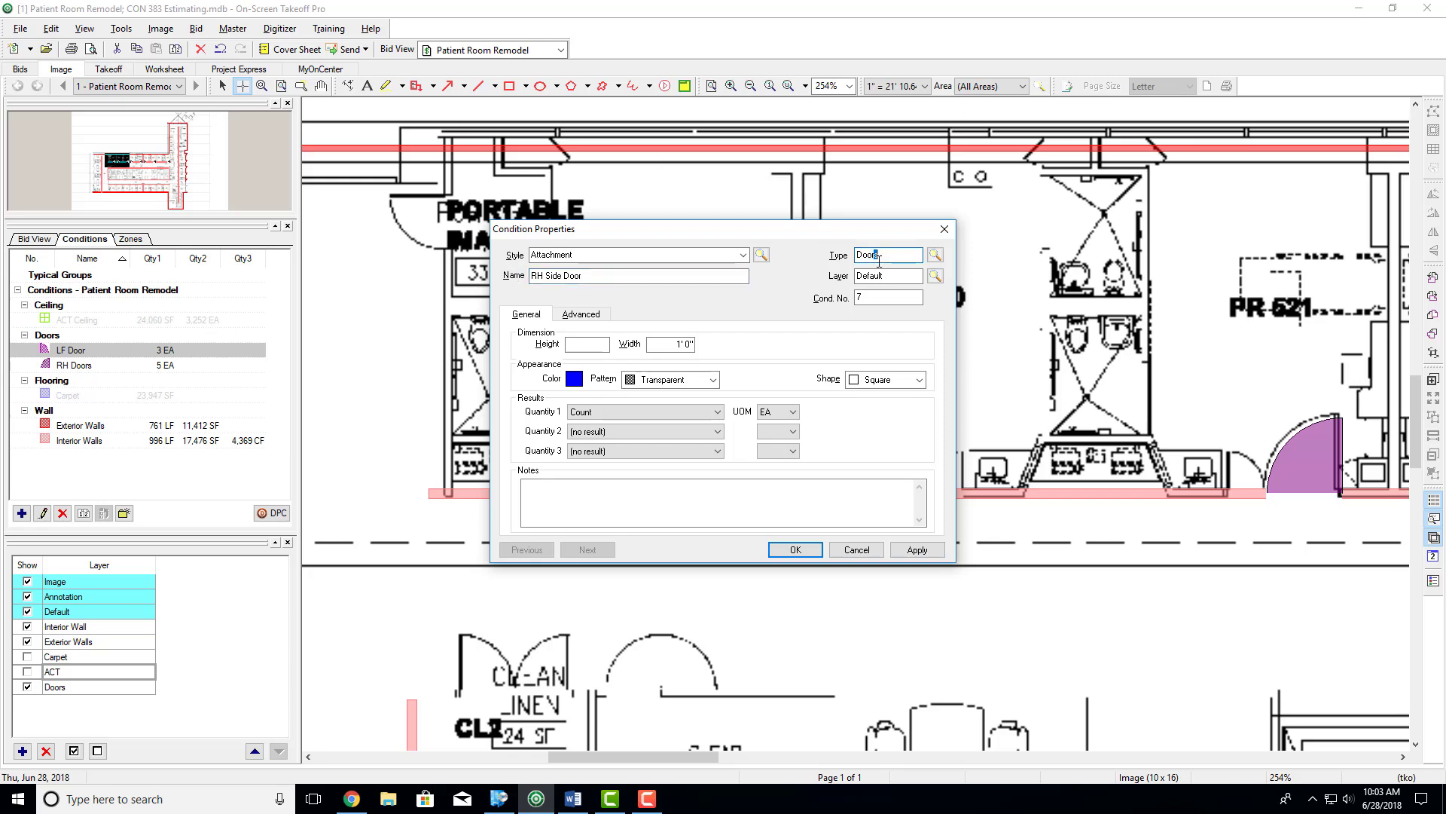
Step: Add a bid layer named Side Door and assign it to the RH Side Door condition
double_click(892, 273)
type("Side Door")
key("Tab")
key("Return")
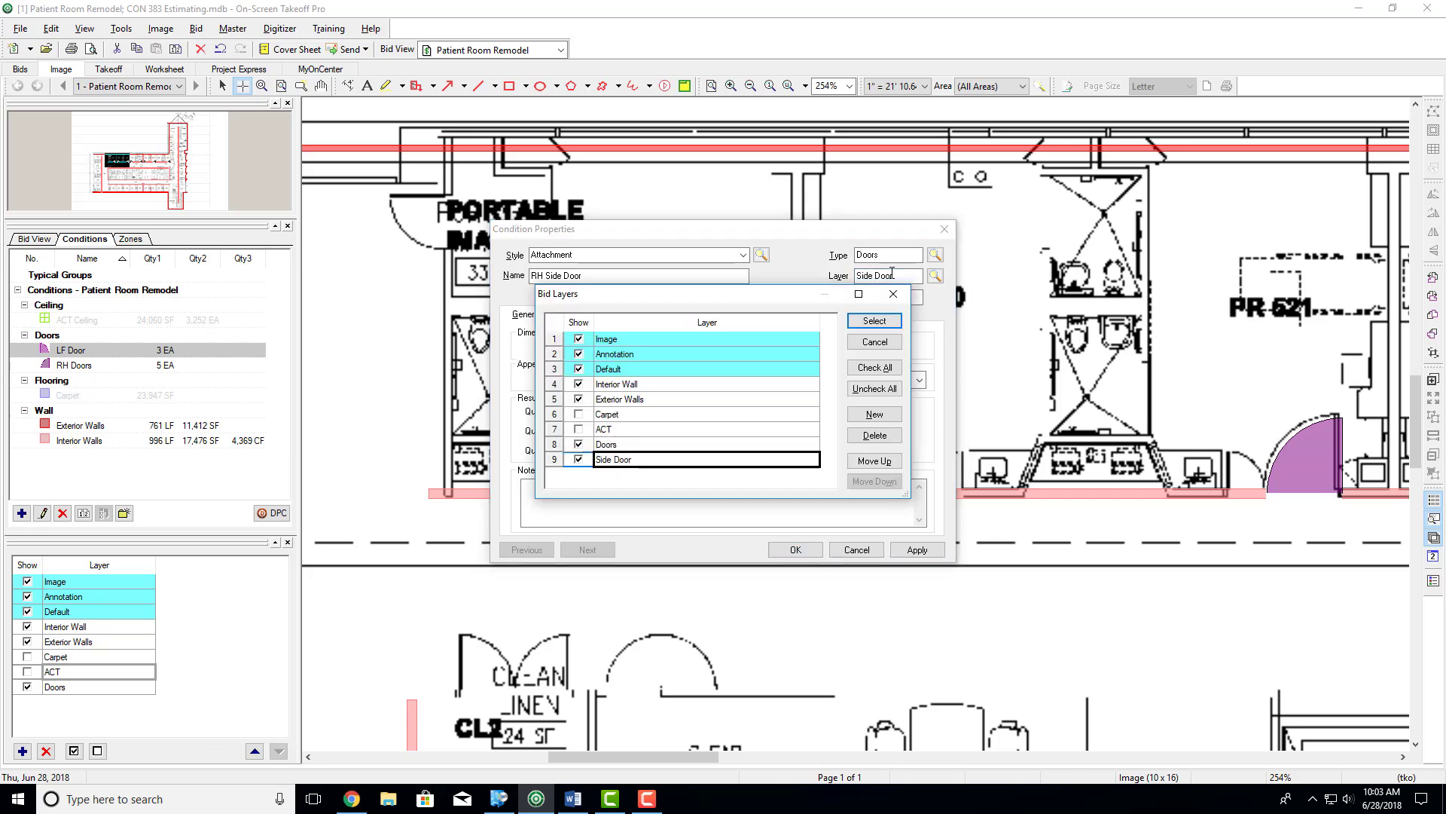
left_click(873, 321)
Step: Set the RH Side Door condition's color to dark purple (red 64, green 0, blue 128) and its shape to RH Door
left_click(576, 379)
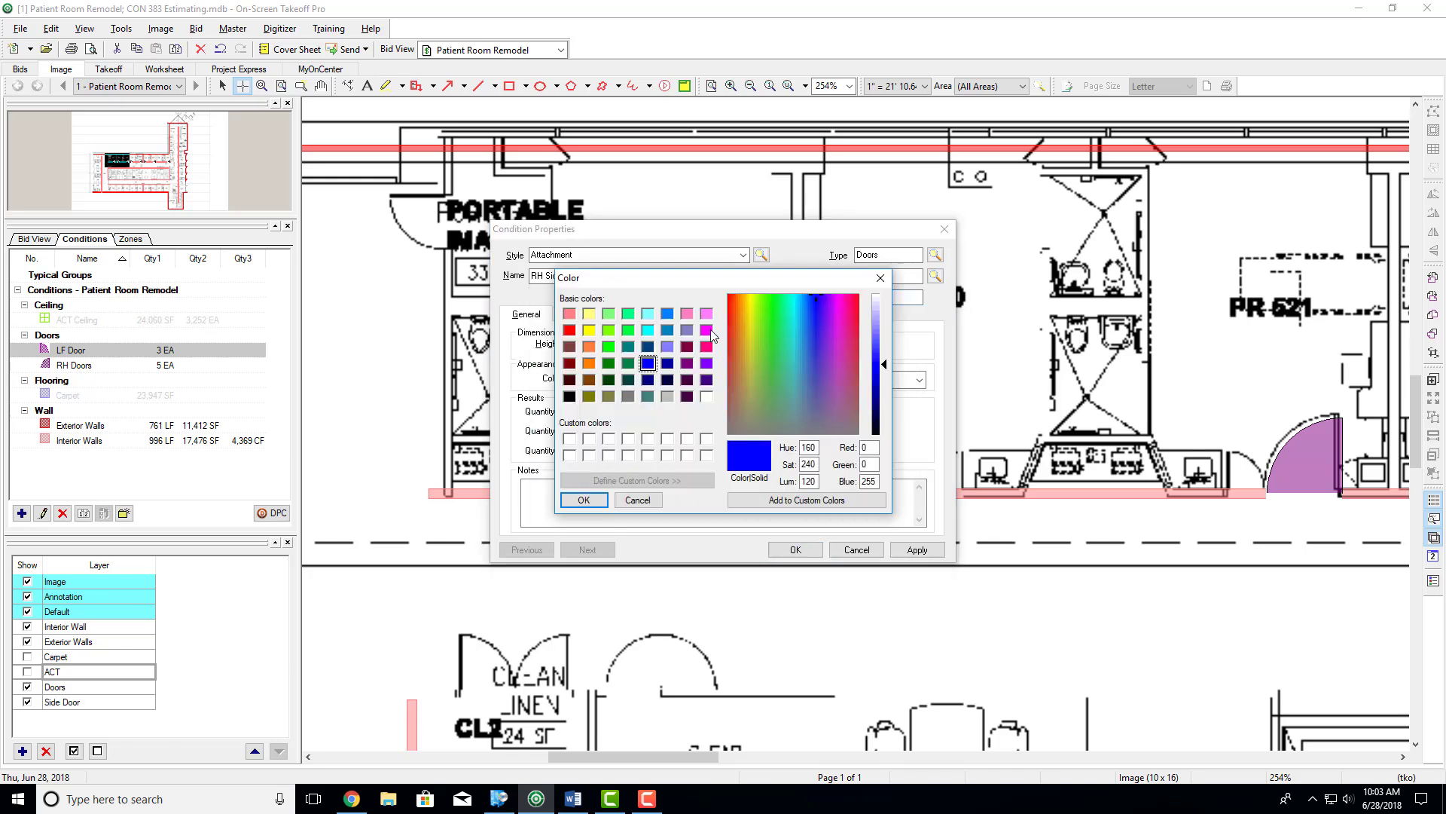
left_click(707, 379)
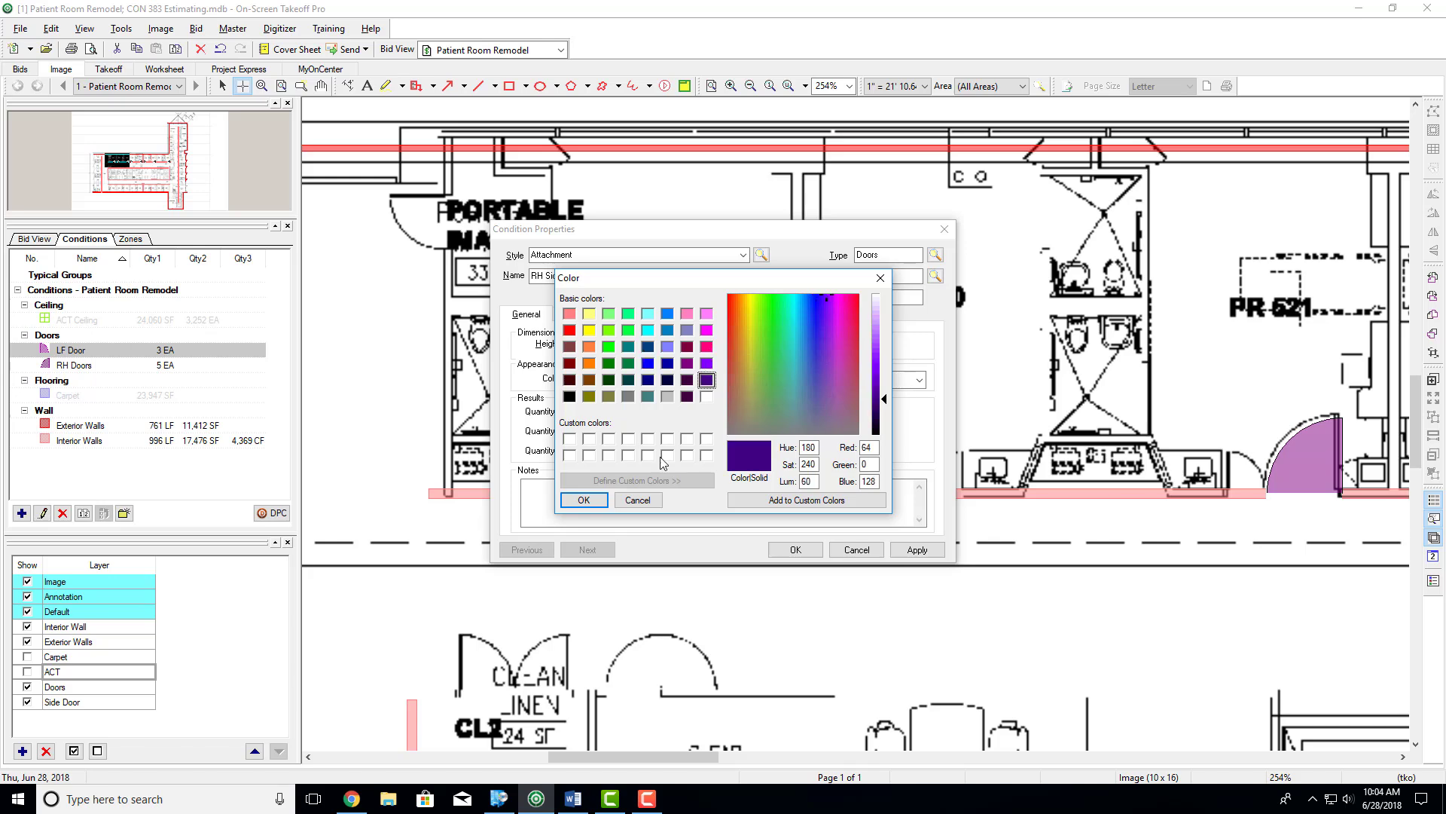
left_click(584, 500)
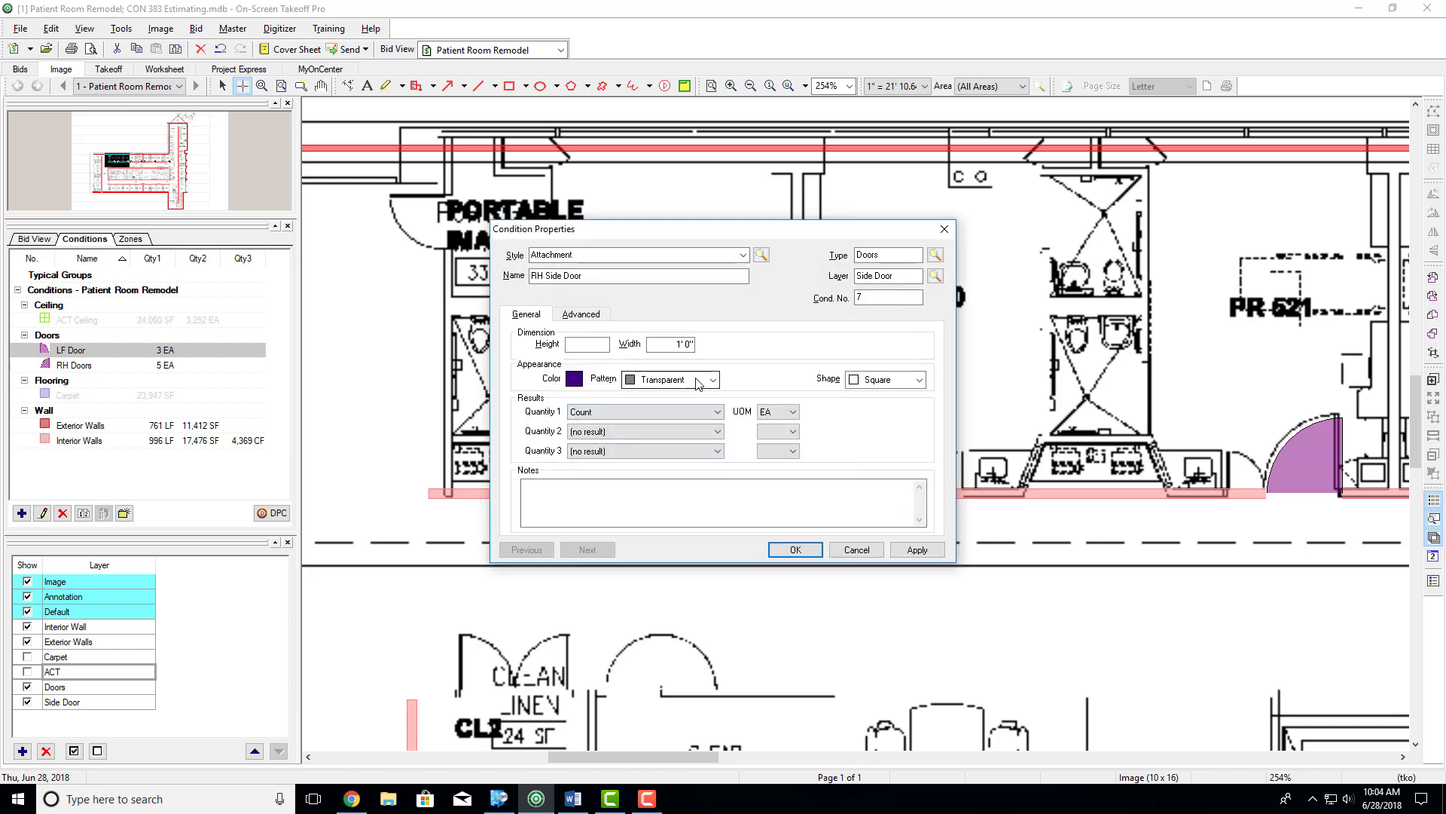
left_click(885, 379)
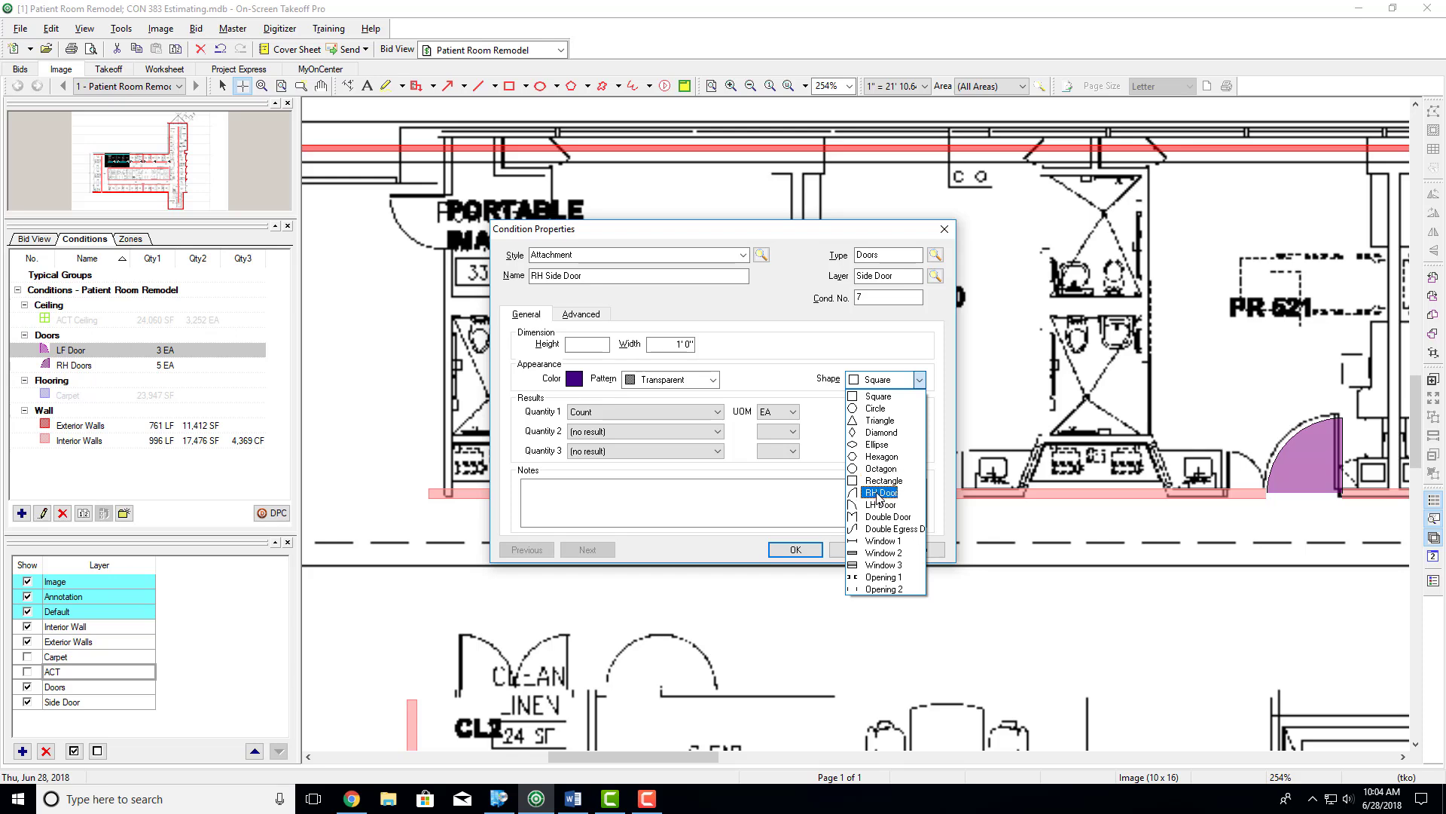
left_click(879, 494)
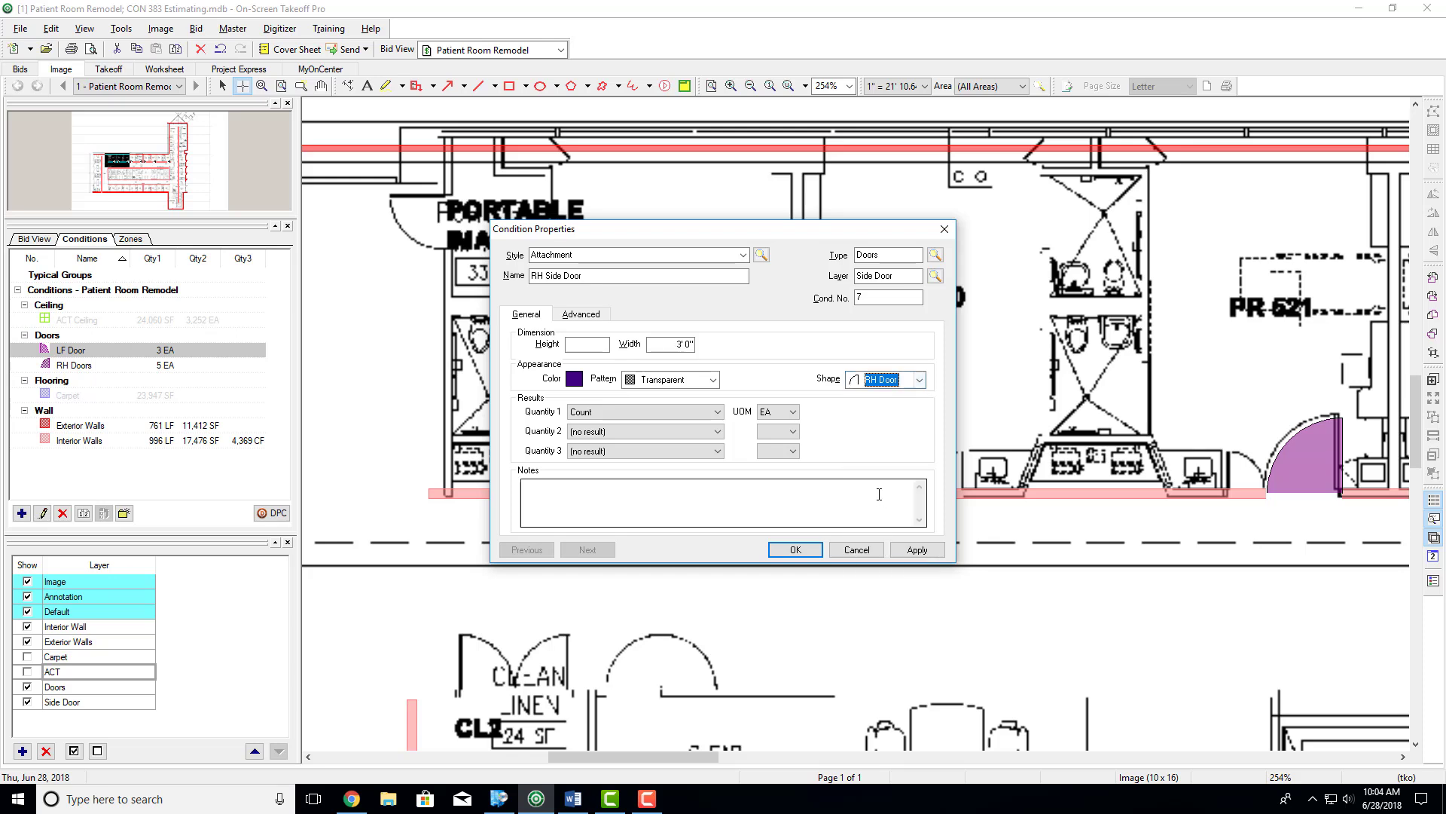
Step: Set the RH Side Door condition's height to 7'0" and width to 1'0", and save it
left_click(603, 343)
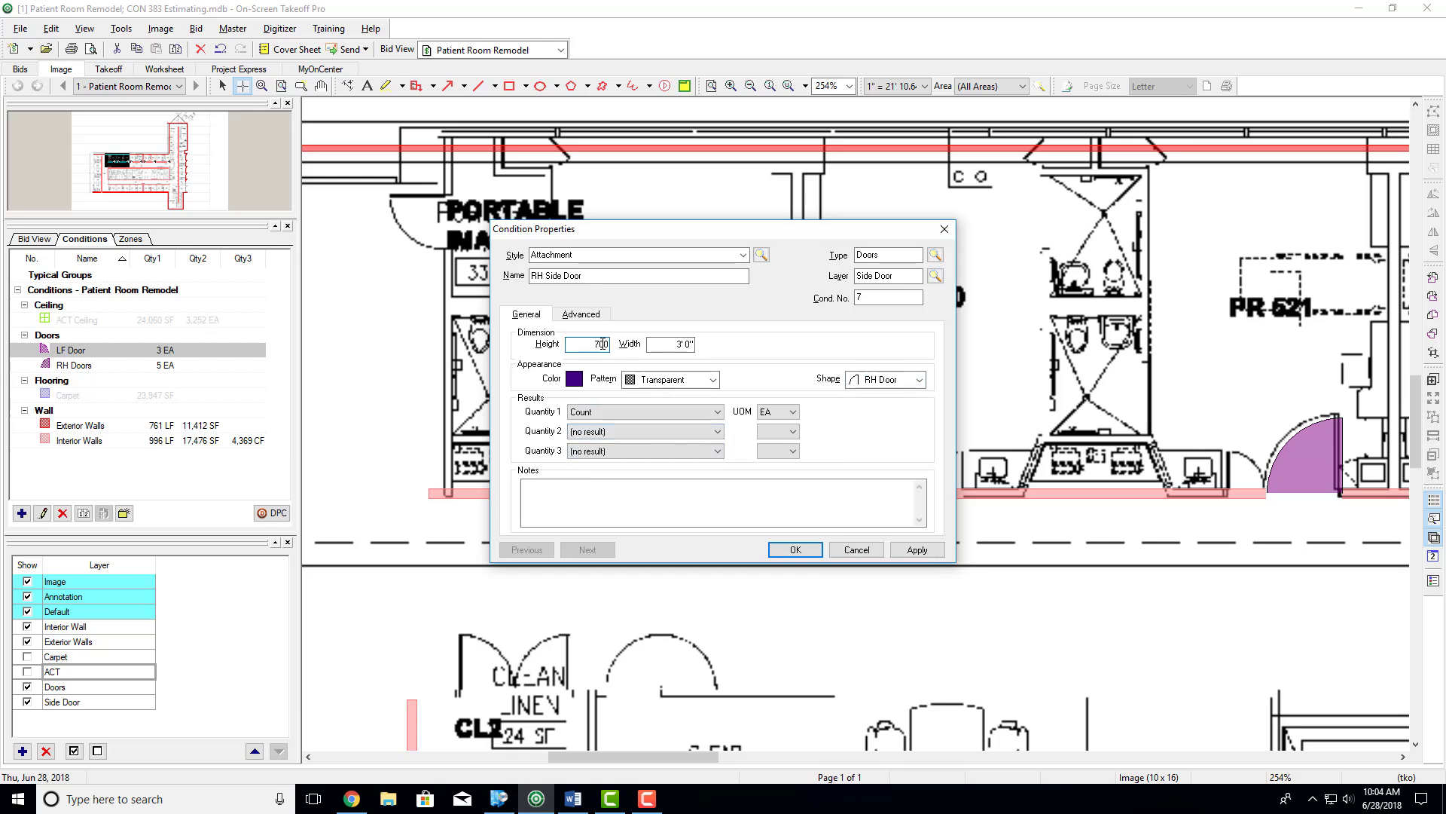
left_click_drag(676, 344, 696, 343)
type("10")
left_click(718, 412)
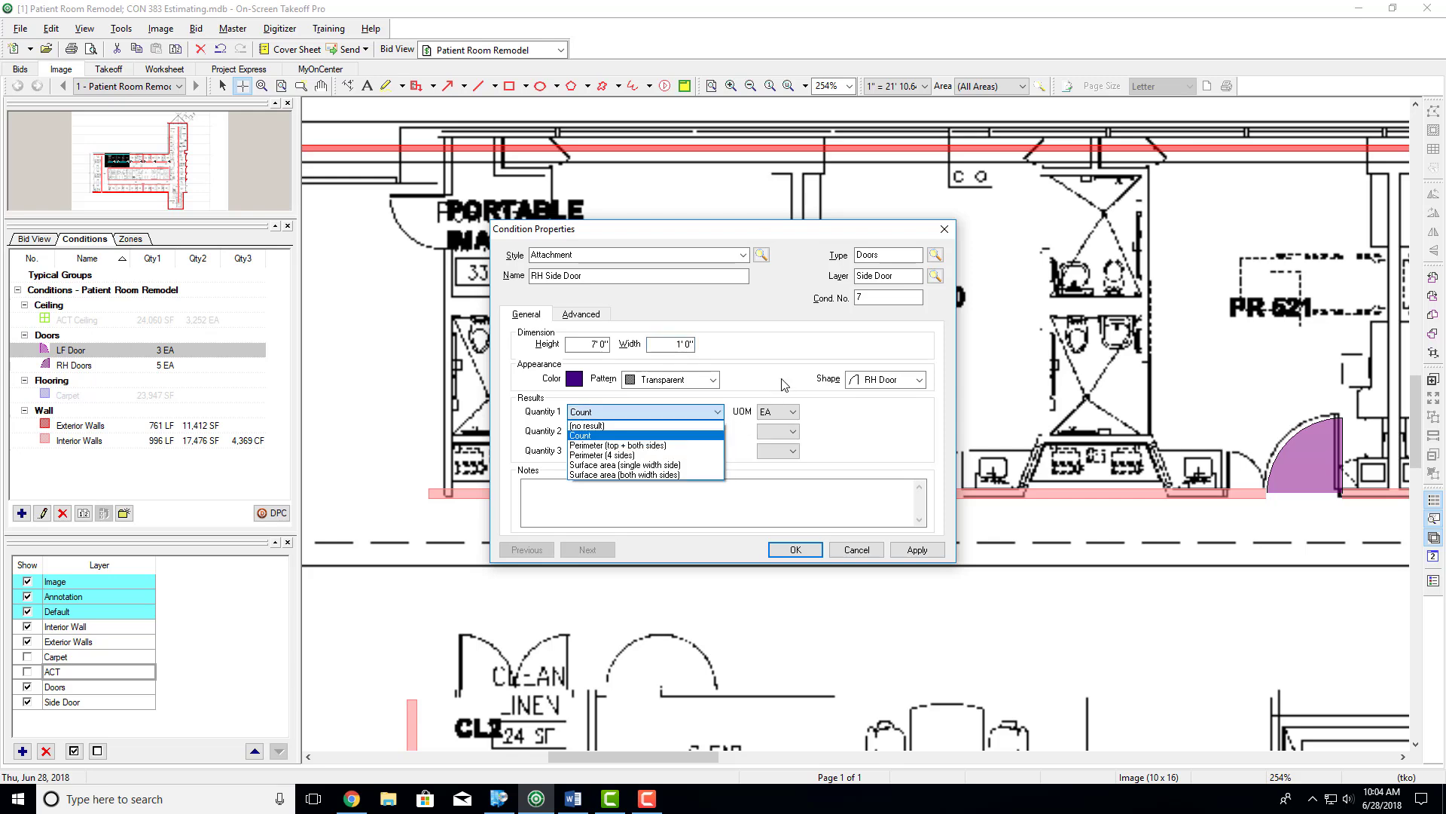
left_click(782, 385)
left_click(788, 550)
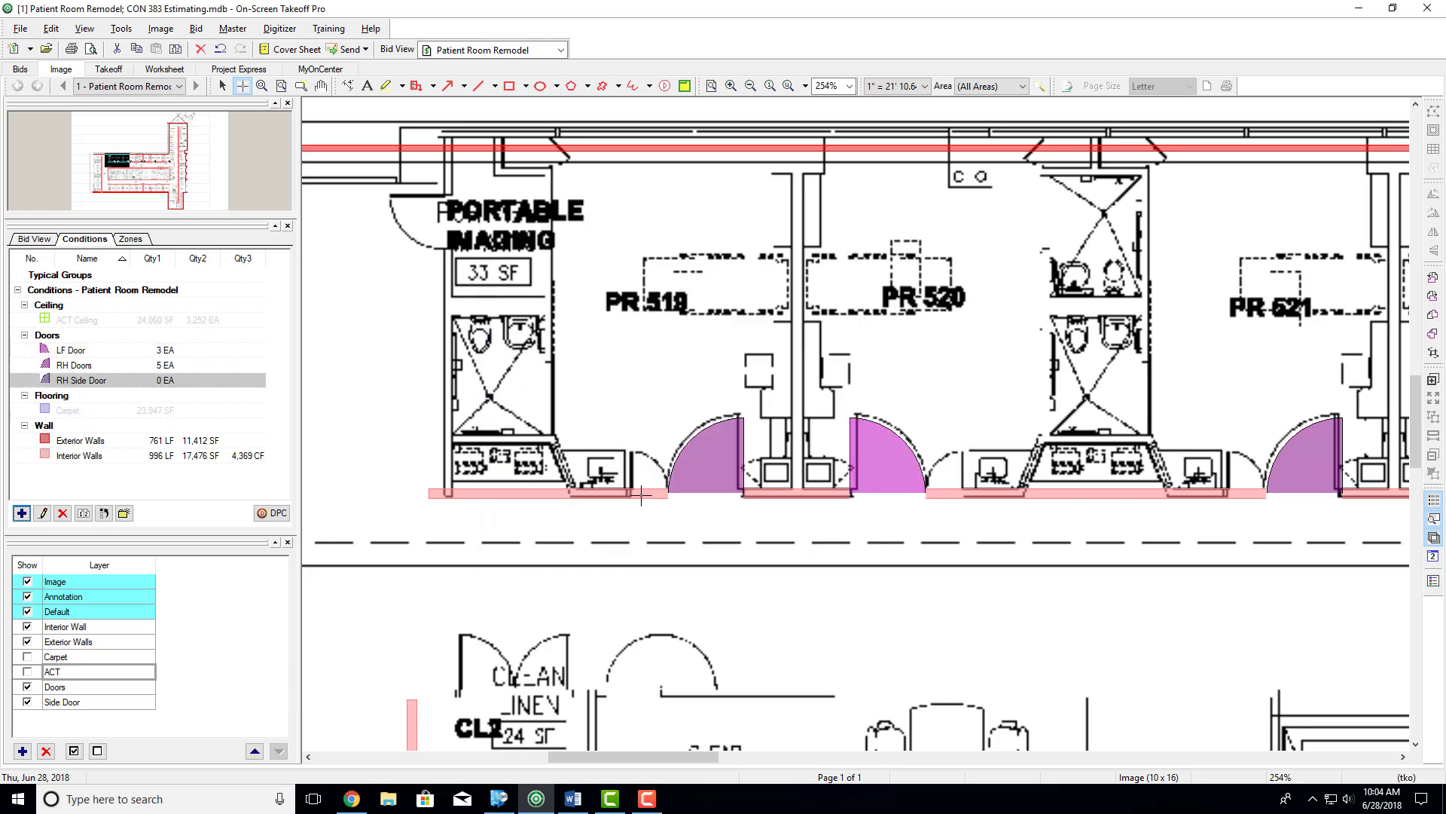
Step: Place an RH Side Door on the corridor wall at the small door opening beside the PR 520 entrance
left_click(645, 497)
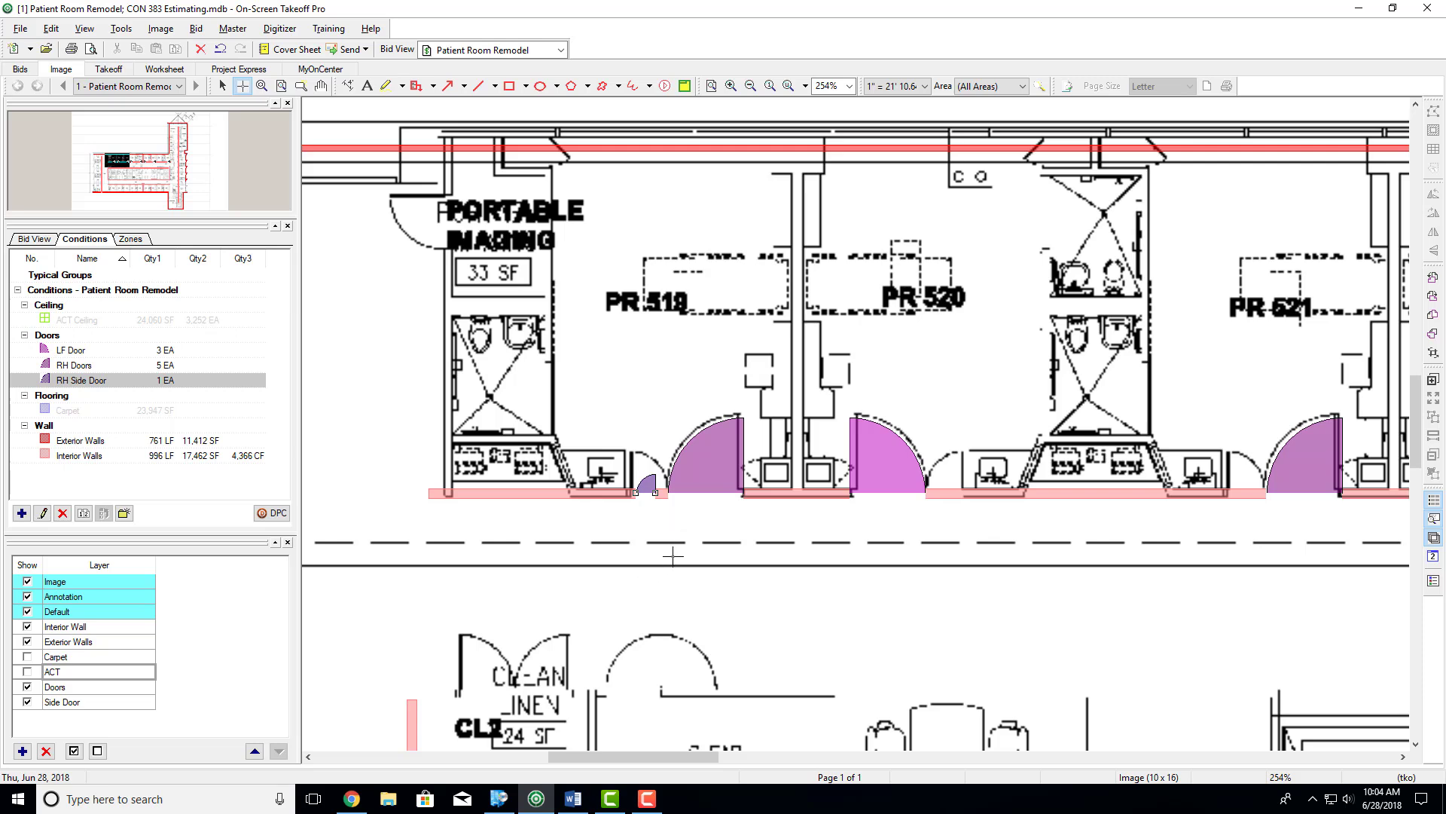
key("ctrl+z")
left_click(945, 493)
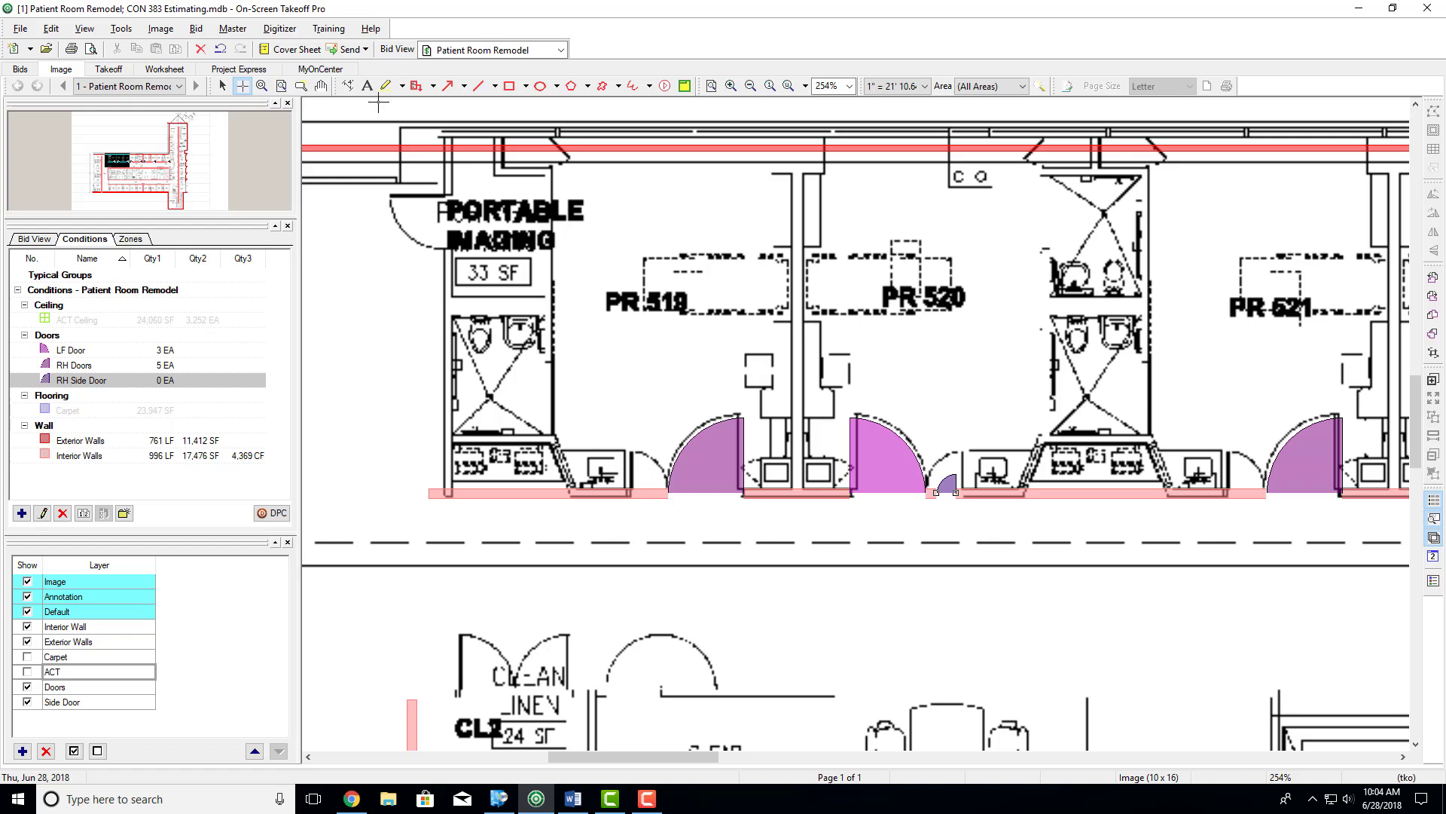
Step: Measure the width of the small side door opening beside the PR 519 entrance and remove the dimension
left_click(348, 85)
scroll(671, 508, "up", 3)
left_click(595, 476)
left_click(619, 477)
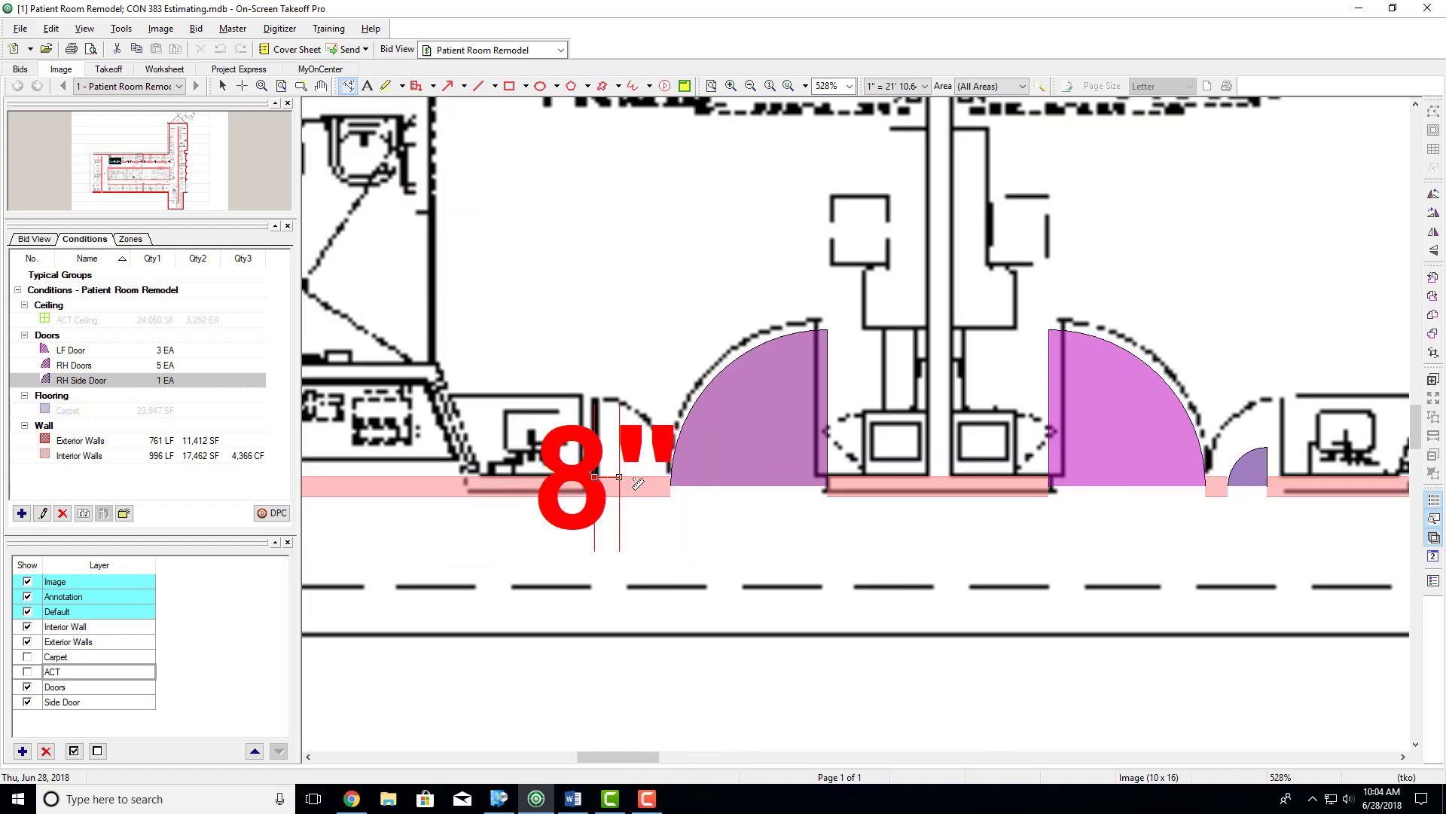
left_click(673, 478)
key("ctrl+z")
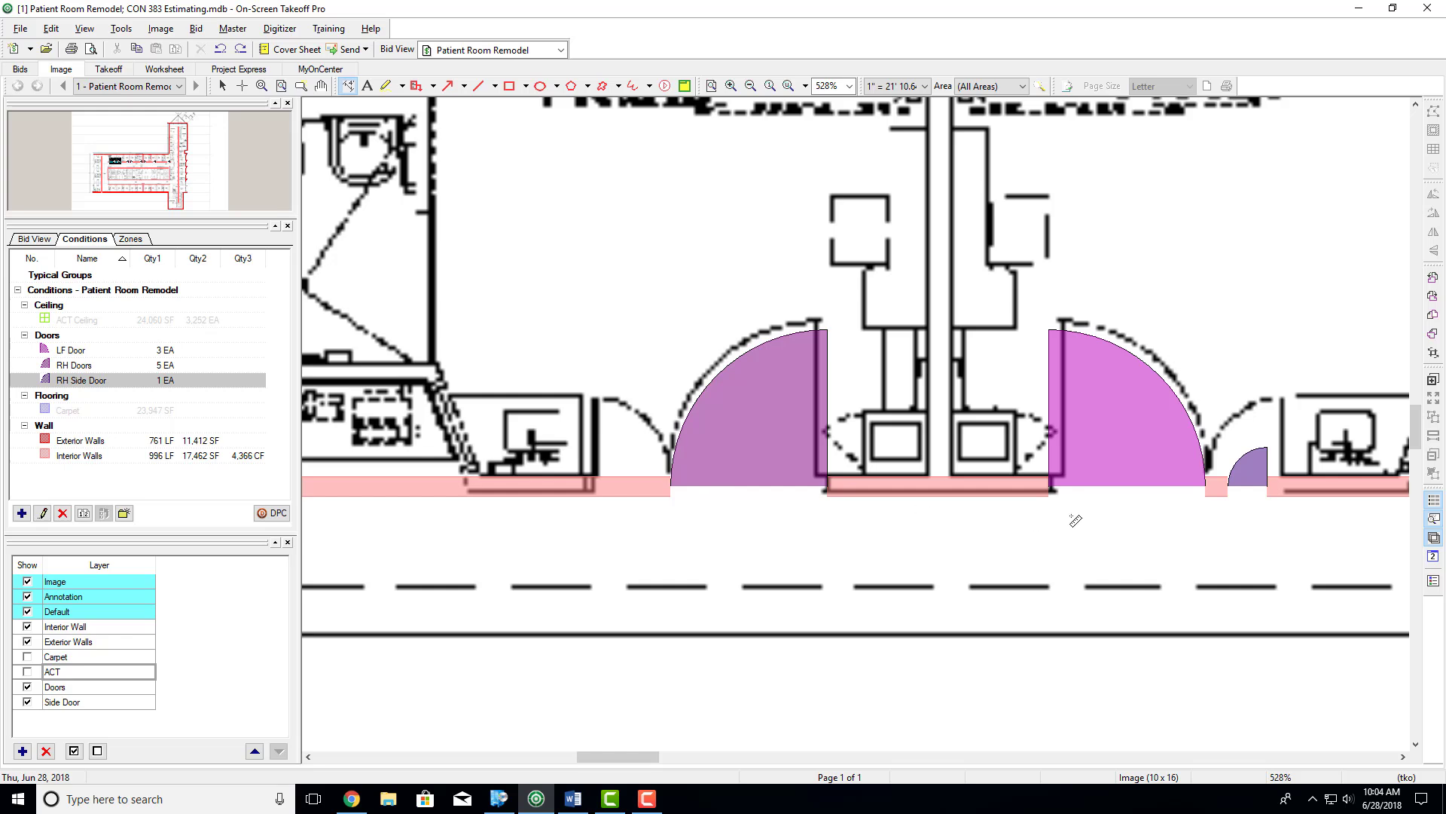
Step: Set the width of the RH Side Door condition to 2'0" and save it
left_click(223, 86)
left_click(1234, 476)
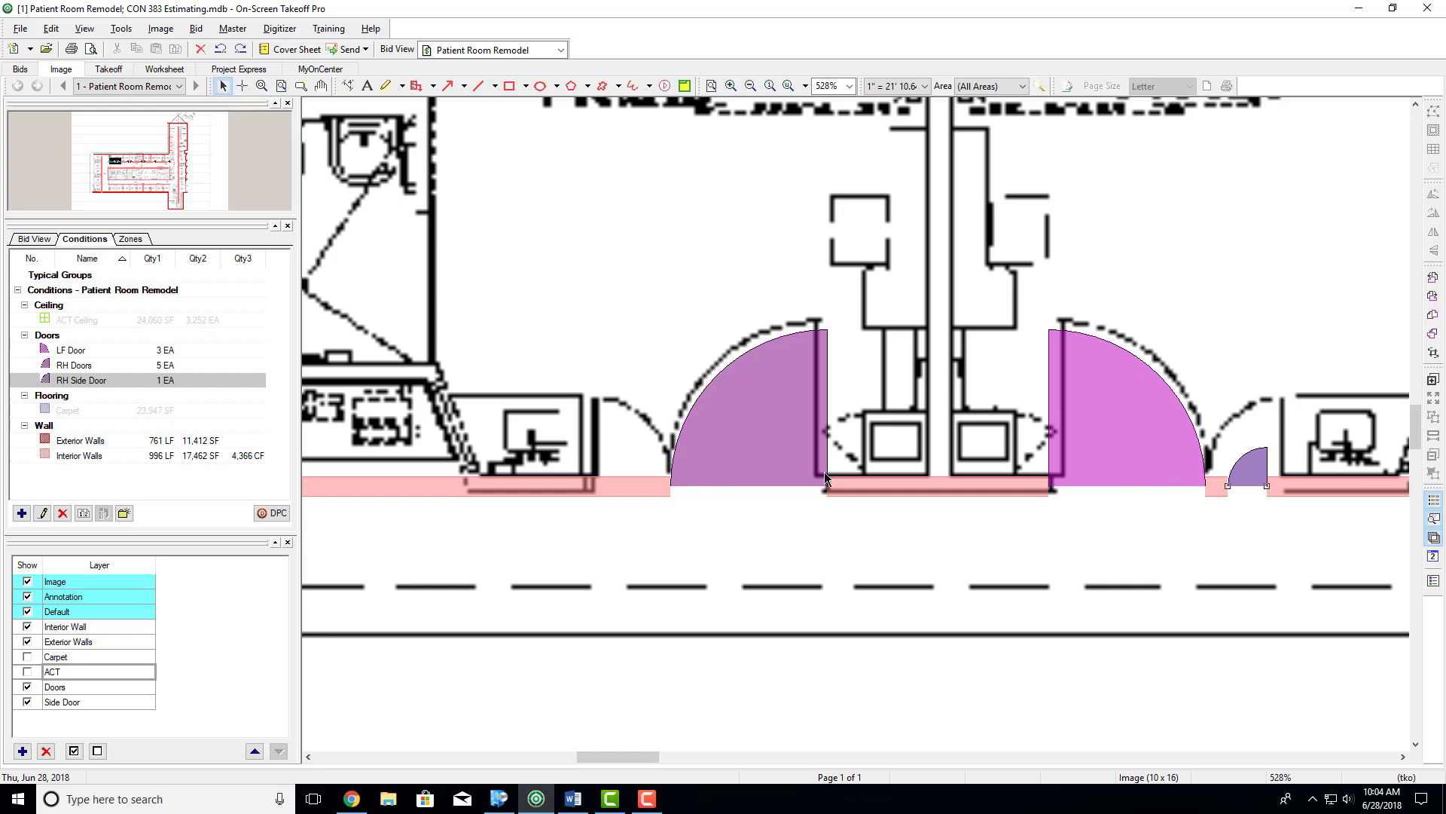
double_click(73, 382)
left_click_drag(663, 344, 707, 349)
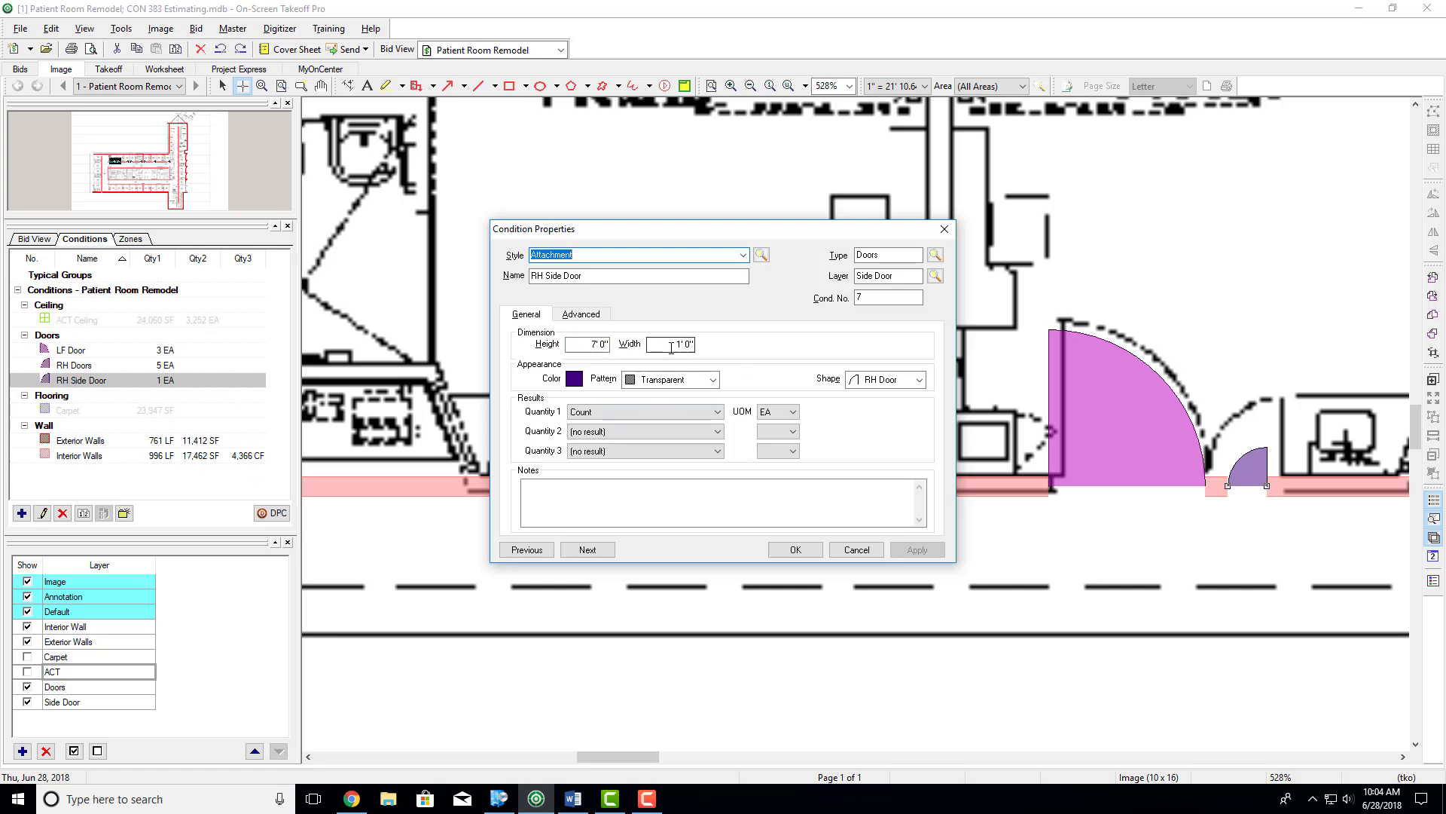
left_click(703, 412)
left_click(703, 331)
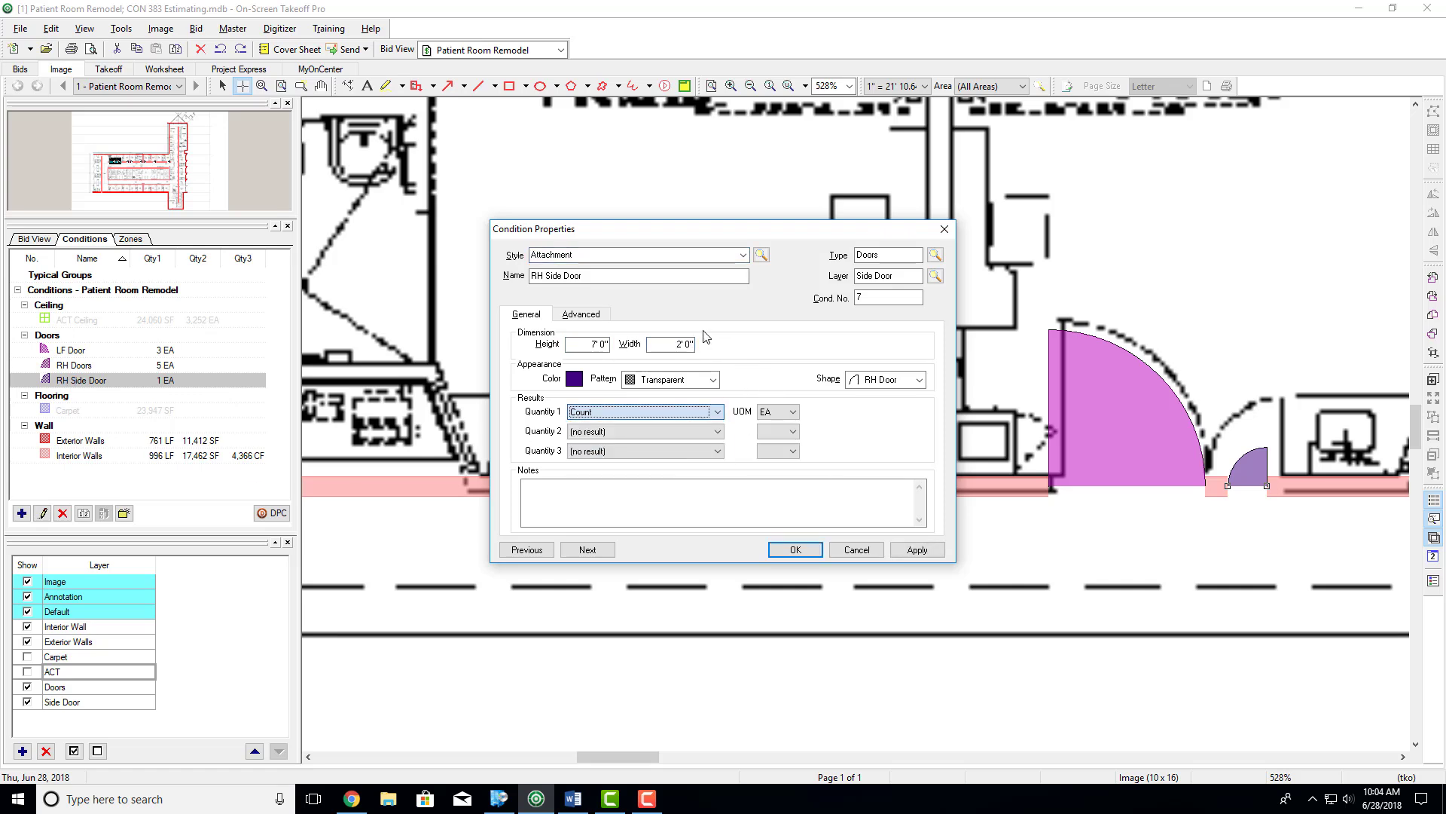
left_click(799, 550)
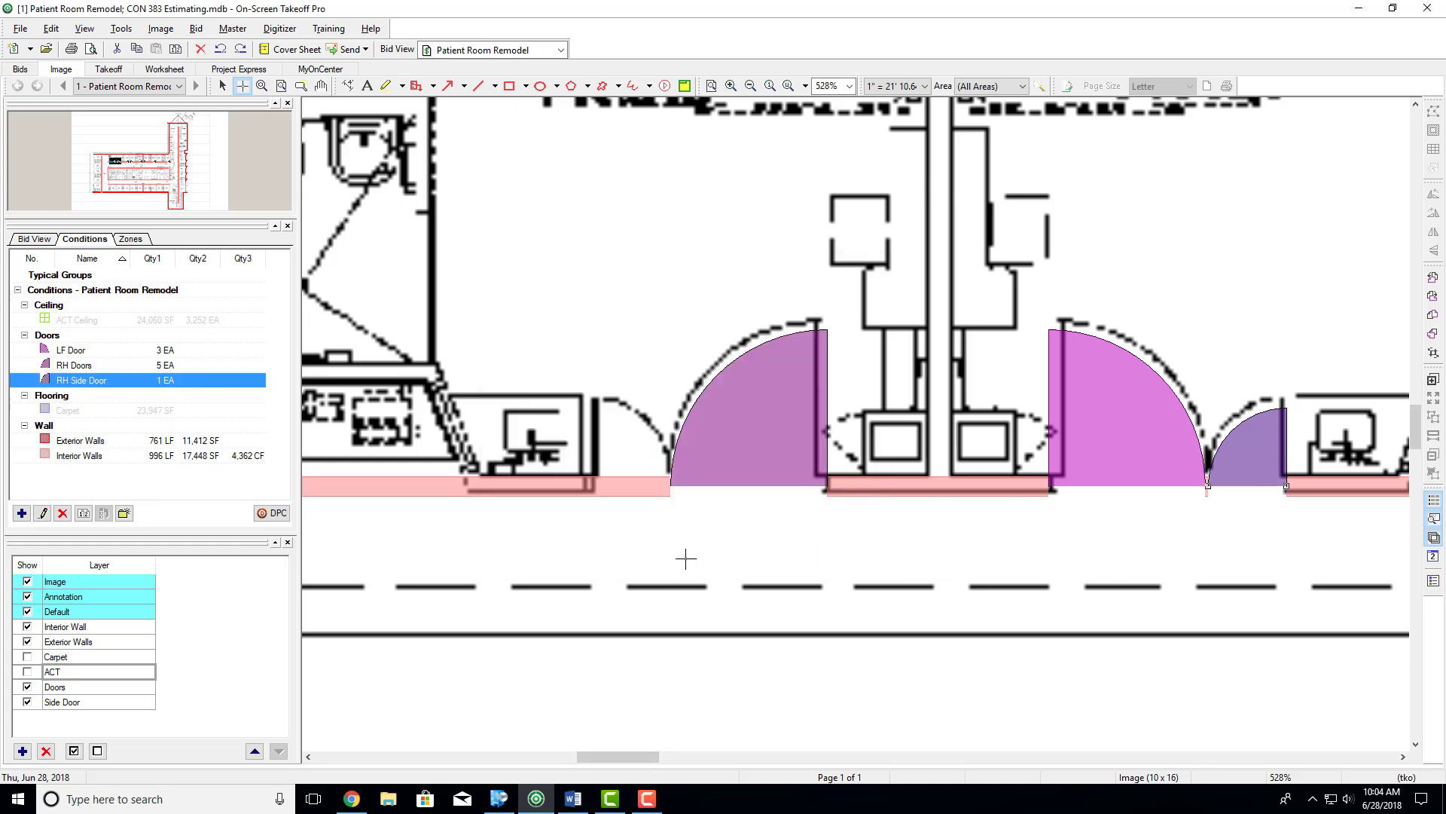
Step: Place RH Side Doors on the corridor wall at the small door openings of PR 522, PR 524 and PR 526
scroll(686, 558, "down", 4)
scroll(686, 558, "down", 2)
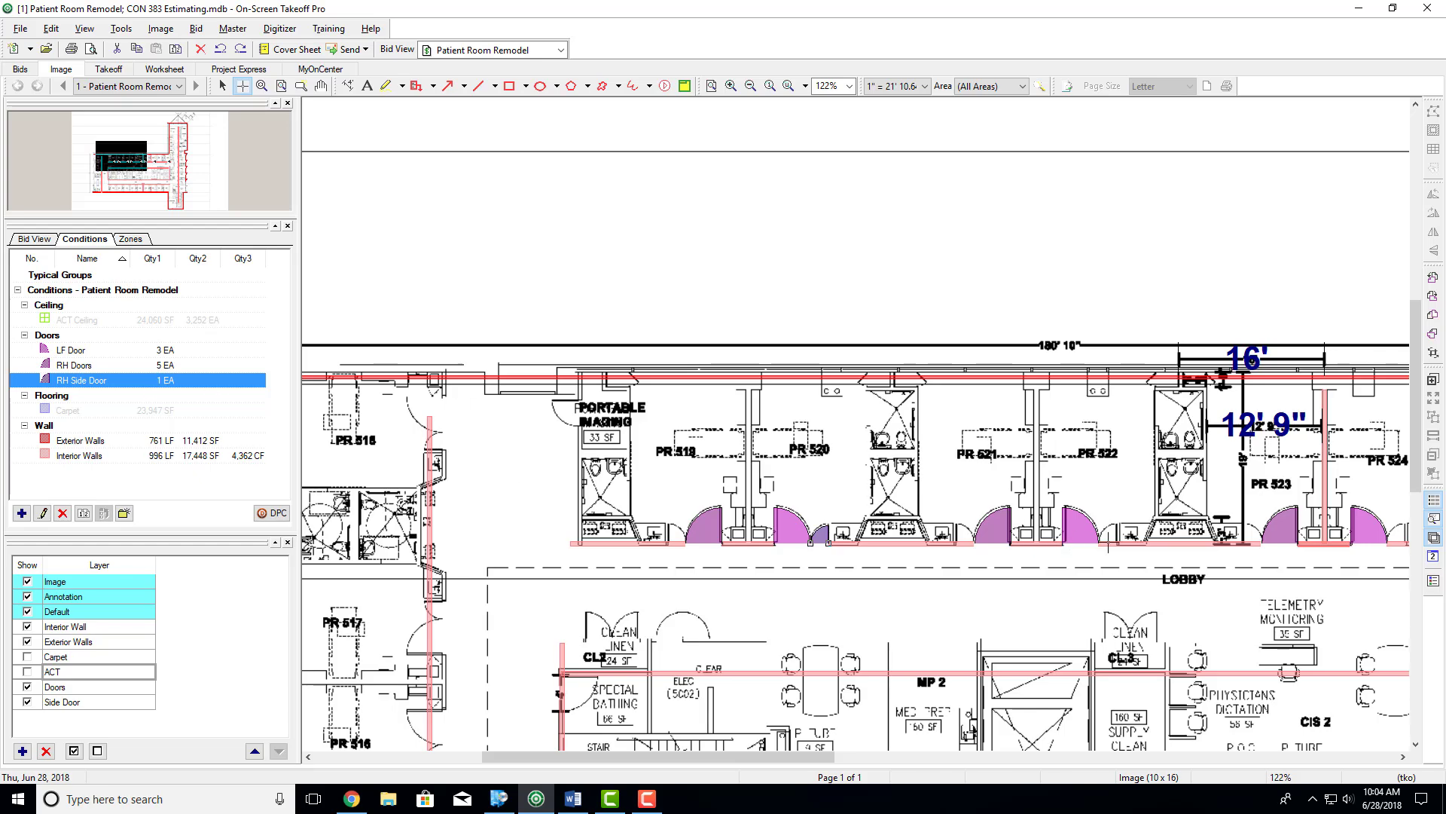
left_click(1111, 544)
scroll(1180, 563, "down", 1)
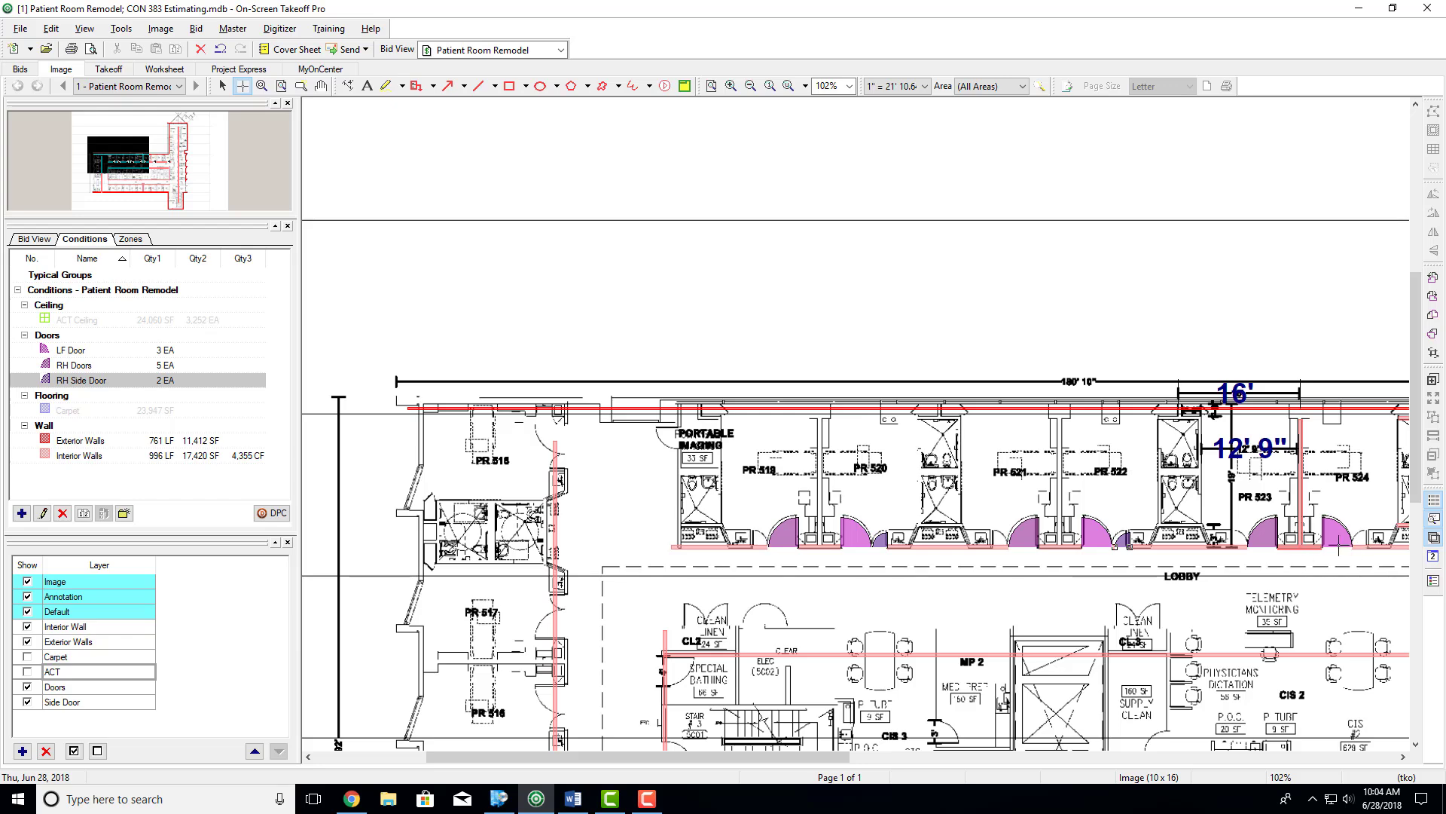
scroll(1283, 572, "right", 6)
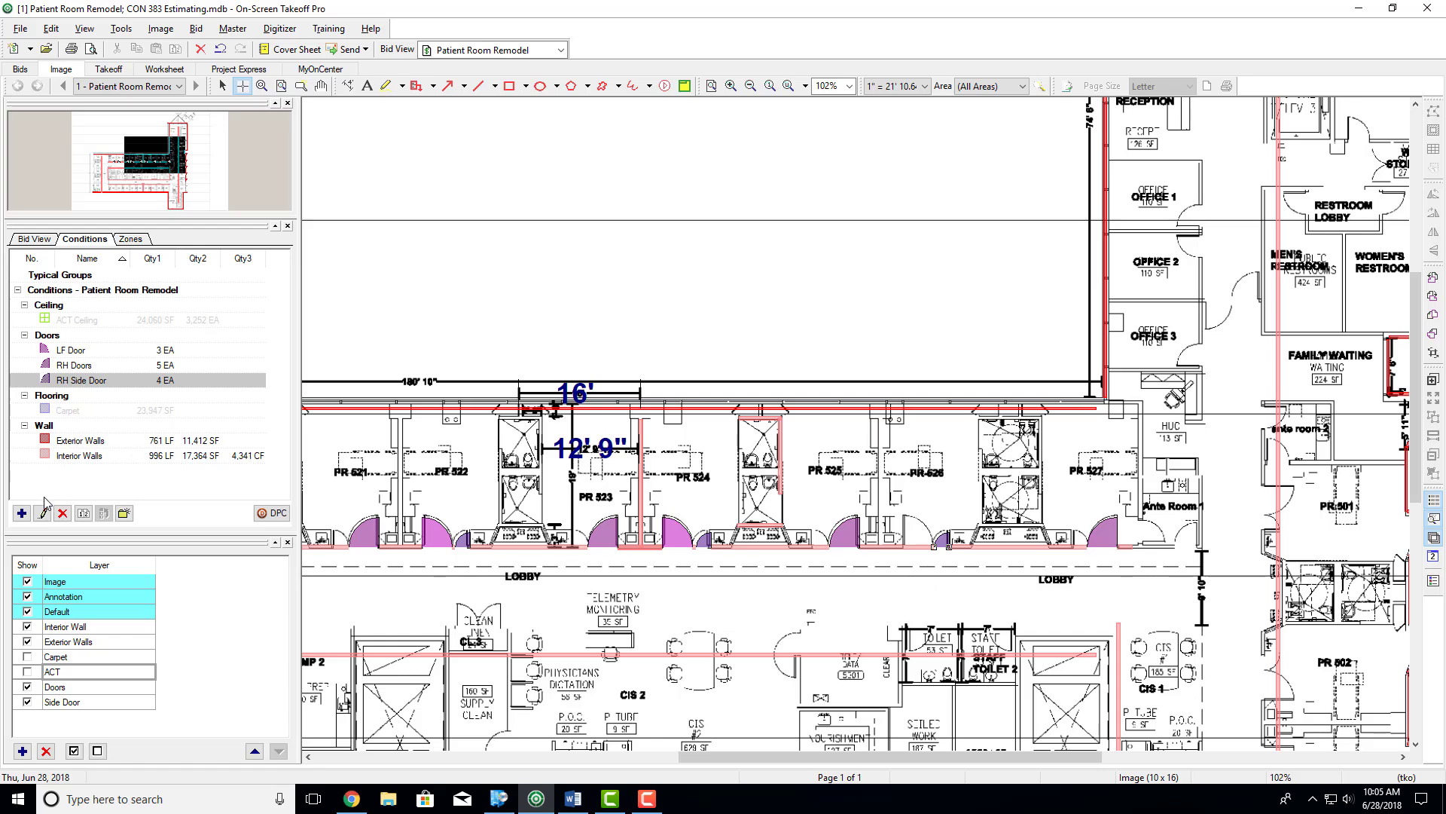
Step: Create an attachment condition named LH Side Door
left_click(21, 513)
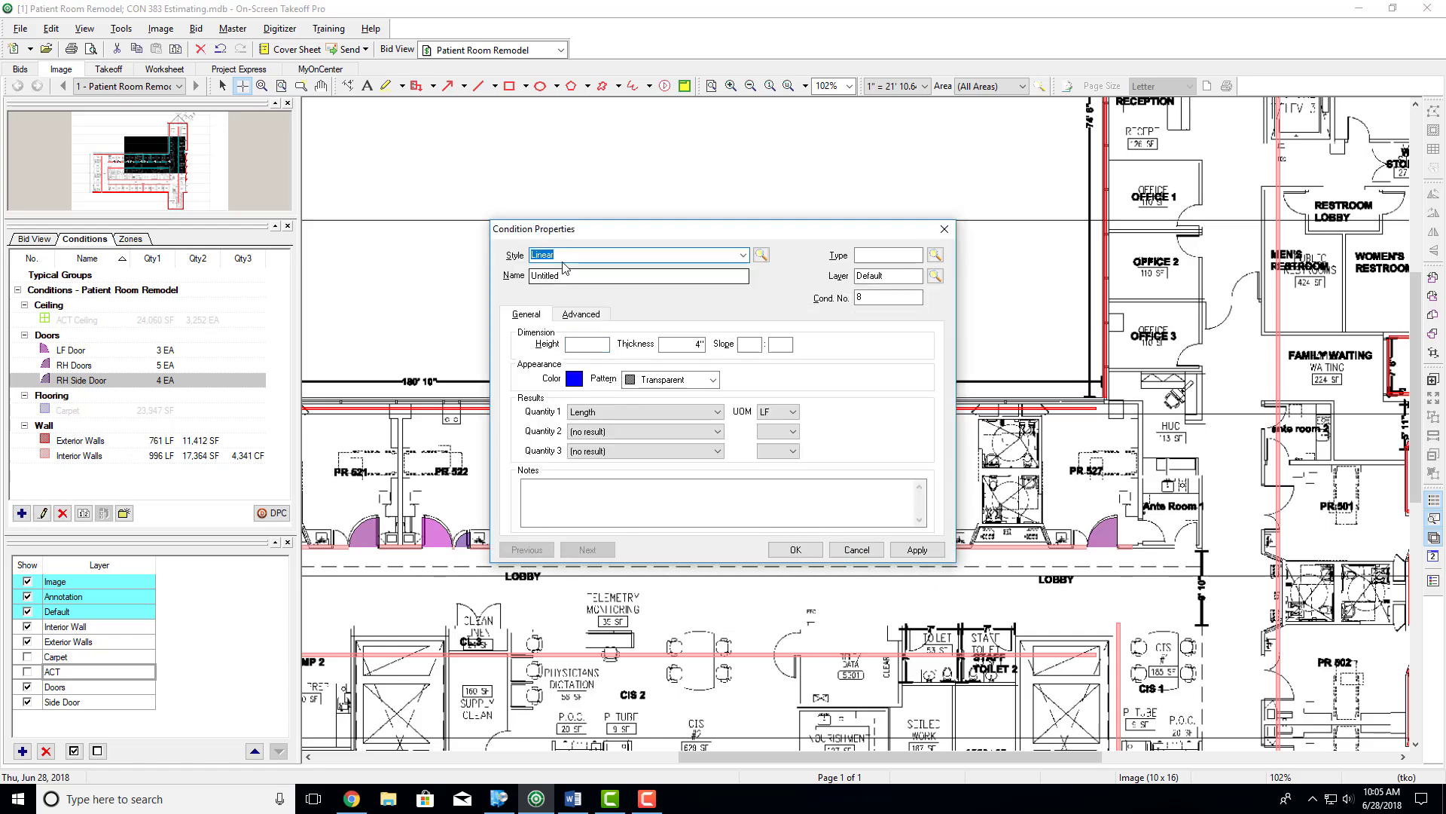
left_click(602, 257)
left_click(580, 300)
left_click_drag(568, 277, 518, 283)
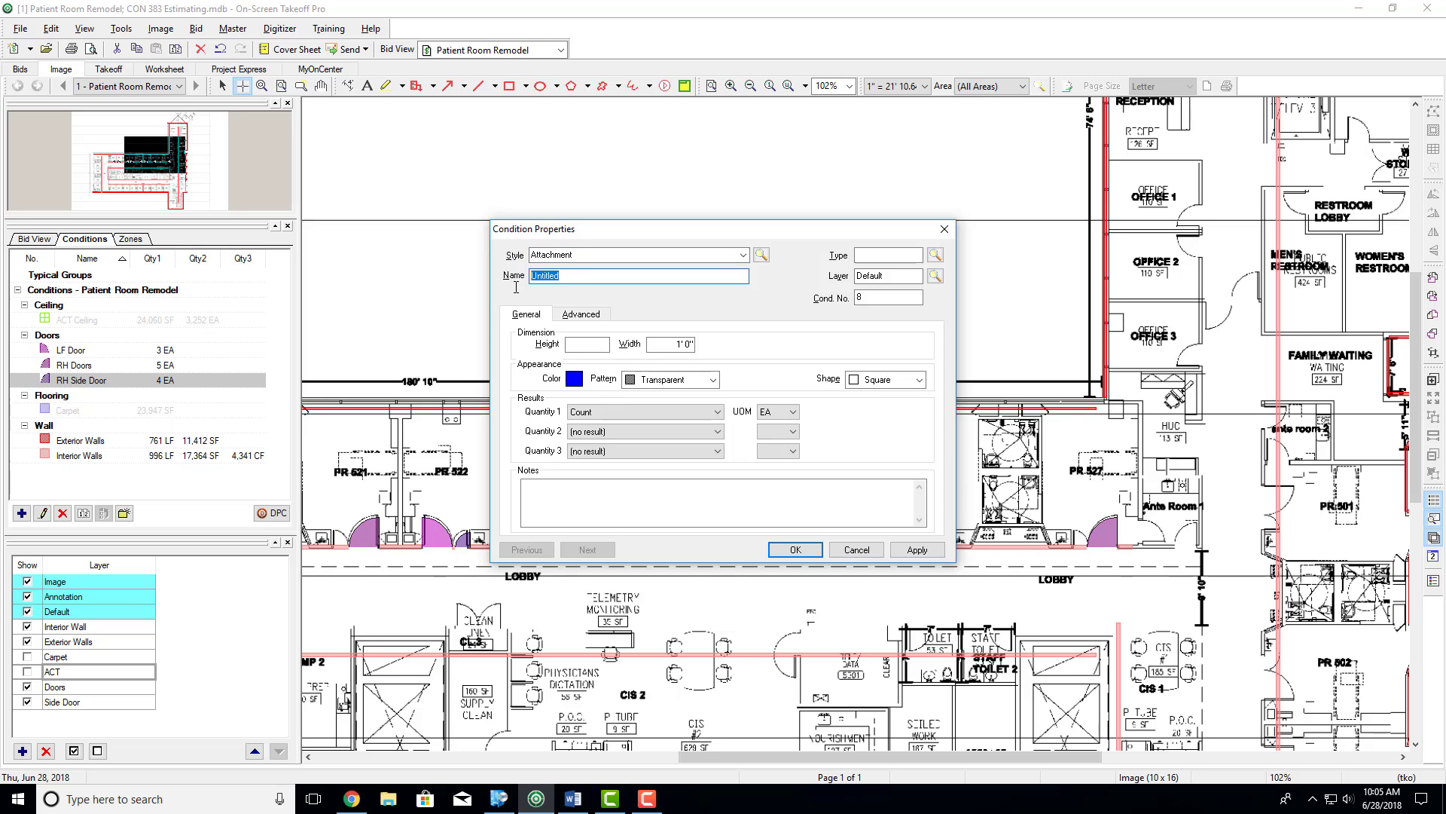
type("L")
key("BackSpace")
key("BackSpace")
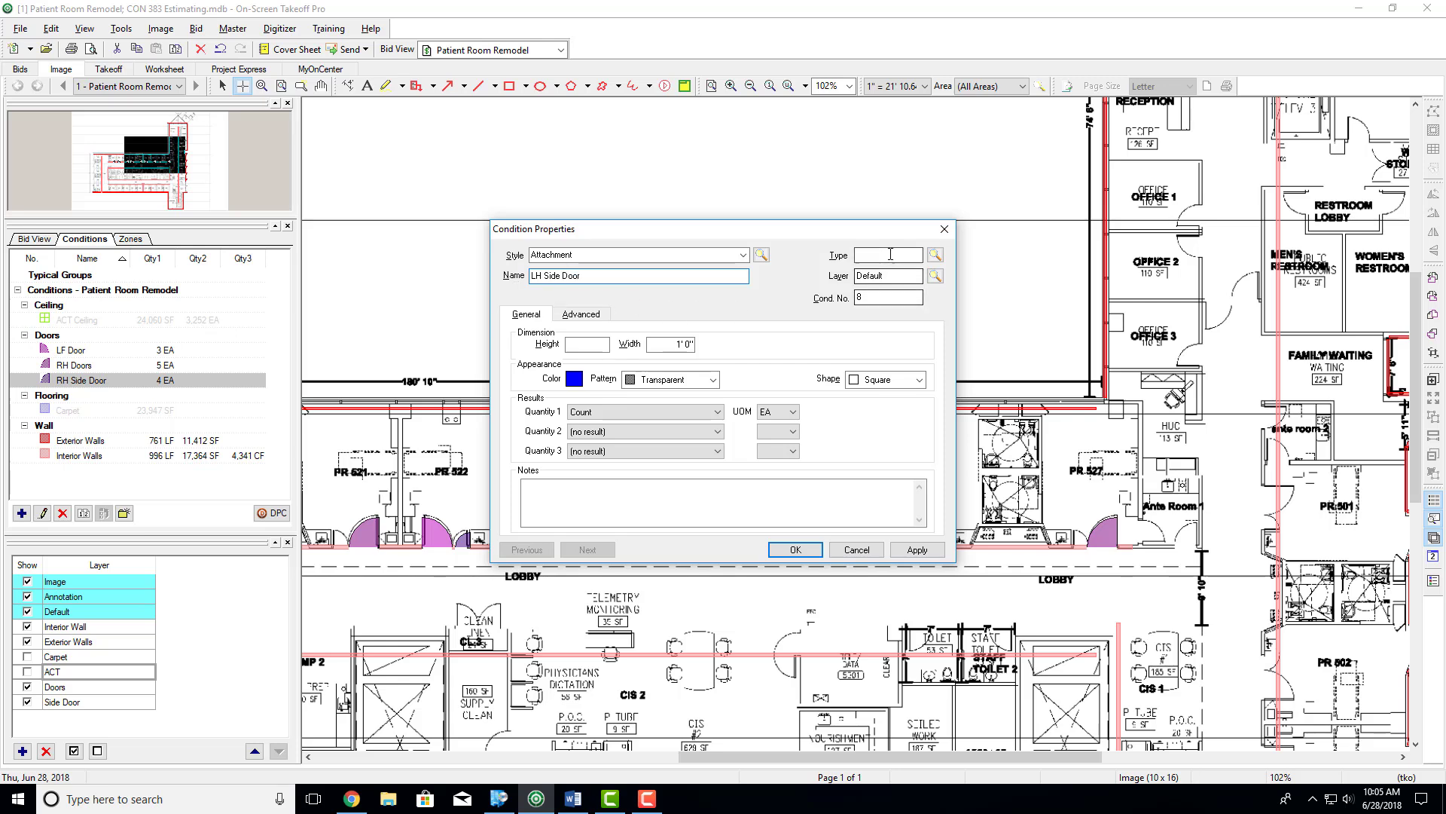
Step: Set the LH Side Door condition's type to Doors and its layer to Side Door
key("Tab")
type("D")
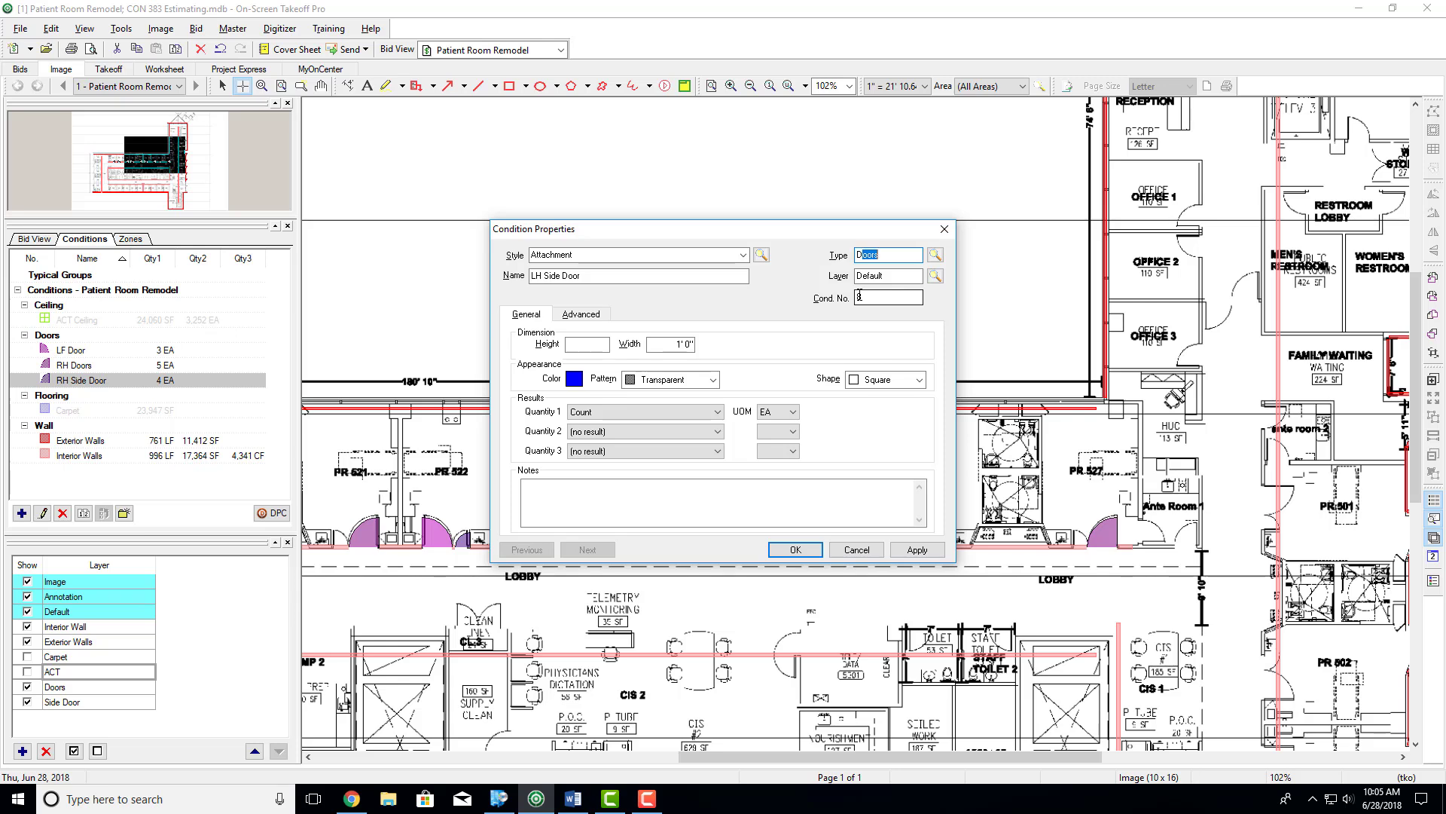
key("shift+Tab")
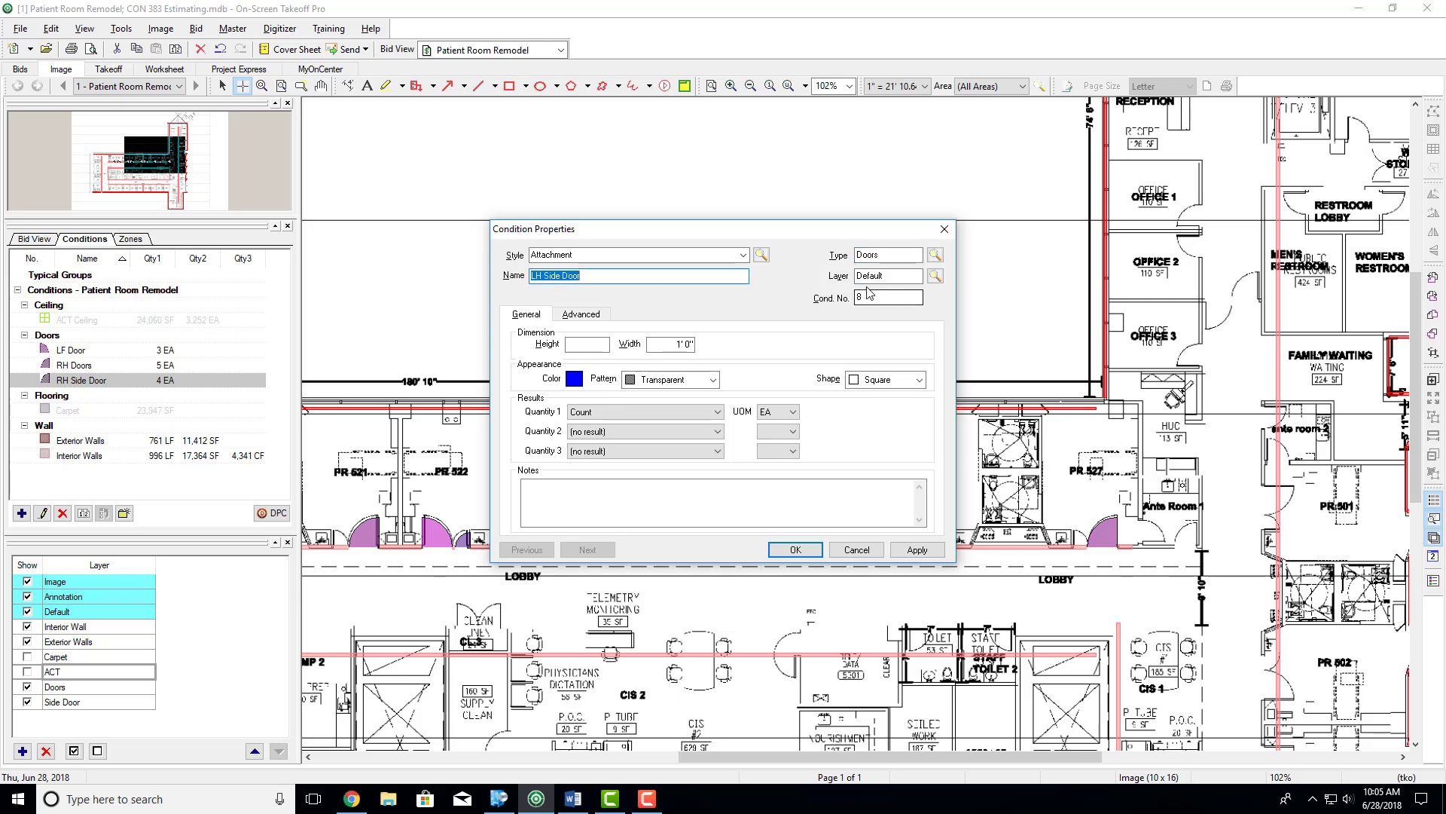
double_click(874, 277)
type("Side Door")
key("Tab")
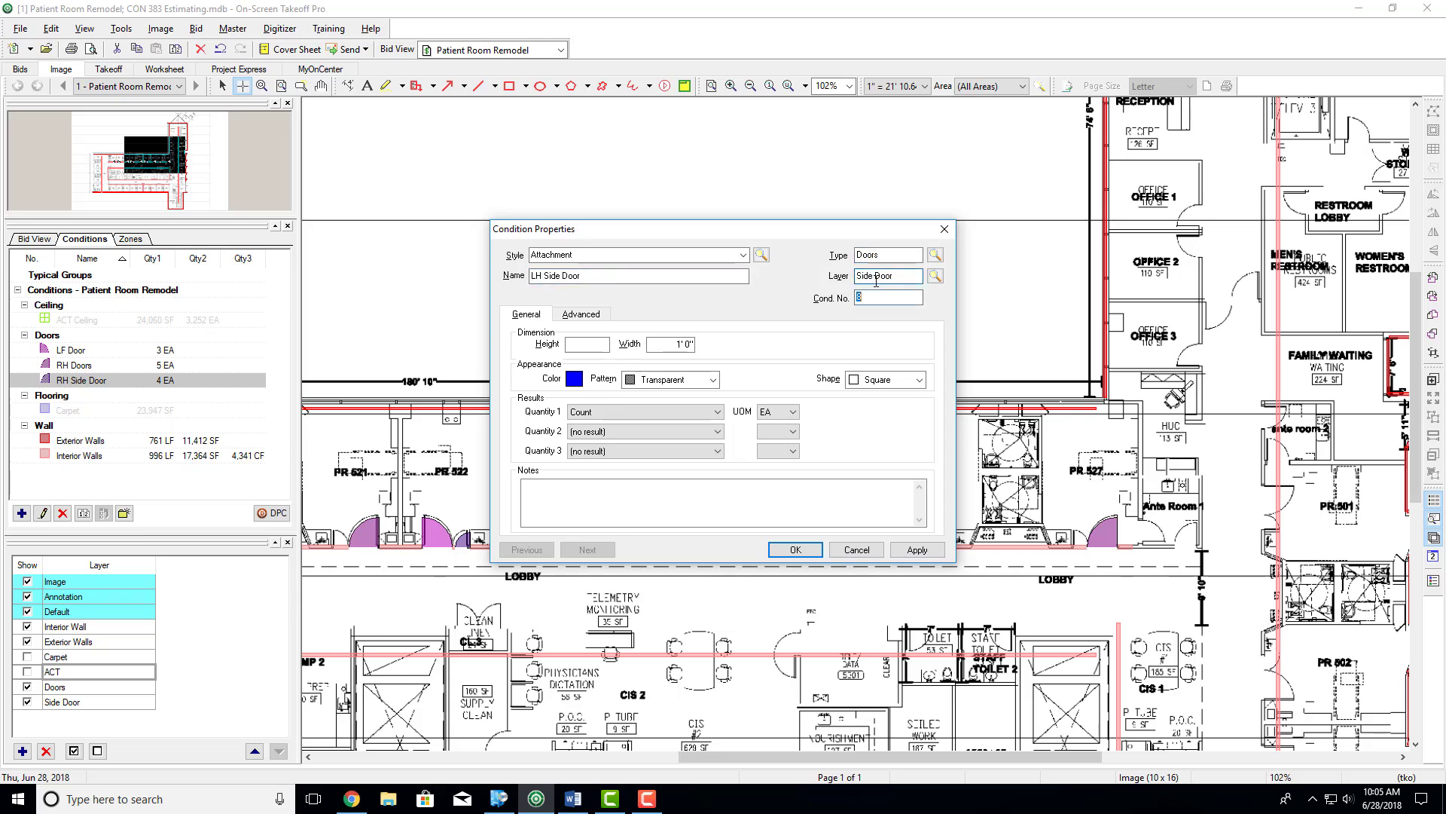
Step: Set the LH Side Door condition's height to 7'0", width to 2'0" and shape to LH Door
left_click(584, 345)
type("7")
key("Tab")
type("2")
type("00")
left_click(919, 379)
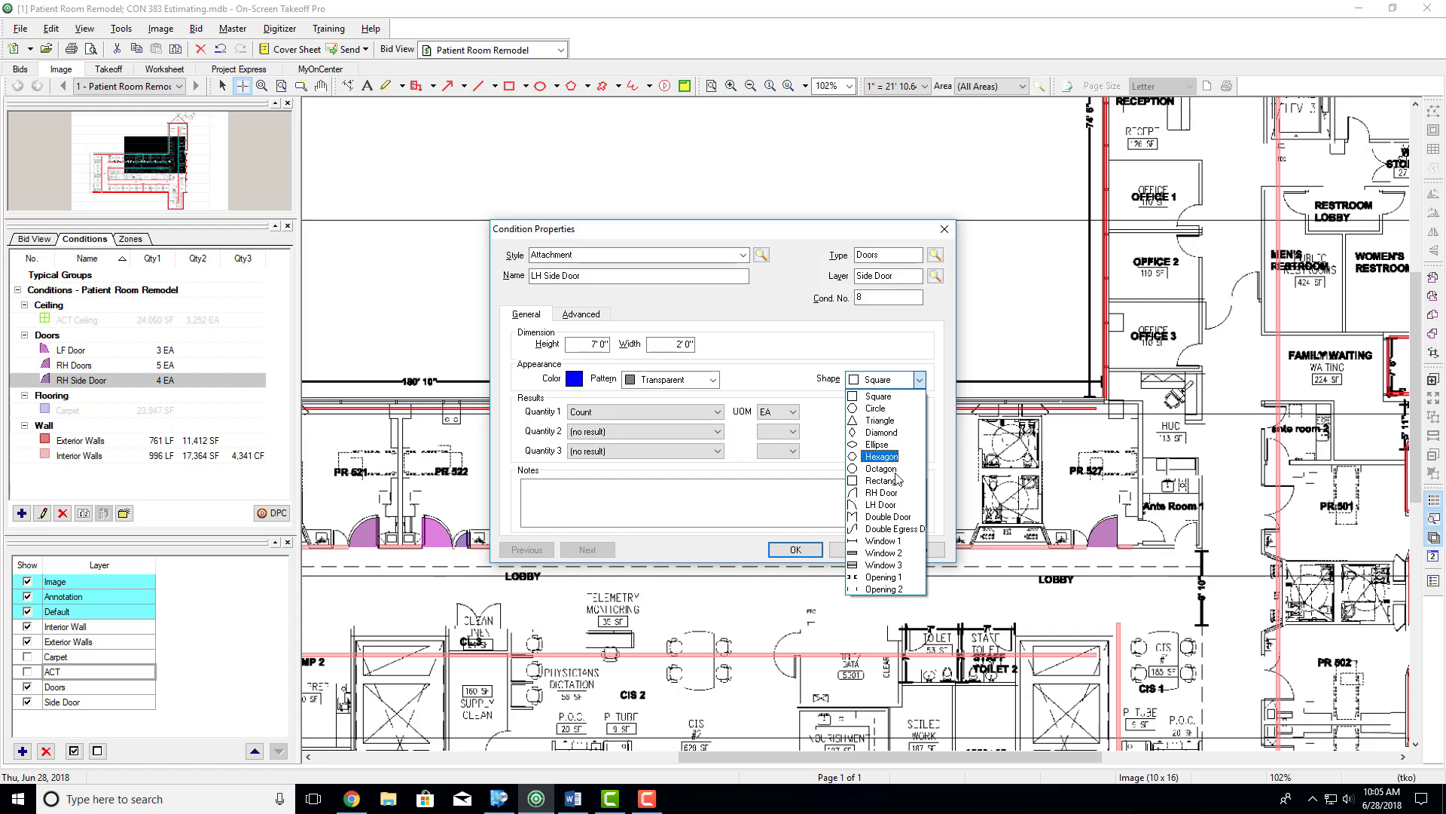
left_click(886, 505)
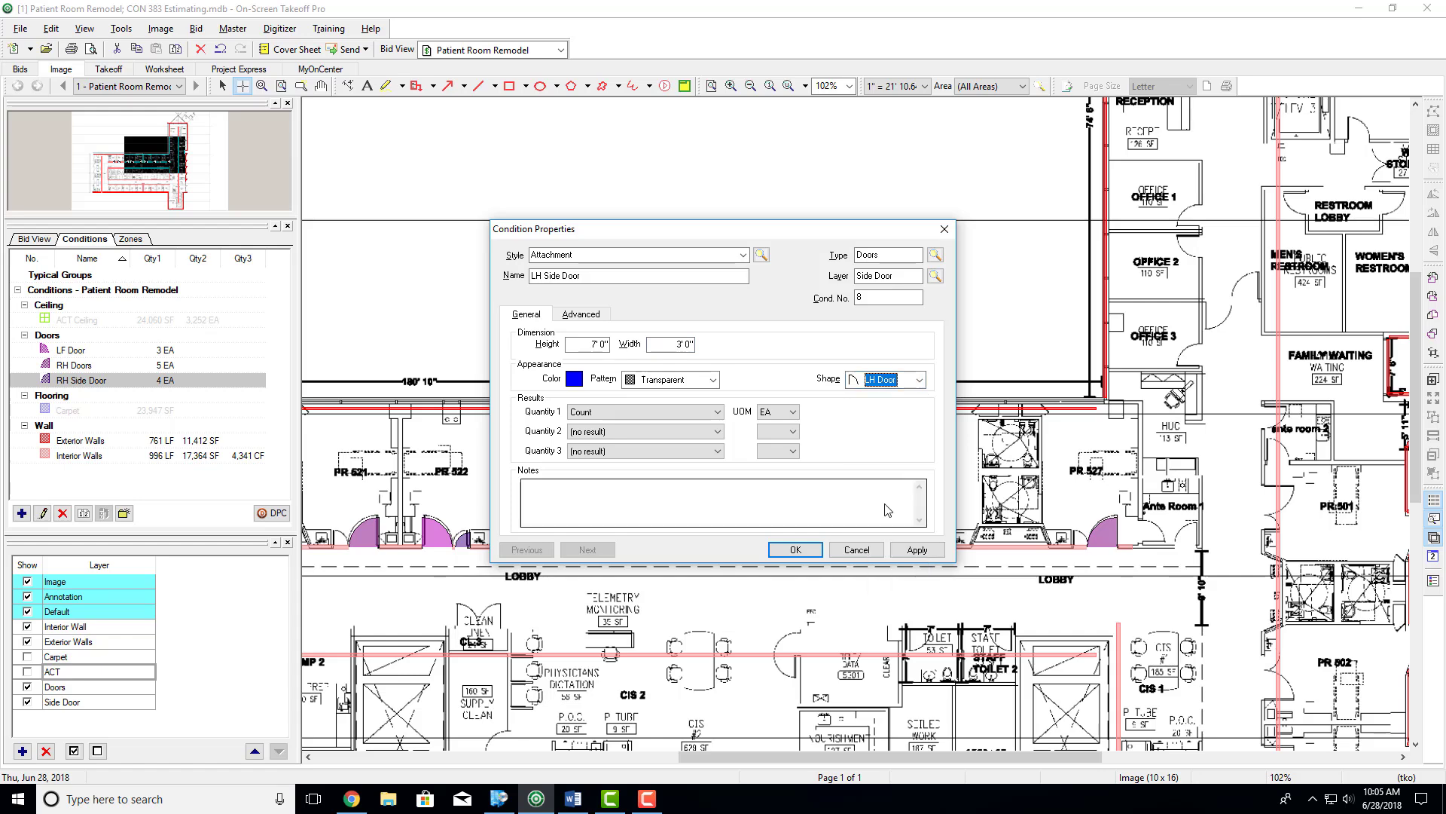
Step: Set the LH Side Door condition's color to dark purple and save the condition
left_click(574, 379)
left_click(709, 381)
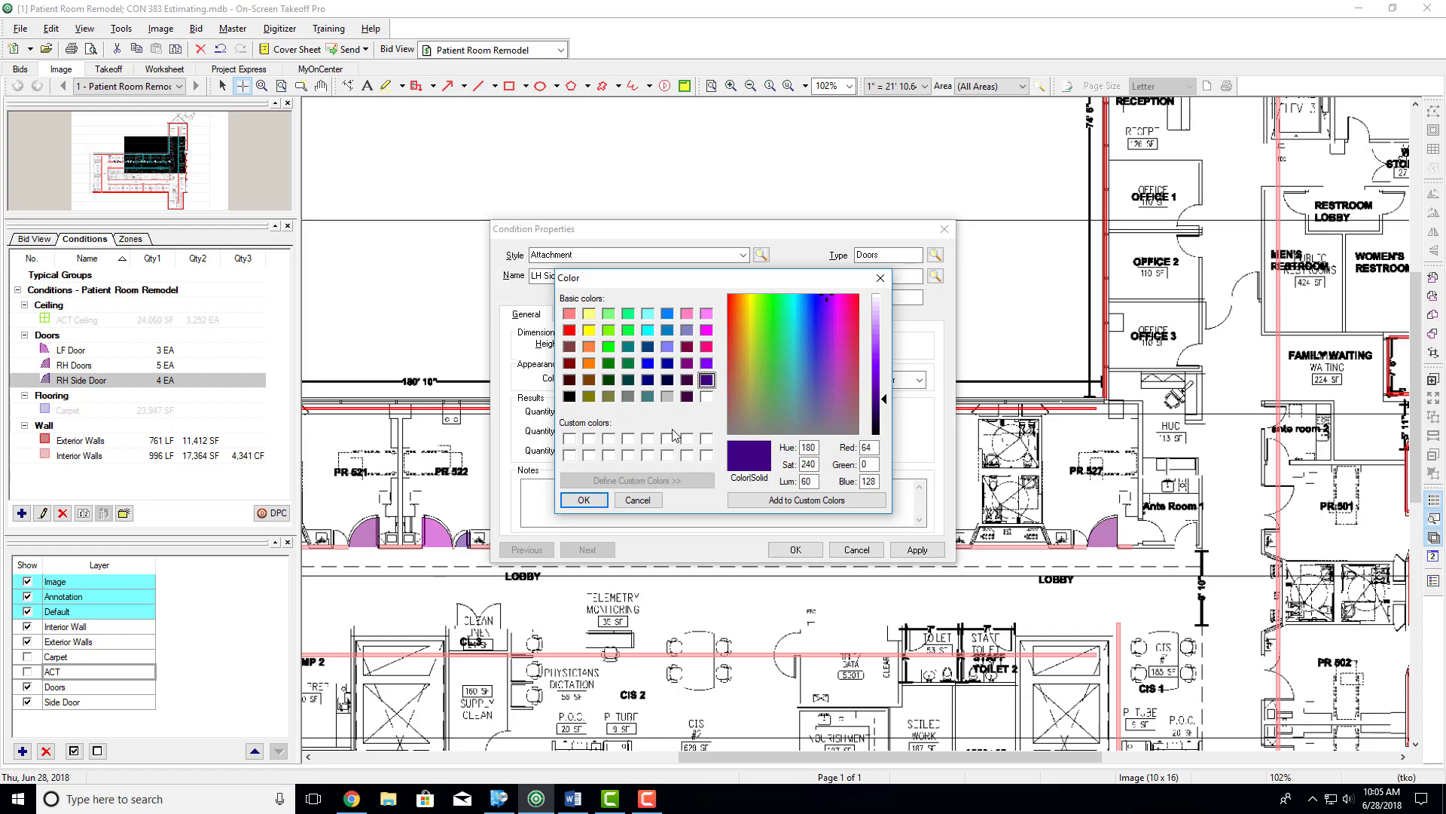
left_click(584, 499)
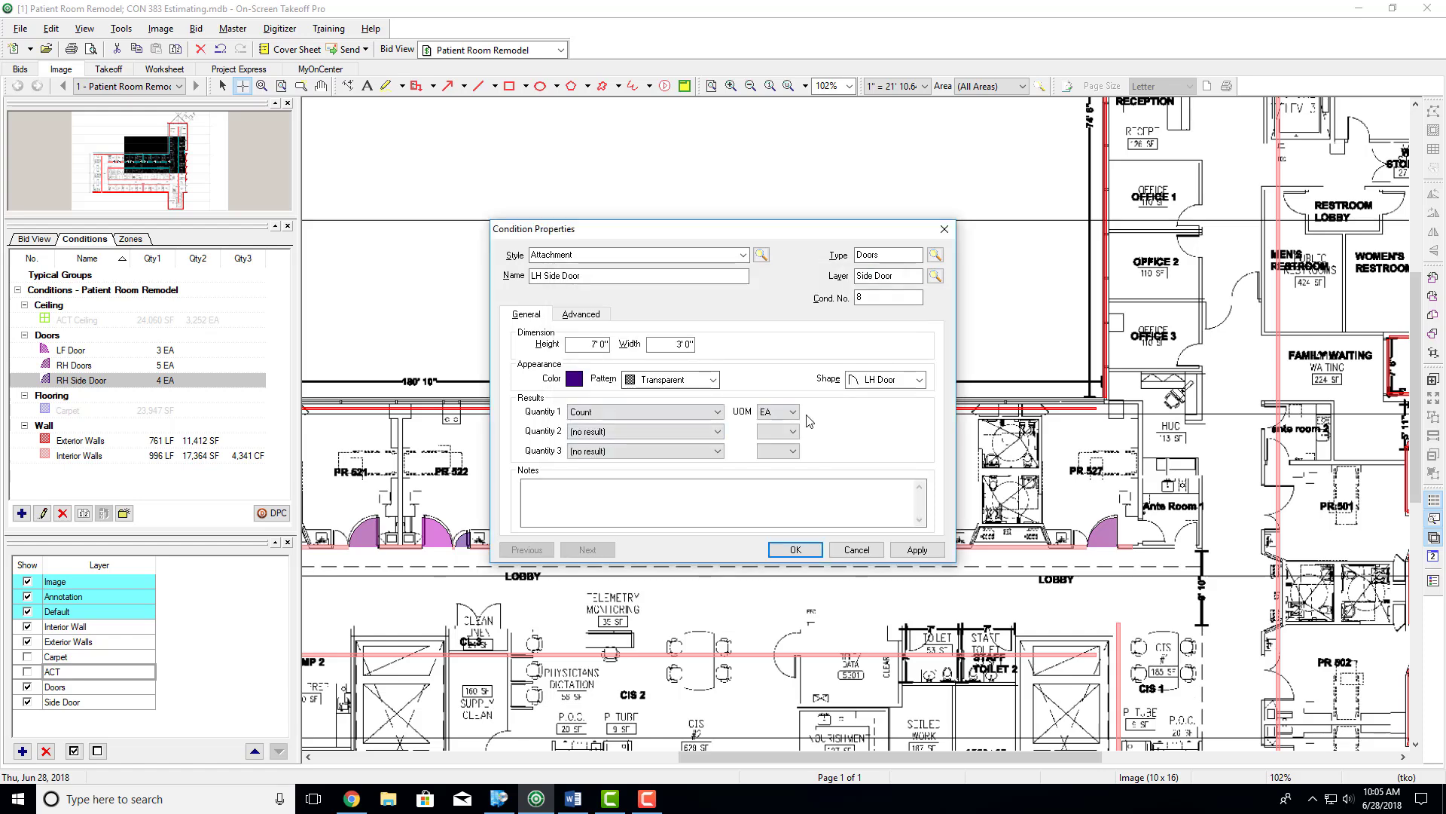
left_click(796, 549)
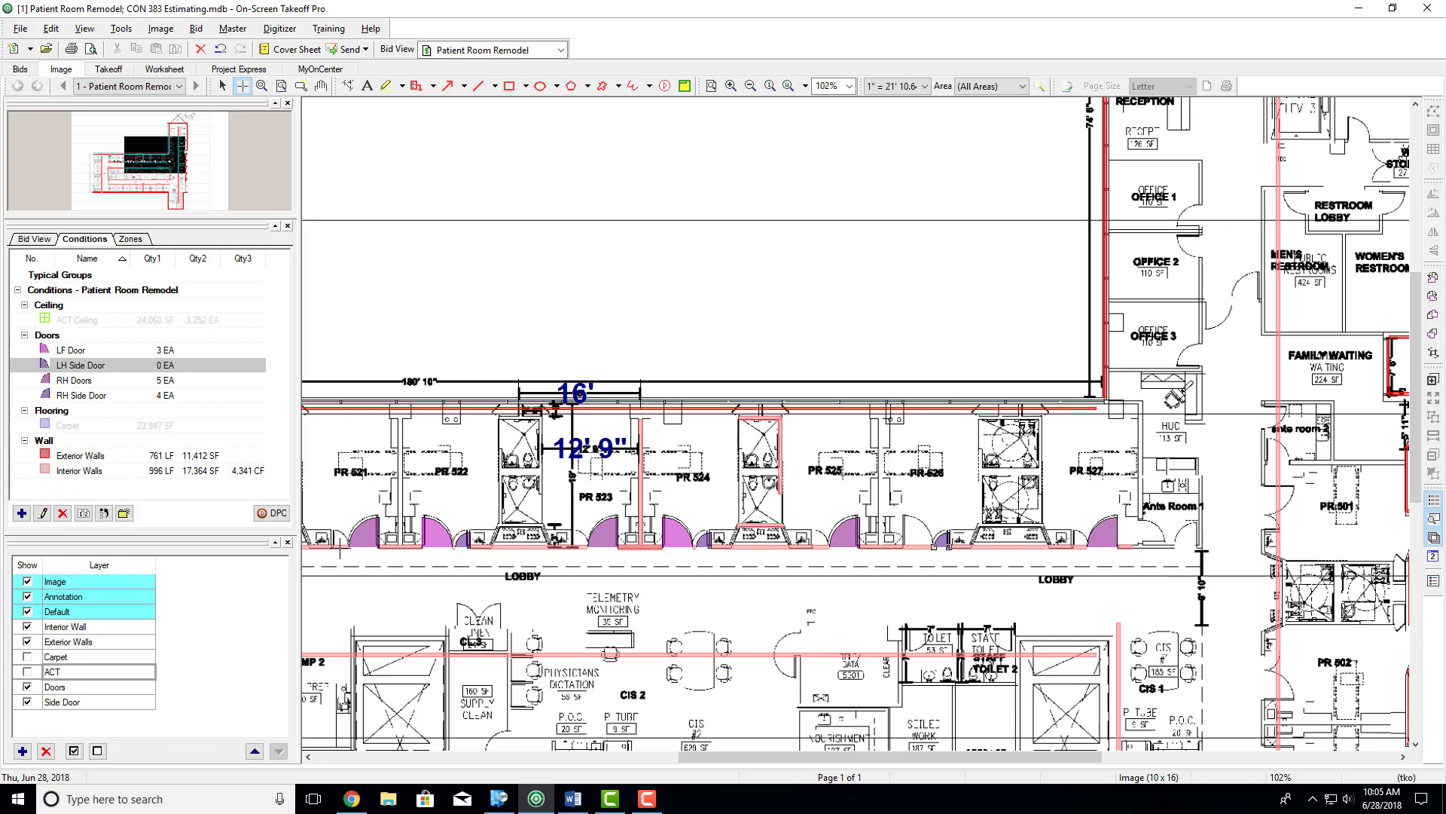
Step: Place an LH Side Door on the corridor wall at the small door opening of PR 519
scroll(340, 547, "left", 5)
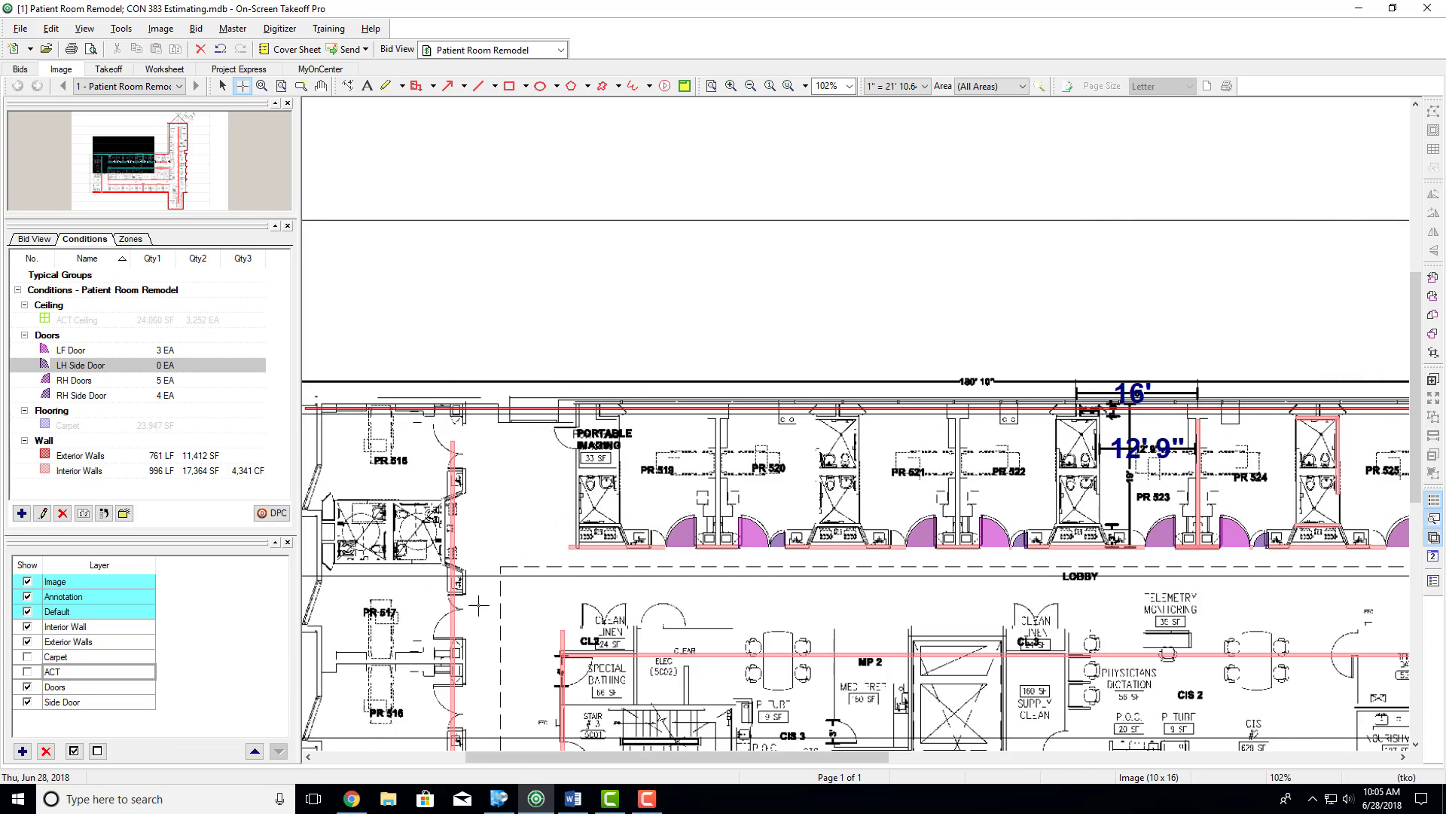
scroll(658, 550, "up", 5)
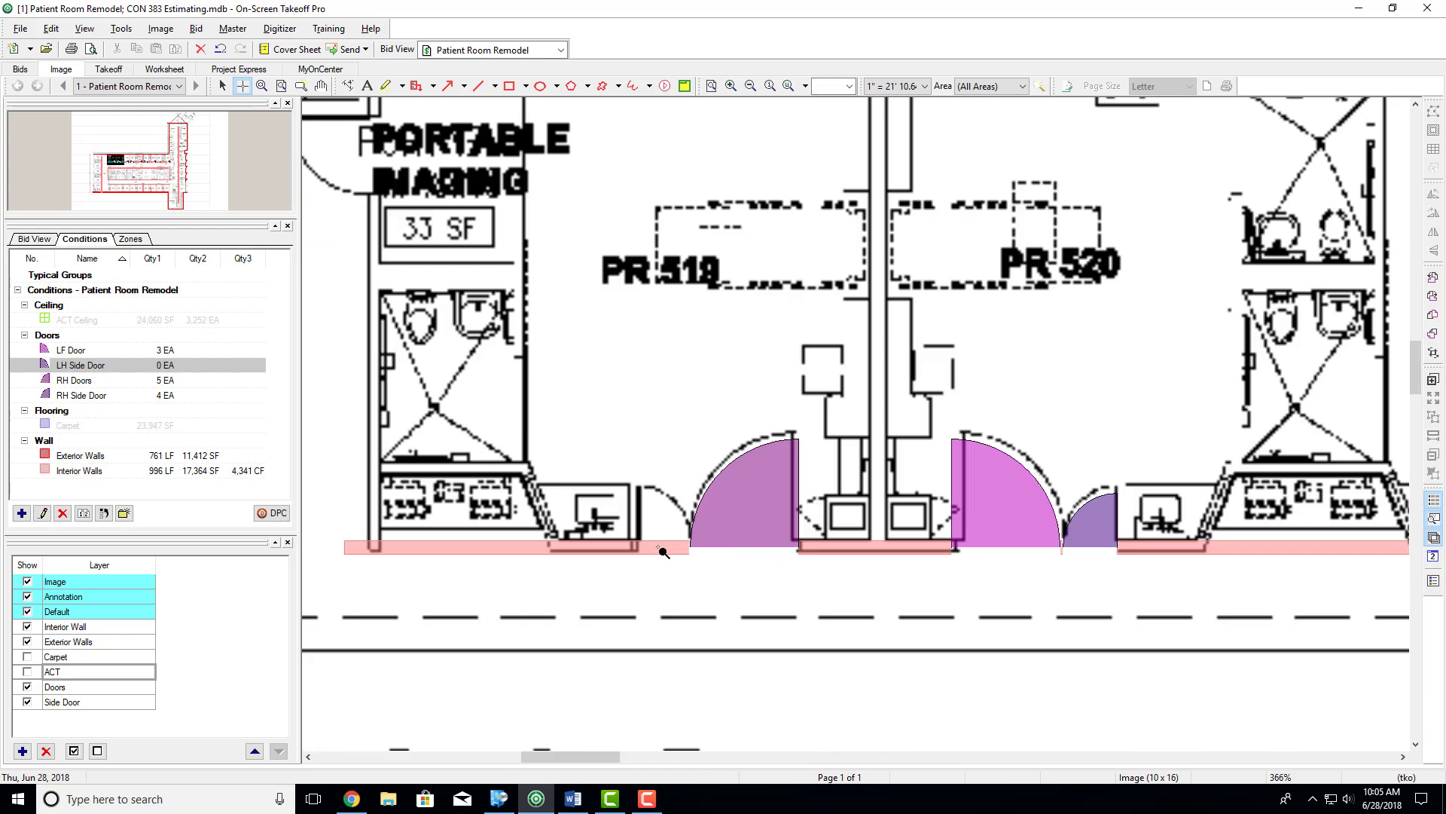
left_click(644, 552)
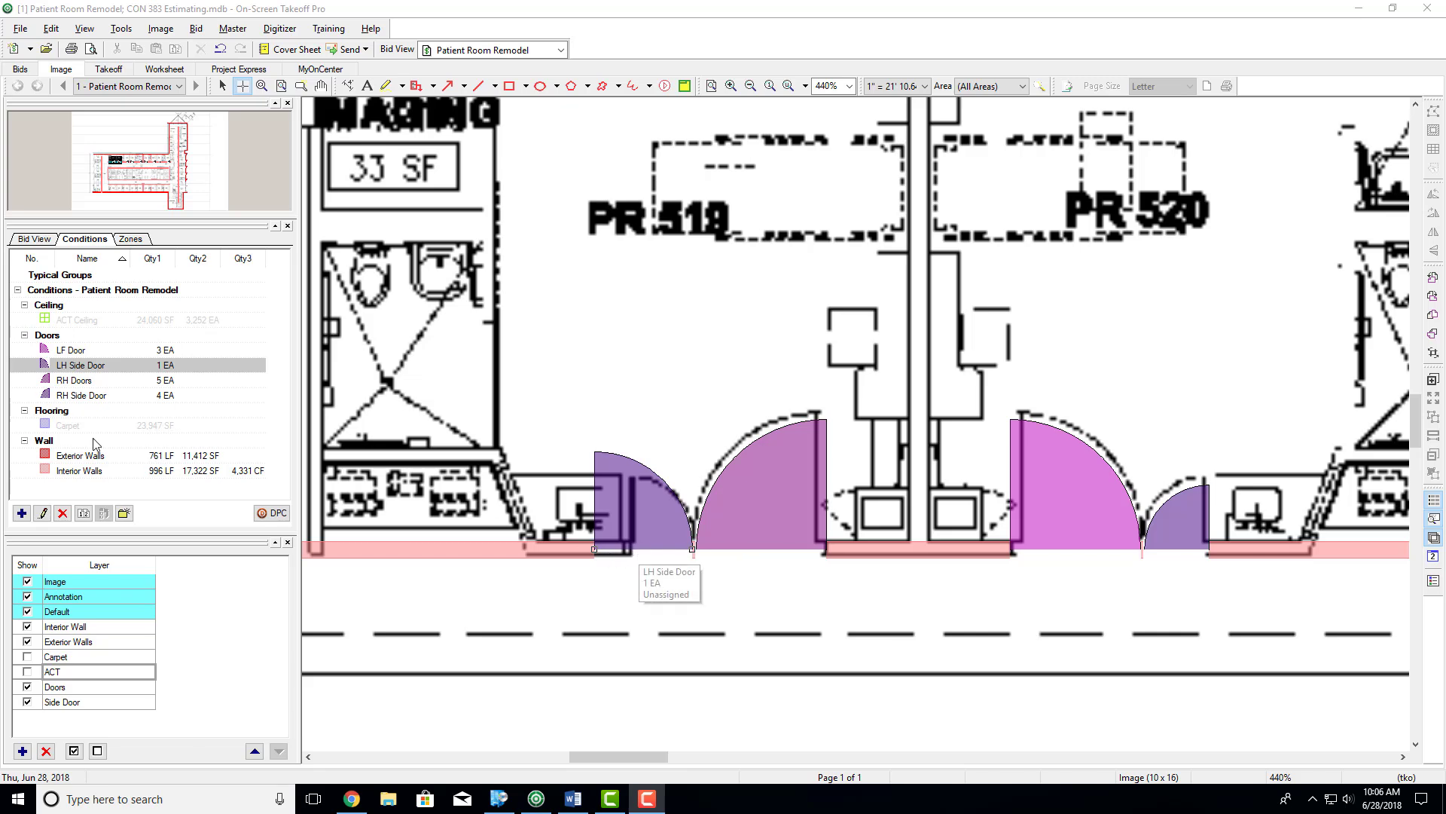
Step: Set the width of the LH Side Door condition to 2'0", keep Count as its first quantity and save it
double_click(83, 365)
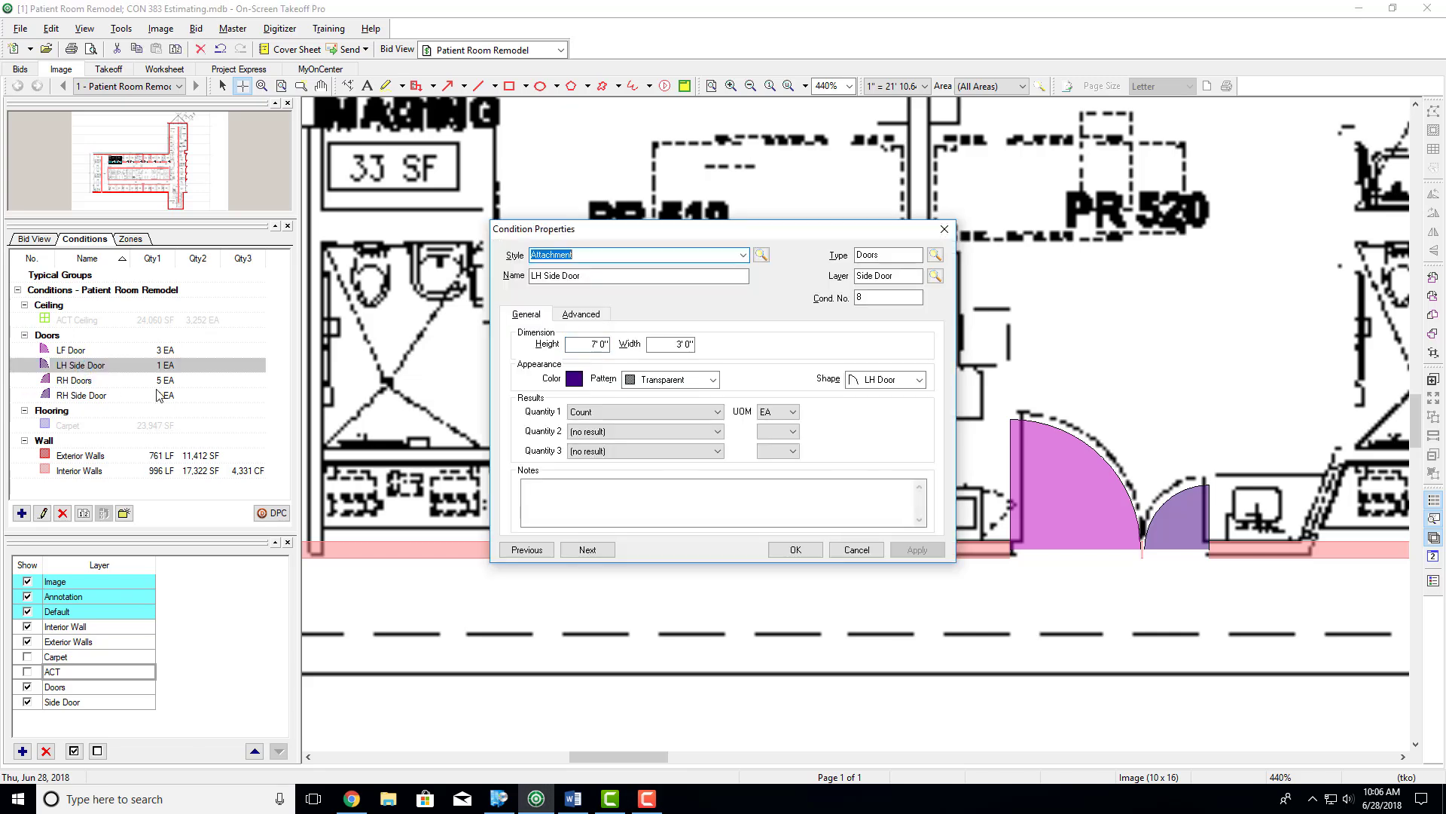
double_click(674, 344)
type("200")
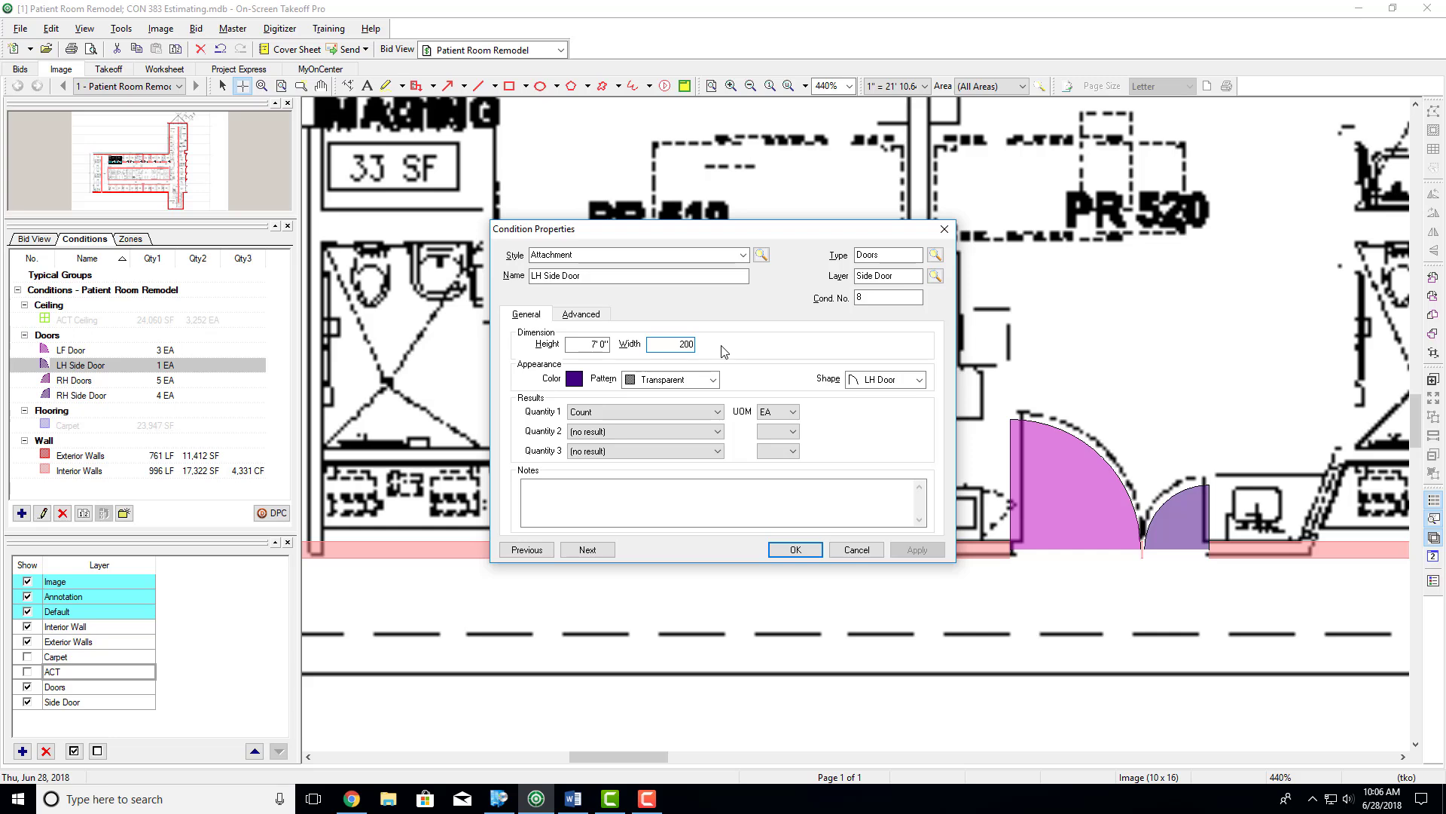
left_click(719, 411)
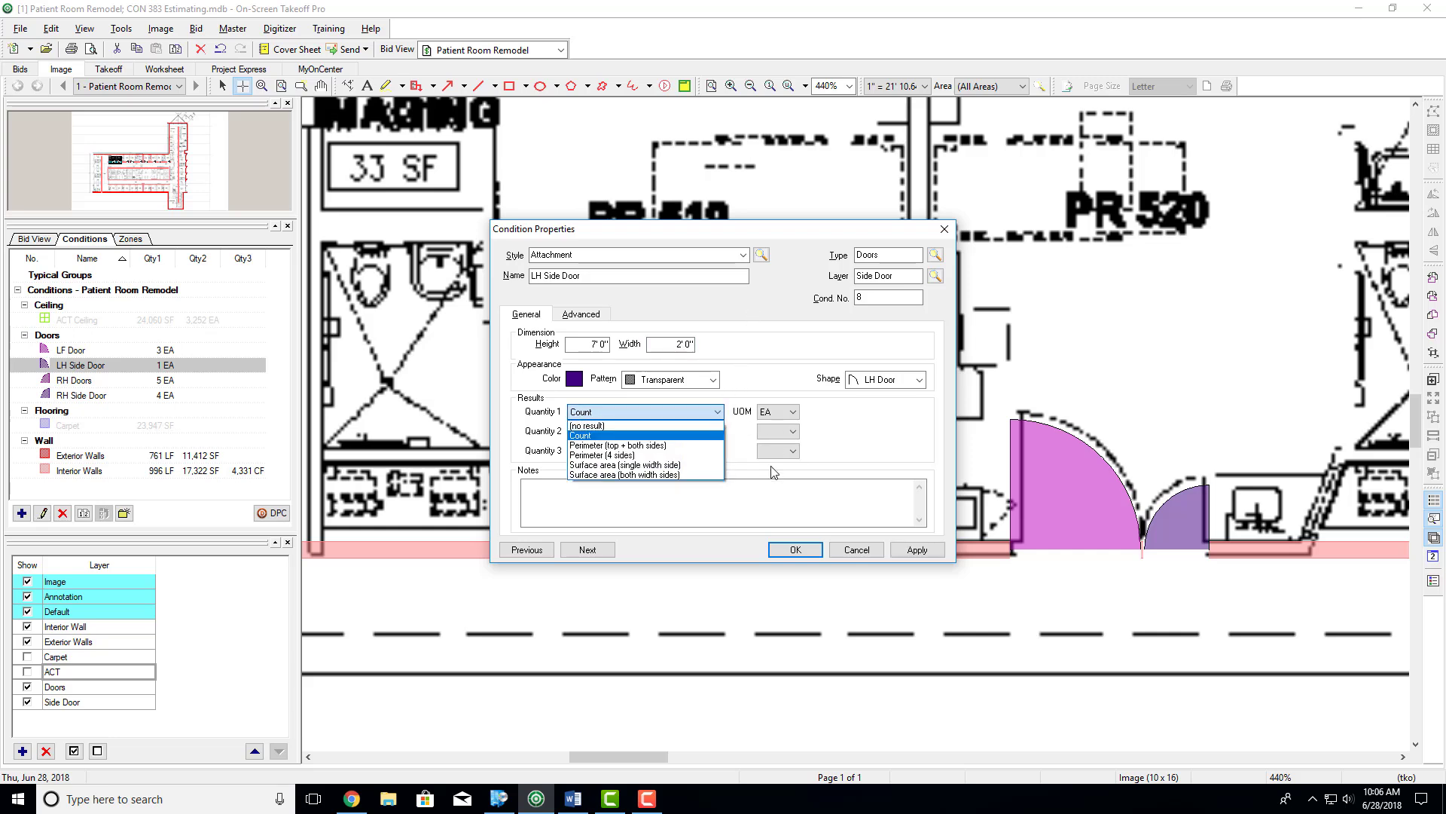
left_click(721, 422)
left_click(796, 550)
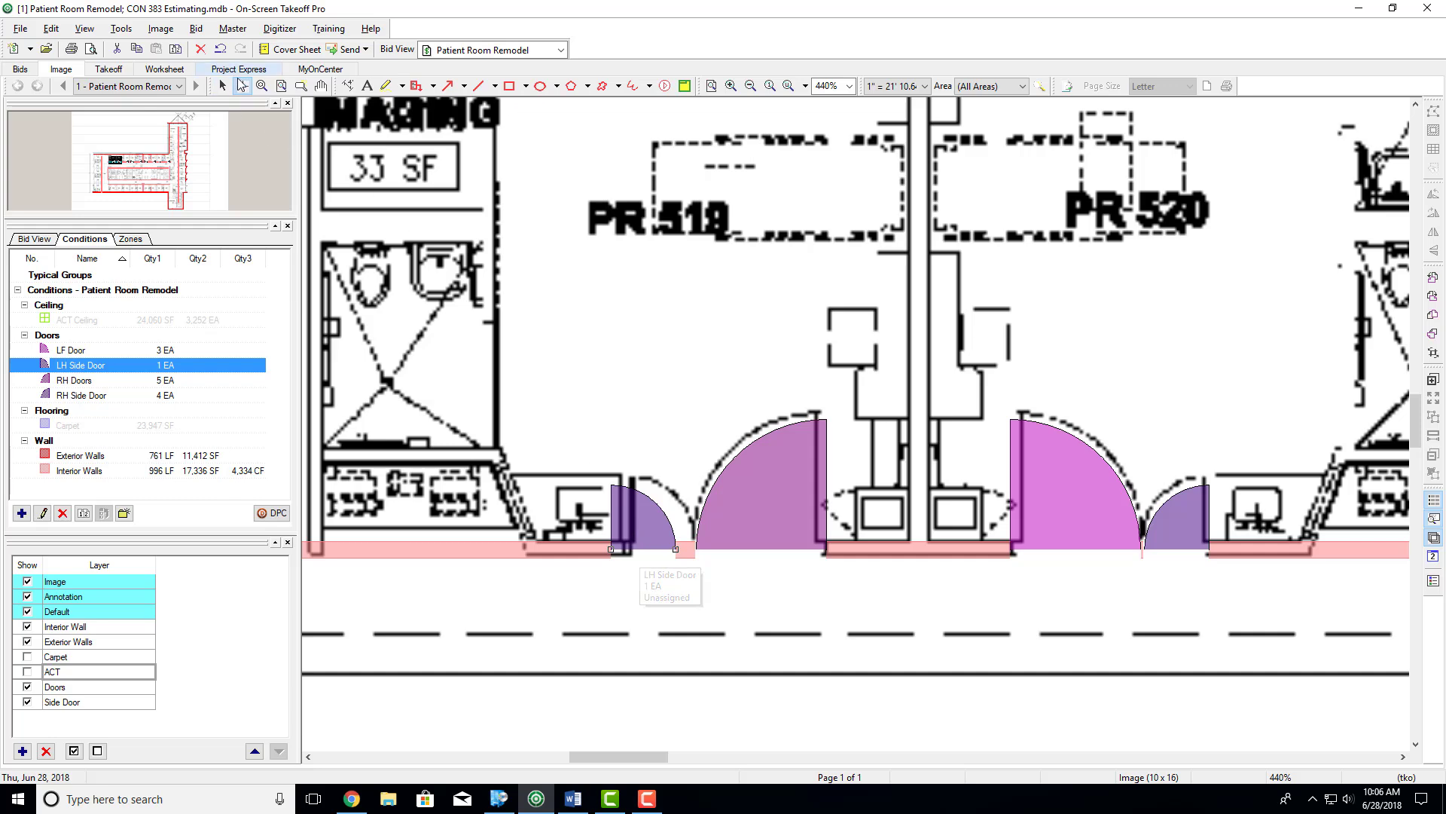
Step: Move the LH Side Door at PR 519 along the wall so it fits the small door opening
left_click(222, 86)
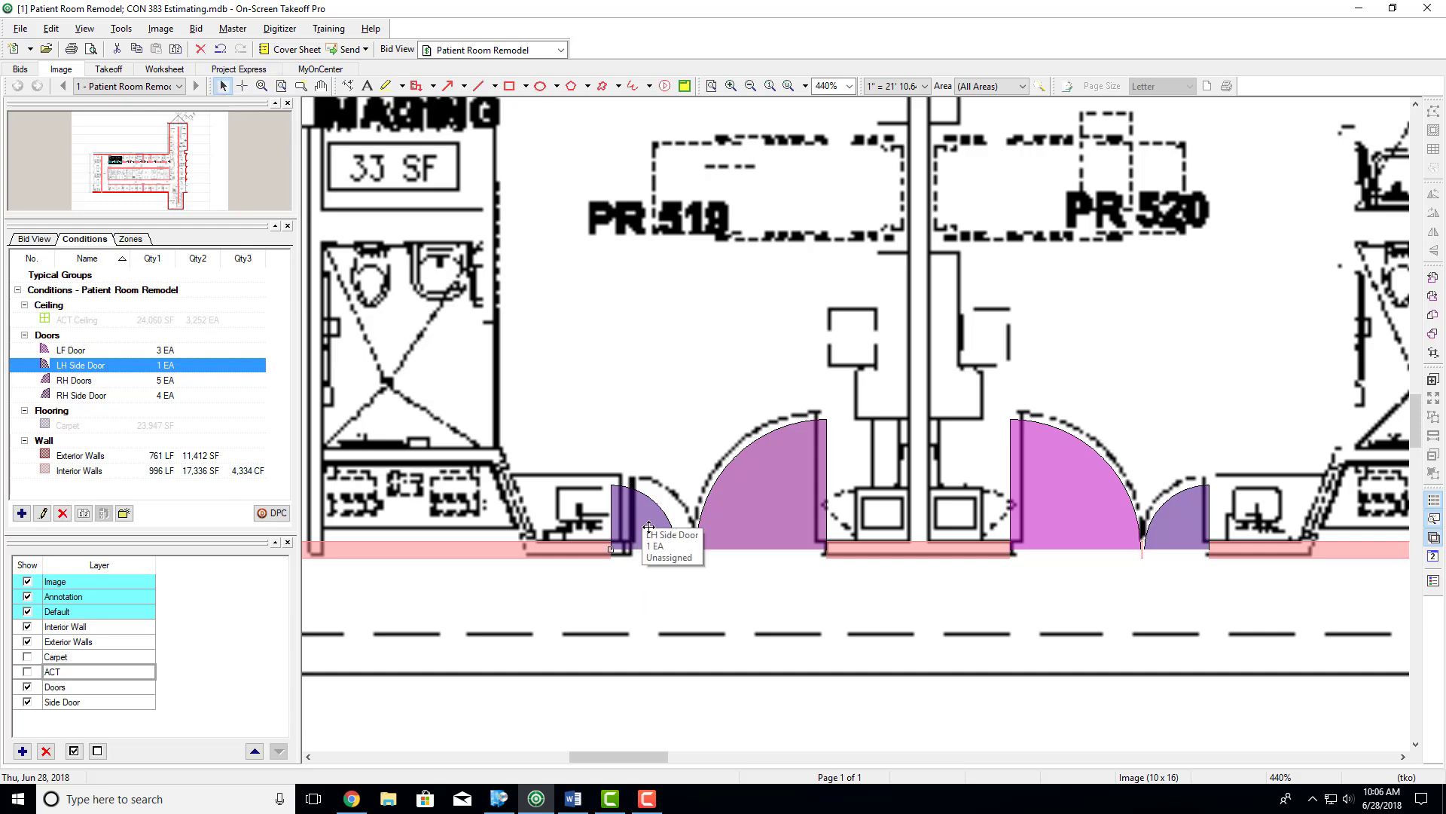
key("space")
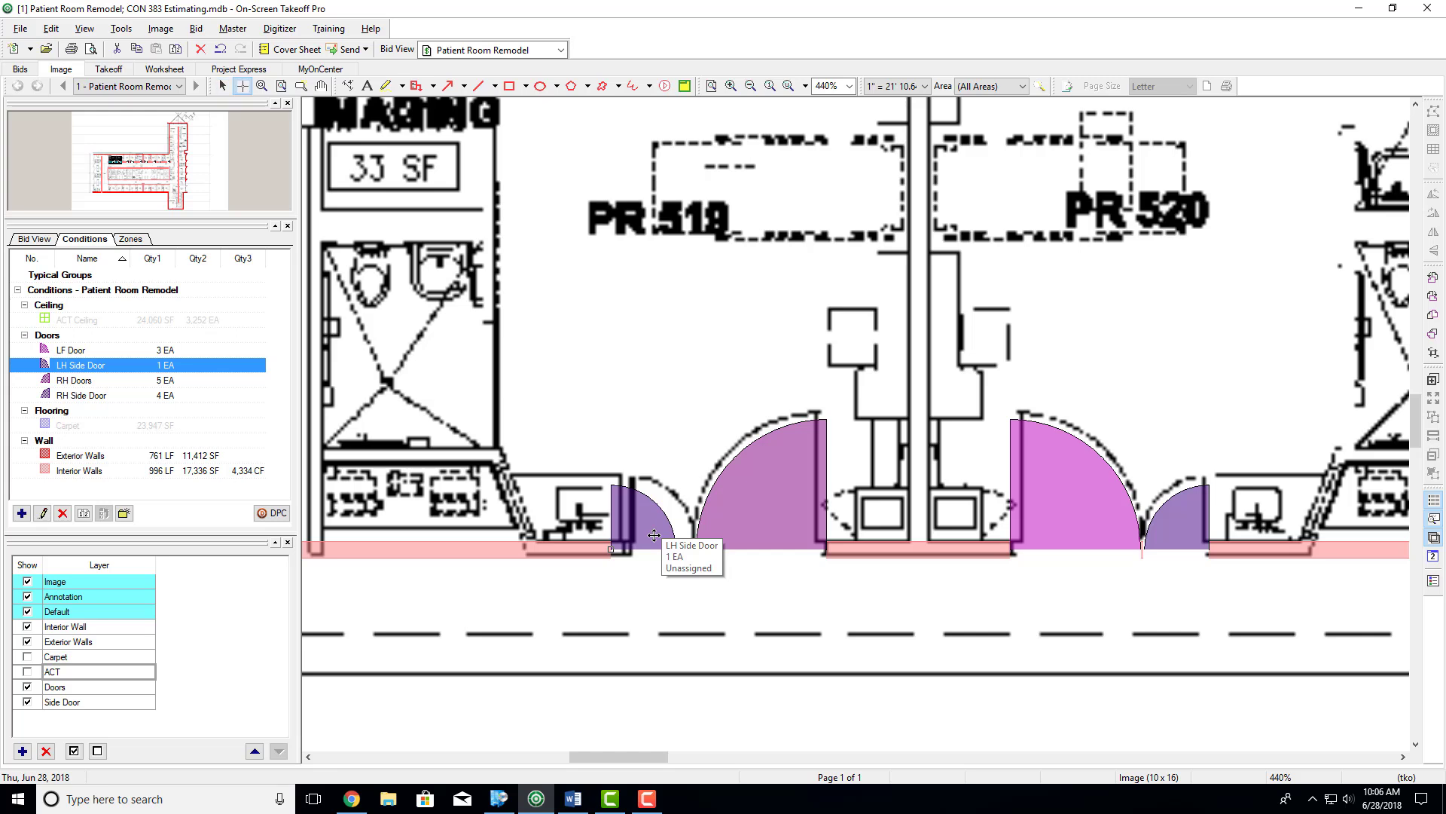
left_click_drag(645, 527, 662, 516)
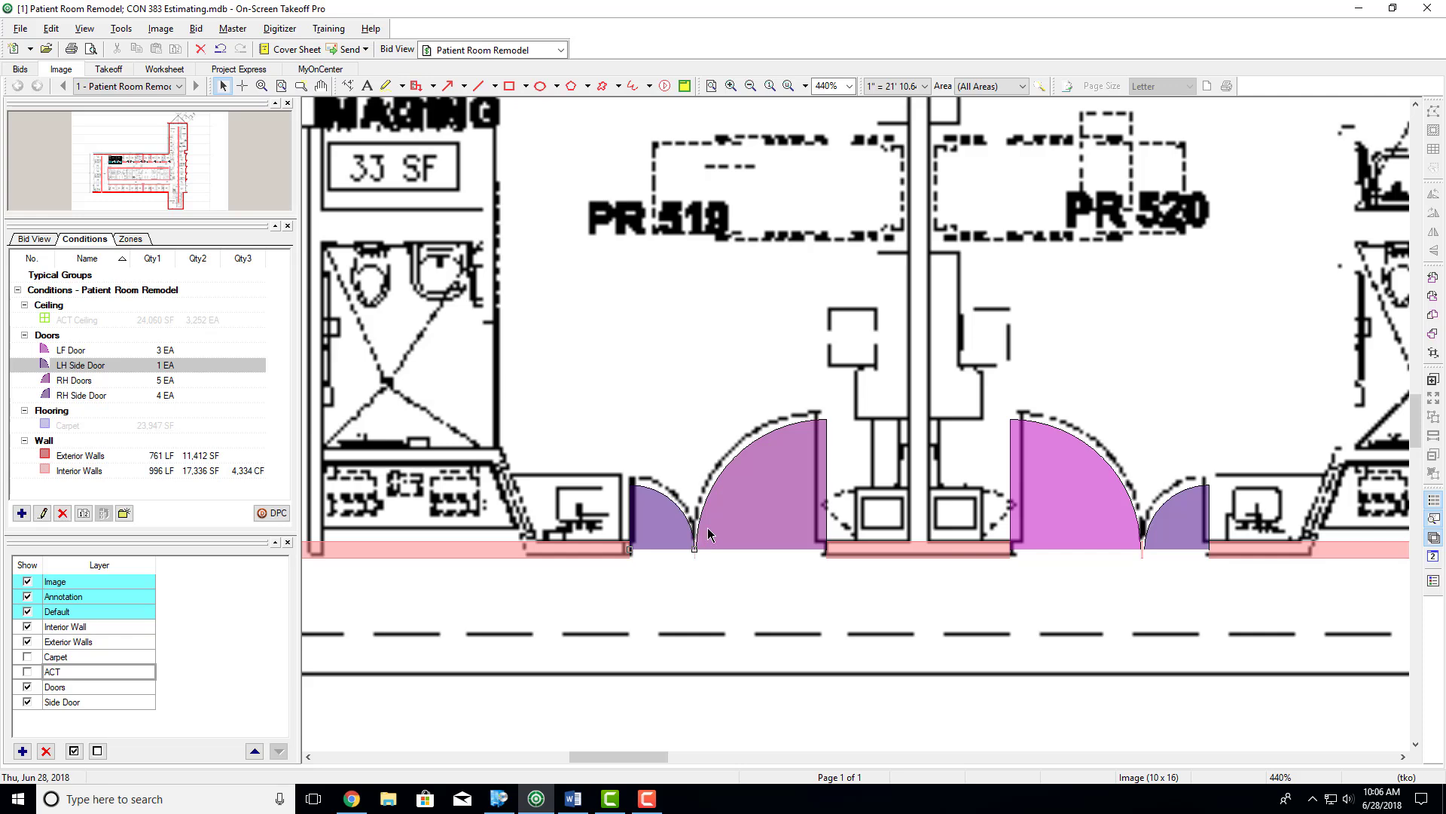
Step: Place LH Side Doors on the corridor wall at the small door openings of PR 521, PR 523 and PR 525
scroll(692, 593, "right", 10)
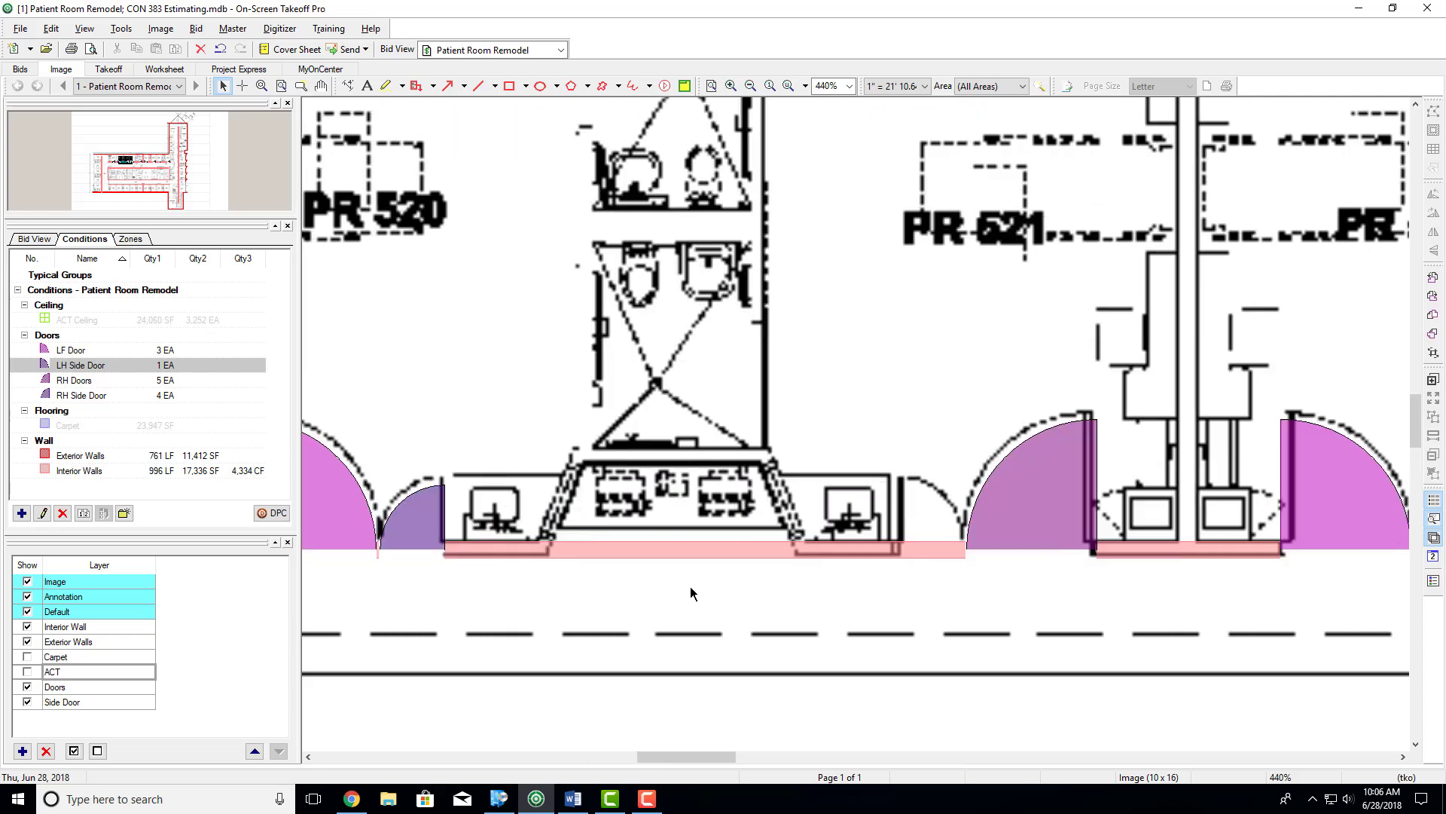
left_click(67, 367)
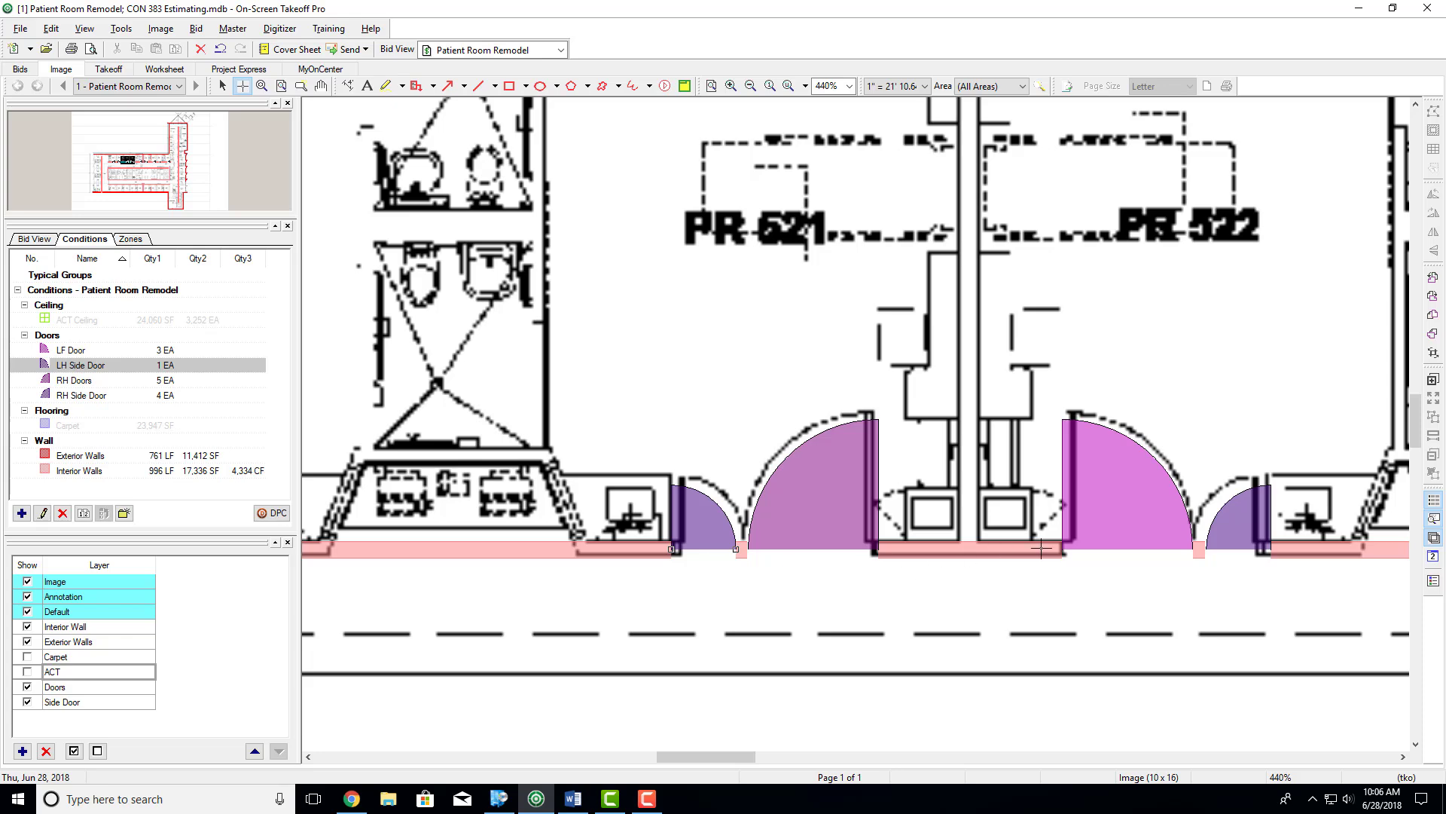
scroll(1042, 549, "right", 7)
left_click(981, 556)
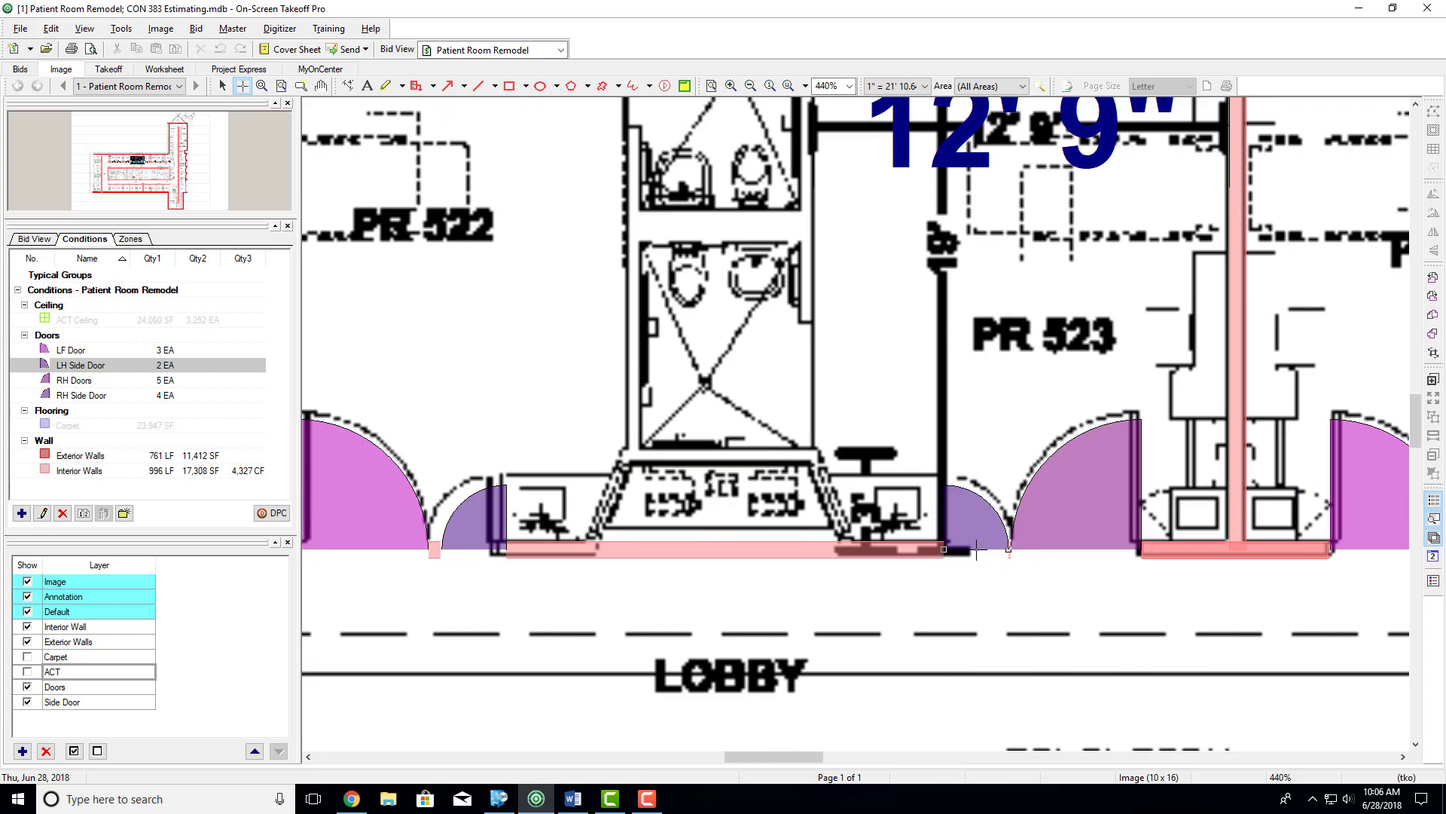
scroll(978, 556, "right", 10)
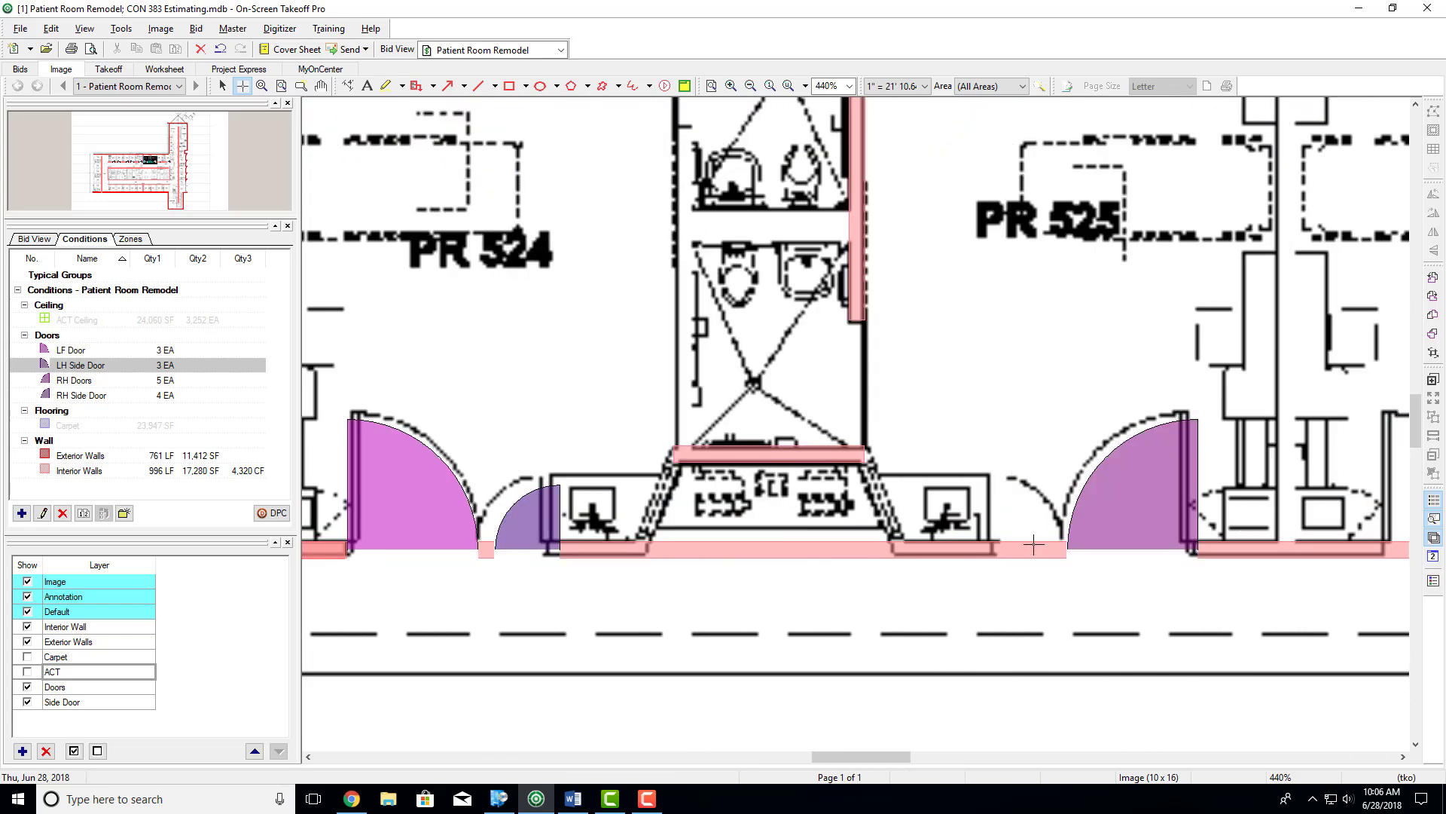
left_click(1033, 546)
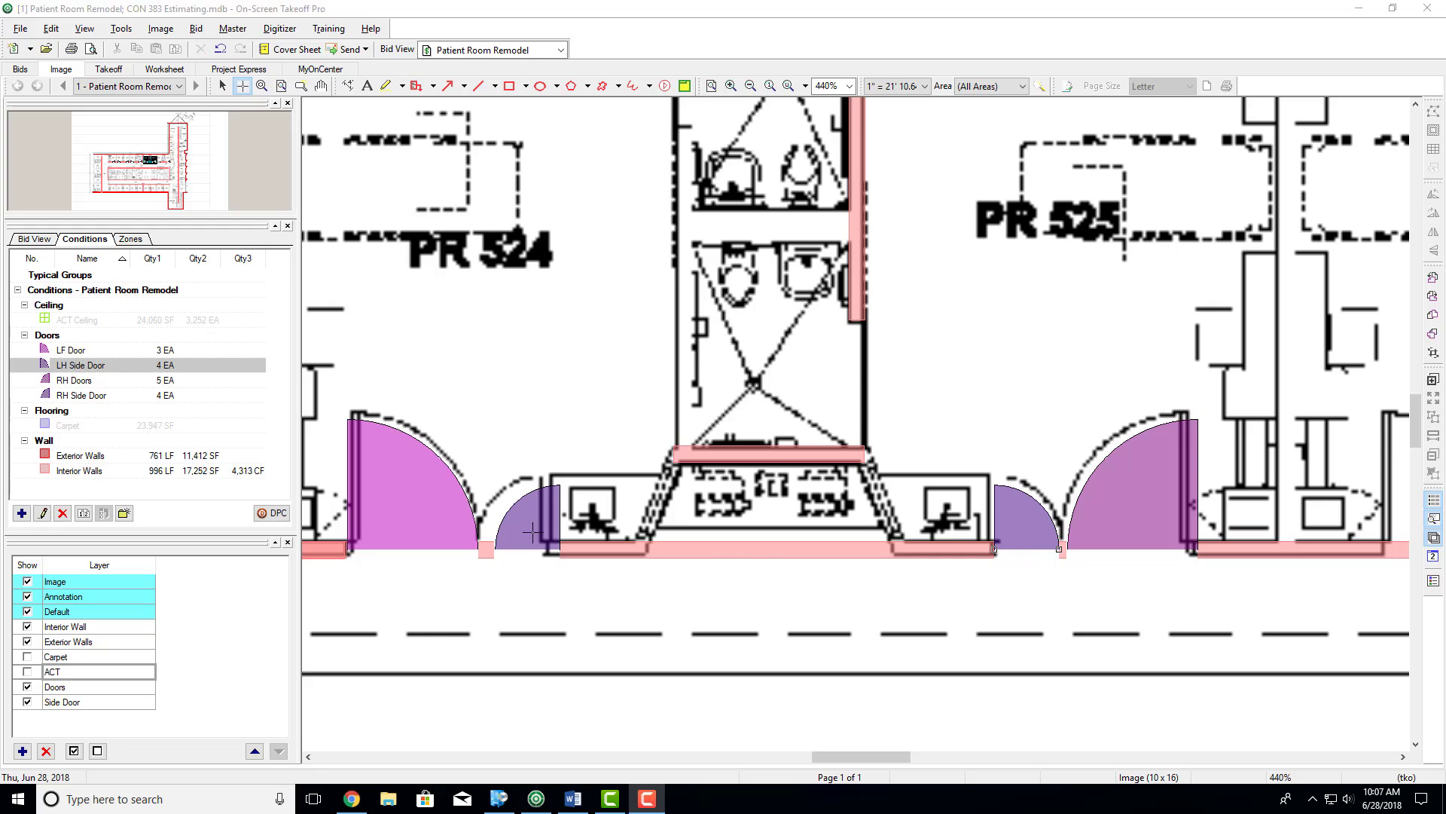
Step: Create an attachment condition named Window A
scroll(453, 566, "down", 4)
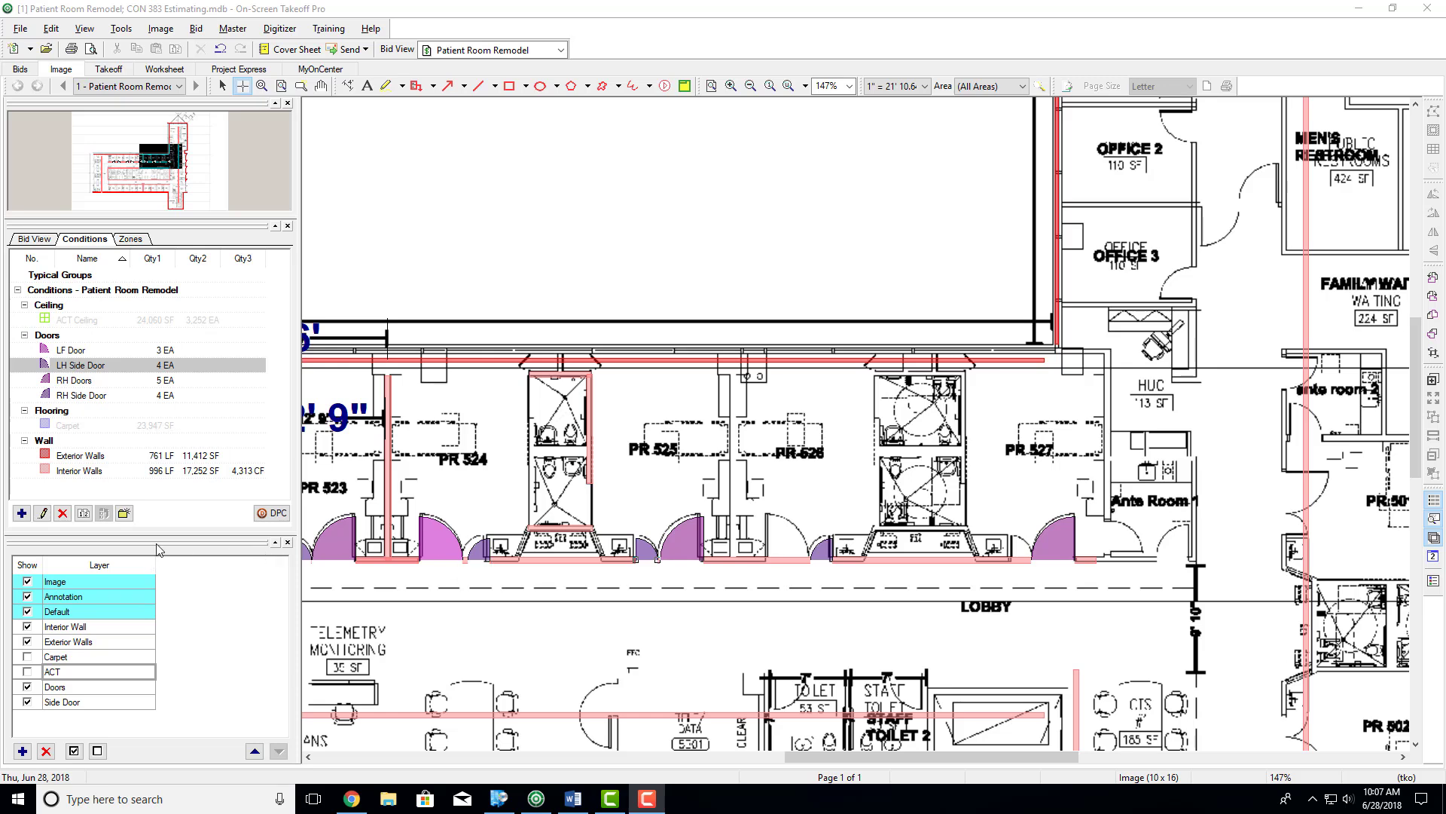
left_click(22, 513)
left_click(743, 255)
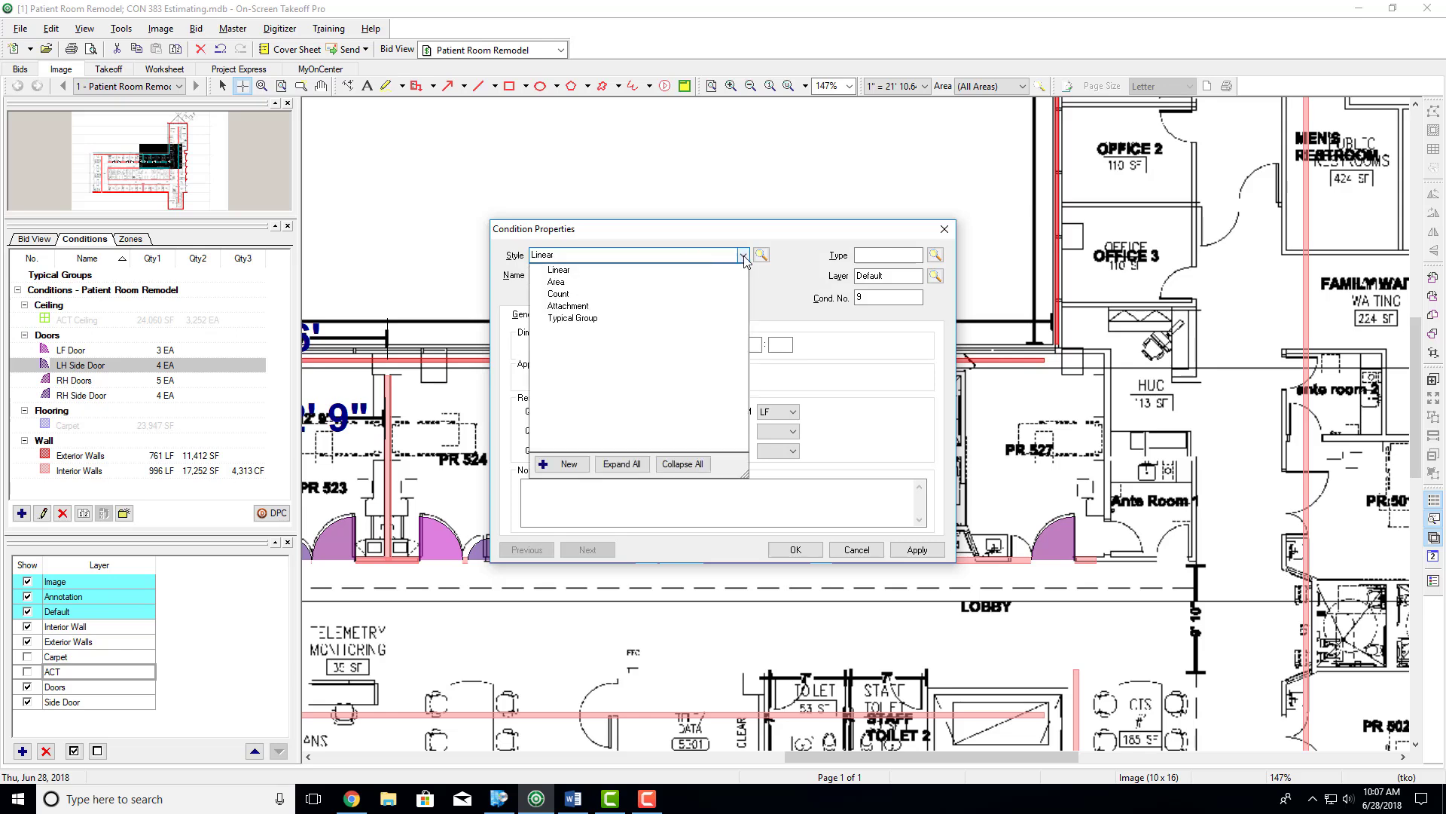
left_click(567, 306)
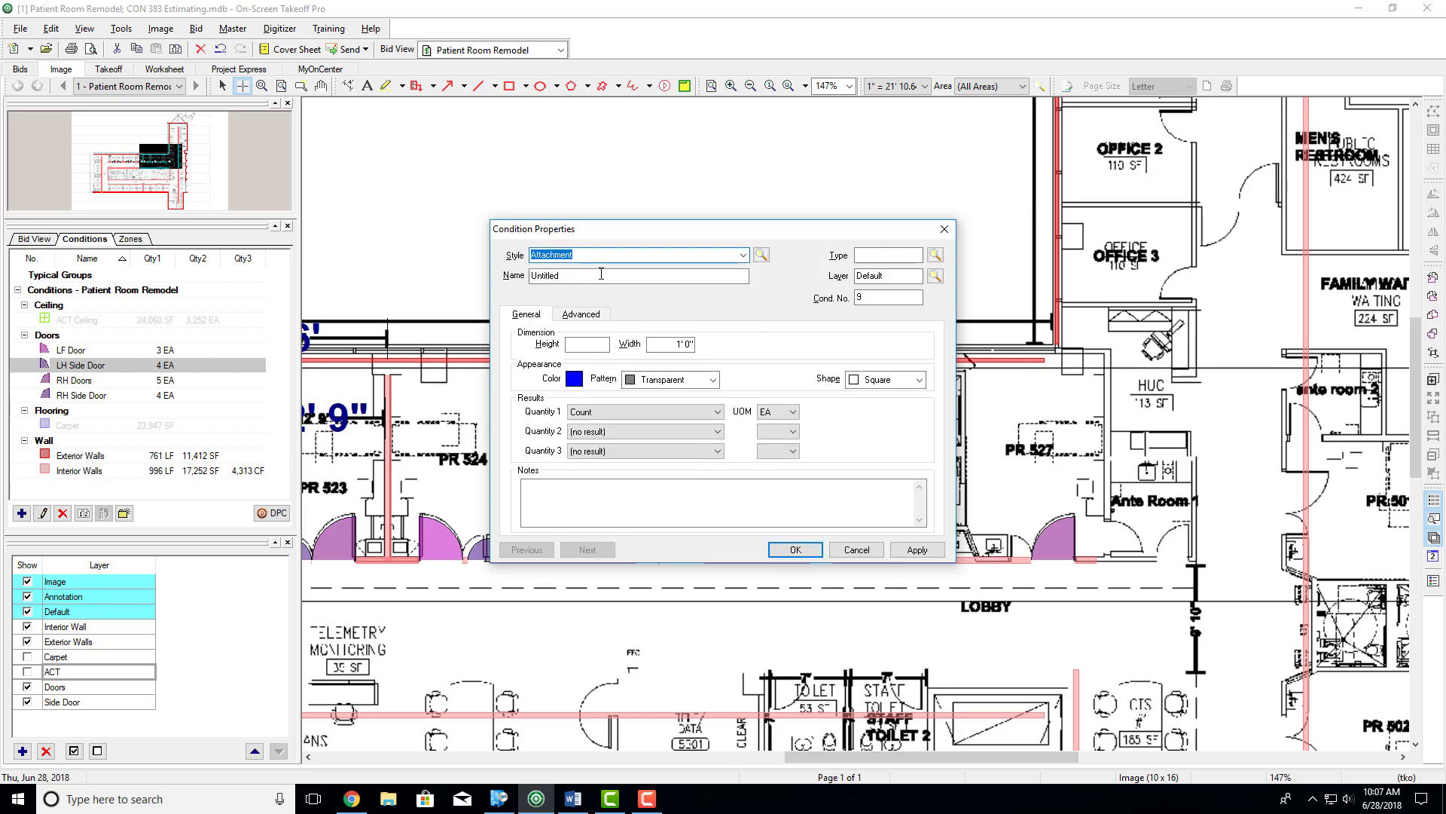
key("Tab")
type("Wi")
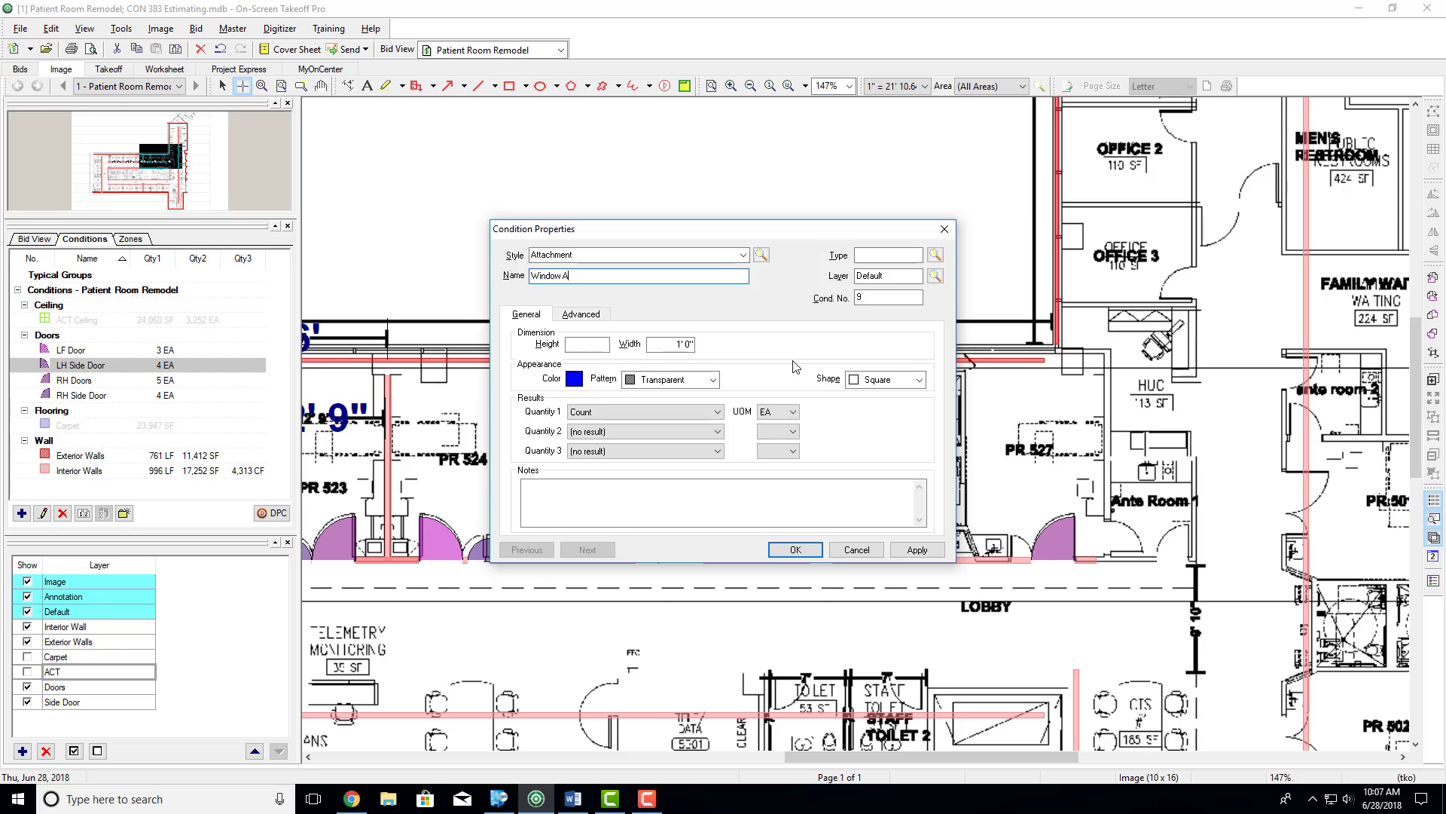
Step: Assign Window A to a new condition type Windows and a new layer Window A
left_click(879, 256)
type("Windows")
key("Tab")
key("Return")
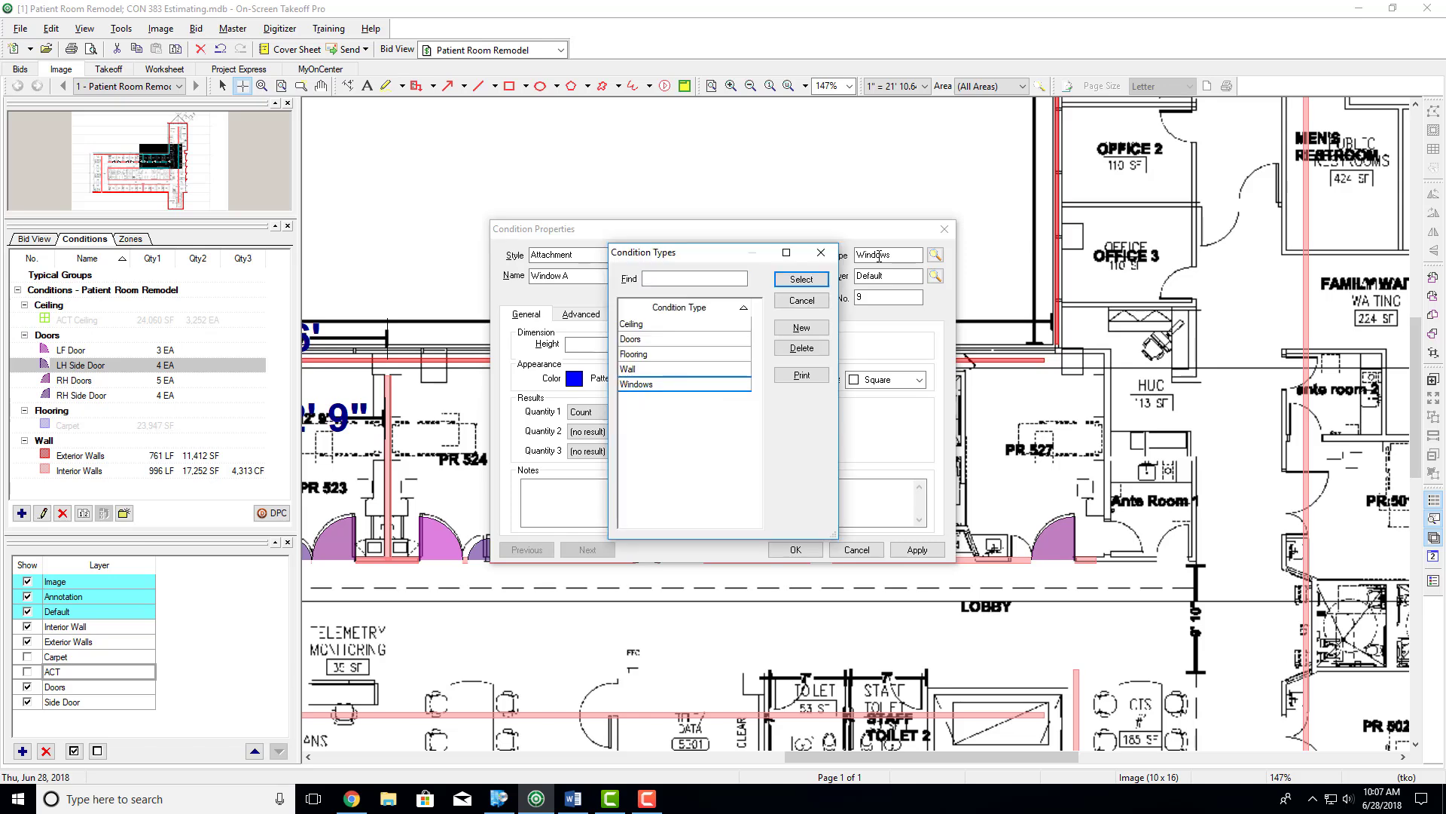
key("Return")
type("Window A")
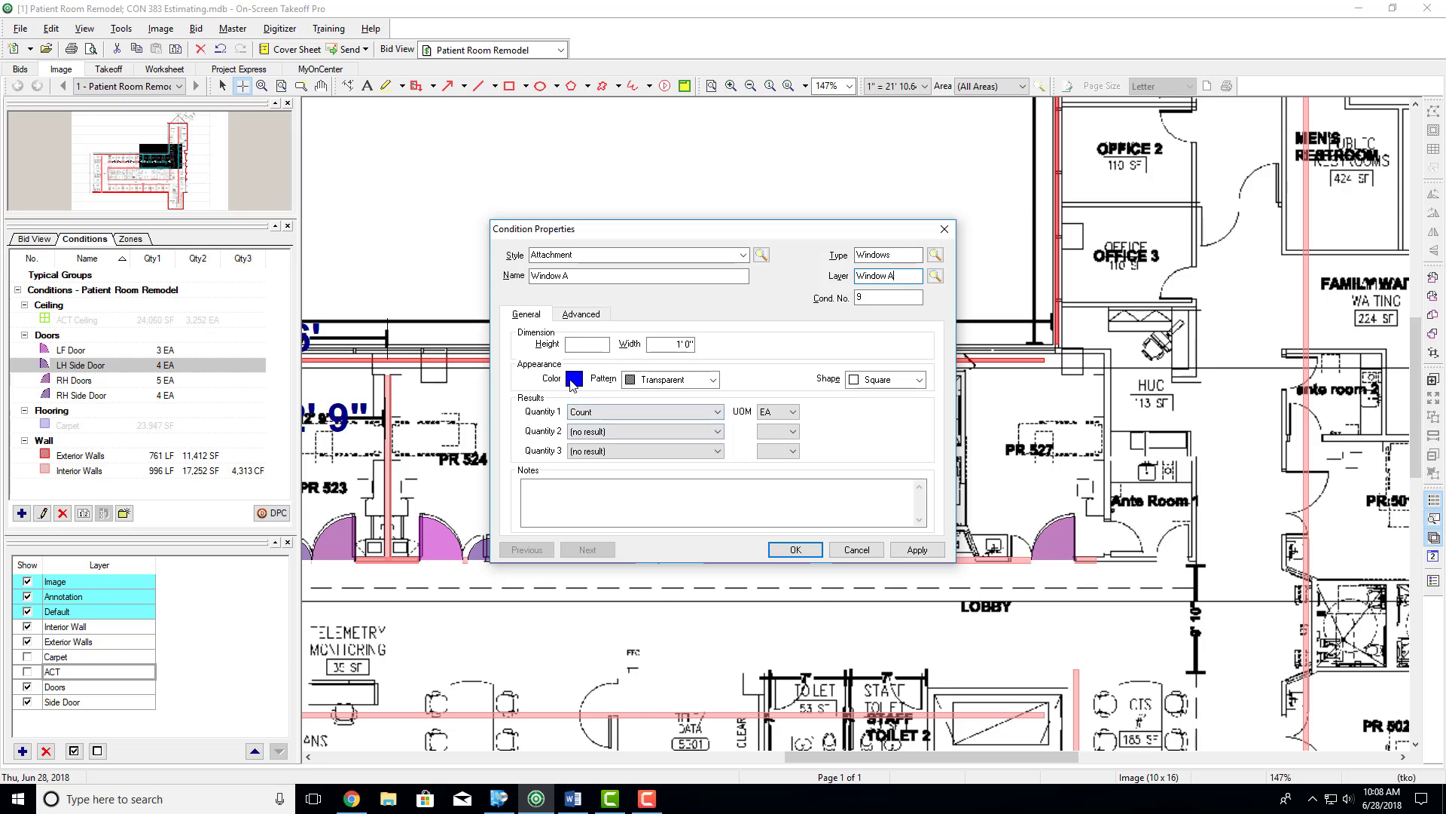
left_click(593, 344)
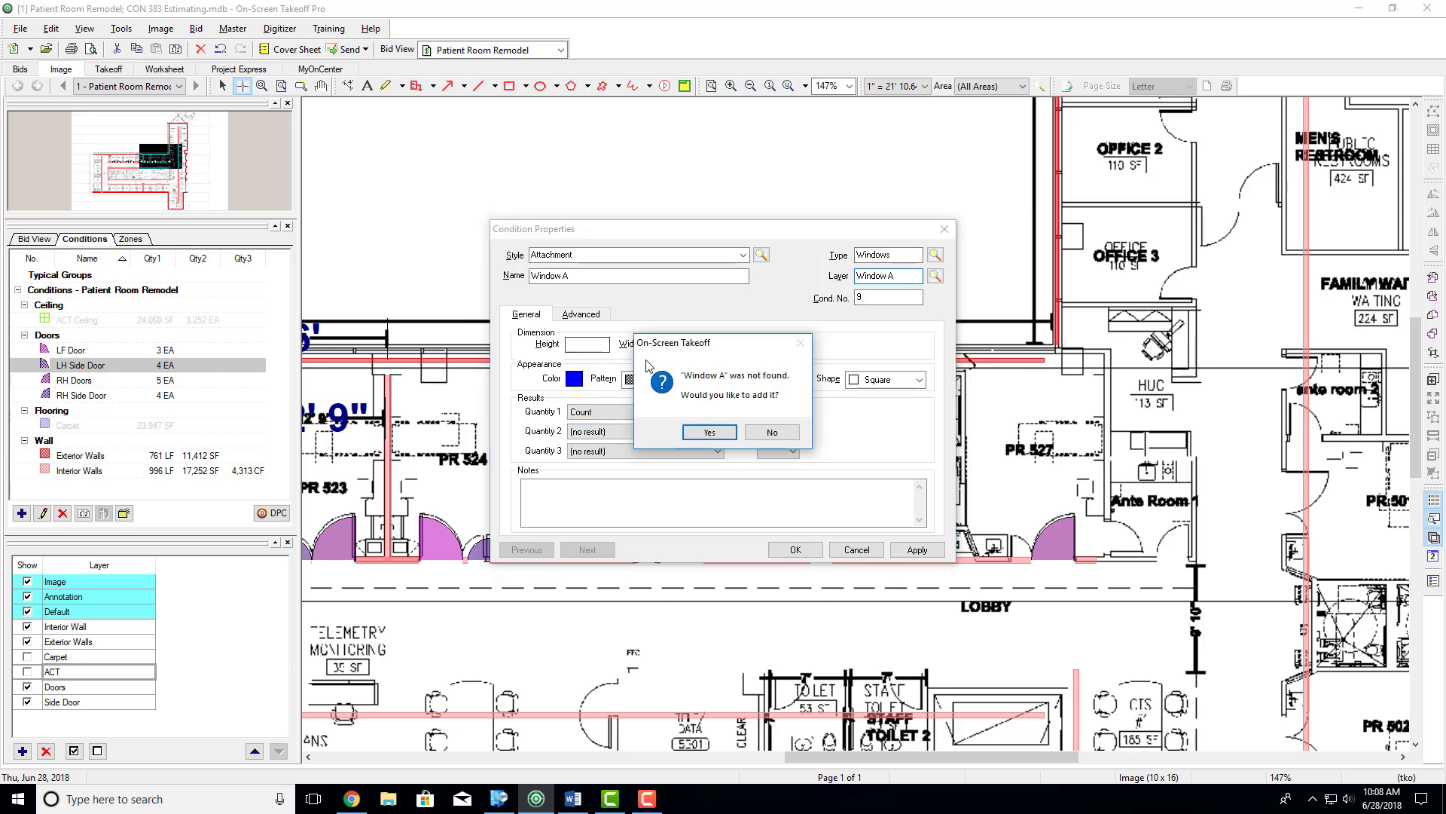
left_click(709, 432)
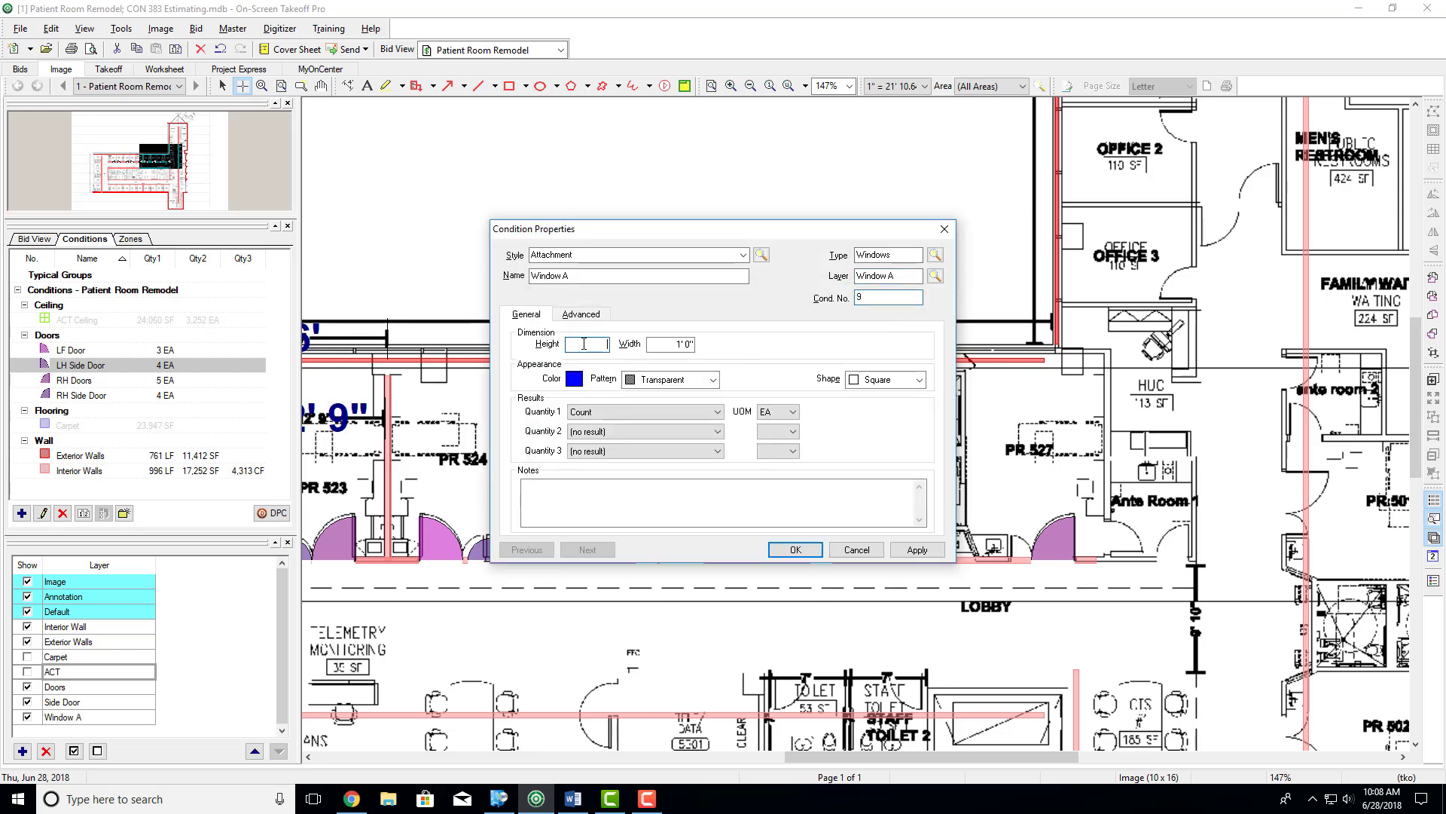
Step: Set Window A's height and width to 3'0" each, choose the Window 1 shape and save the condition
key("Tab")
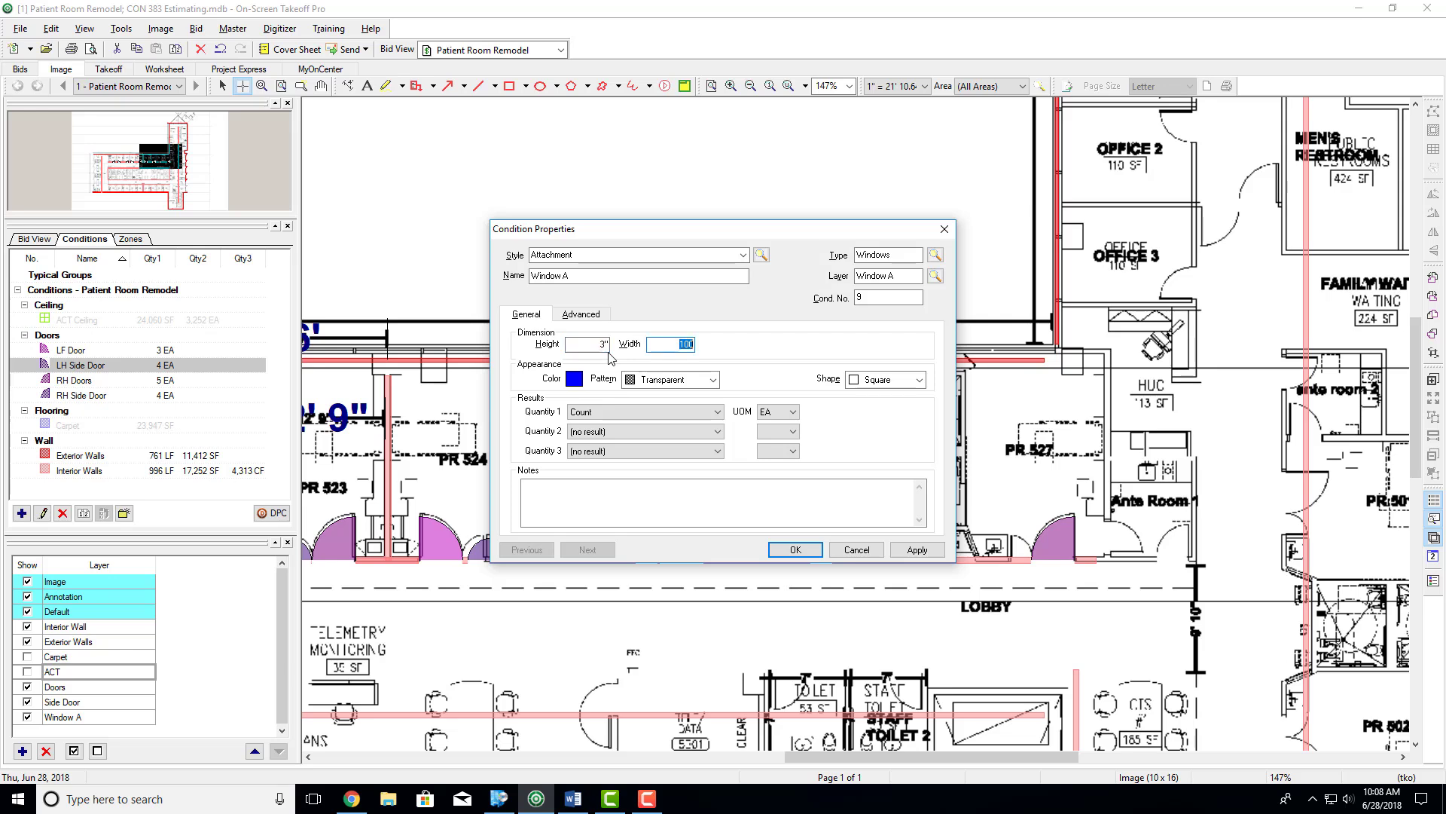
type("3")
key("shift+Tab")
type("30")
key("Tab")
type("300")
key("Tab")
left_click(866, 386)
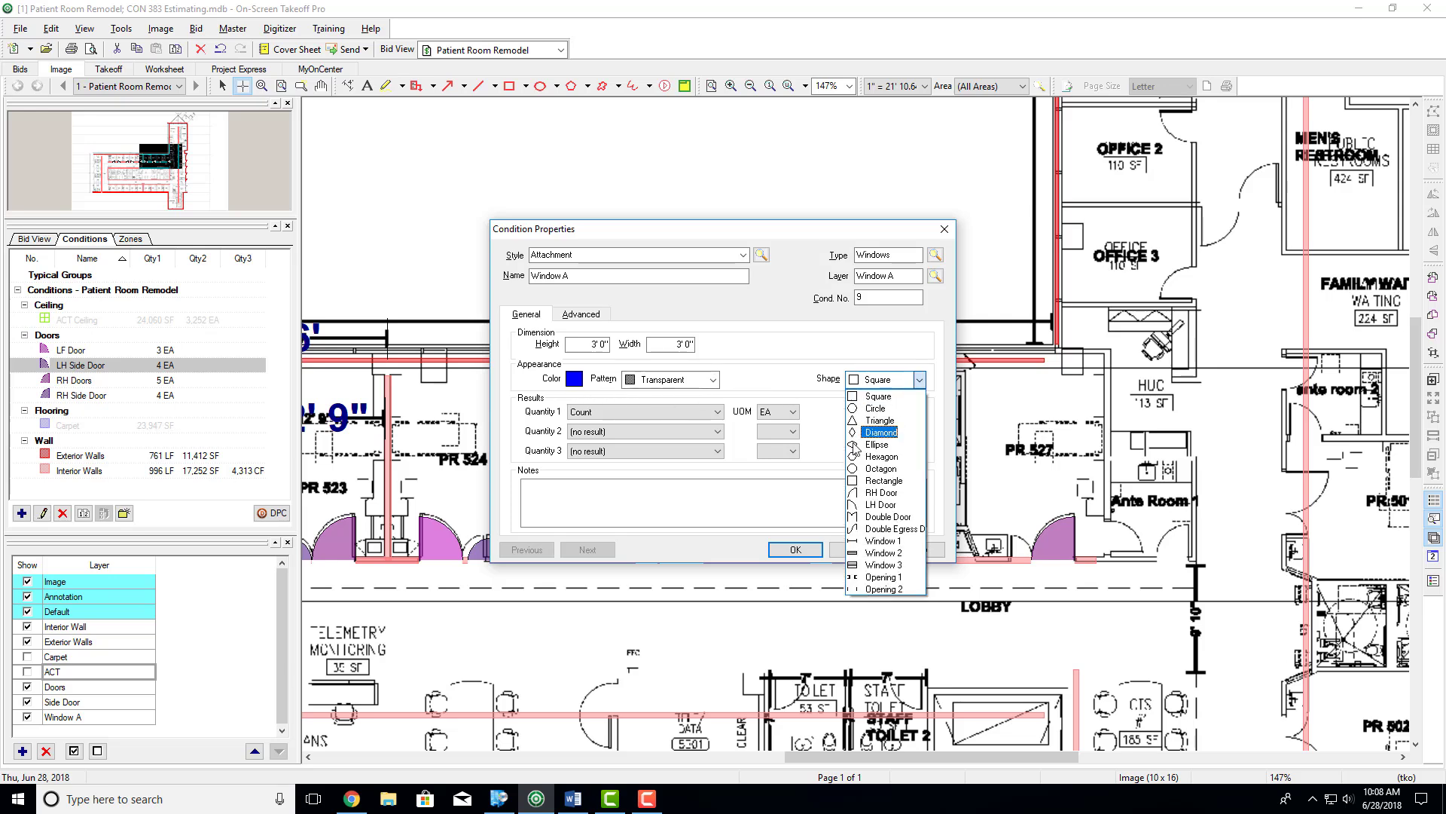
left_click(874, 540)
left_click(794, 549)
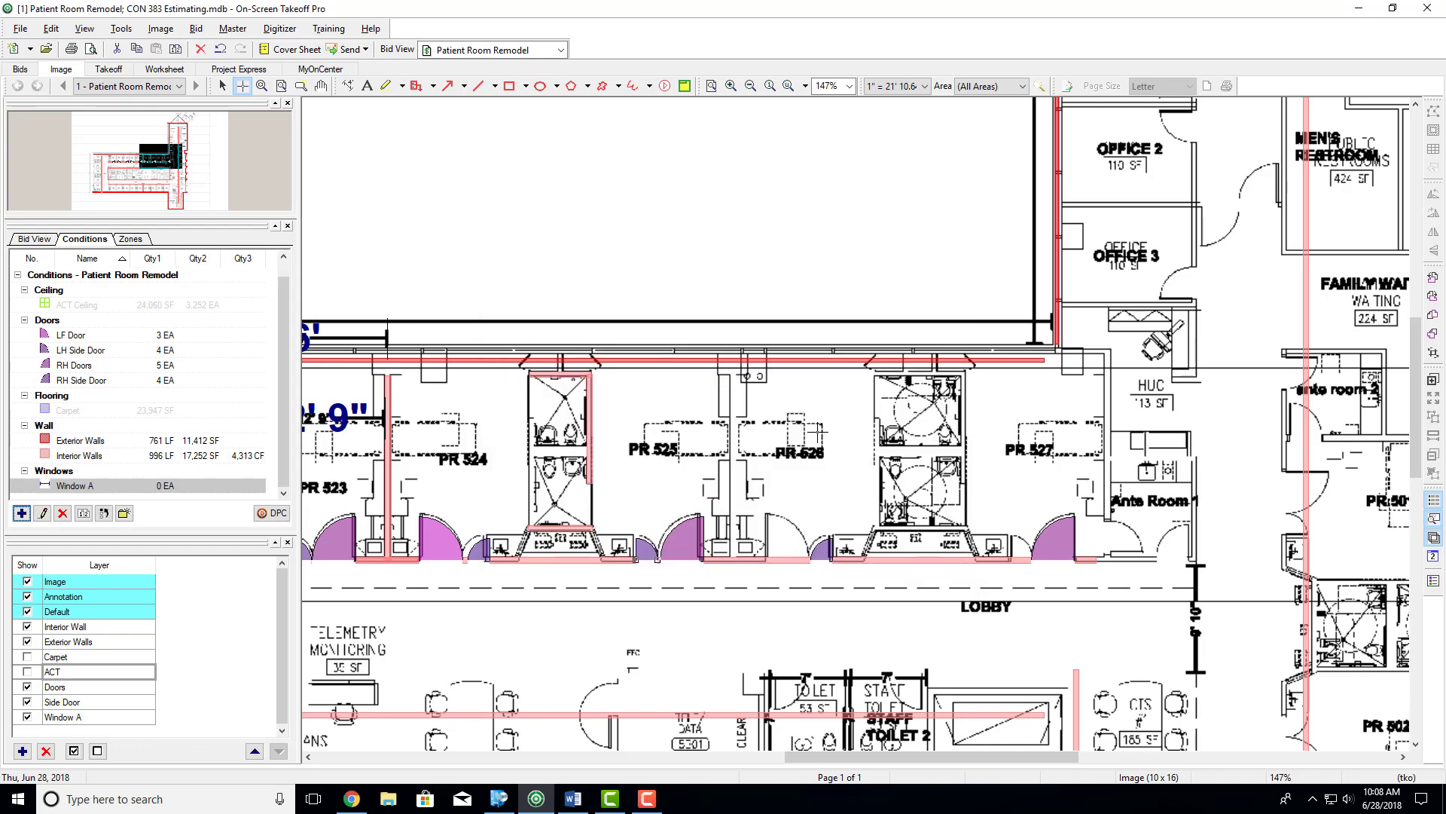
Step: Place Window A on the four angled exterior wall segments beside Ante Room 2 and at PR 501, PR 502 and PR 503
scroll(818, 431, "up", 2)
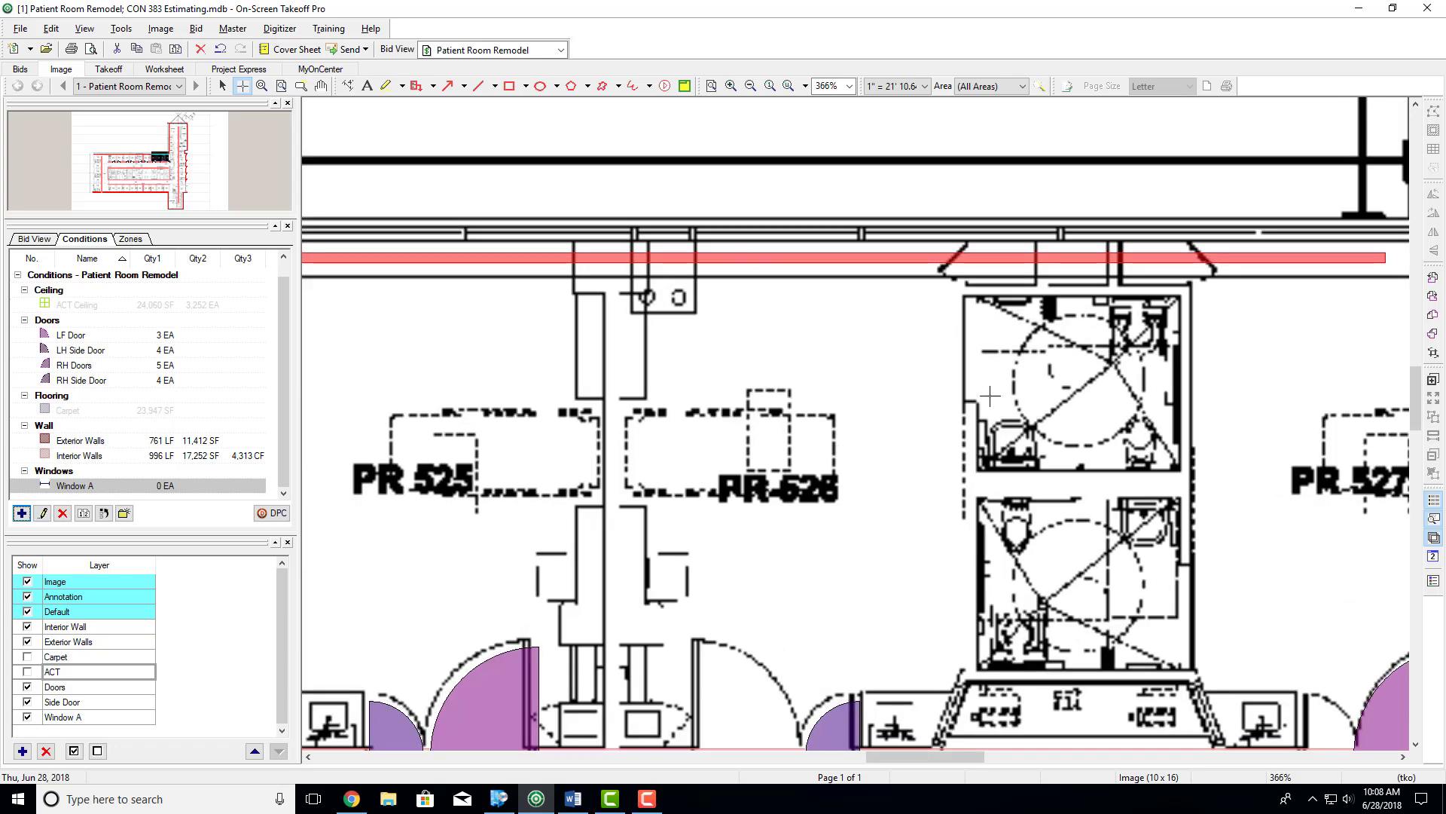
scroll(552, 415, "down", 3)
scroll(554, 415, "right", 8)
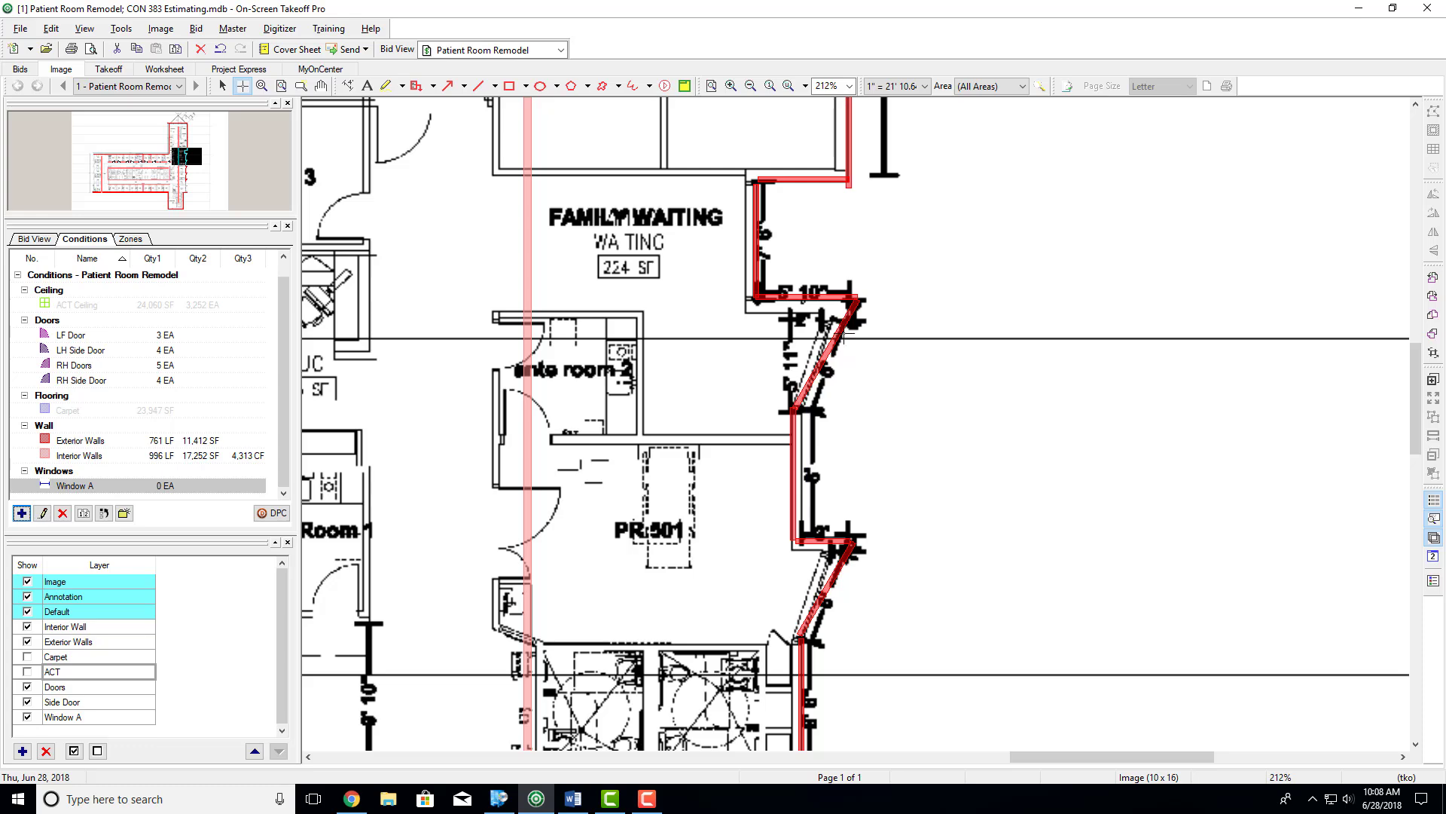
left_click(819, 361)
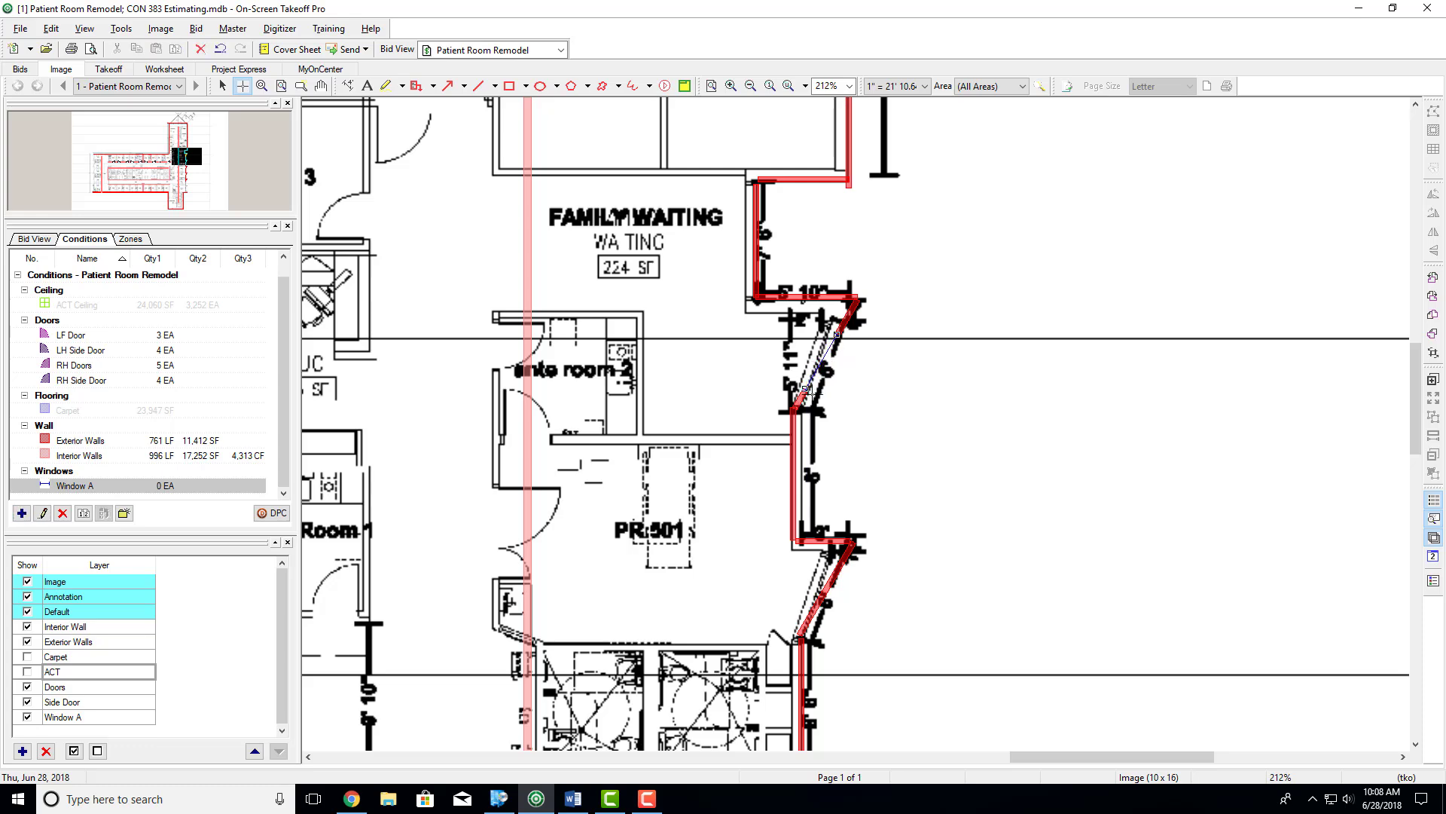
scroll(829, 399, "down", 3)
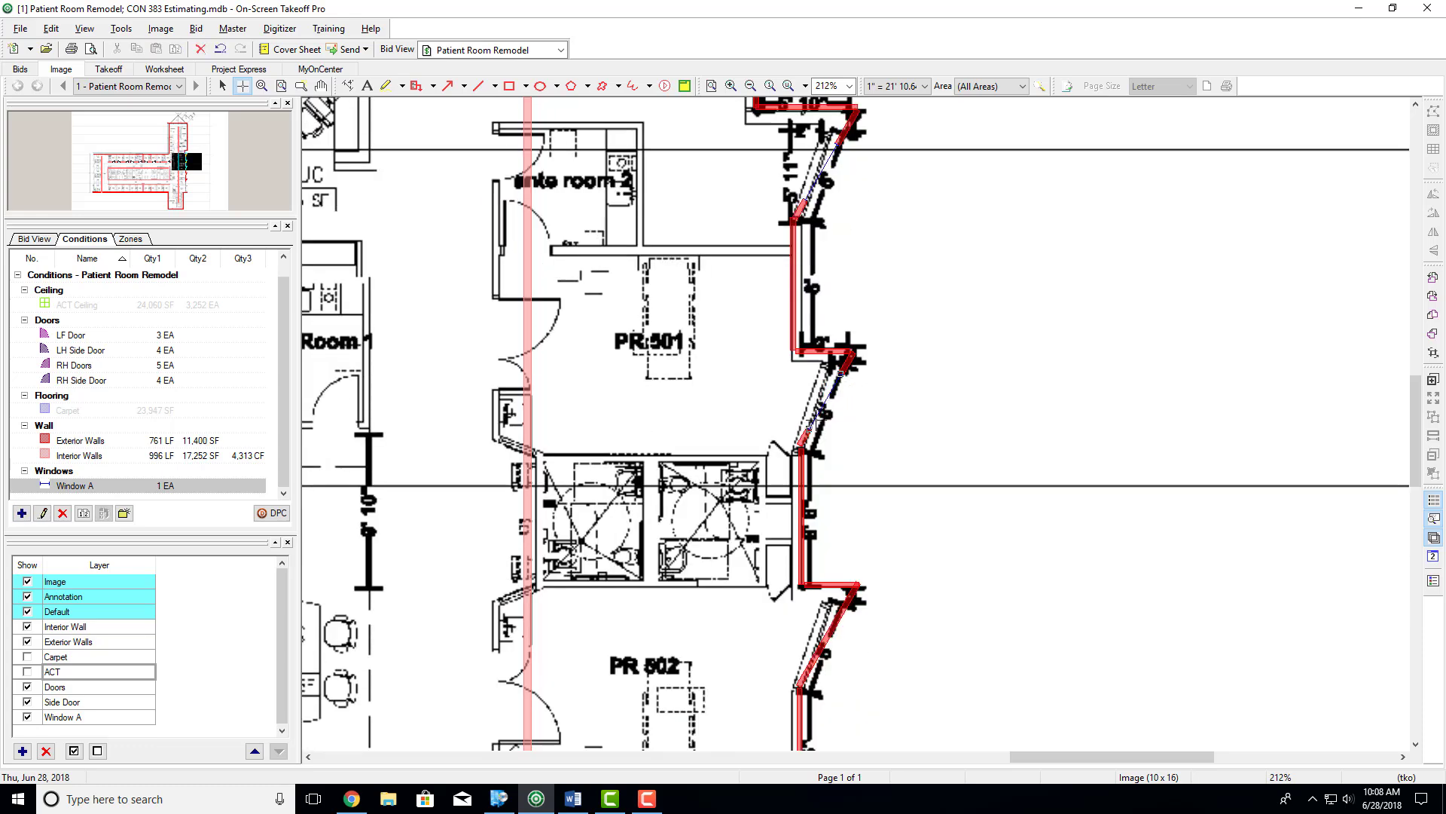
scroll(821, 411, "down", 4)
scroll(821, 395, "down", 4)
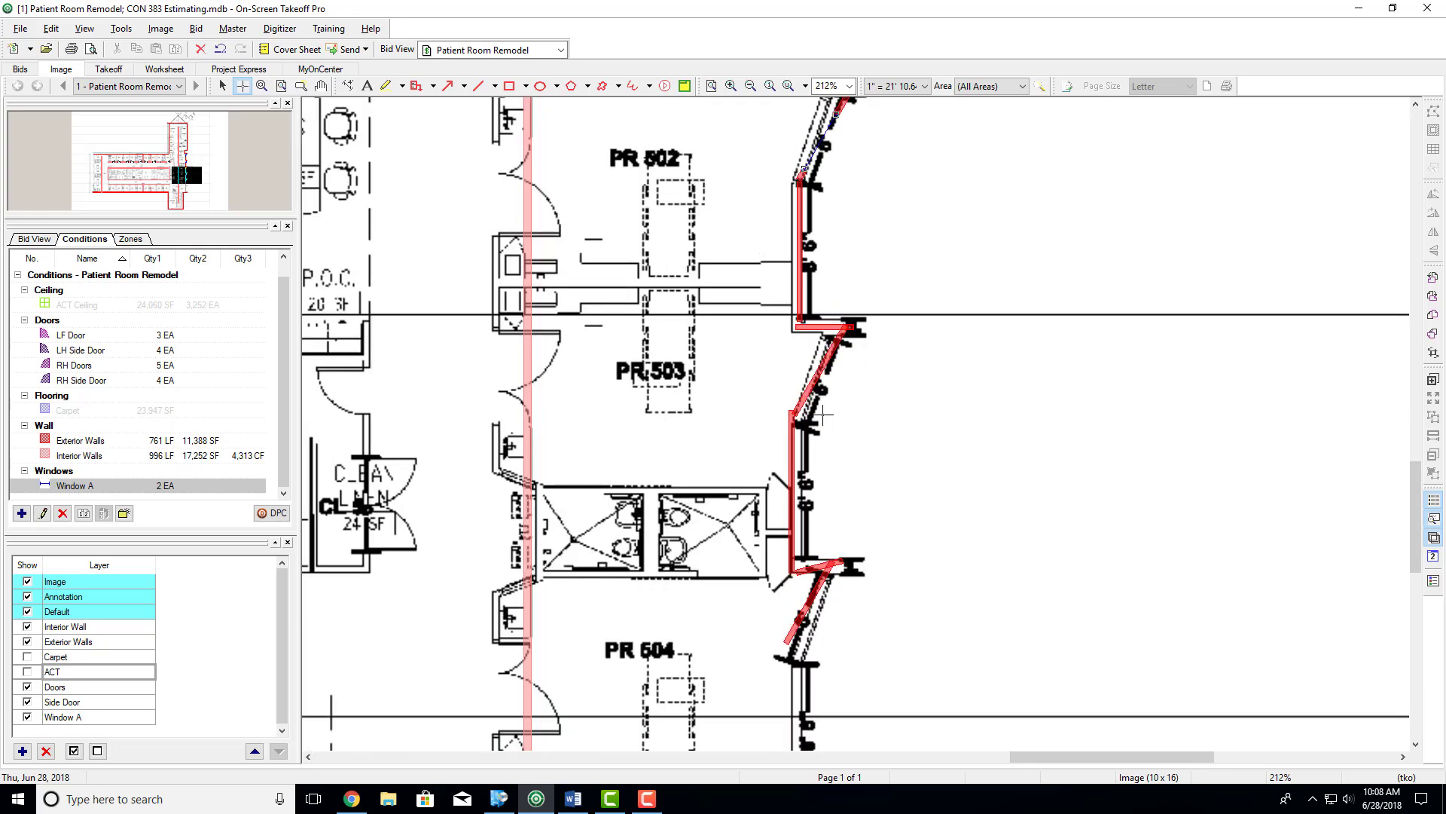
left_click(818, 375)
scroll(688, 466, "down", 5, "ctrl")
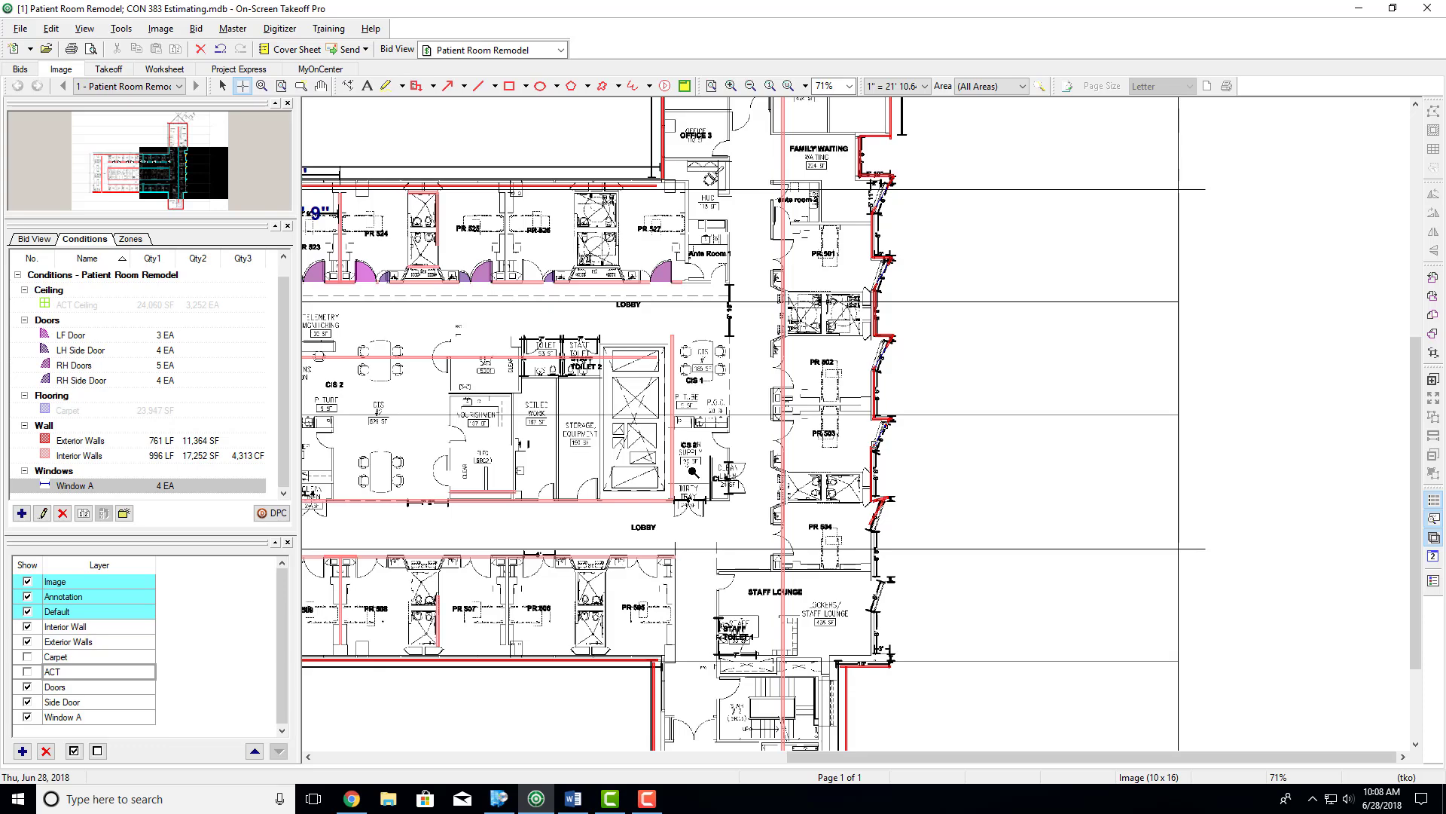
Step: Review the quantities of all conditions in the takeoff totals and the cost worksheet, comparing them with the plan
scroll(693, 472, "left", 6, "shift")
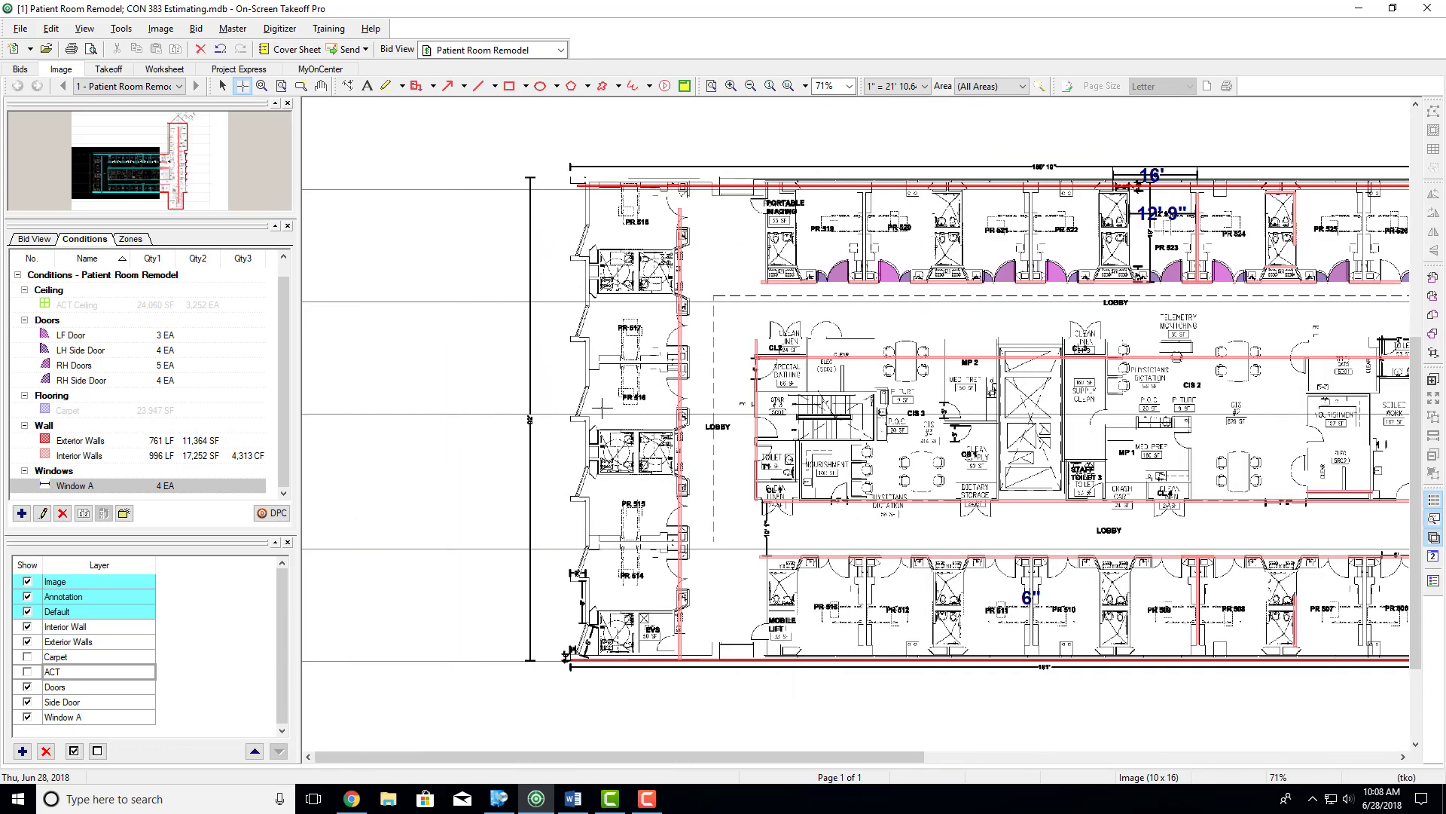
scroll(603, 409, "down", 1)
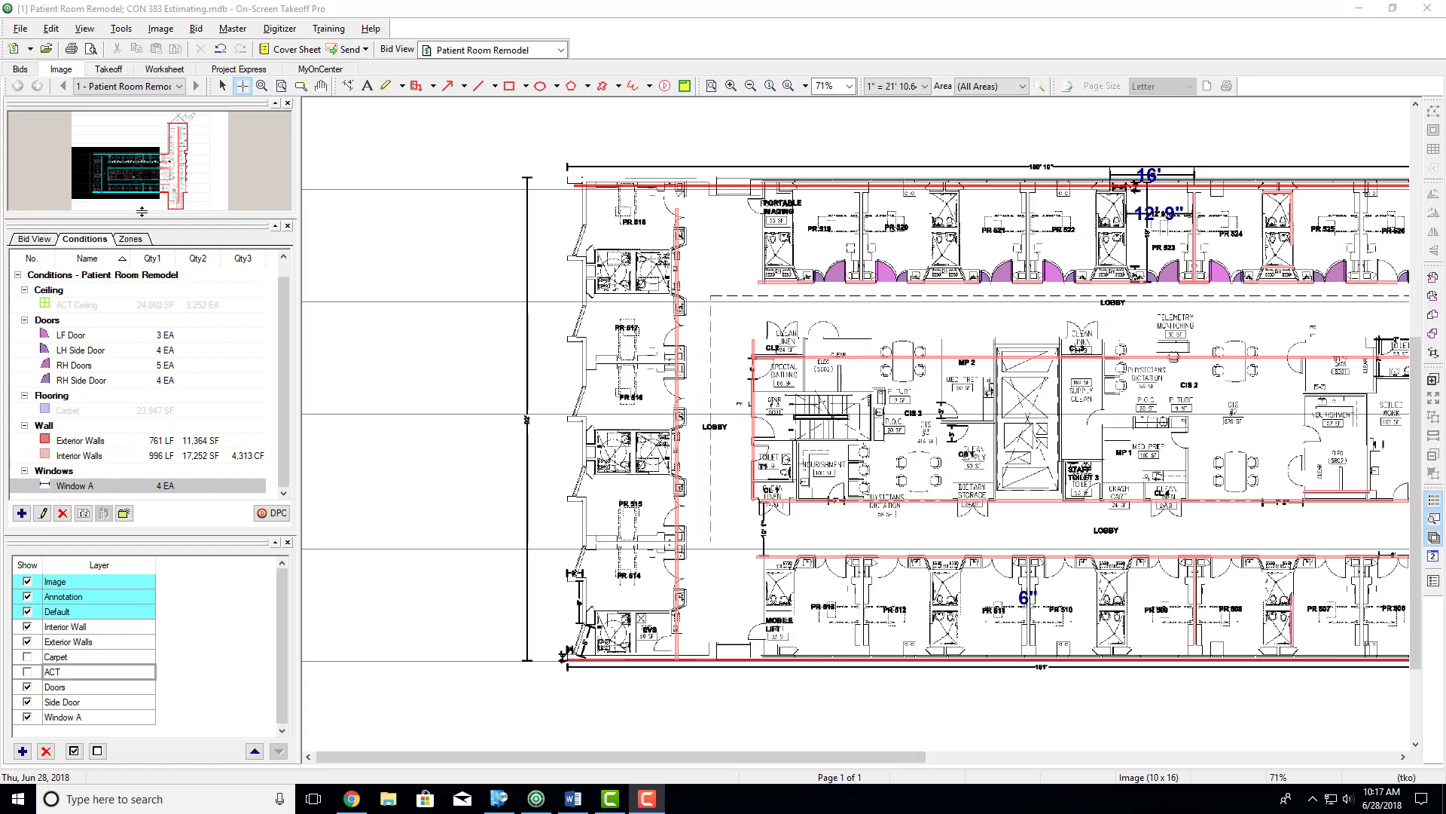
left_click(108, 70)
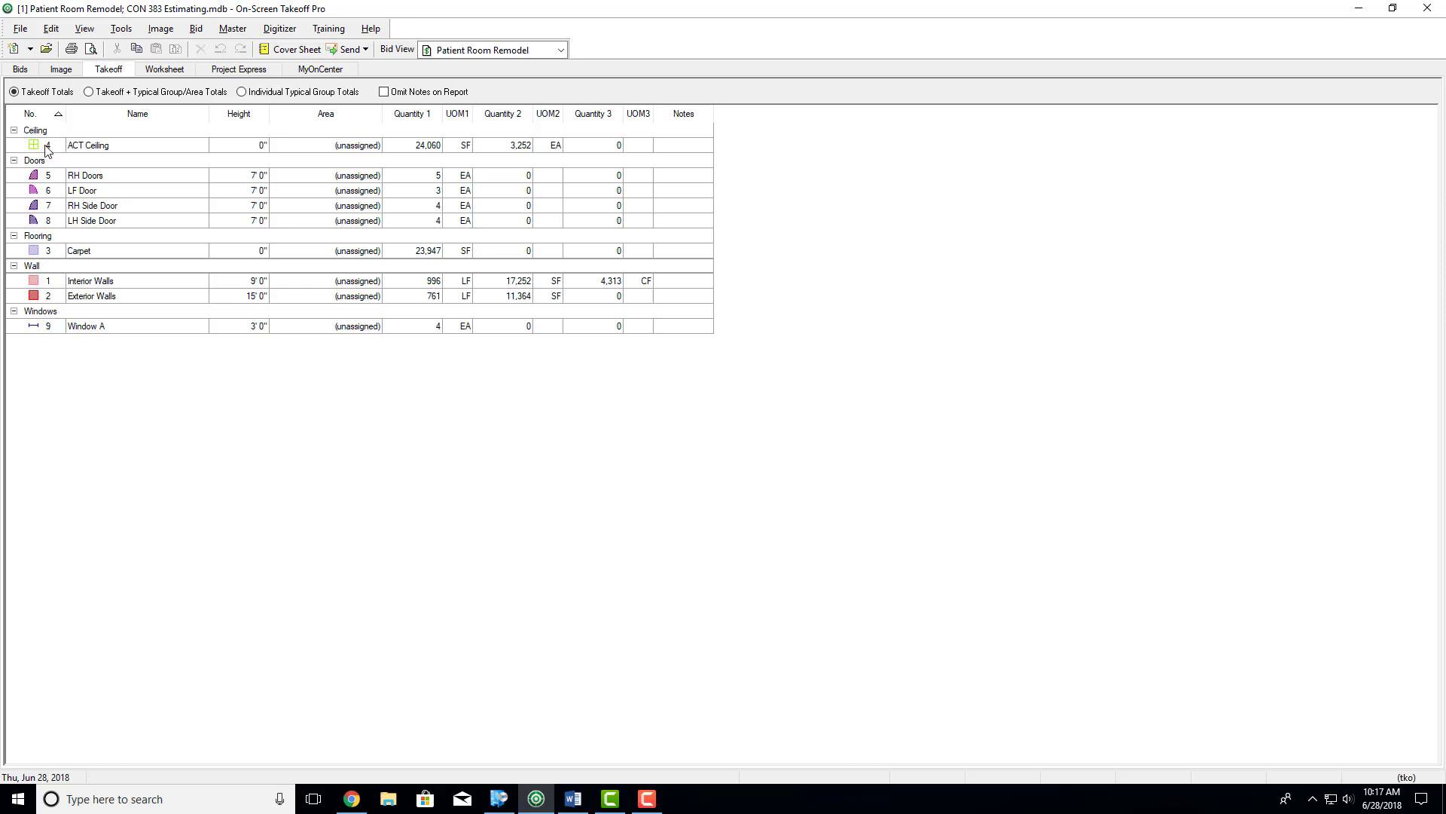
left_click(62, 69)
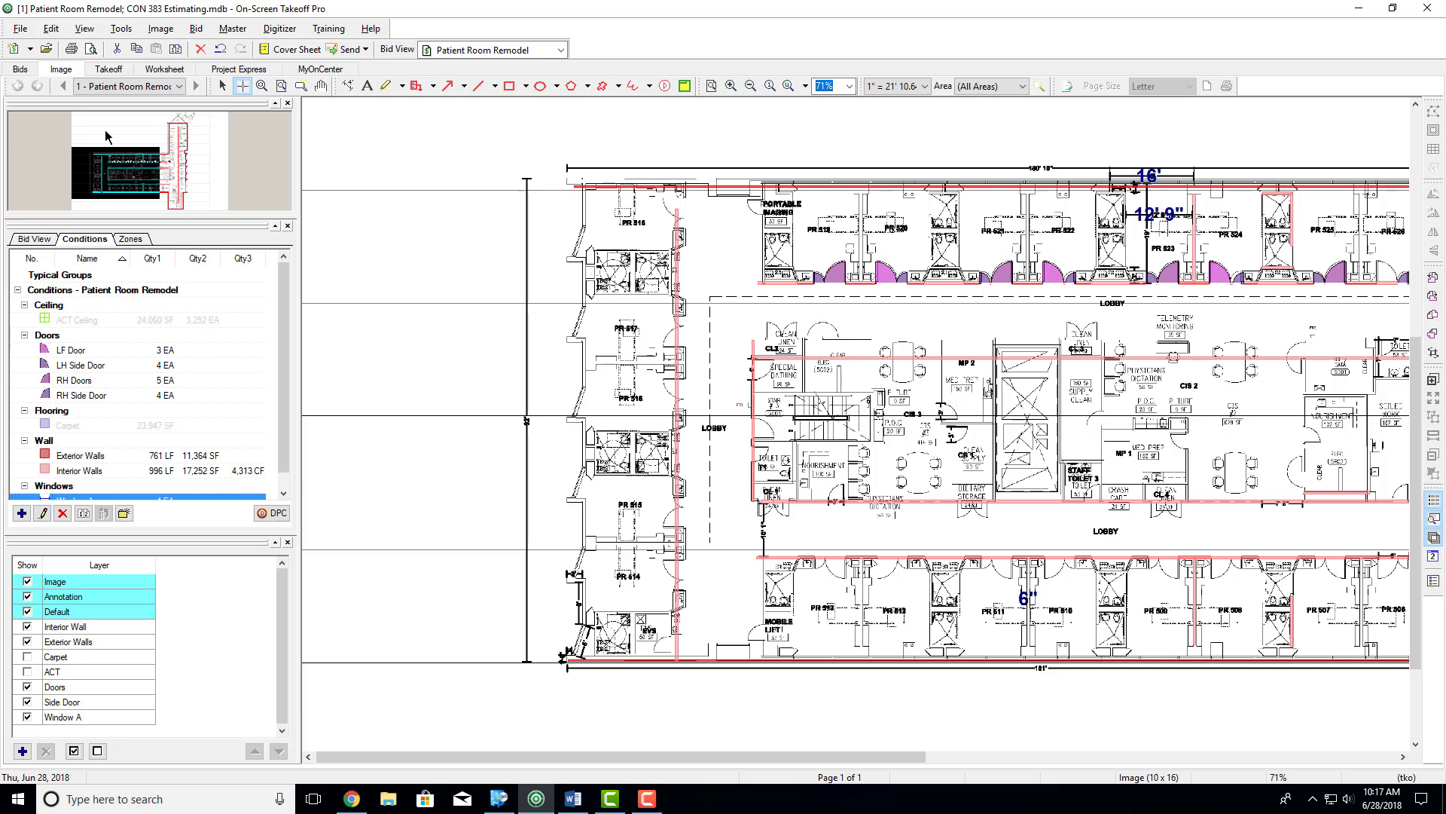
left_click(153, 72)
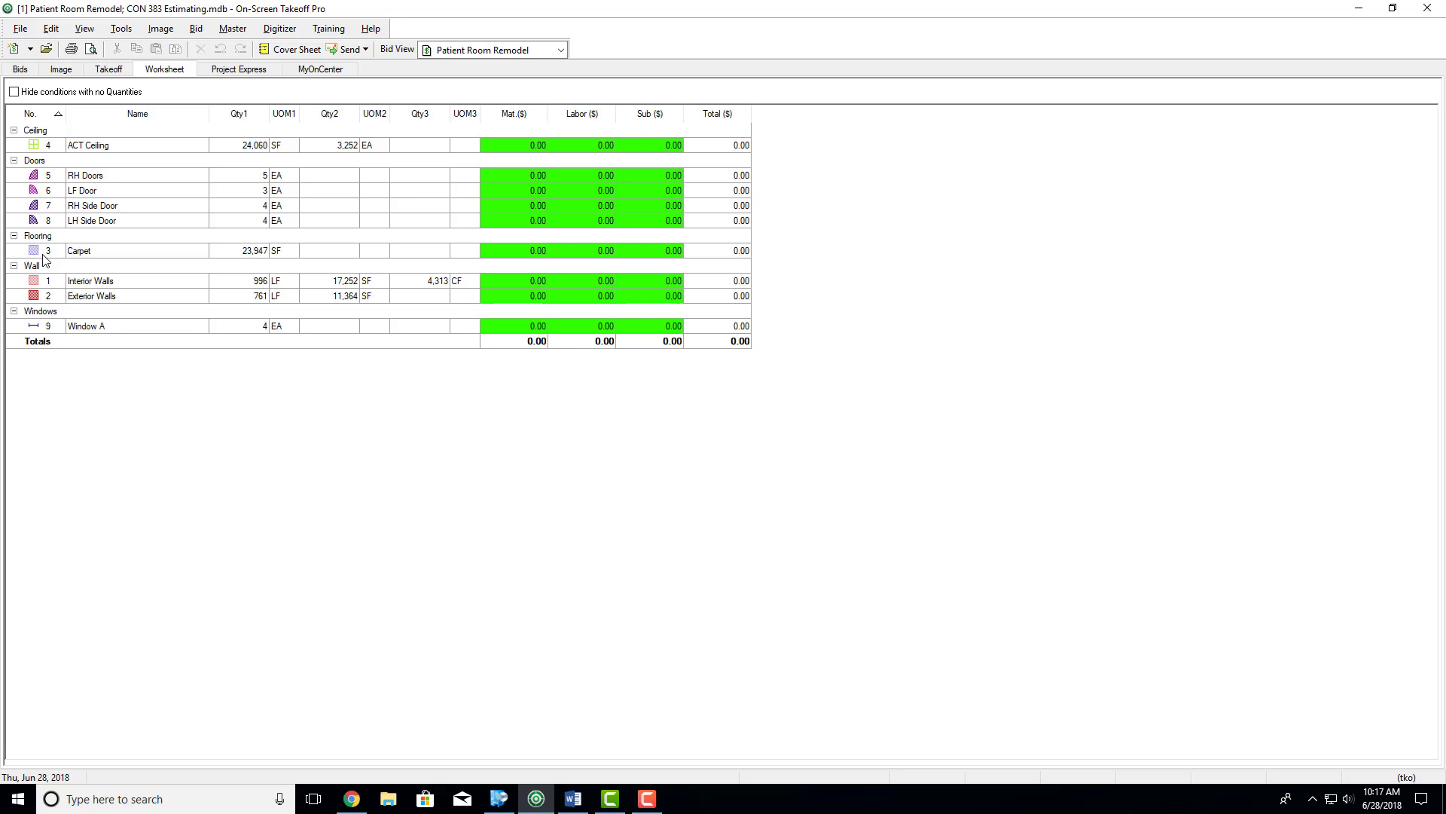
left_click(113, 69)
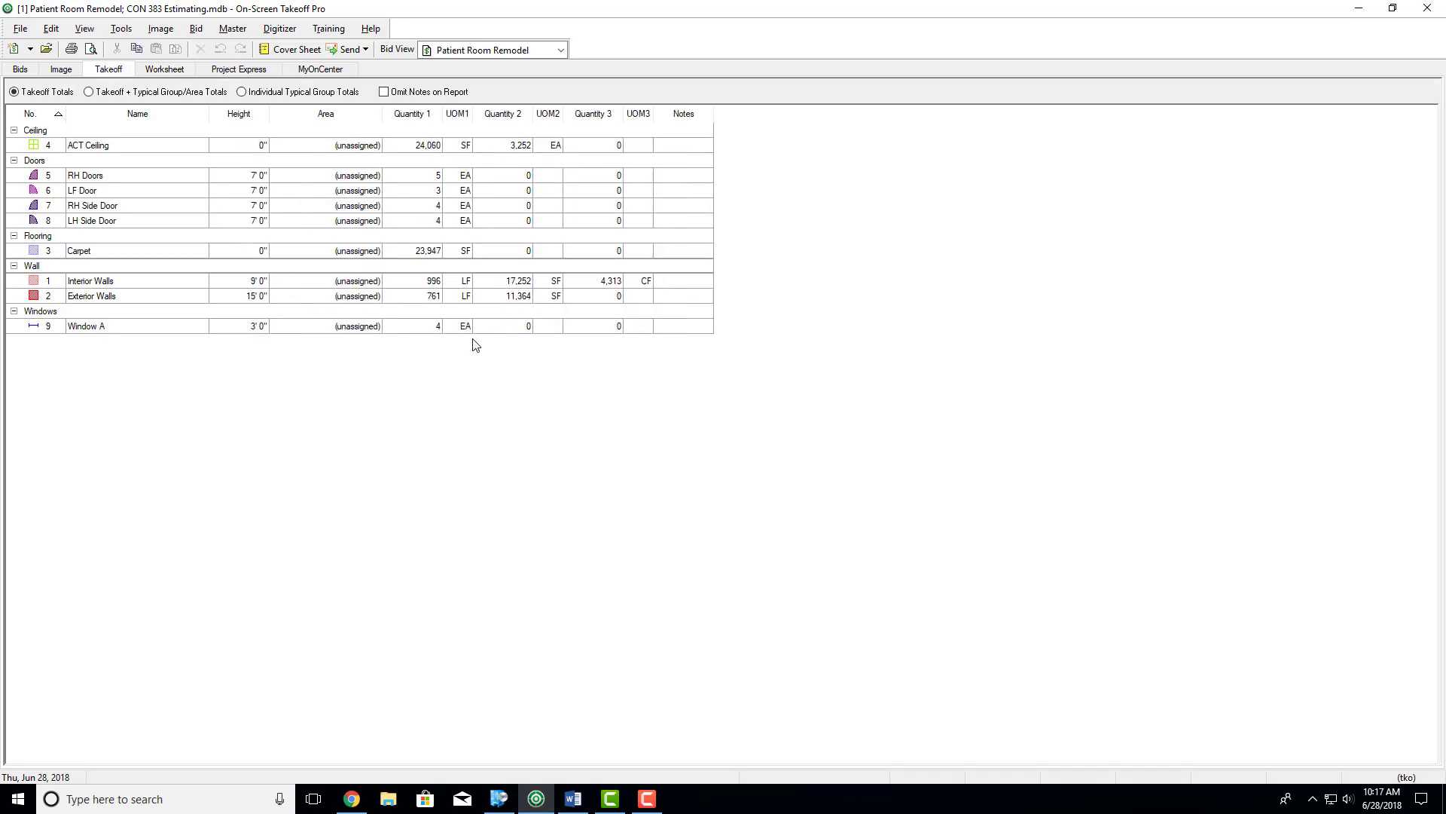
left_click(62, 70)
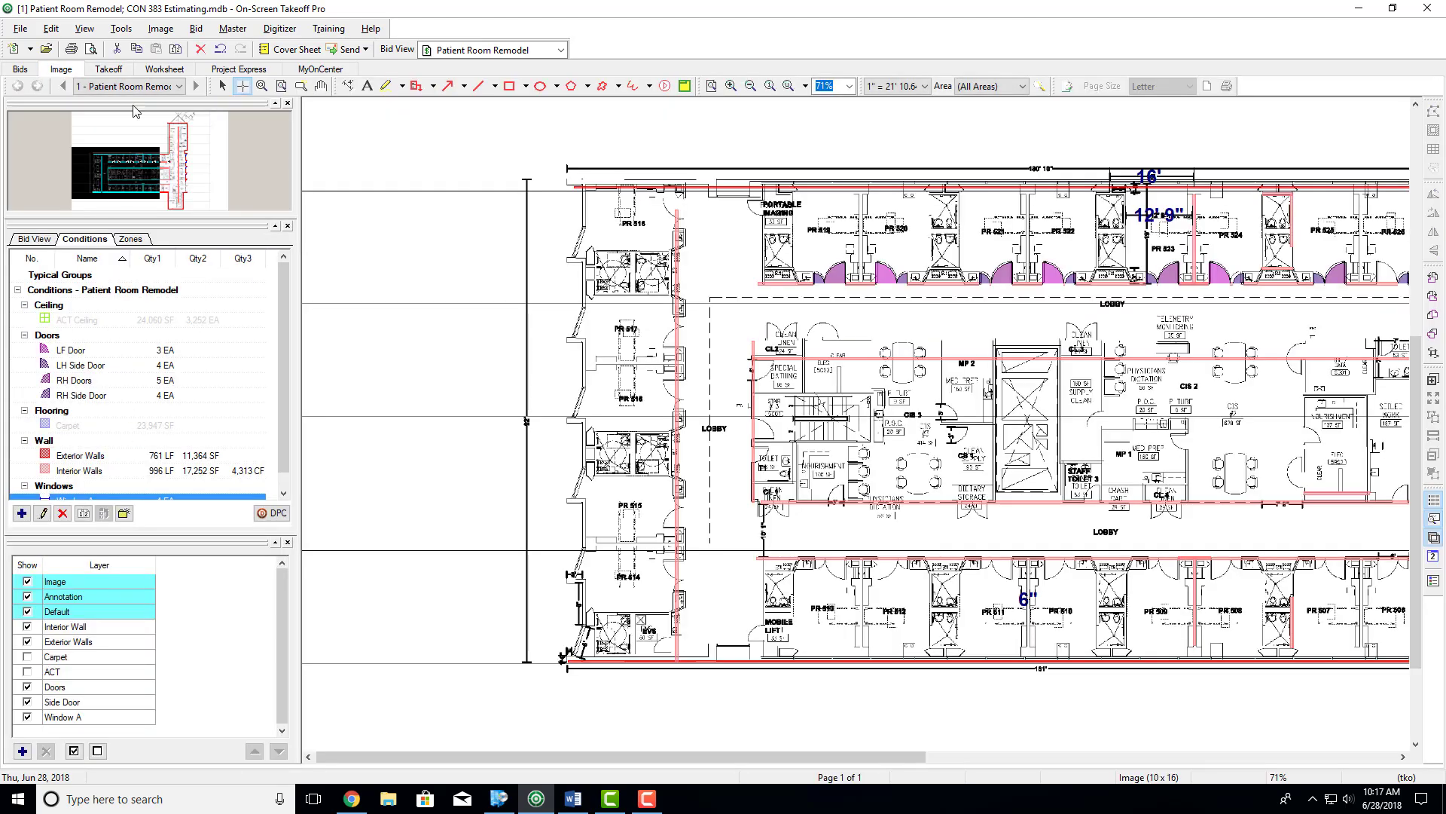
left_click(159, 70)
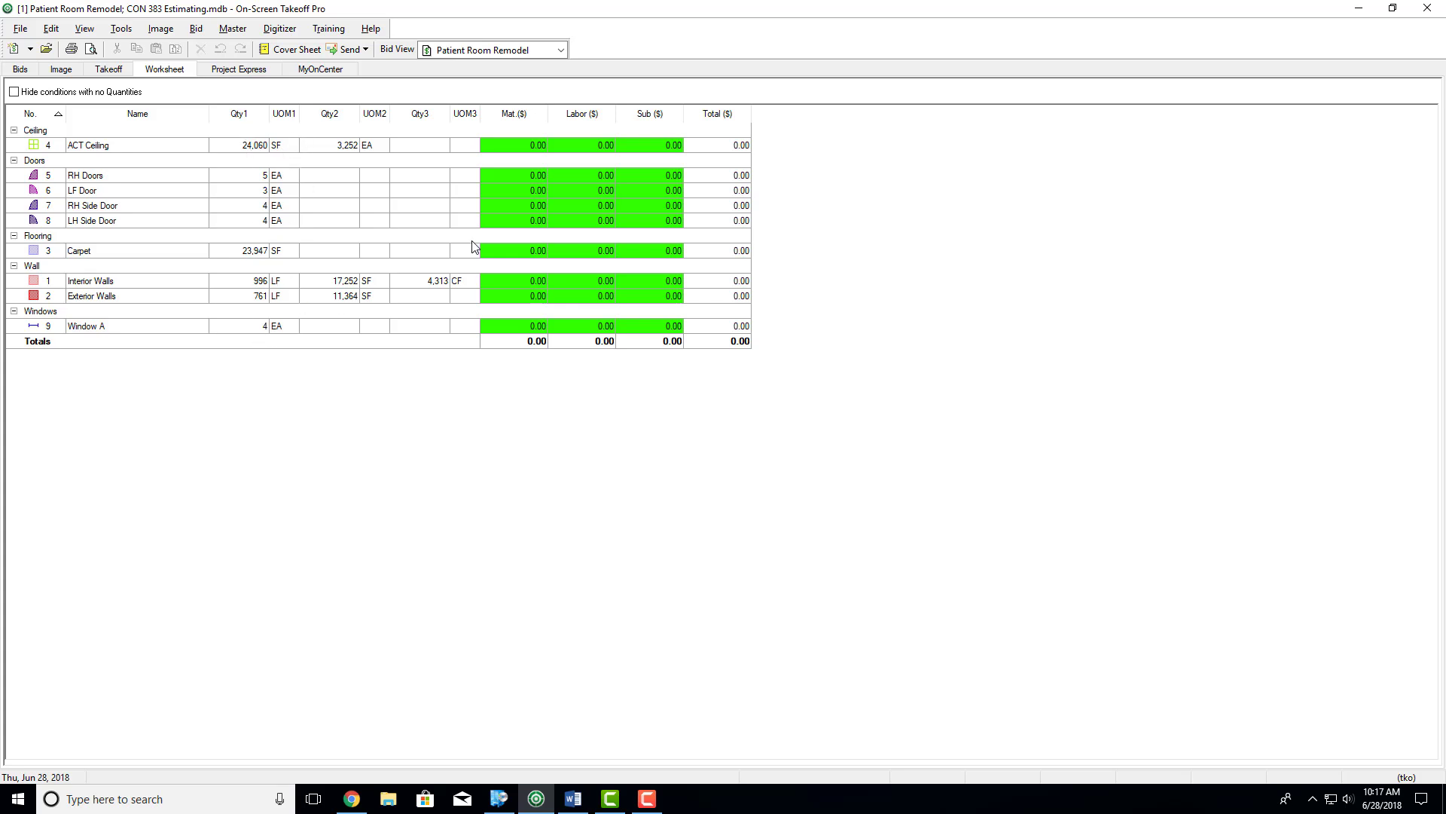
left_click(609, 155)
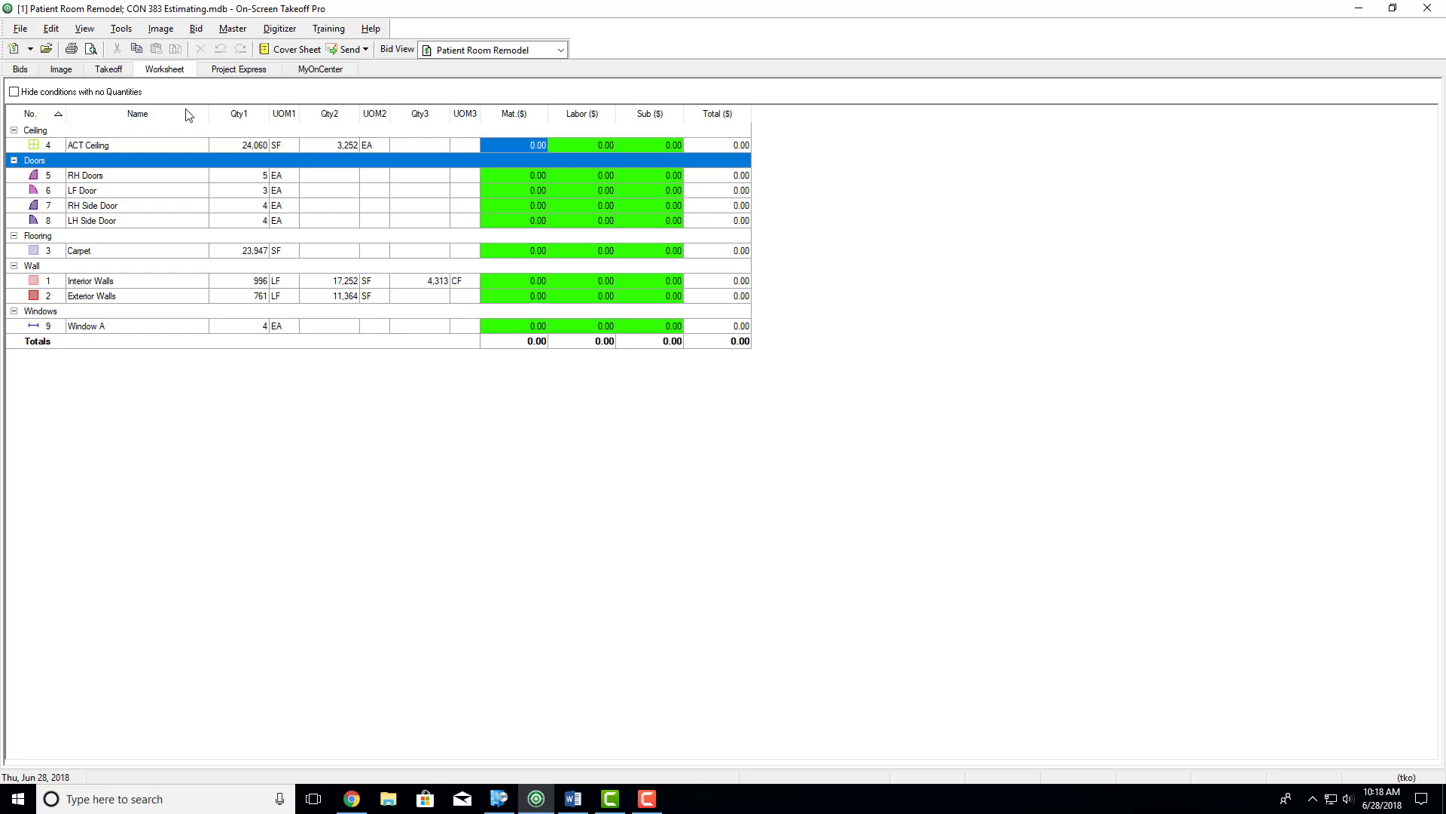
left_click(61, 69)
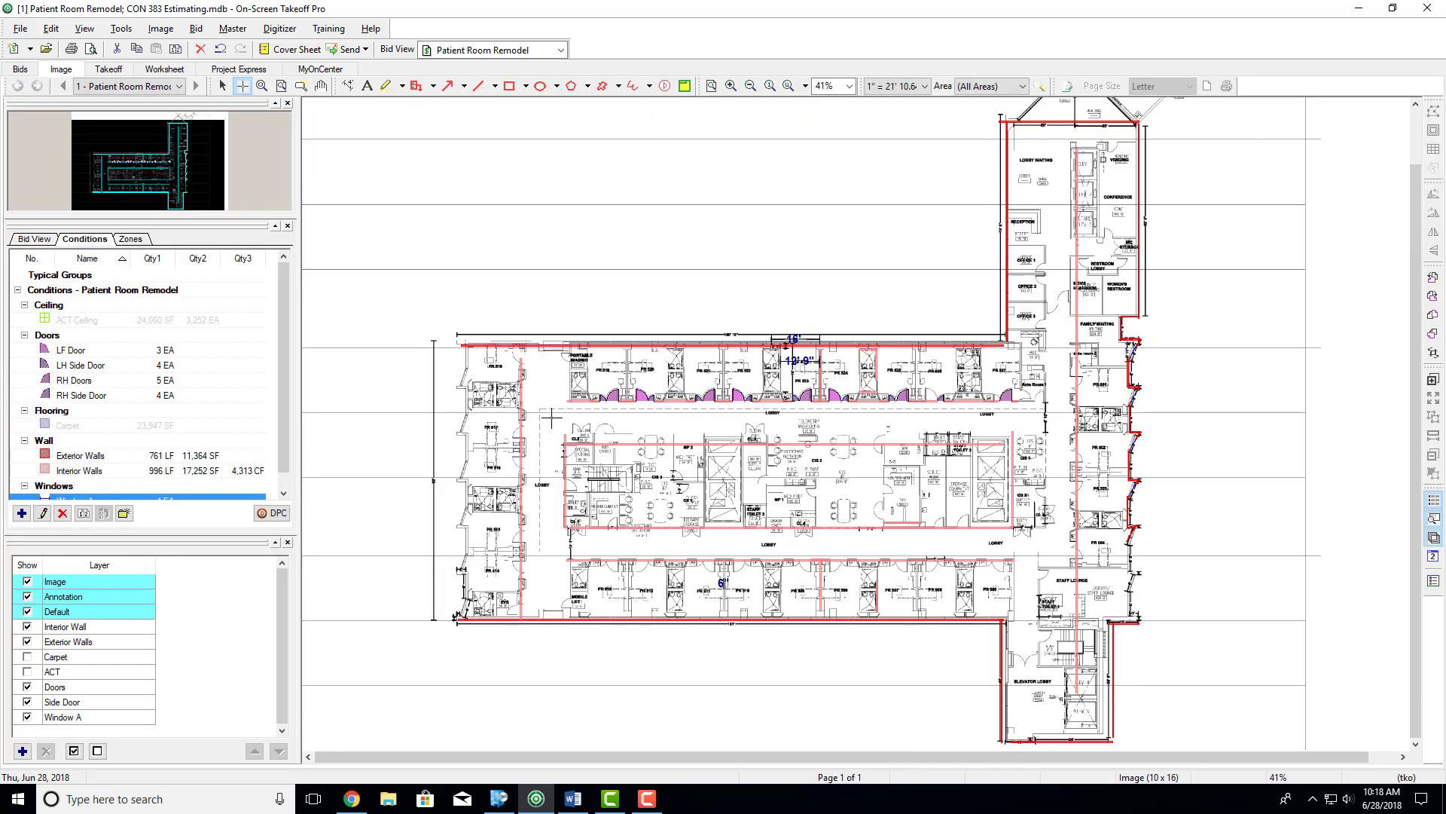
scroll(503, 466, "up", 2)
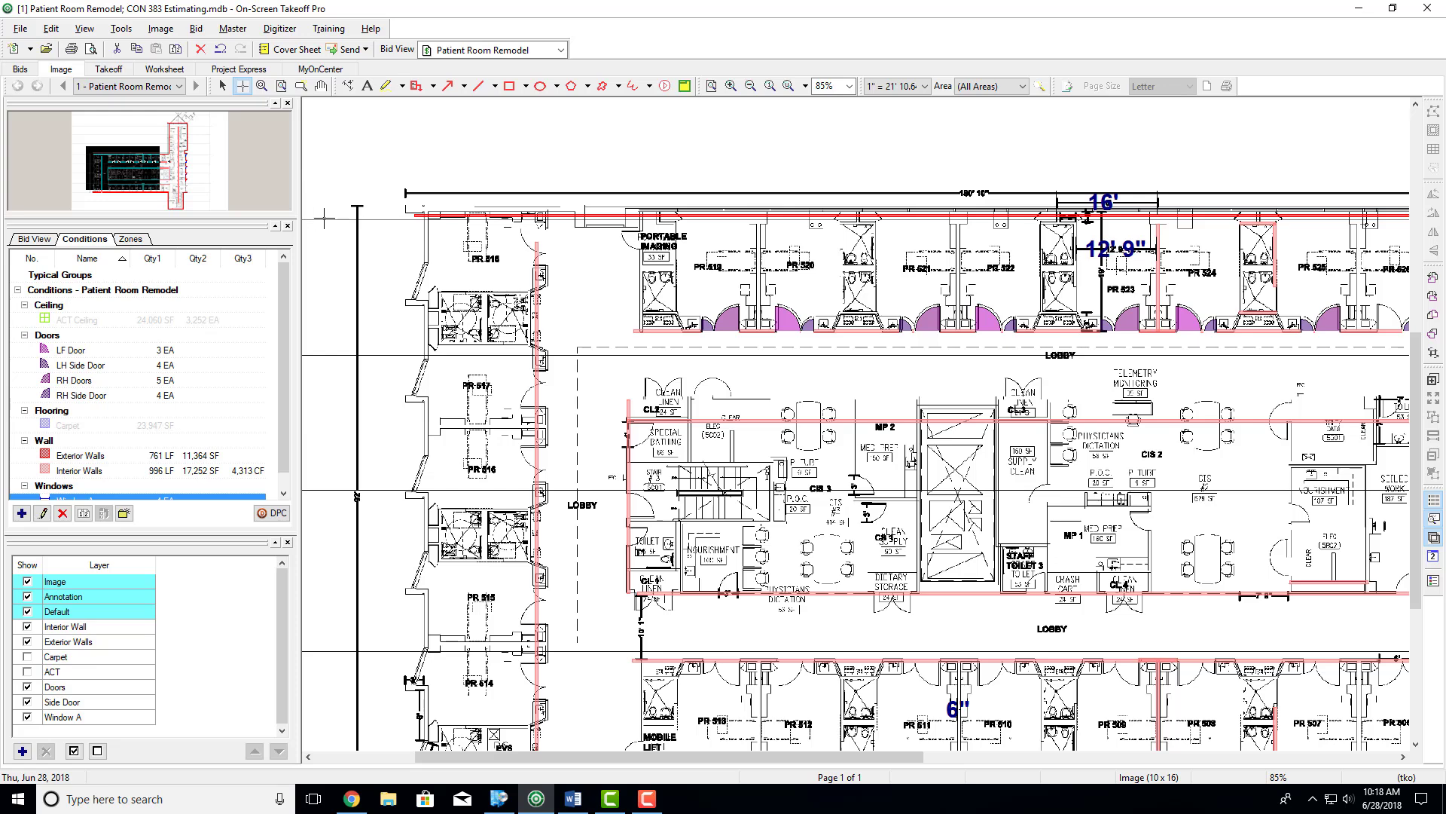
left_click(25, 35)
mouse_move(57, 117)
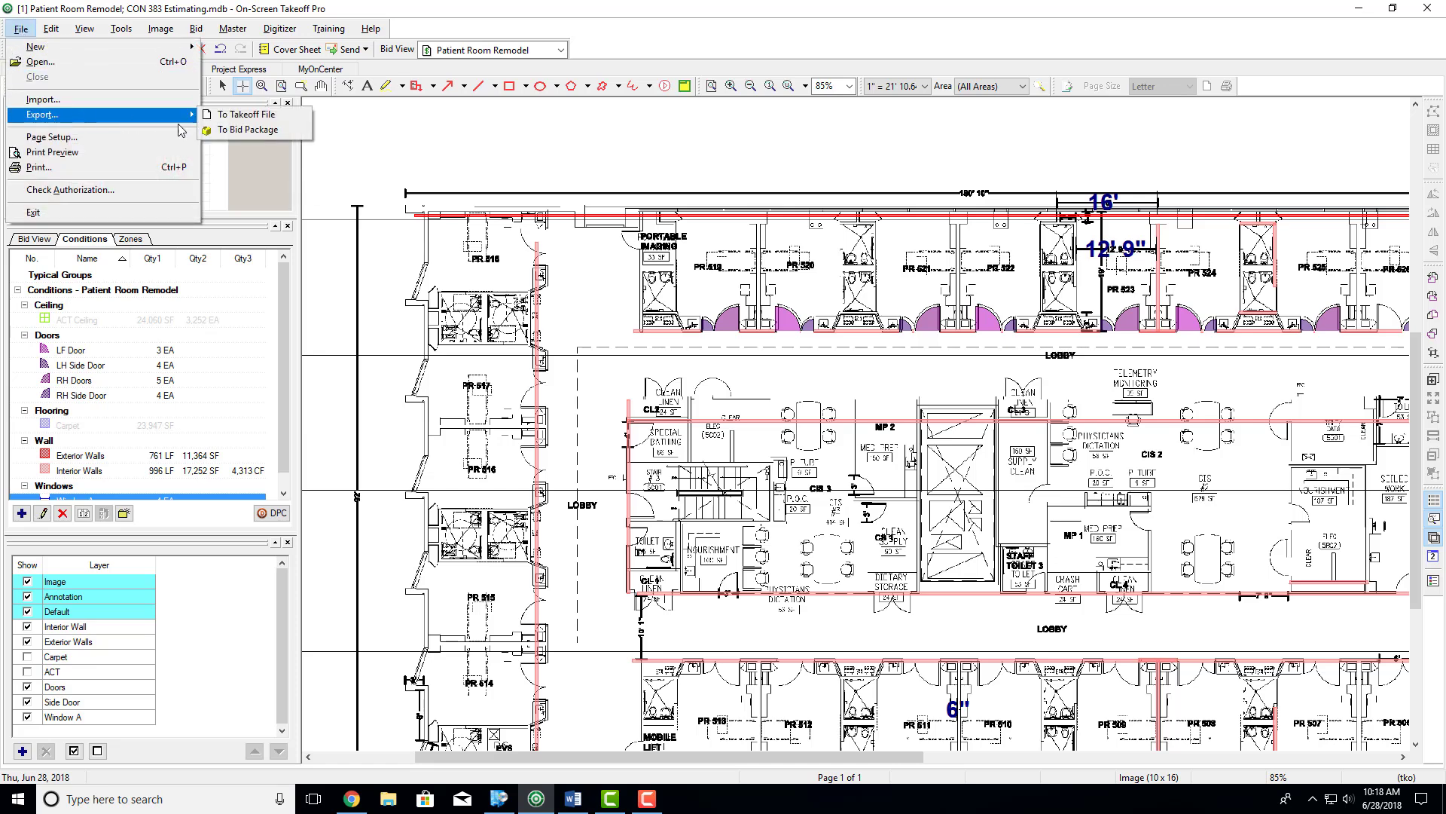
left_click(248, 132)
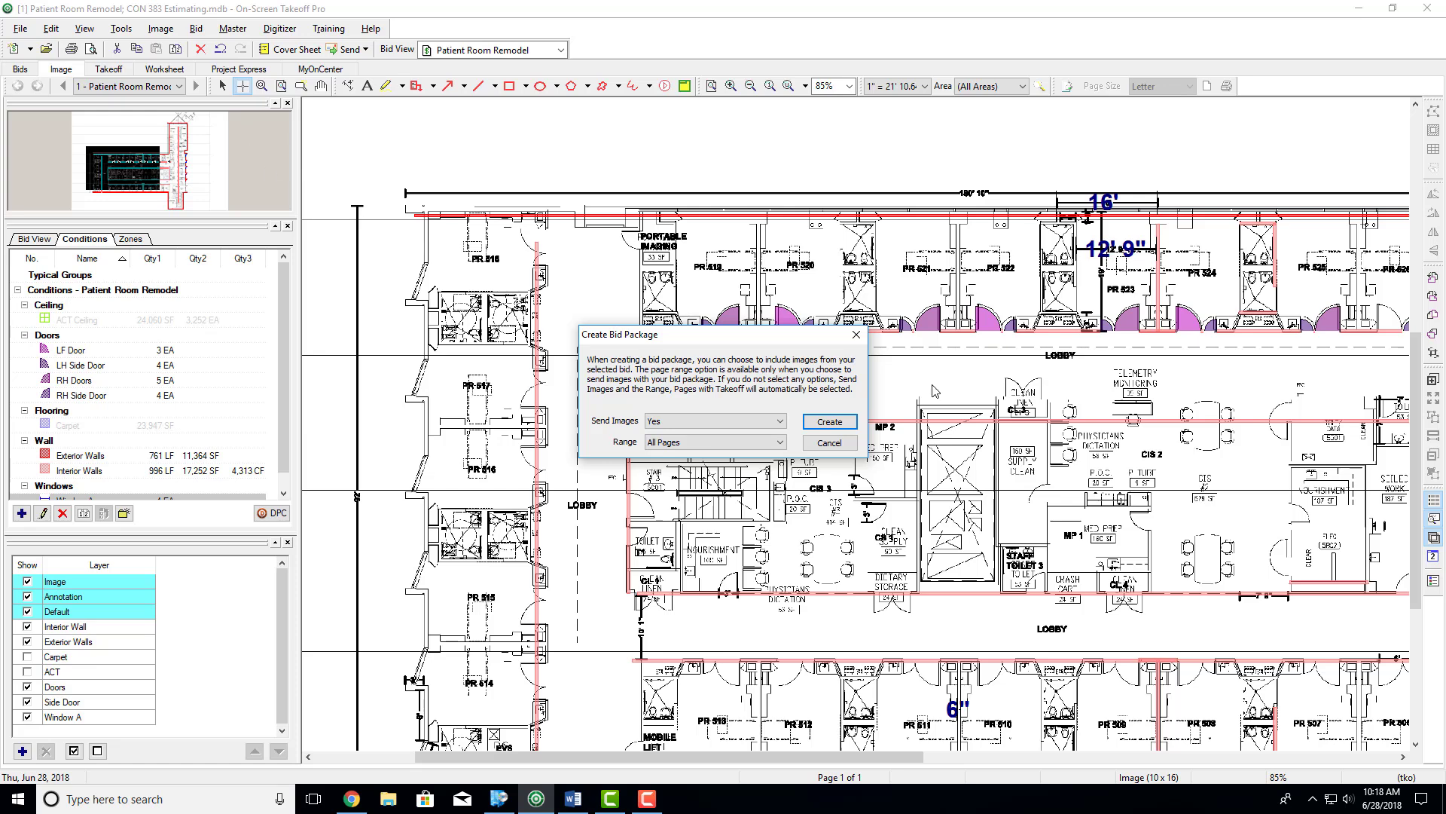
left_click(861, 331)
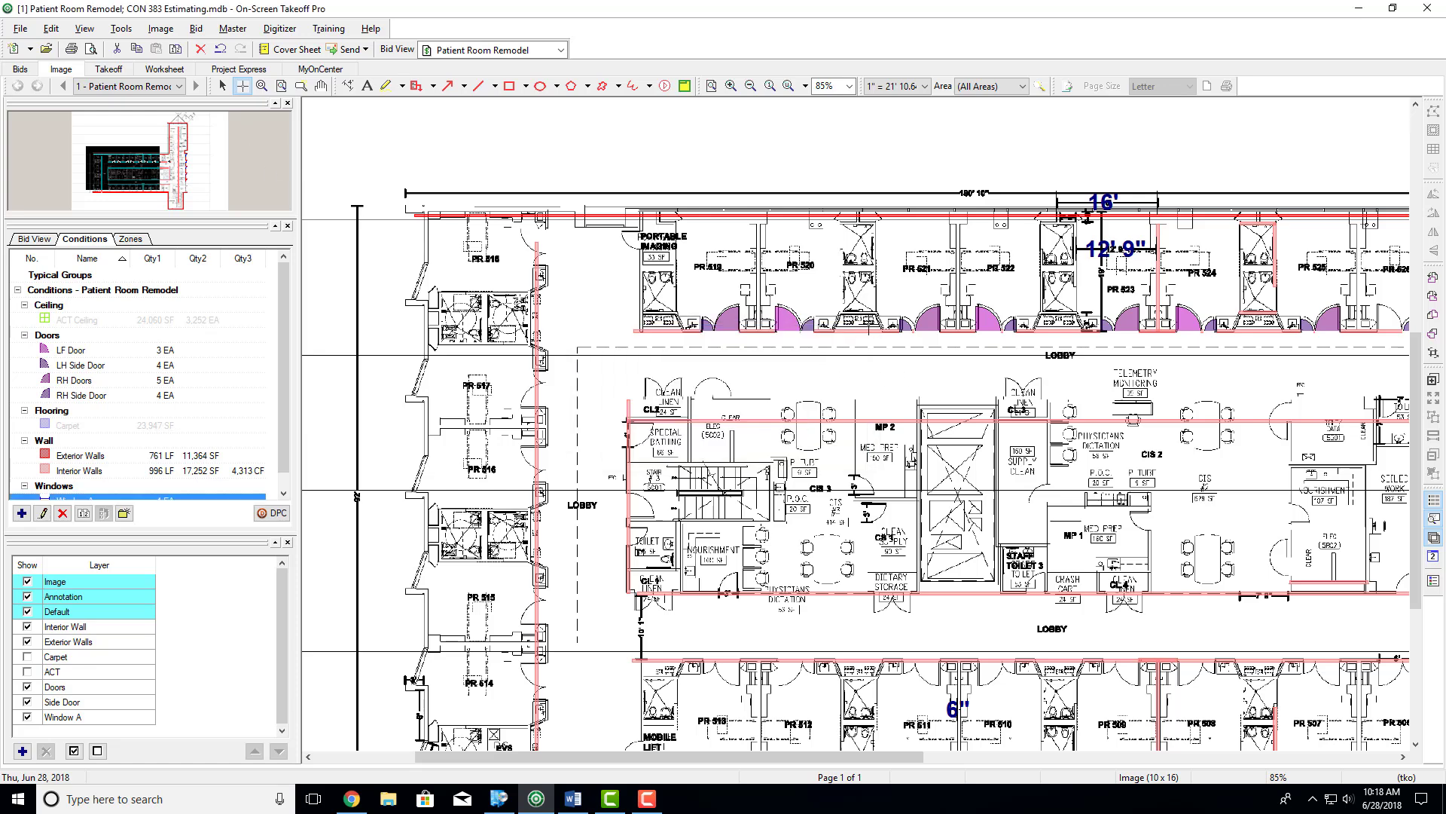
left_click(21, 29)
mouse_move(124, 122)
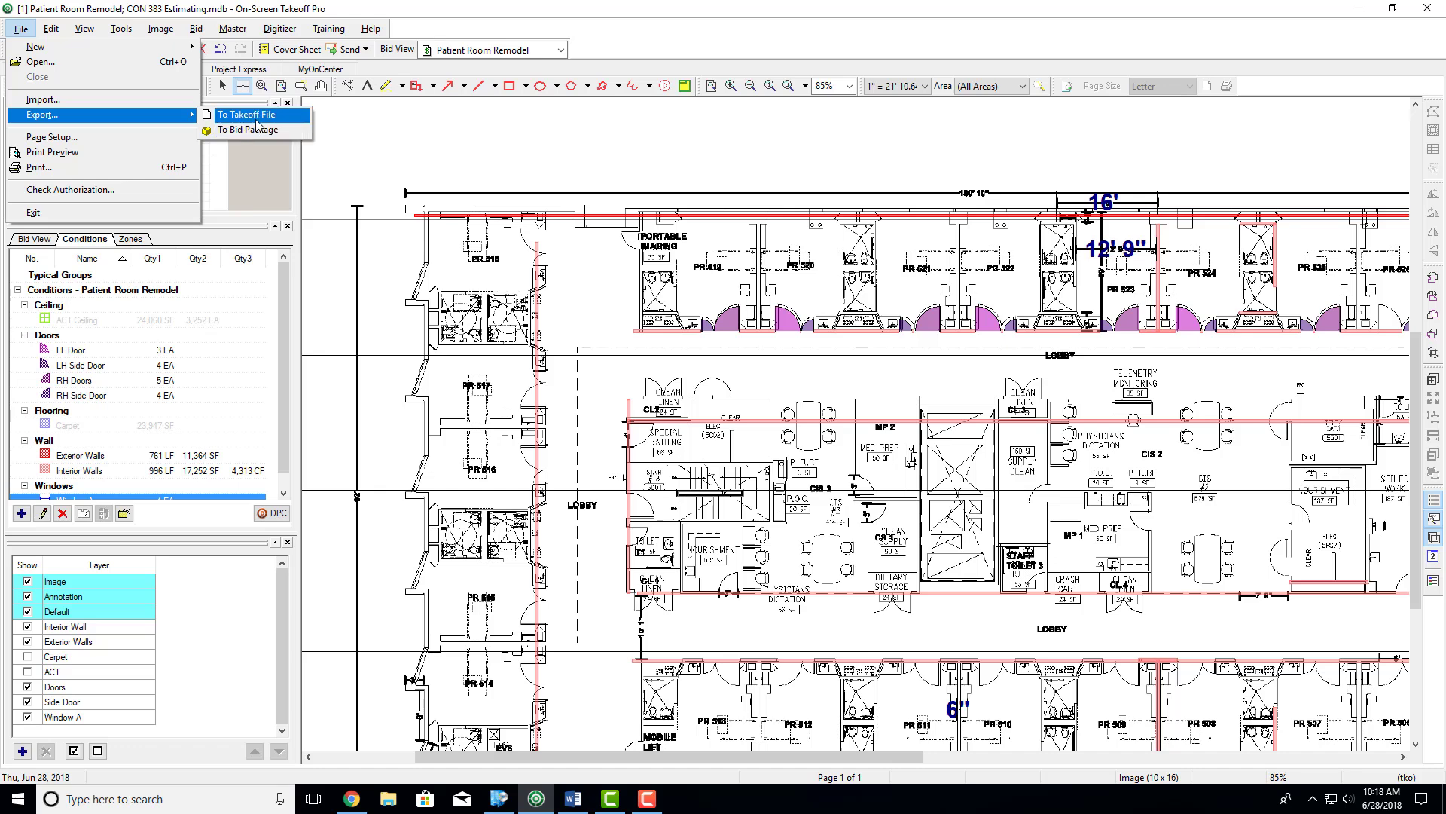
left_click(256, 119)
key("Escape")
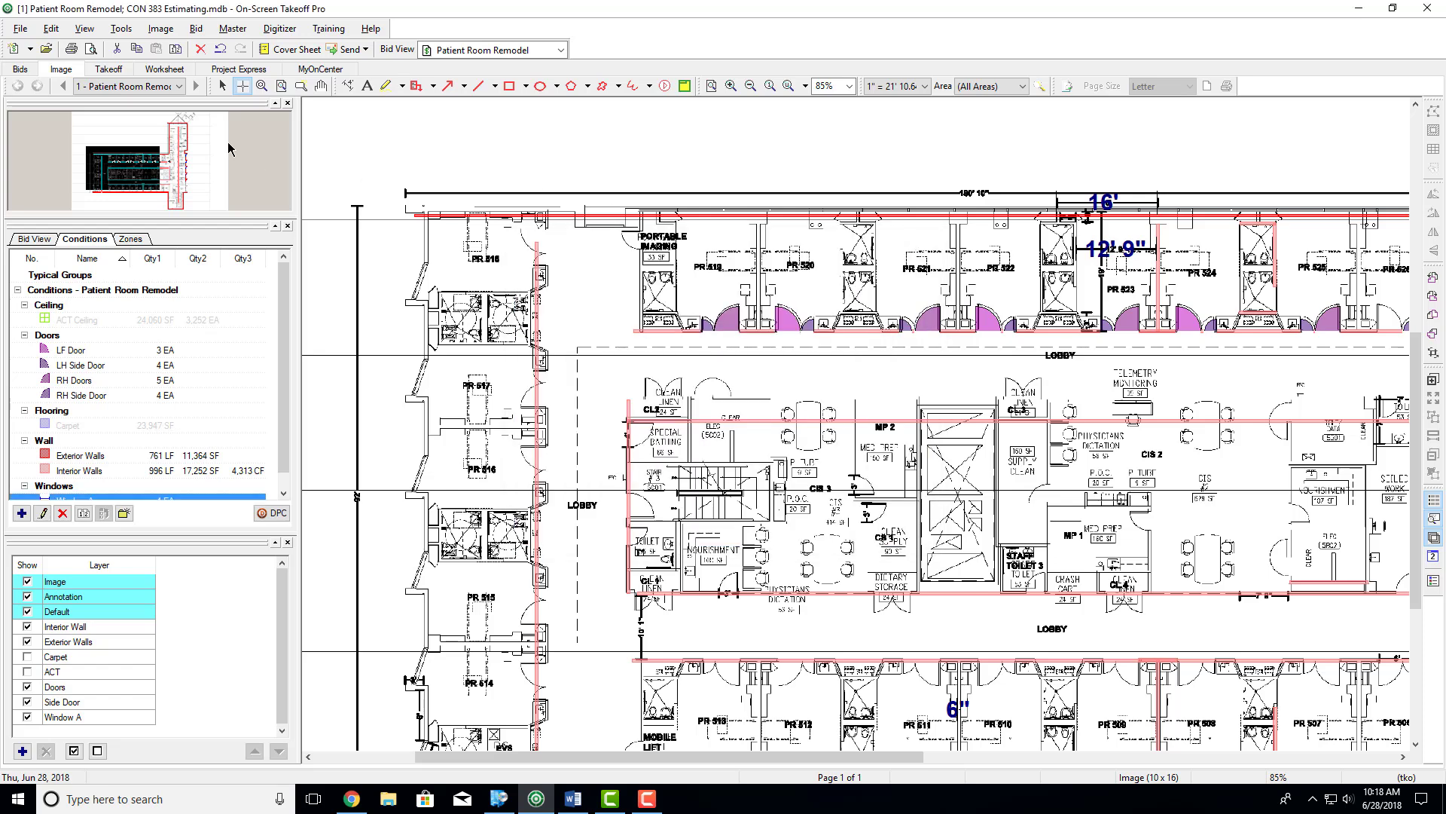
left_click(108, 69)
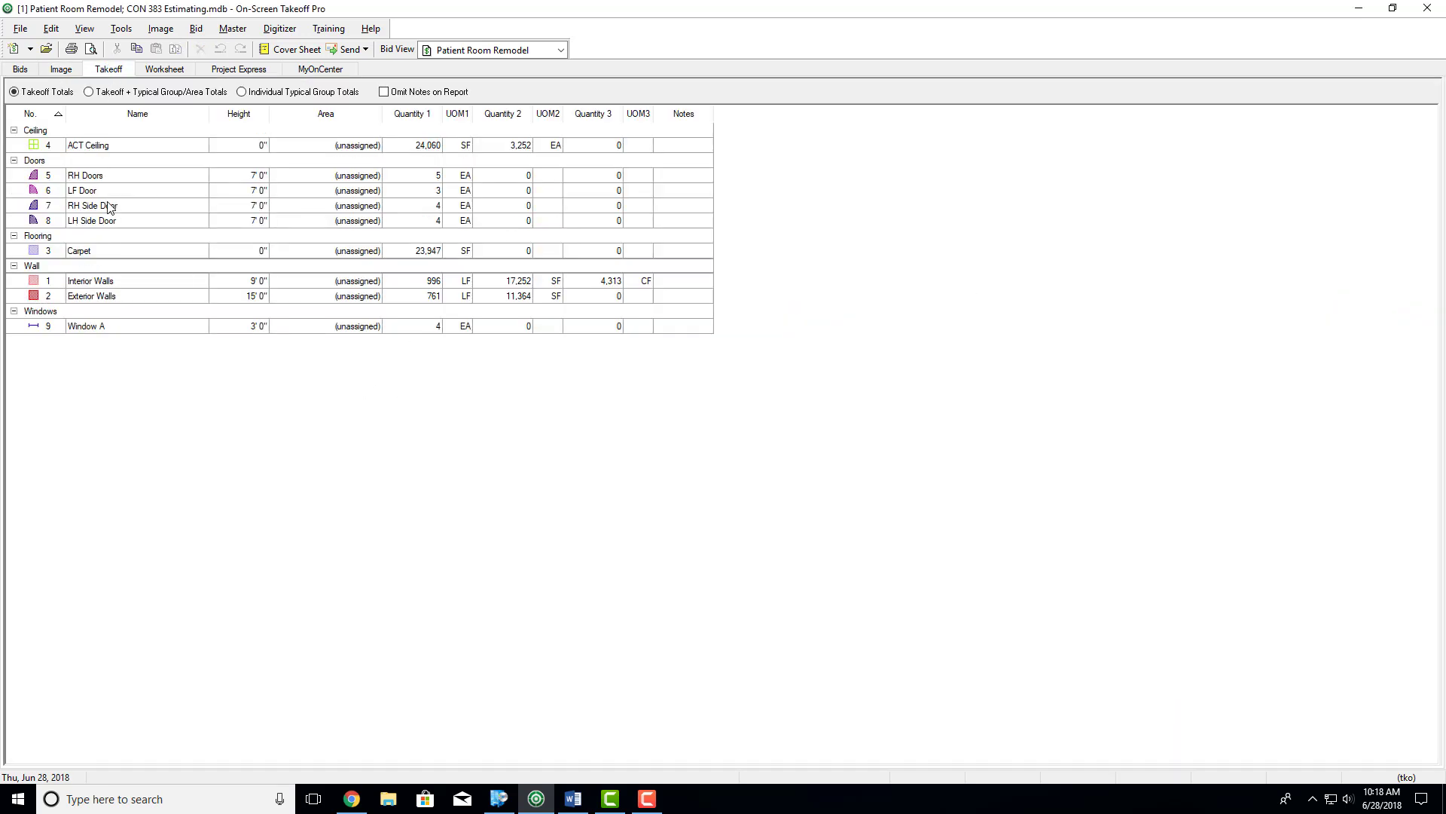
left_click(63, 69)
left_click(21, 28)
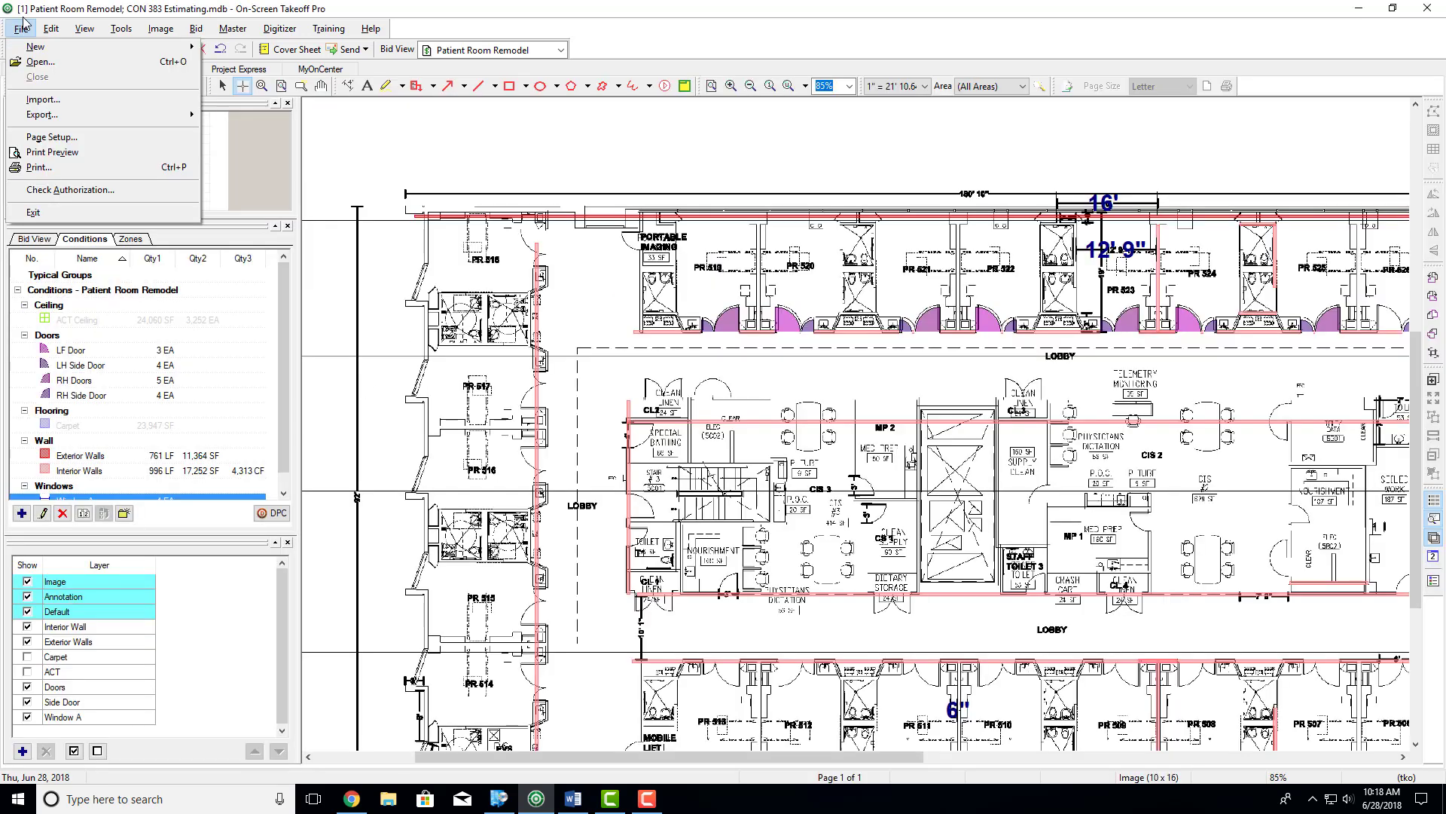
mouse_move(136, 115)
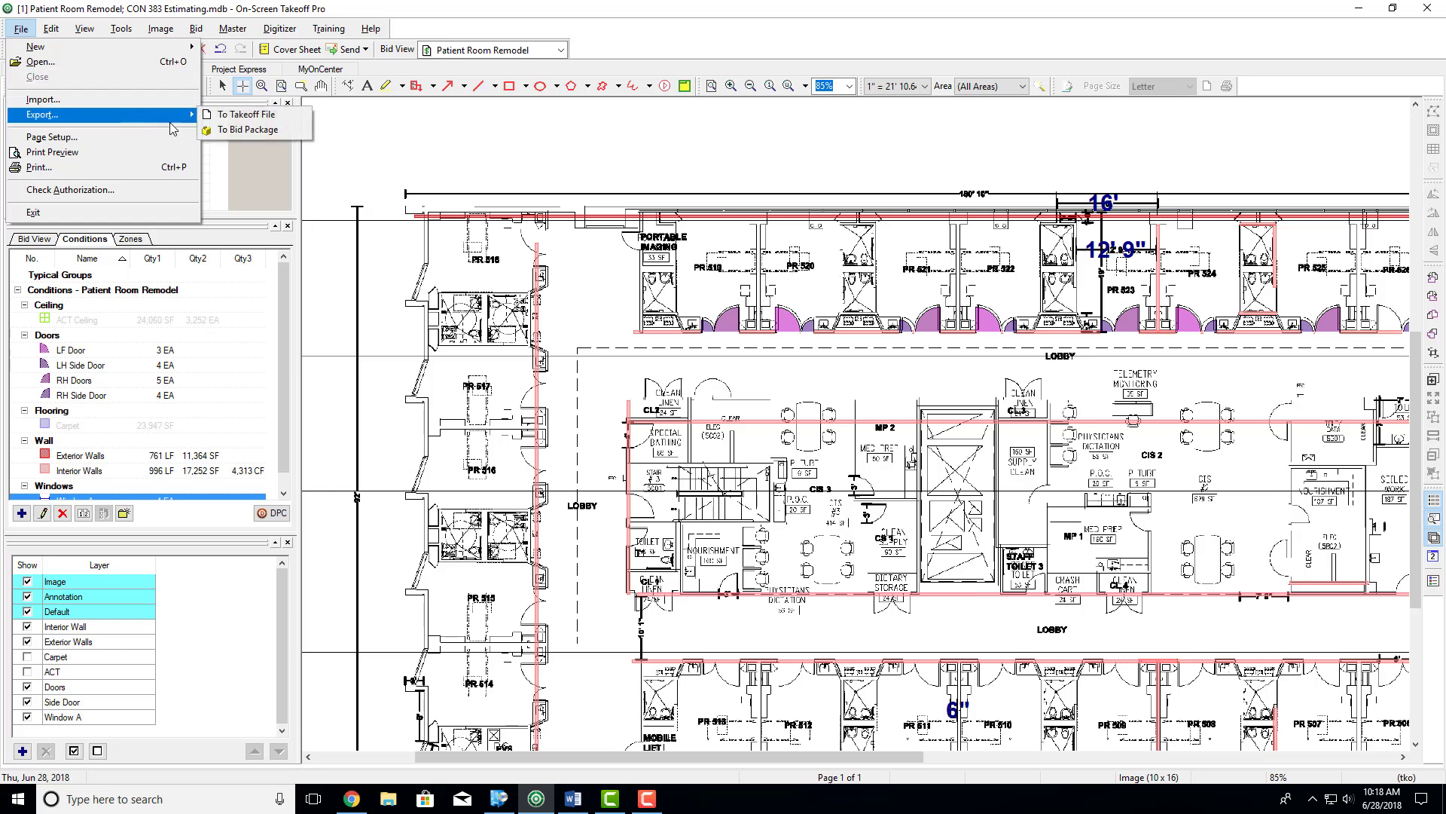
left_click(243, 131)
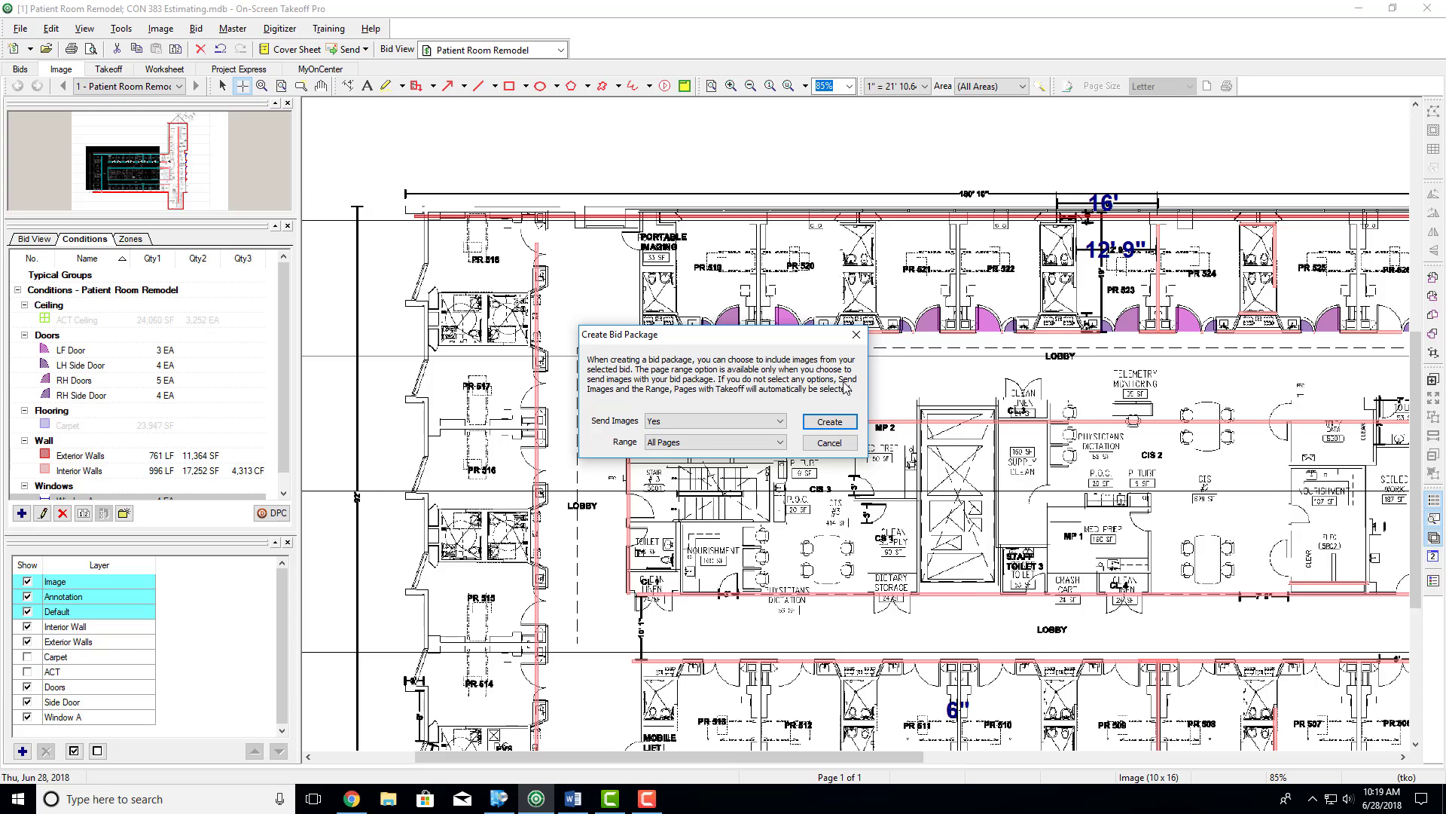
left_click(832, 422)
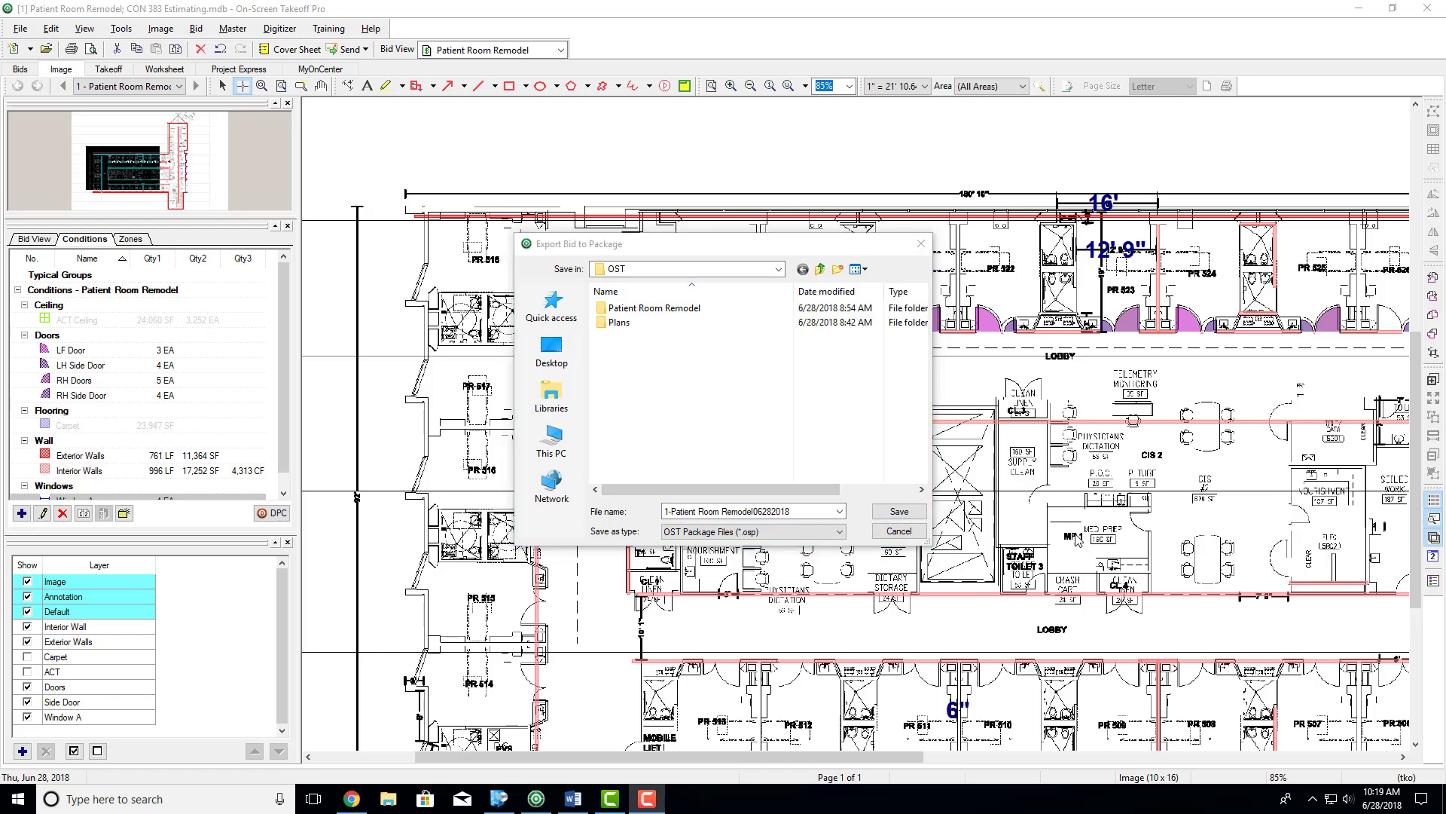
left_click(906, 536)
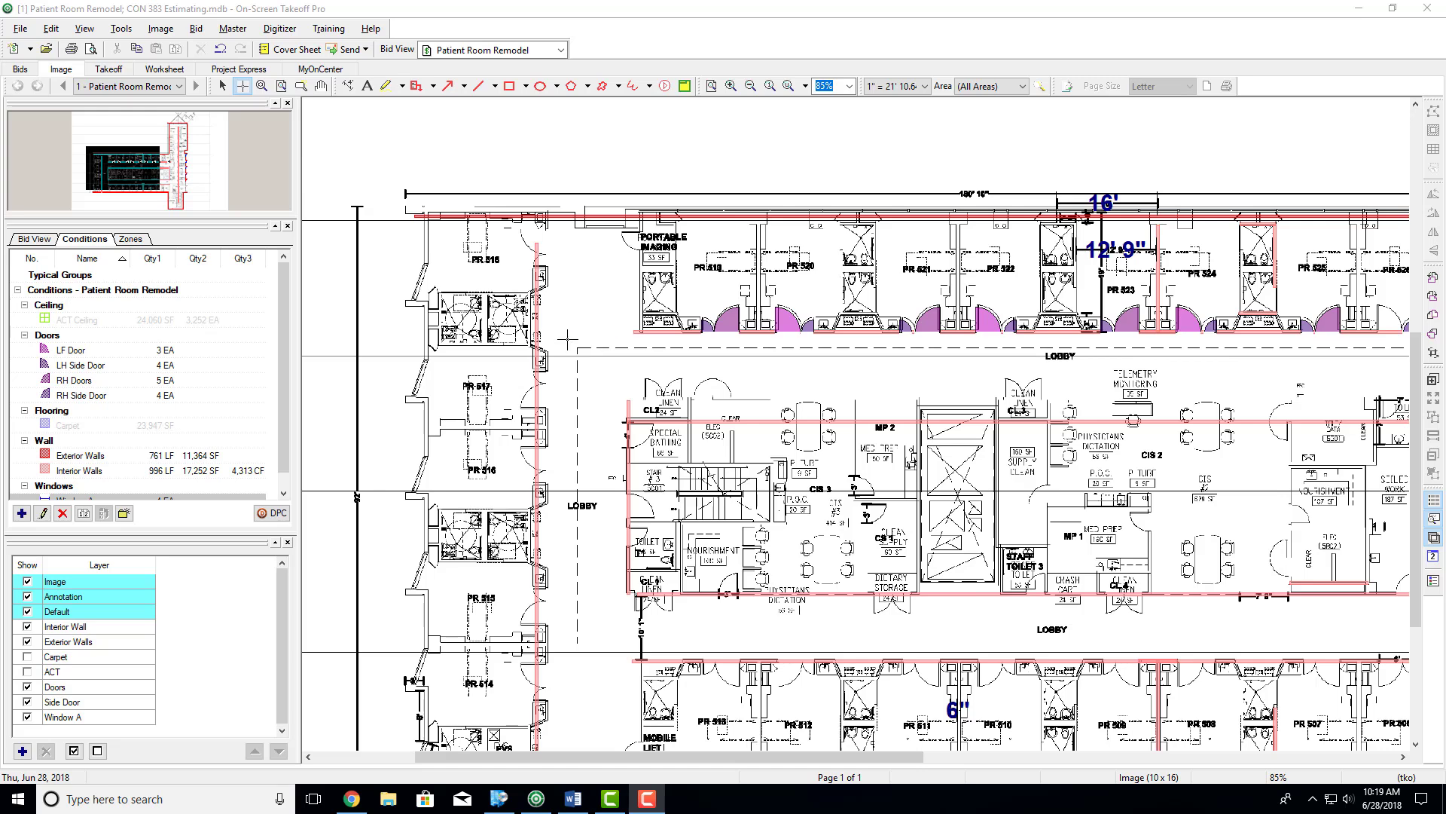
Step: Open a print preview of the Patient Room Remodel takeoff totals report
left_click(119, 68)
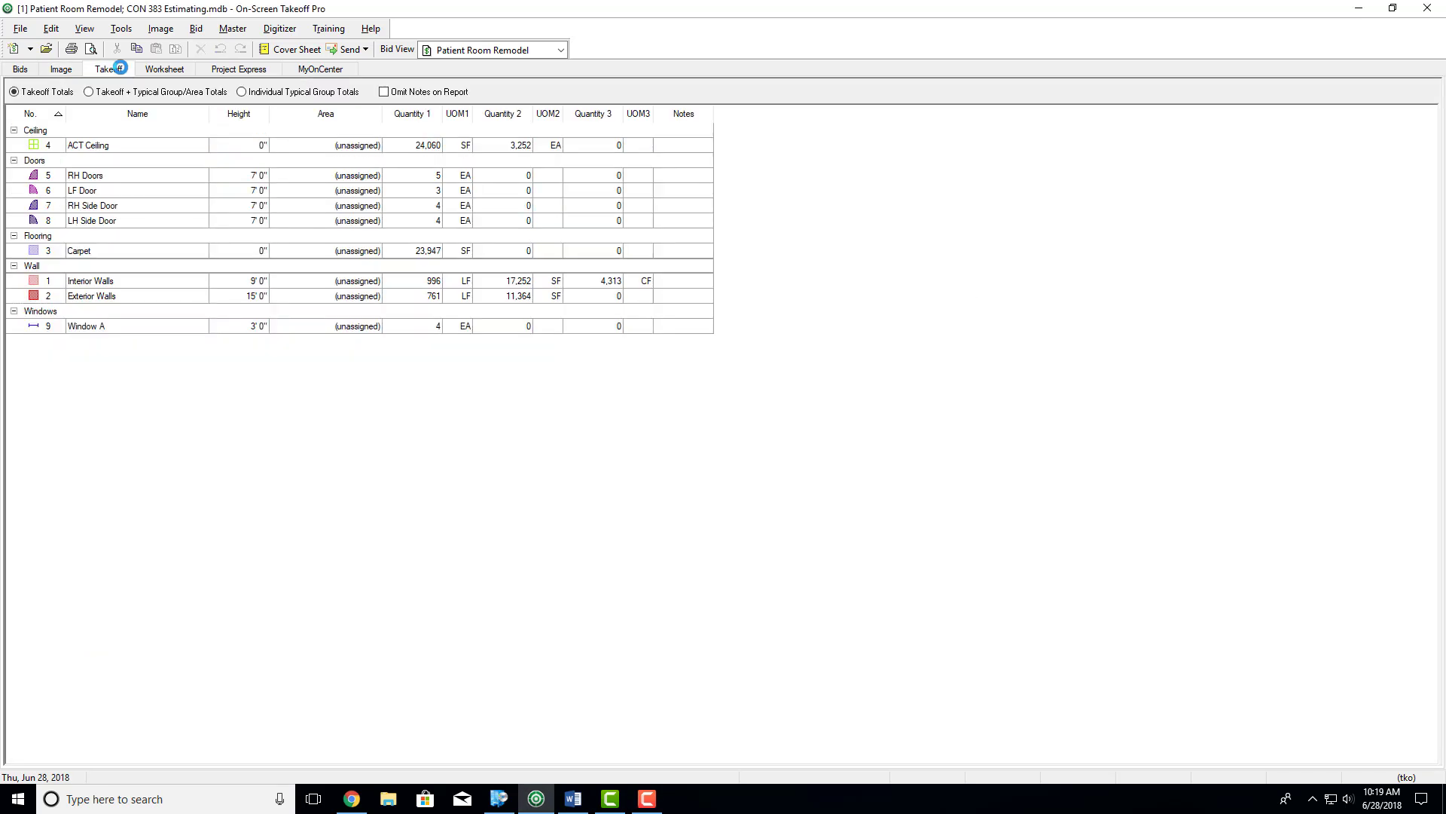
left_click(92, 52)
left_click(90, 51)
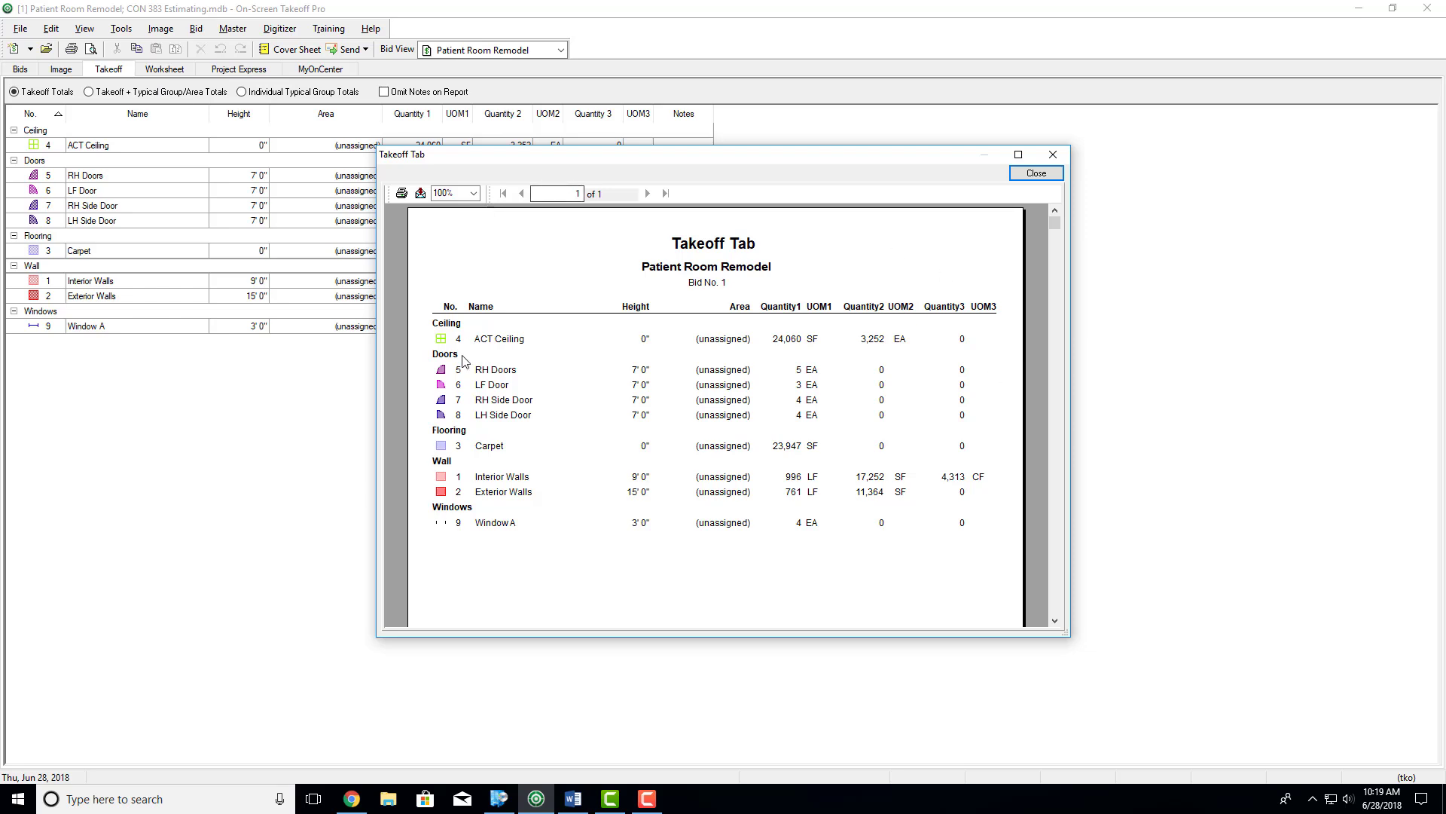
Step: Export the takeoff totals report to a disk file in MS Excel 97-2000 format, keeping the whole-report column widths and the file name TakeoffIsArea
left_click(420, 194)
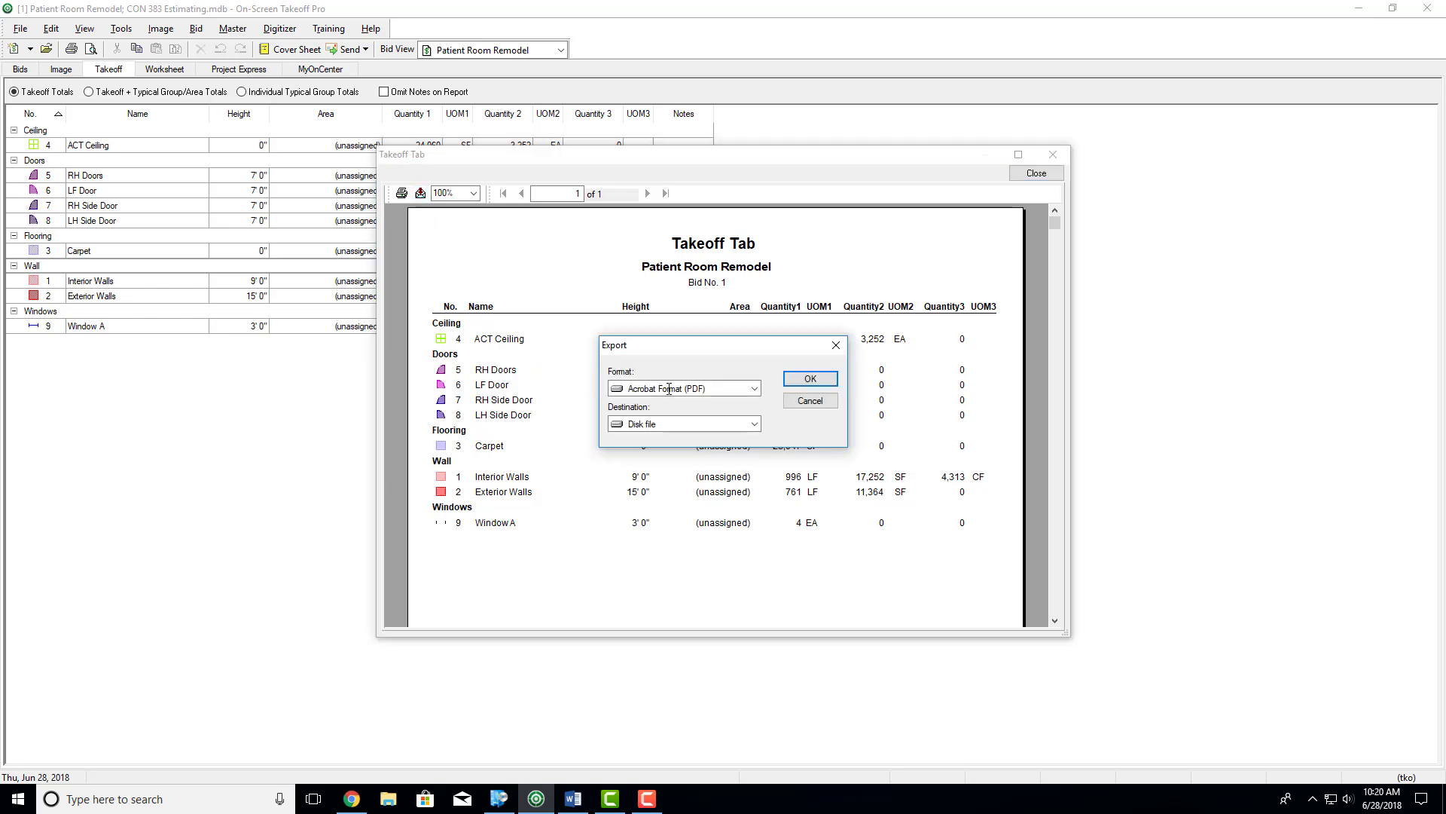
left_click(753, 388)
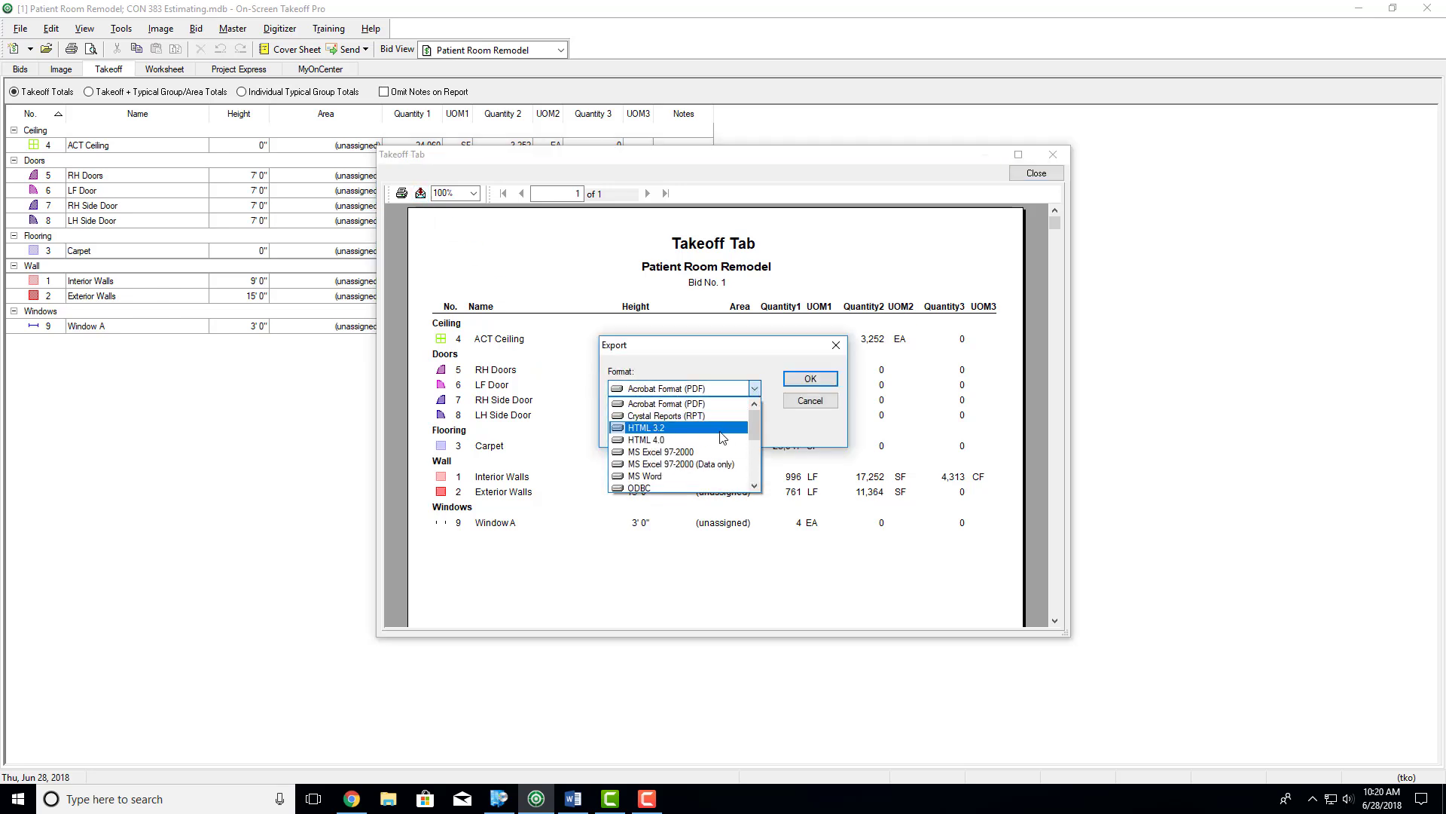
scroll(722, 436, "down", 3)
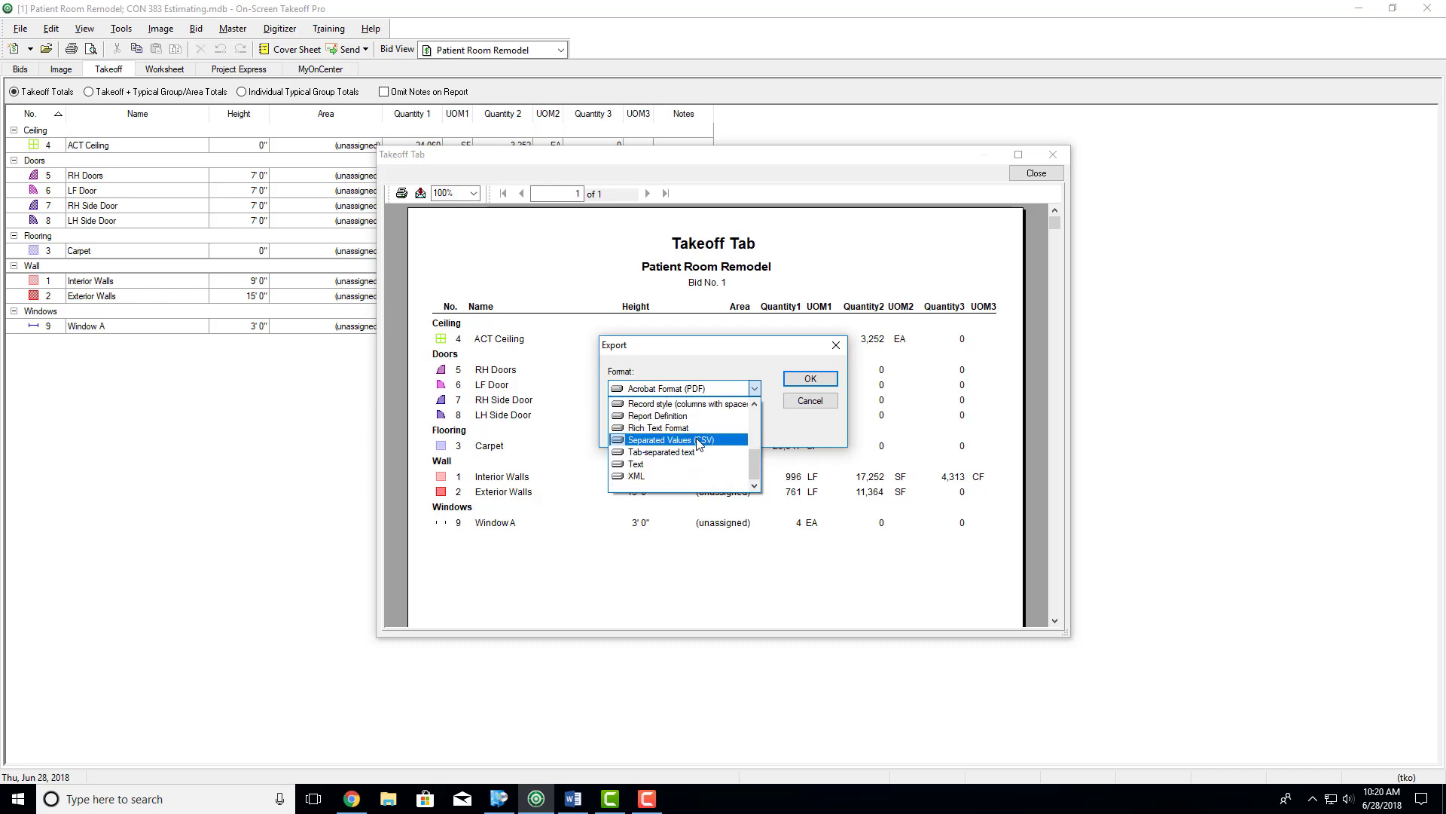
scroll(697, 444, "up", 3)
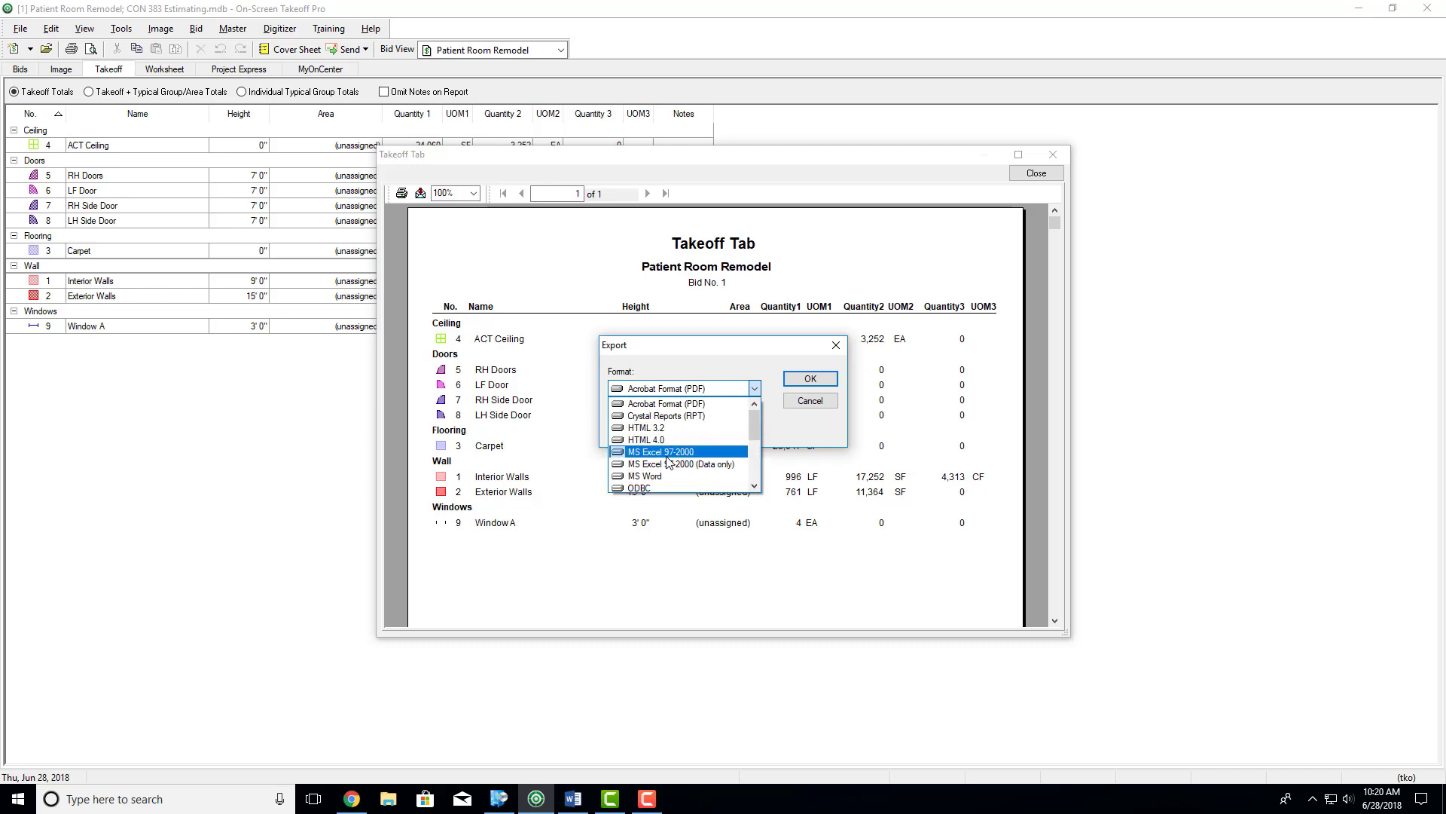
left_click(657, 452)
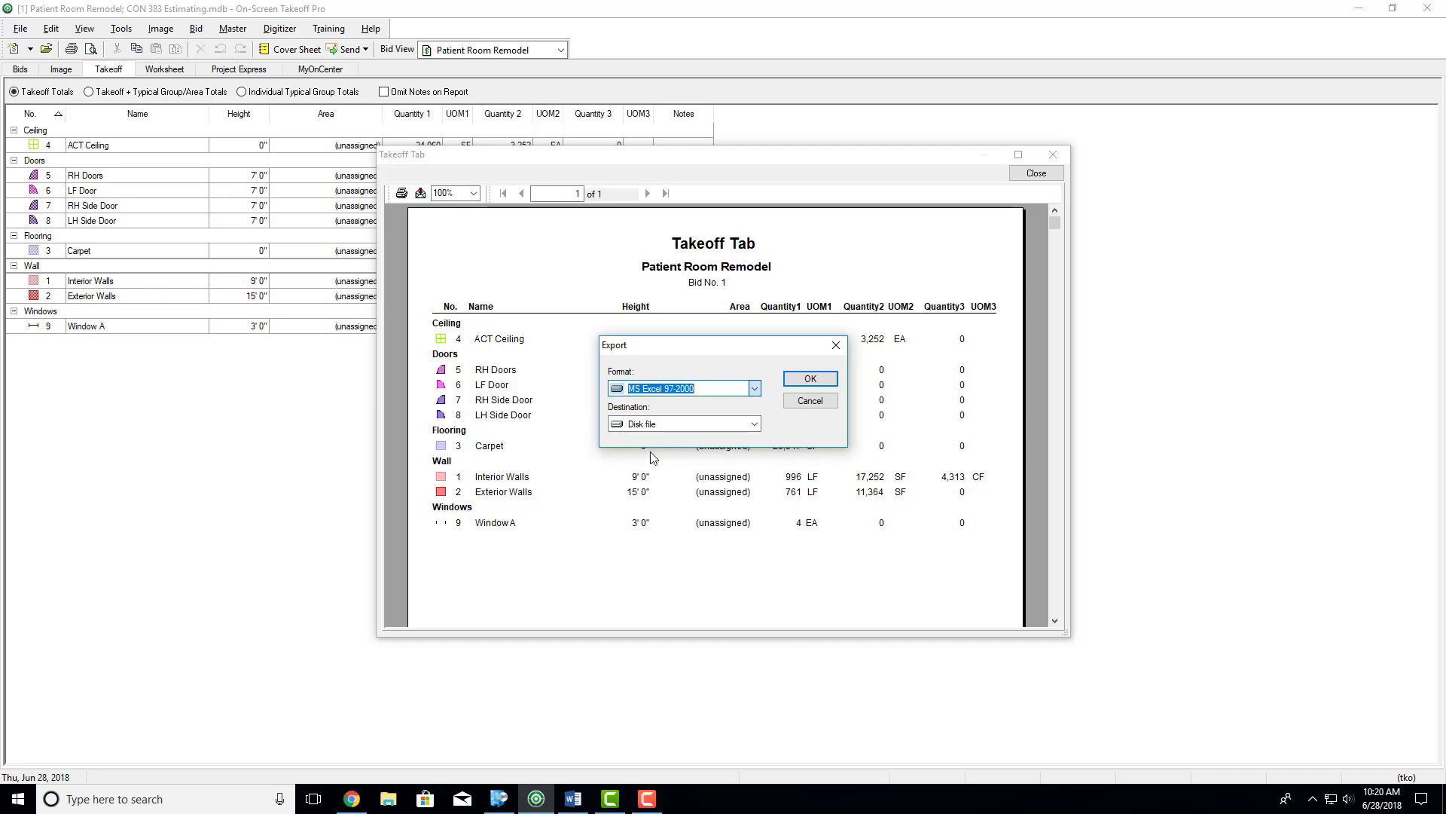
left_click(808, 380)
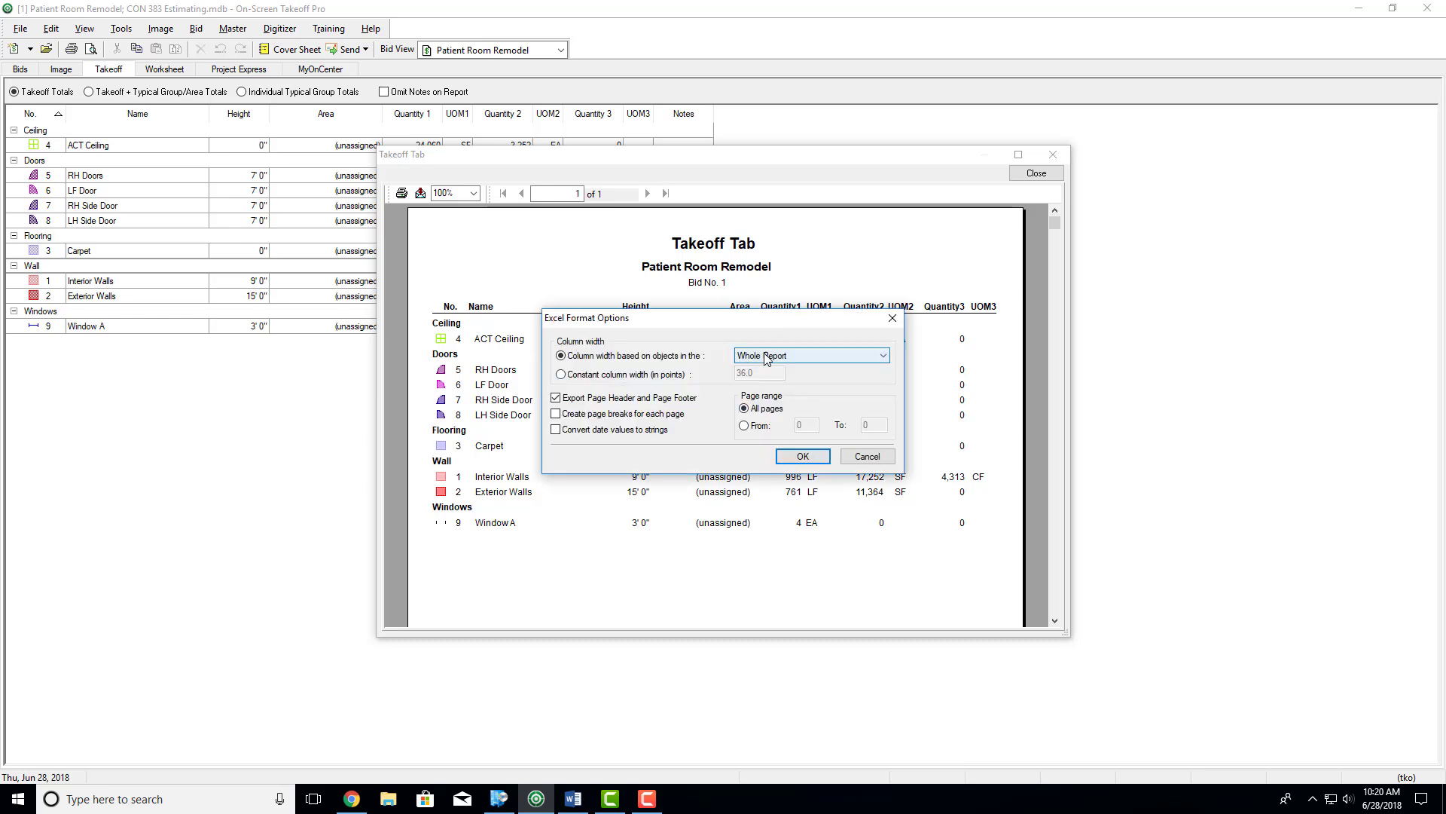
left_click(803, 455)
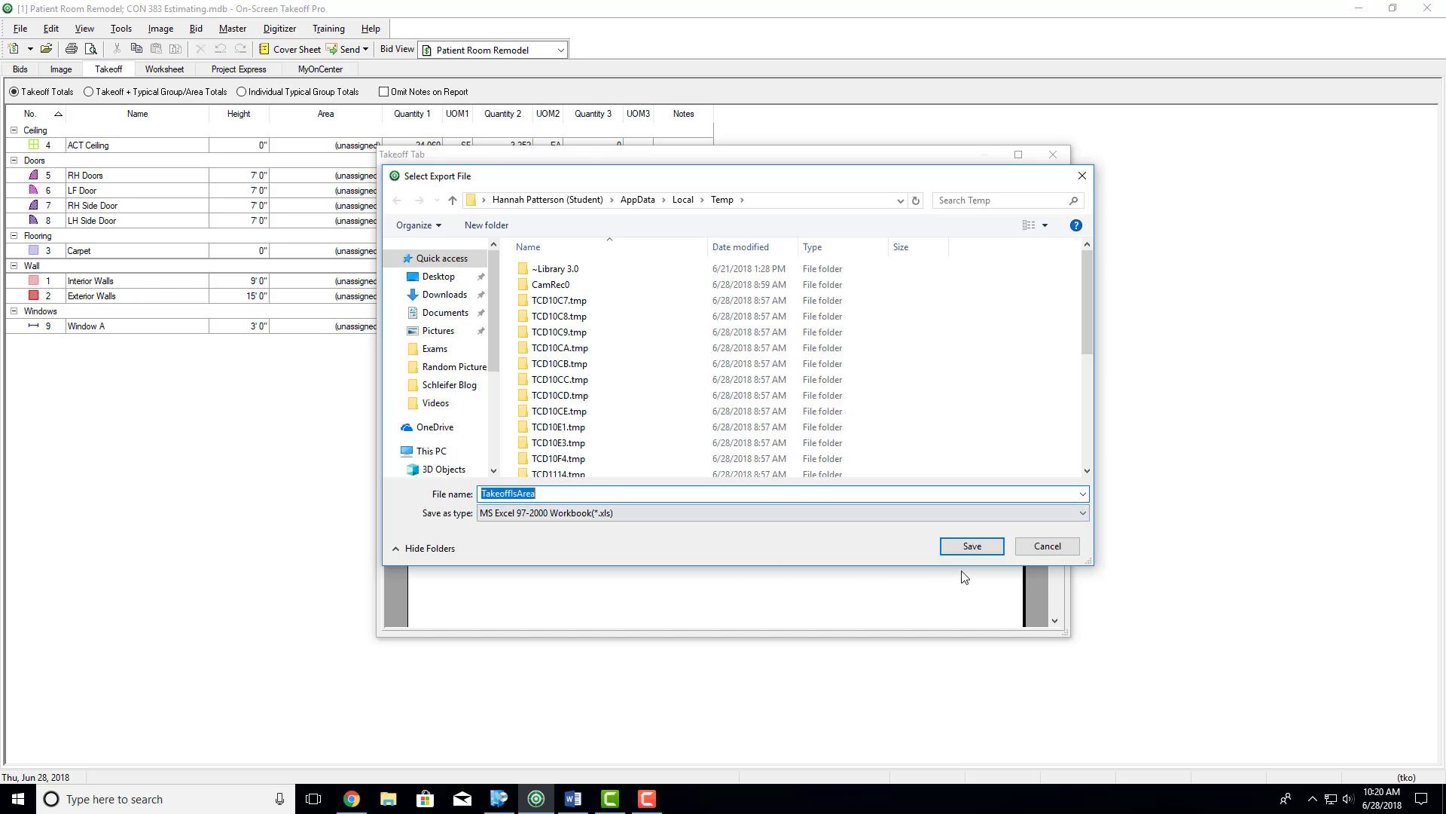
left_click(989, 551)
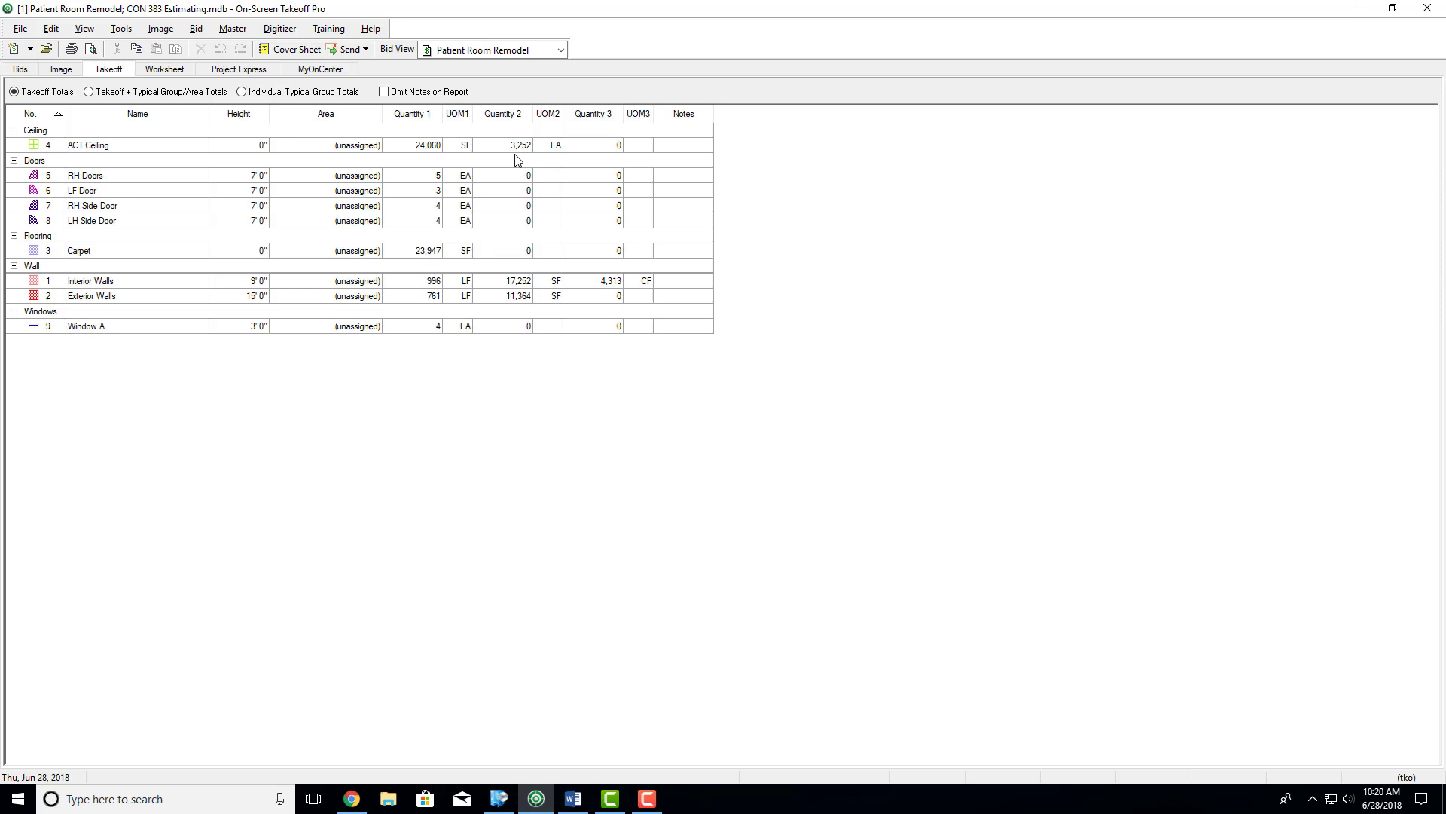
Step: Return to the bid list and look at the export options for the OST Sample Projects v2 database
left_click(20, 75)
key("alt+f")
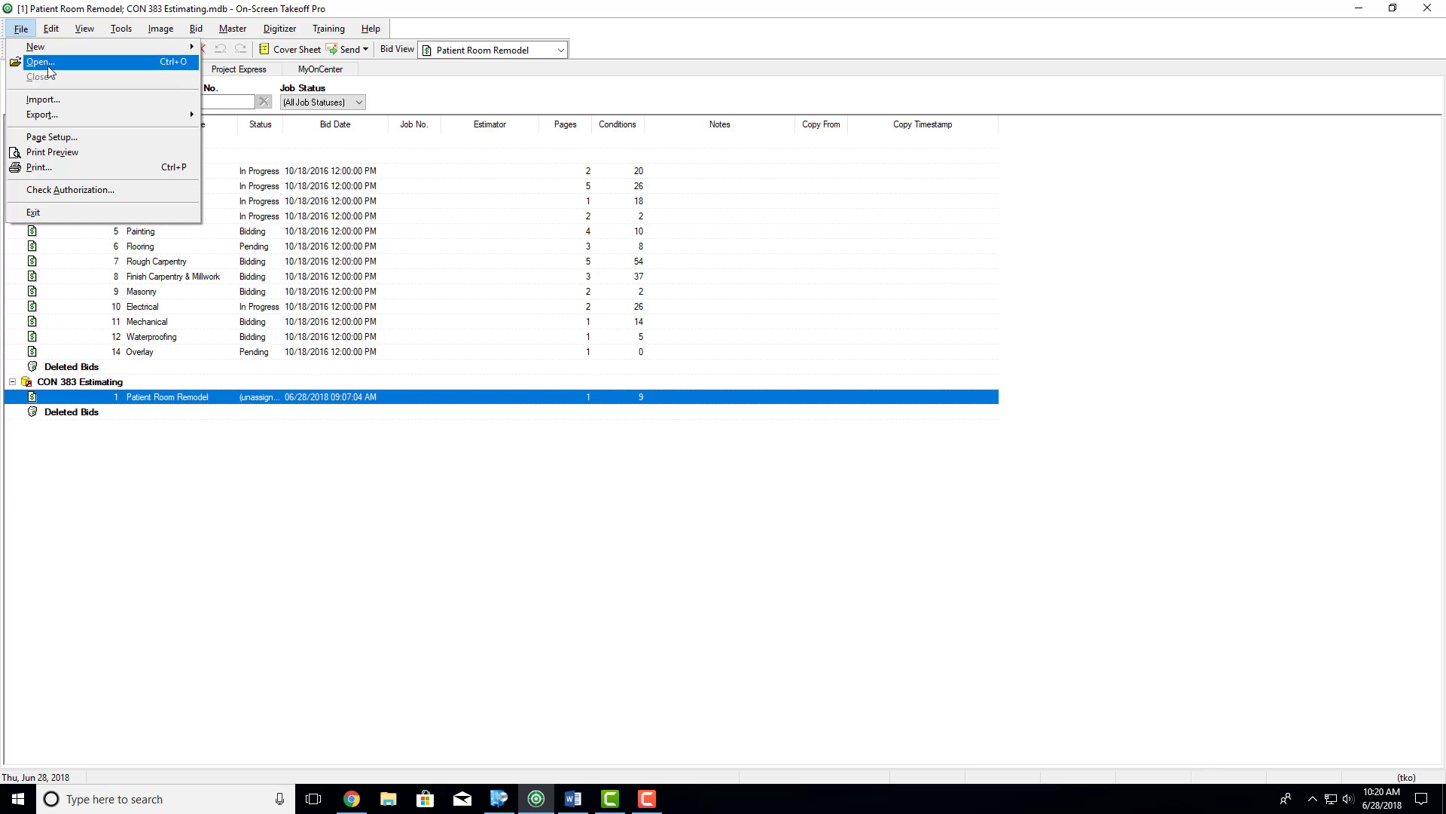
left_click(368, 6)
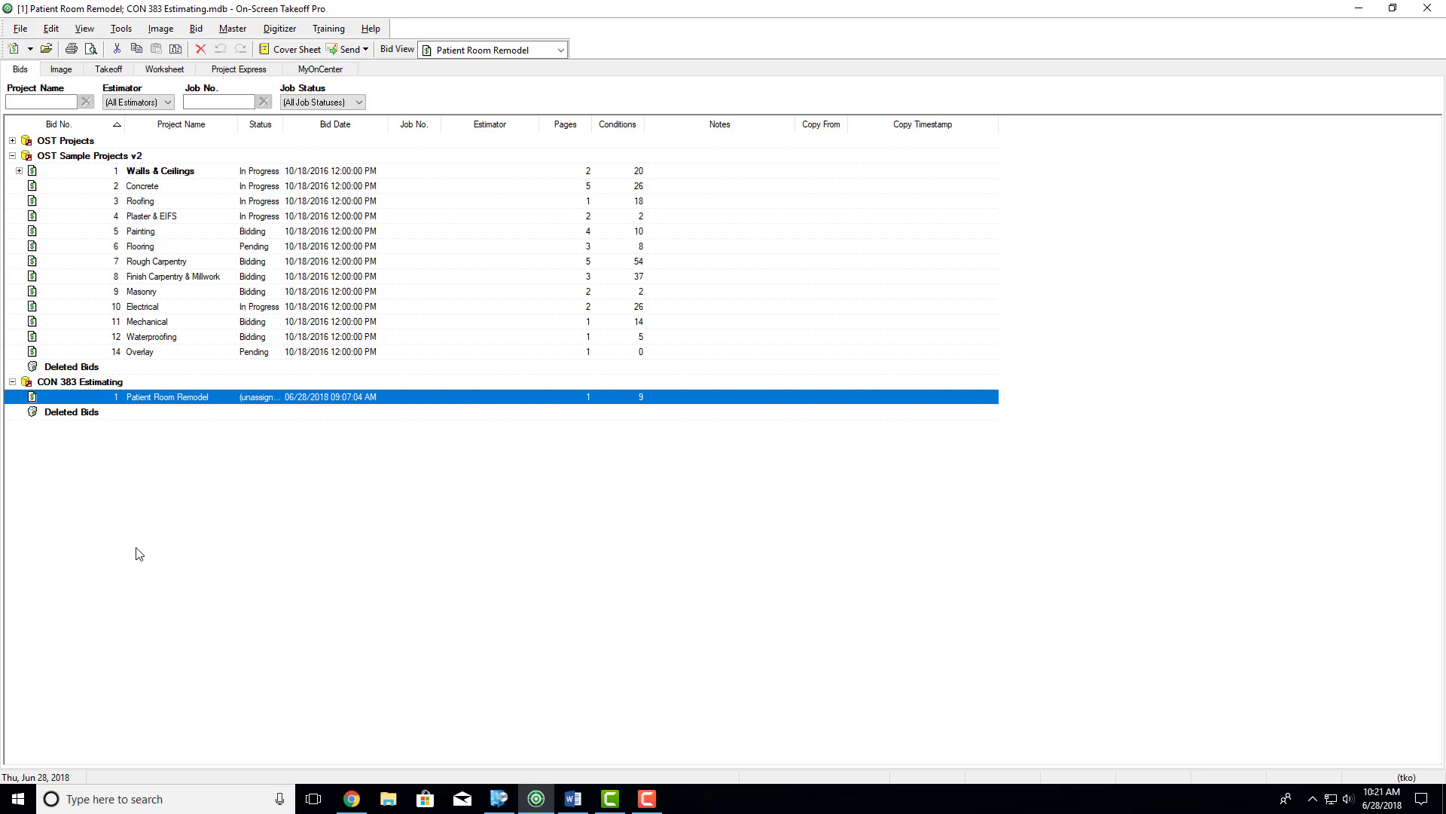
left_click(70, 384)
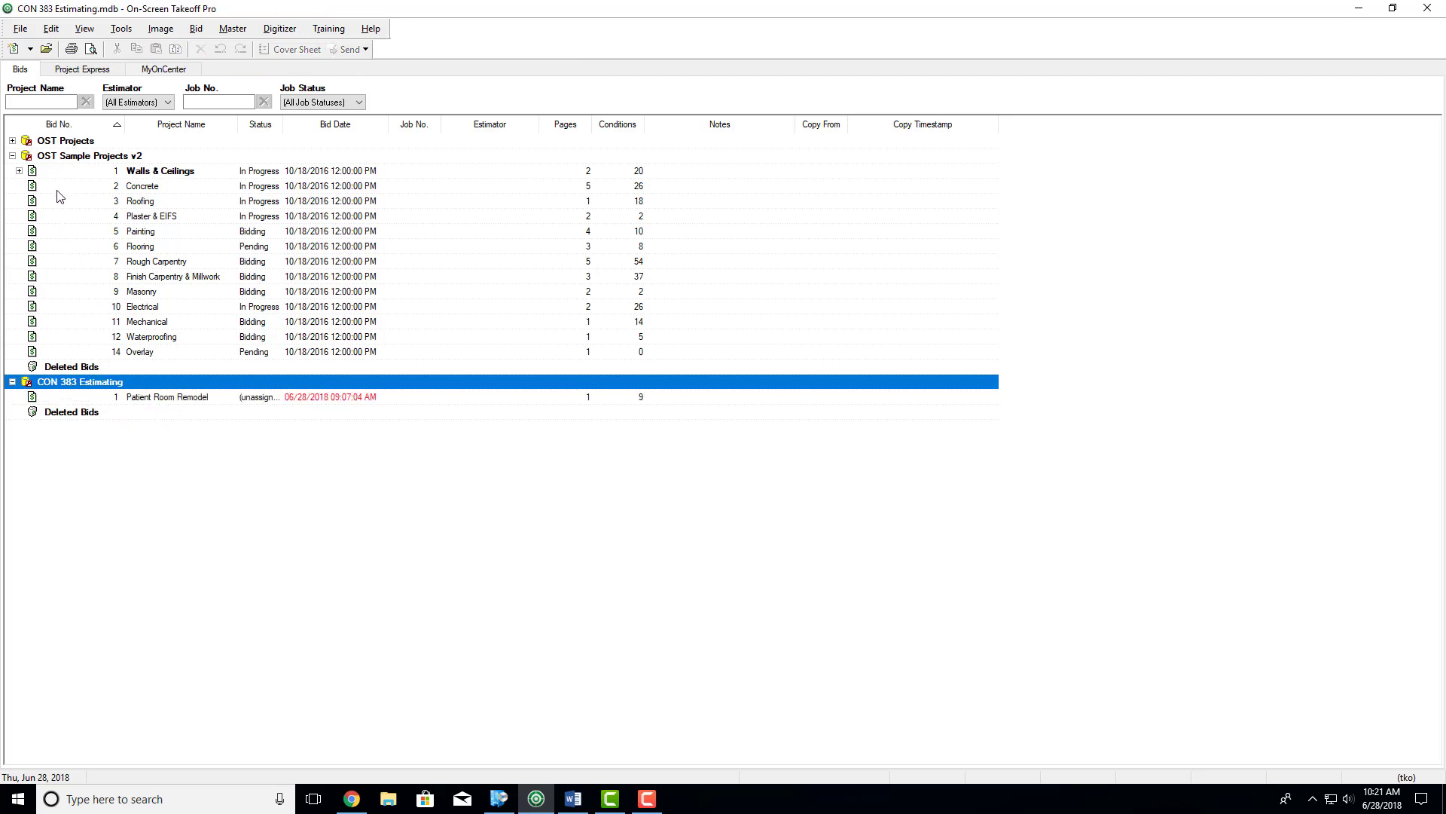
left_click(58, 158)
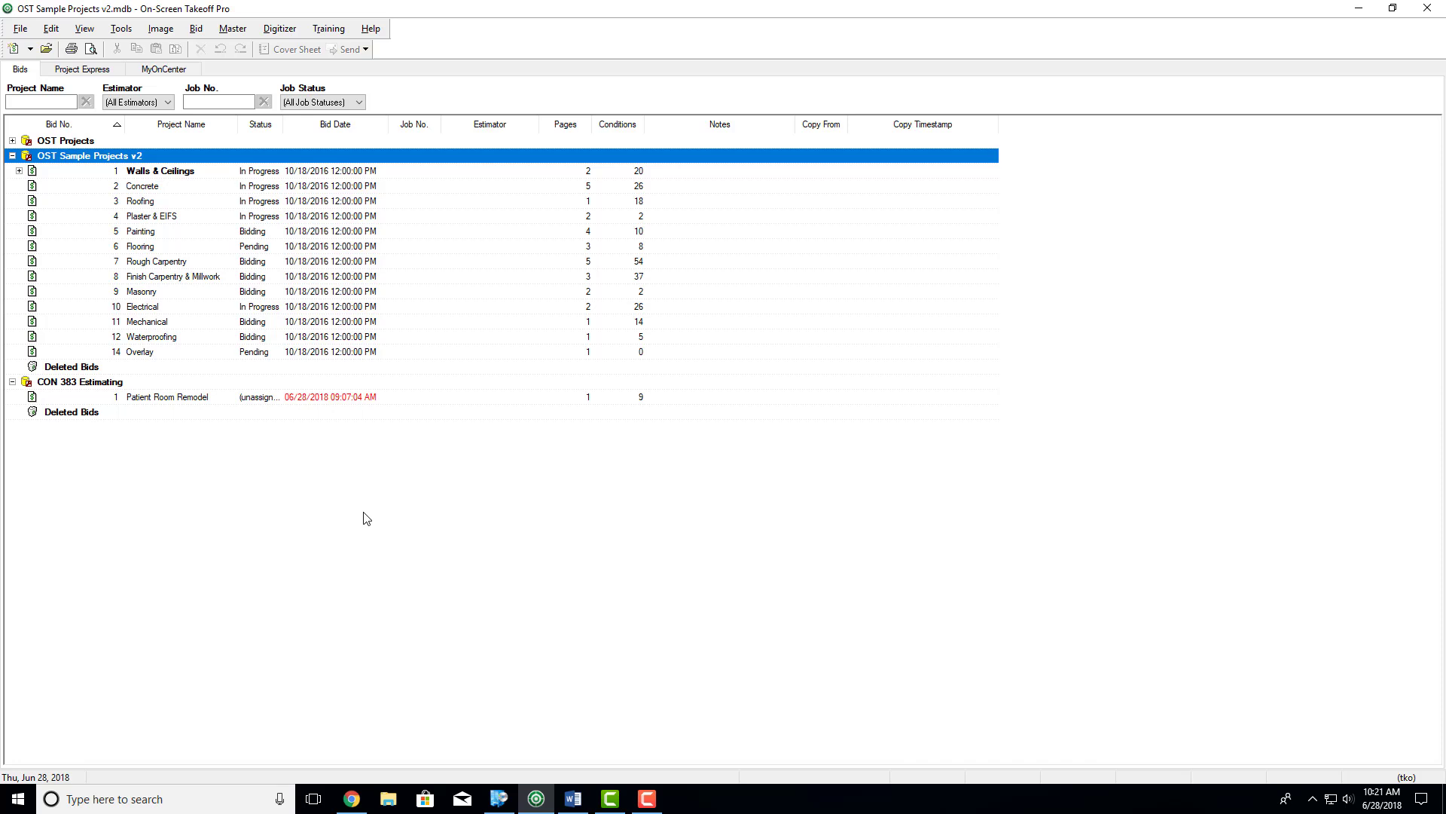
left_click(21, 31)
mouse_move(65, 116)
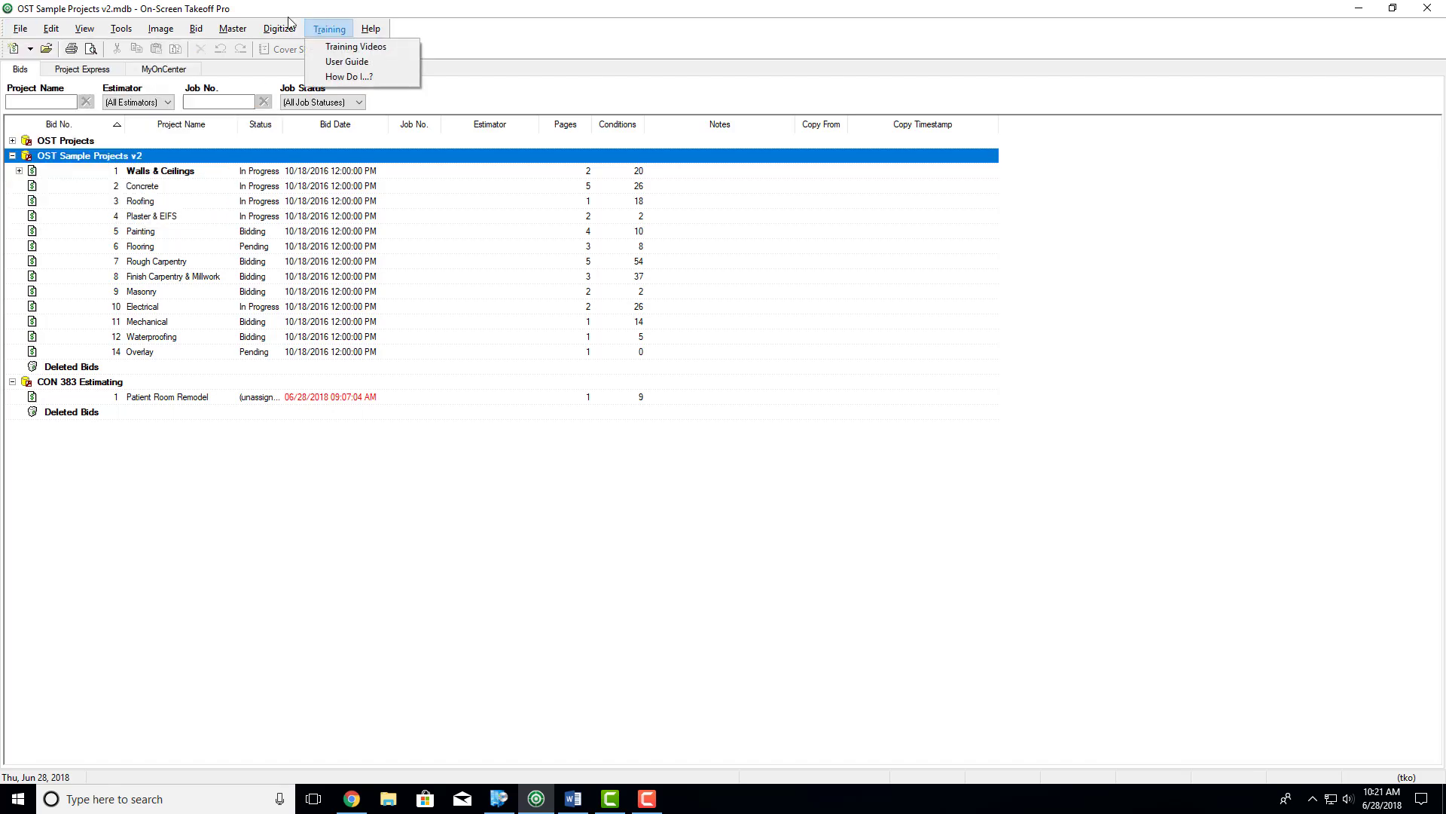
mouse_move(151, 120)
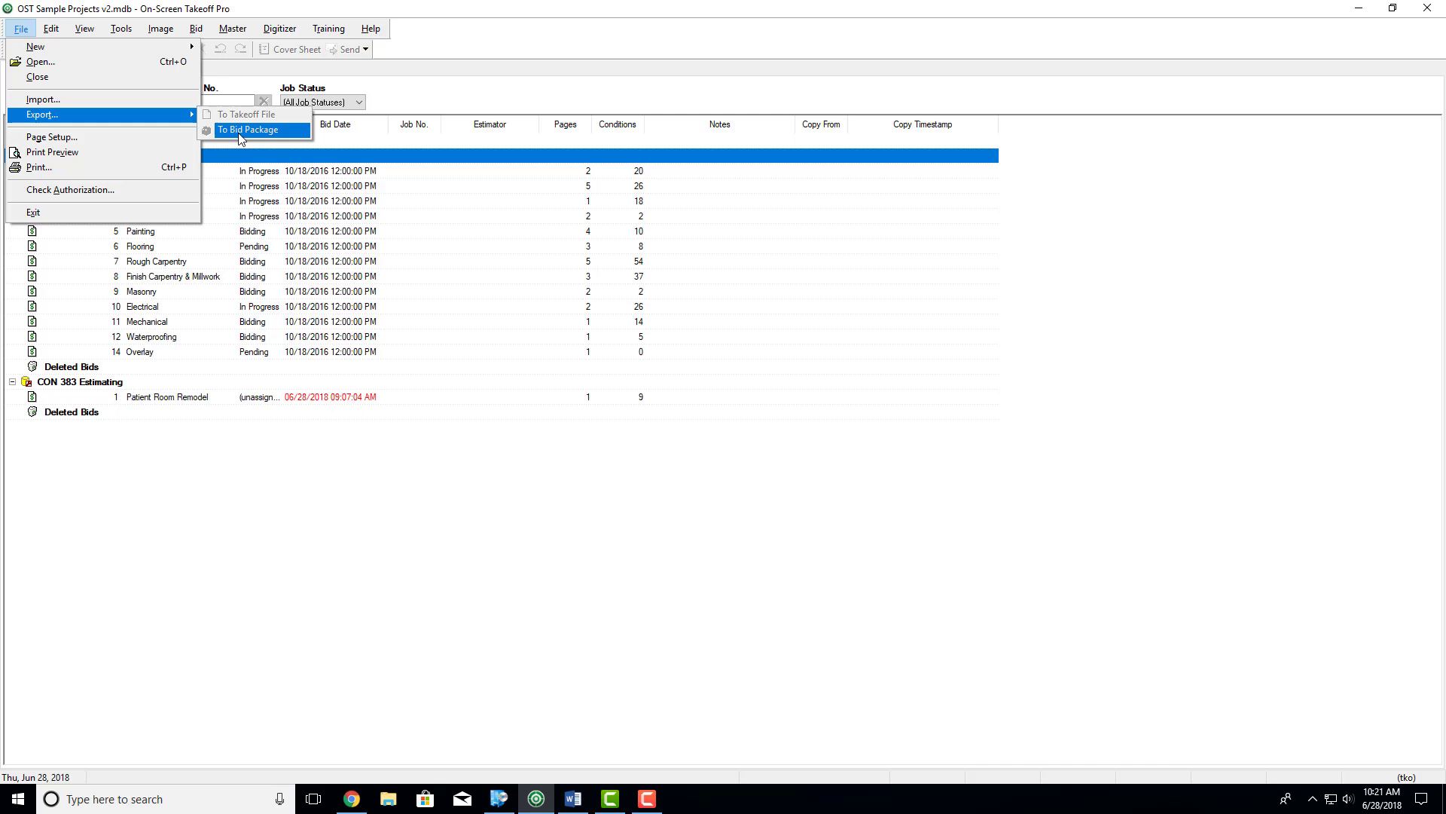
left_click(273, 6)
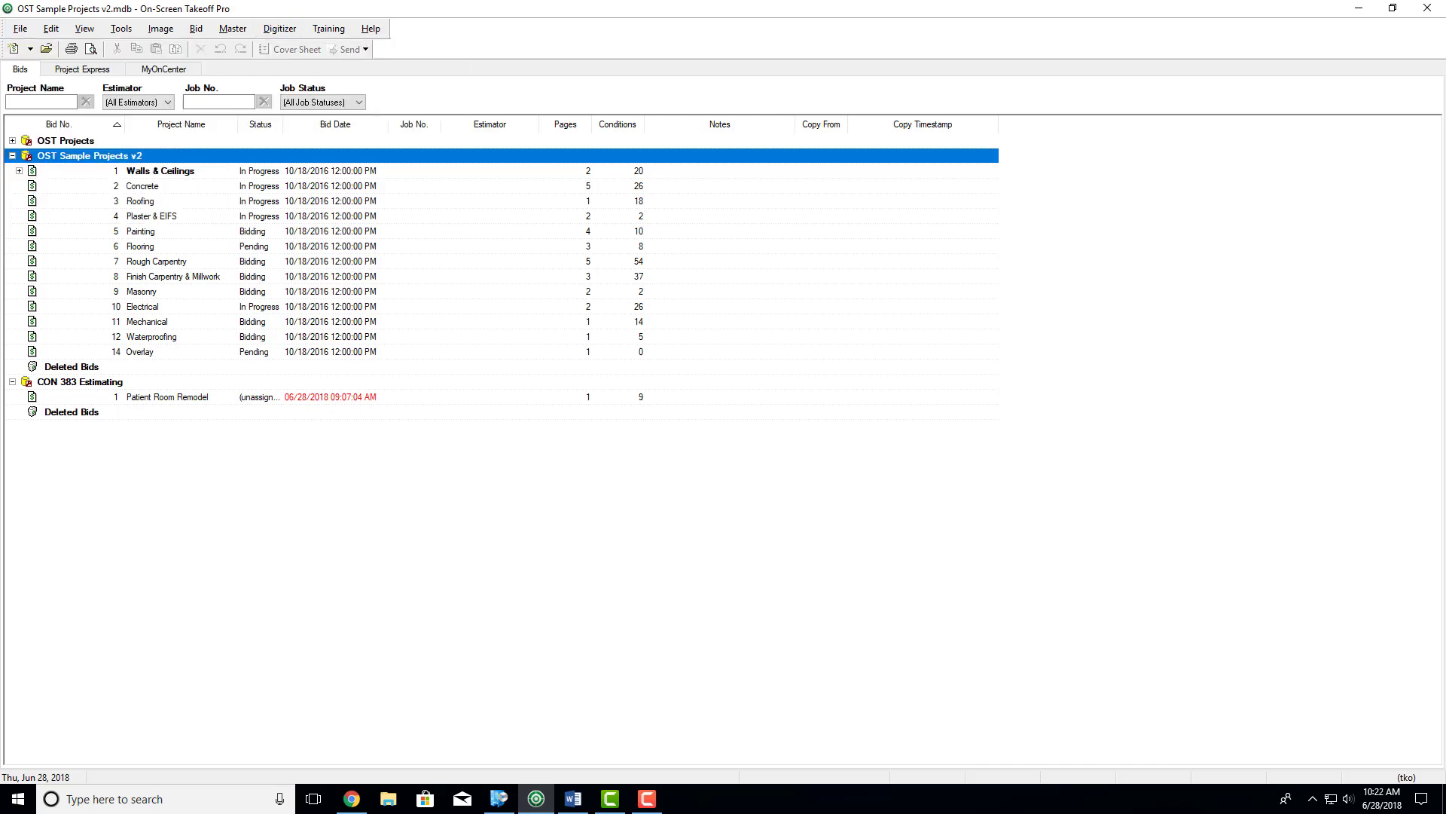
Step: Open the plan image of the Patient Room Remodel bid in the CON 383 Estimating database
left_click(191, 403)
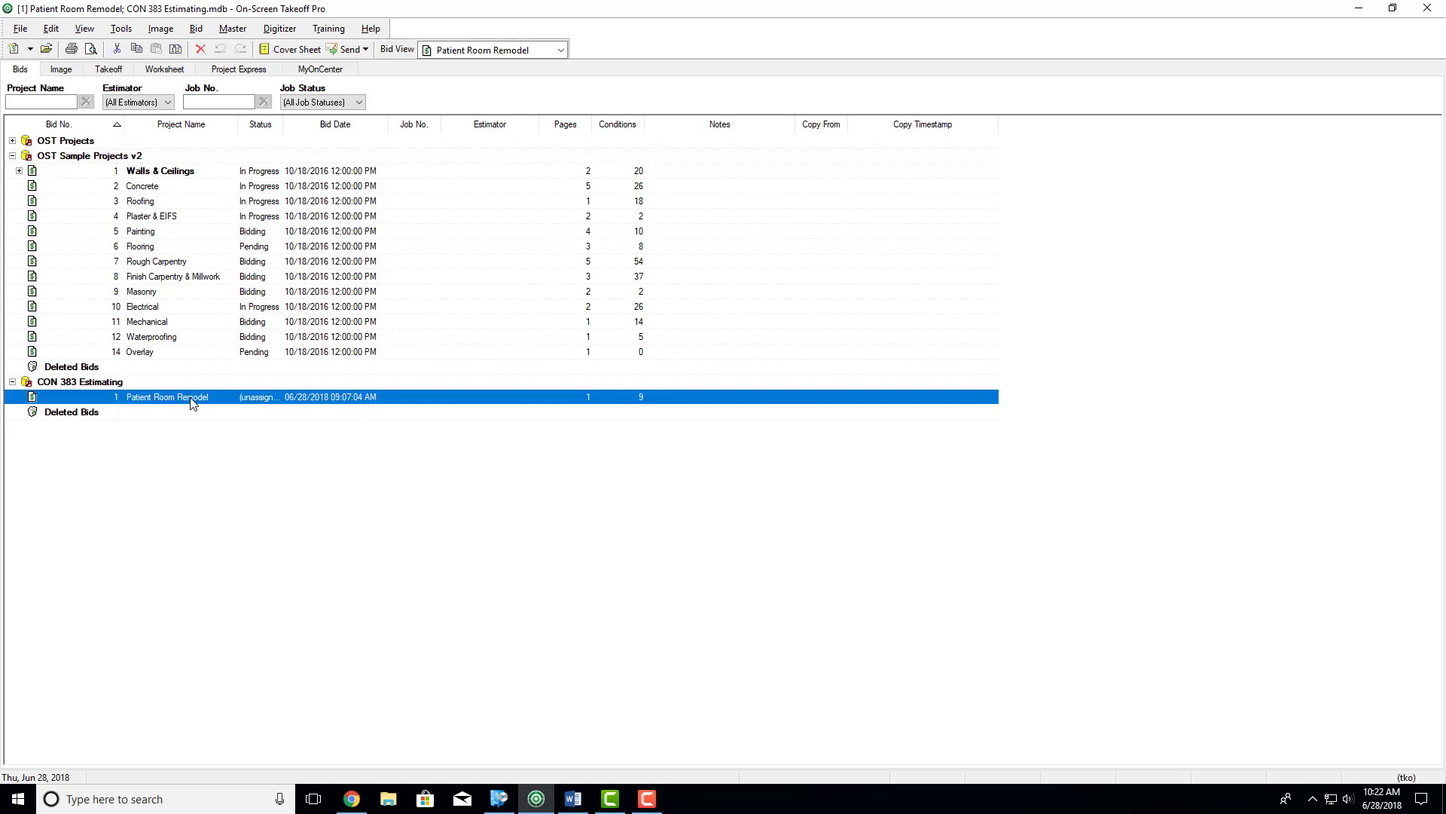
double_click(190, 403)
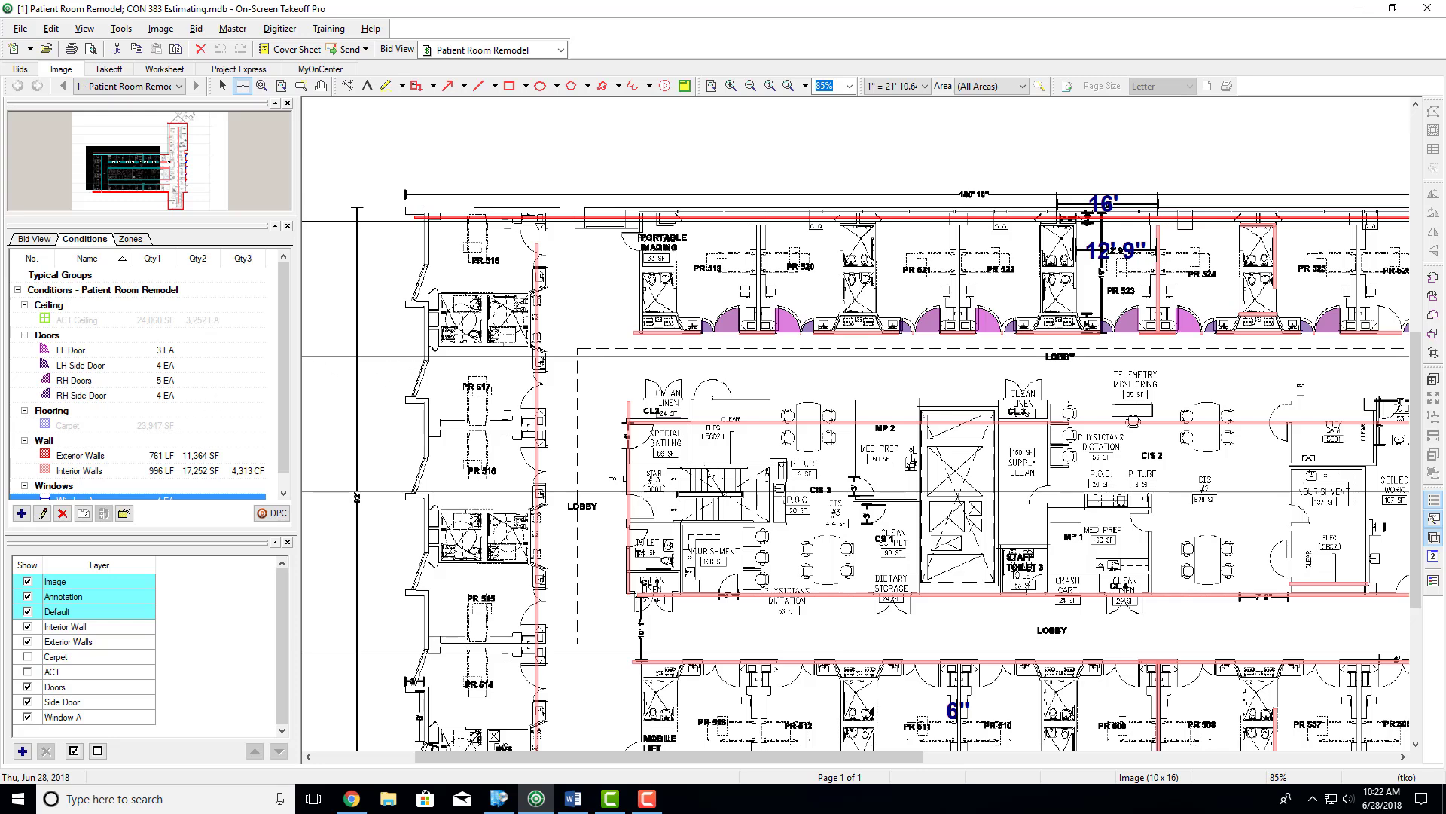
Step: Switch to Chrome and open the On-Screen Takeoff product training videos page from the On Center home page
key("alt+Tab")
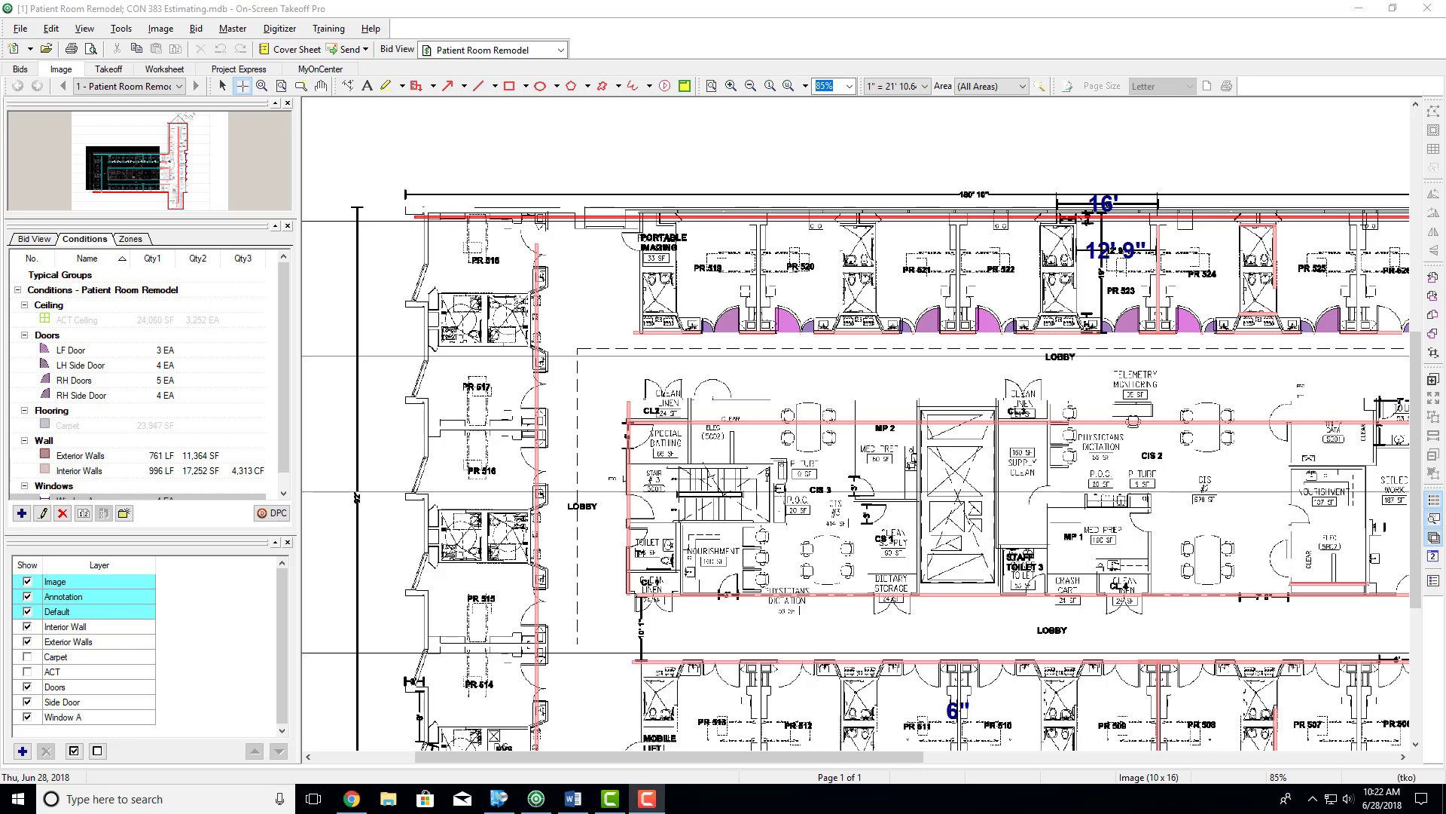
left_click_drag(1445, 151, 867, 6)
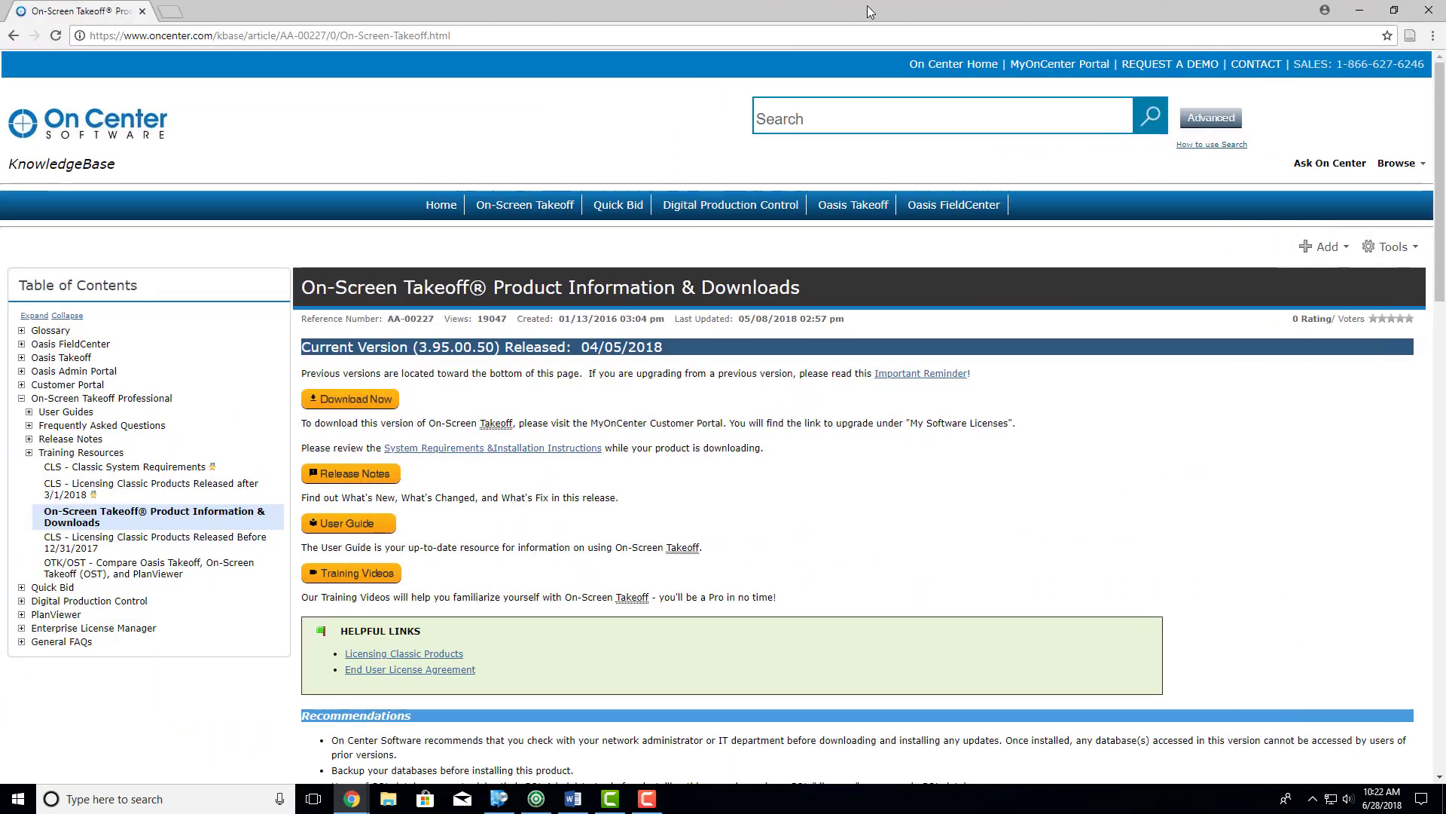
left_click(950, 64)
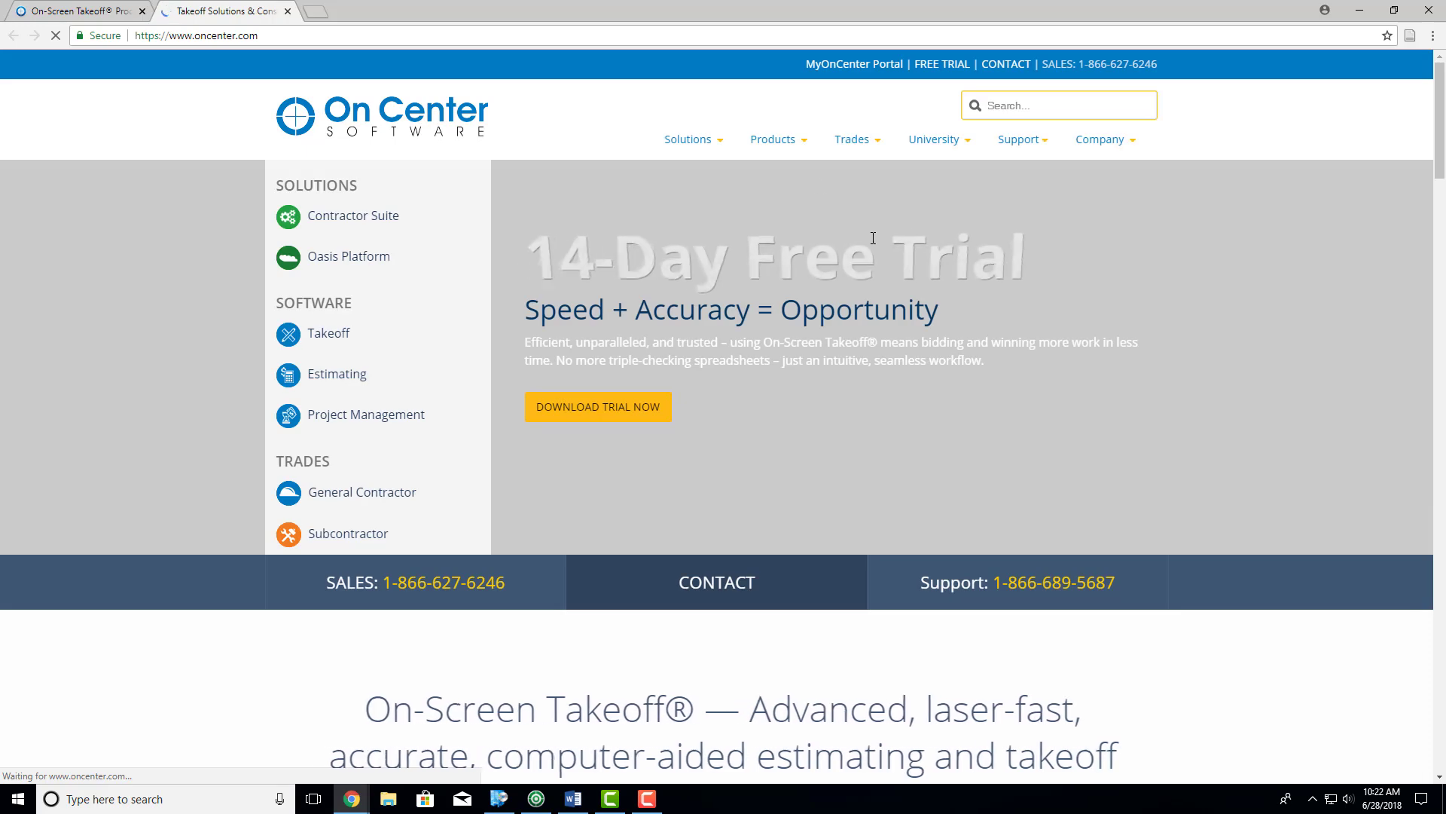
mouse_move(781, 141)
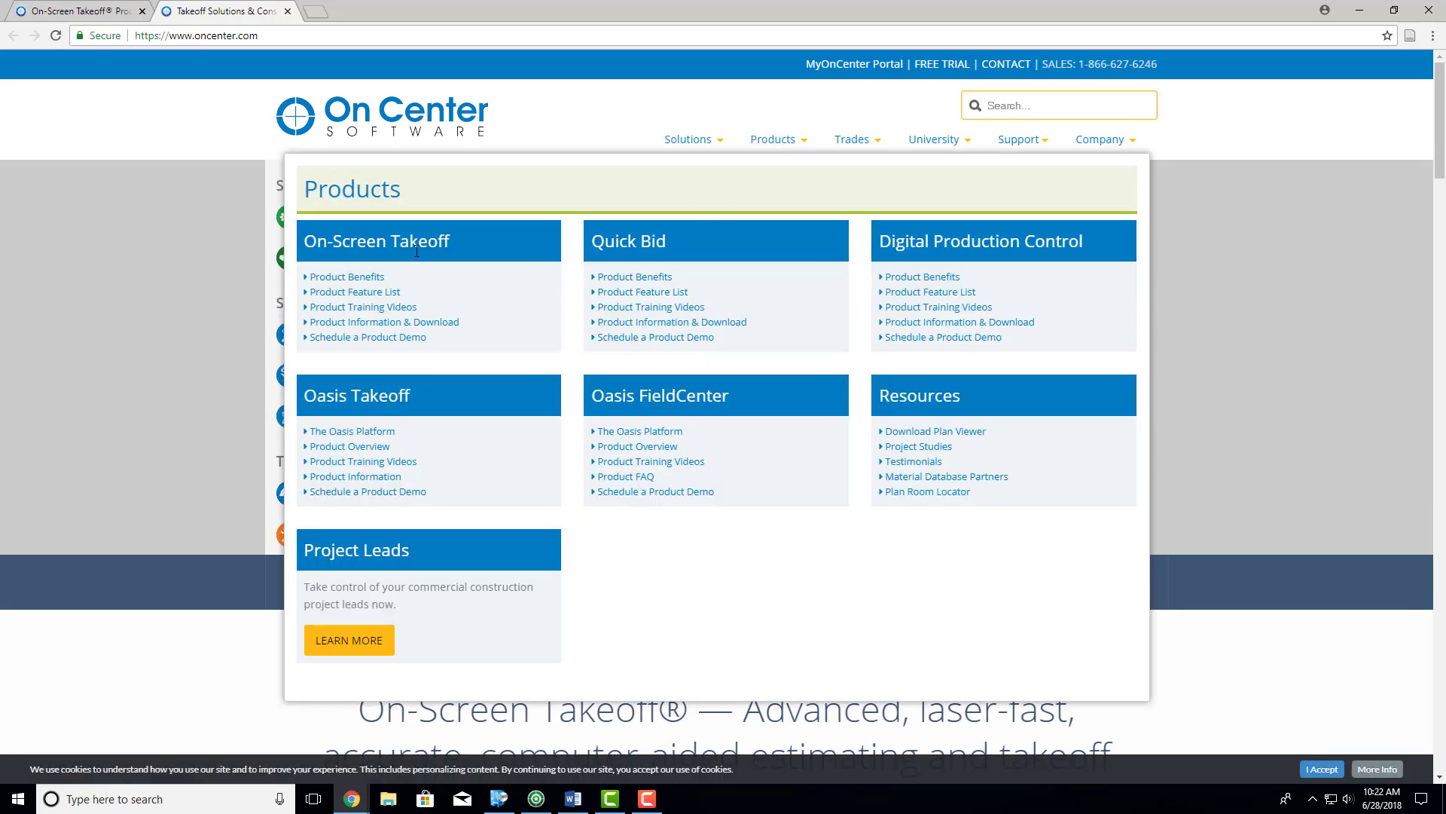
left_click(343, 310)
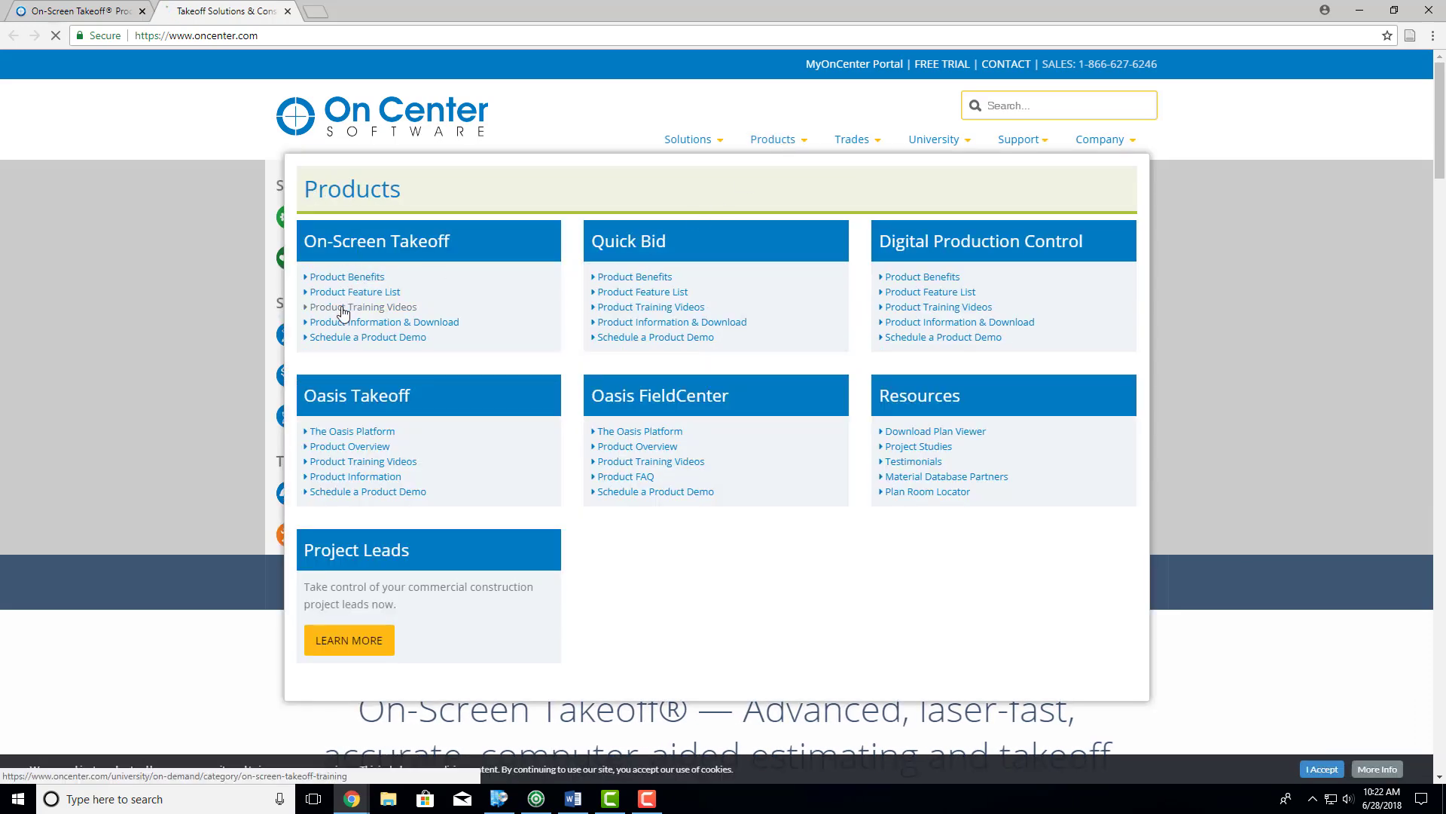
Step: Look through the On-Screen Takeoff training video categories, from the introduction to the pricing and printing sections
scroll(242, 414, "down", 5)
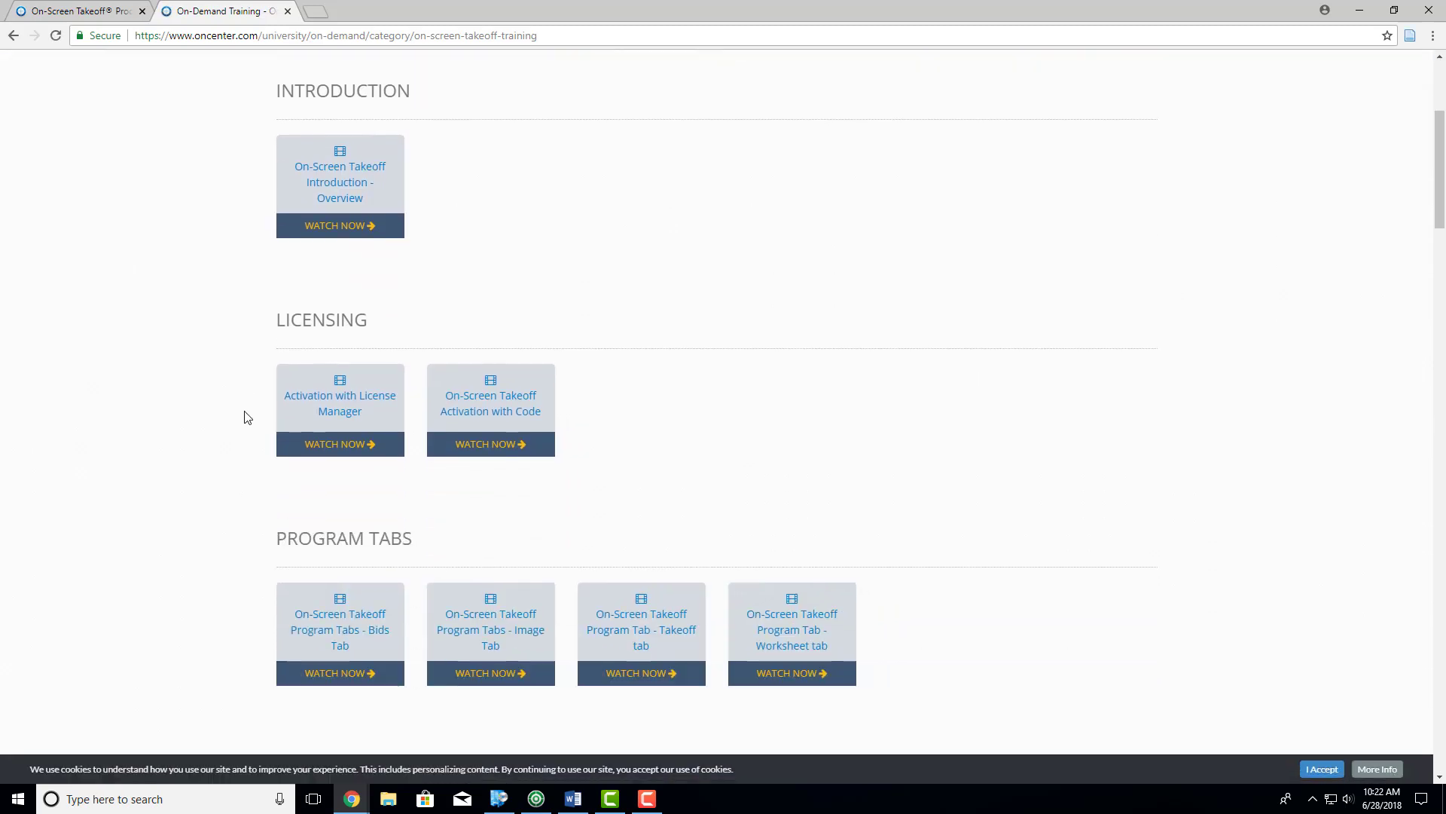
scroll(243, 418, "down", 2)
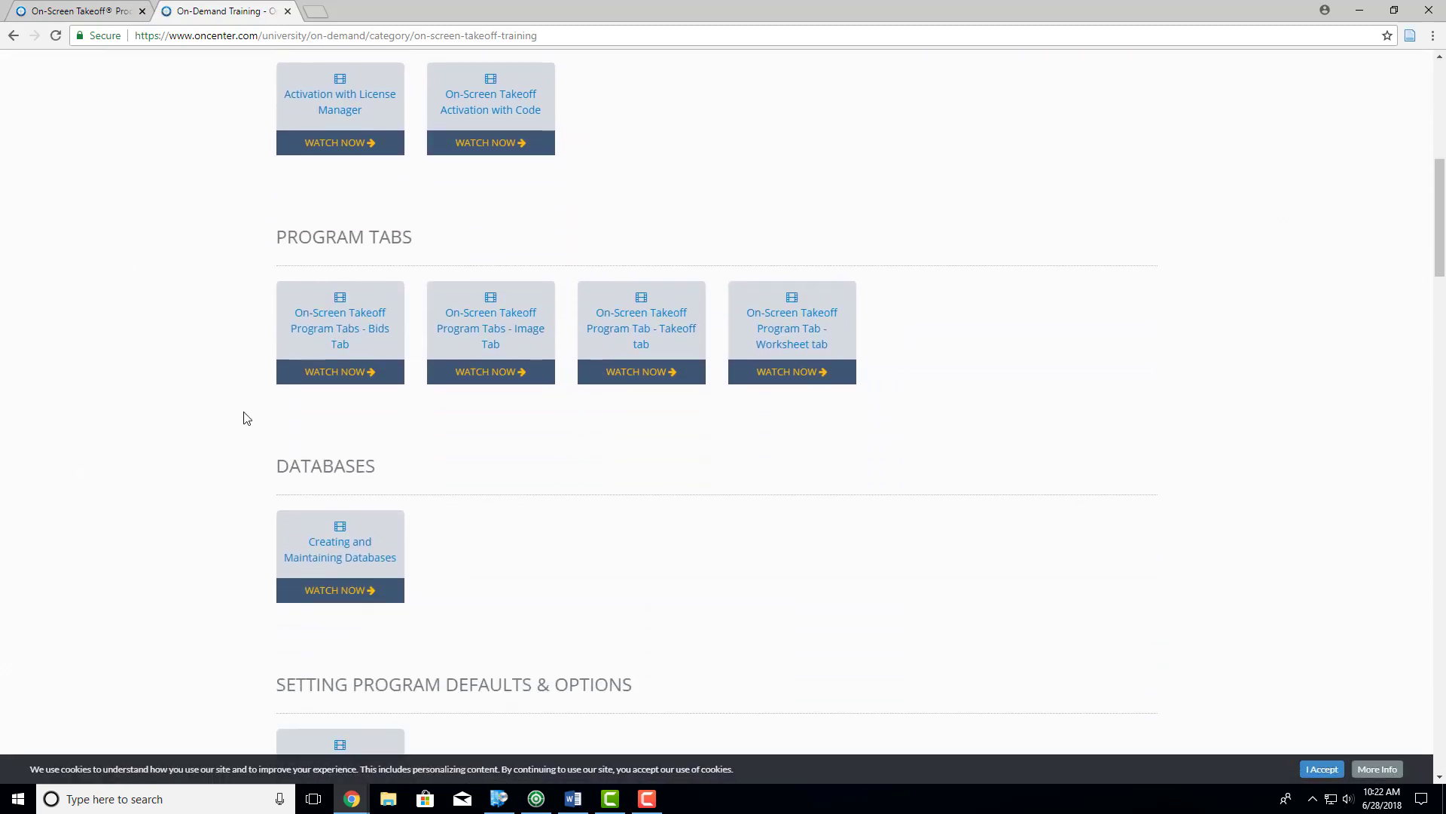
scroll(243, 418, "down", 2)
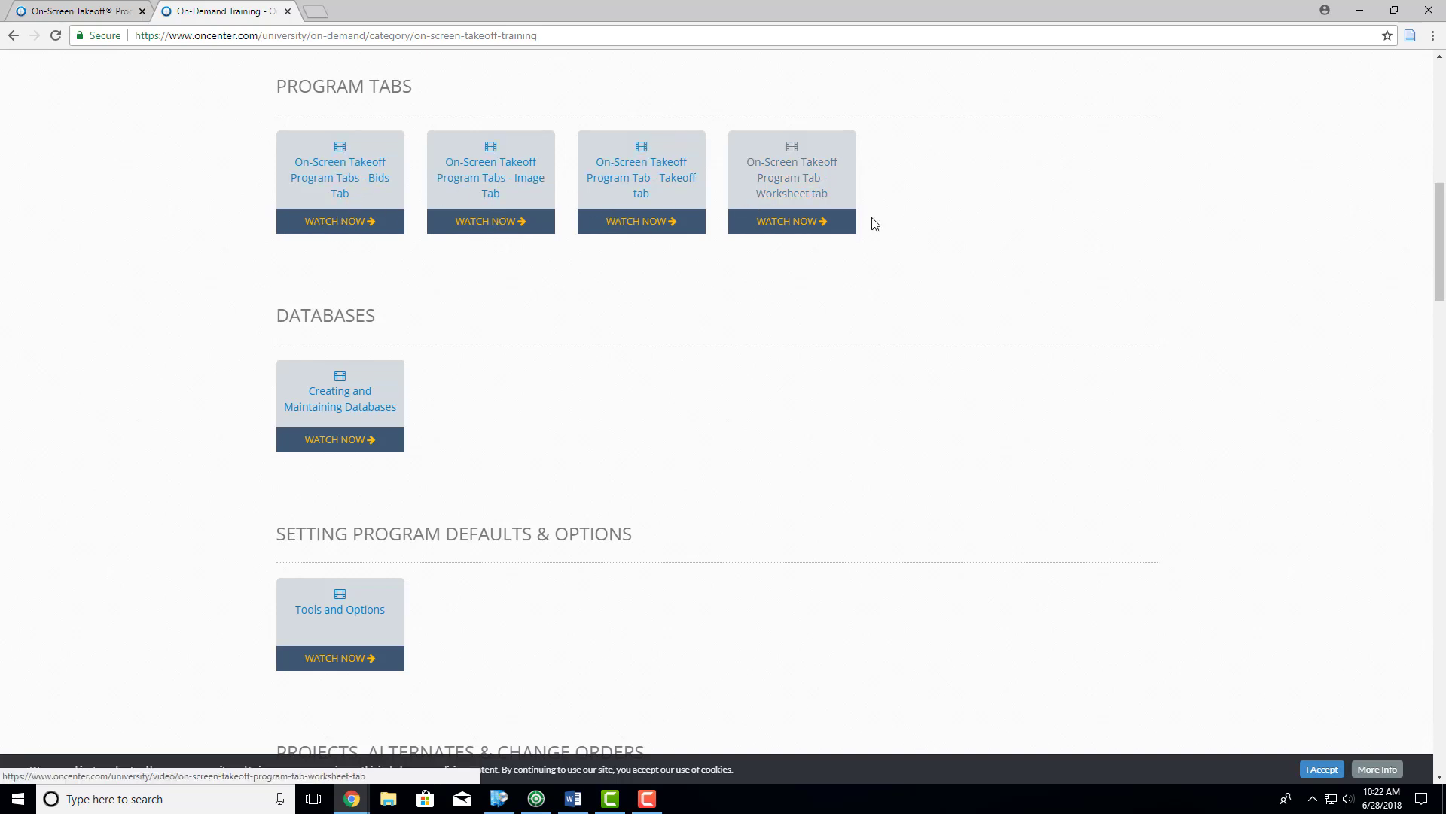
scroll(159, 441, "down", 3)
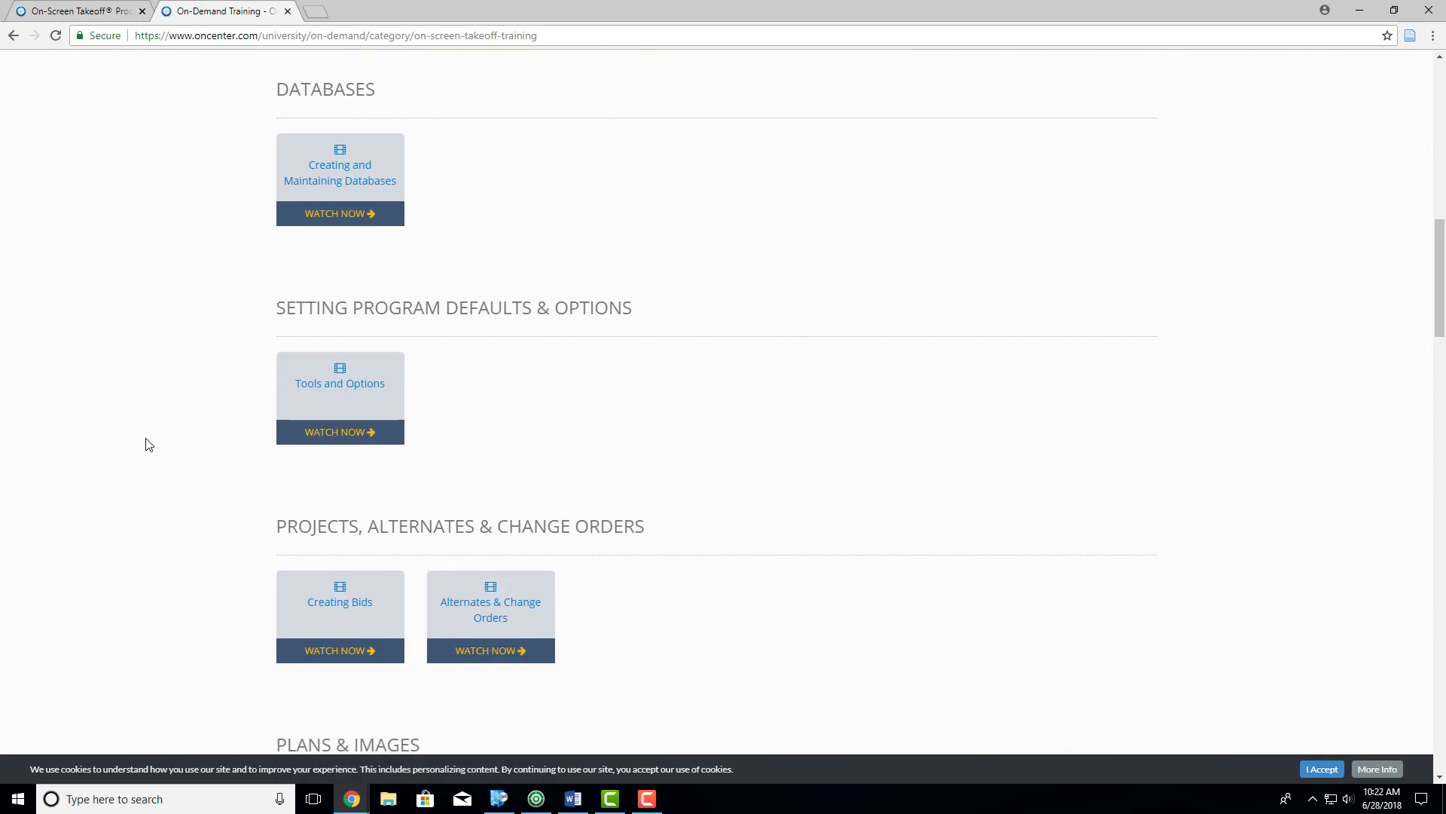
scroll(256, 363, "down", 5)
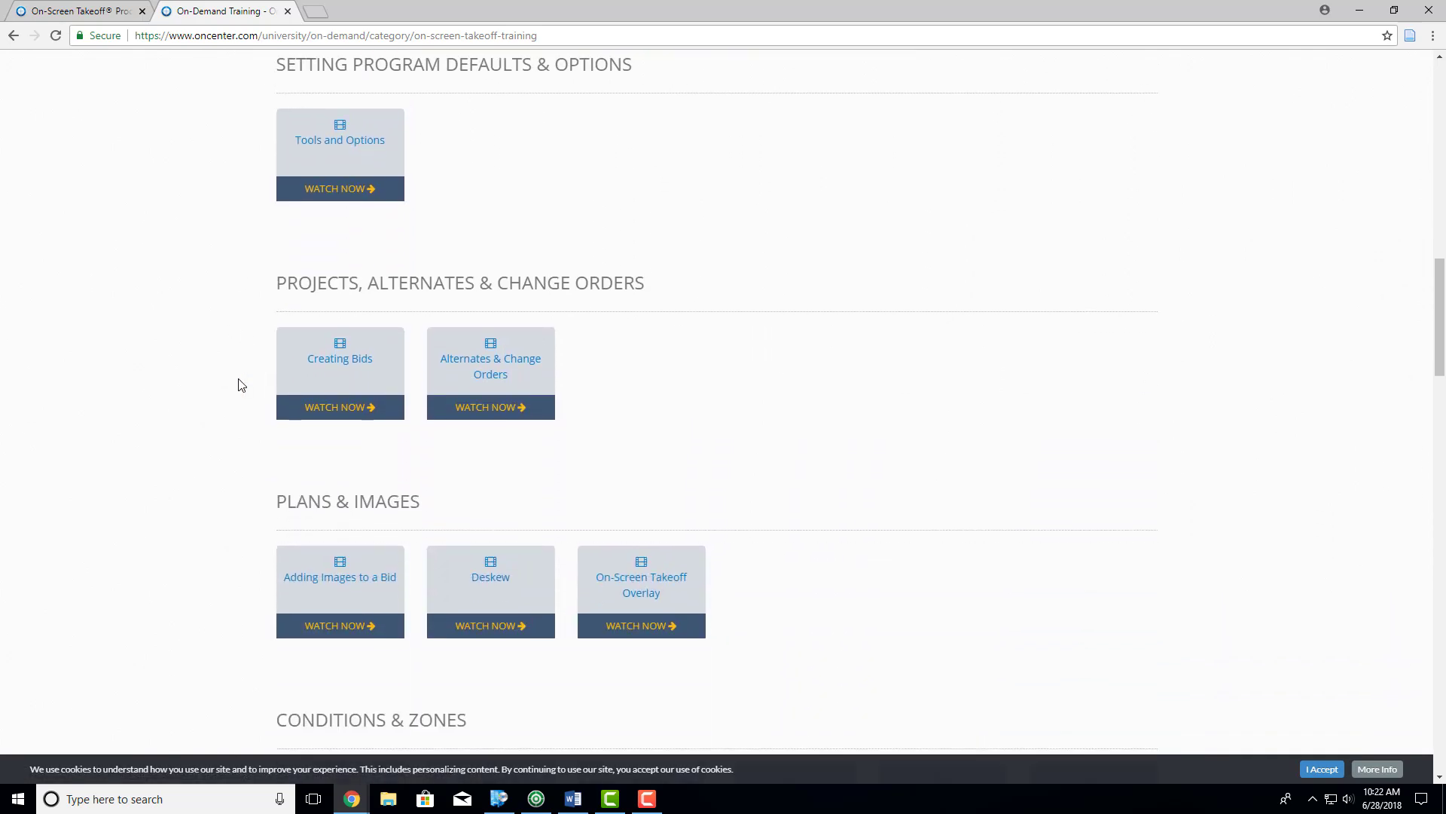
scroll(240, 385, "down", 2)
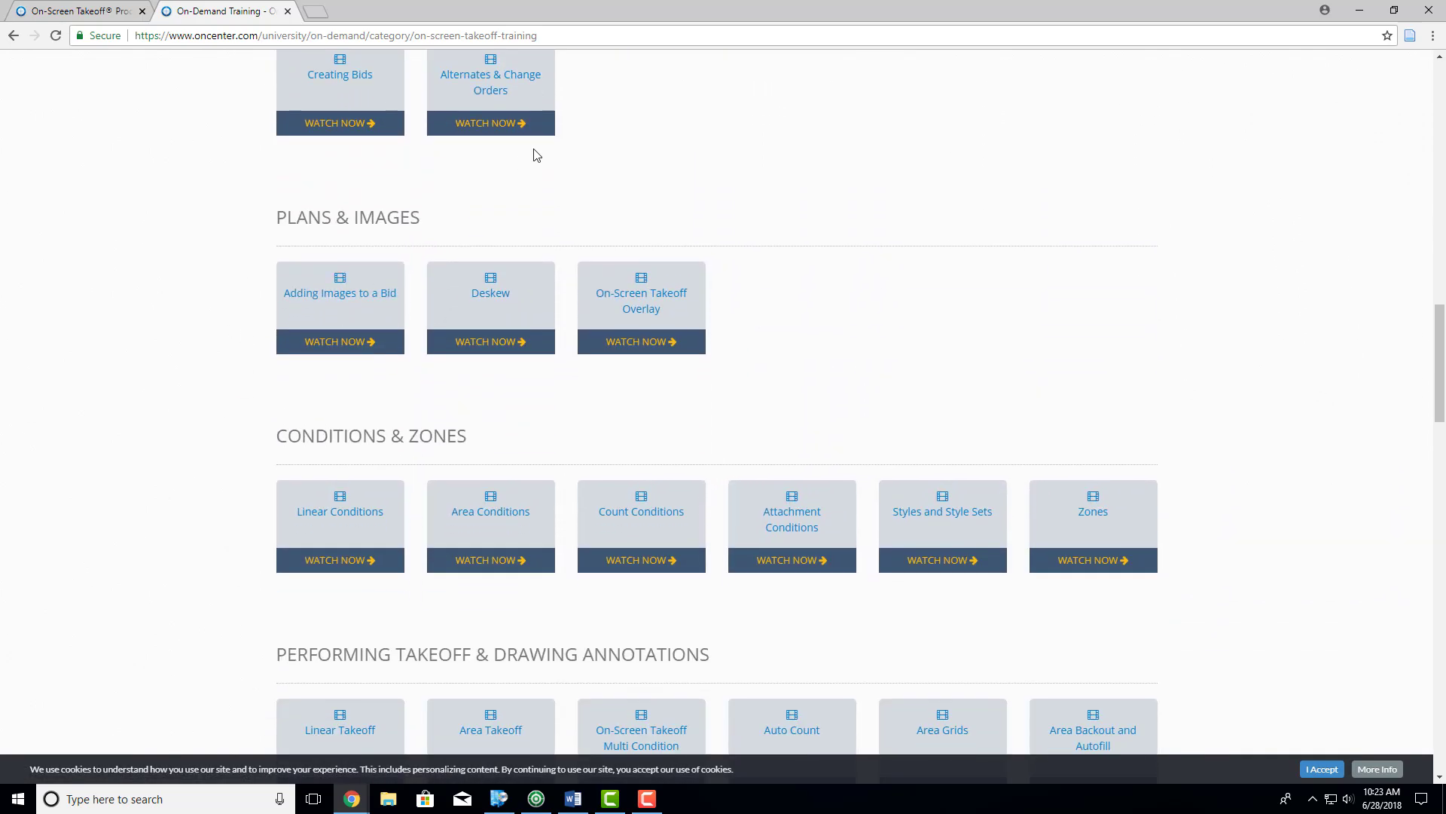
scroll(552, 121, "up", 1)
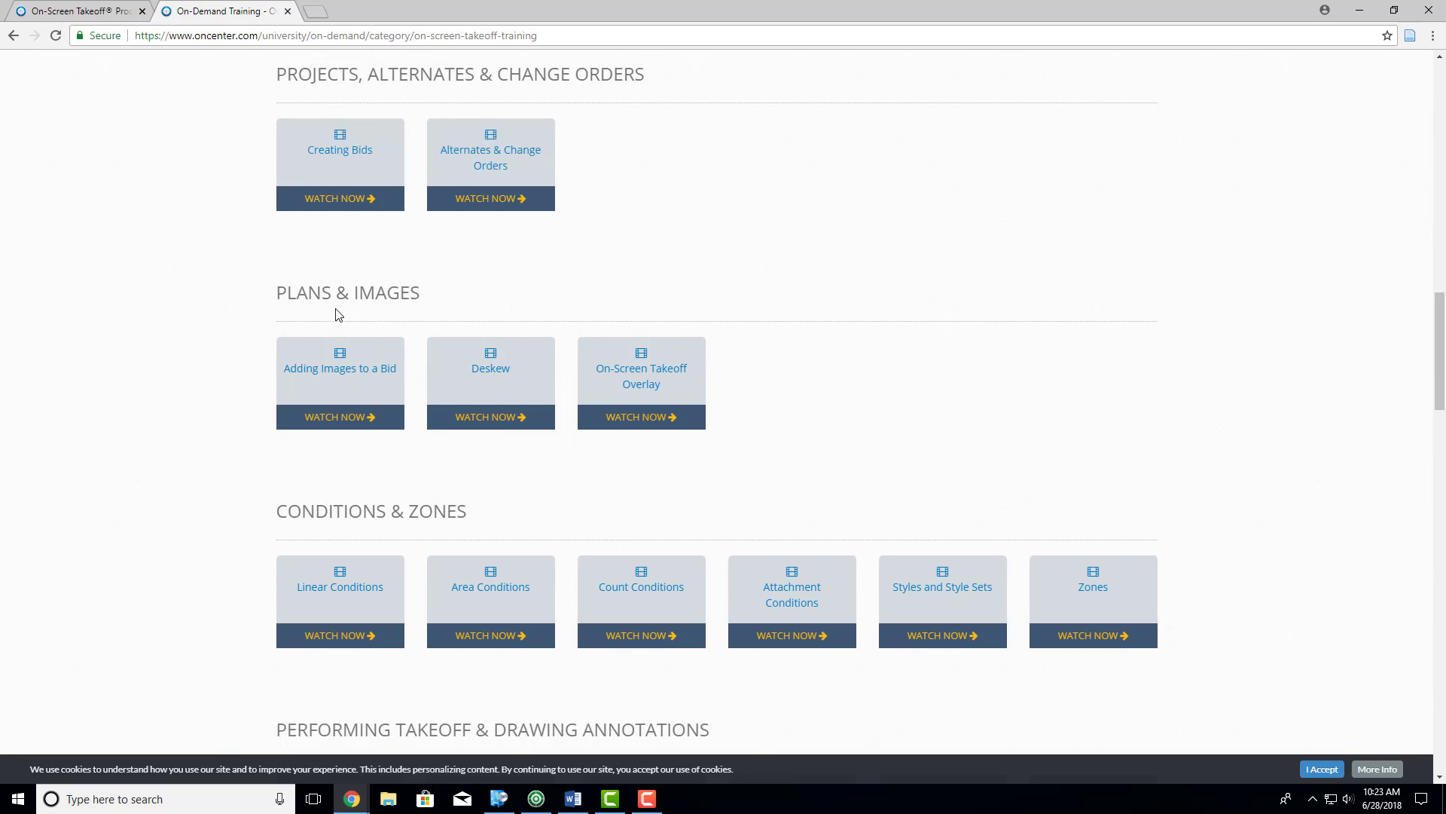
scroll(144, 448, "down", 2)
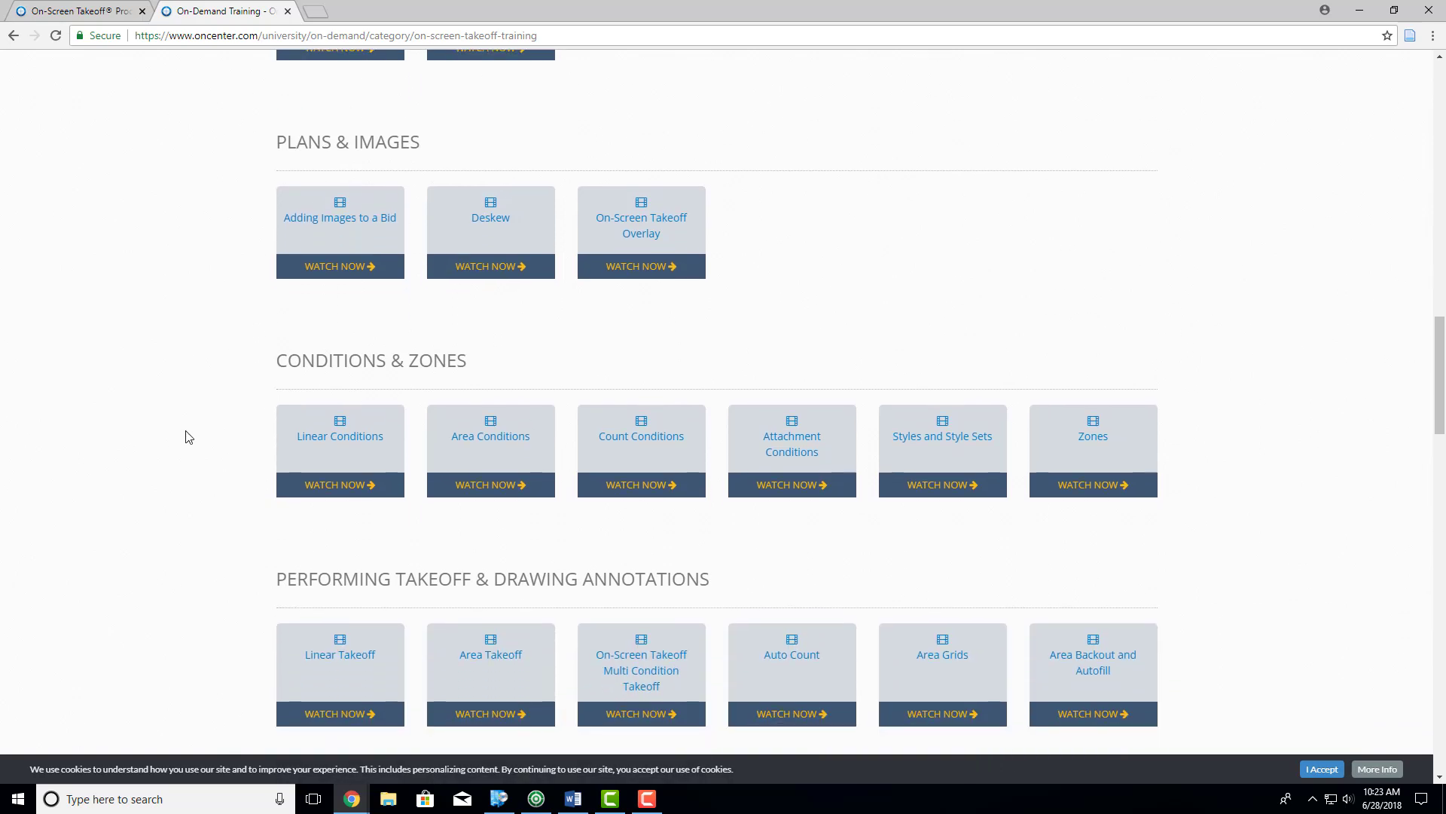
scroll(188, 437, "down", 2)
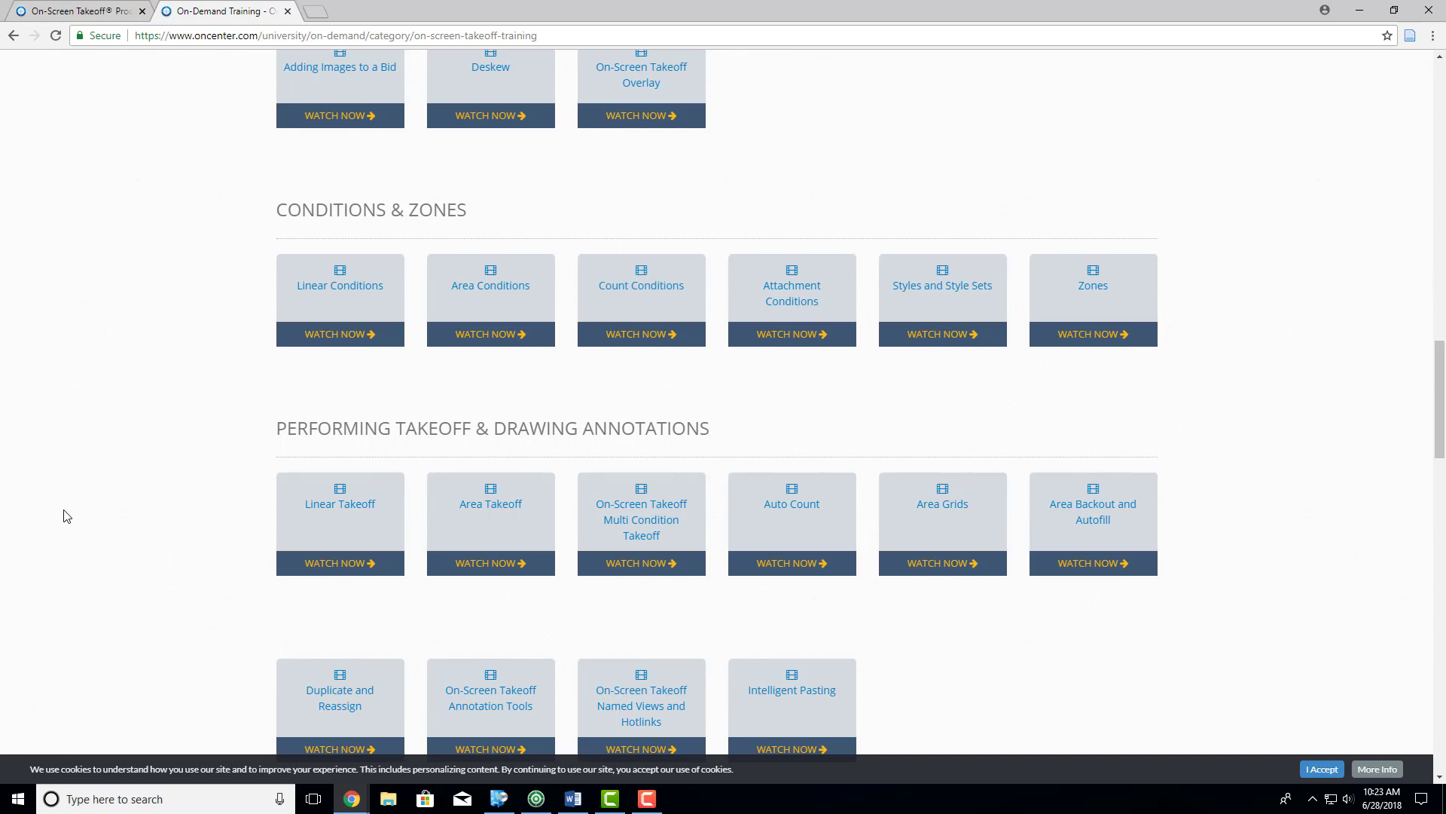
scroll(90, 520, "down", 3)
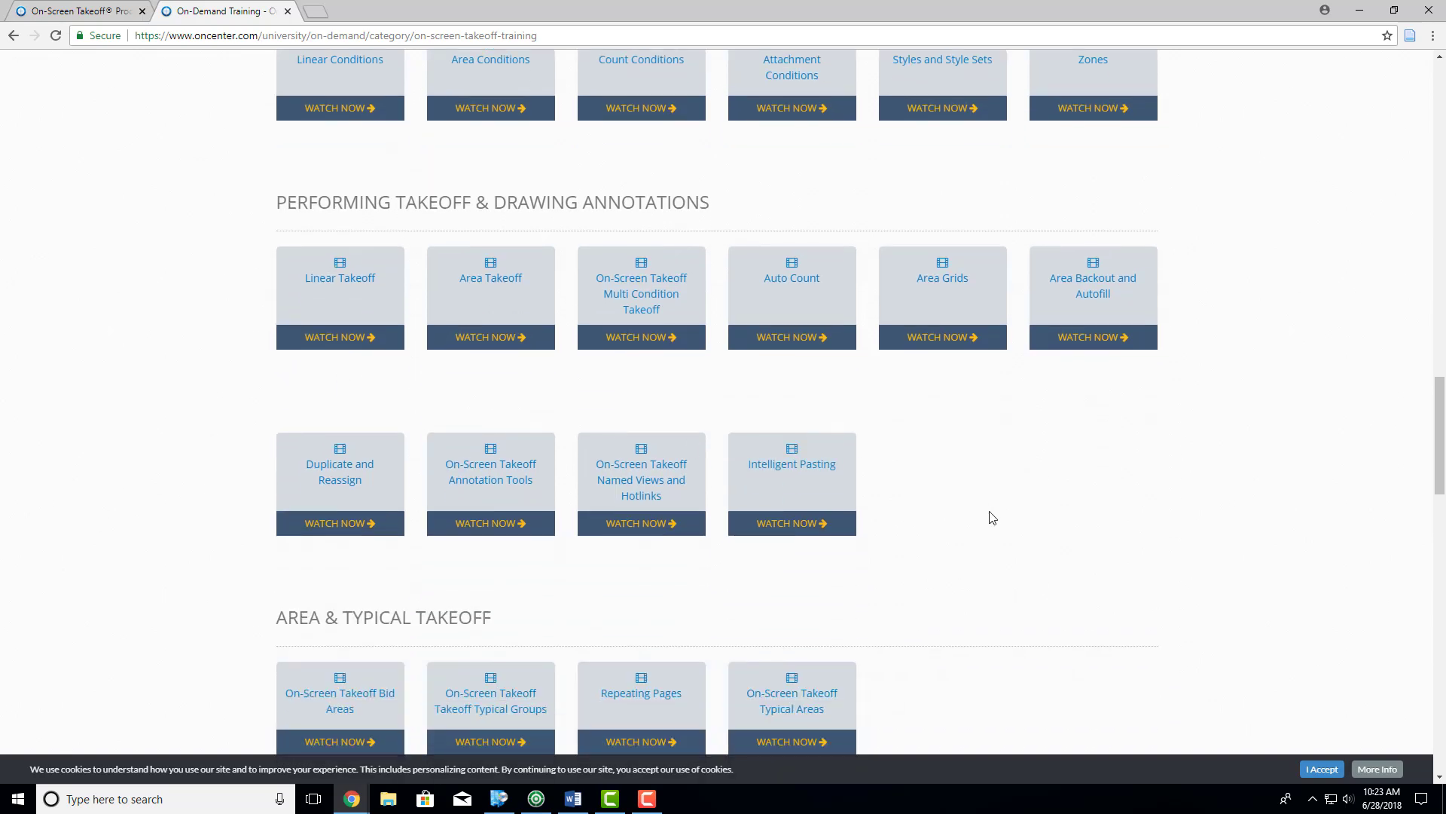
scroll(991, 518, "down", 3)
scroll(971, 526, "down", 2)
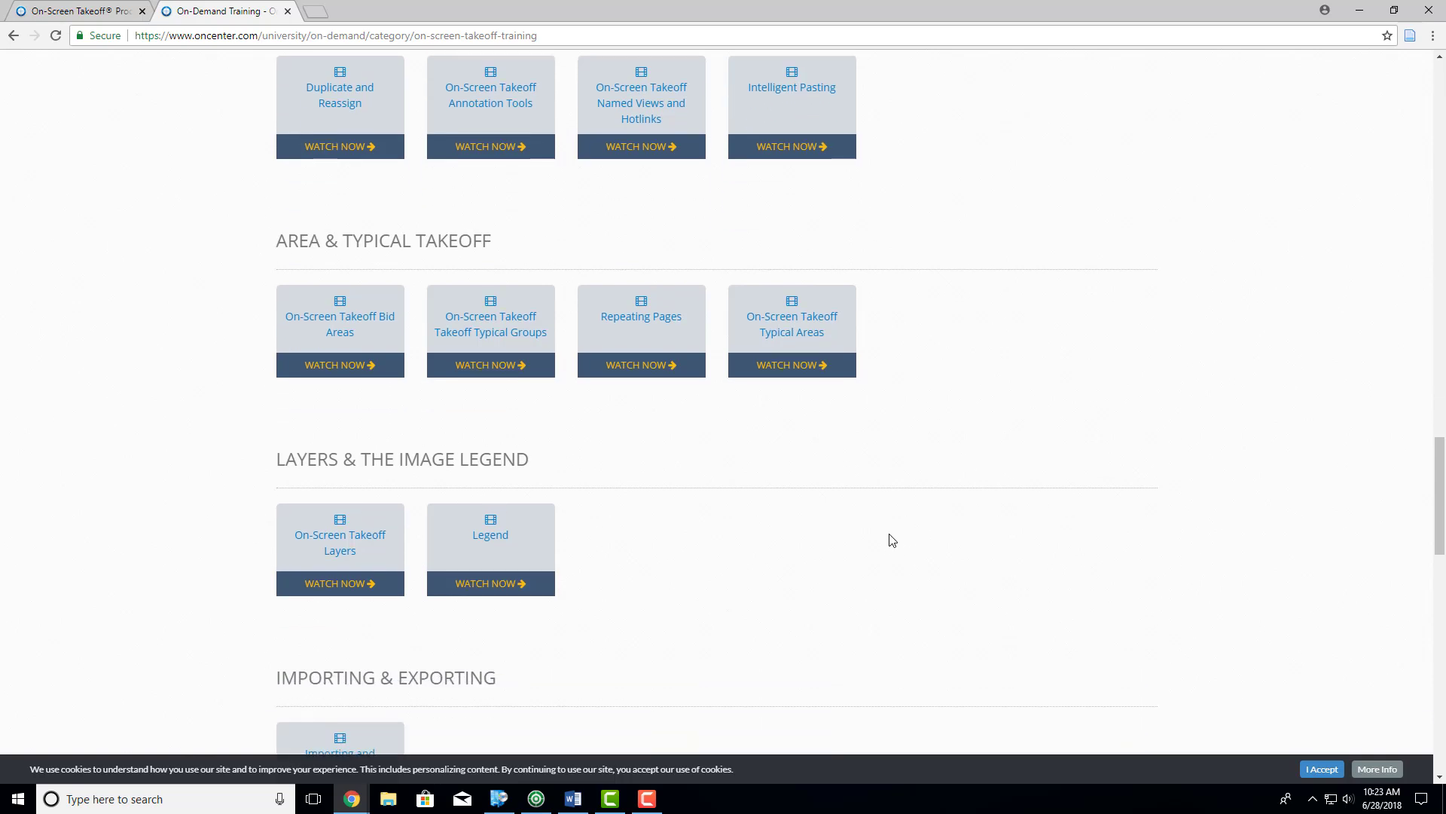
scroll(324, 483, "down", 2)
scroll(321, 484, "down", 10)
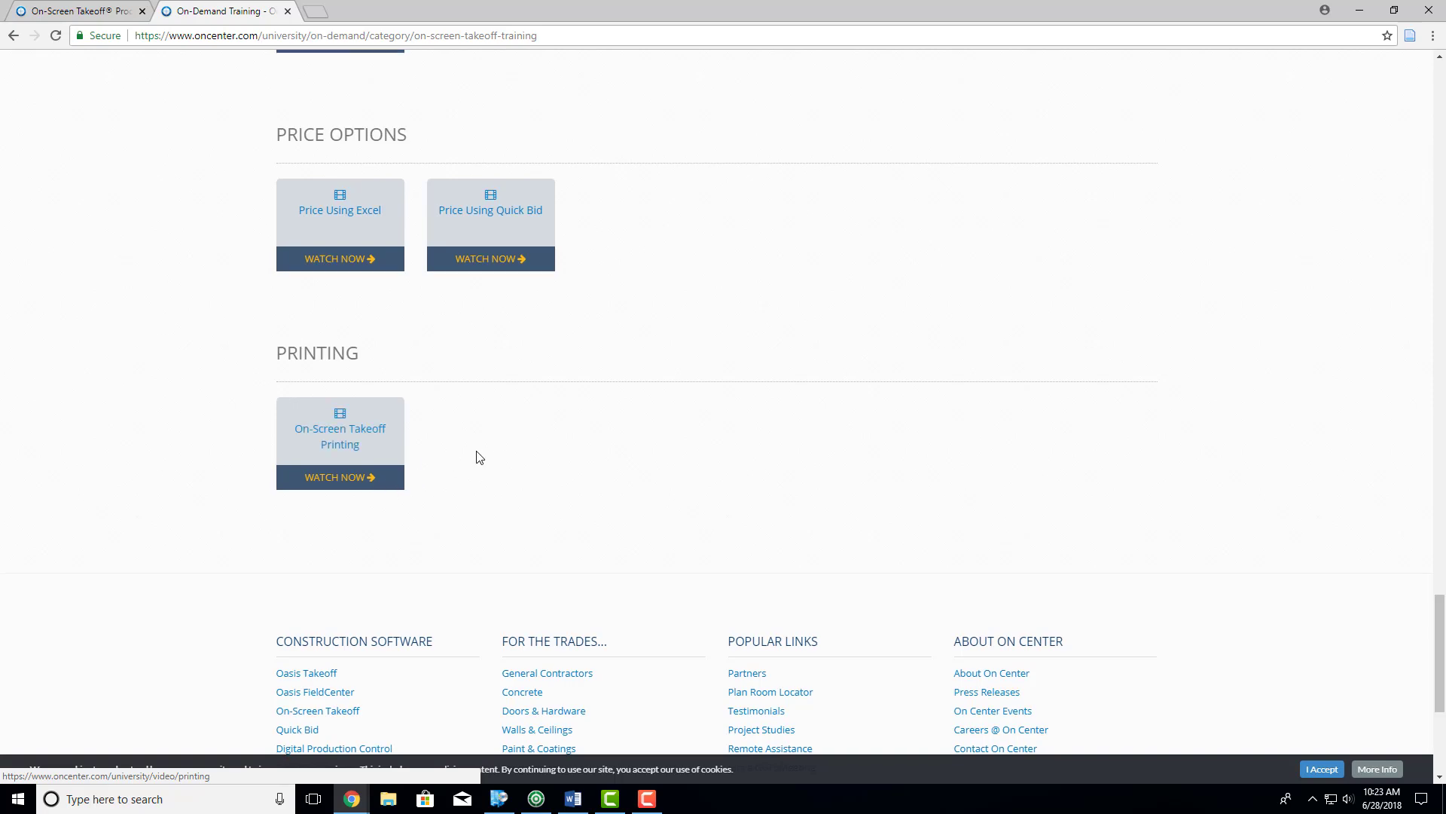
scroll(478, 455, "up", 9)
scroll(807, 532, "up", 20)
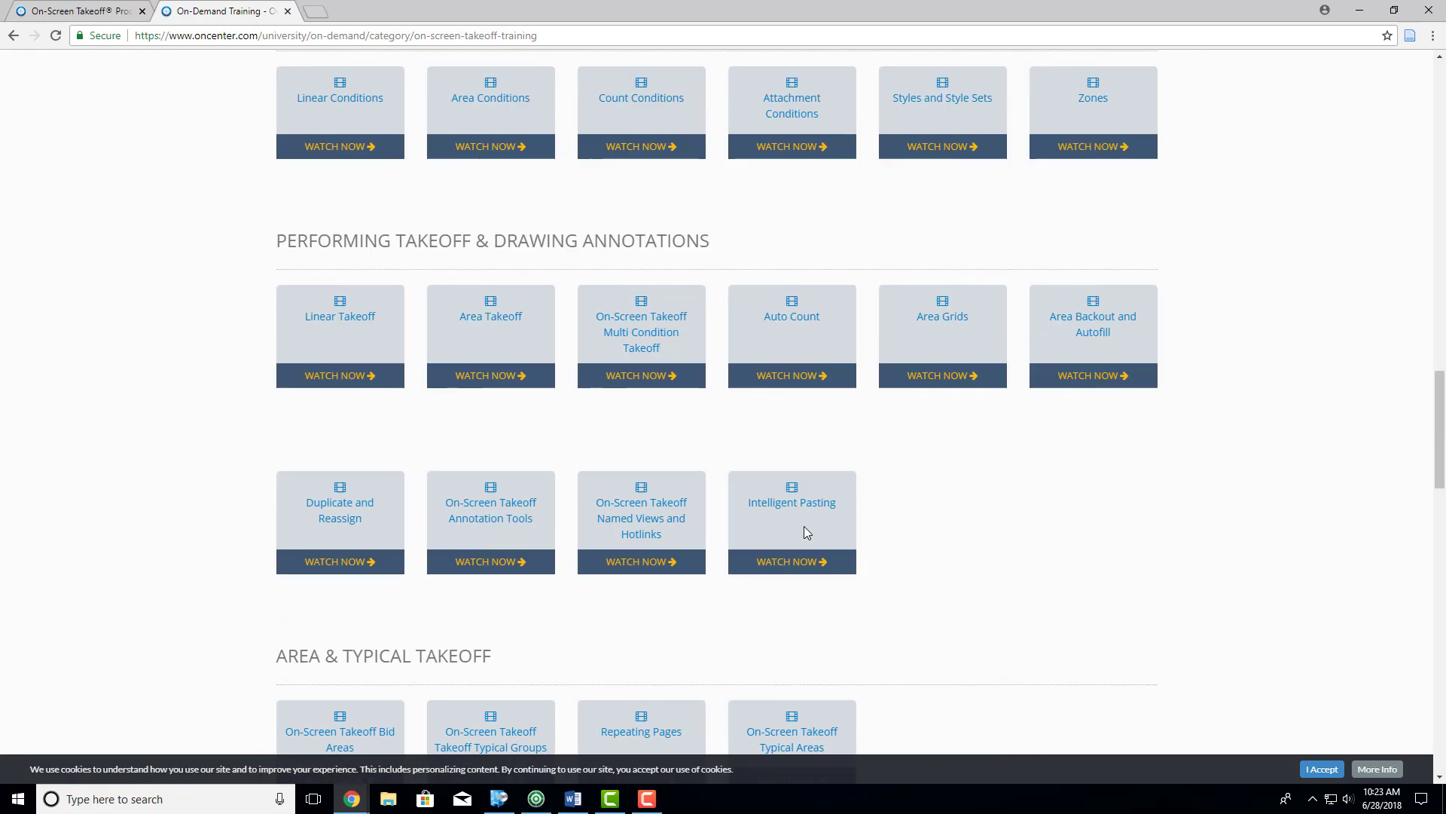
Step: Return to the start of the training video page and switch back to the Patient Room Remodel plan in On-Screen Takeoff
scroll(809, 560, "up", 15)
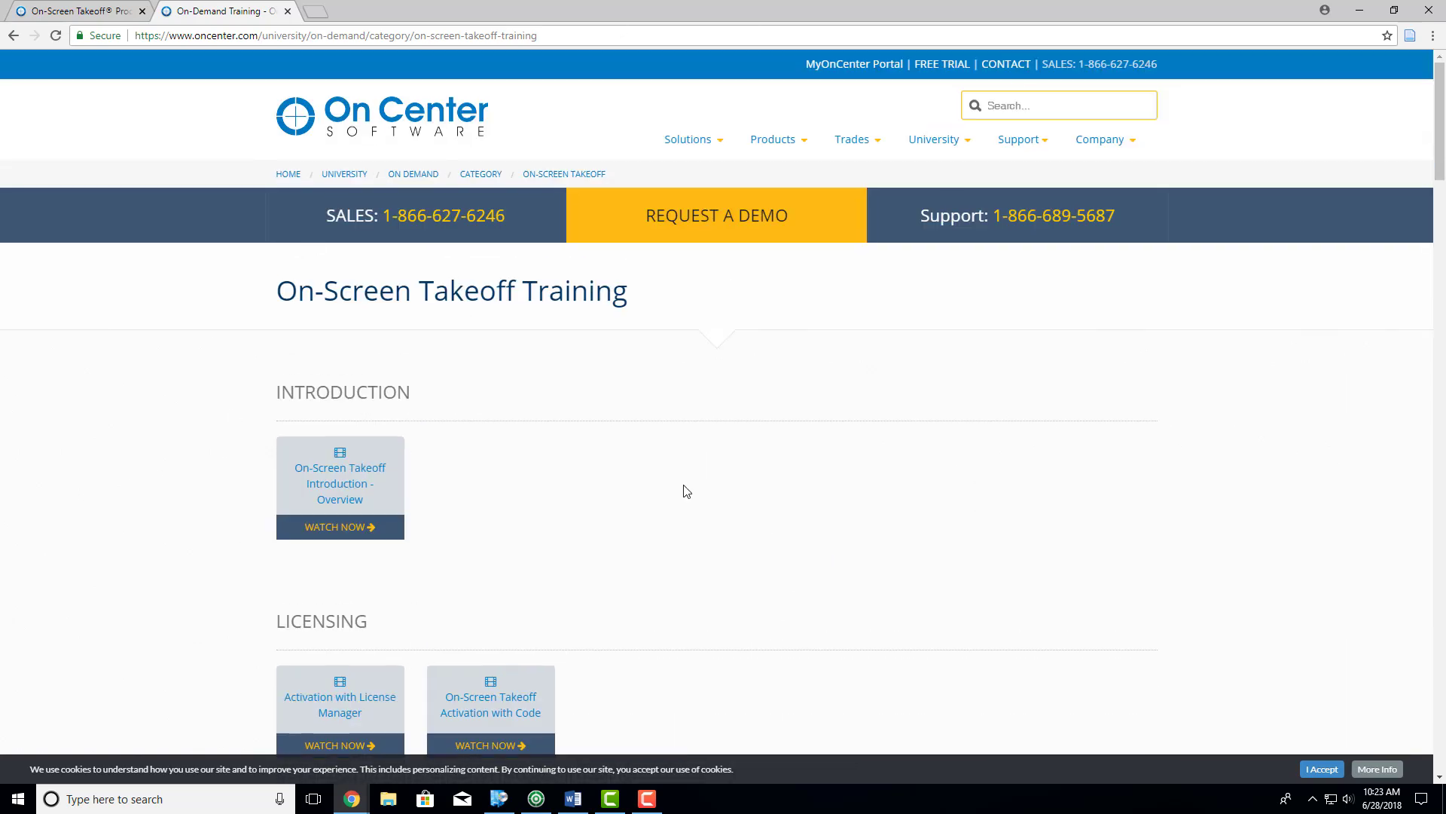
scroll(687, 490, "down", 1)
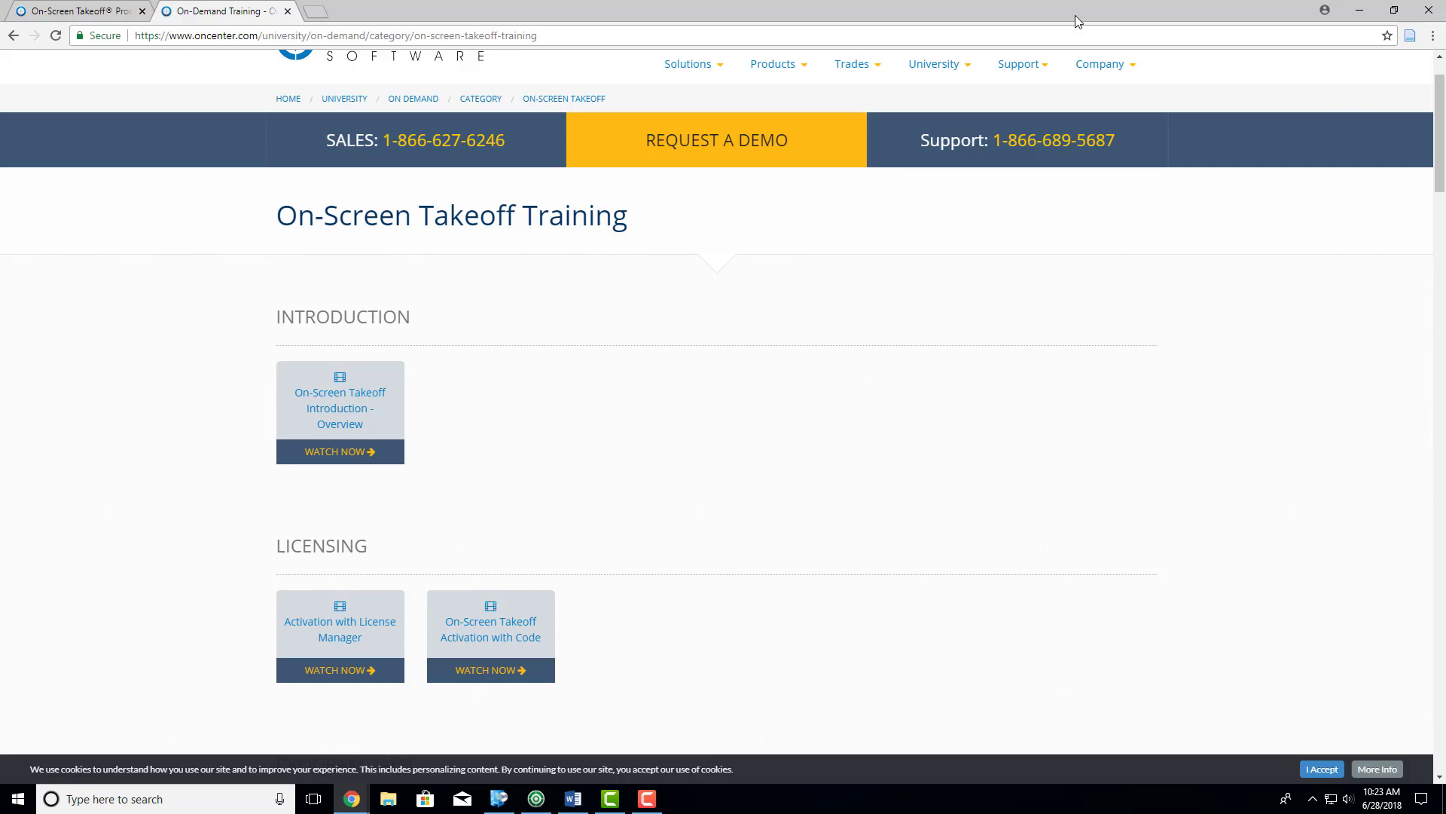
left_click(1359, 10)
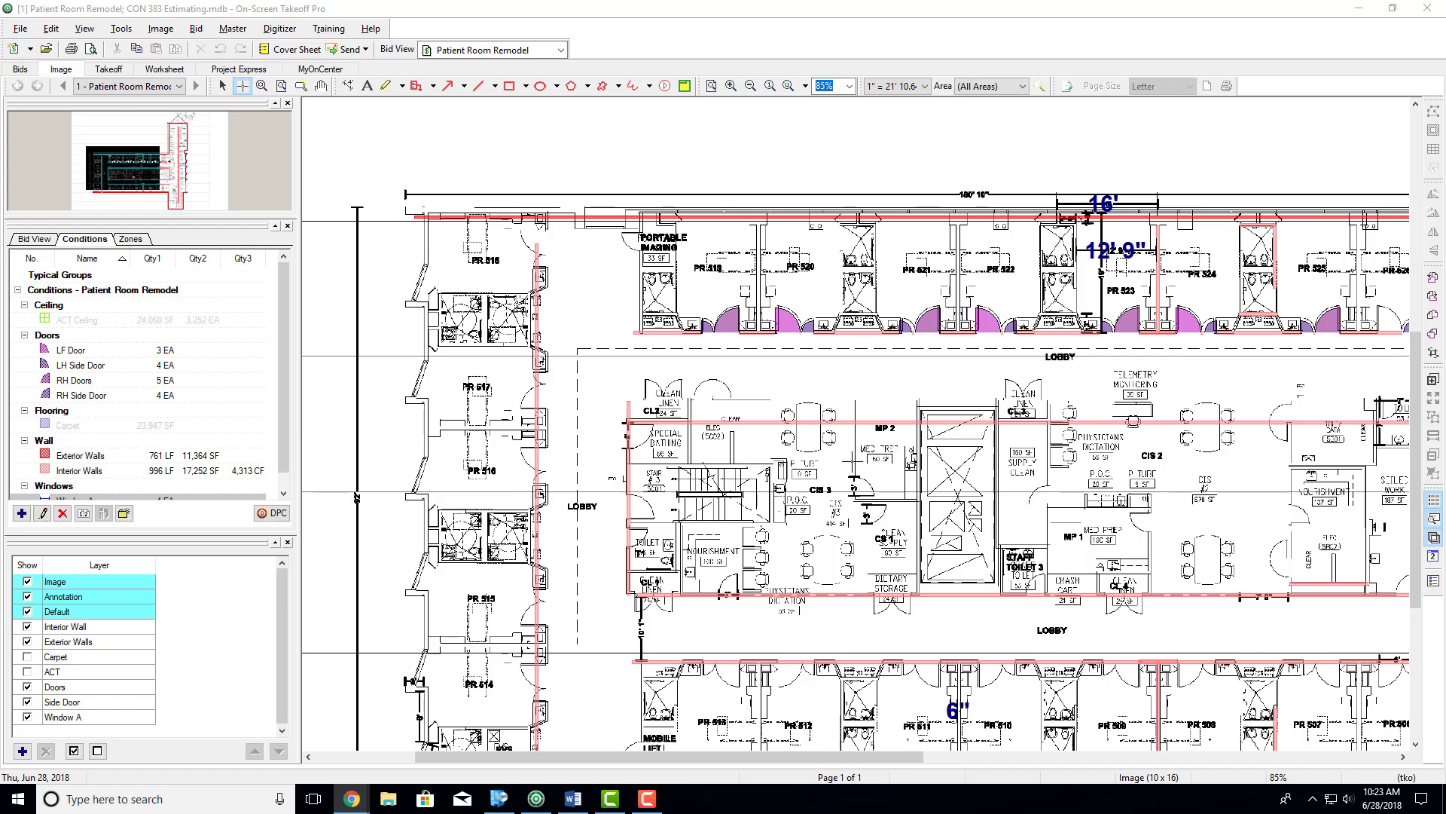
Step: Examine the Patient Room Remodel plan, from the rooms around CIS 3 to the wing with the lobby waiting and conference rooms
scroll(840, 467, "up", 2)
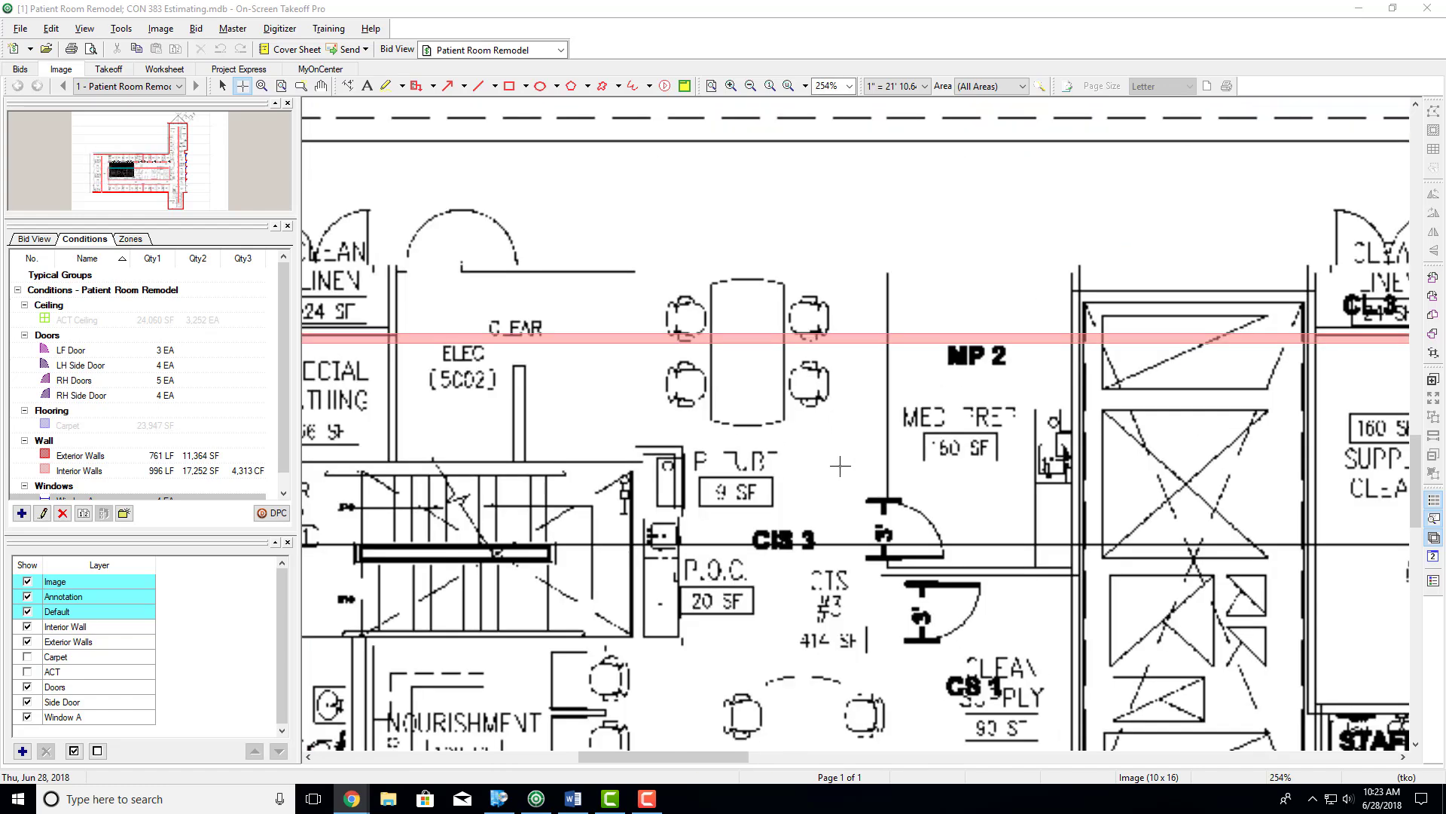
scroll(840, 447, "up", 2)
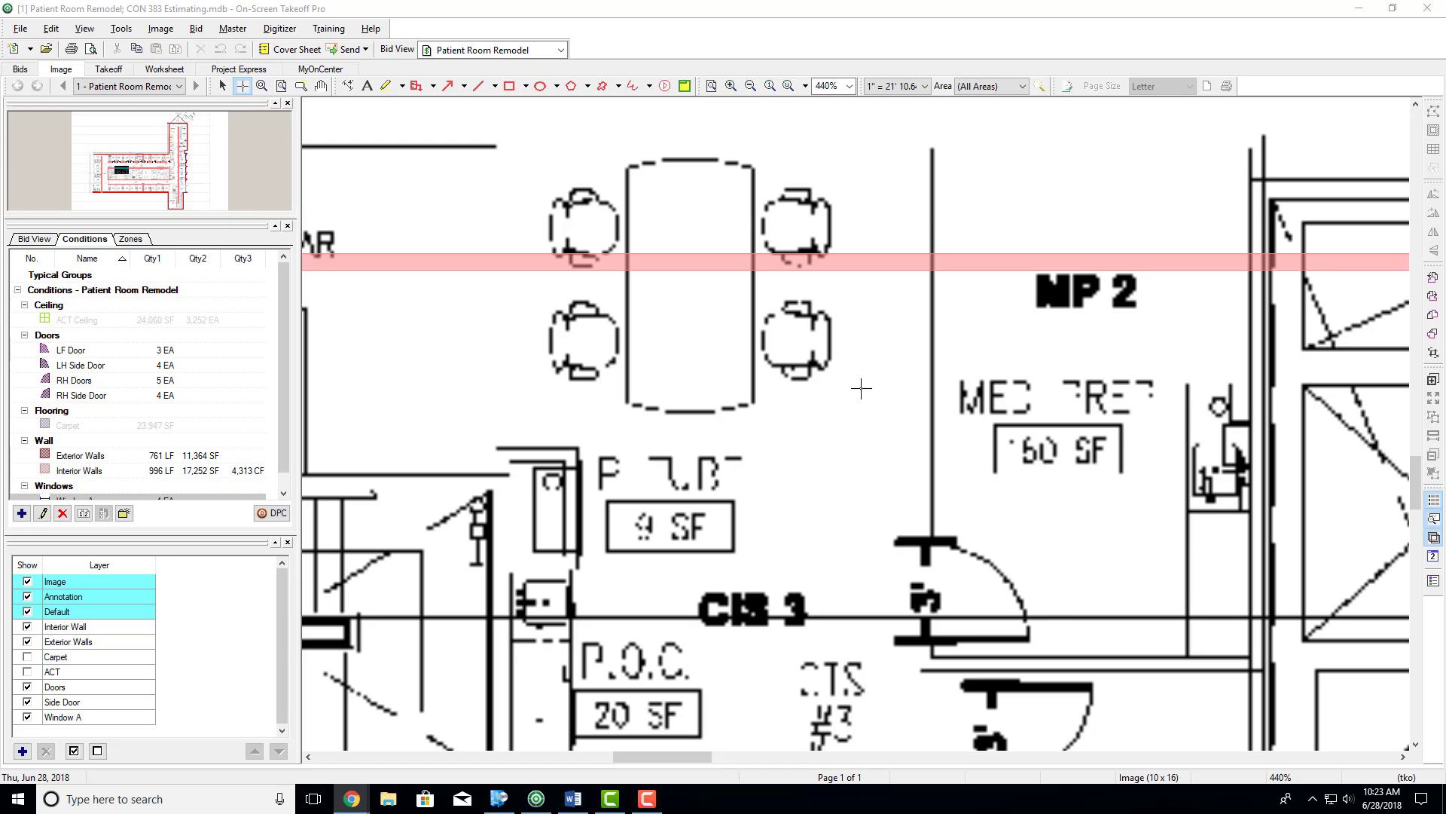
scroll(861, 389, "down", 5)
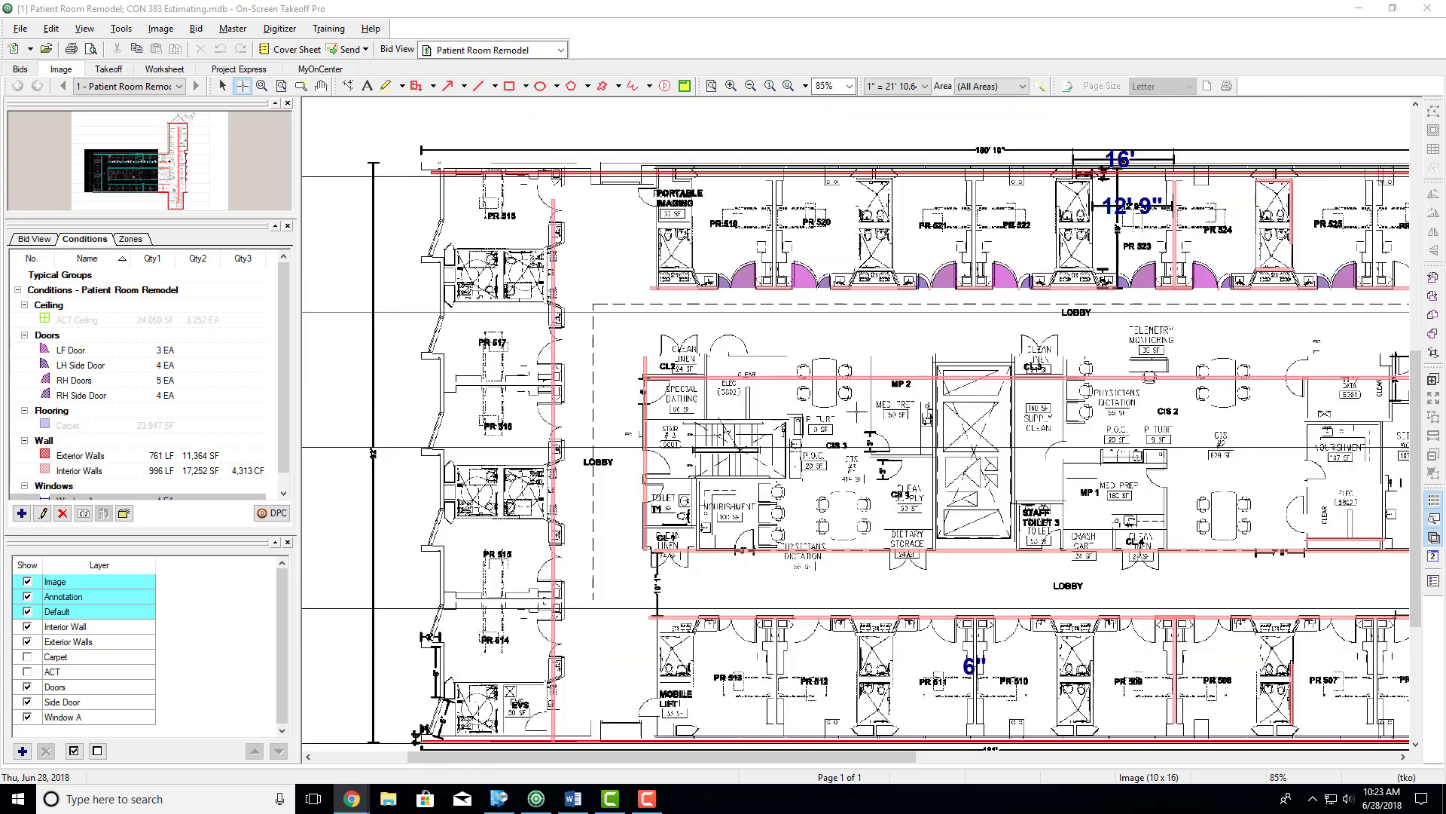
scroll(716, 437, "up", 1)
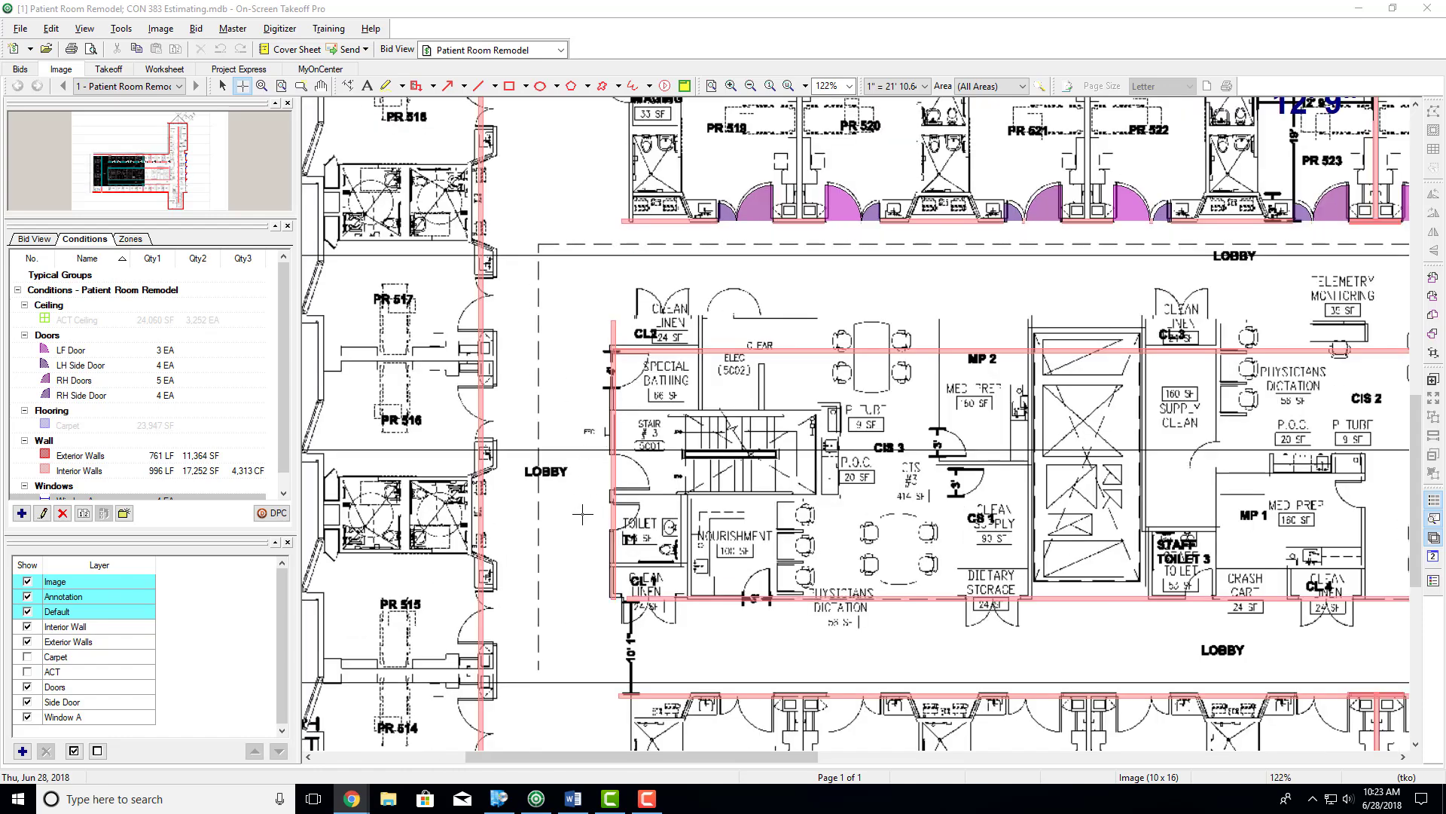
scroll(655, 617, "down", 2)
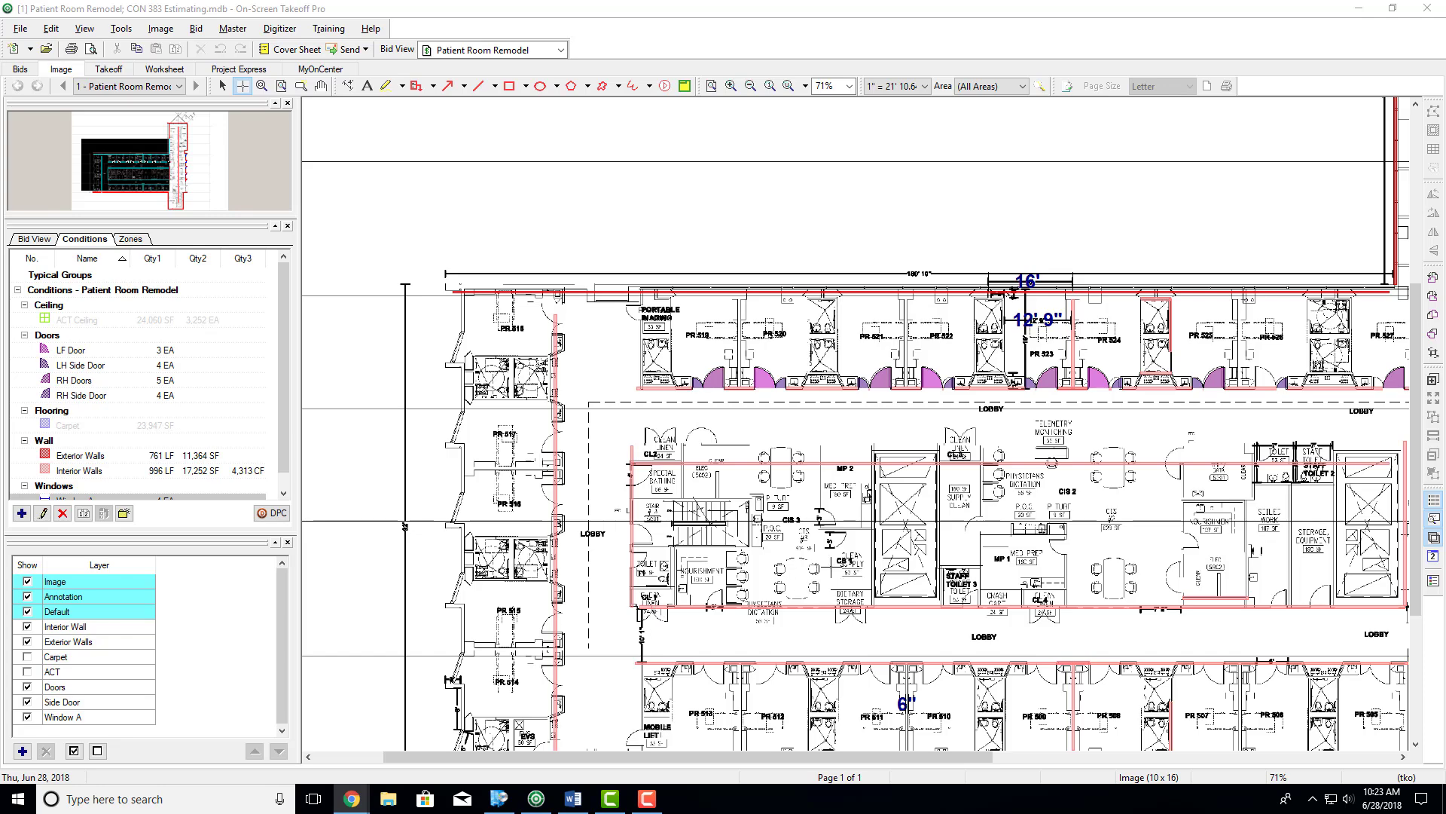
left_click(321, 86)
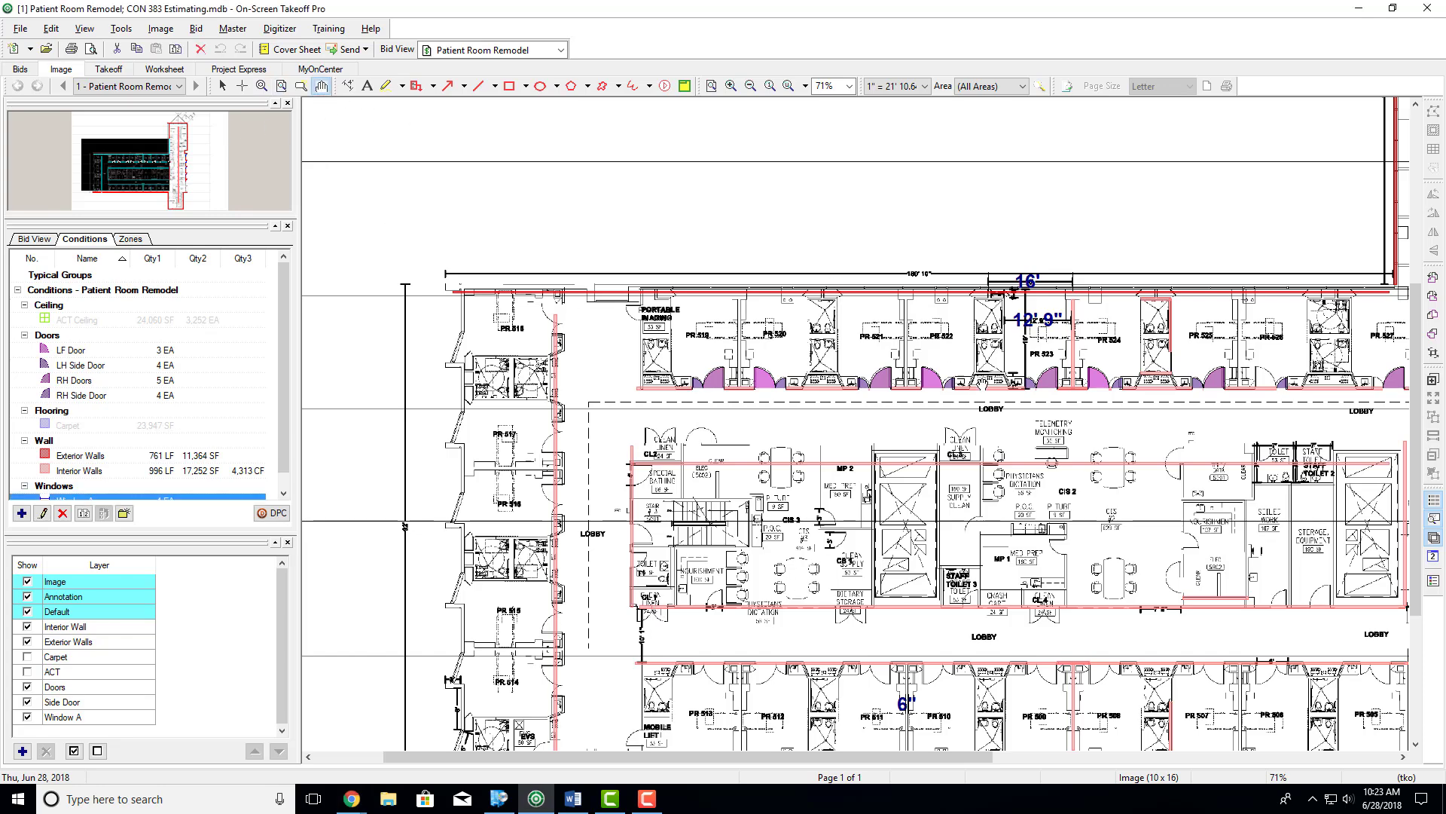
left_click_drag(946, 384, 514, 426)
left_click_drag(1096, 357, 977, 563)
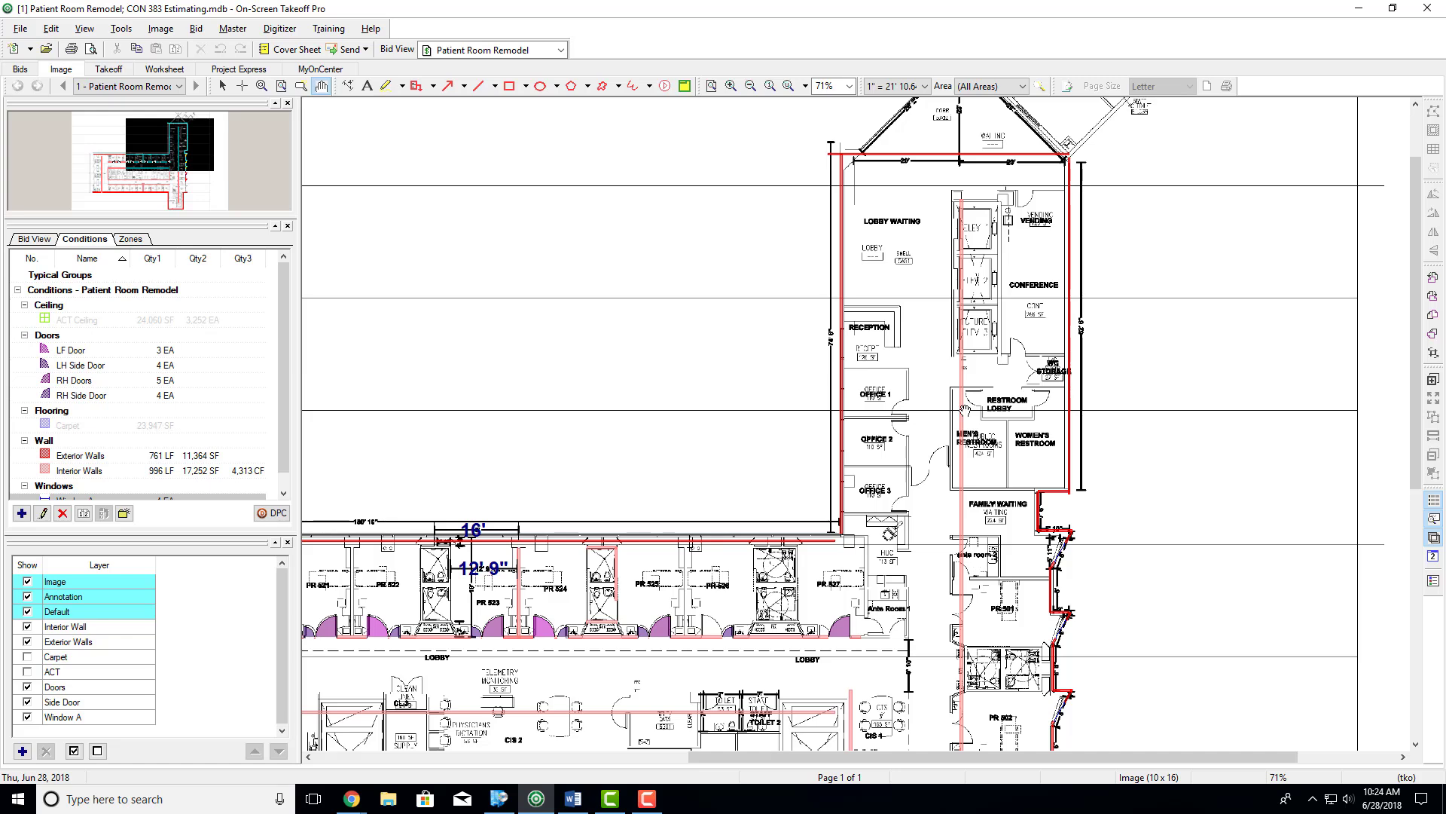